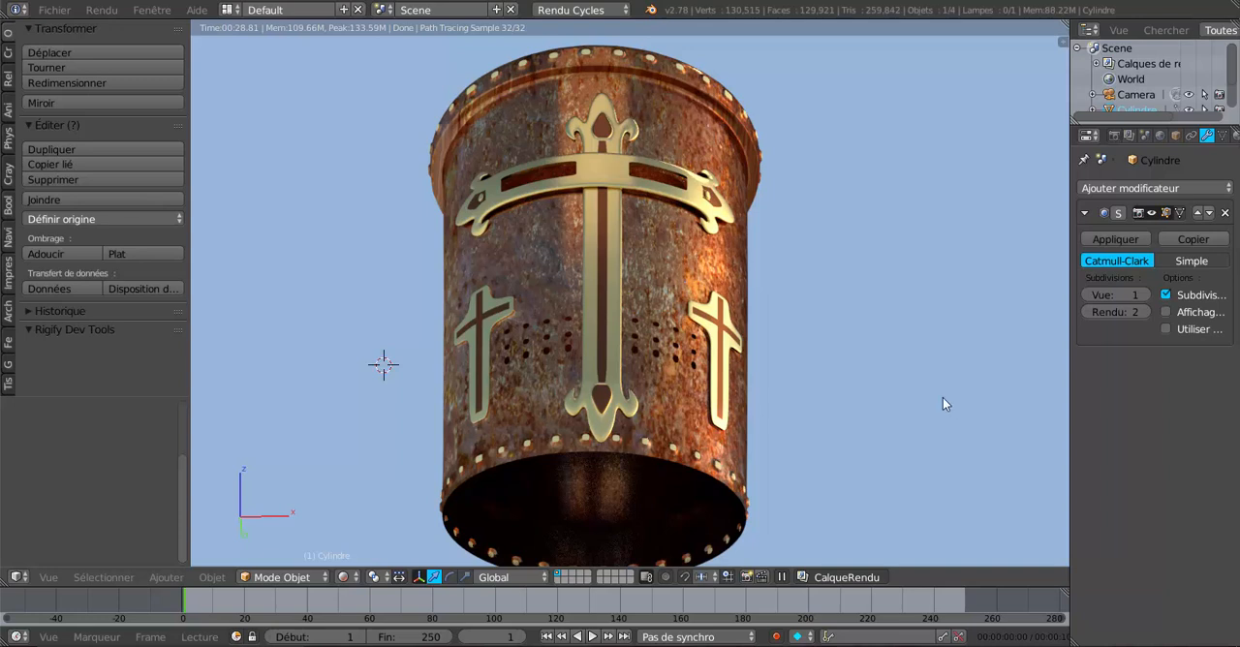
Step: Examine the finished rendered helmet from the front and side, including its brass crosses, eye slits, ventilation holes and rivets
scroll(875, 341, "down", 2)
middle_click_drag(874, 339, 921, 403)
scroll(844, 417, "up", 2)
scroll(844, 417, "up", 1)
middle_click_drag(753, 408, 830, 413)
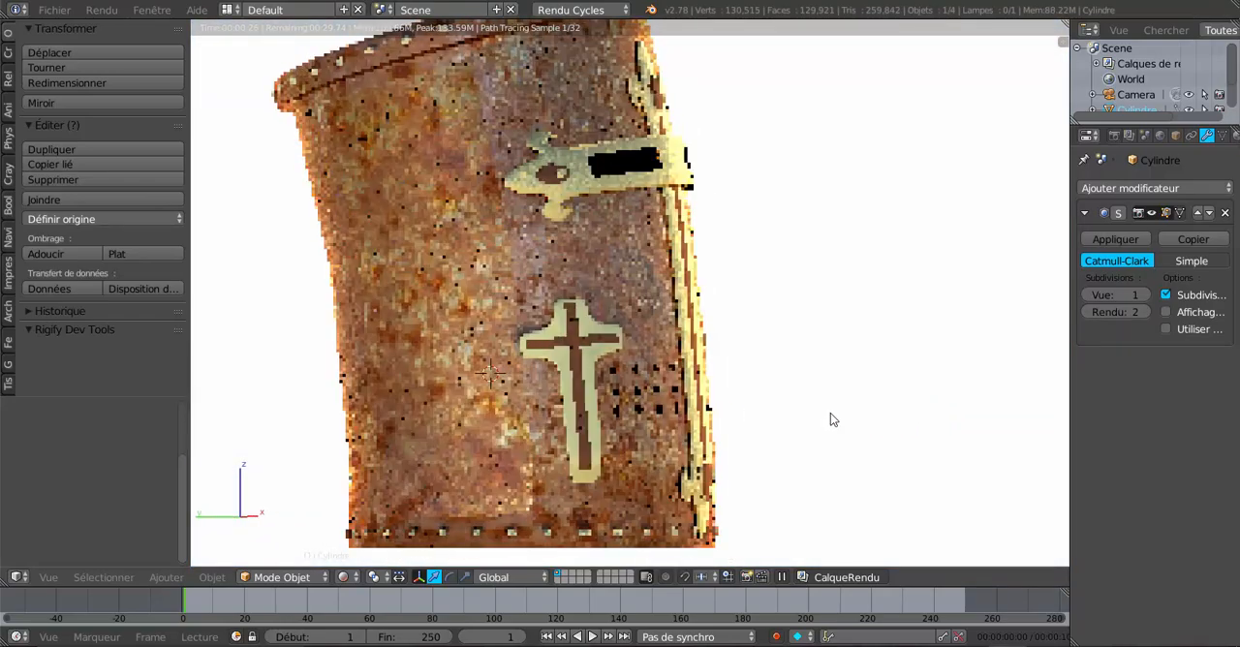
scroll(830, 413, "up", 1)
scroll(830, 419, "down", 1)
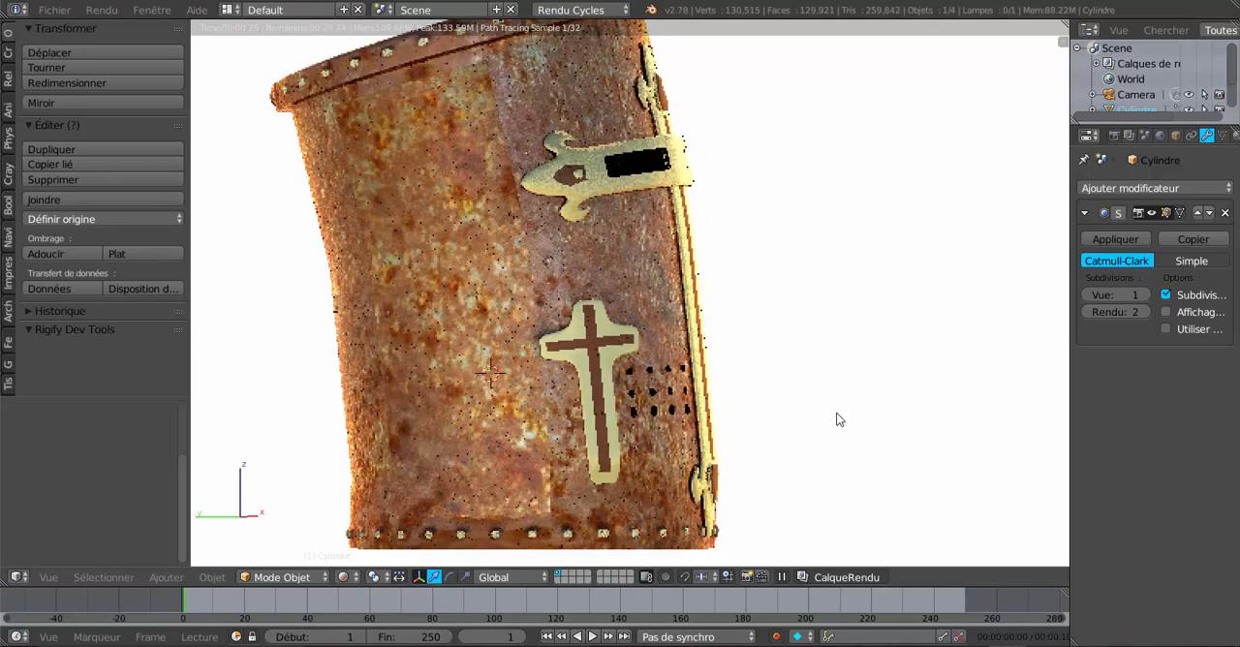
middle_click_drag(839, 419, 704, 405)
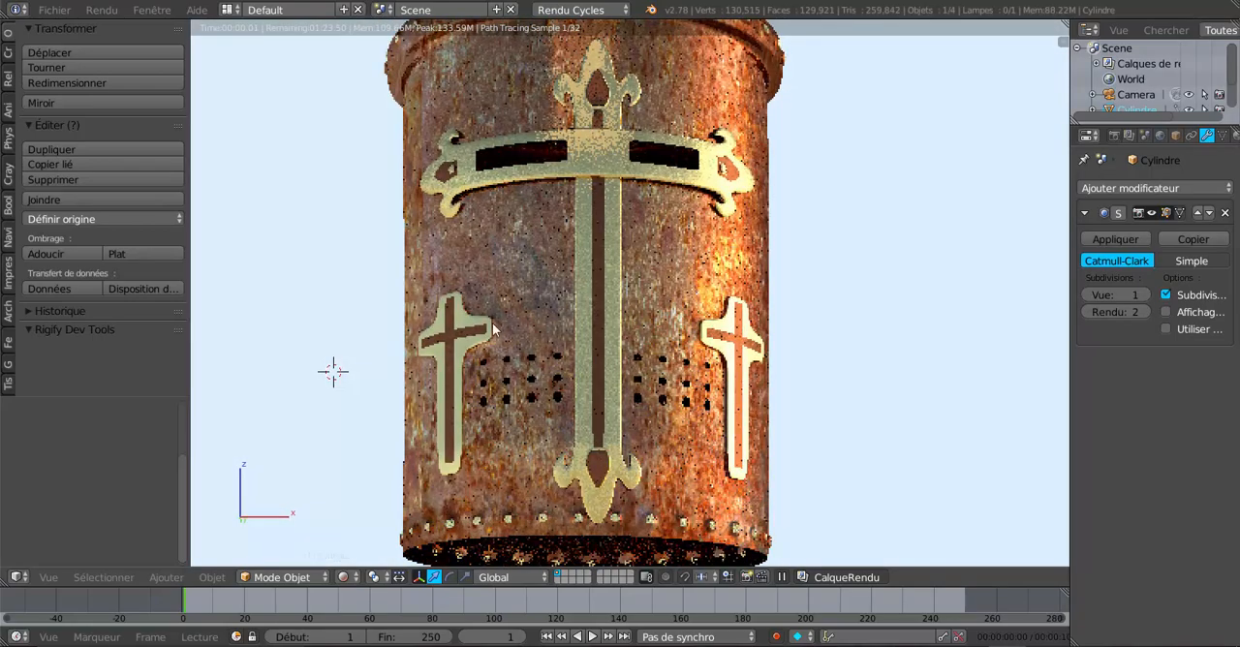
middle_click_drag(970, 452, 962, 449)
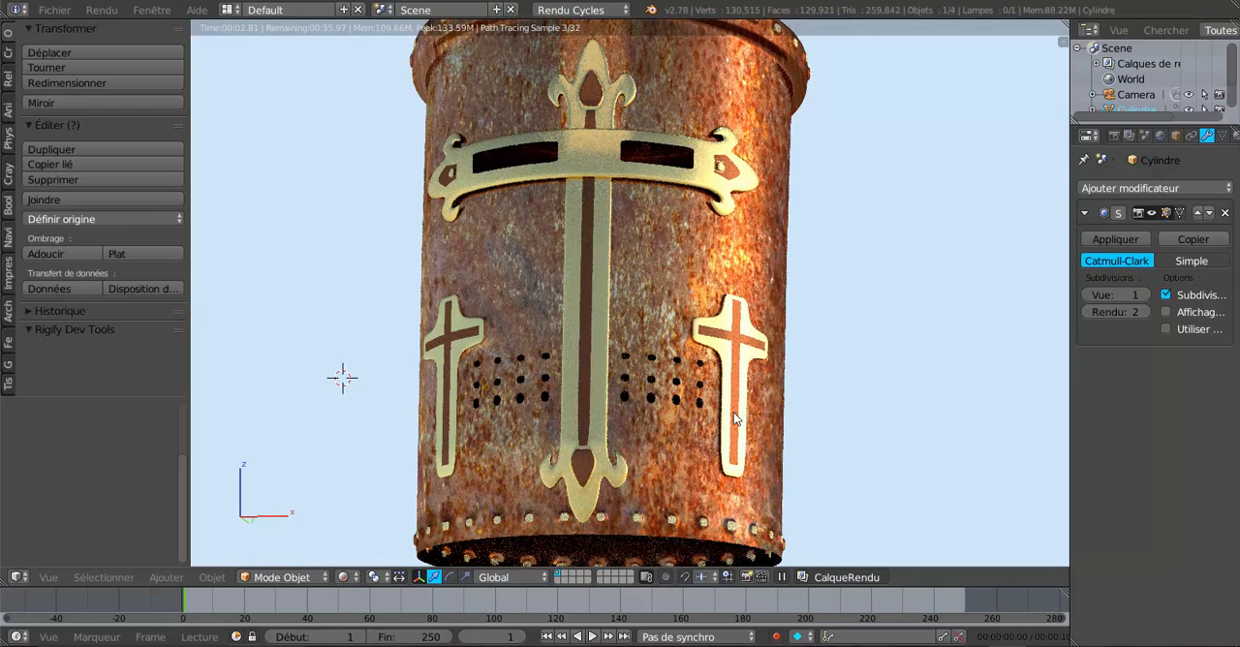
scroll(608, 379, "down", 1)
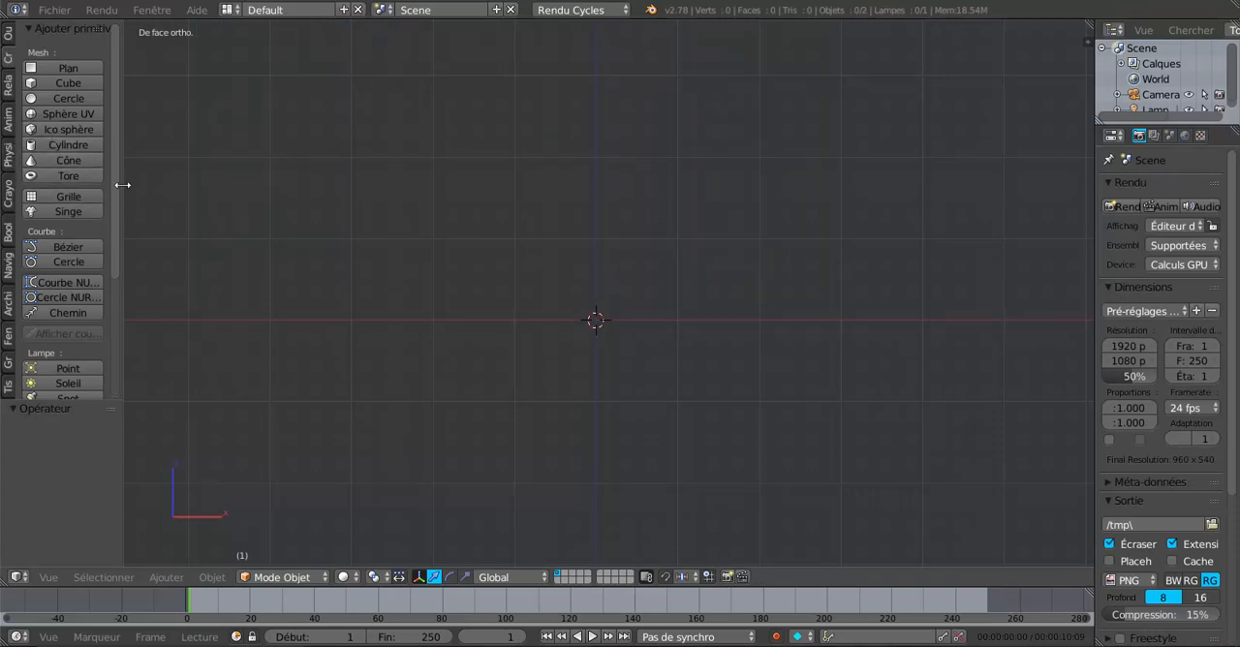
Step: Add a cylinder at the origin and set its end fill type to Rien so both ends are open
left_click(58, 144)
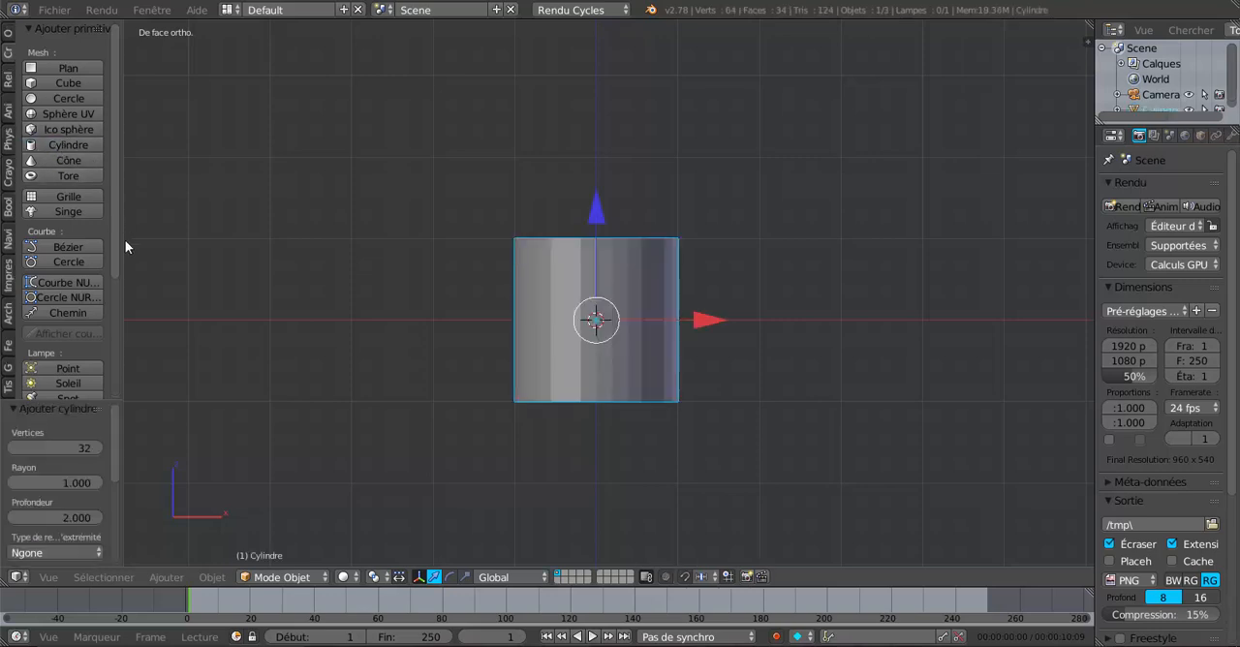
left_click_drag(119, 252, 221, 255)
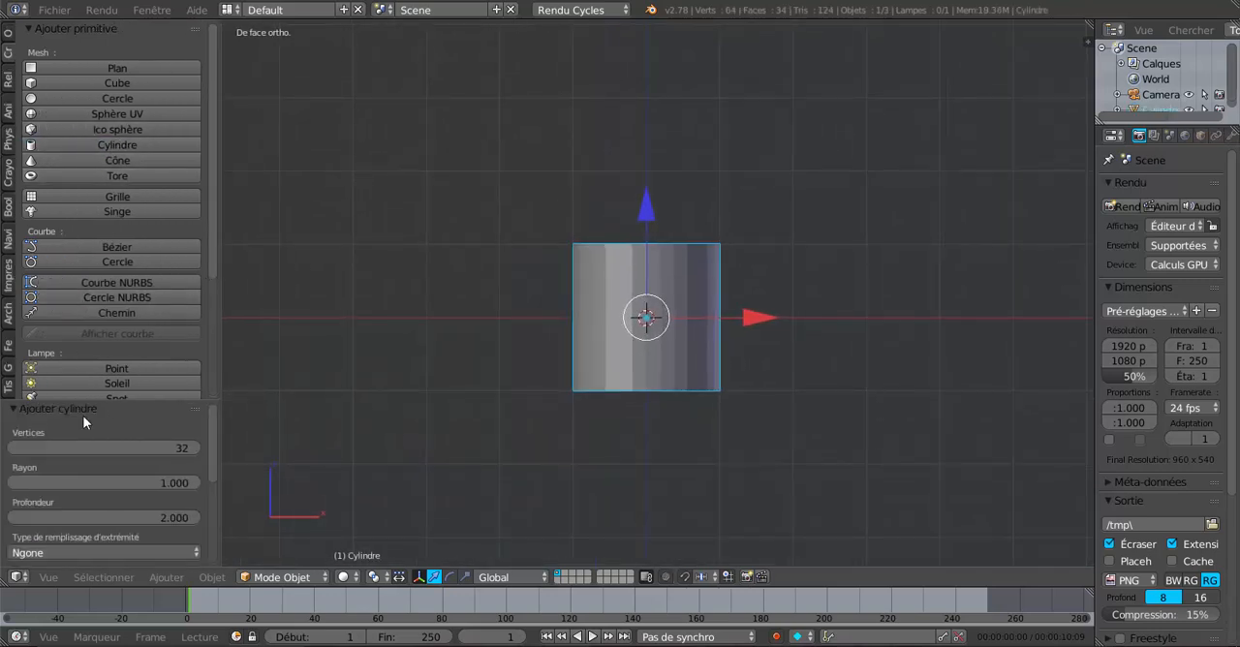
scroll(82, 415, "down", 5)
scroll(82, 414, "up", 2)
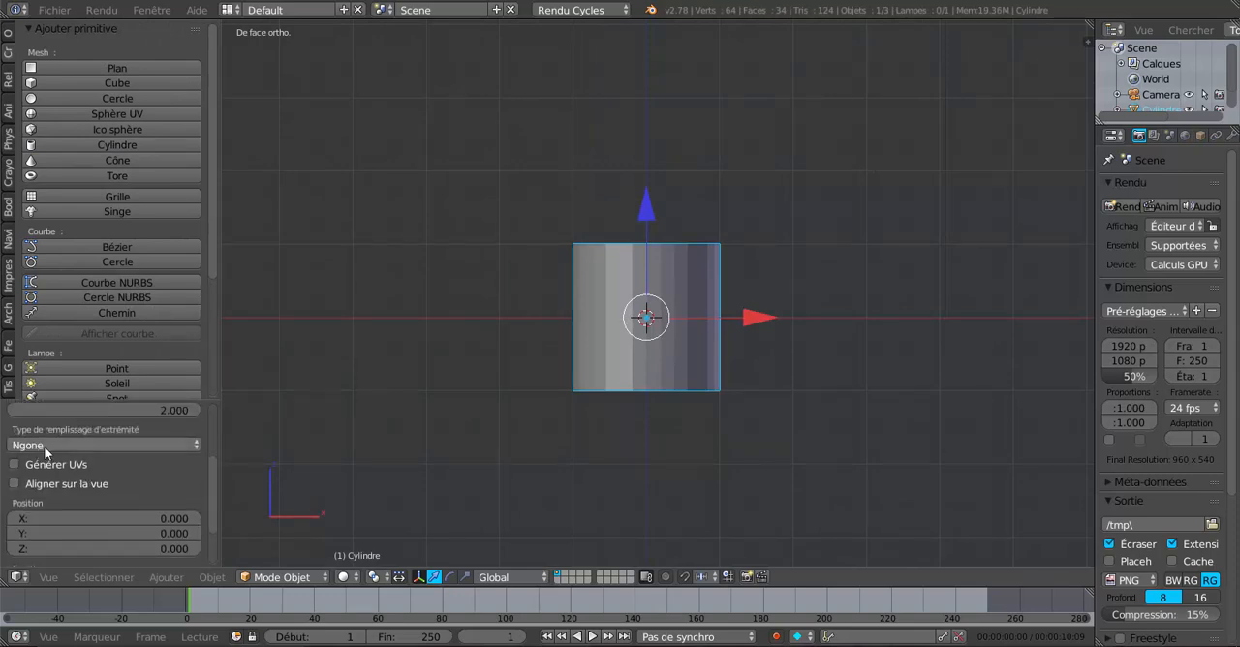
left_click(47, 445)
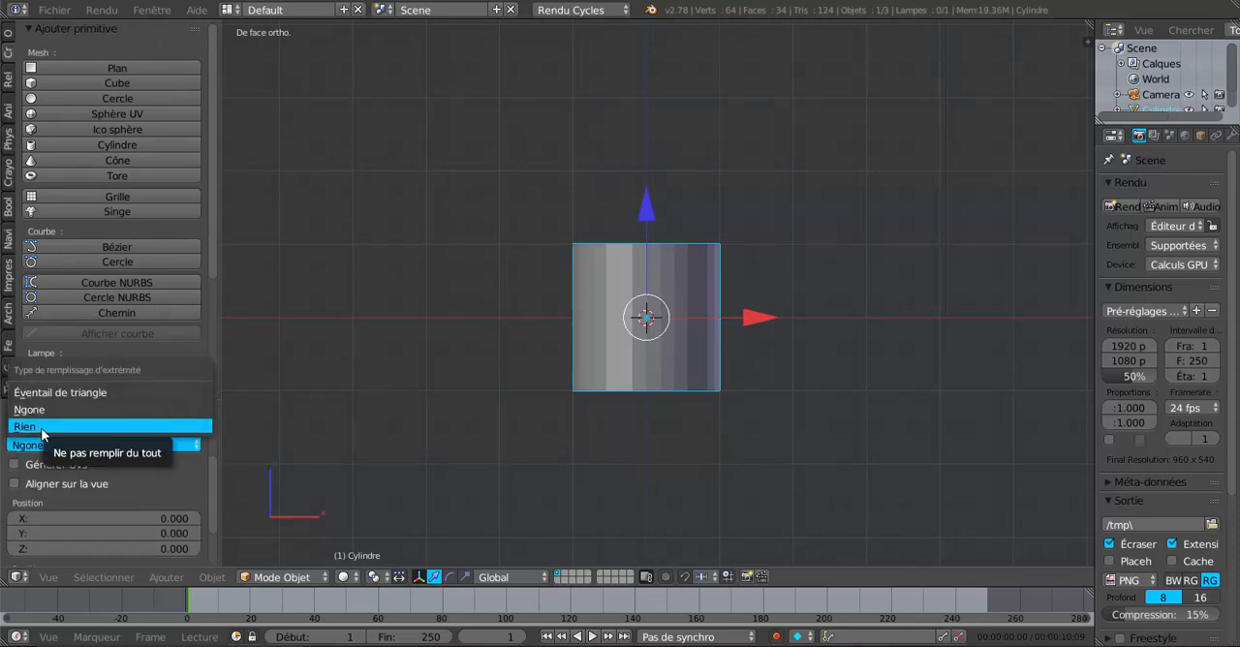
left_click(42, 429)
middle_click_drag(416, 338, 443, 383)
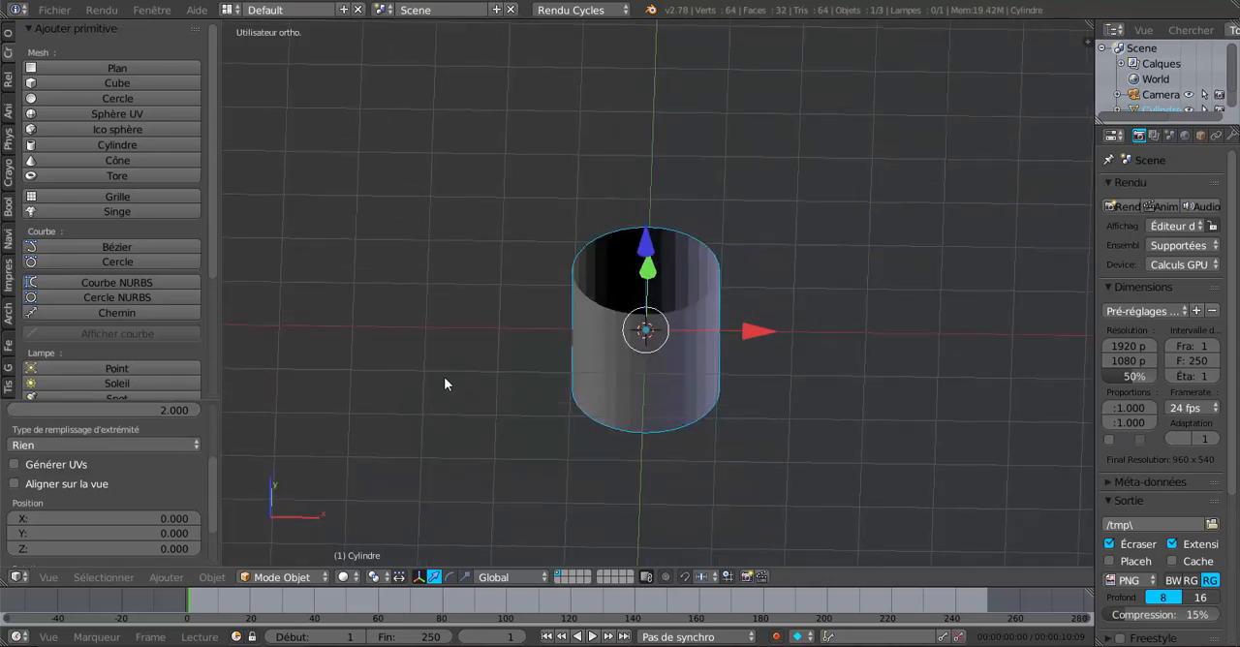
middle_click_drag(785, 302, 705, 341)
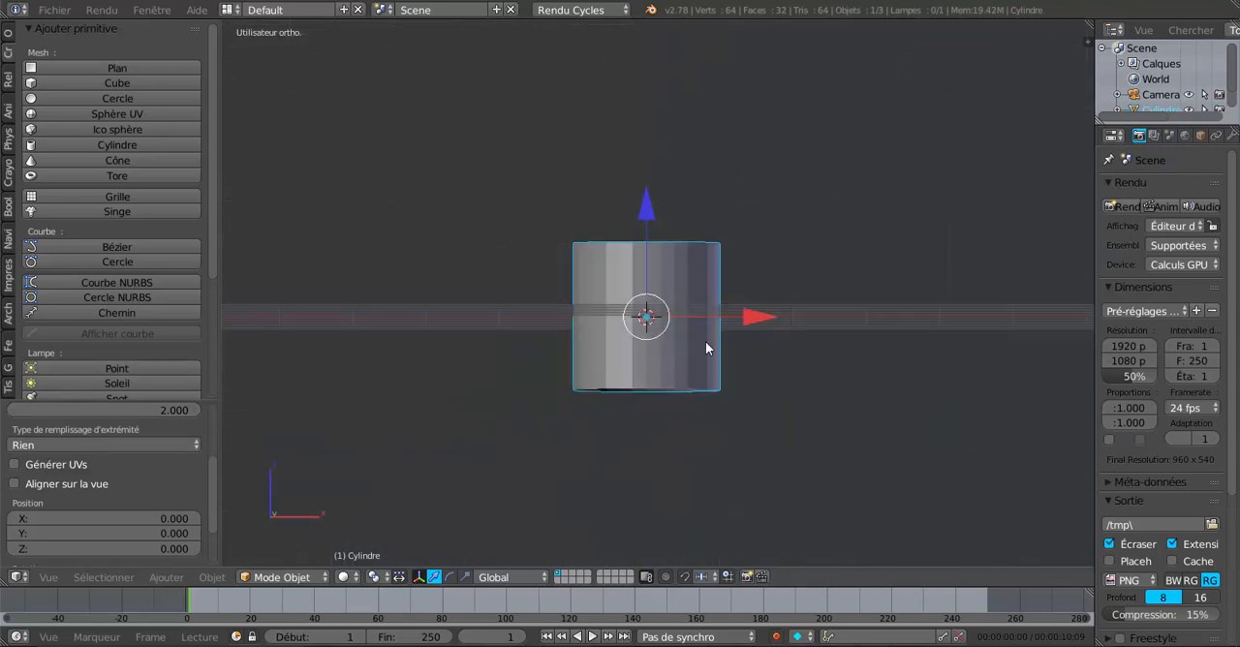
Step: Scale the cylinder along its vertical Z axis to about one and a half times its height
left_click(465, 576)
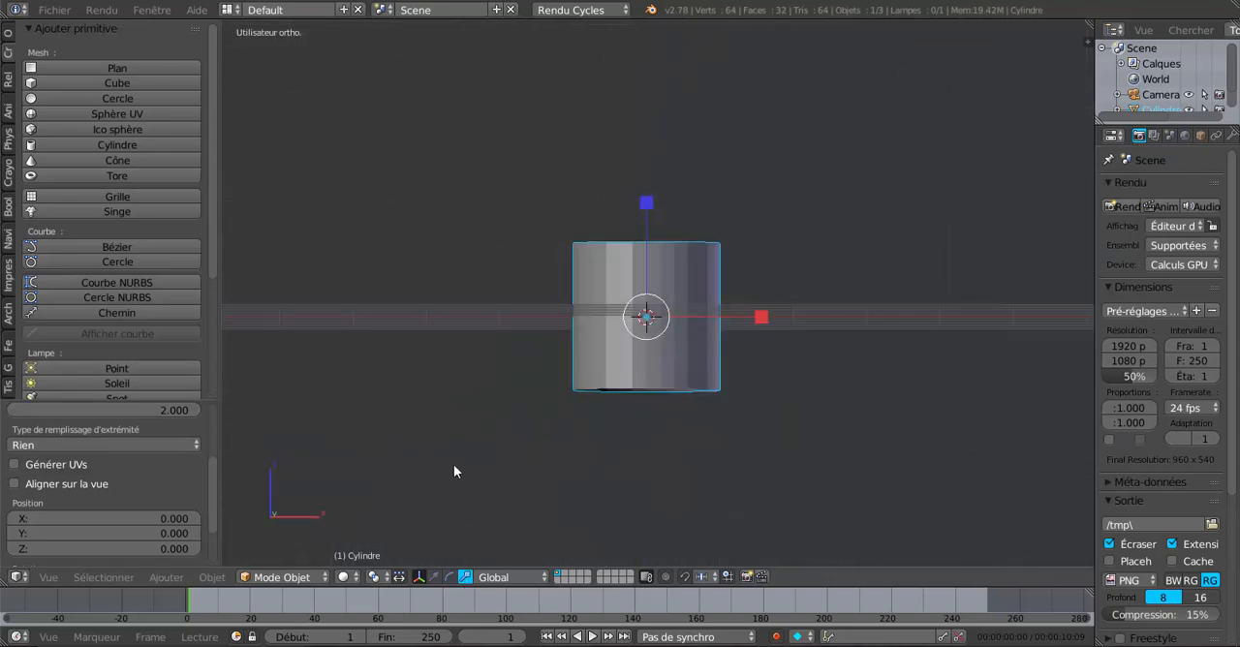
key("KP_1")
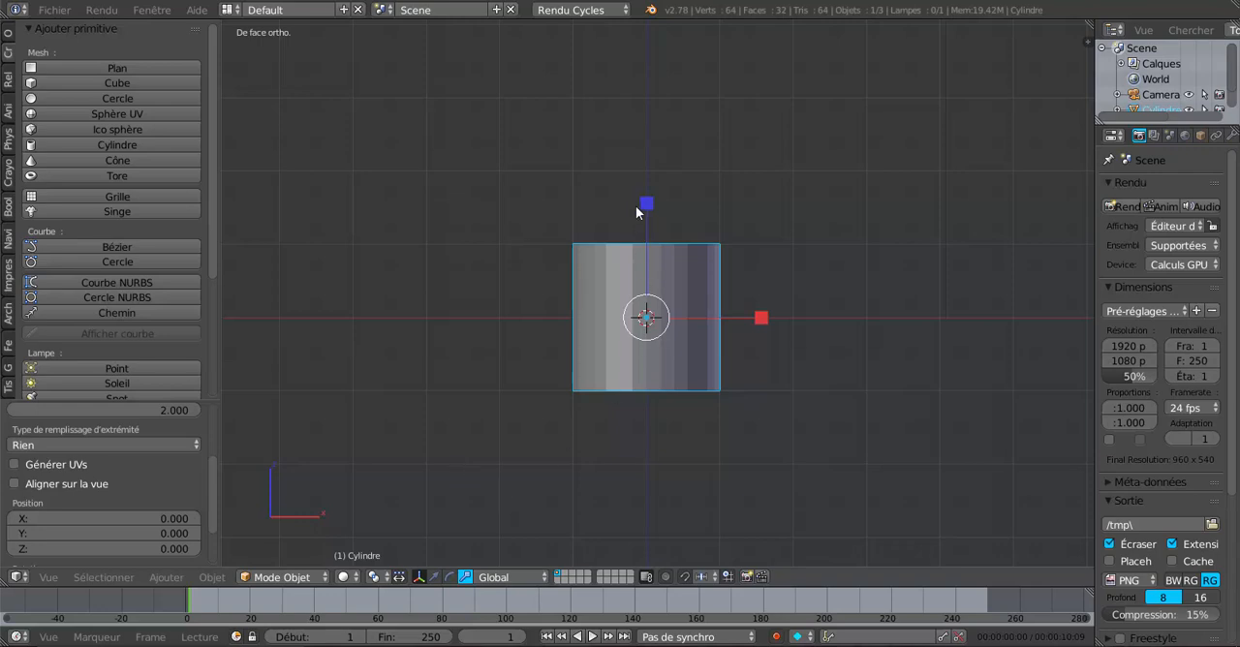
left_click_drag(646, 202, 651, 148)
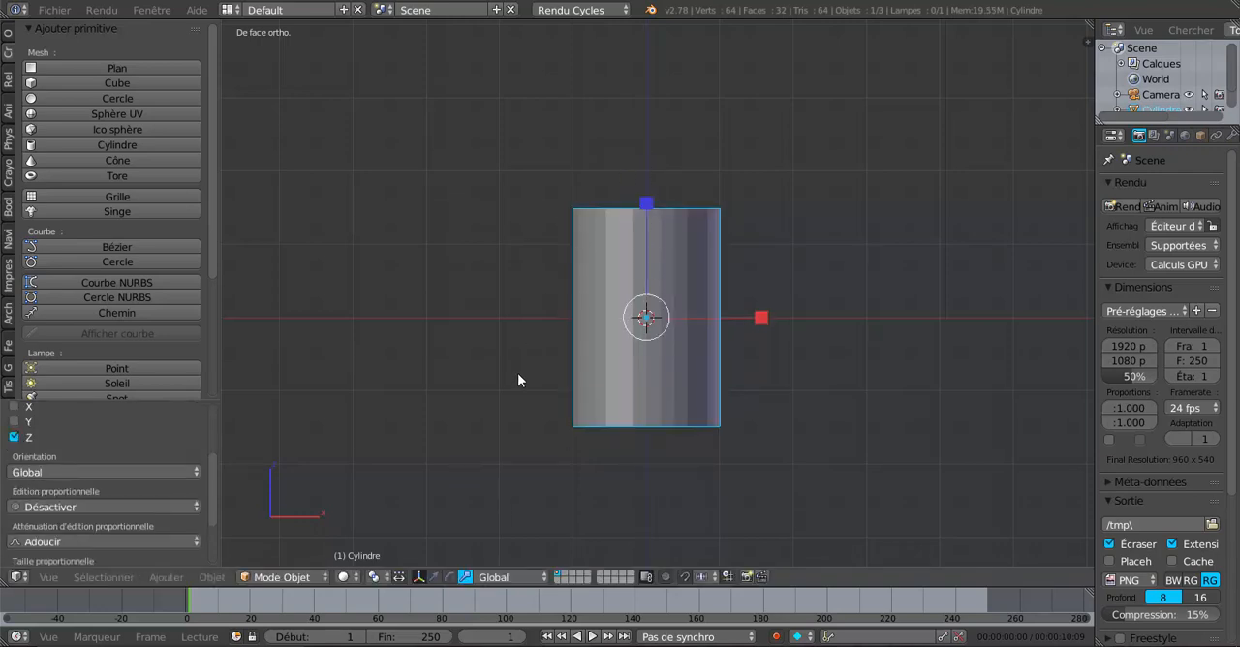
Step: Add 20 evenly spaced horizontal loop cuts around the cylinder without sliding them
key("Tab")
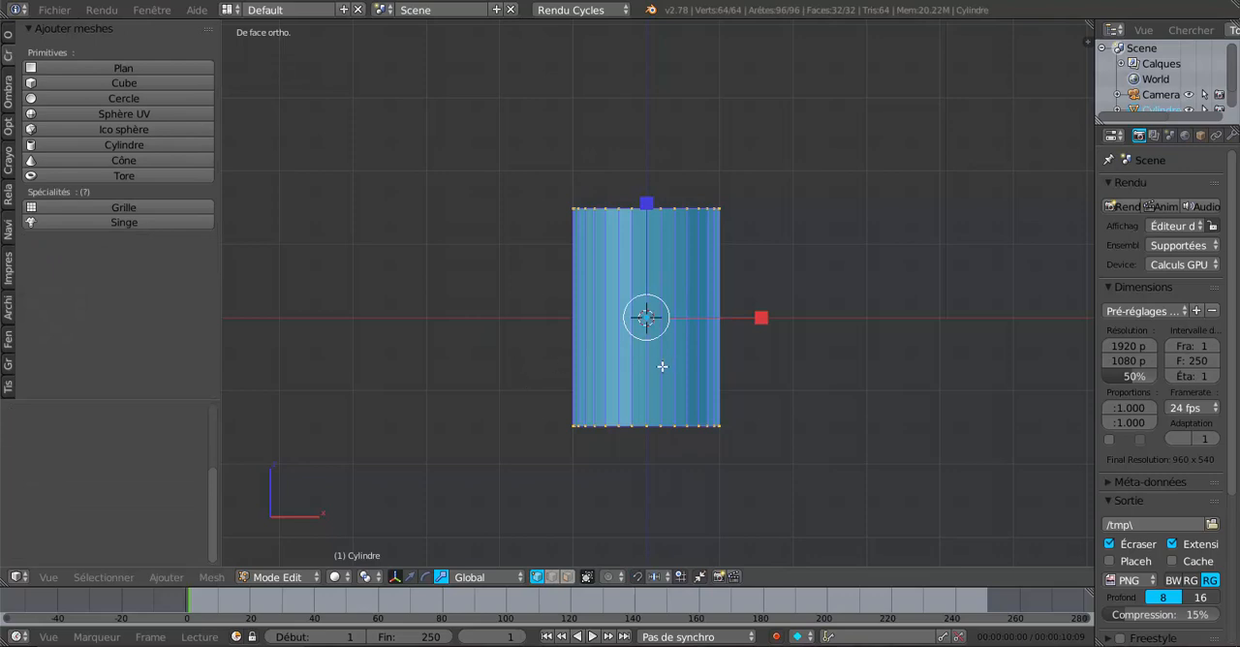
key("ctrl+r")
scroll(662, 366, "up", 13)
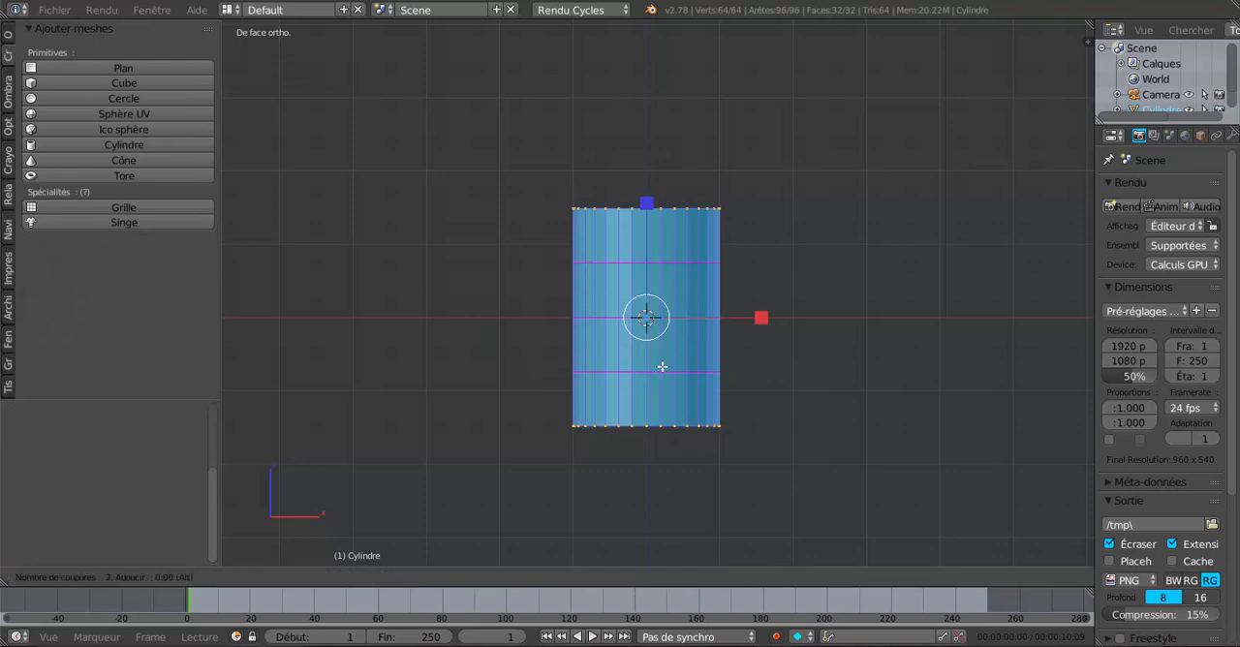
scroll(662, 366, "up", 3)
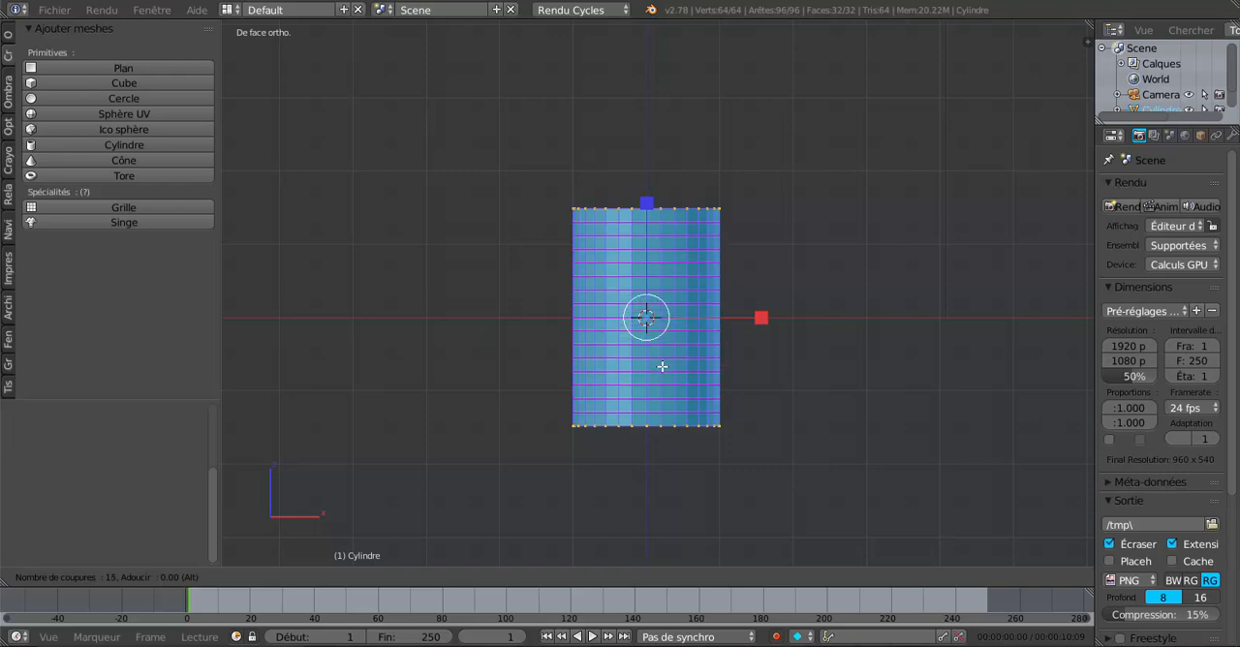
scroll(661, 366, "up", 1)
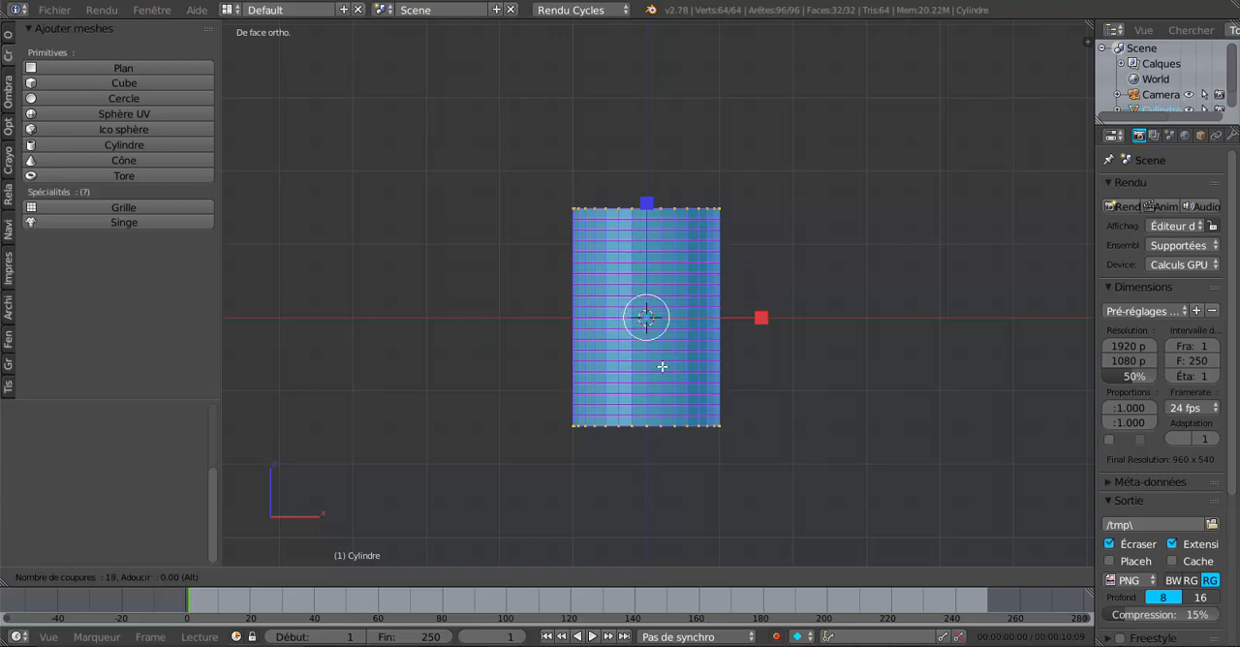
scroll(661, 366, "up", 2)
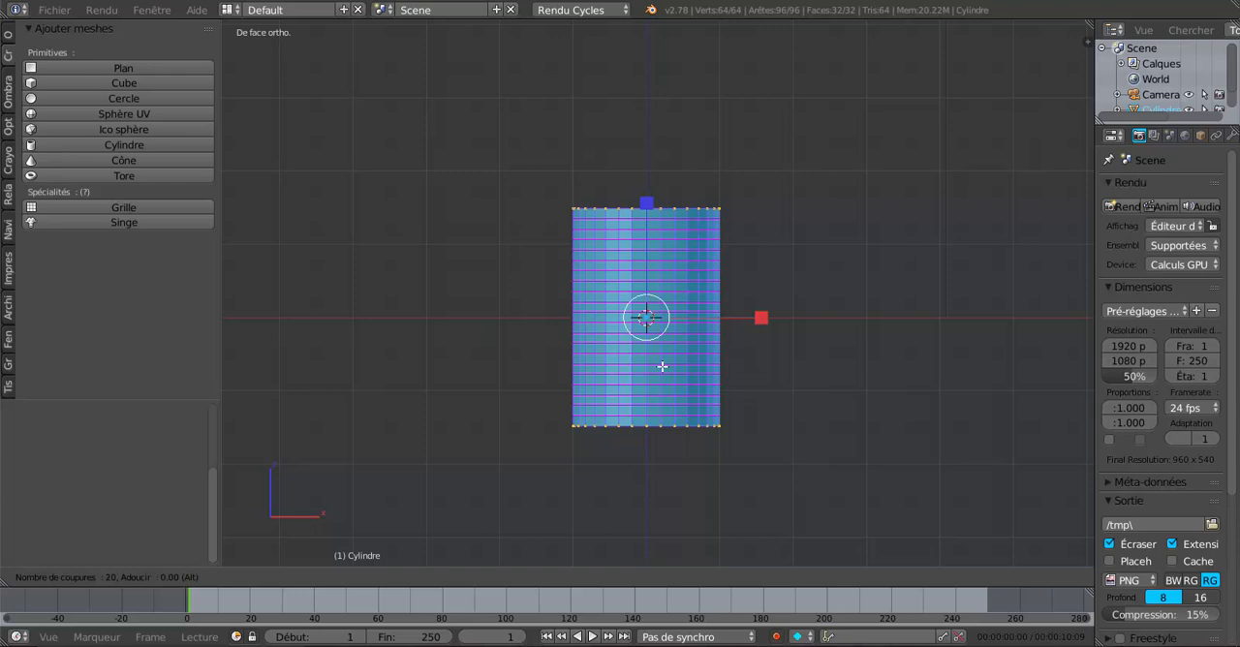
left_click(662, 367)
right_click(662, 366)
scroll(685, 459, "up", 3)
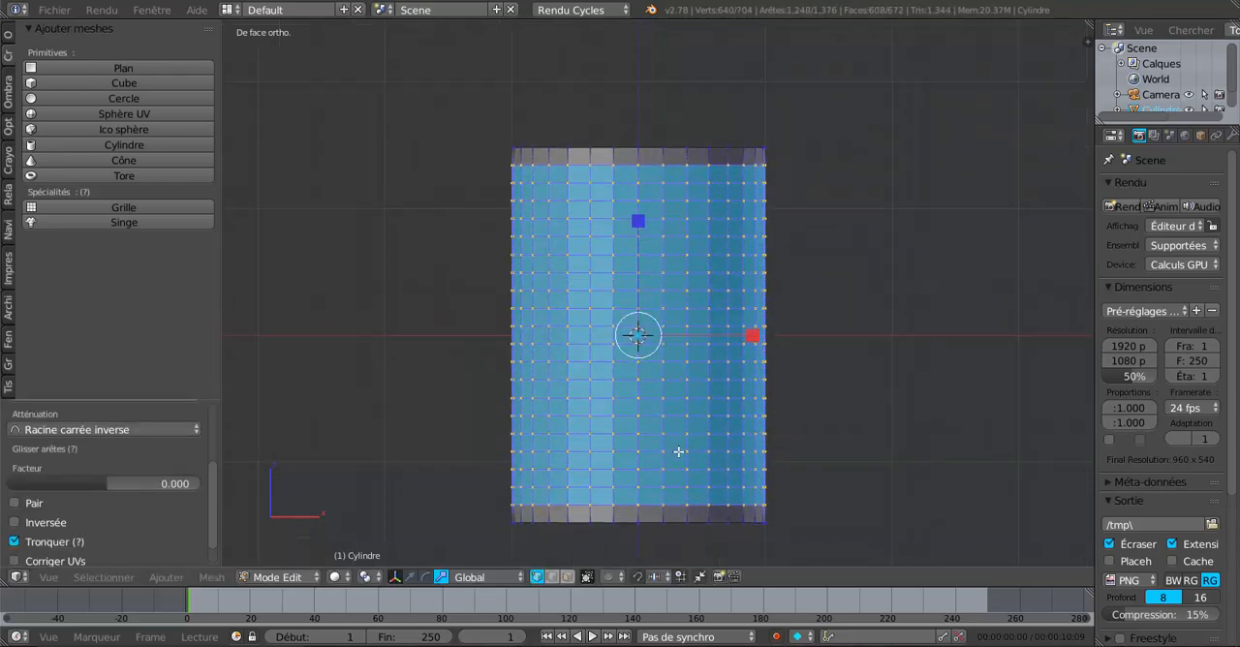
Step: Return to object mode and apply smooth shading to the cylinder
key("Tab")
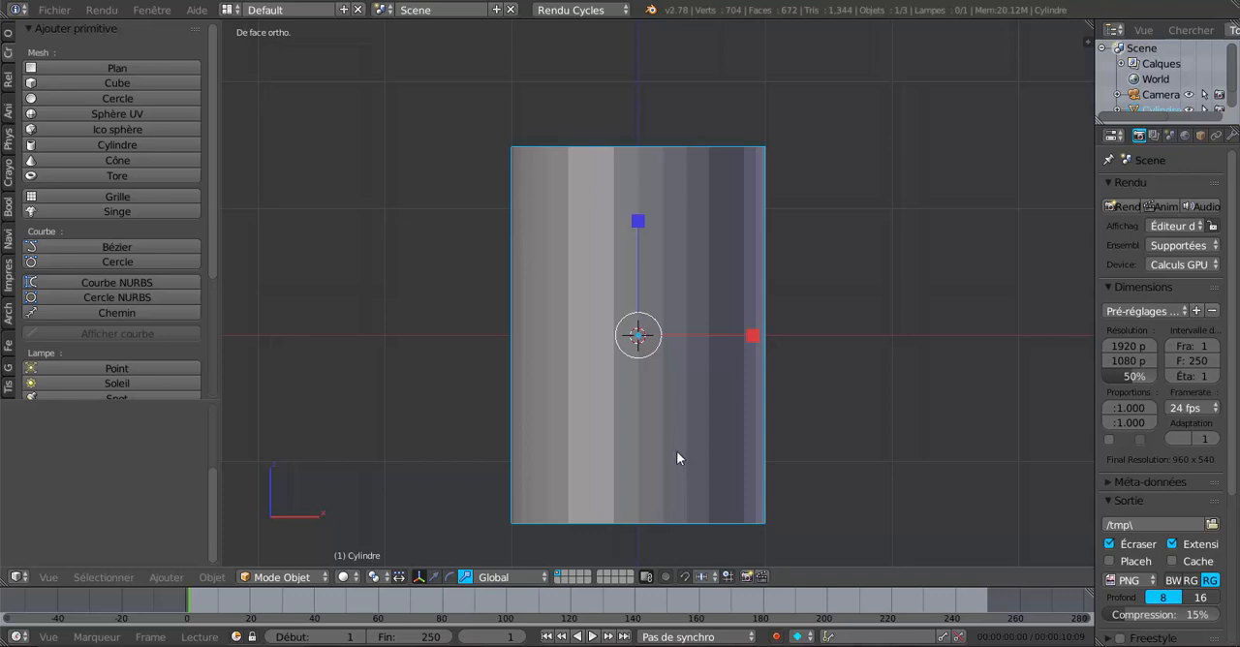
left_click(9, 37)
left_click(105, 253)
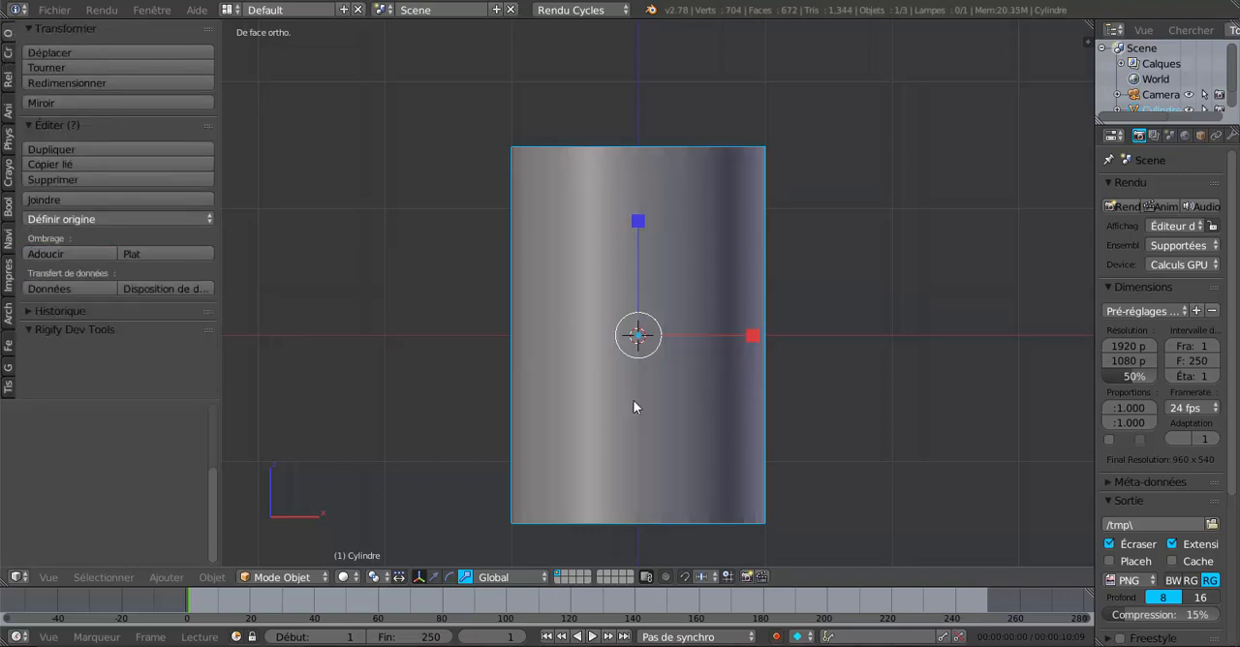
middle_click_drag(722, 393, 844, 410)
scroll(844, 409, "up", 1)
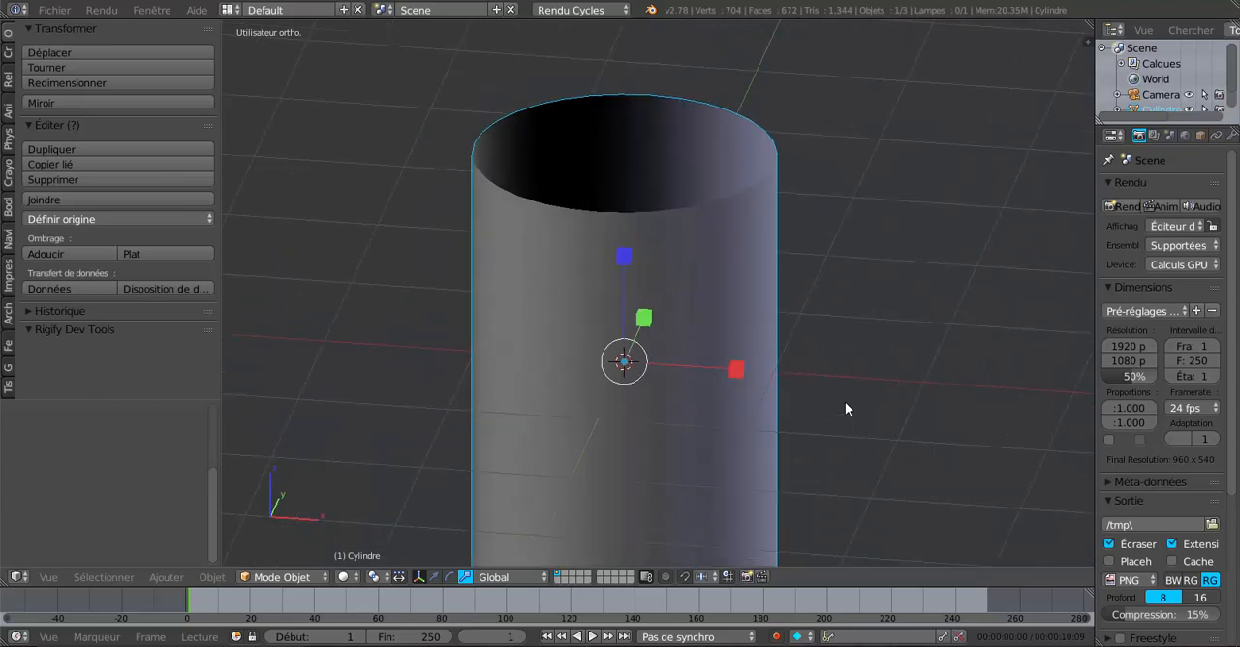
Step: Edit the cylinder mesh from the front in face selection mode with all faces deselected
key("Tab")
middle_click_drag(853, 365, 852, 376)
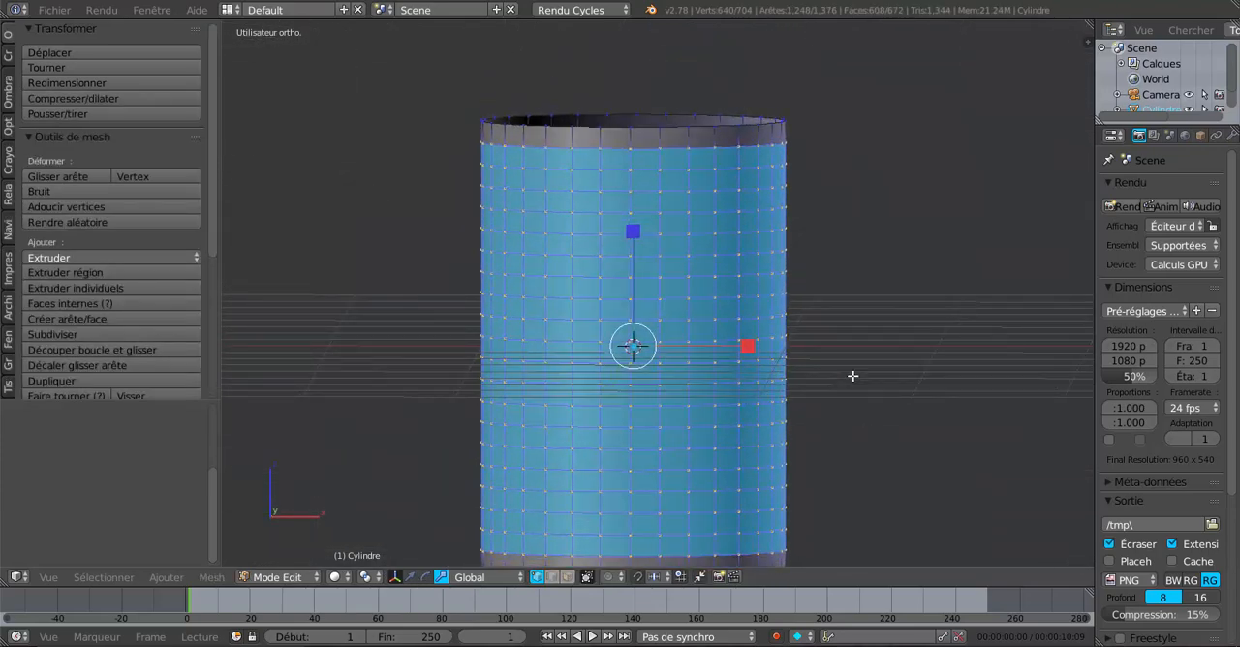
key("KP_1")
scroll(852, 376, "down", 2)
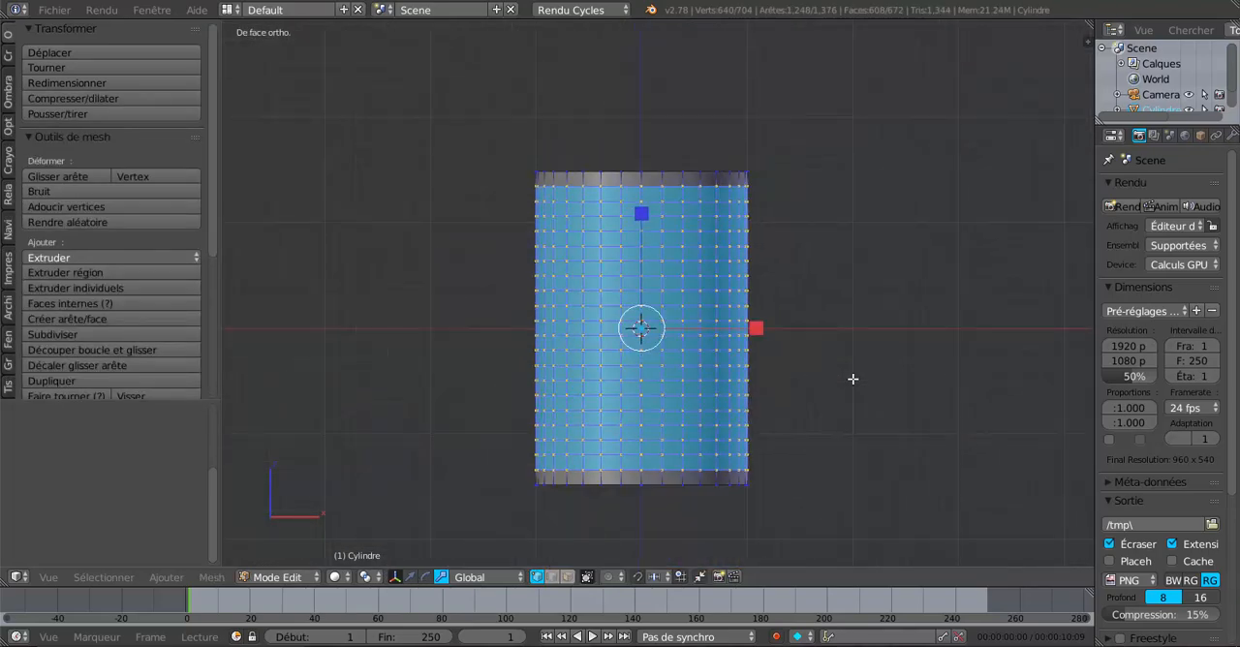
scroll(853, 379, "up", 2)
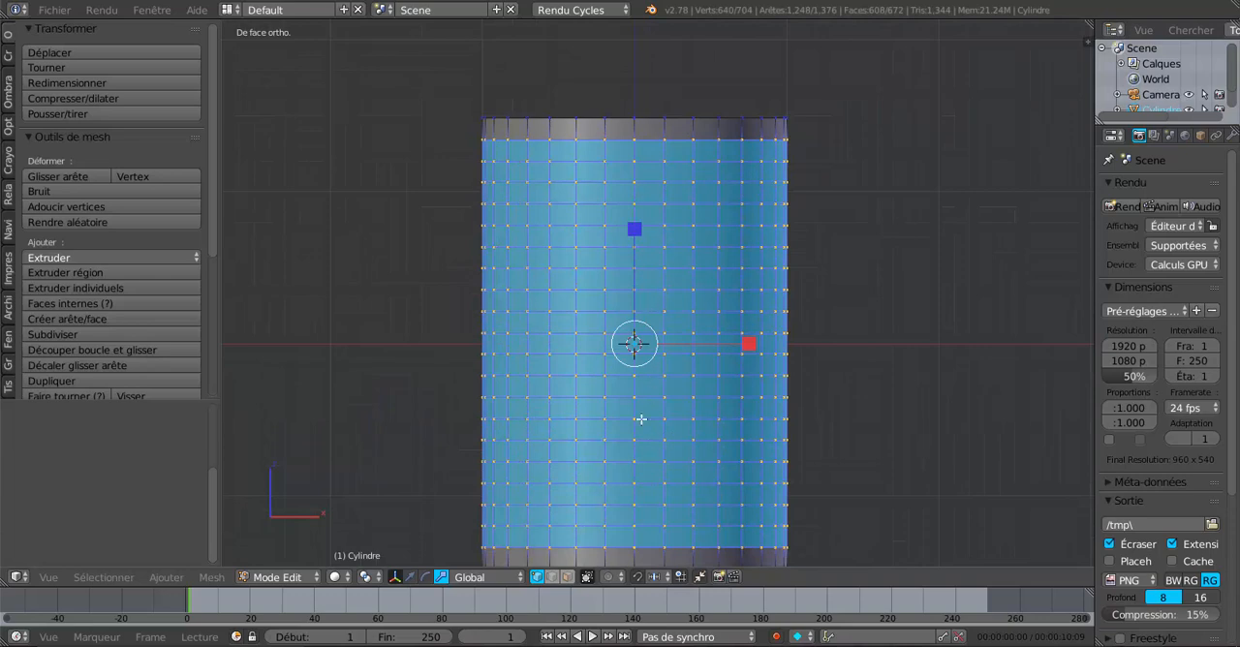
key("3")
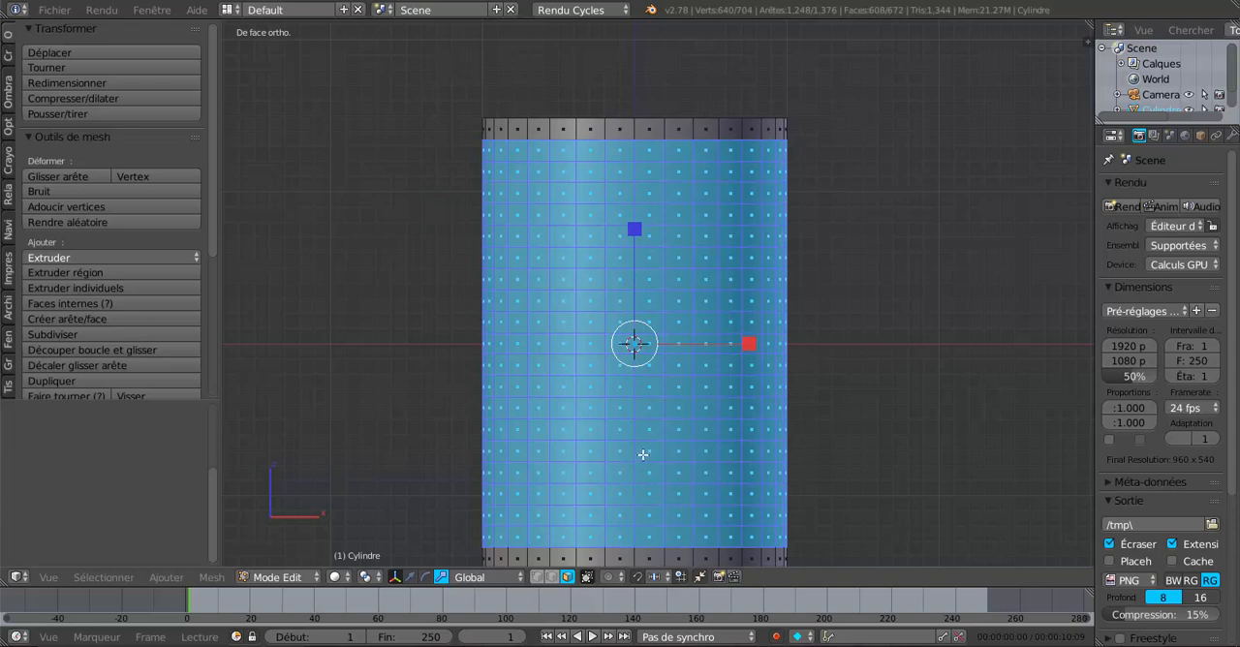
left_click(677, 367)
key("Tab")
key("Tab")
key("a")
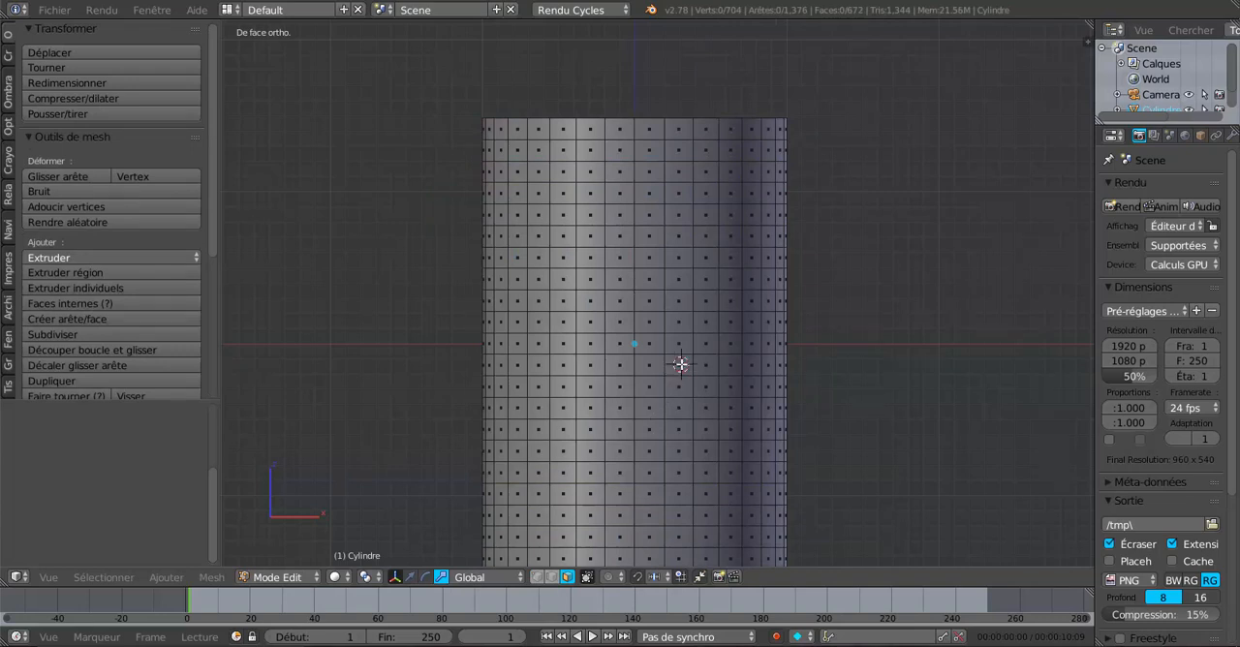
Step: Select five adjacent faces in the row just below mid-height, from the second column right of the centre line outward
right_click(679, 365)
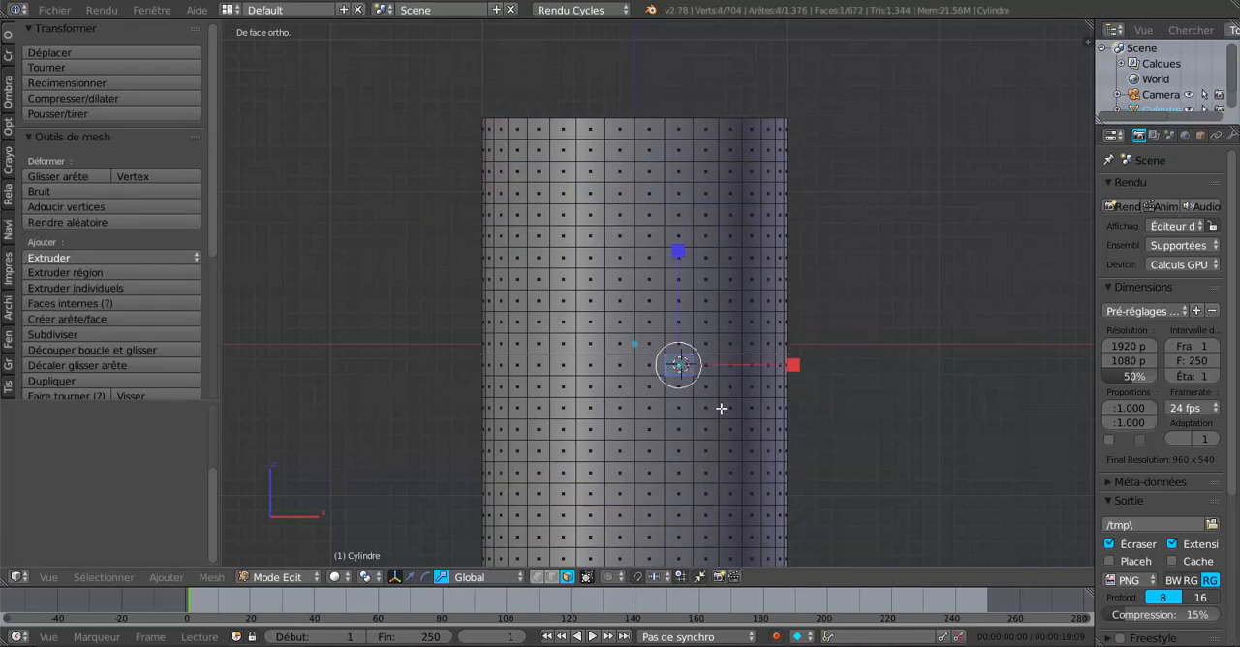
right_click(705, 365, "ctrl")
right_click(727, 365, "ctrl")
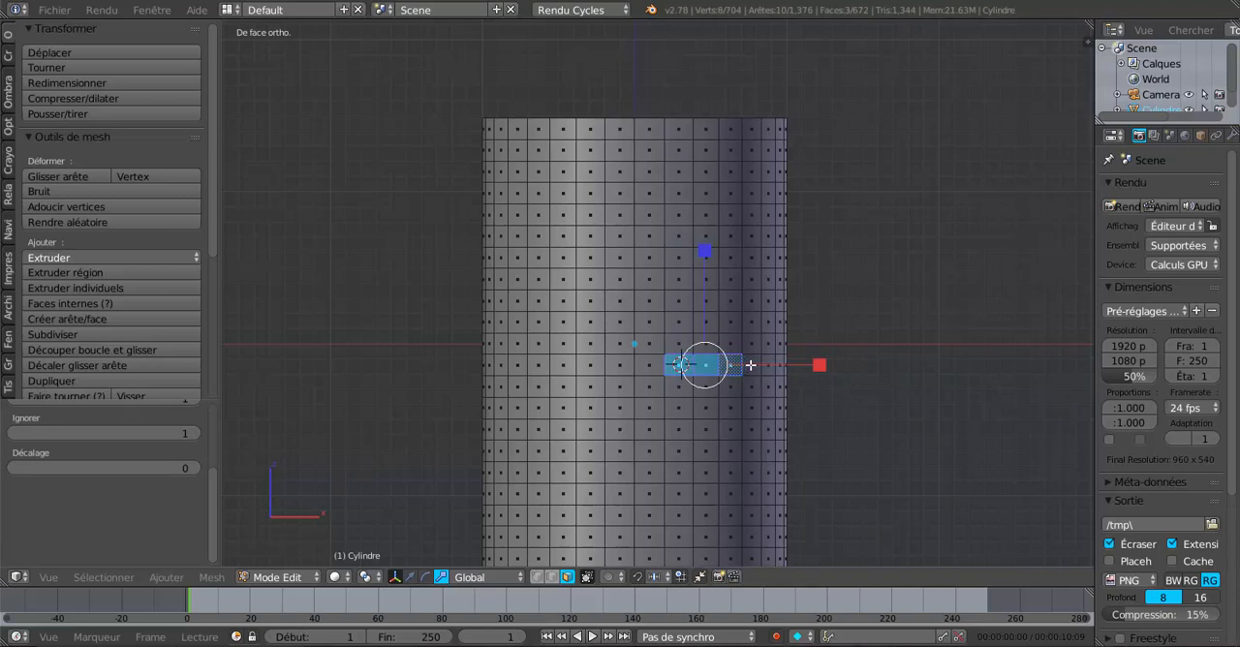
right_click(748, 365, "ctrl")
right_click(769, 365, "ctrl")
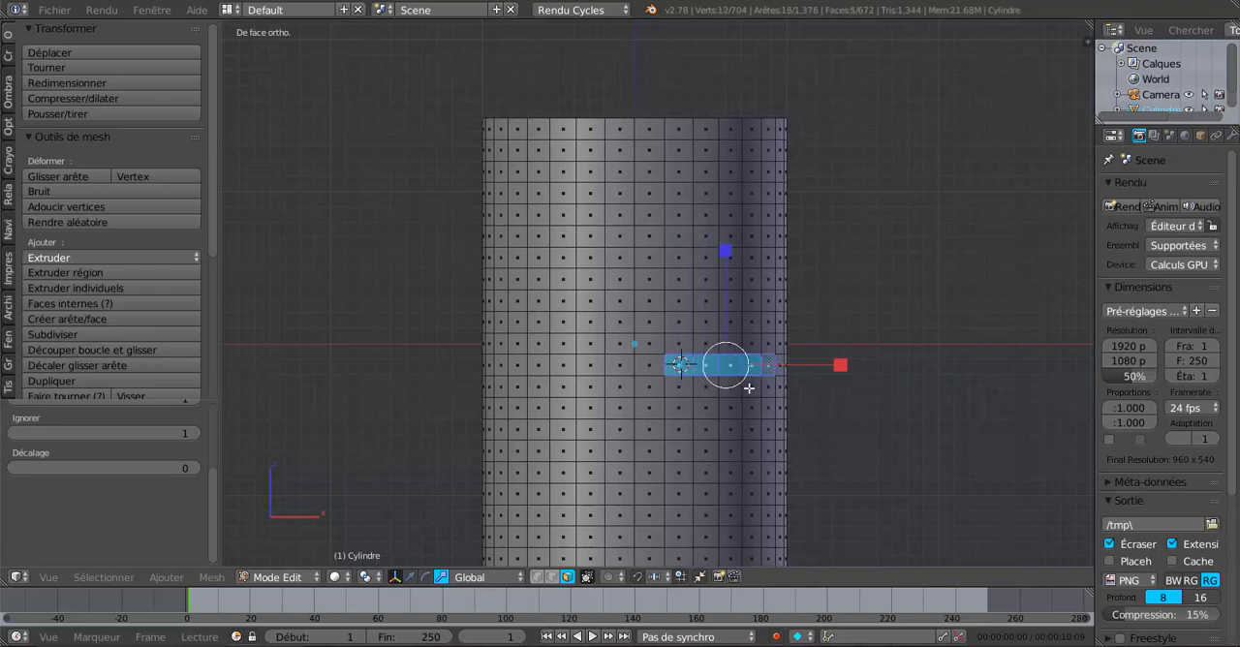
right_click(589, 366, "ctrl")
right_click(543, 368, "ctrl")
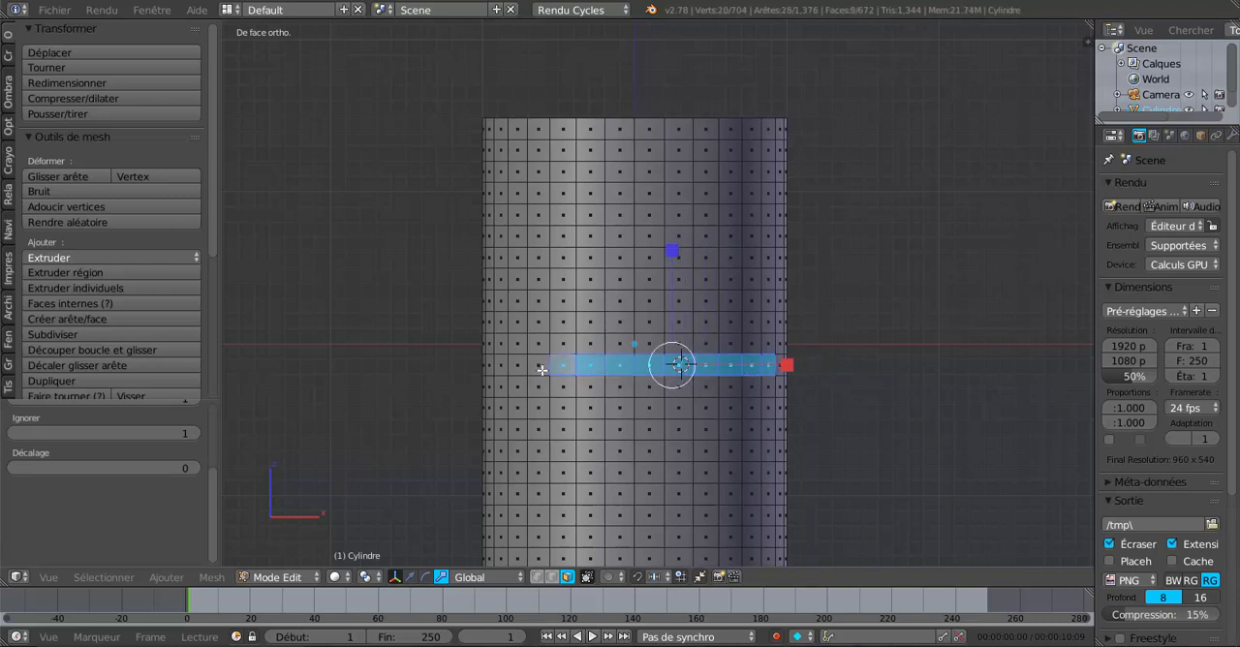
right_click(660, 368, "ctrl")
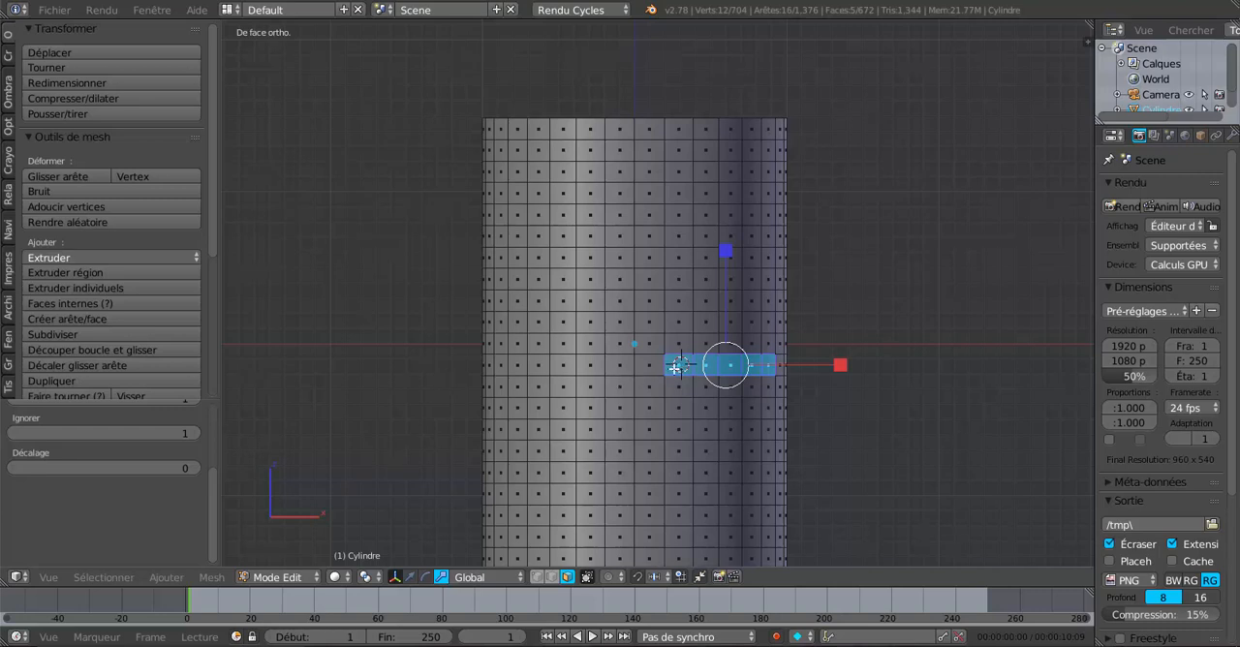
right_click(675, 367, "ctrl")
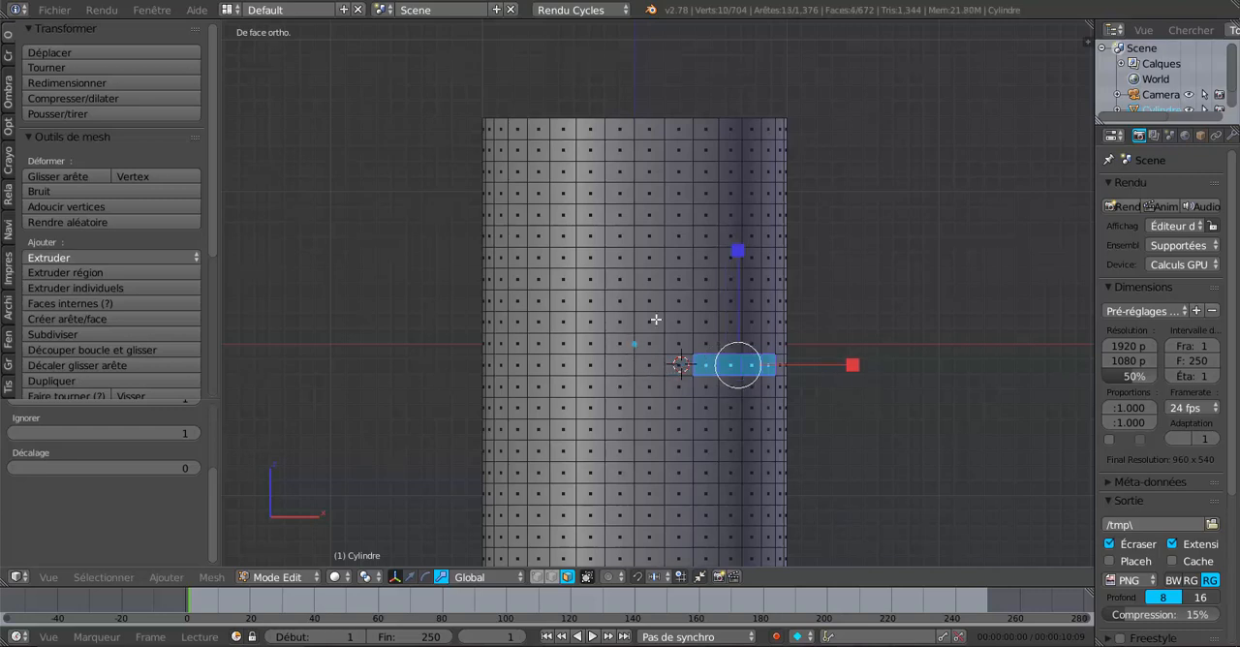
right_click(683, 367, "shift")
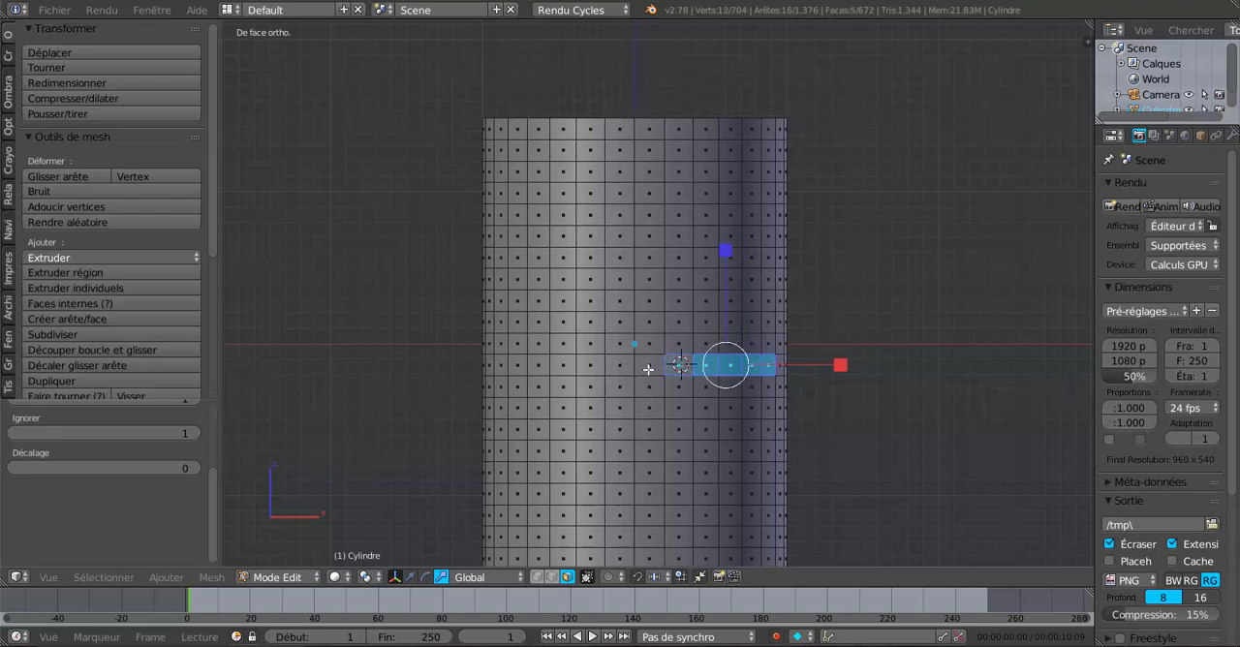
Step: Add the five mirrored faces in the same row to the selection, from the second column left of the centre line outward
right_click(587, 367, "alt+shift")
key("ctrl+z")
right_click(593, 363, "shift")
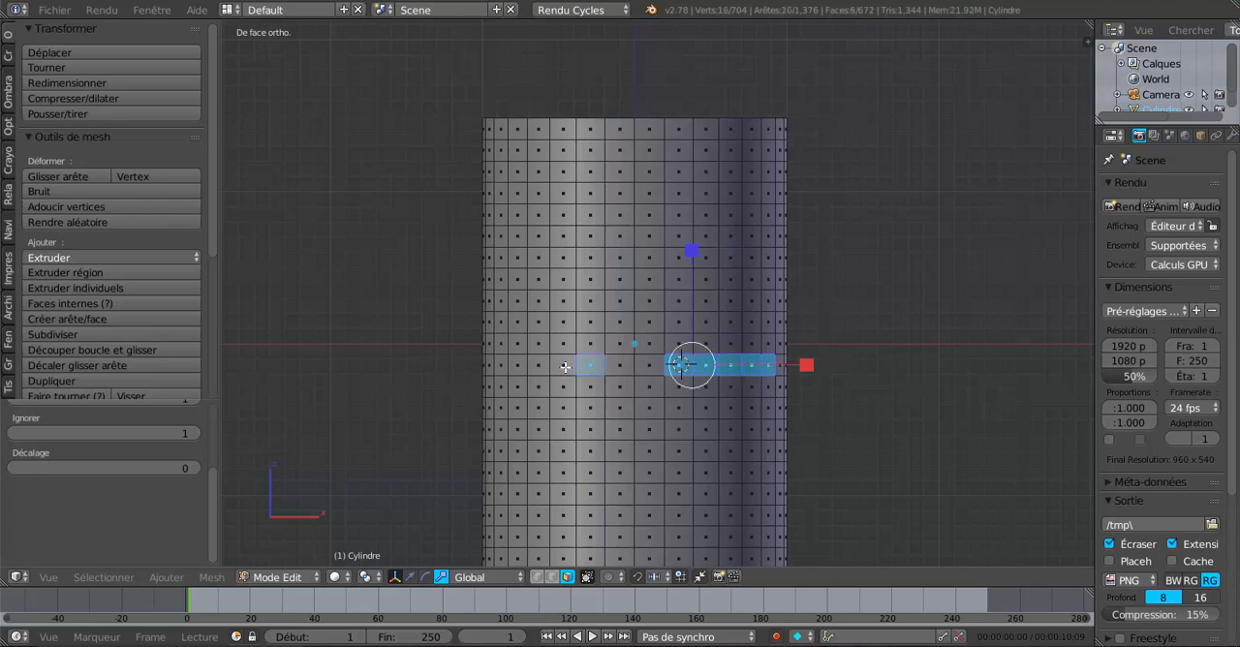
right_click(566, 367)
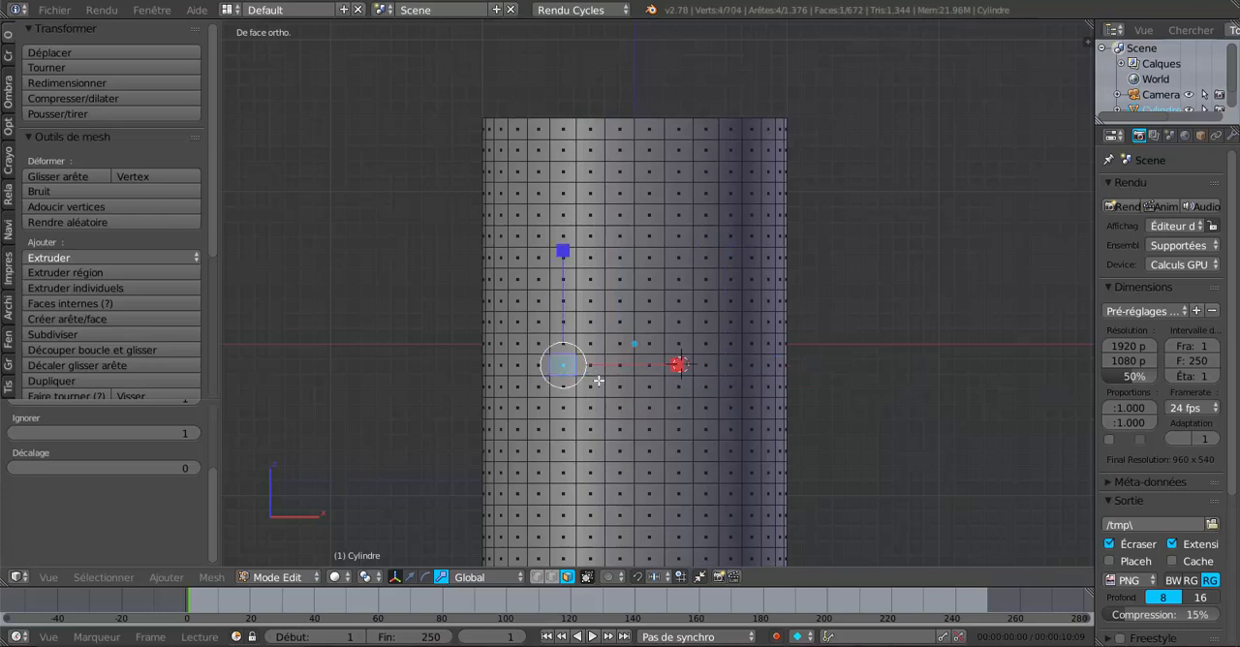
key("ctrl+z")
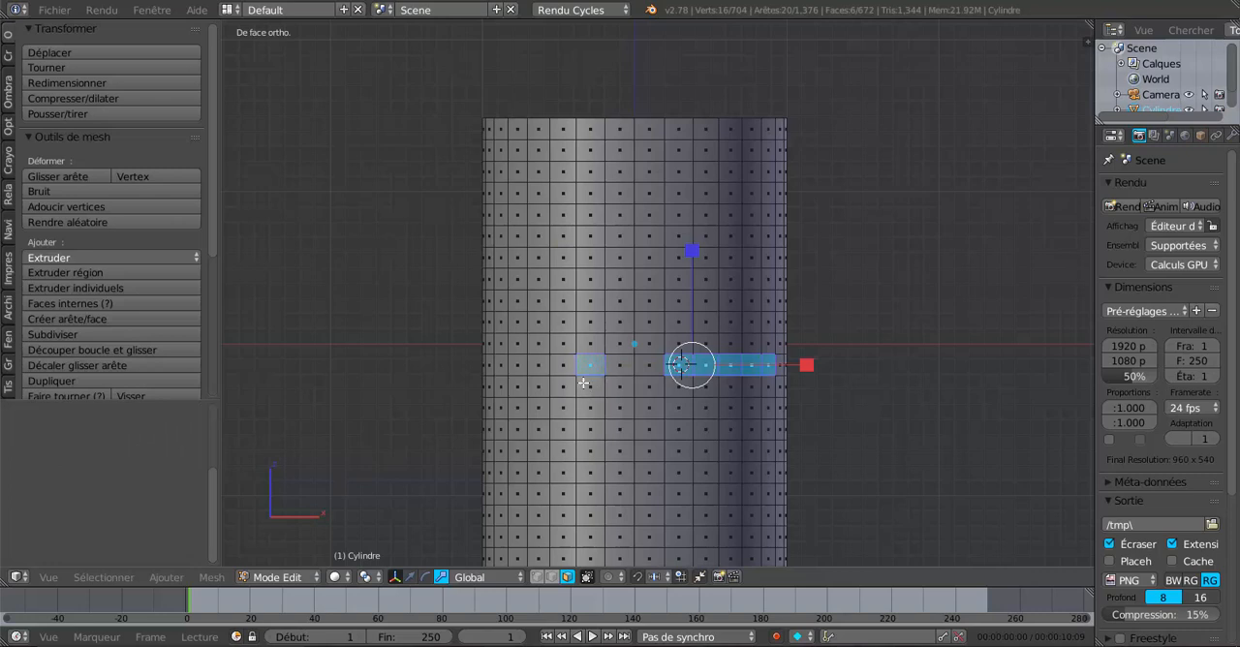
right_click(566, 368, "shift")
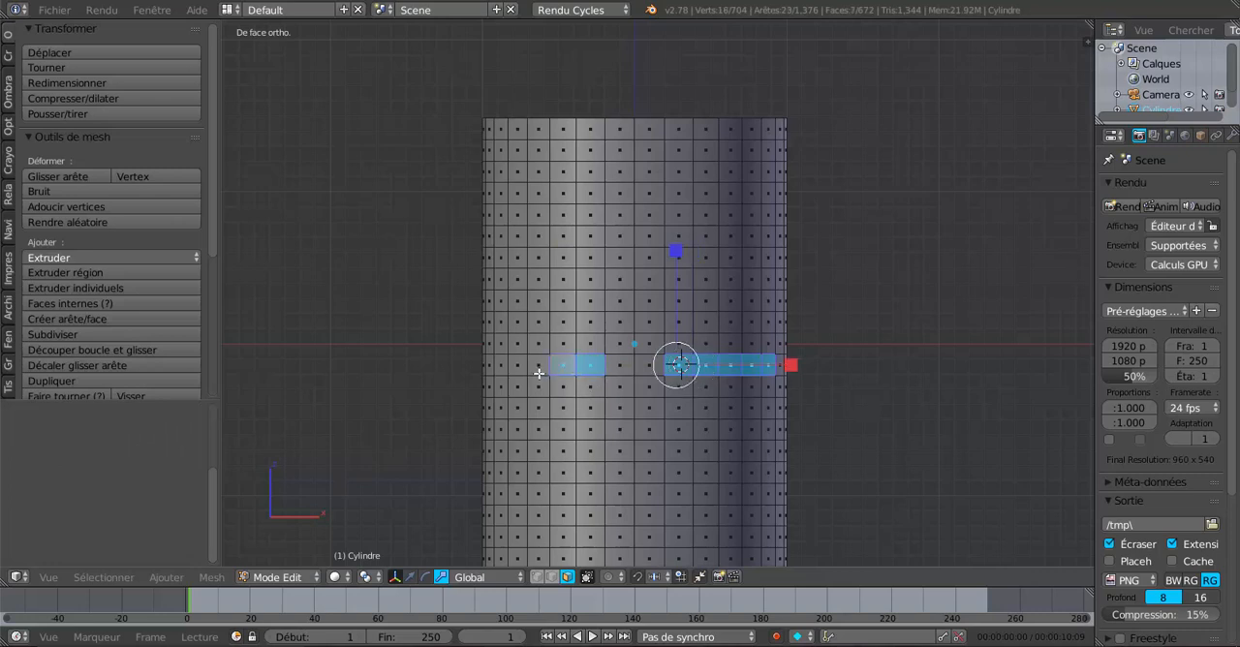
right_click(537, 365, "shift")
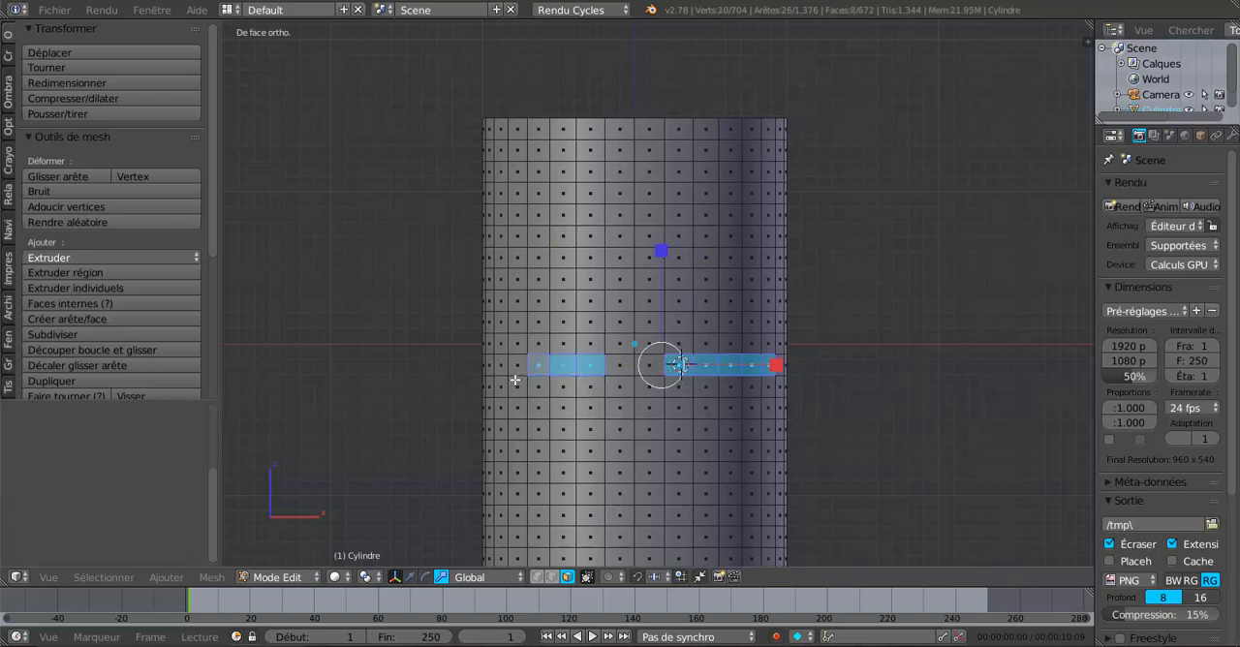
right_click(517, 368, "shift")
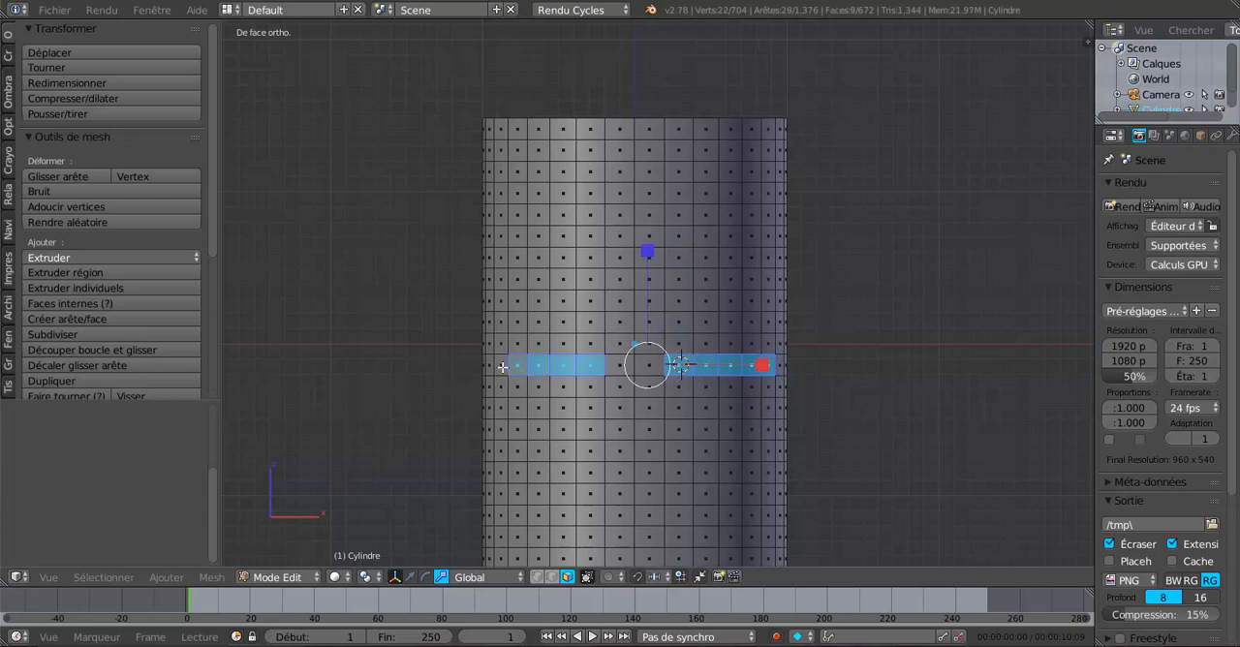
right_click(503, 367, "shift")
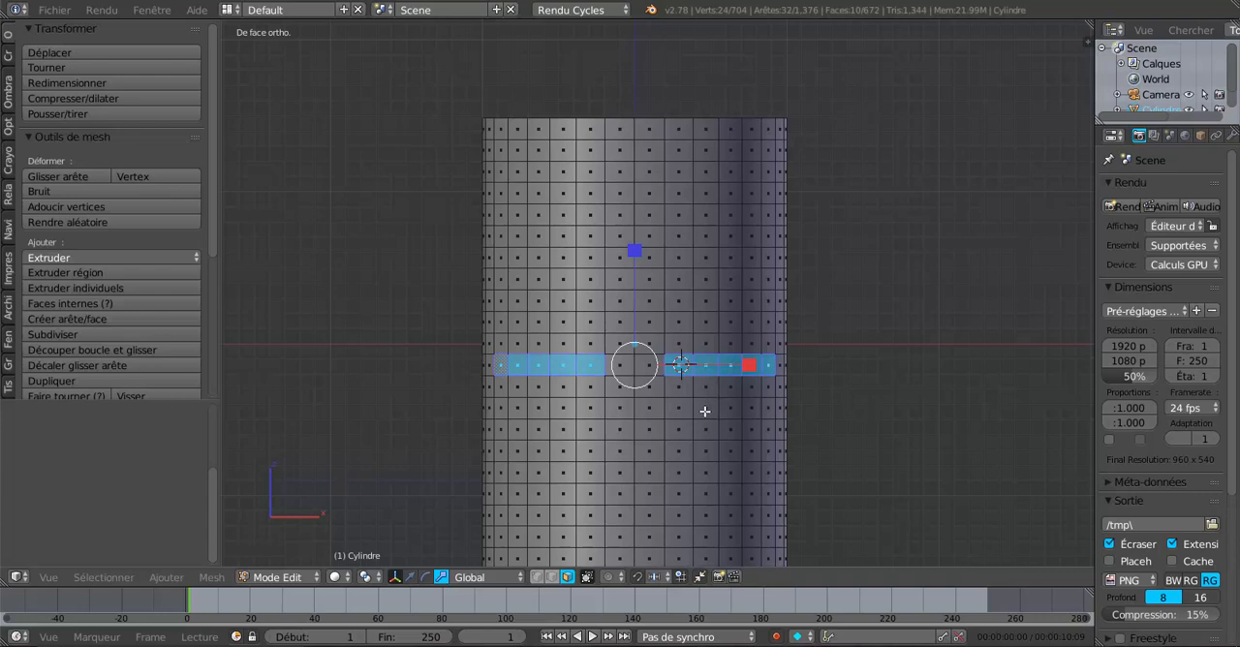
Step: Extend the selection below the right-hand row with rows of four, three, two and one faces, forming a stepped triangle
right_click(679, 391, "shift")
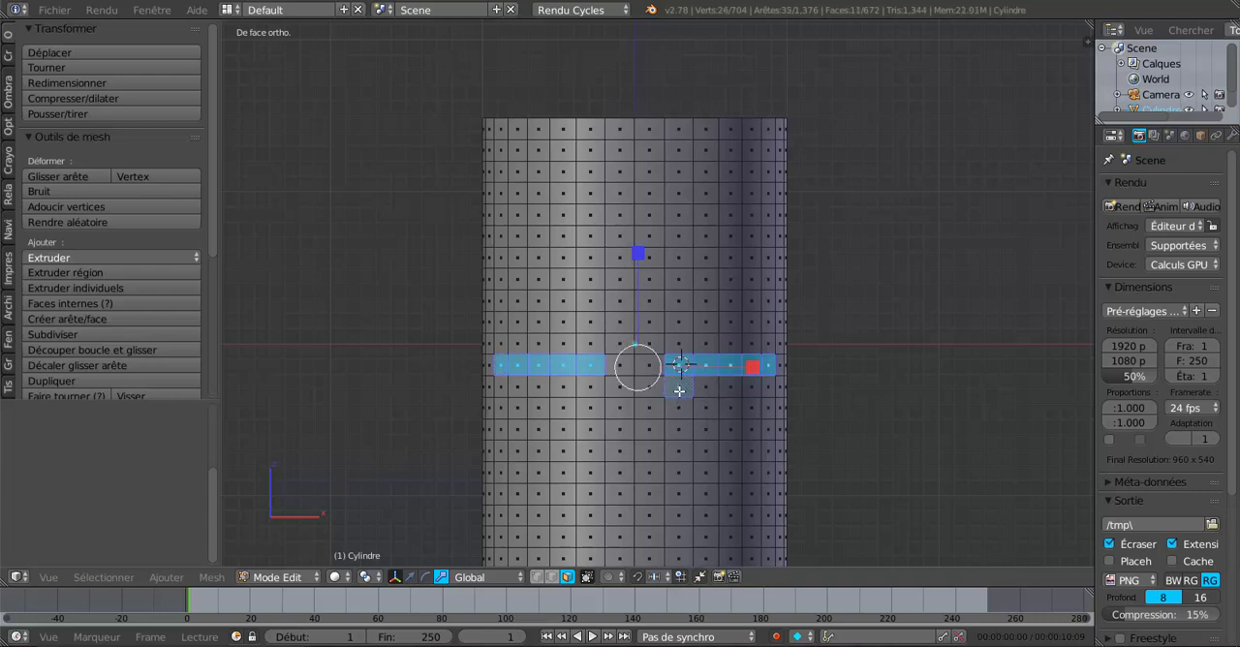
right_click(704, 389, "shift")
right_click(731, 389, "shift")
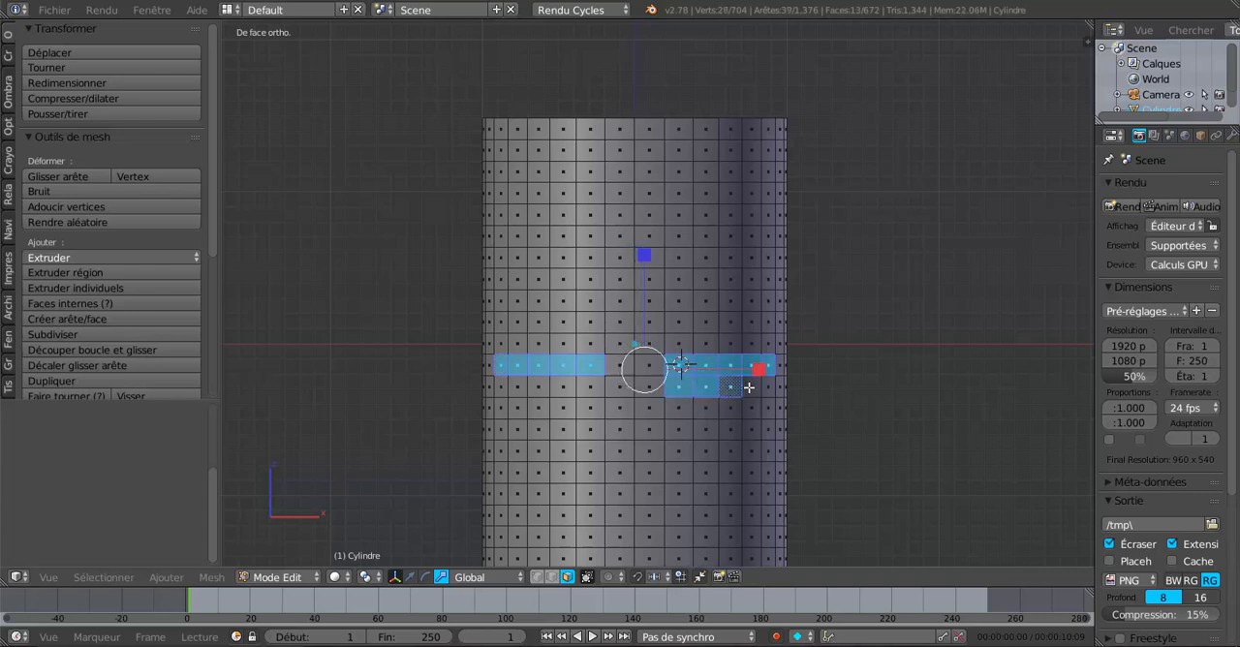
right_click(746, 387, "shift")
right_click(682, 412, "shift")
right_click(709, 411, "shift")
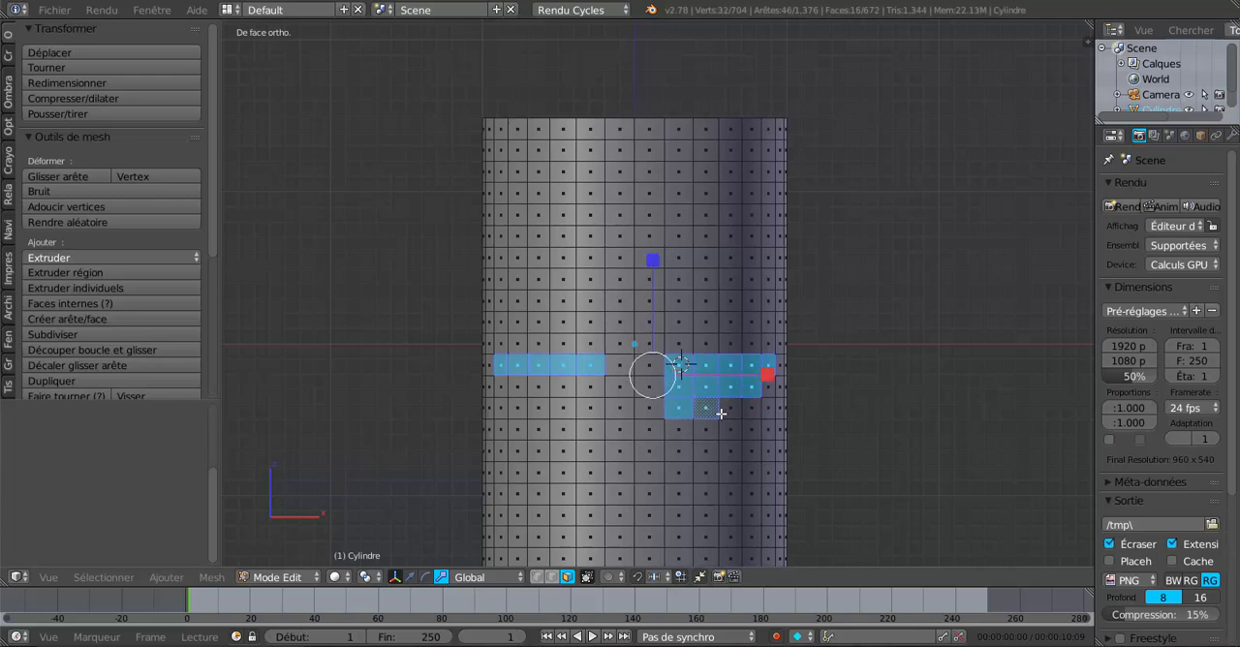
right_click(731, 408, "shift")
right_click(679, 430, "shift")
right_click(704, 430, "shift")
right_click(678, 451, "shift")
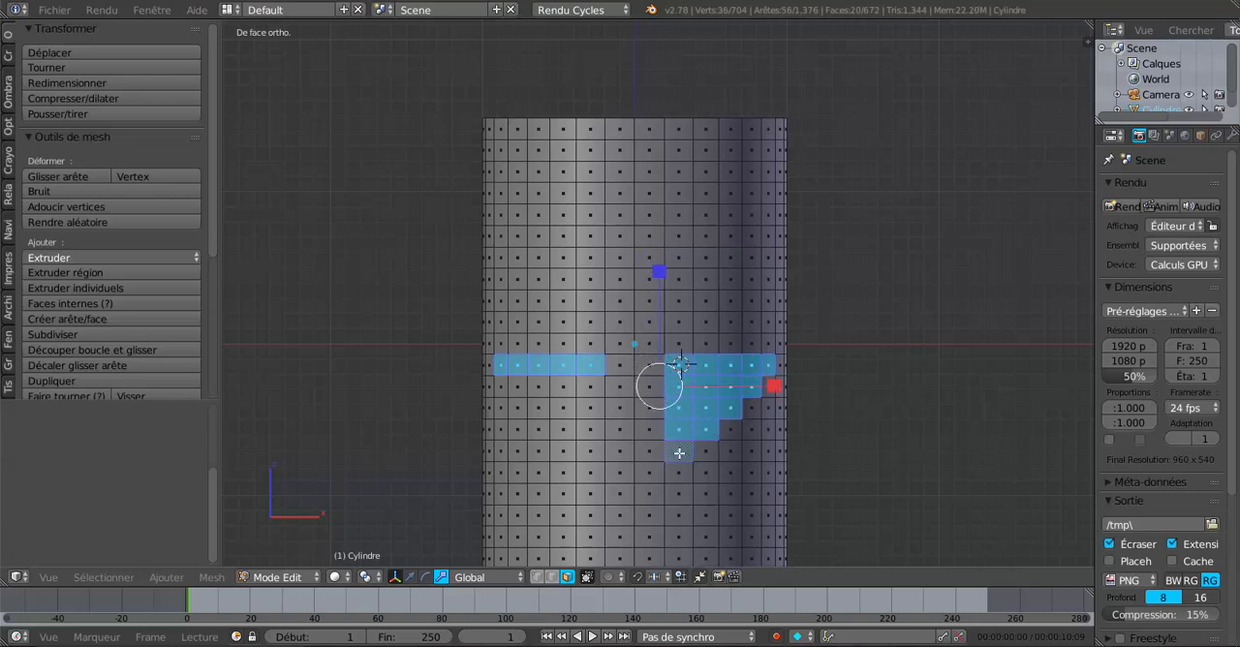
Step: Extend the selection below the left-hand row with four, three, two and one faces, mirroring the right stepped triangle
right_click(589, 387, "shift")
right_click(561, 388, "shift")
right_click(540, 388, "shift")
right_click(523, 389, "shift")
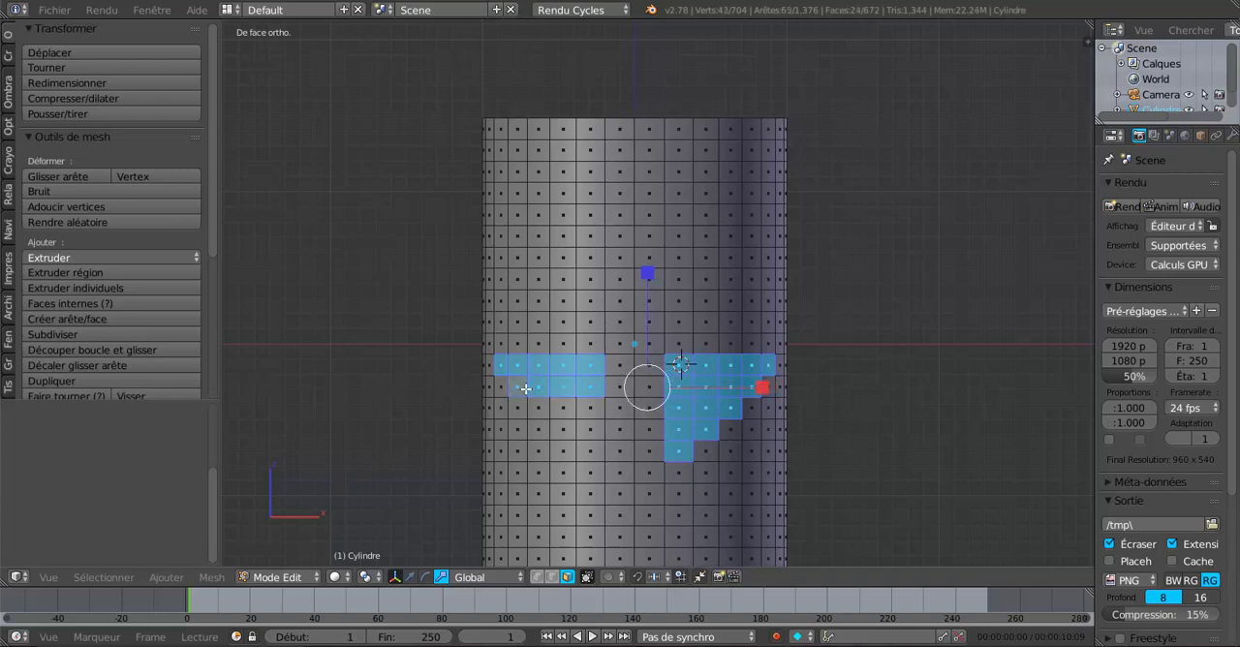
right_click(586, 409, "shift")
right_click(564, 410, "shift")
right_click(542, 410, "shift")
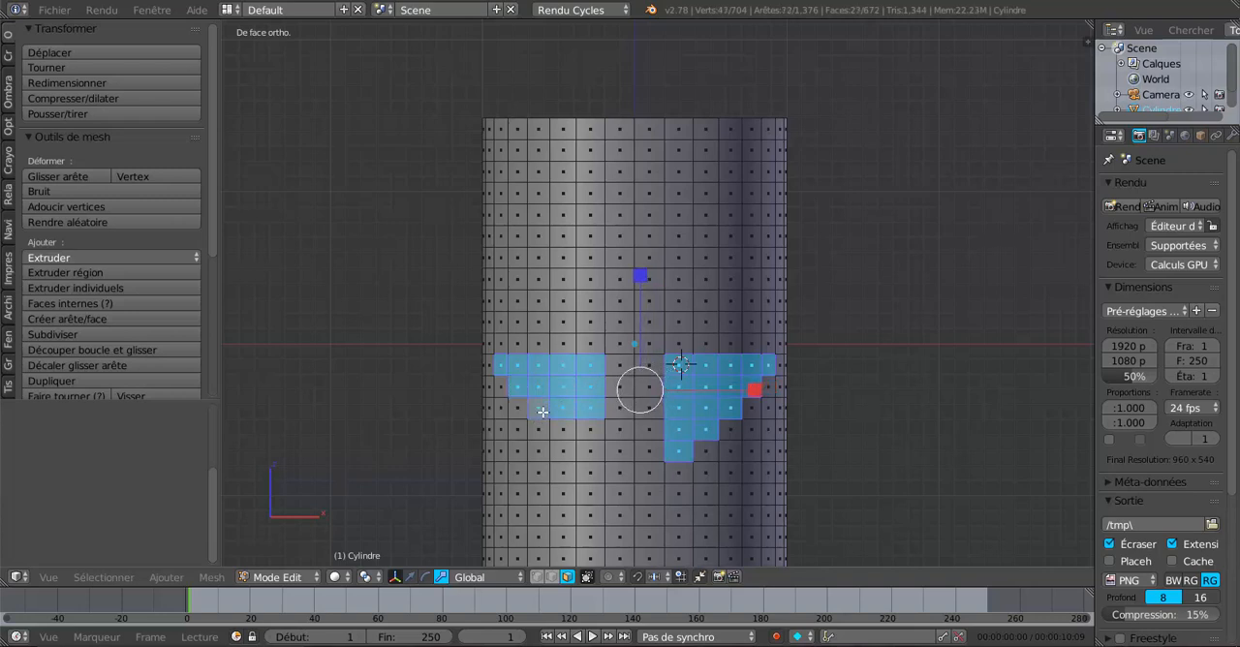
right_click(584, 430, "shift")
right_click(567, 433, "shift")
right_click(547, 429, "shift")
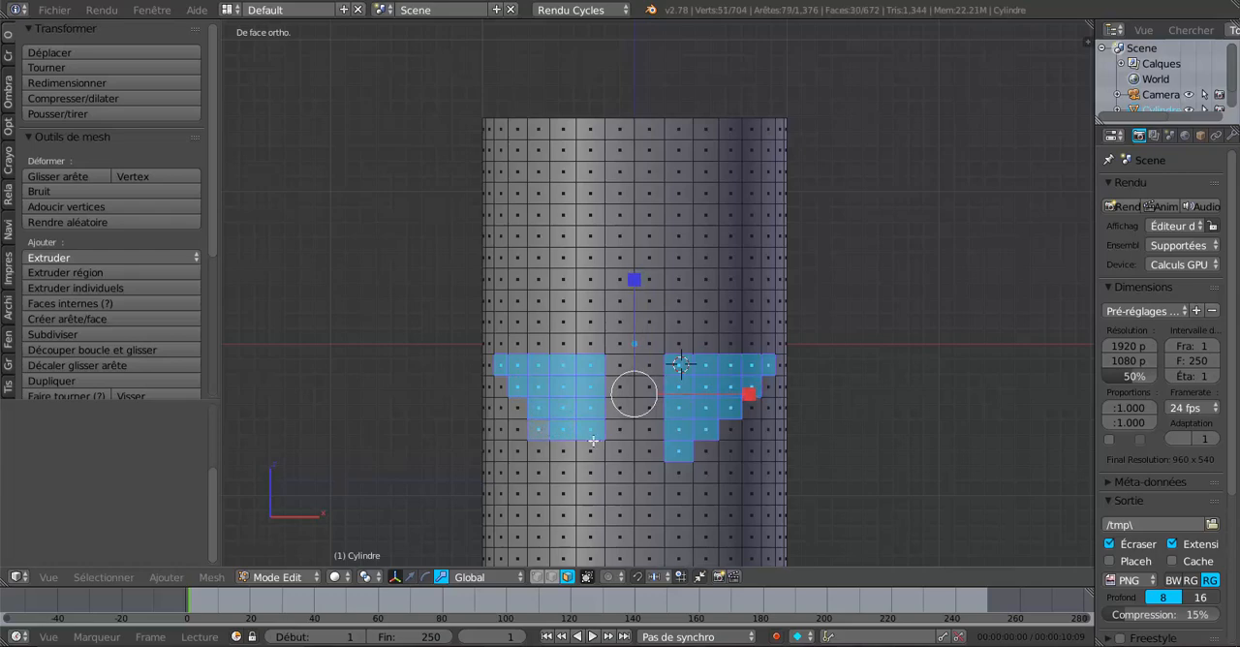
right_click(538, 435, "shift")
right_click(587, 449, "shift")
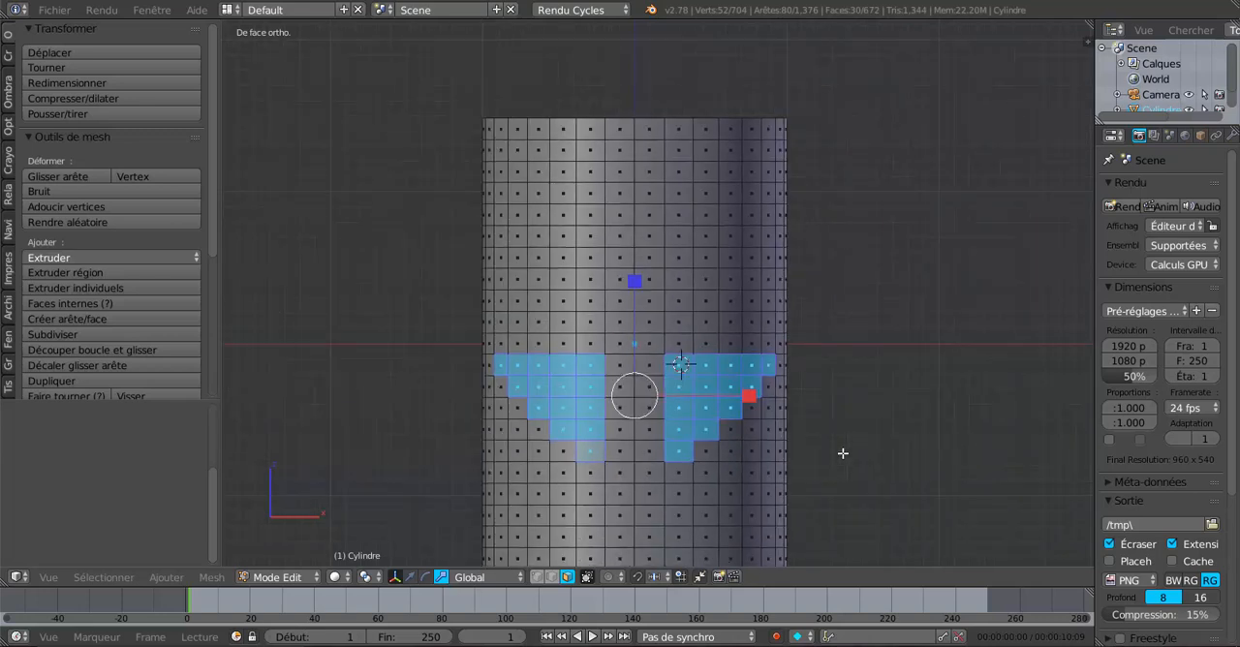
Step: Inset the selected faces individually with a thickness of 0.01
key("i")
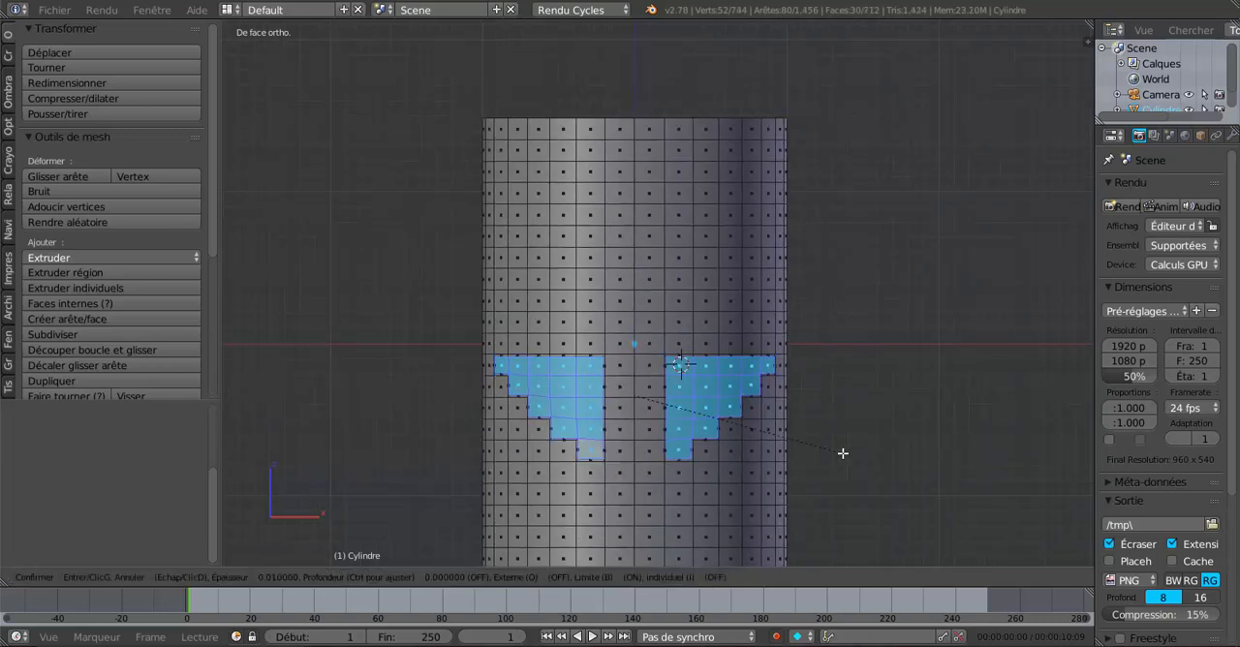
left_click(843, 452)
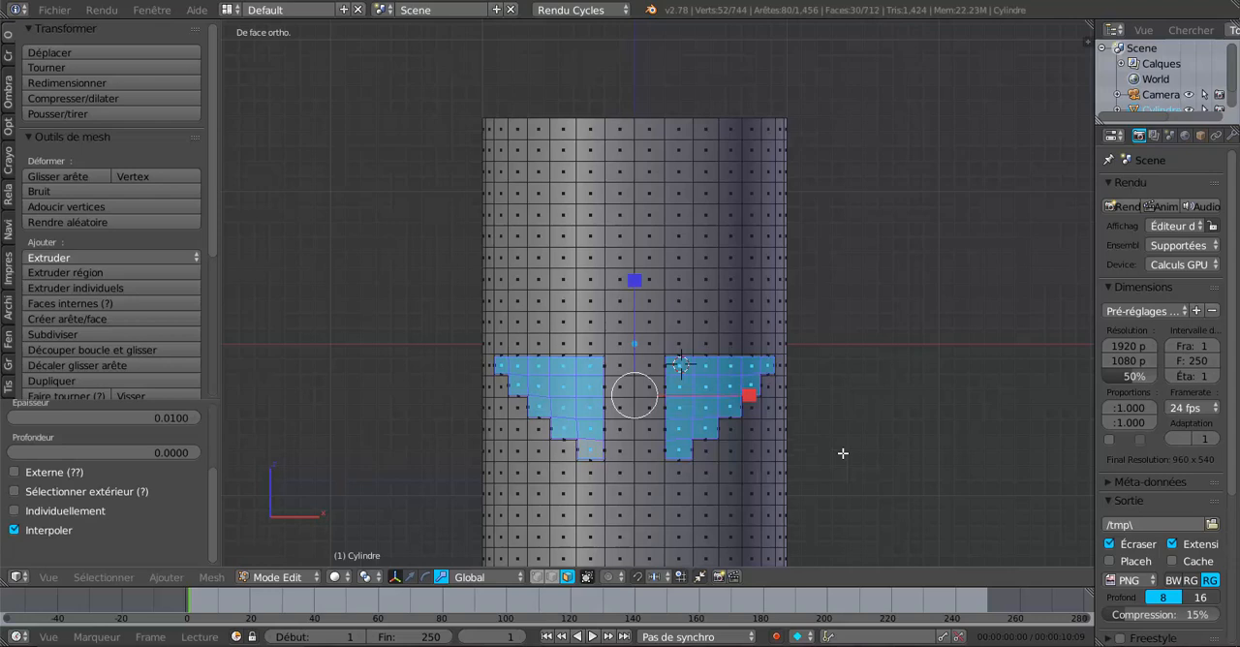
left_click(13, 513)
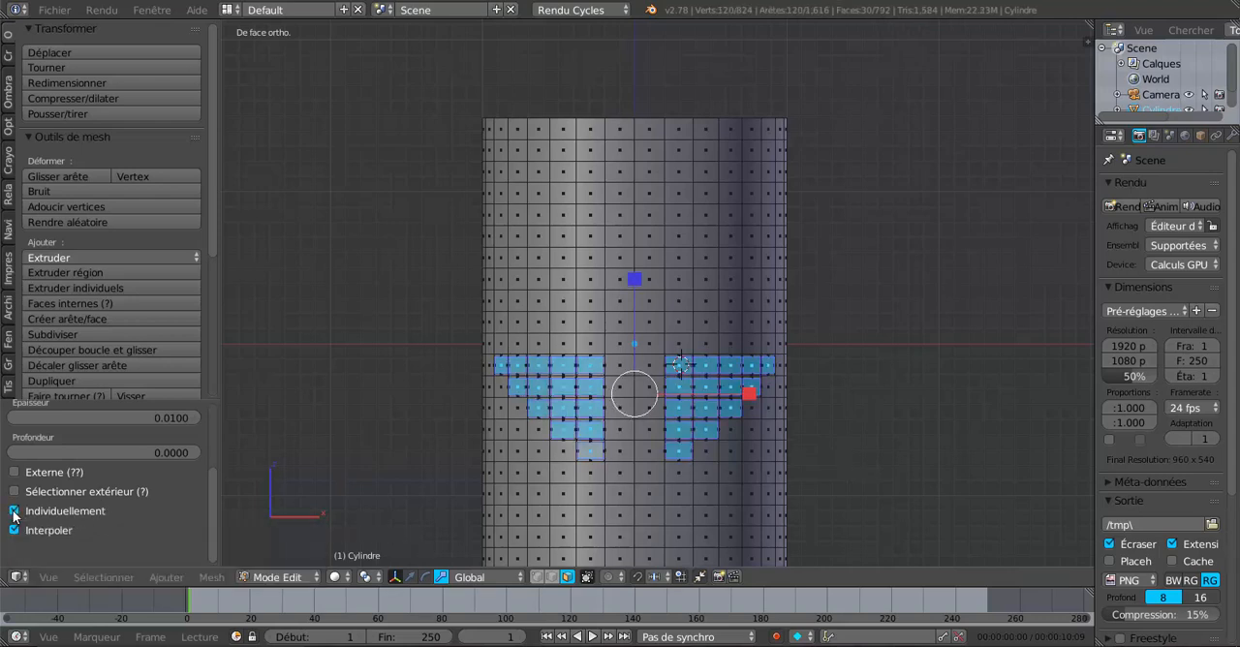
scroll(856, 454, "up", 2)
scroll(856, 454, "down", 1)
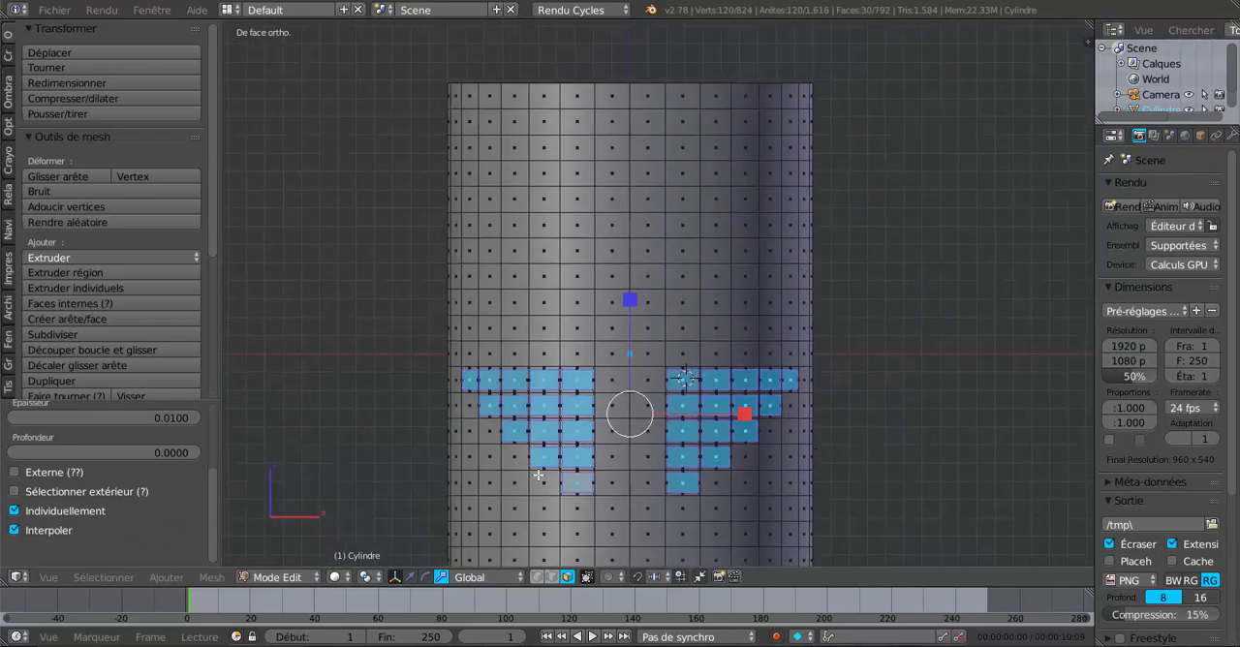
Step: Set the pivot point to individual origins and scale the inset faces down to about 0.45
left_click(366, 577)
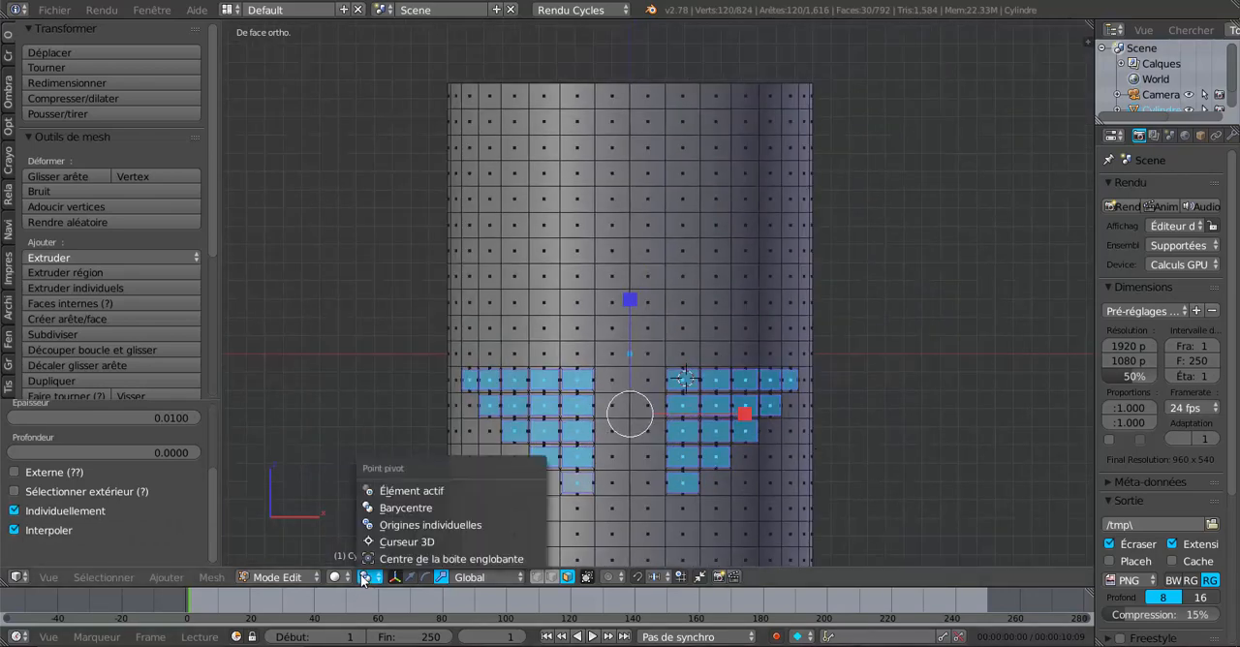
left_click(387, 525)
scroll(862, 475, "up", 1)
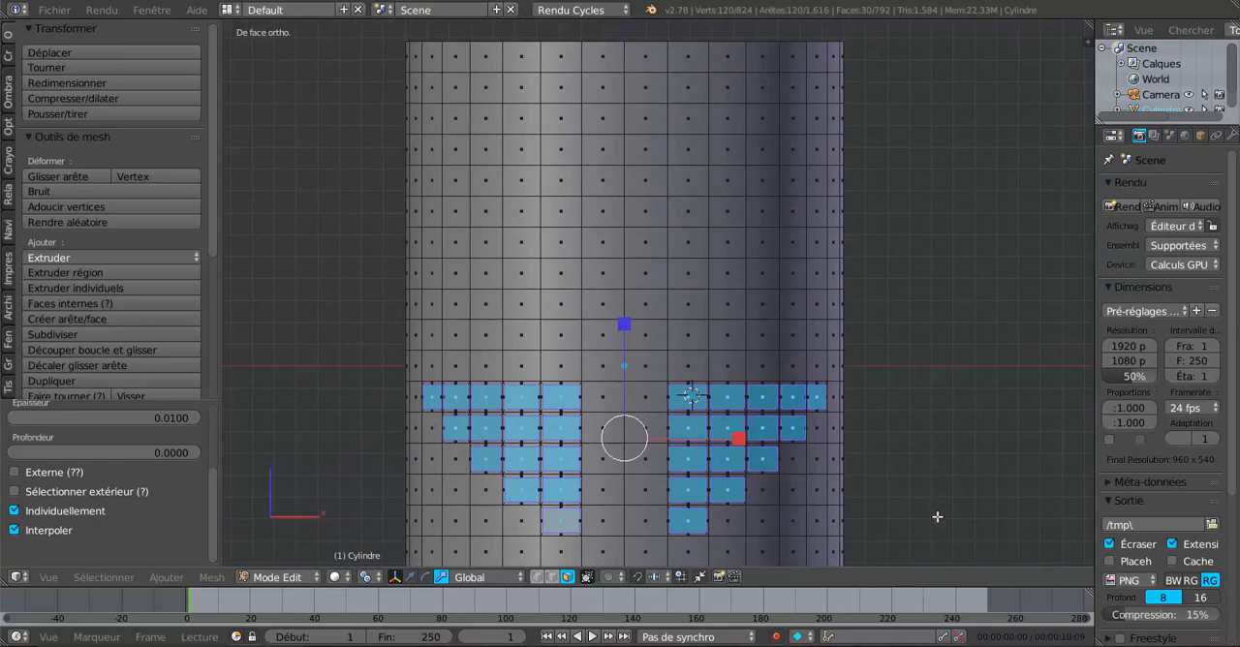
key("s")
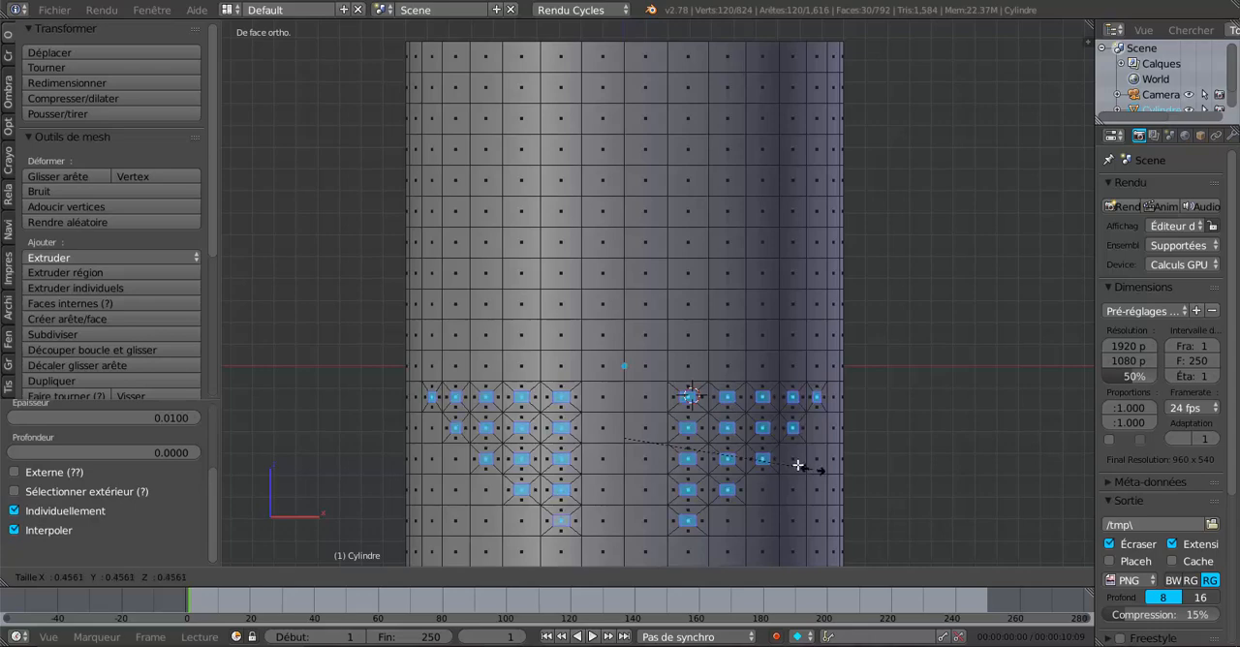
left_click(788, 462)
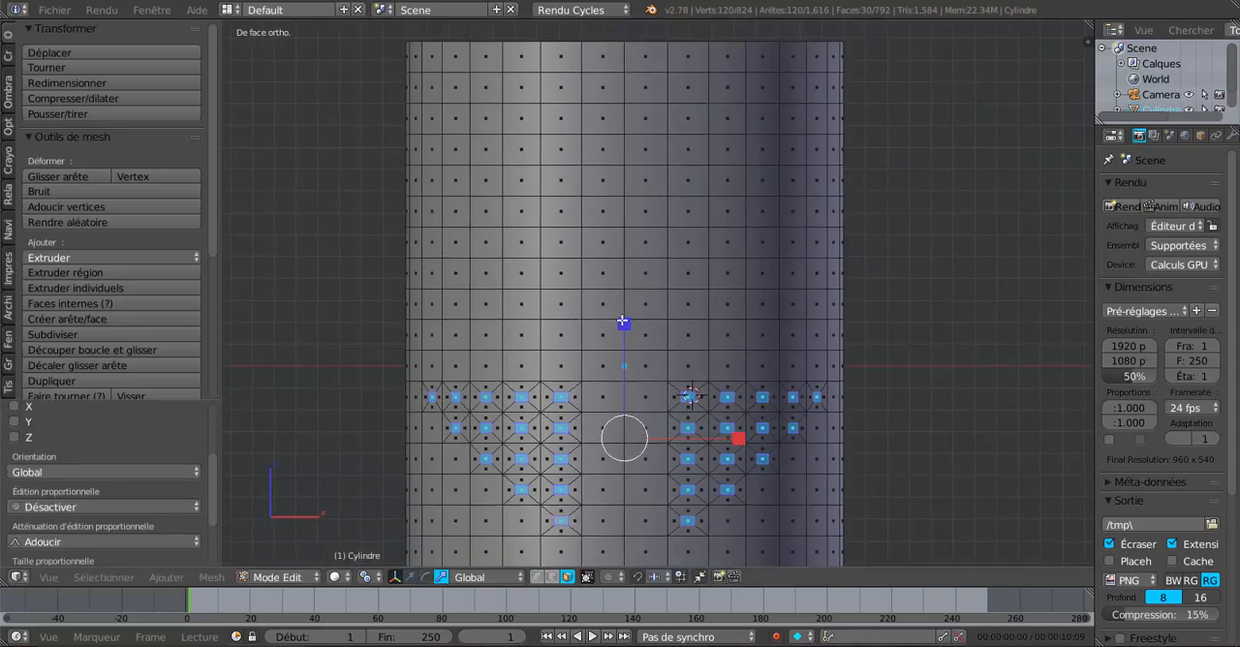
Step: Stretch the small inset faces along the Z axis only, until they are roughly square
left_click_drag(622, 322, 631, 262)
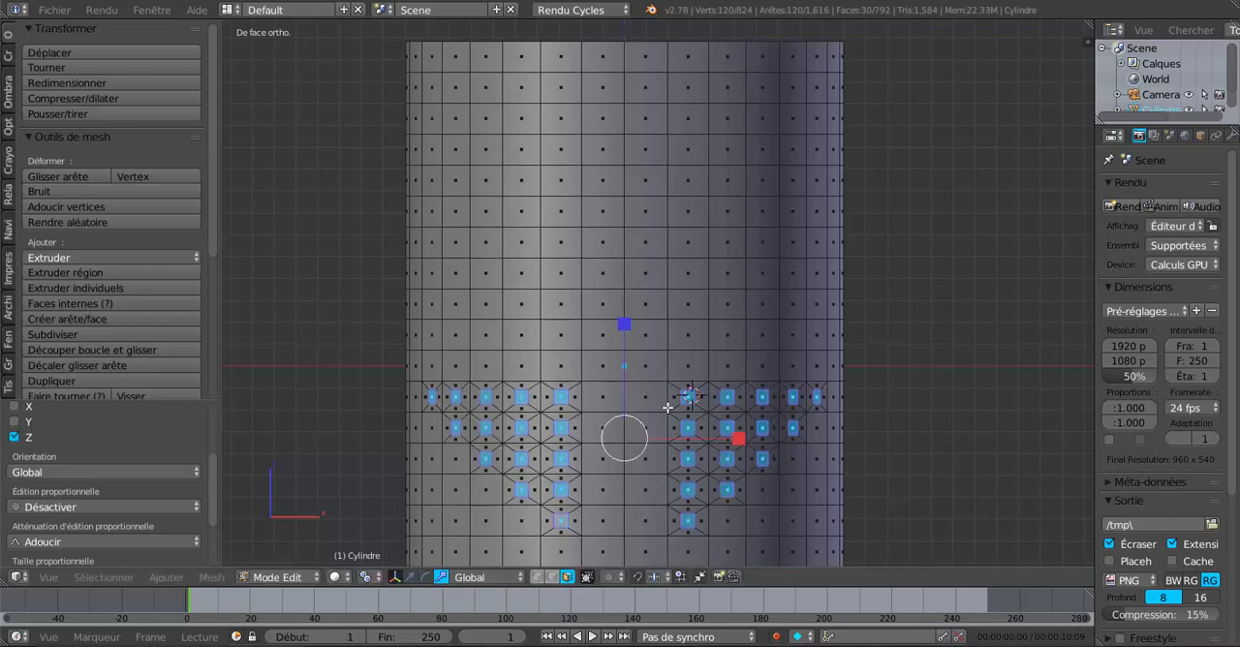
scroll(772, 495, "down", 2)
scroll(772, 495, "up", 3)
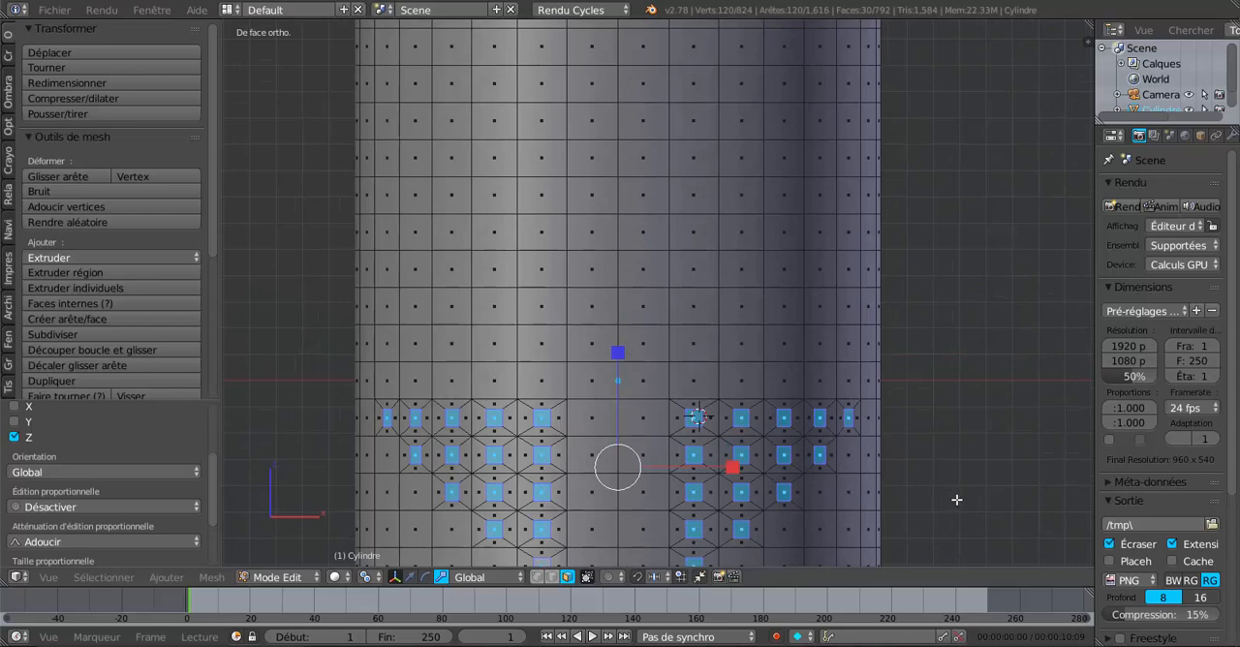
scroll(957, 500, "down", 2)
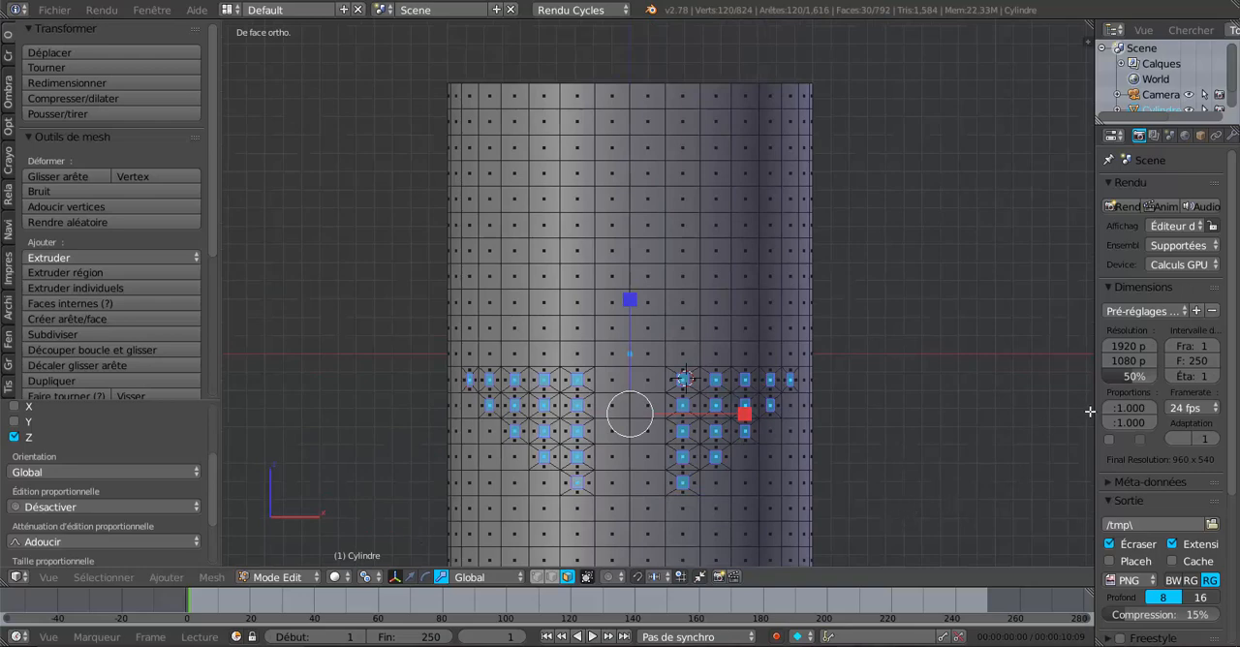
Step: Delete the selected small faces to open the ventilation holes in the cylinder's front
left_click_drag(1095, 399, 1049, 417)
scroll(744, 496, "up", 1)
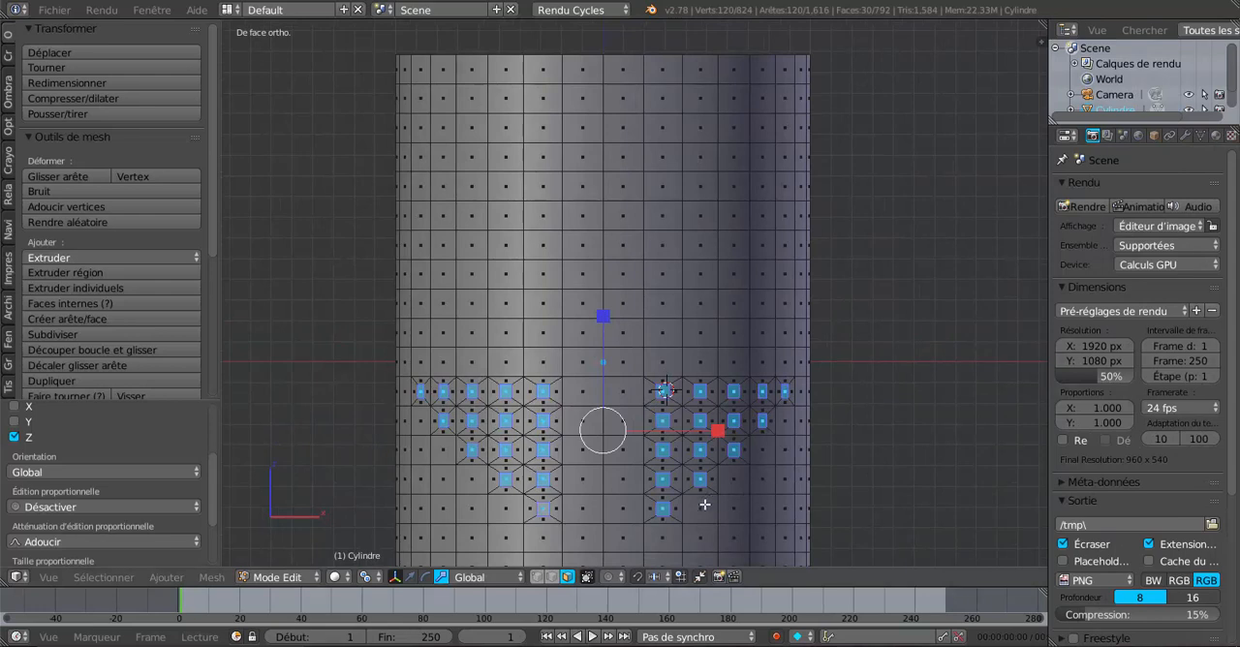
key("x")
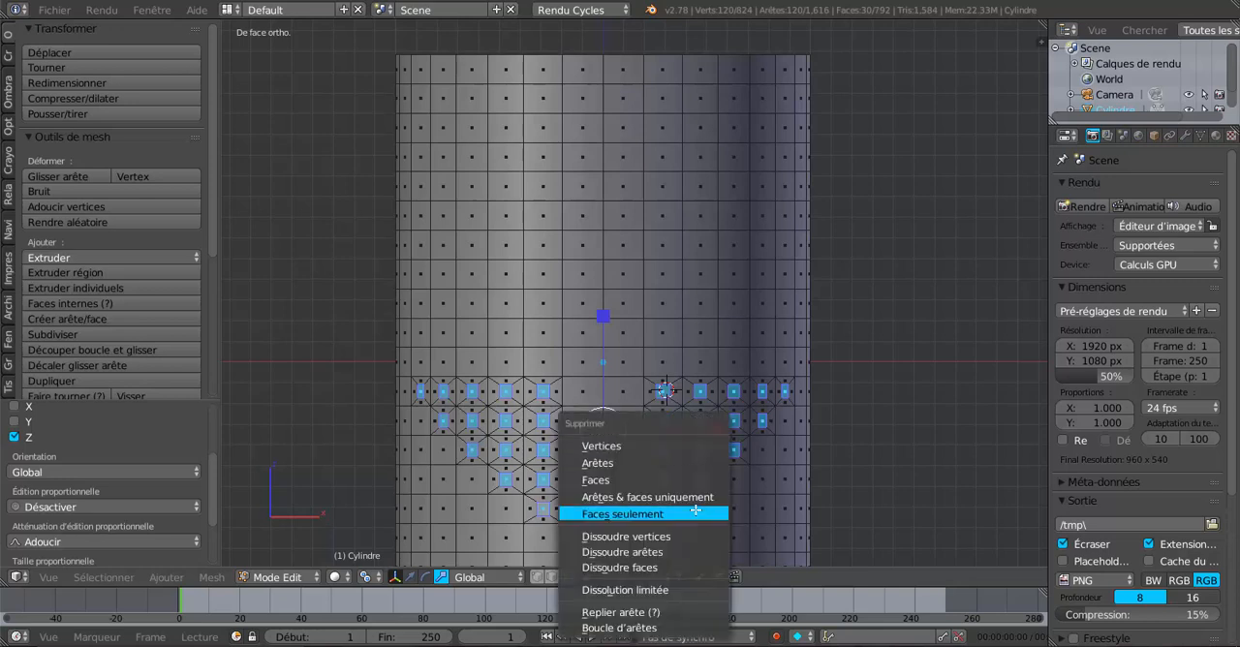
left_click(639, 476)
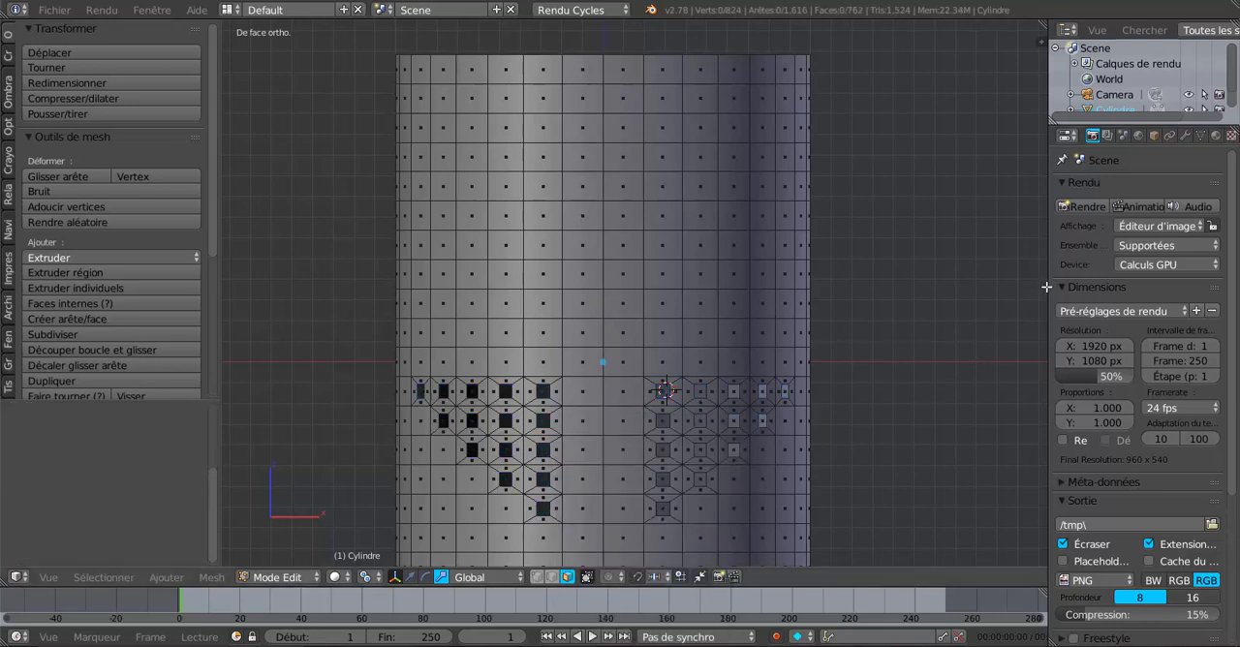
Step: Widen the properties area and add a Subdivision Surface modifier to the cylinder
left_click_drag(1046, 287, 965, 188)
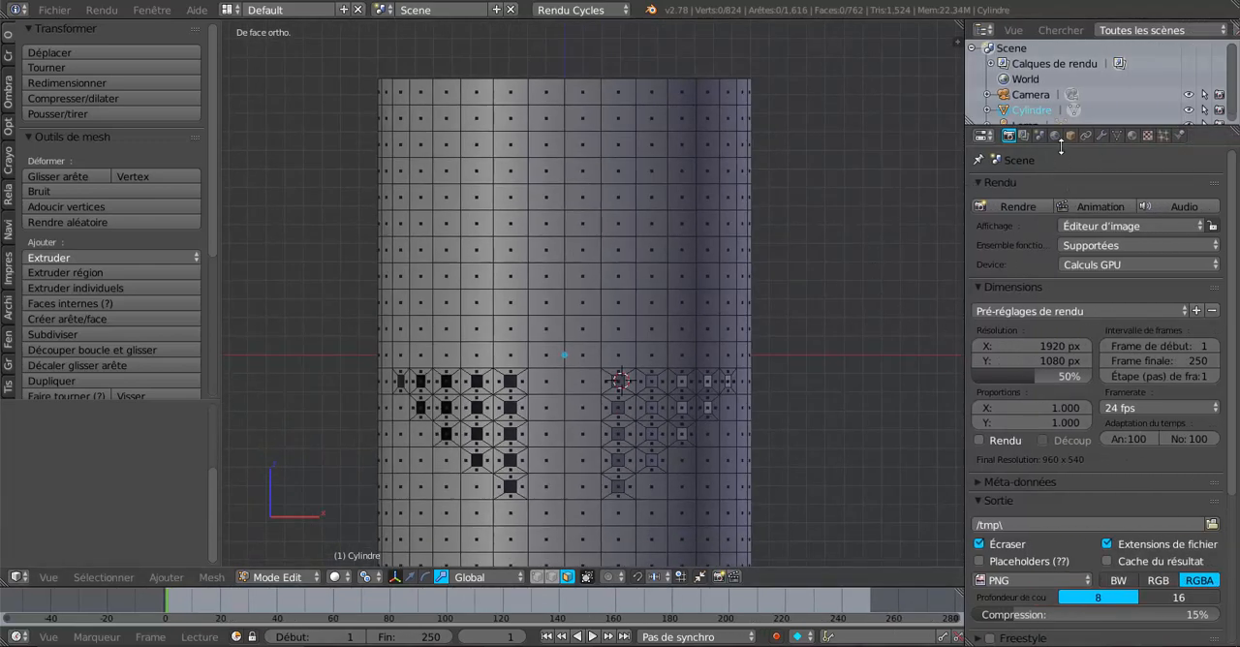
left_click(1101, 136)
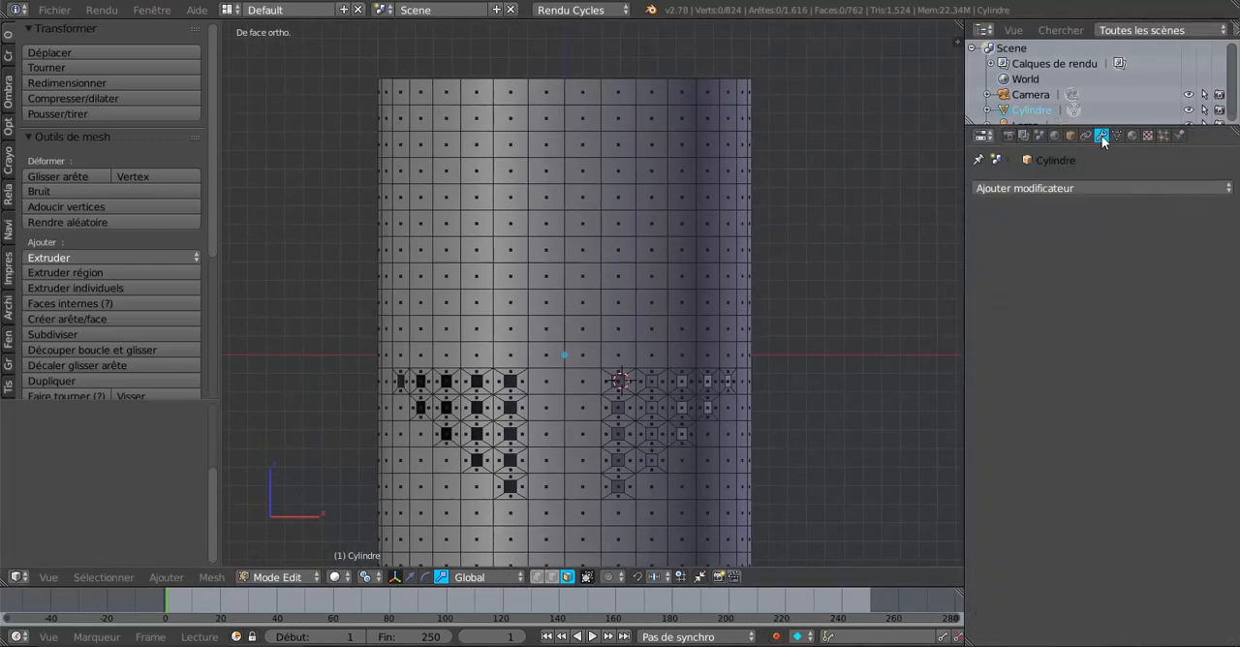
left_click(1101, 188)
left_click(1101, 190)
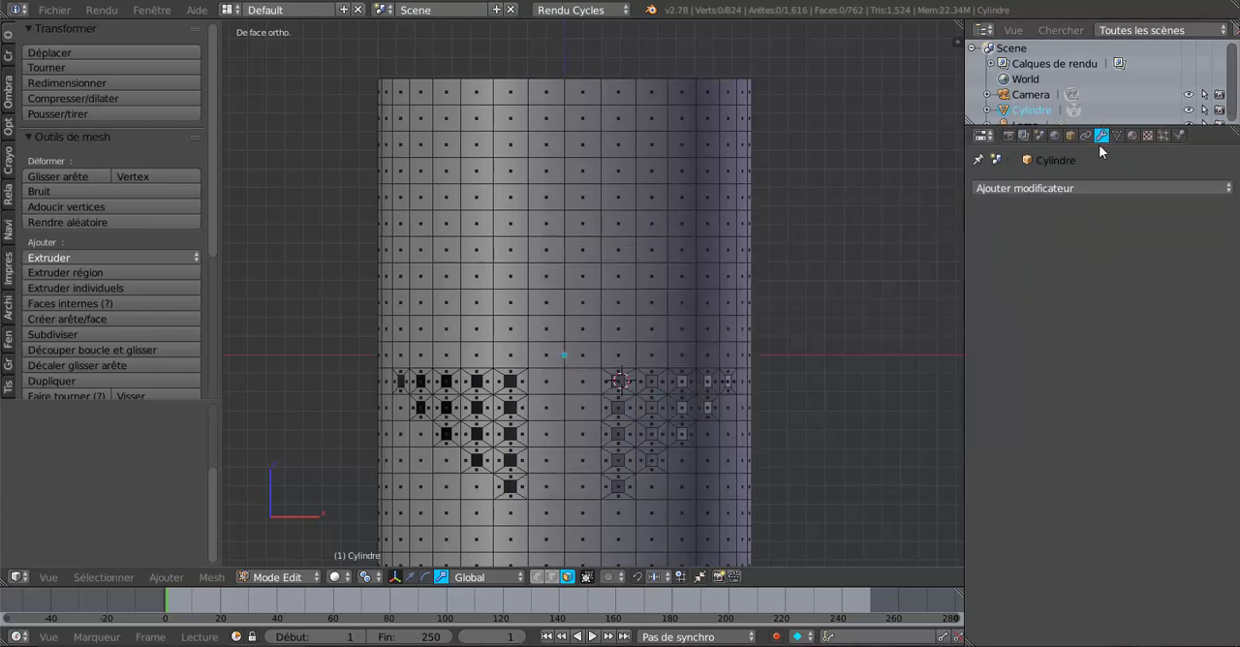
left_click(1100, 190)
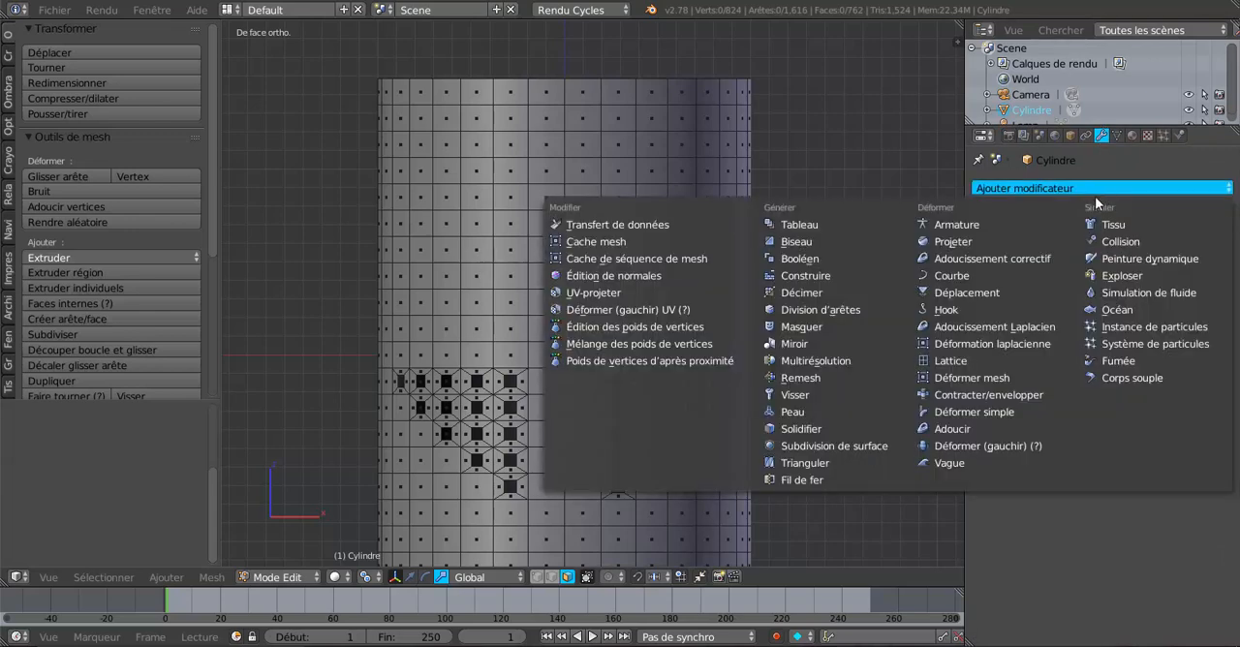
left_click(846, 450)
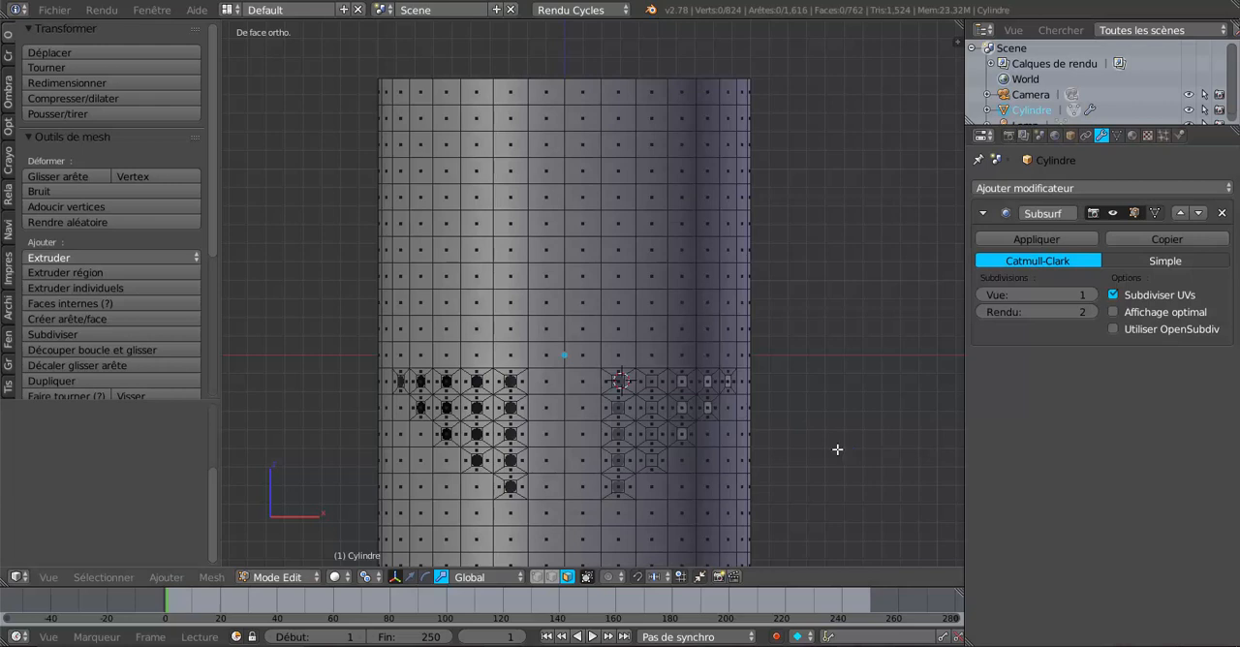
scroll(836, 449, "up", 4)
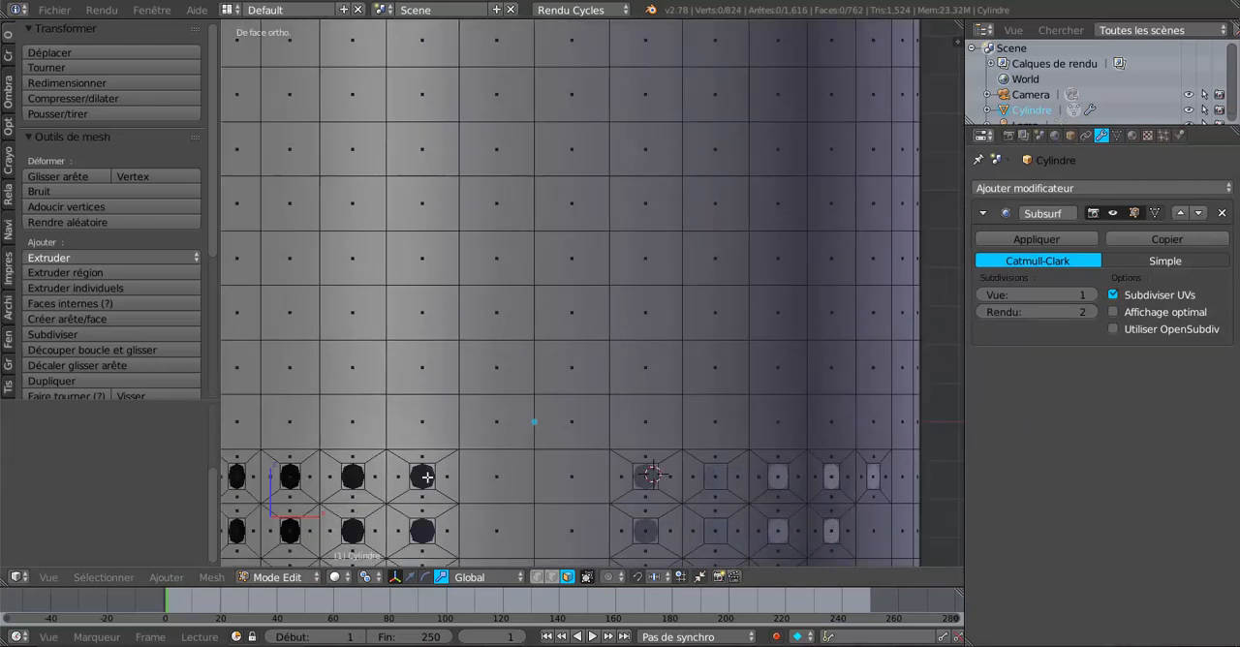
Step: Try viewport subdivision level 2 on the Subdivision Surface modifier and return it to 1
left_click(1093, 294)
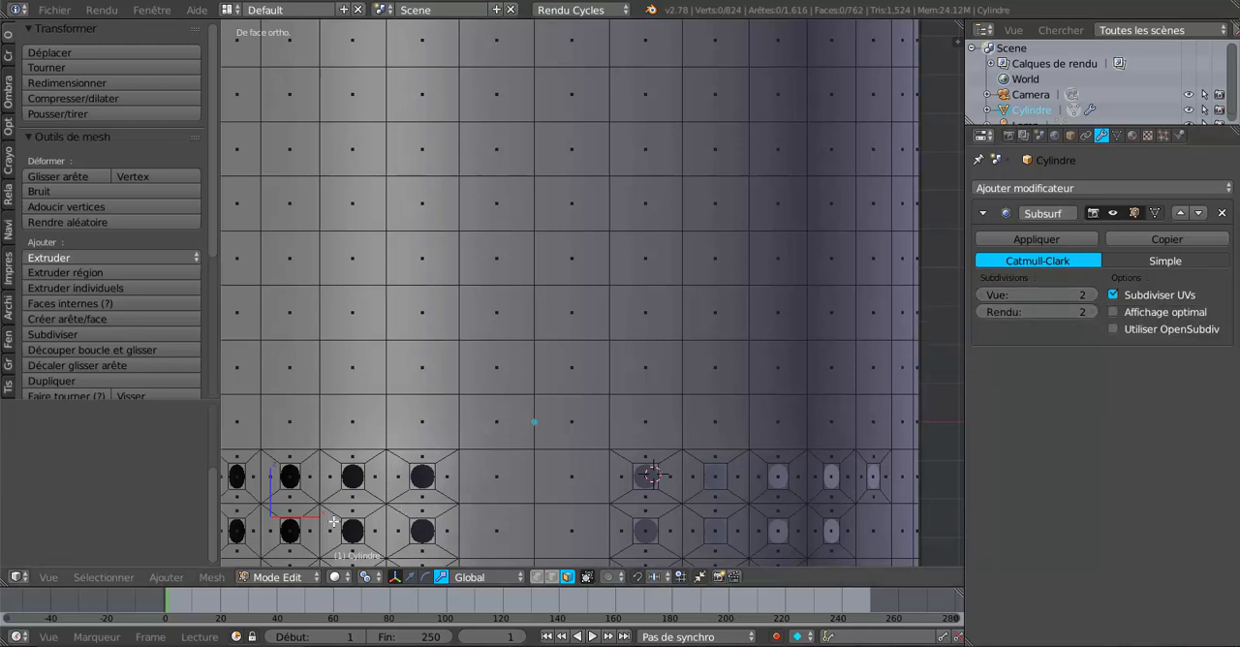
scroll(511, 473, "down", 3)
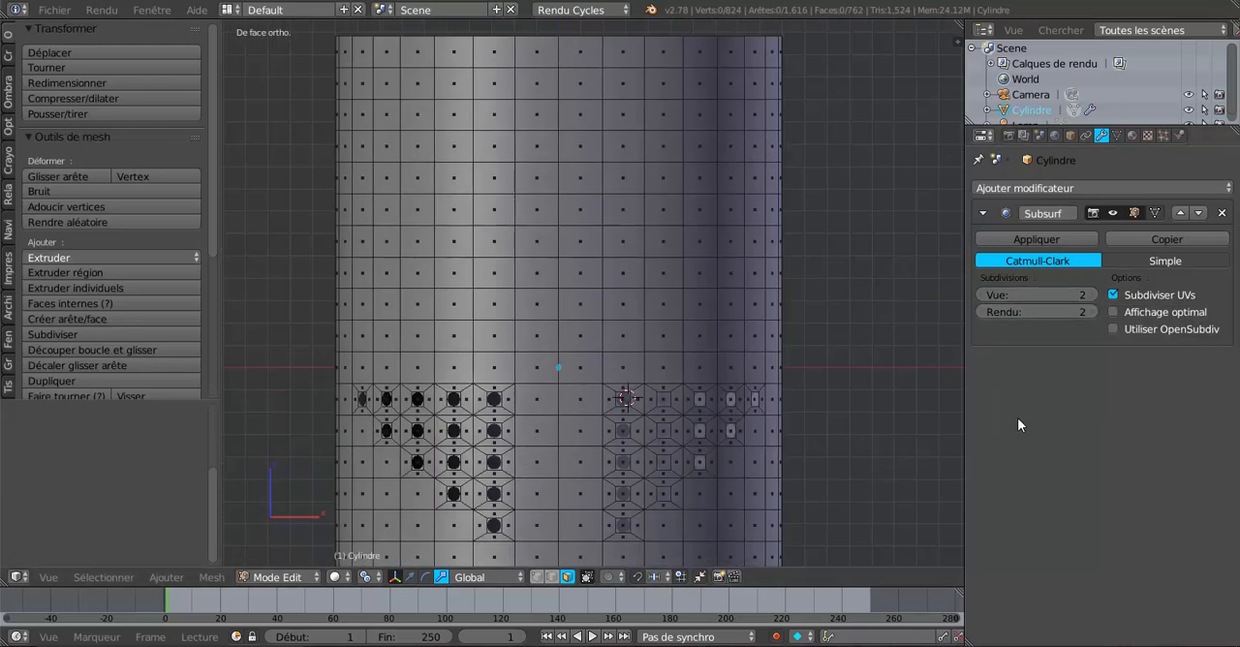
left_click(981, 294)
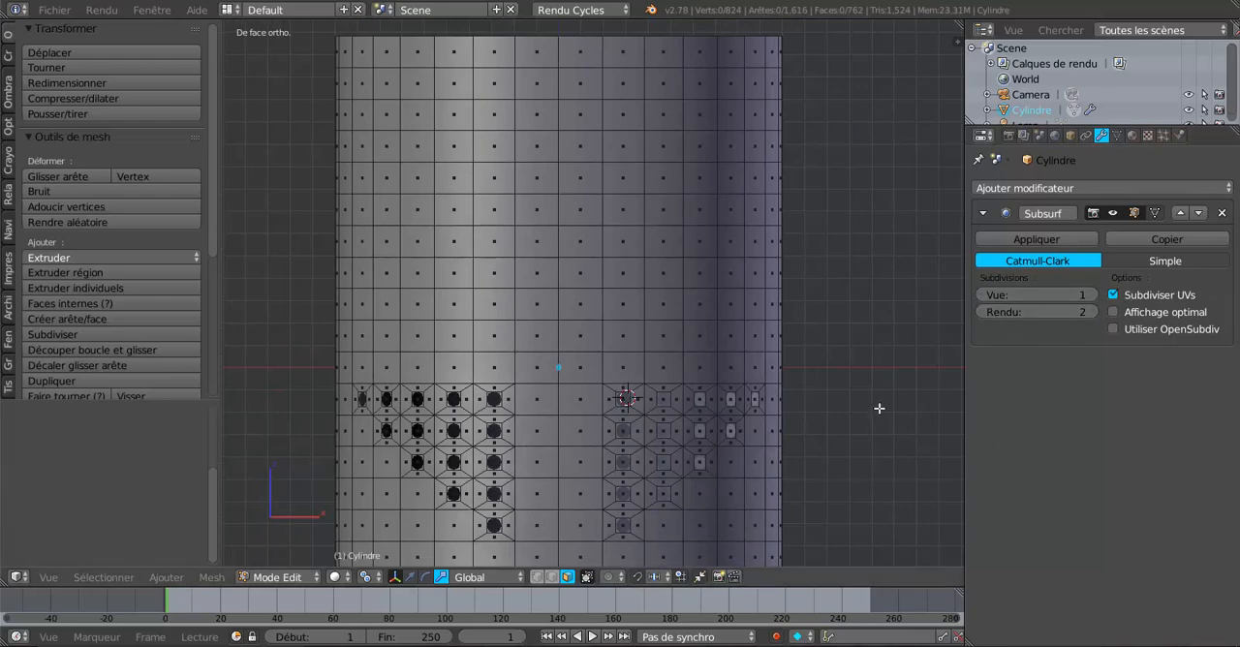
Step: Select the edge loop around the cylinder's open top and extrude it outward into a narrow flange, scaled to about 1.056
scroll(877, 412, "up", 2)
scroll(876, 412, "down", 2)
scroll(876, 412, "down", 2)
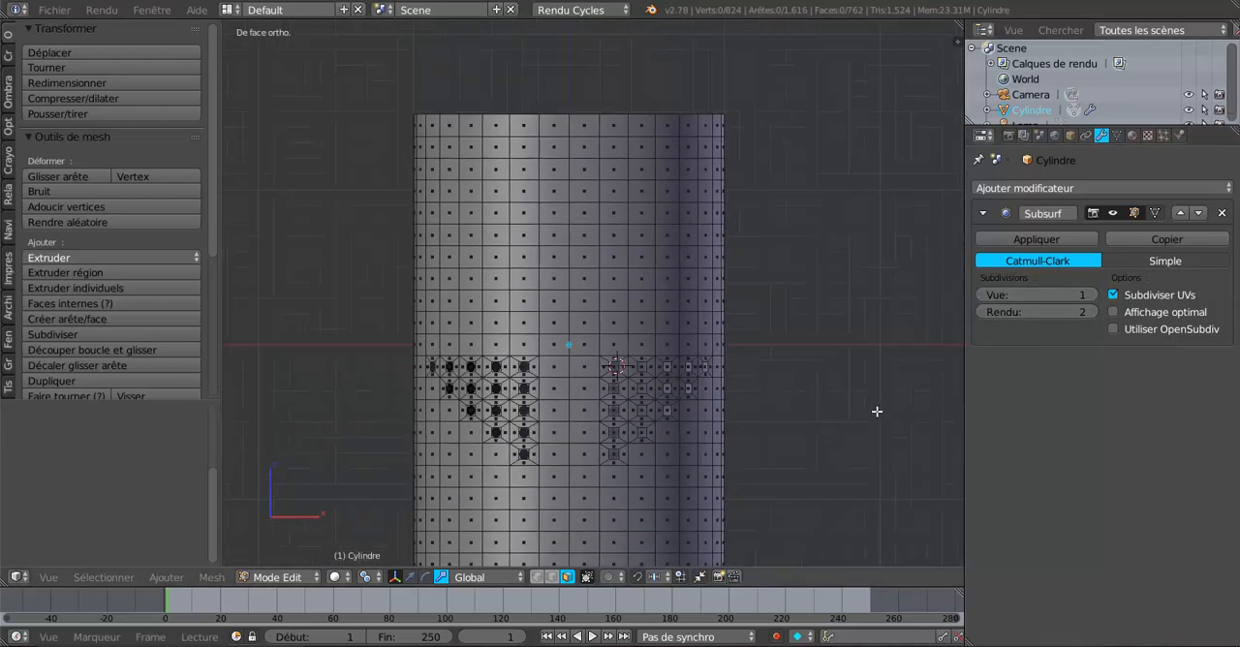
scroll(864, 423, "down", 2)
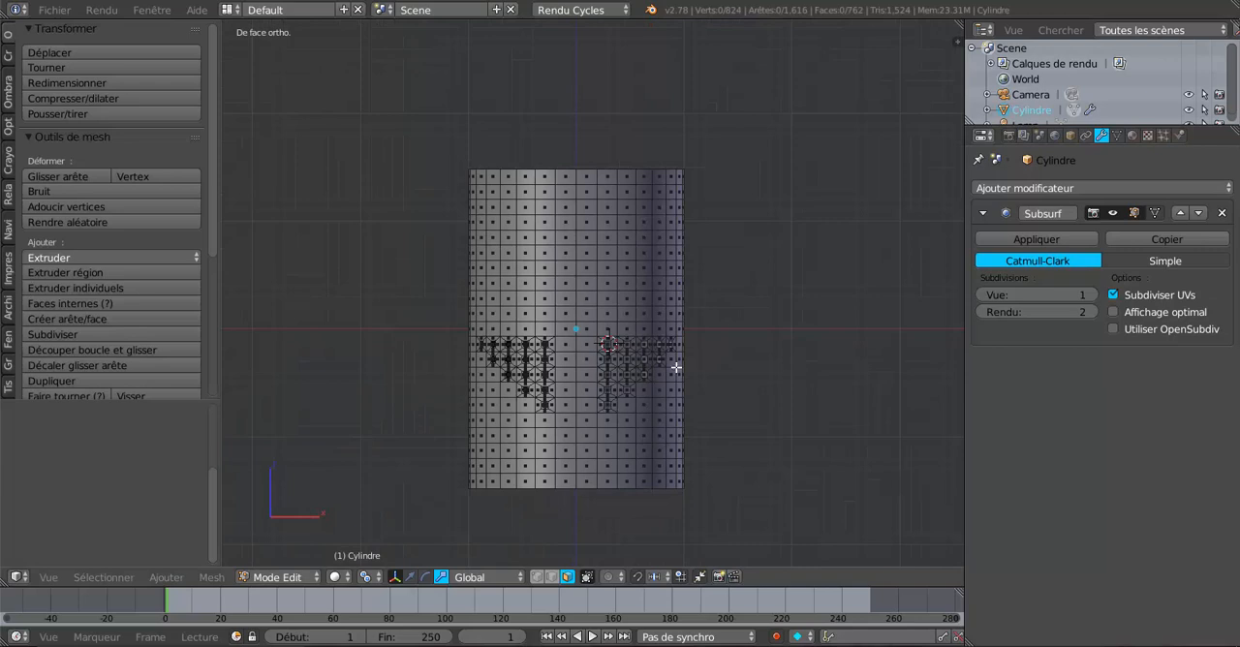
scroll(675, 367, "up", 2)
middle_click_drag(761, 366, 799, 451, "shift")
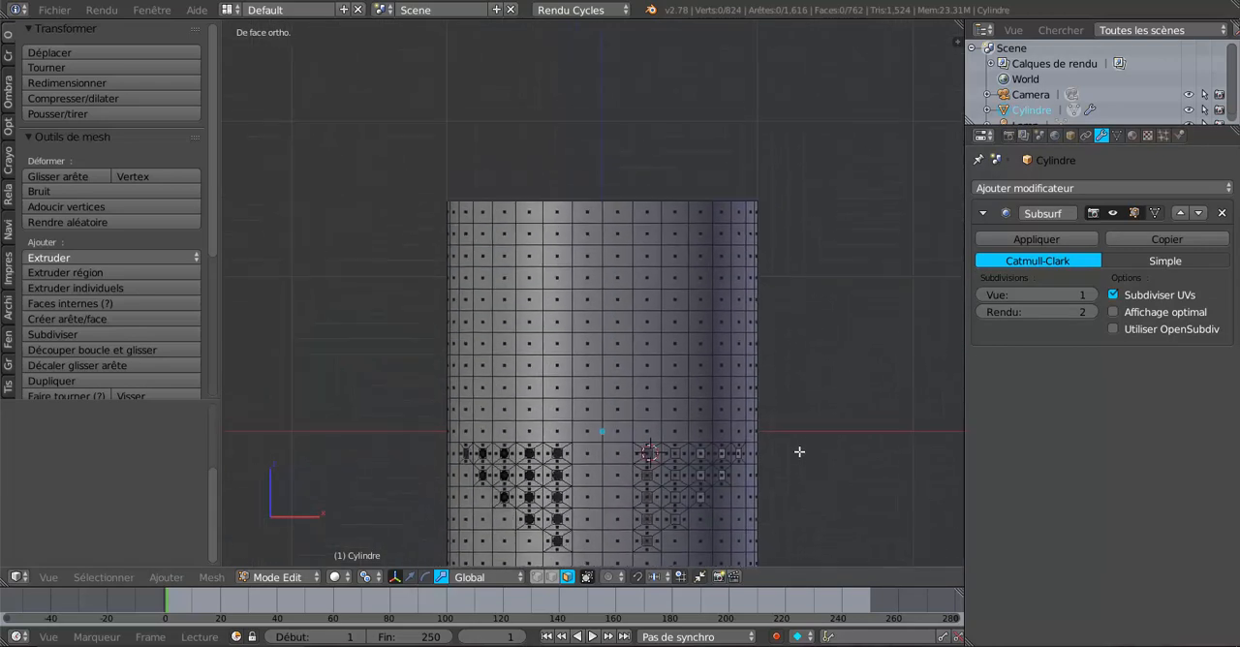
scroll(752, 383, "up", 1)
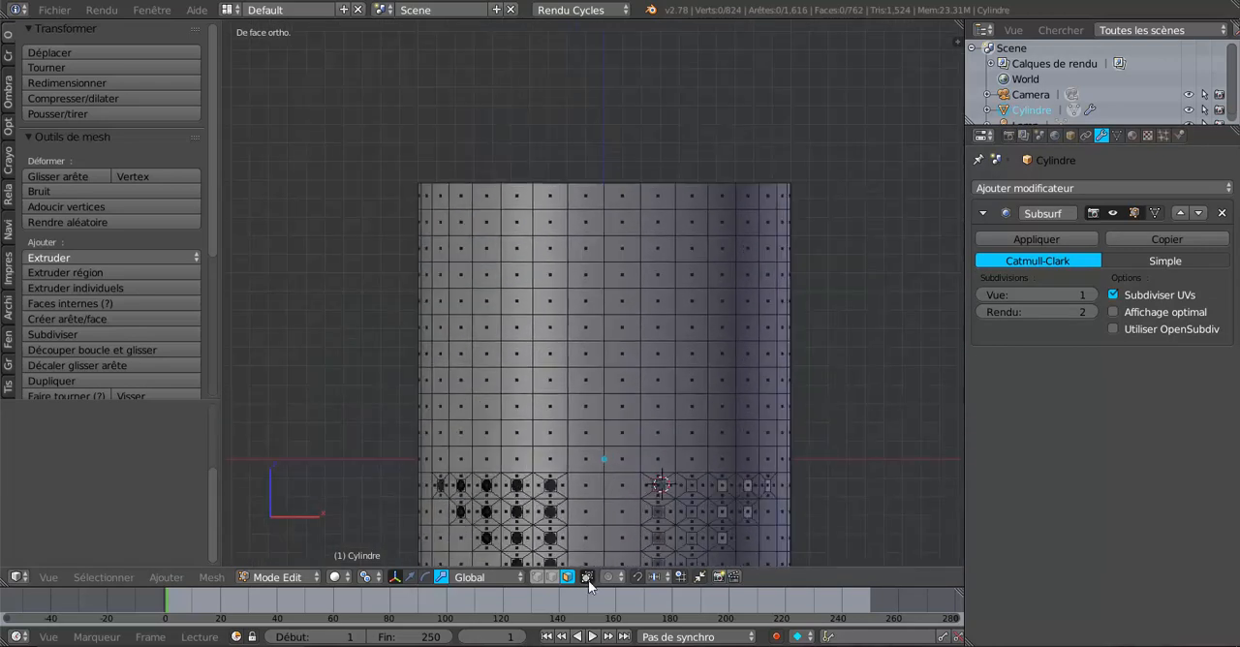
right_click(664, 184, "alt")
scroll(658, 267, "down", 3)
middle_click_drag(687, 362, 651, 395)
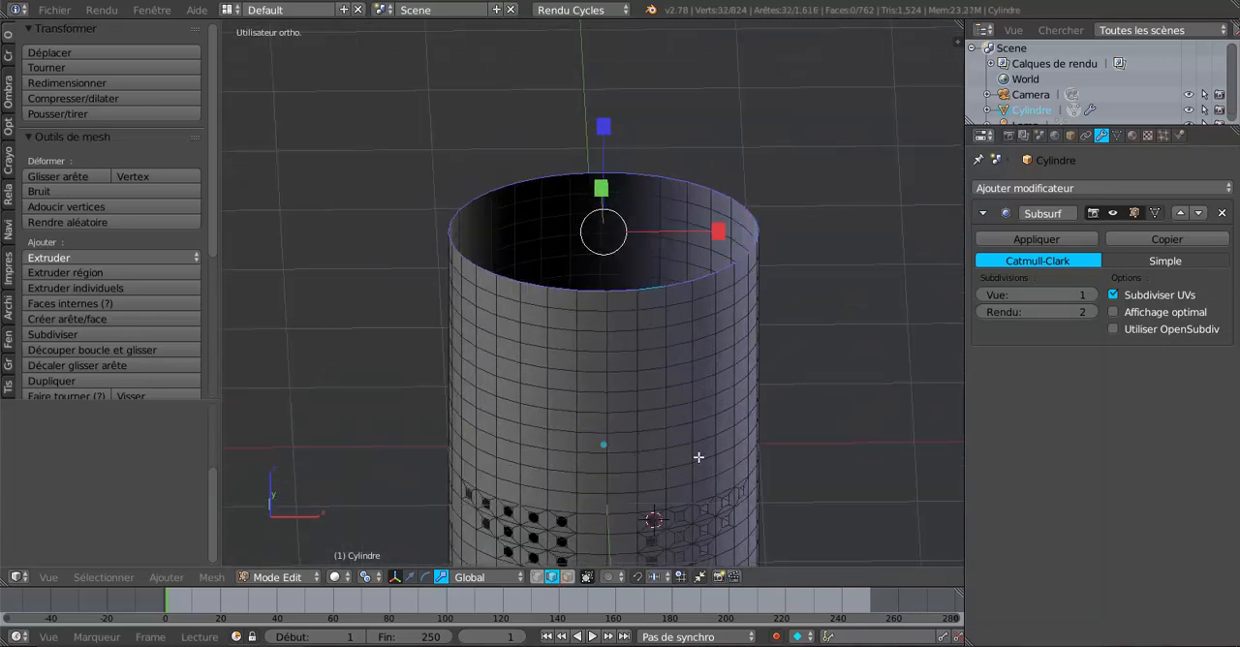
middle_click_drag(847, 437, 765, 413)
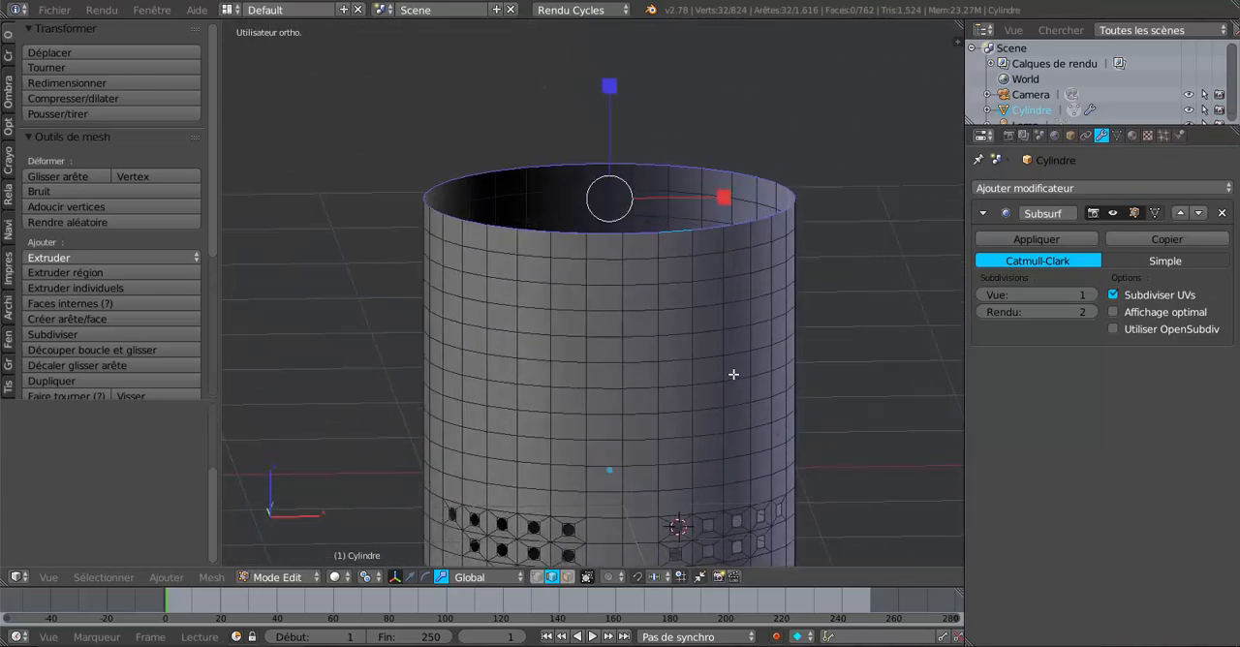
middle_click_drag(733, 374, 718, 389)
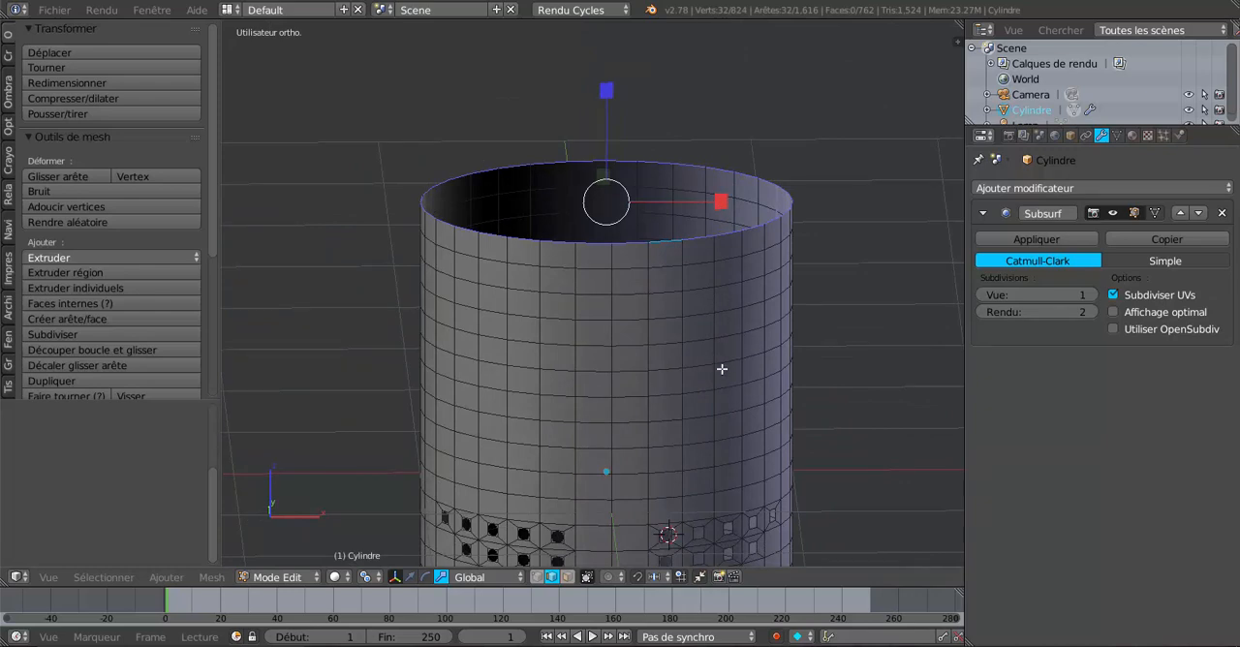
key("e")
key("s")
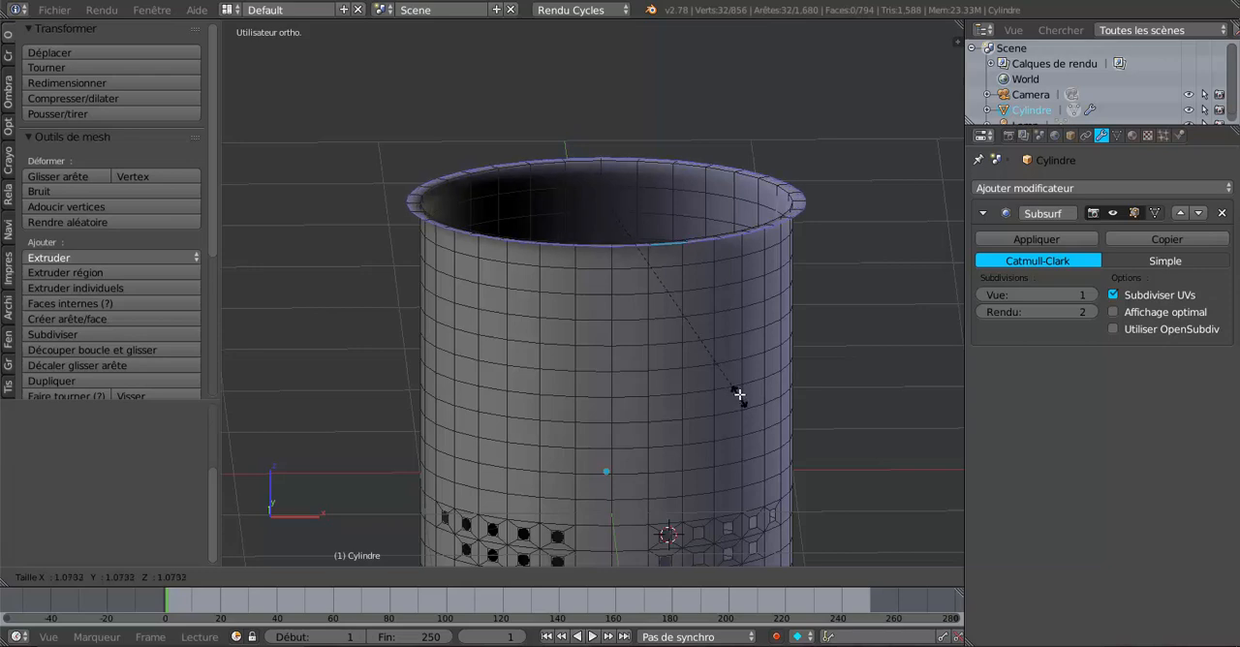
left_click(739, 393)
Step: Extrude the flange's outer edge loop and raise it about 0.1 along the Z axis to form a rim
key("e")
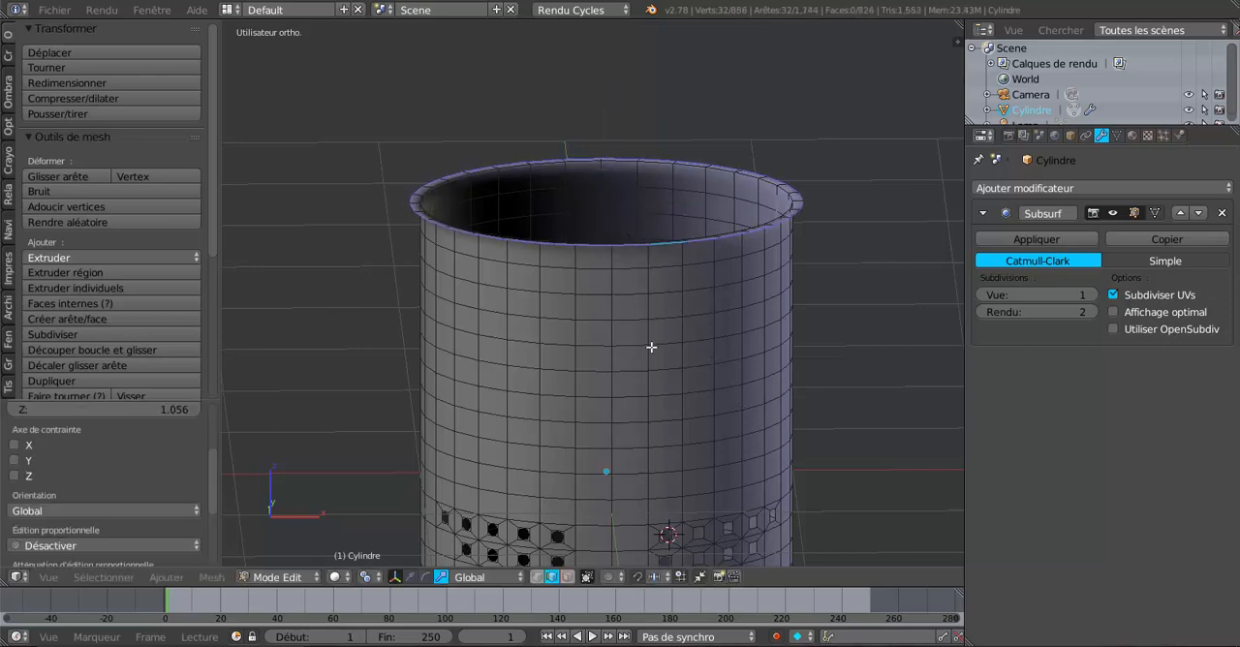
right_click(651, 347)
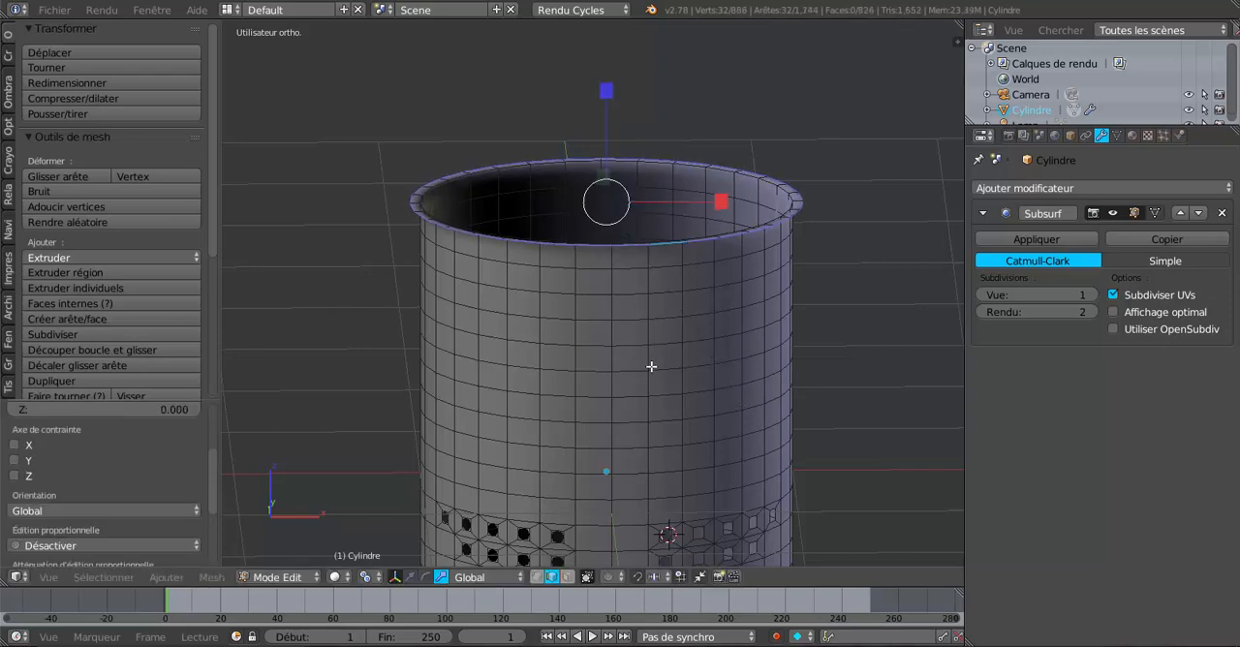
key("g")
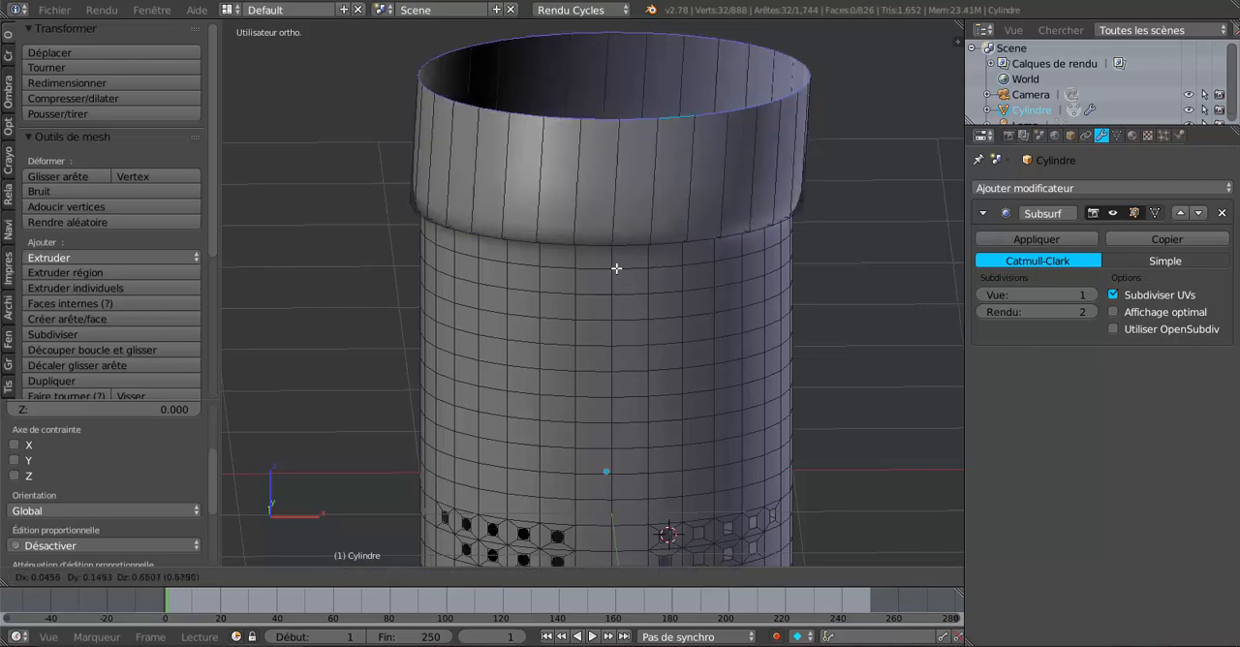
key("z")
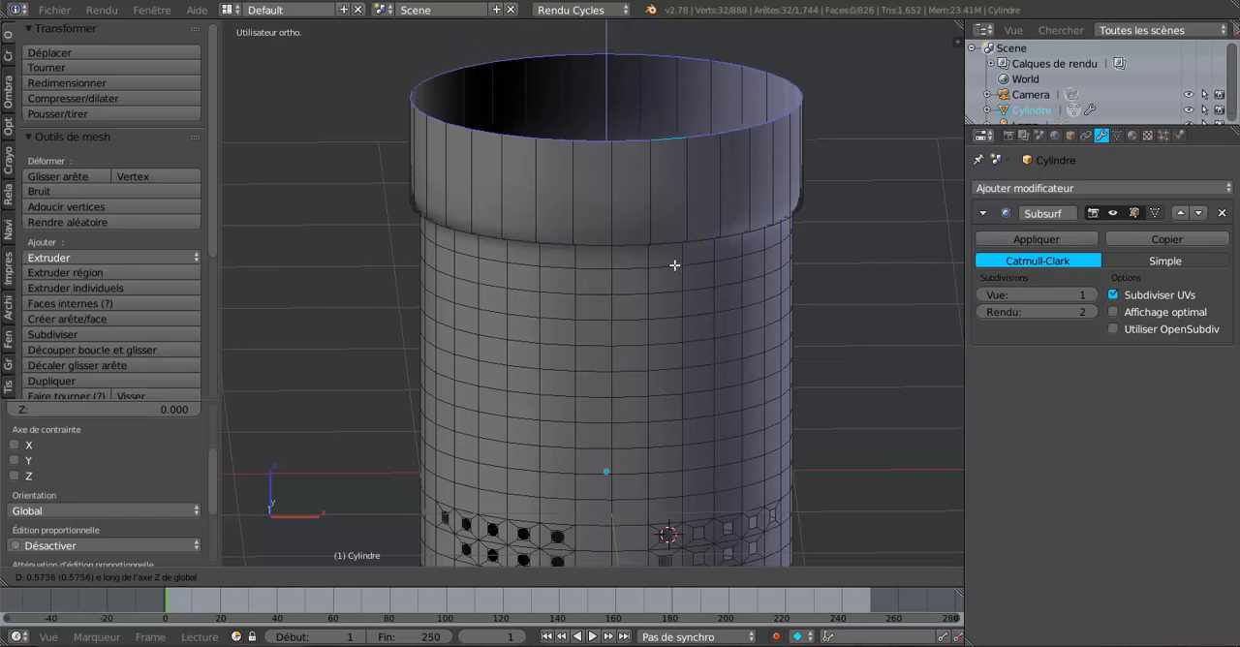
left_click(680, 345)
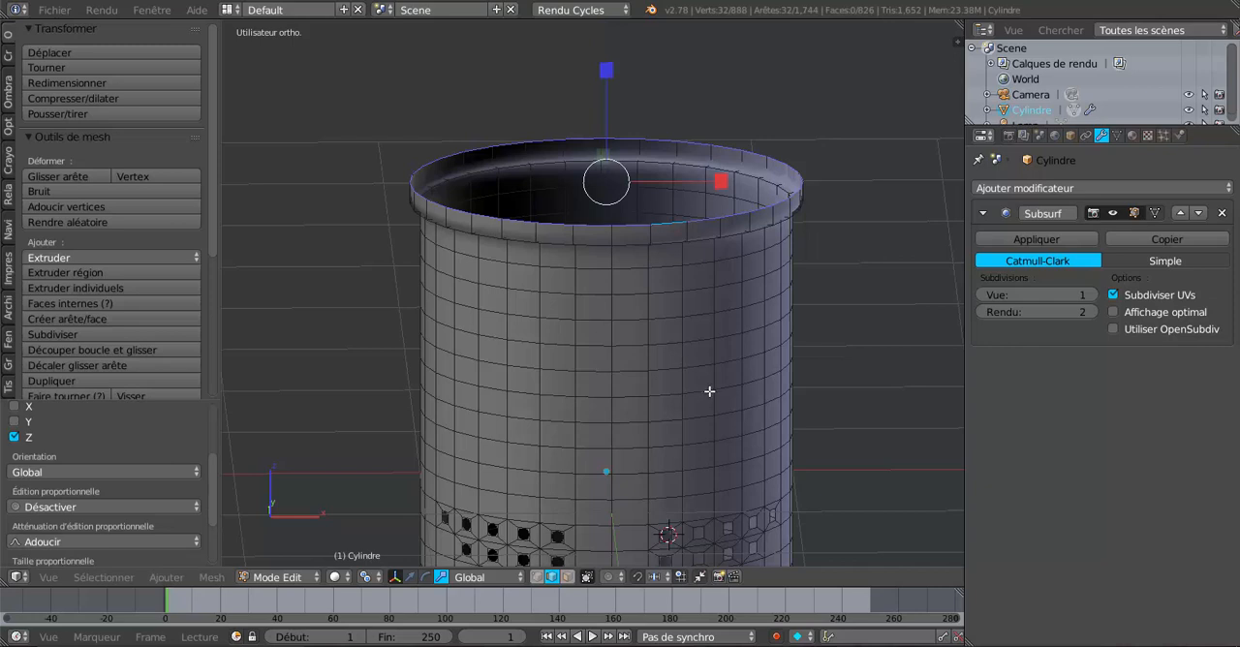
Step: Extrude the raised rim edge inward at scale 0.462 and again at scale 0 to close the helmet's top
key("e")
key("s")
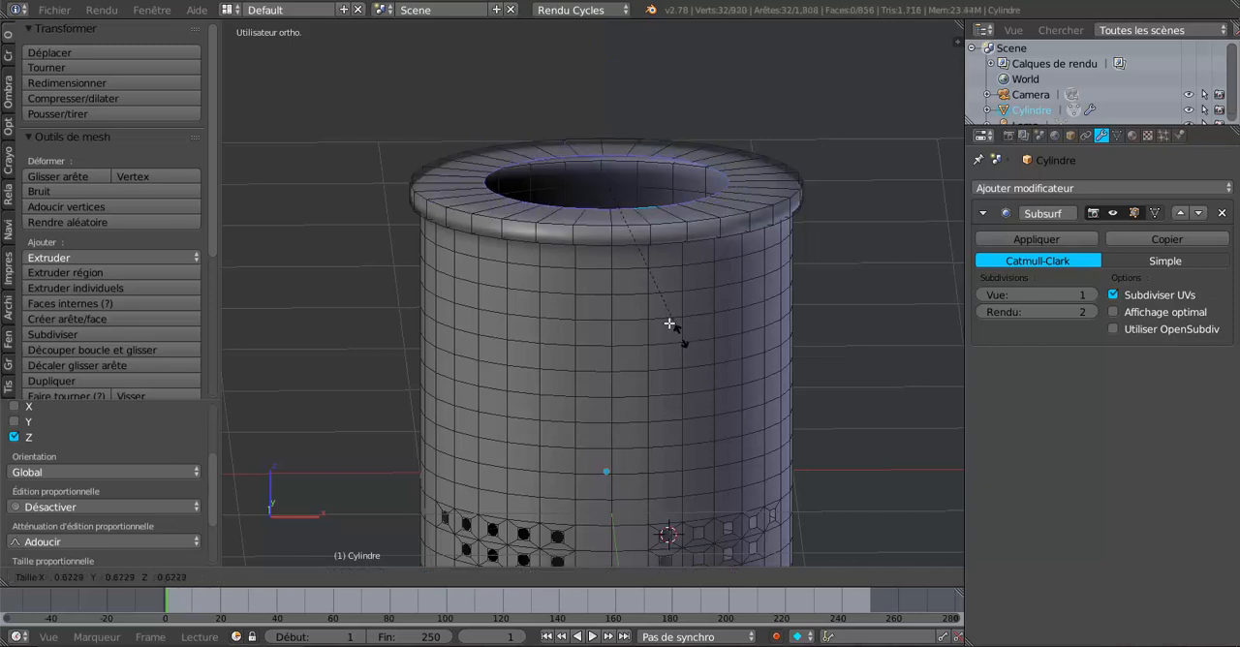
left_click(651, 301)
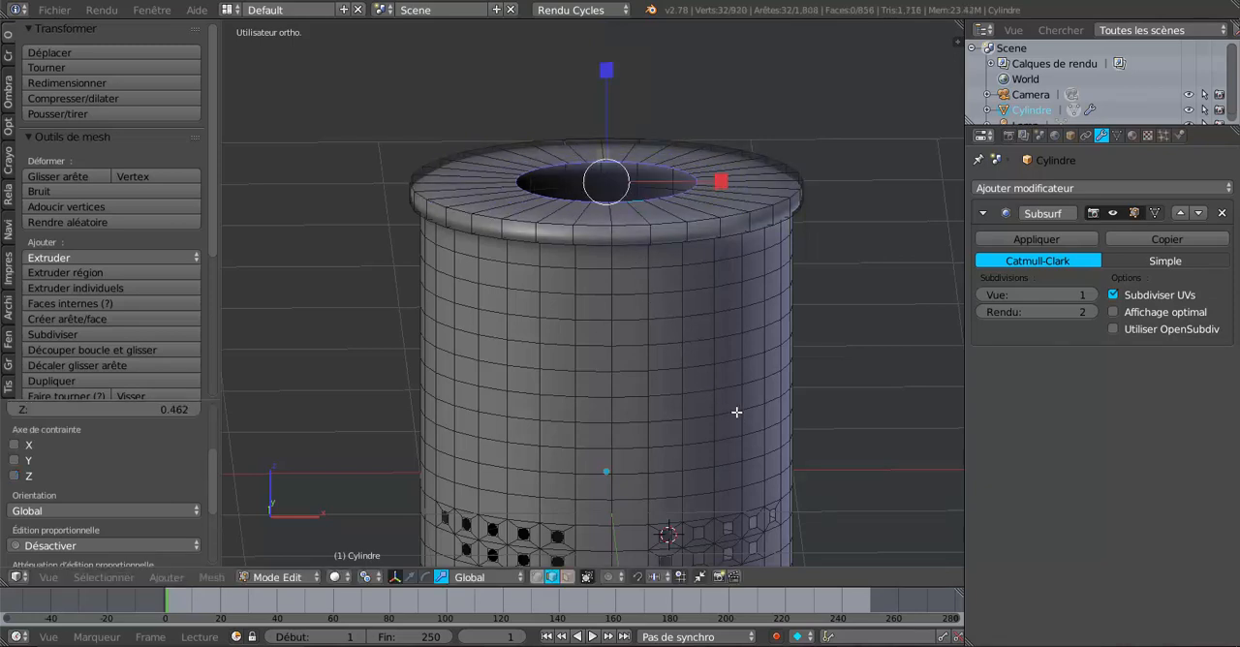
key("e")
key("s")
key("0")
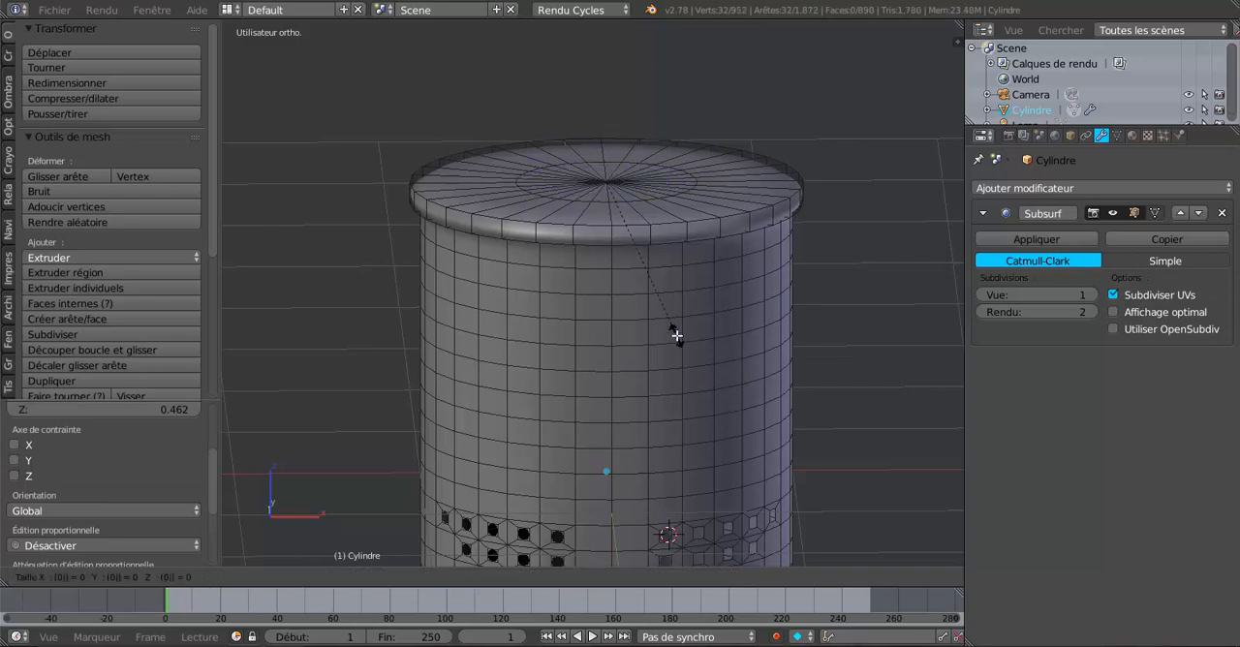
key("Return")
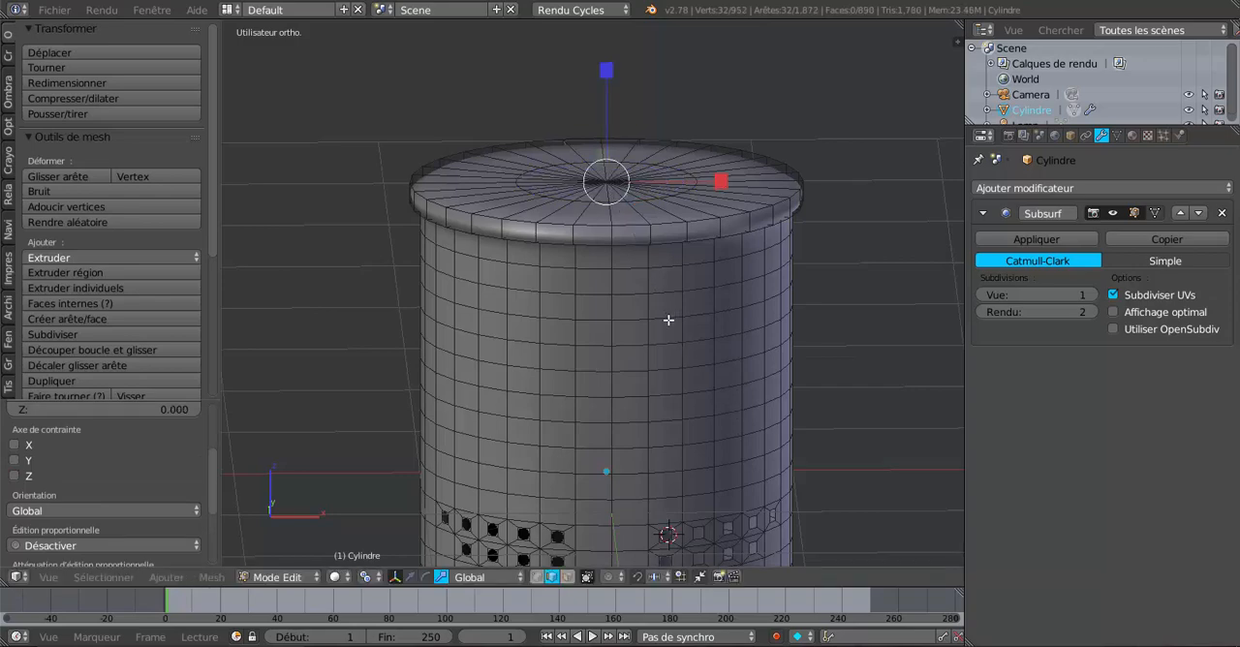
Step: Select the face loop around the outside of the rim and inset it by 0.01 as one band, with individual inset off
scroll(669, 319, "up", 4)
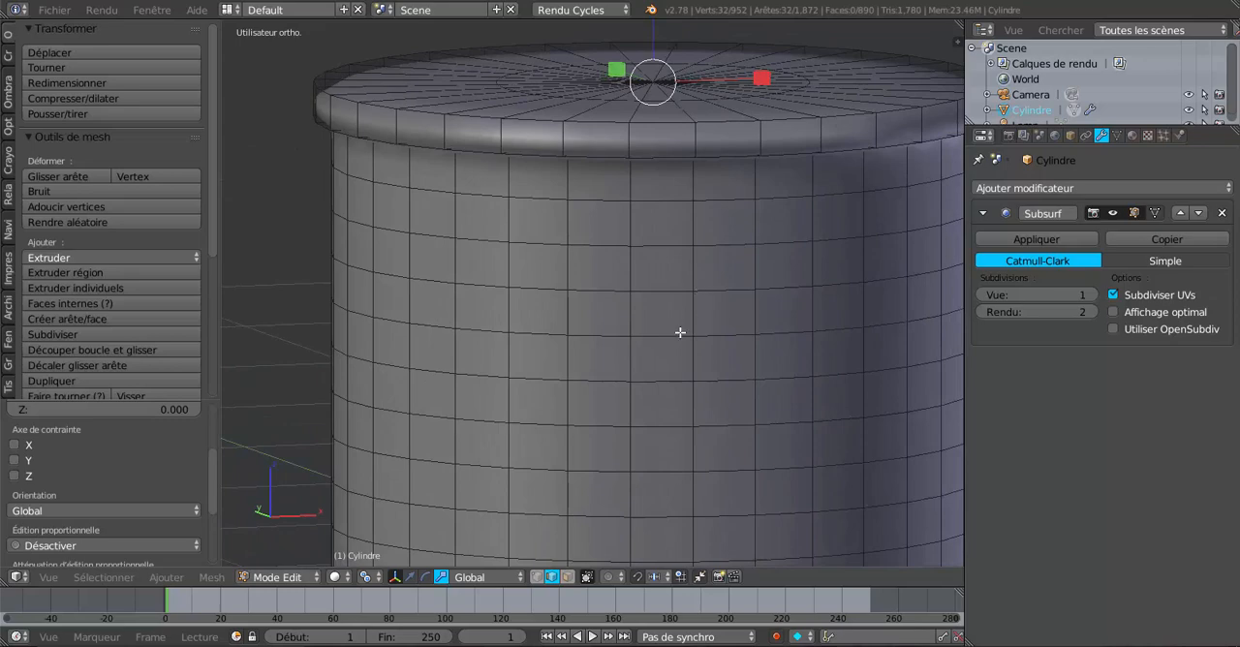
middle_click_drag(680, 332, 958, 409)
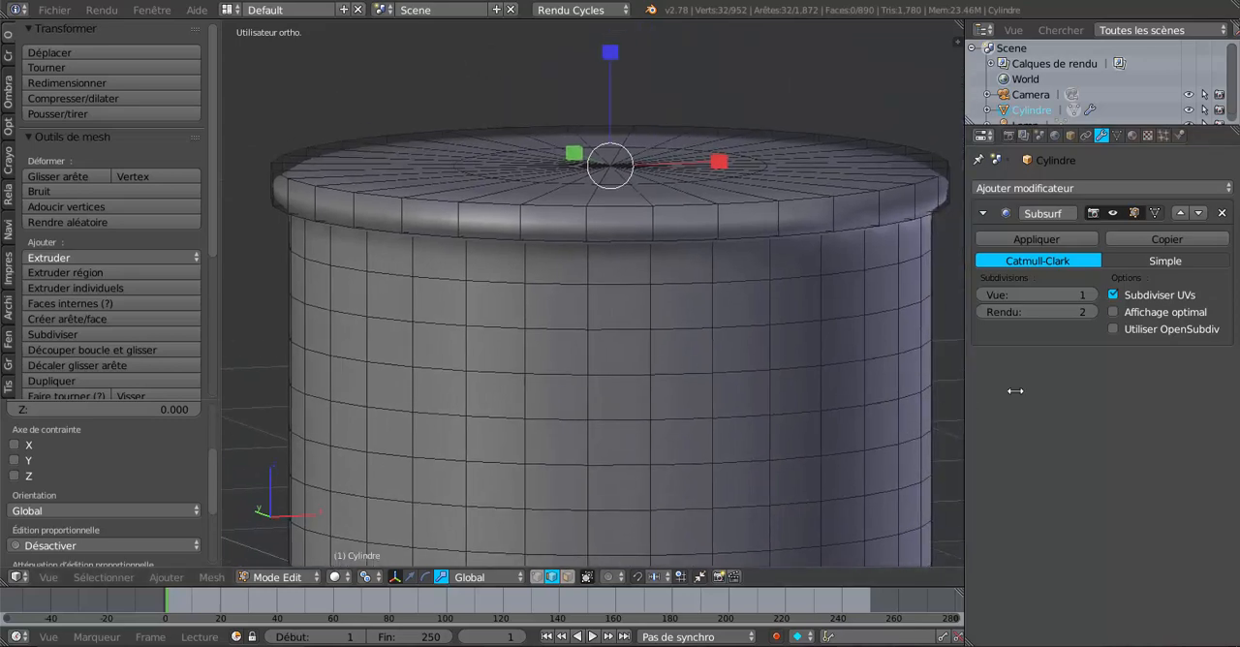
left_click_drag(1015, 390, 1019, 390)
scroll(857, 371, "down", 2)
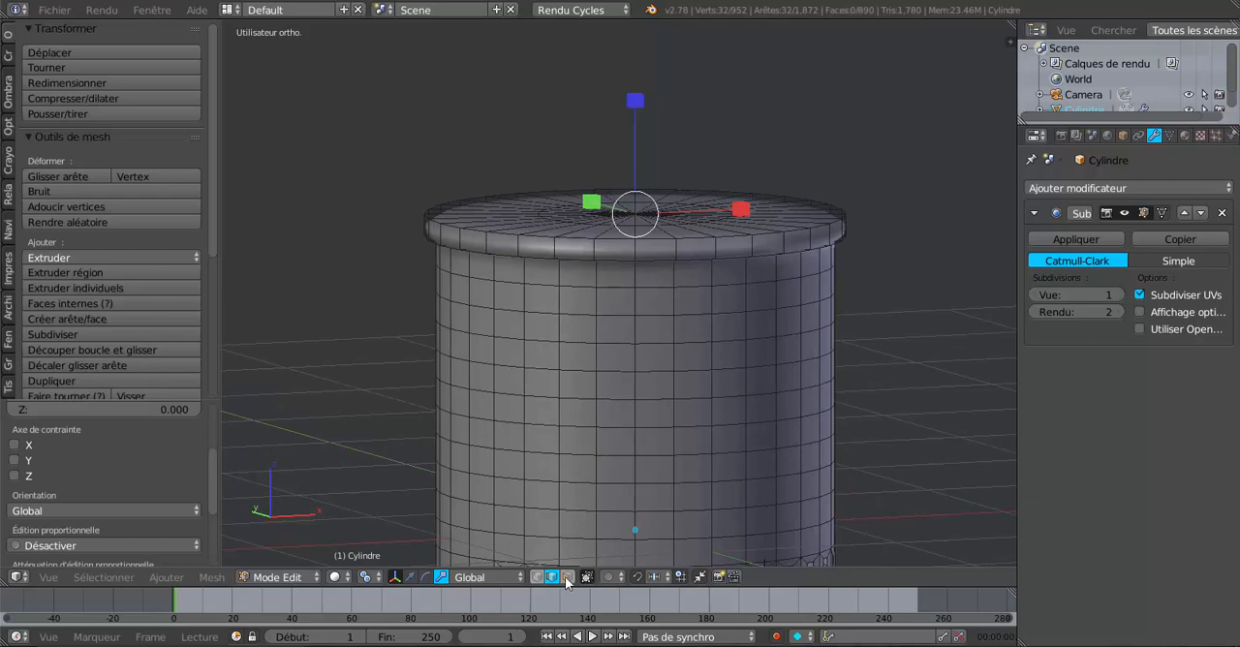
mouse_move(642, 299)
middle_mouse_down()
mouse_move(600, 310)
mouse_move(619, 294)
middle_mouse_up()
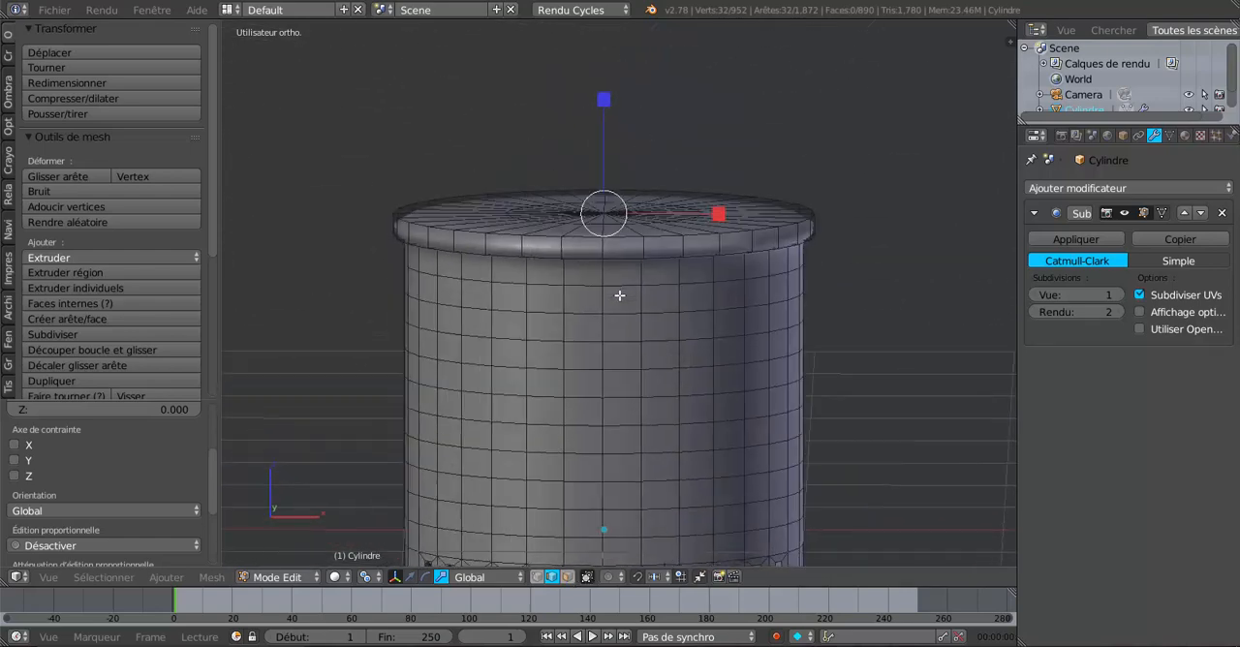
left_click(568, 576)
scroll(689, 340, "up", 2)
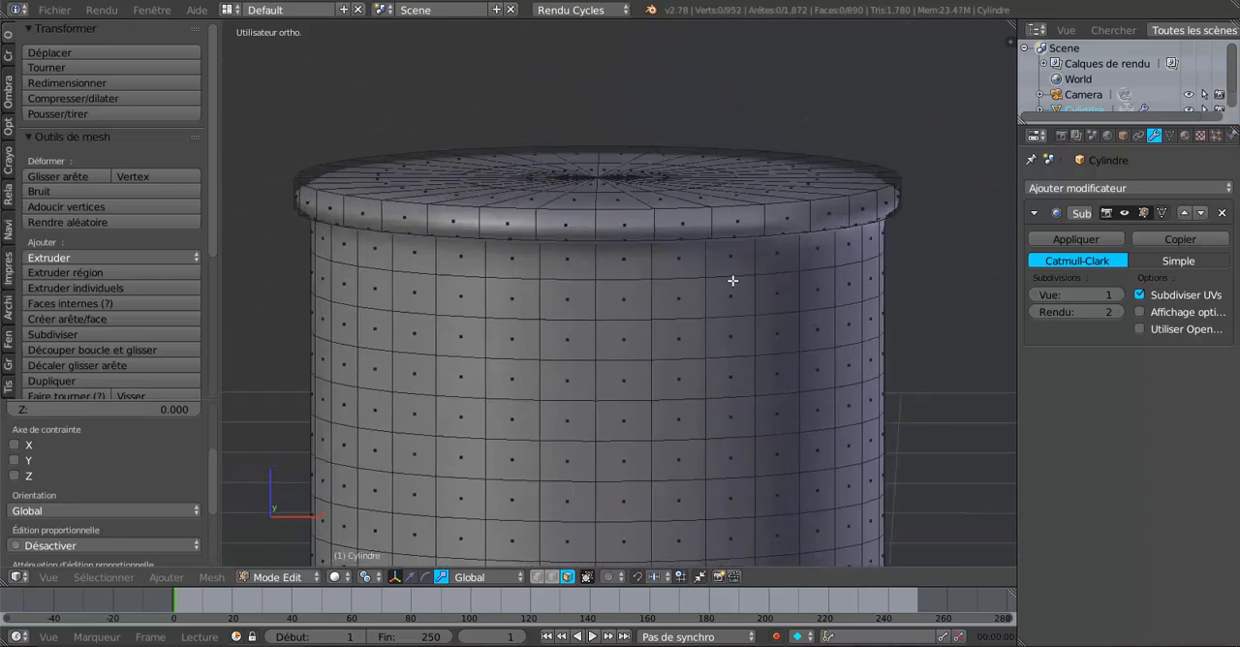
right_click(717, 219, "alt")
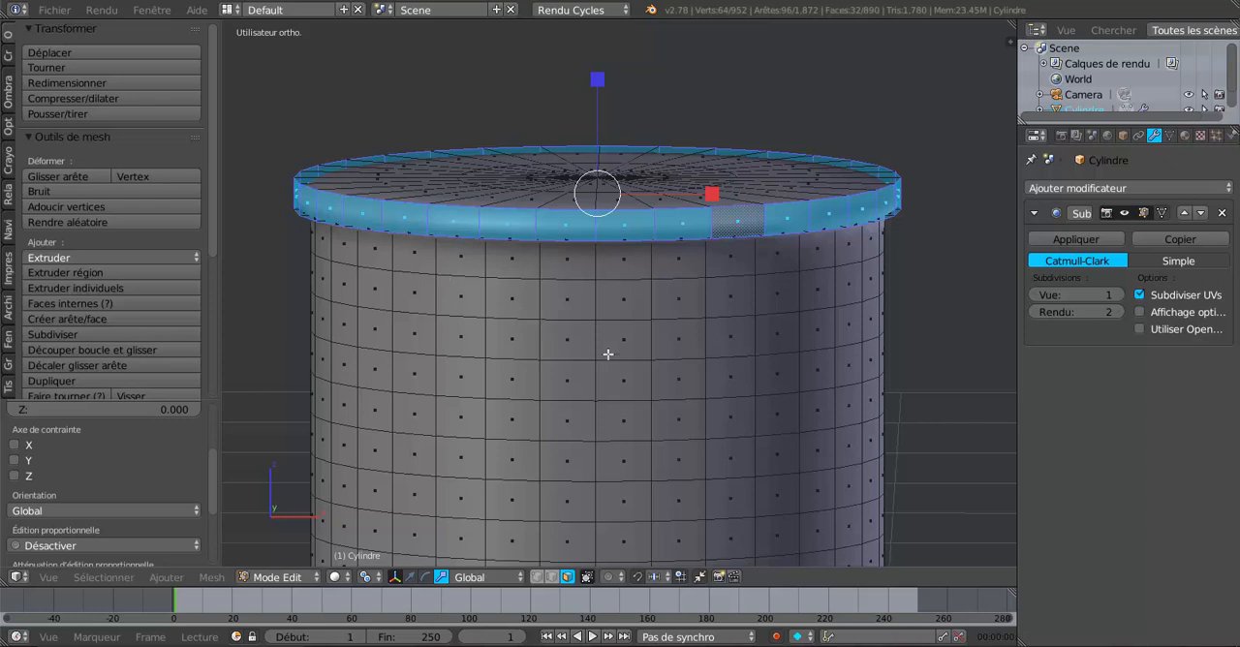
key("i")
key("i")
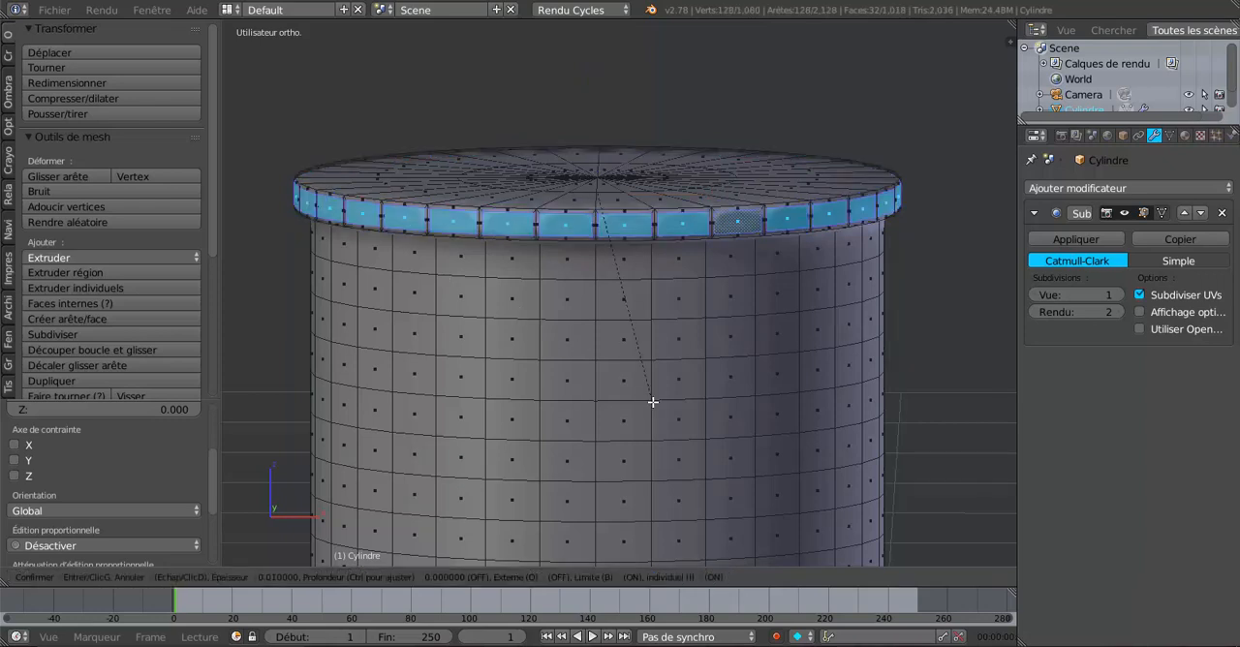
left_click(653, 403)
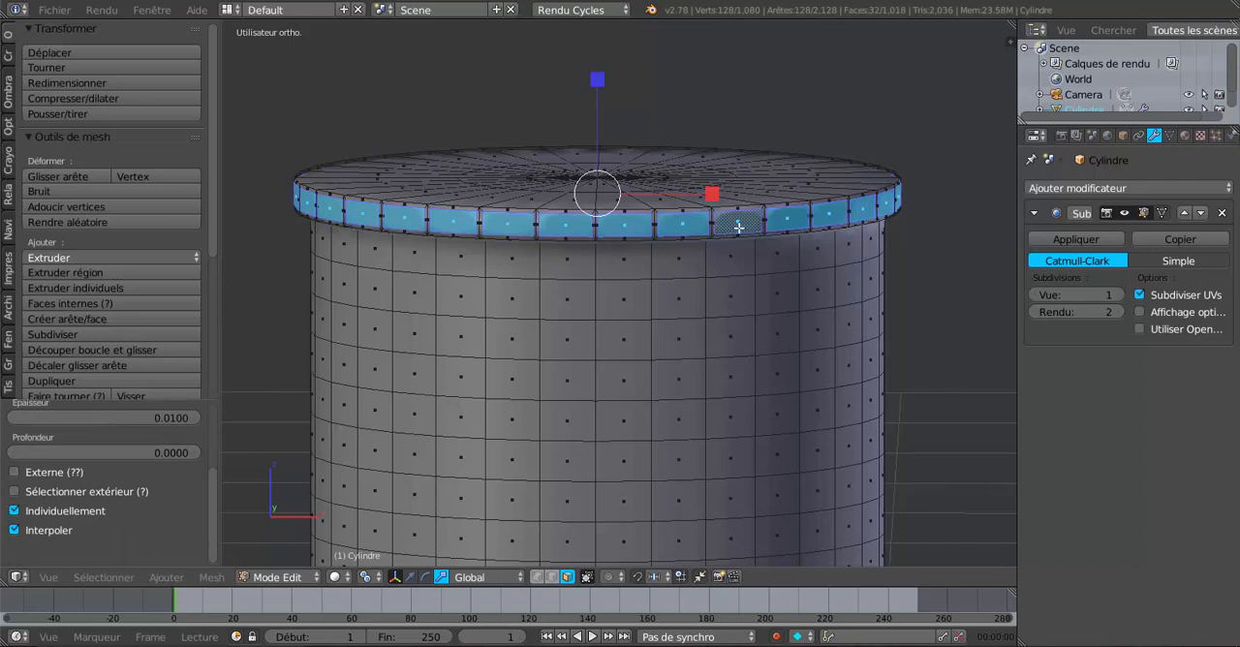
left_click(13, 512)
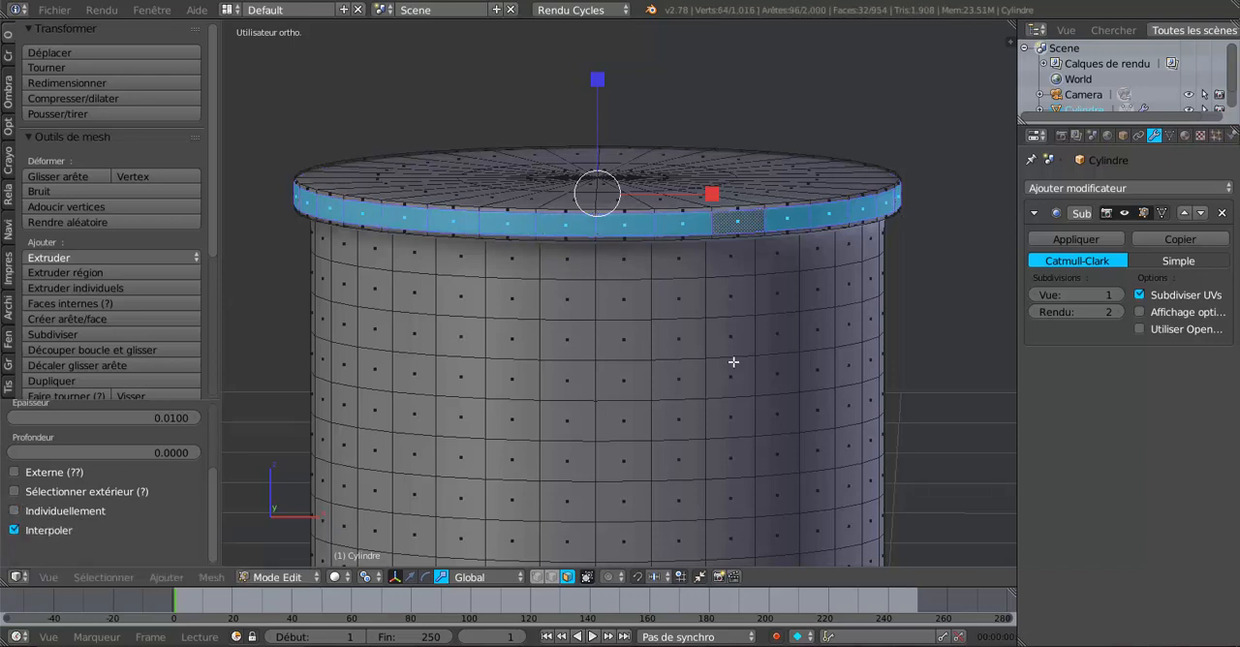
Step: Apply a checker deselect to the face loop around the rim so only every other face stays selected
left_click(103, 578)
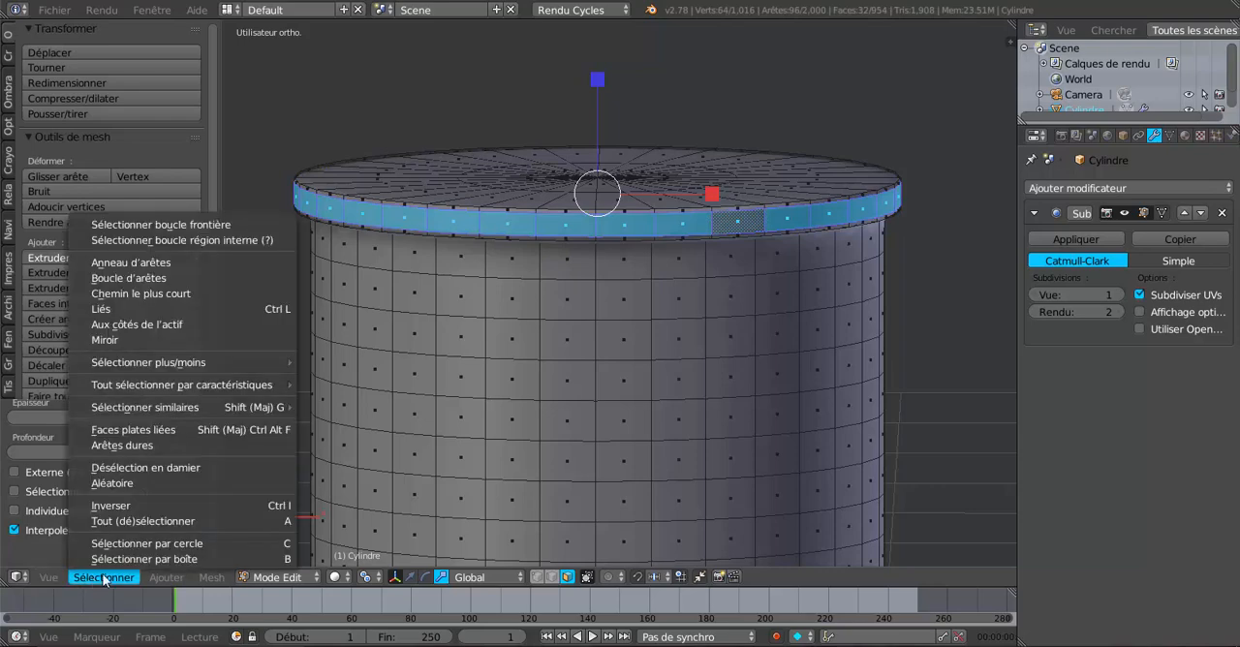
left_click(122, 478)
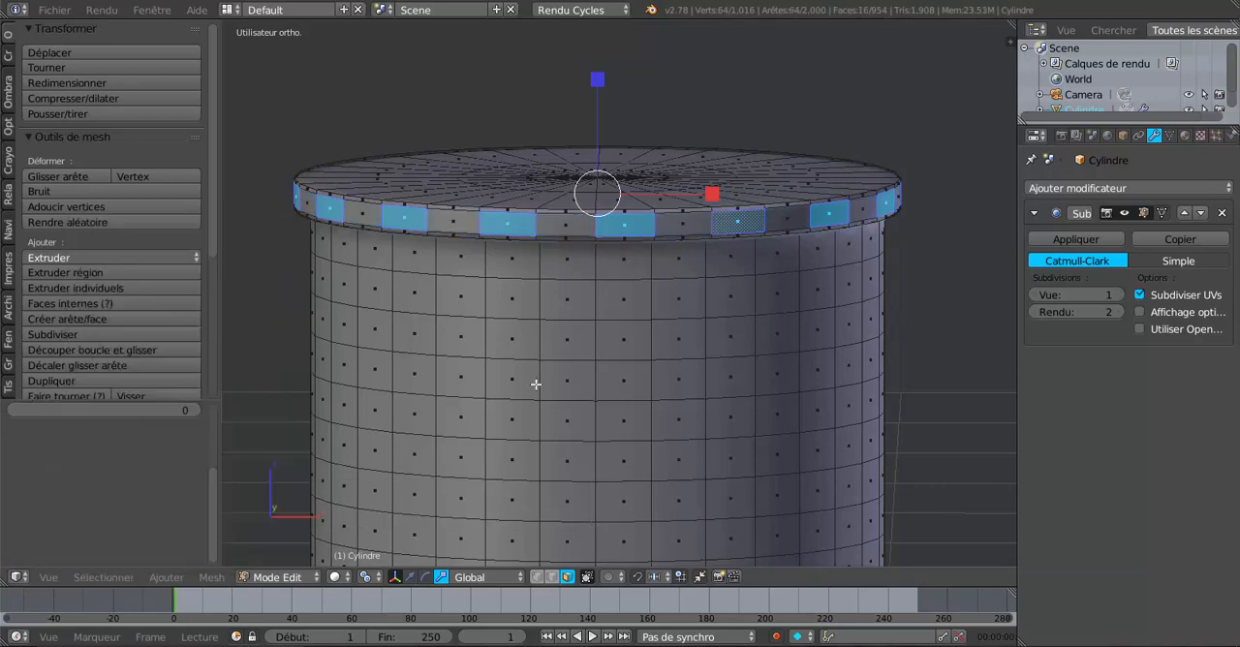
scroll(538, 382, "down", 3)
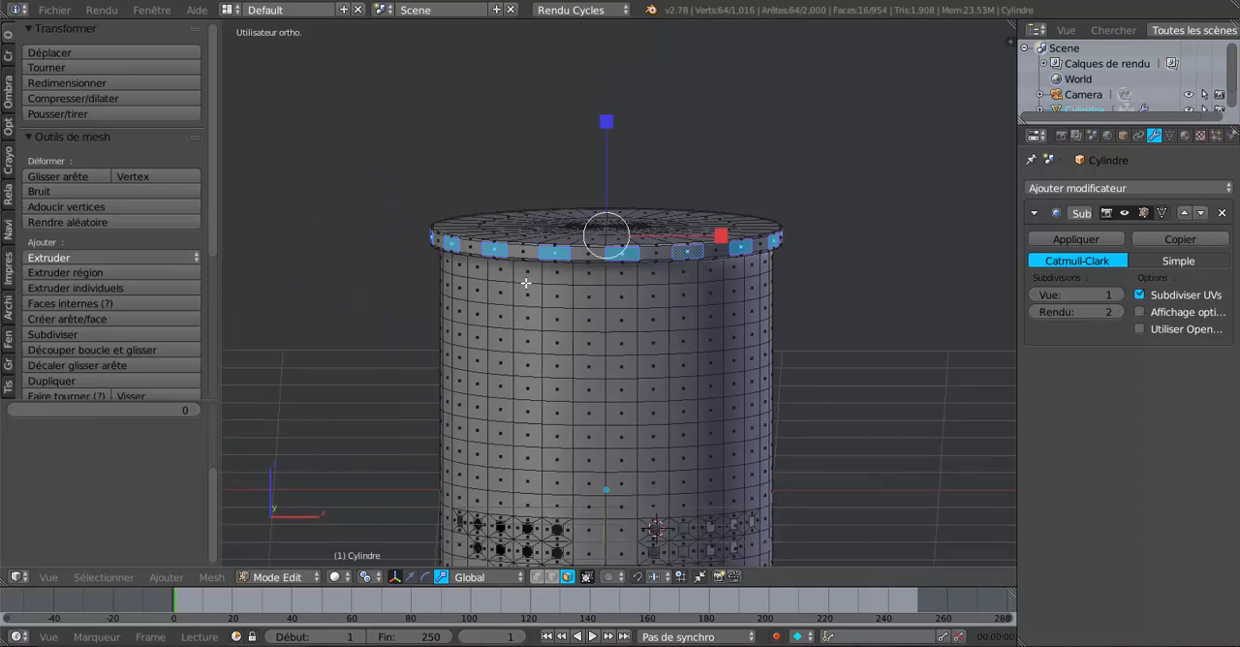
scroll(600, 291, "up", 2)
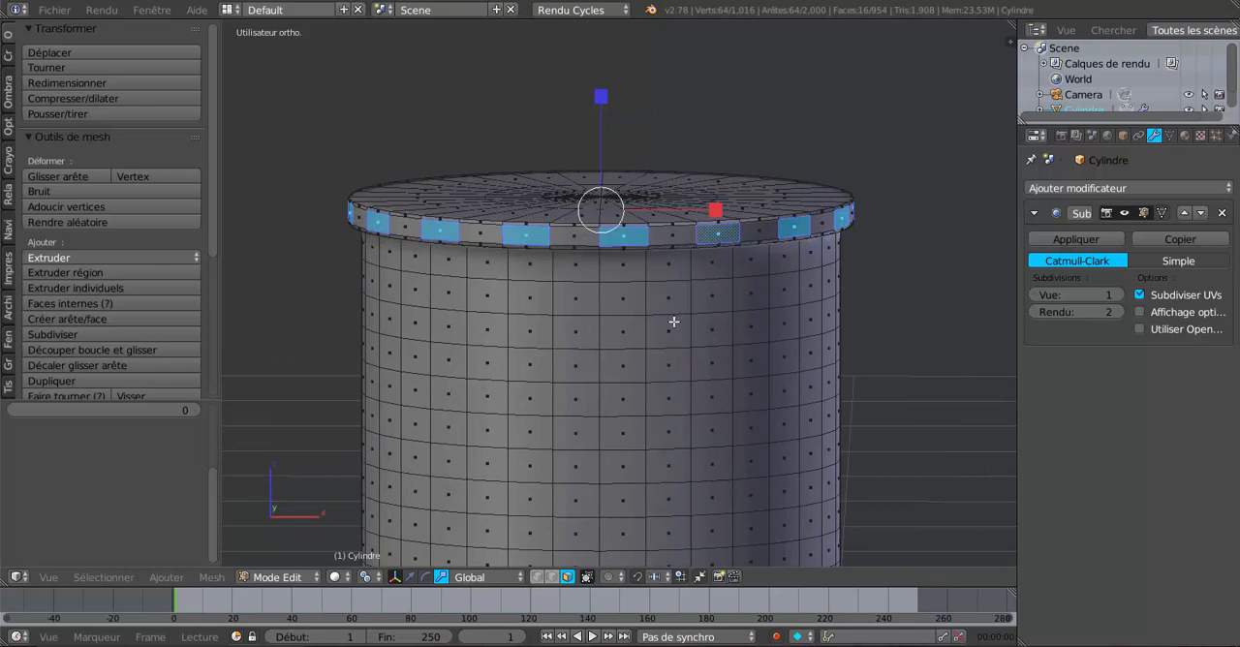
scroll(673, 322, "up", 1)
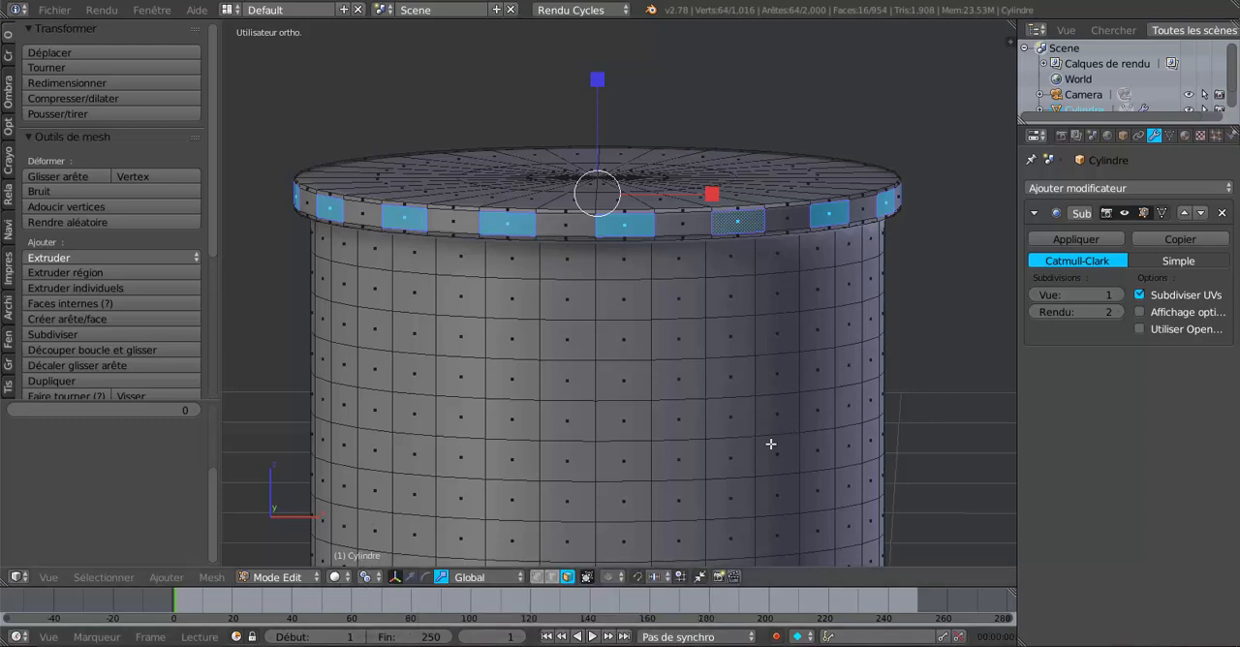
Step: Set the pivot point to individual origins (Origines individuelles) for the alternating rim faces
key("s")
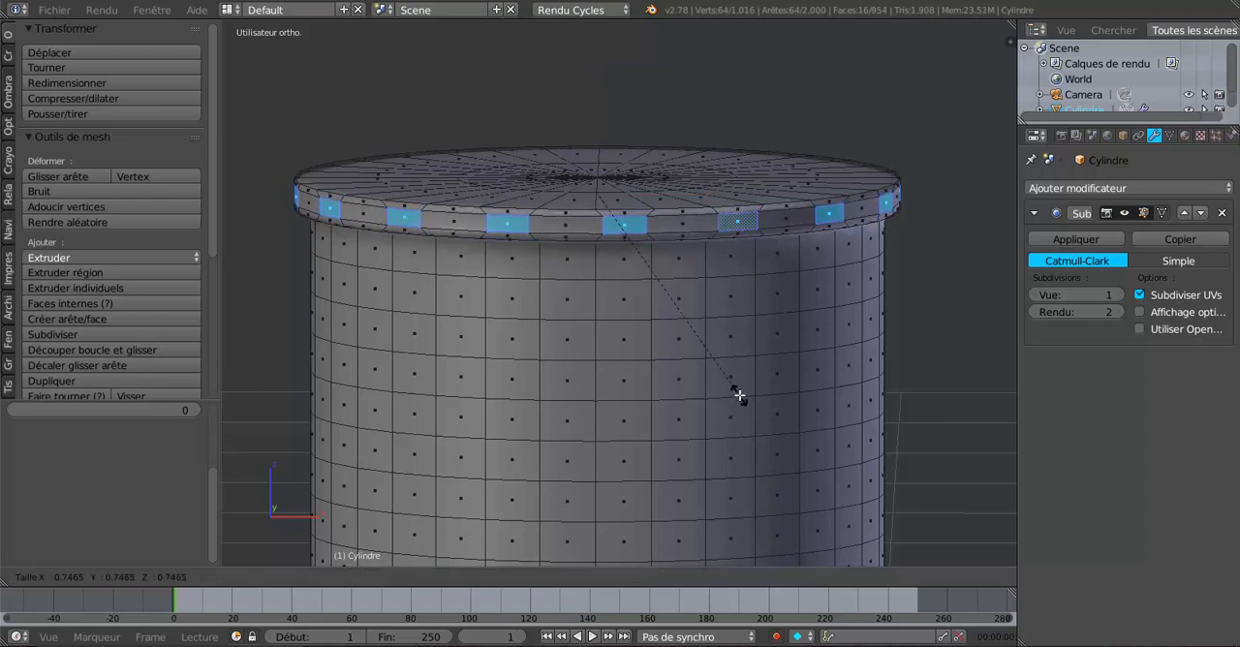
right_click(739, 395)
left_click(366, 578)
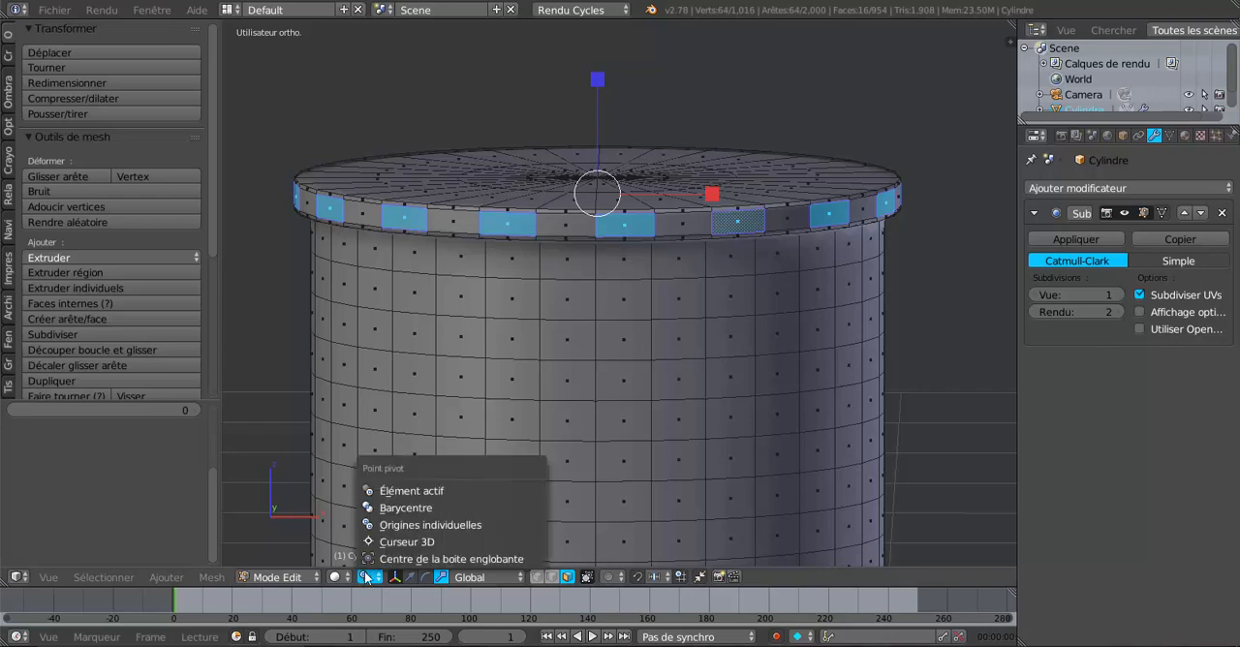
left_click(383, 529)
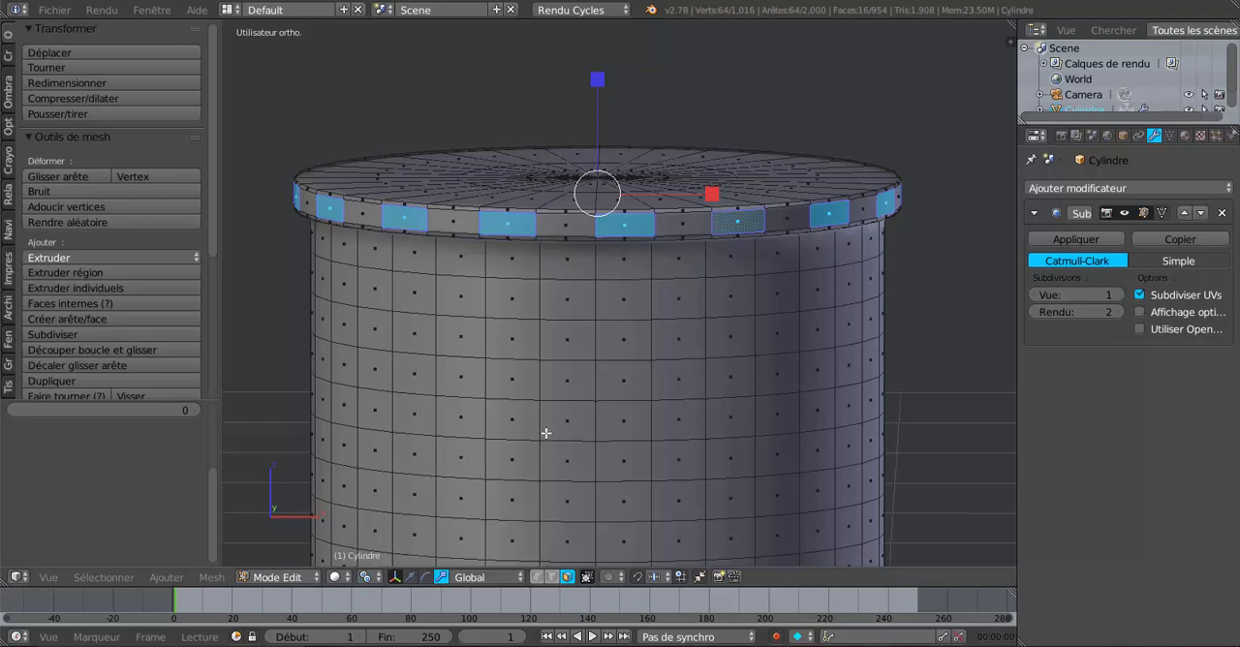
scroll(569, 427, "up", 6)
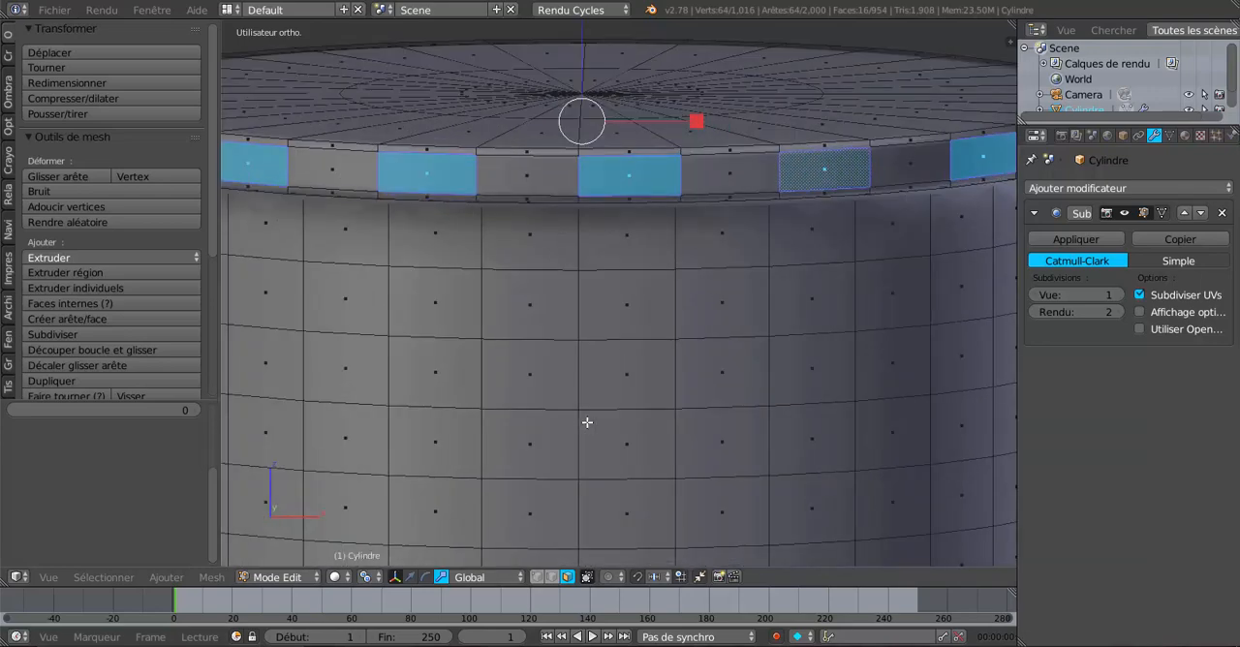
scroll(597, 421, "down", 4)
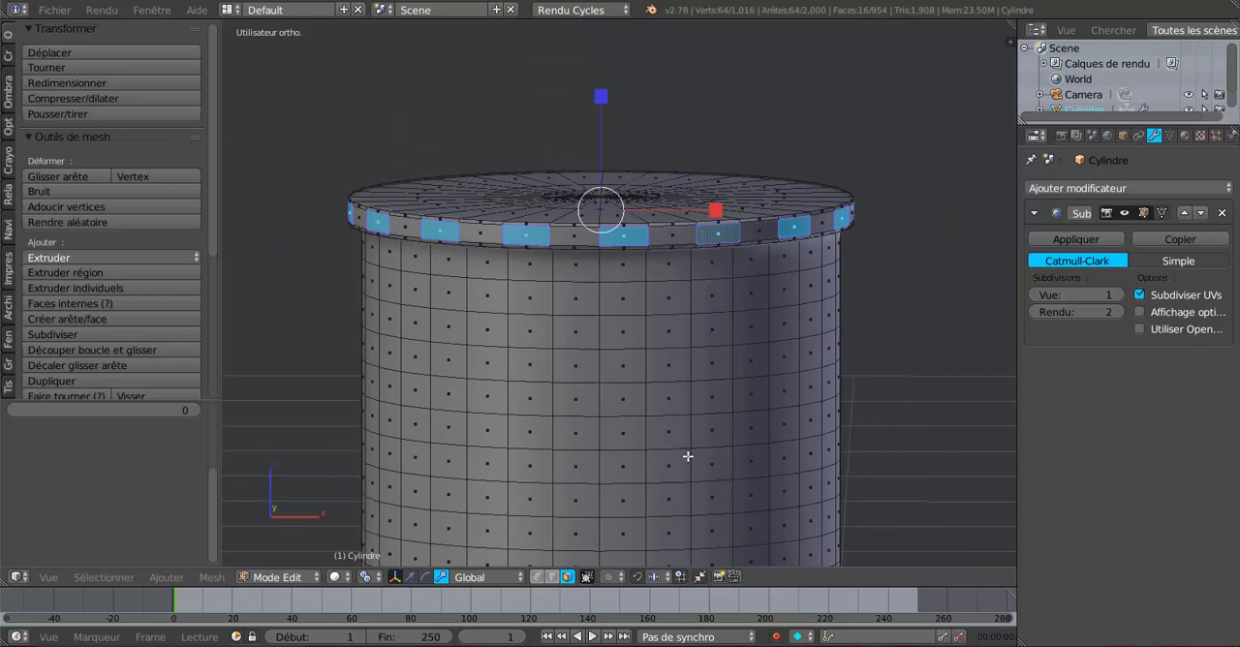
Step: Inset the alternating rim faces by about 0.0161
key("i")
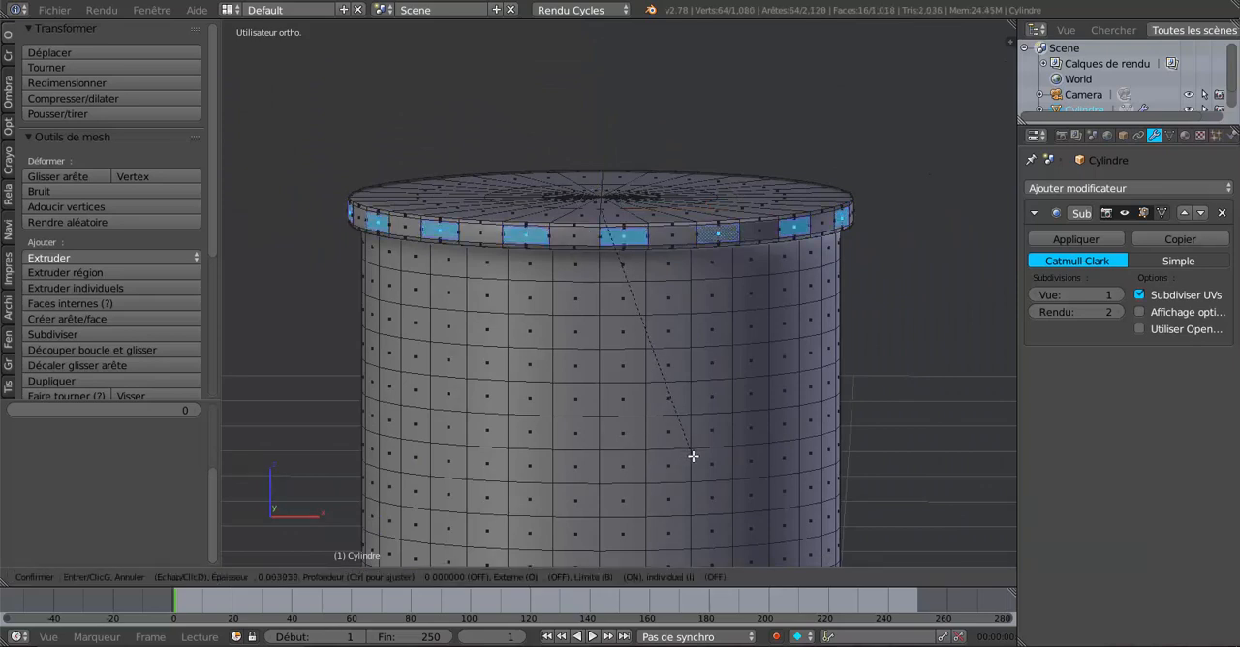
left_click(693, 453)
scroll(693, 452, "up", 3)
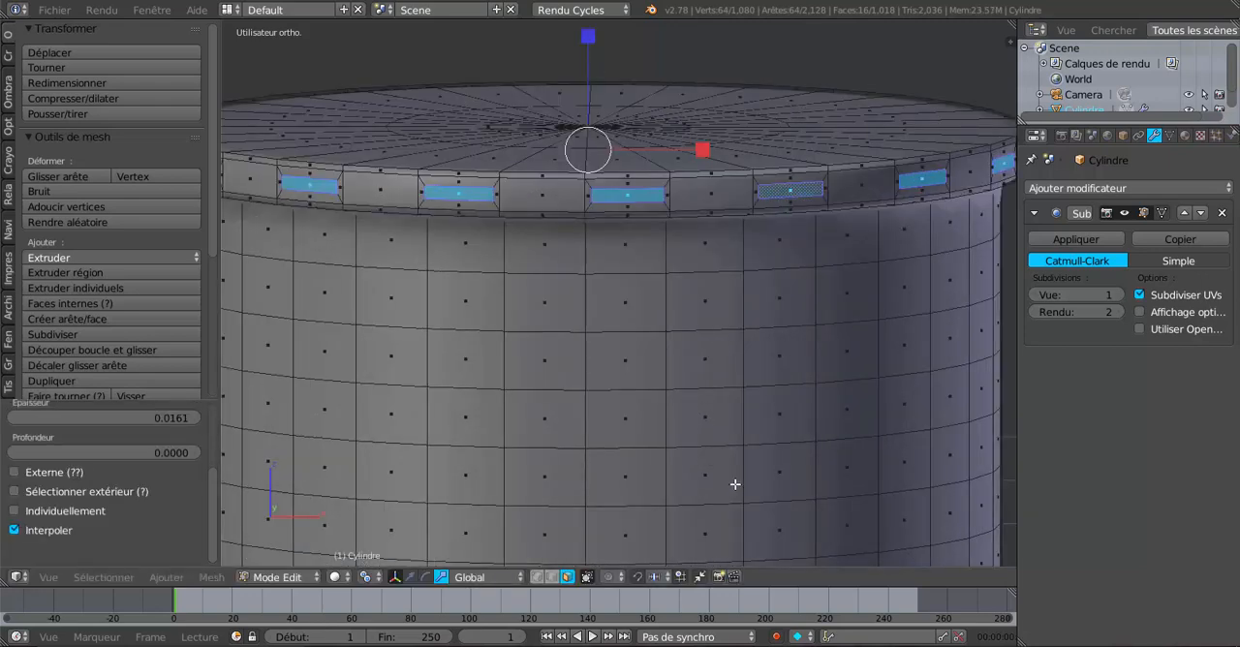
Step: Scale the inset faces to about 0.308 around their own origins and stretch them along Z into small squares
key("s")
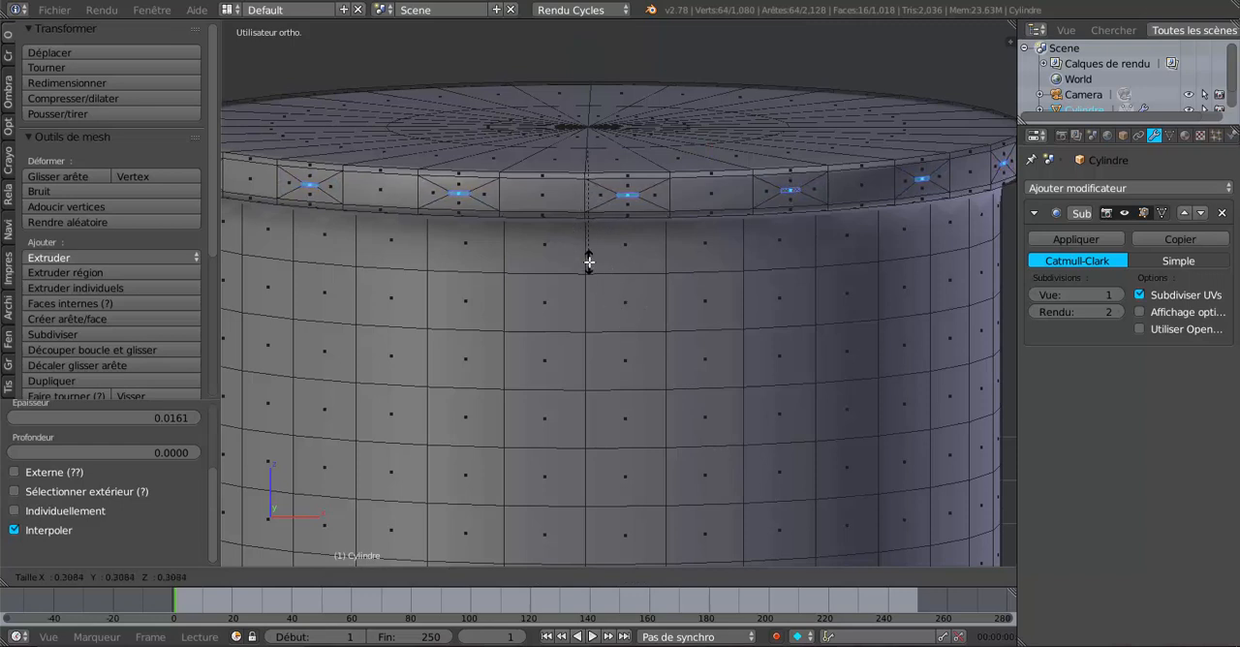
left_click(589, 260)
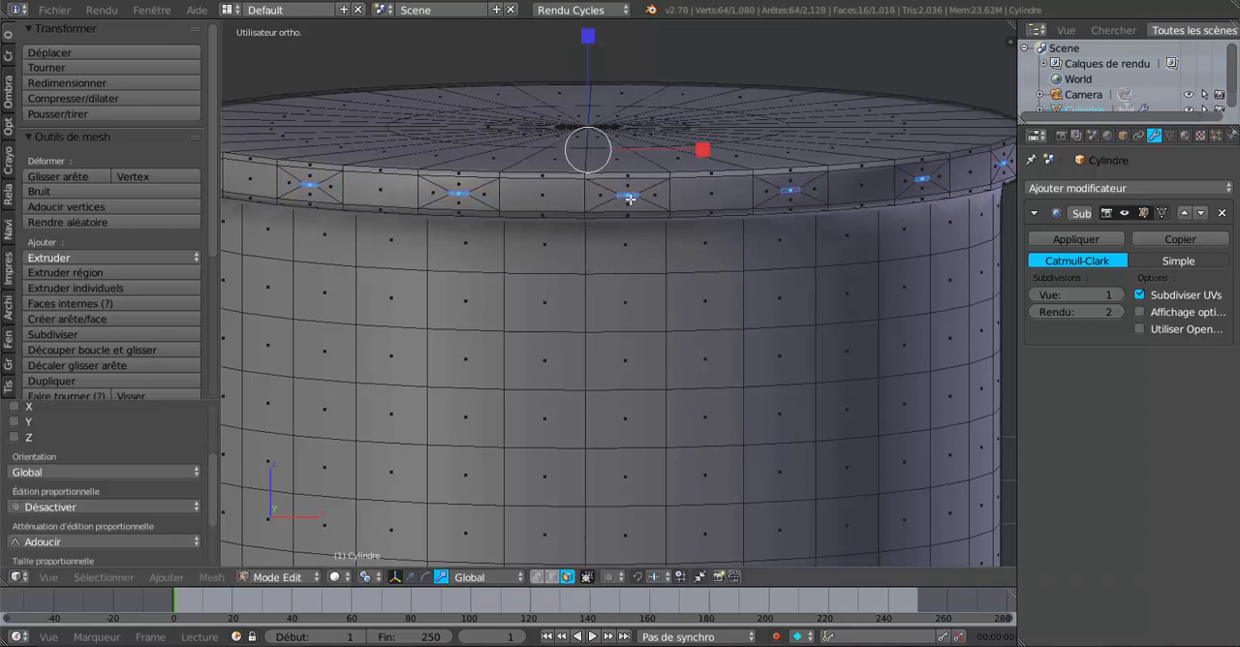
scroll(630, 198, "up", 1)
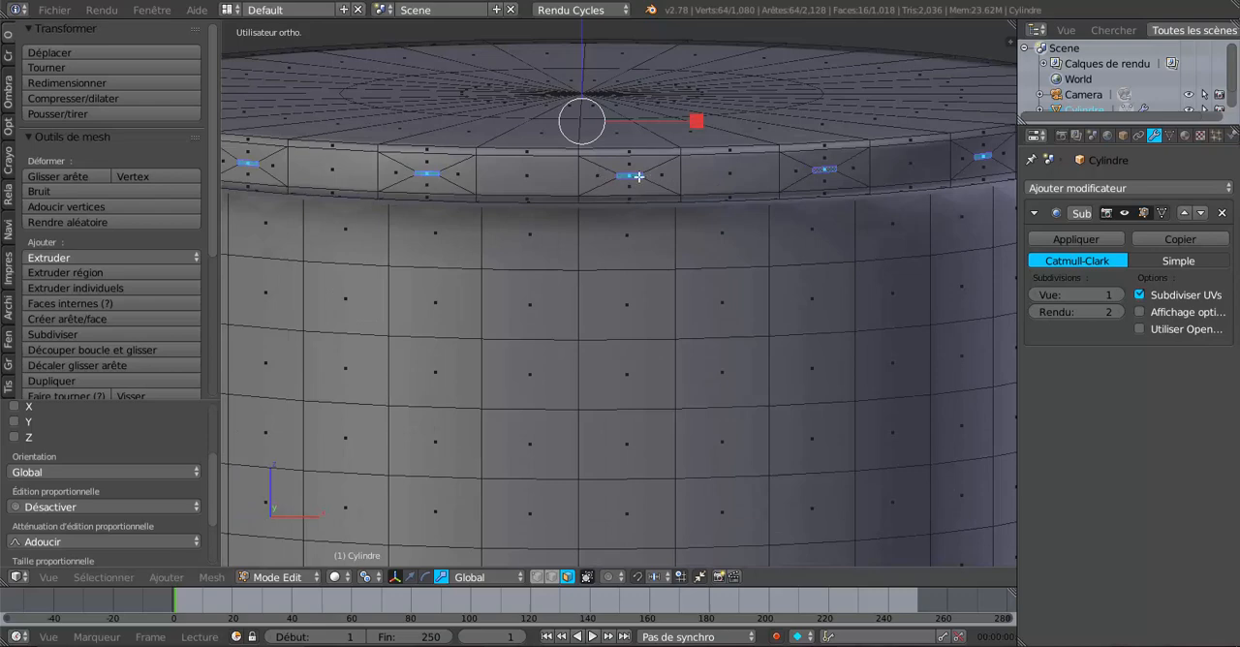
scroll(638, 177, "down", 4)
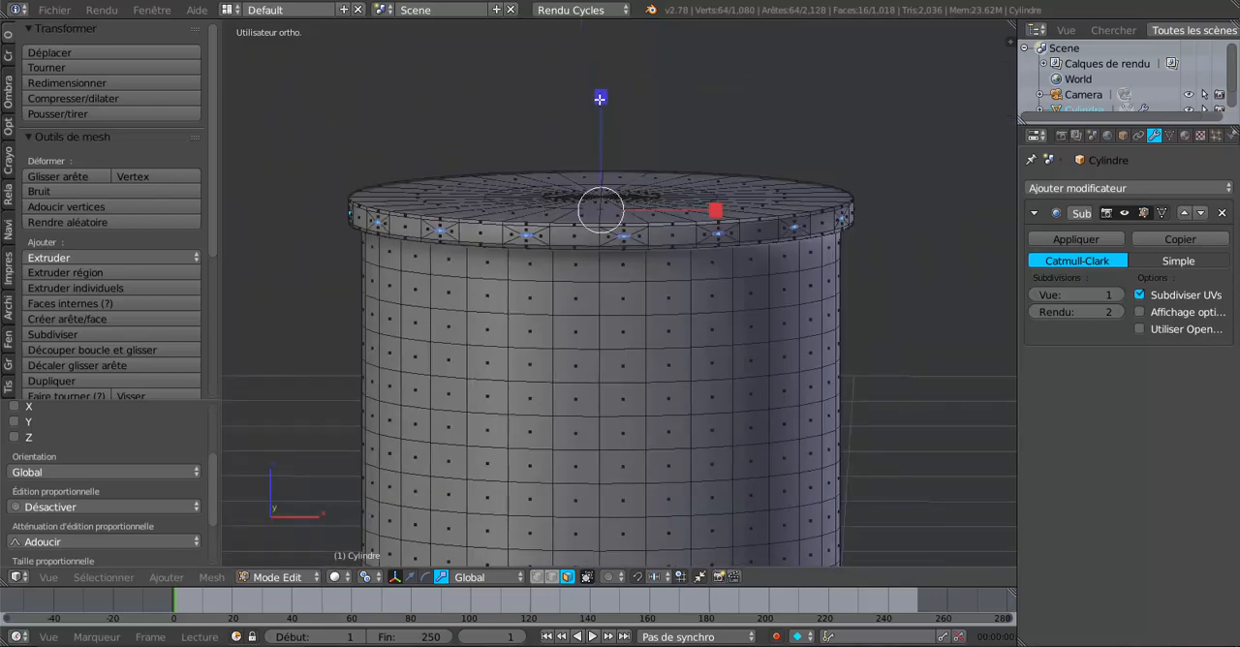
left_click_drag(600, 97, 652, 269)
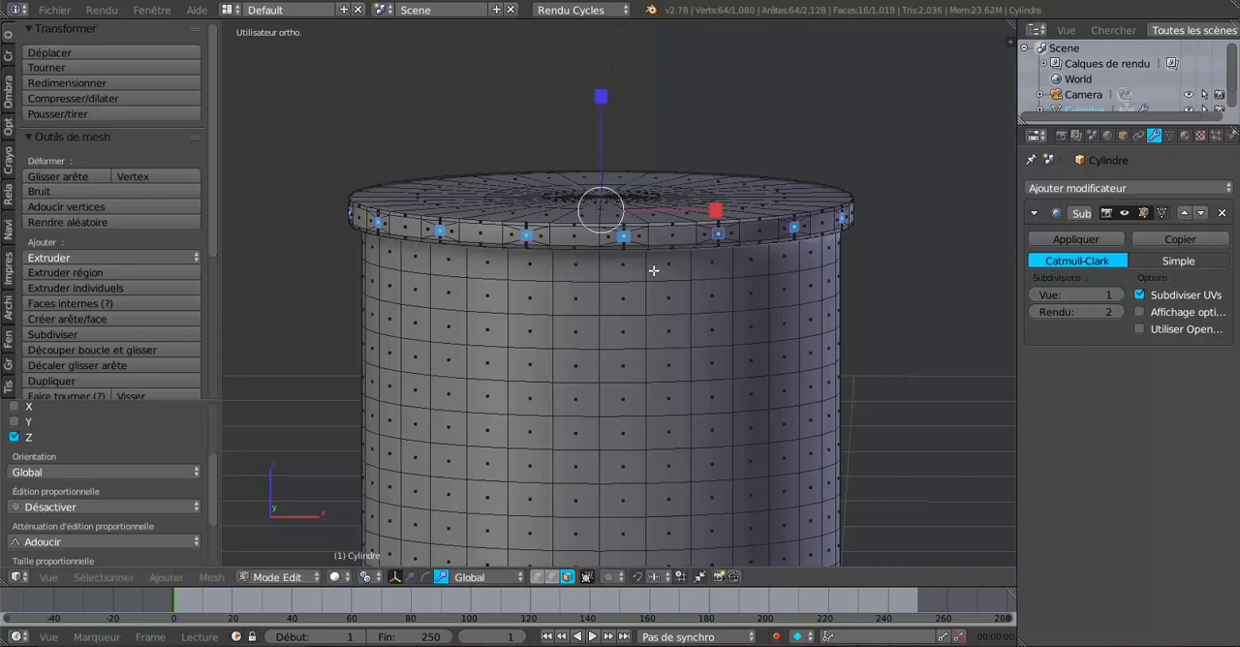
scroll(652, 274, "up", 4)
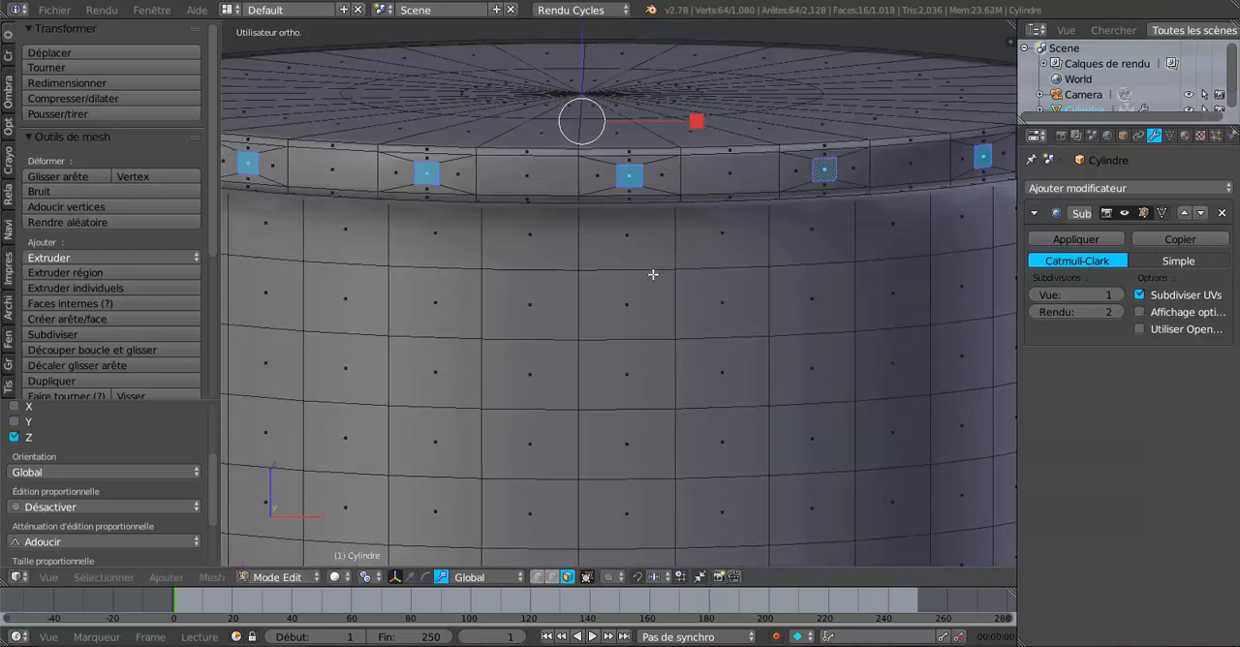
scroll(653, 275, "down", 2)
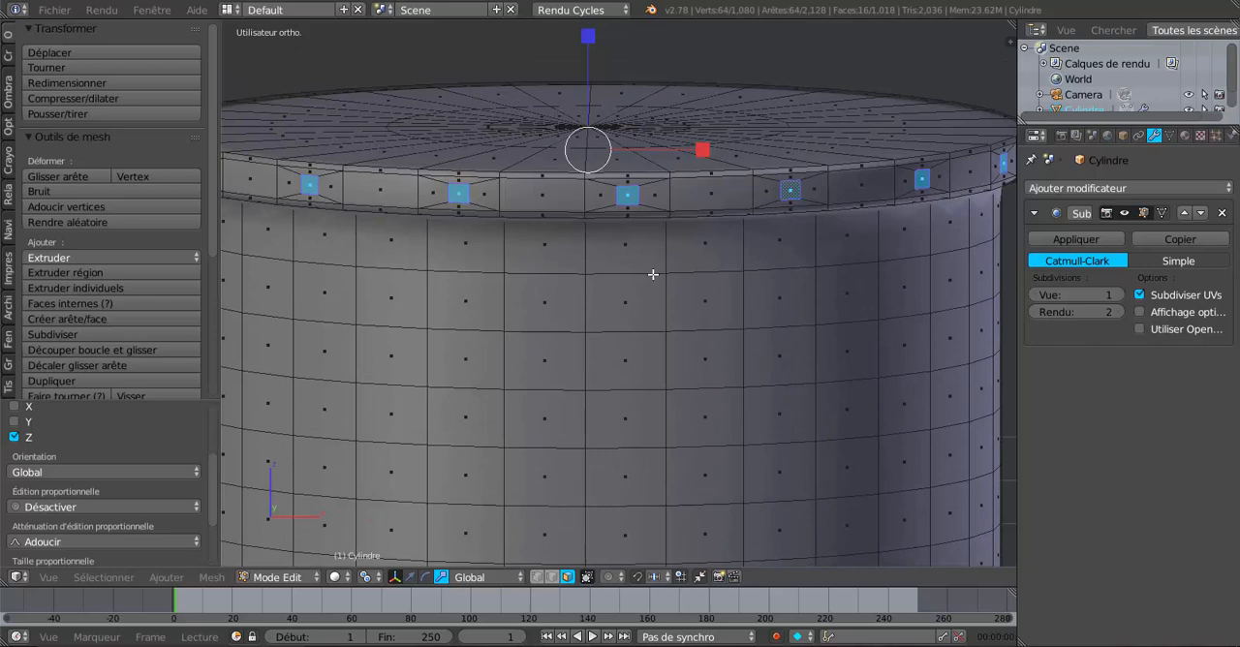
scroll(653, 274, "down", 3)
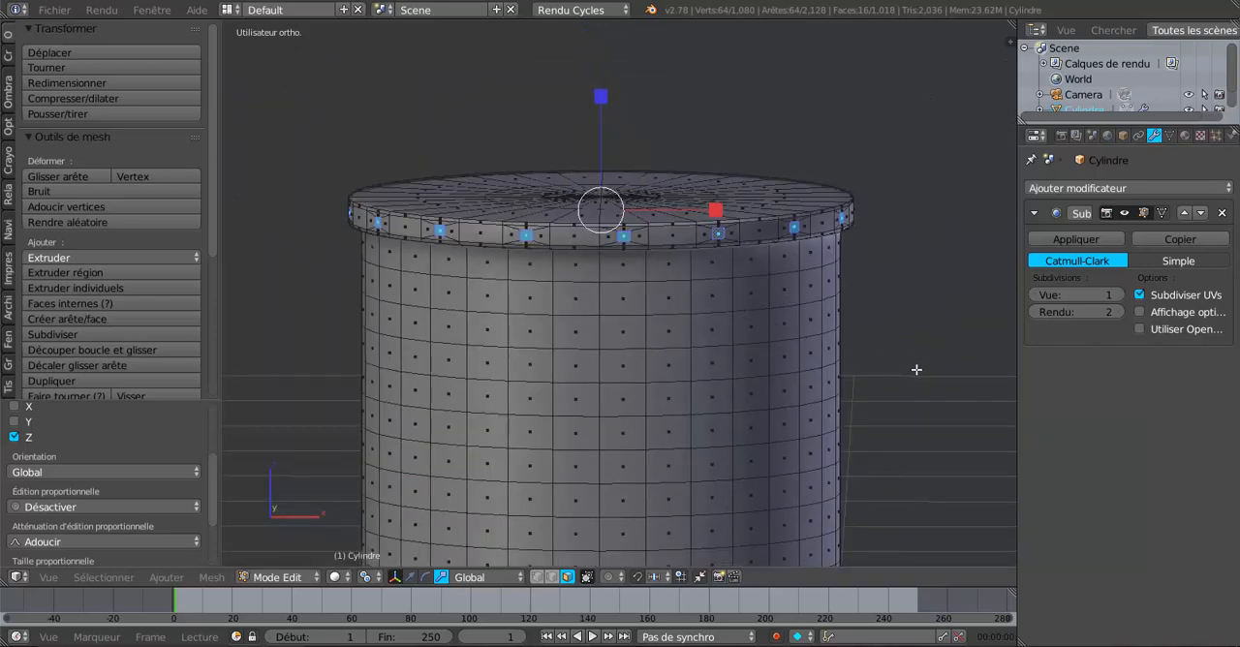
Step: Set the pivot point to the median (Barycentre) and extrude the small square faces outward at scale 1.007
left_click(368, 578)
left_click(402, 508)
scroll(643, 338, "up", 3)
key("e")
key("s")
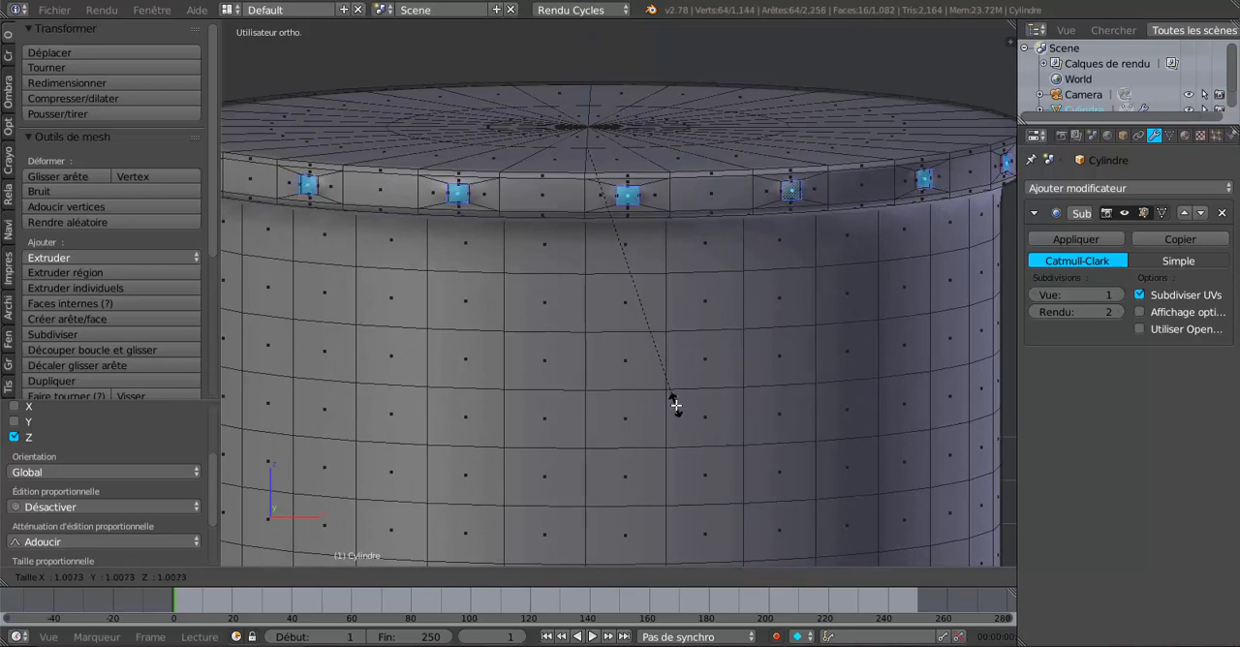
left_click(673, 412)
scroll(683, 388, "up", 2)
scroll(687, 380, "up", 3)
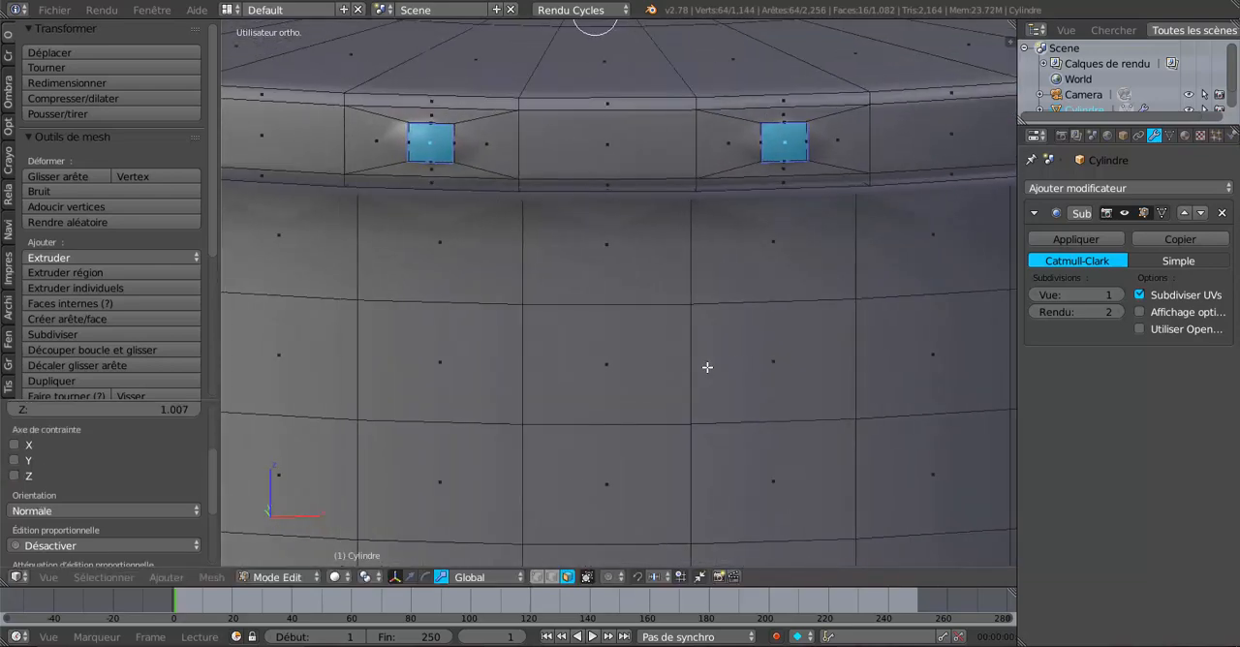
Step: Pull the extruded rivet faces slightly back toward the rim by scaling them to about 0.997
middle_click_drag(743, 349, 570, 474, "shift")
middle_click_drag(779, 484, 574, 533, "shift")
scroll(574, 515, "up", 5)
scroll(574, 515, "up", 3)
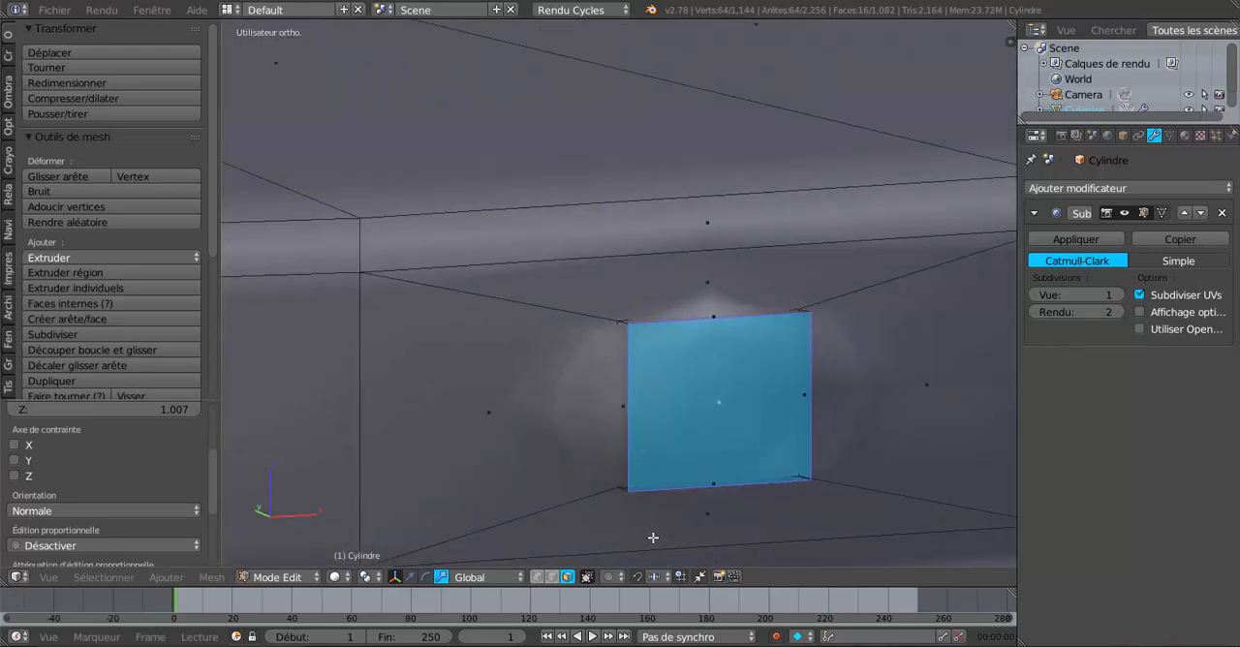
key("s")
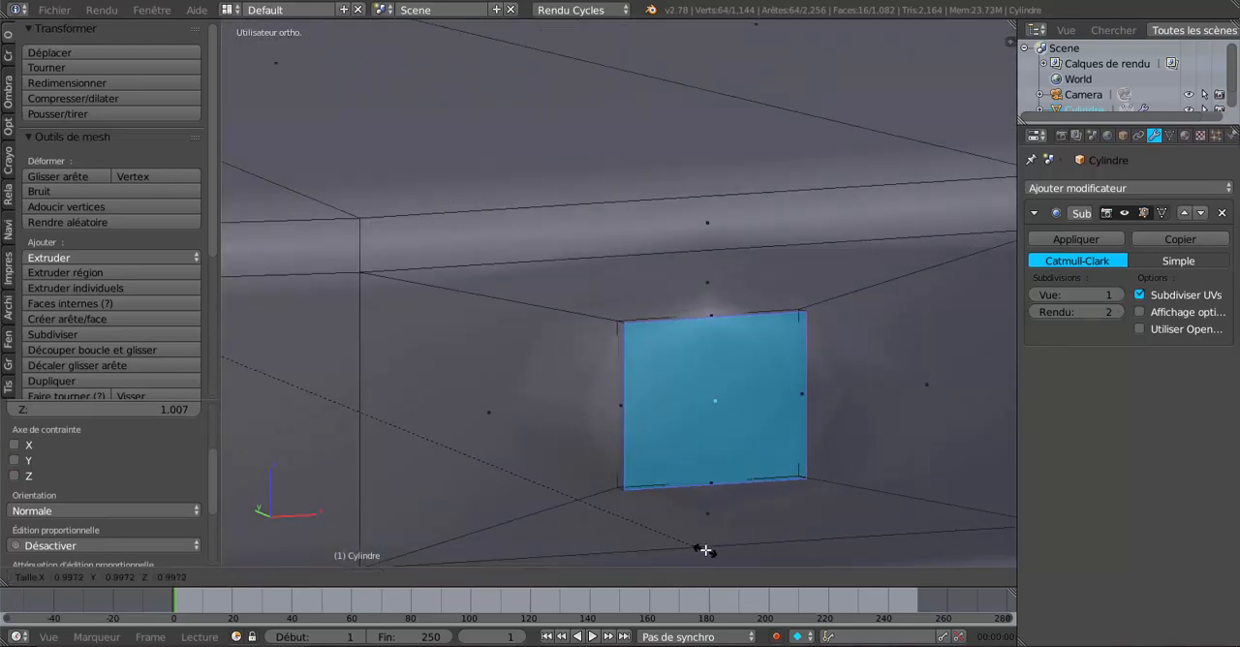
left_click(705, 550)
scroll(704, 521, "down", 3)
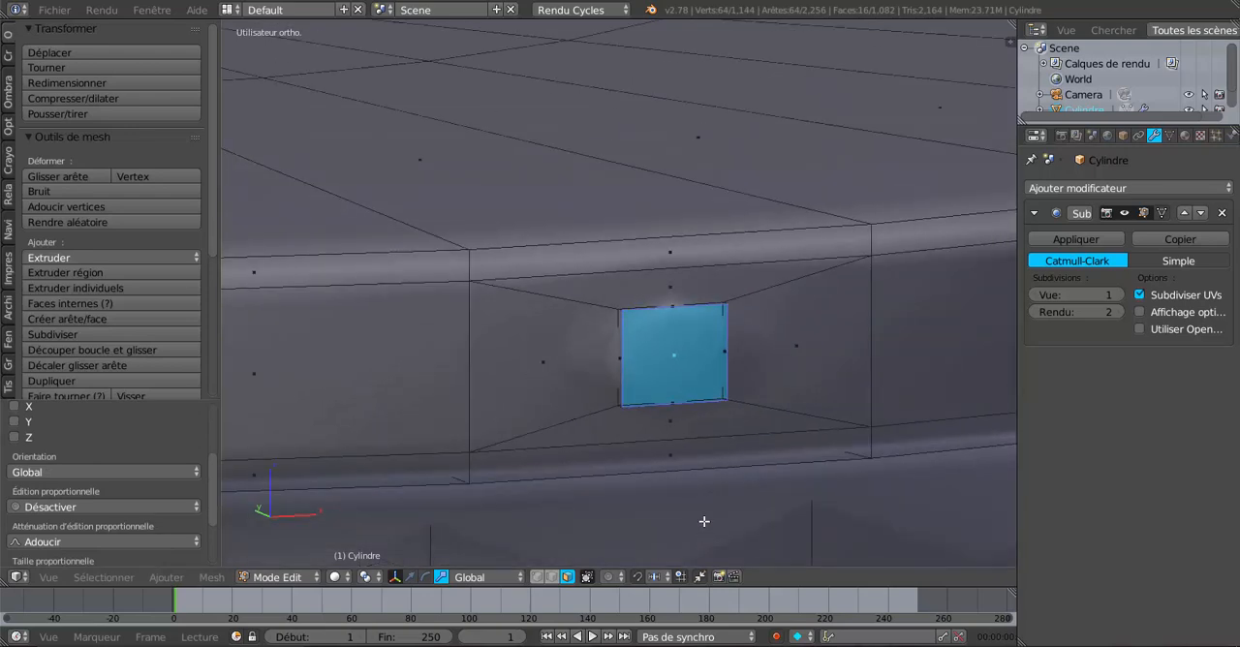
Step: Extrude the rivet faces outward again at scale 1.009 to give the rivets their thickness
key("e")
key("s")
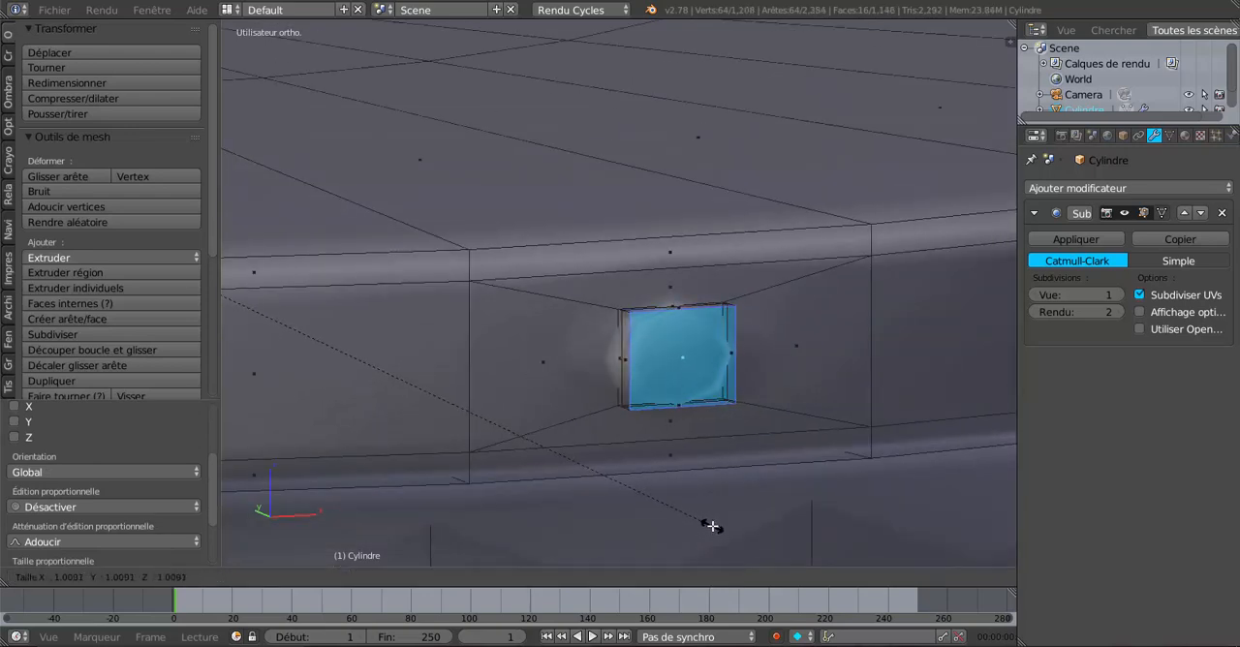
left_click(714, 523)
scroll(736, 504, "down", 3)
middle_click_drag(749, 492, 282, 500)
scroll(499, 480, "up", 3)
scroll(620, 499, "up", 1)
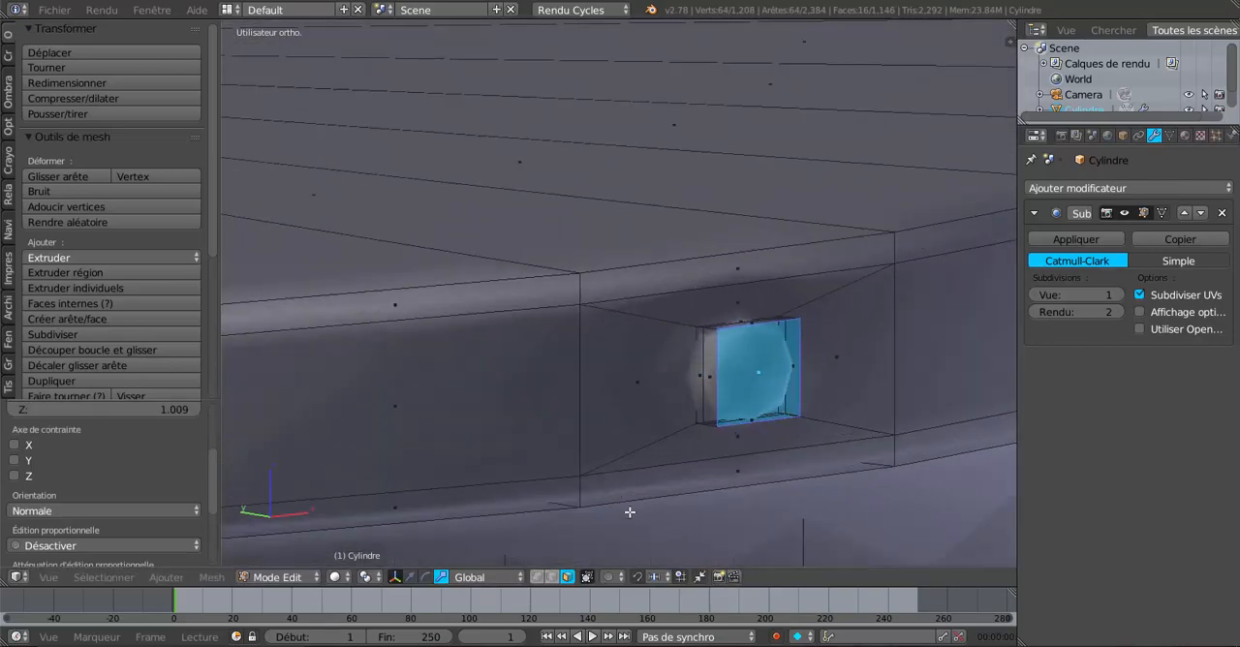
Step: Extrude the rivets' outer faces a thin extra layer at scale 1.001 to sharpen their edges
key("e")
key("s")
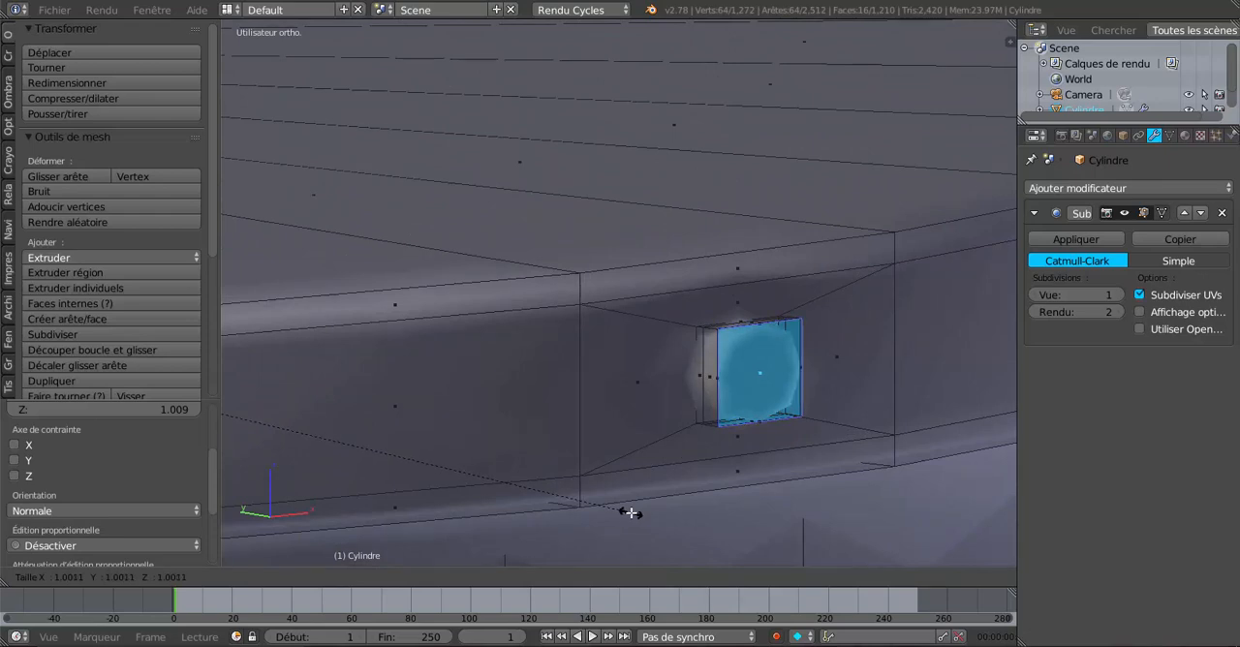
left_click(630, 513)
Step: Switch the helmet to Object Mode and set its subdivision surface viewport level to 2
key("Tab")
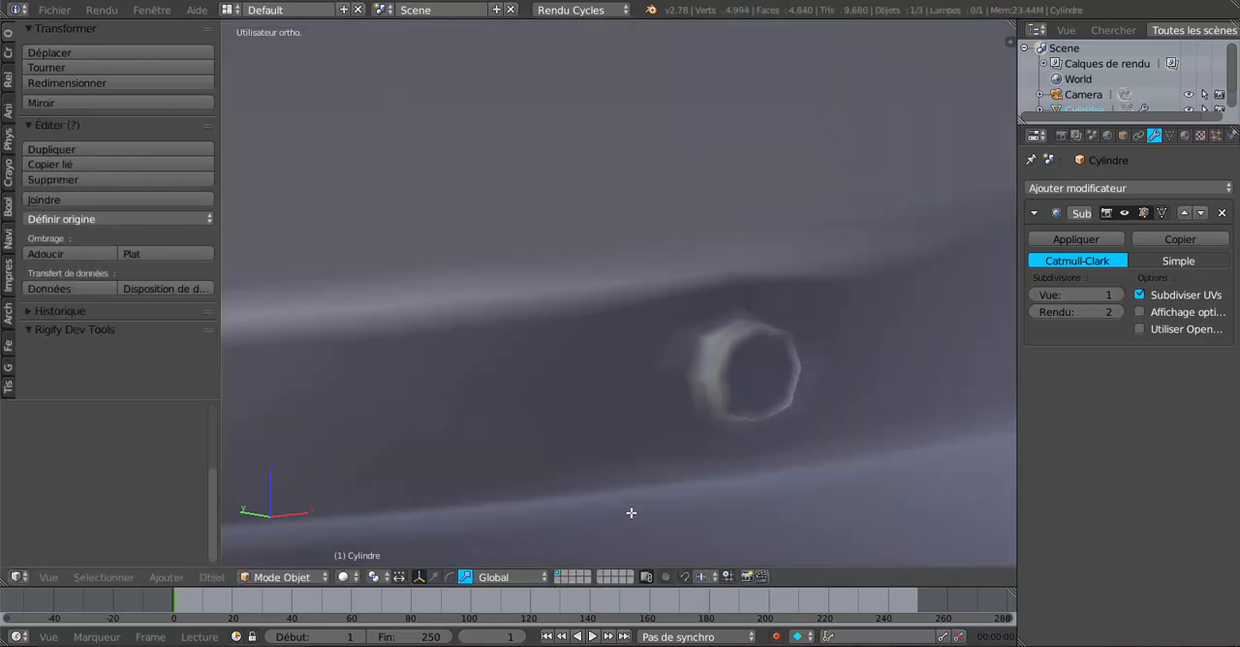
scroll(630, 513, "down", 4)
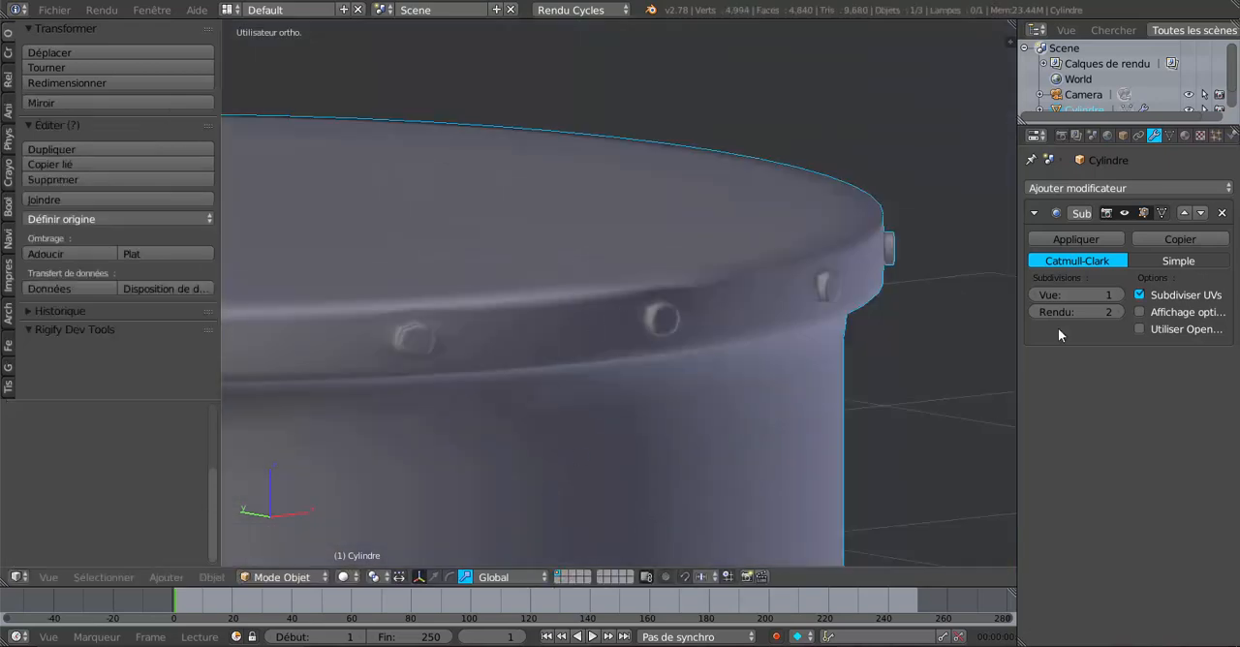
left_click(1119, 295)
middle_click_drag(969, 382, 579, 377)
scroll(579, 377, "up", 3)
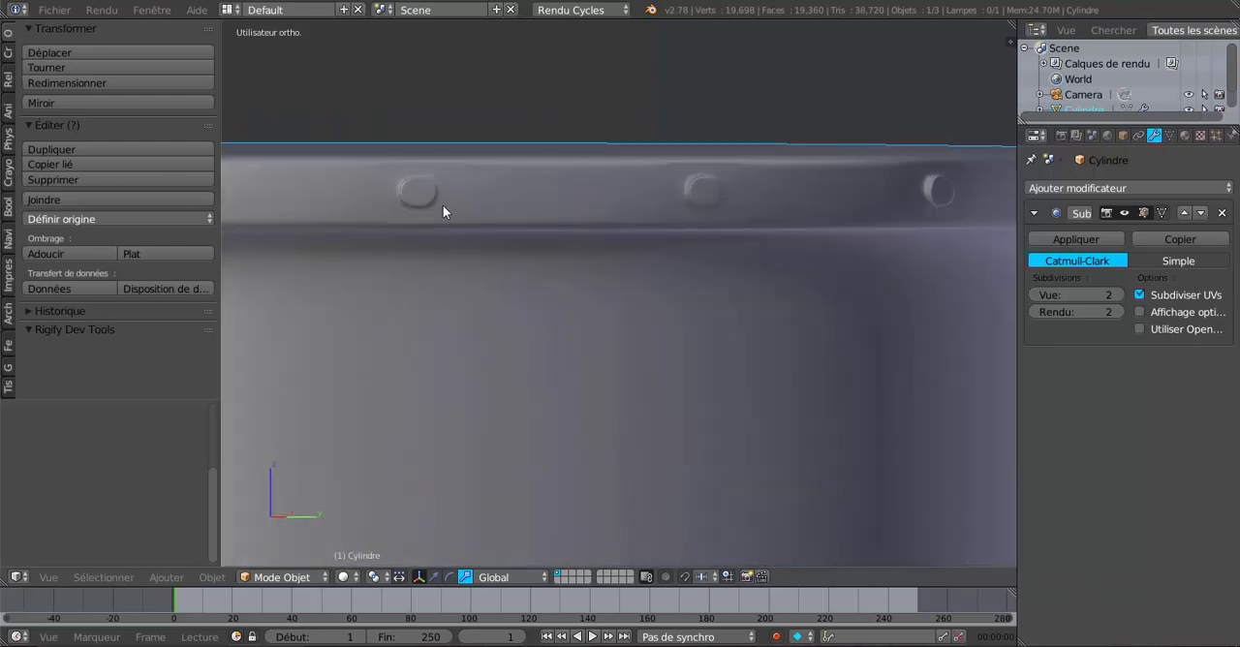
Step: Return the helmet to Edit Mode and undo the rivet extrusions back to the flat faces on the rim
key("Tab")
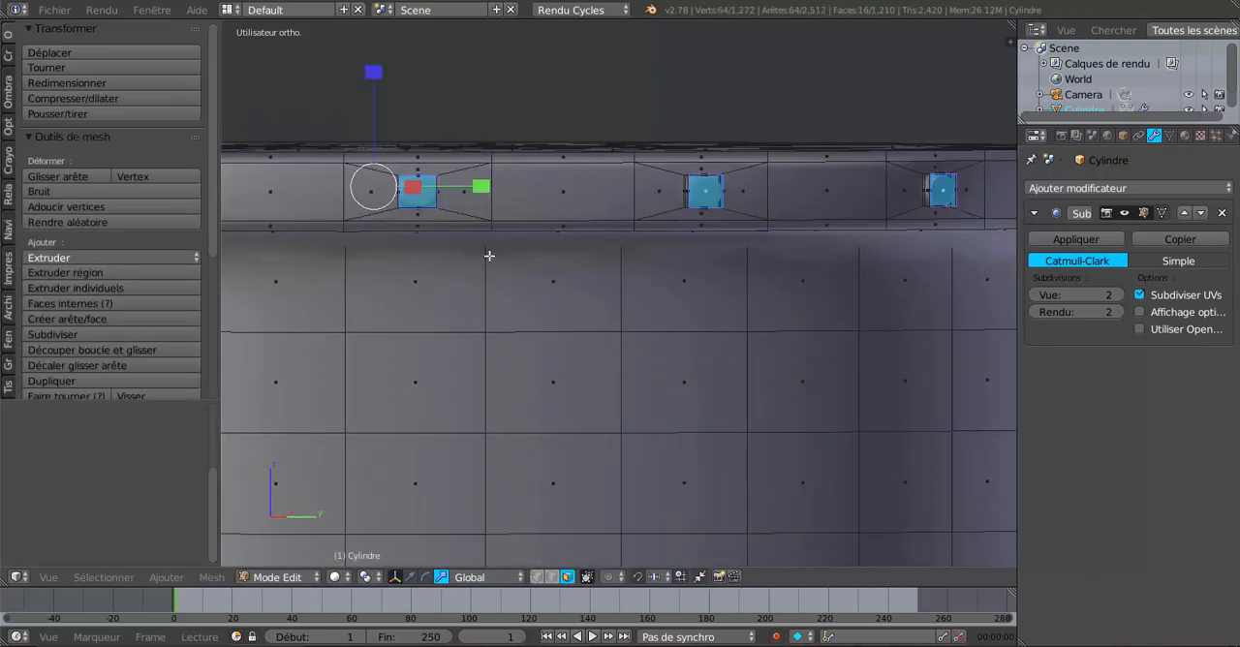
middle_click_drag(551, 298, 706, 367, "shift")
scroll(523, 211, "up", 1)
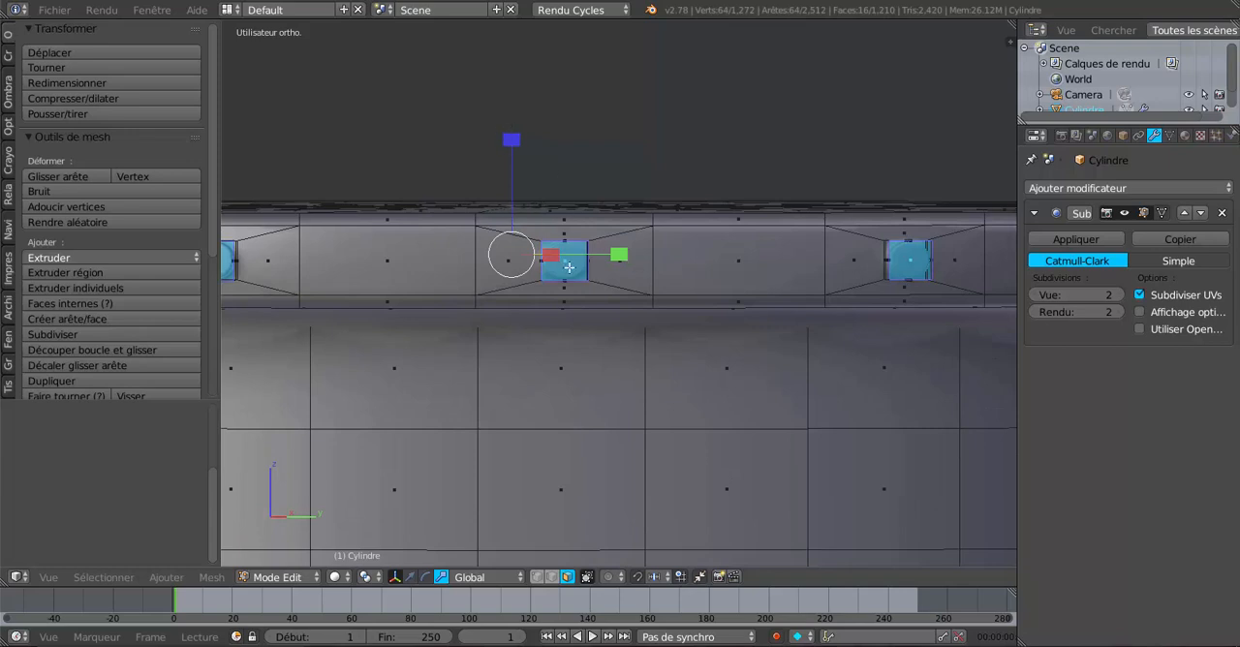
middle_click_drag(570, 270, 695, 328)
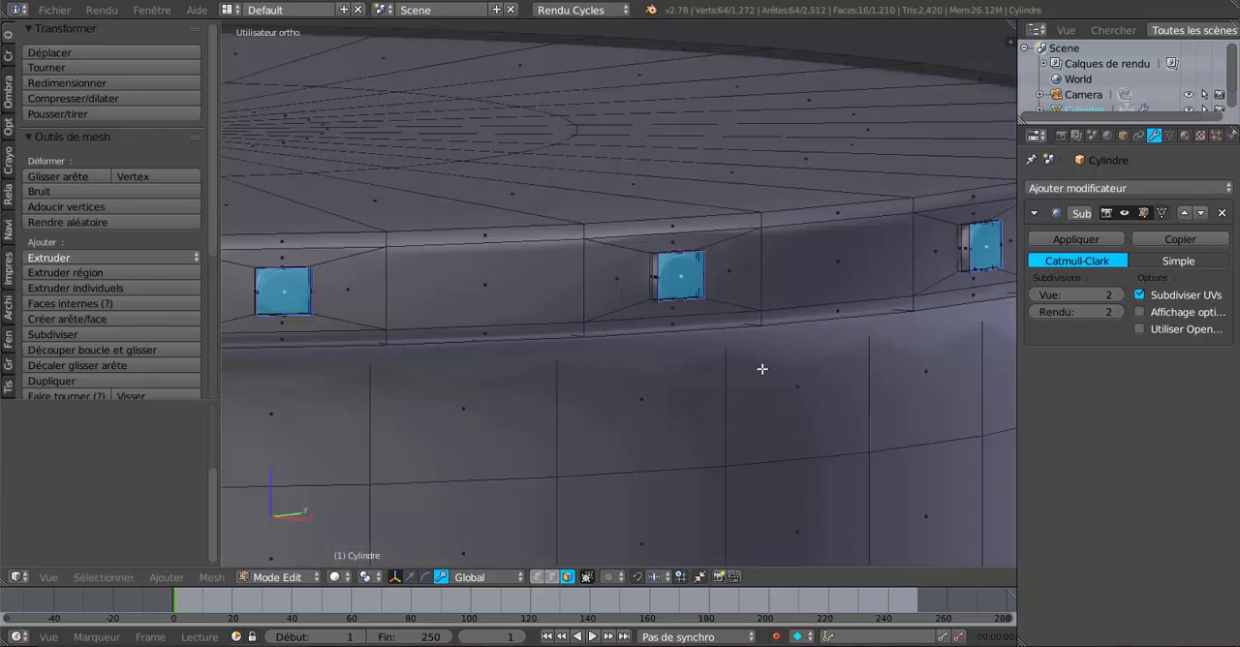
scroll(779, 384, "up", 1)
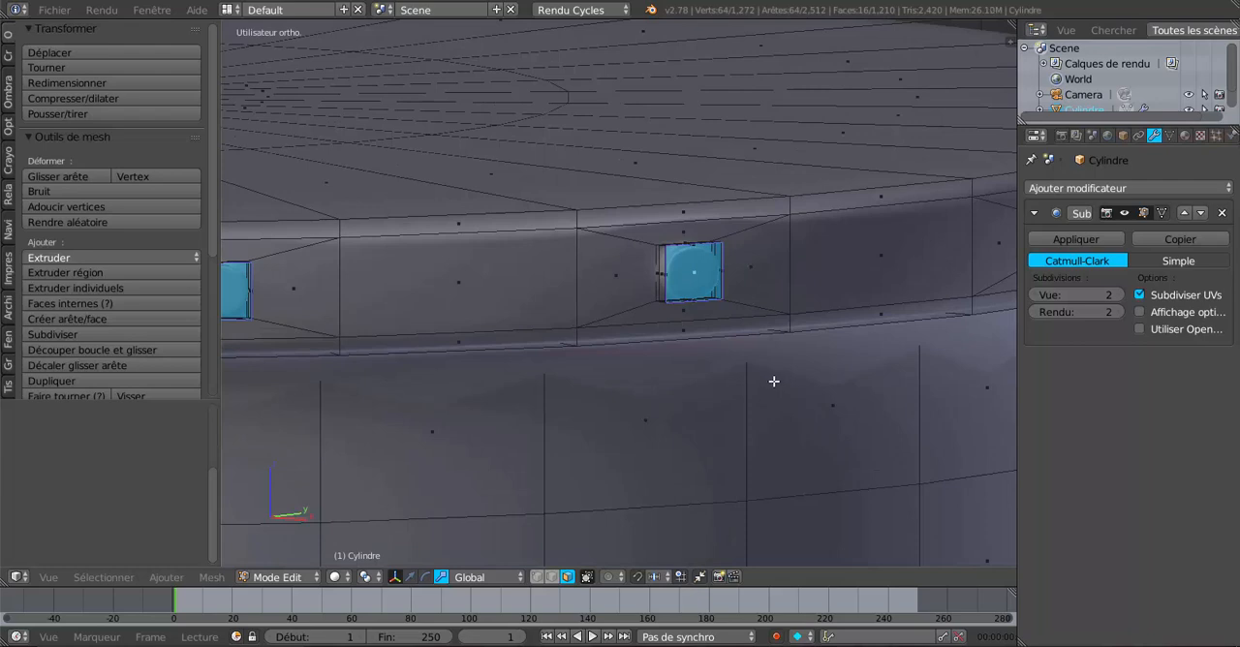
key("ctrl+z")
key("ctrl+z")
key("ctrl+z")
key("ctrl+z")
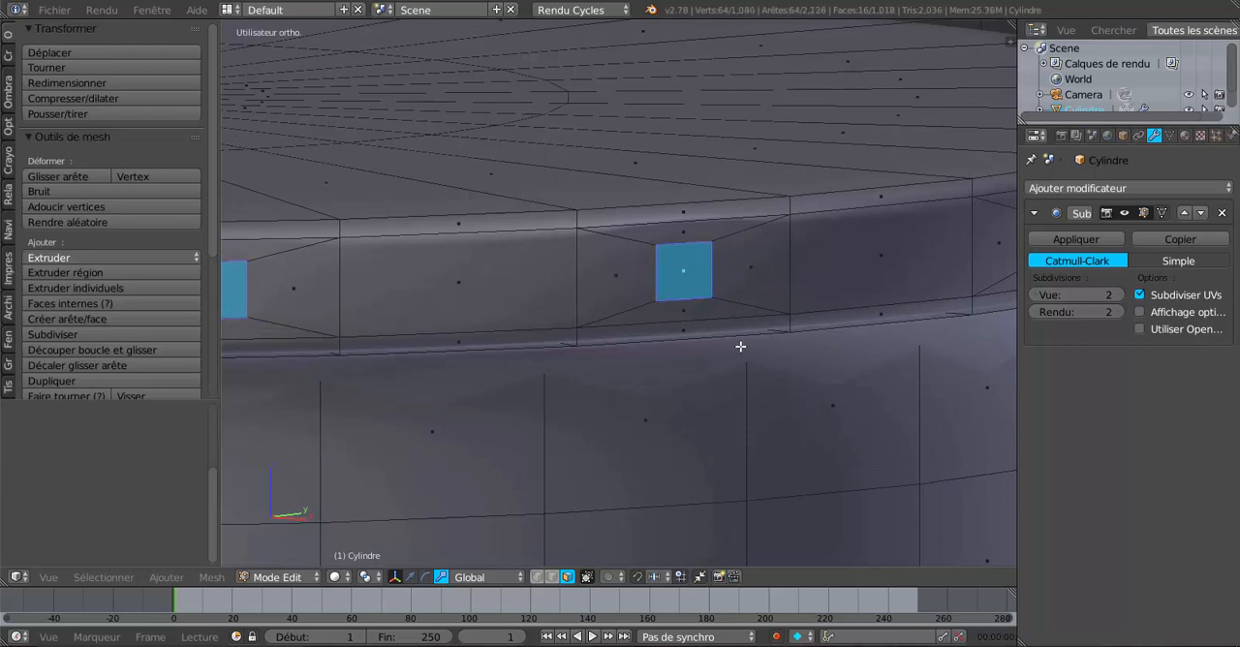
scroll(740, 346, "down", 2)
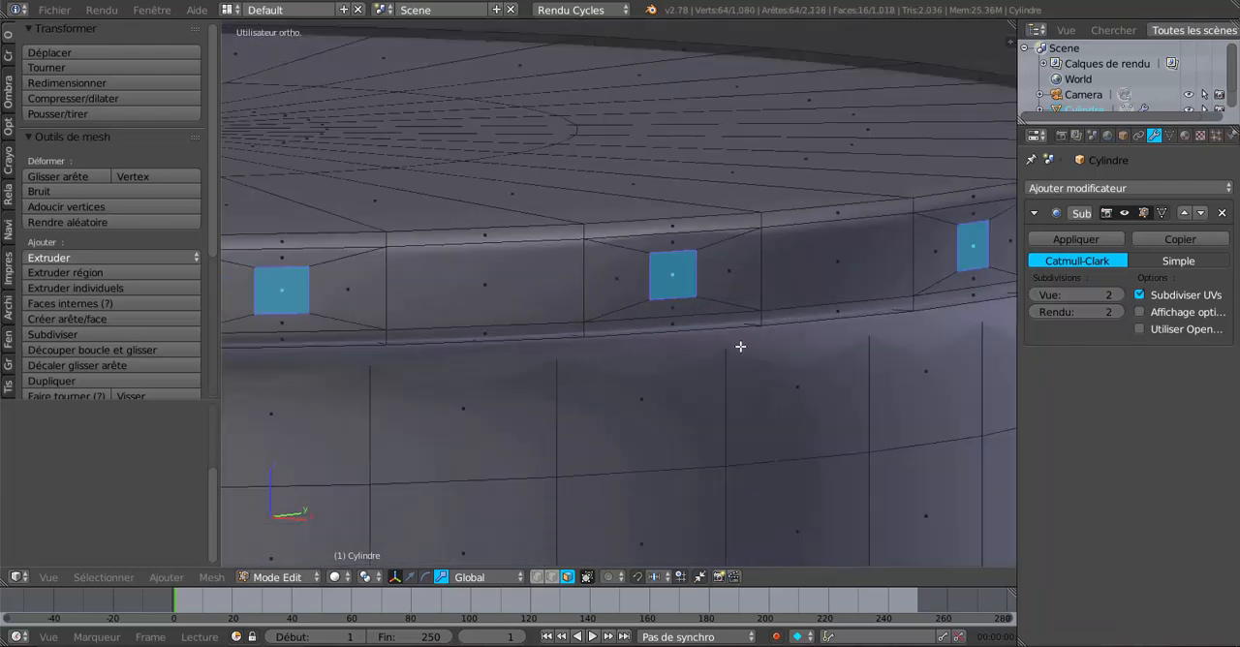
scroll(717, 343, "down", 2)
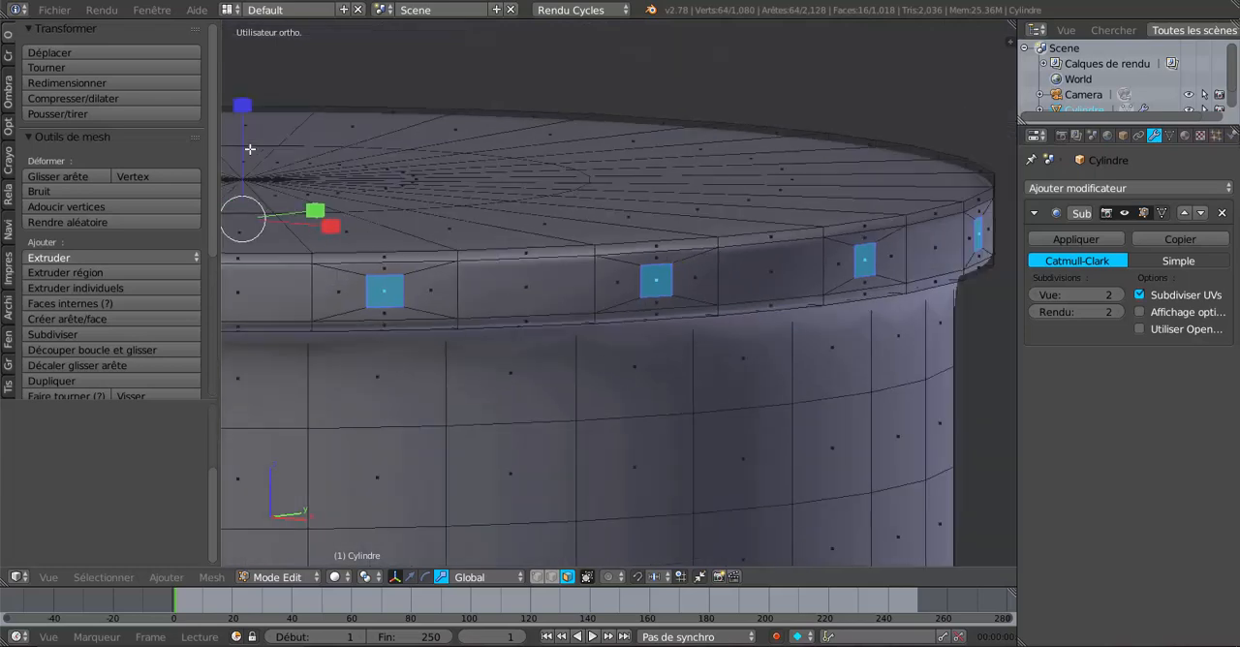
Step: Scale the flat rivet faces up along Z so that they are roughly square
left_click_drag(244, 106, 243, 110)
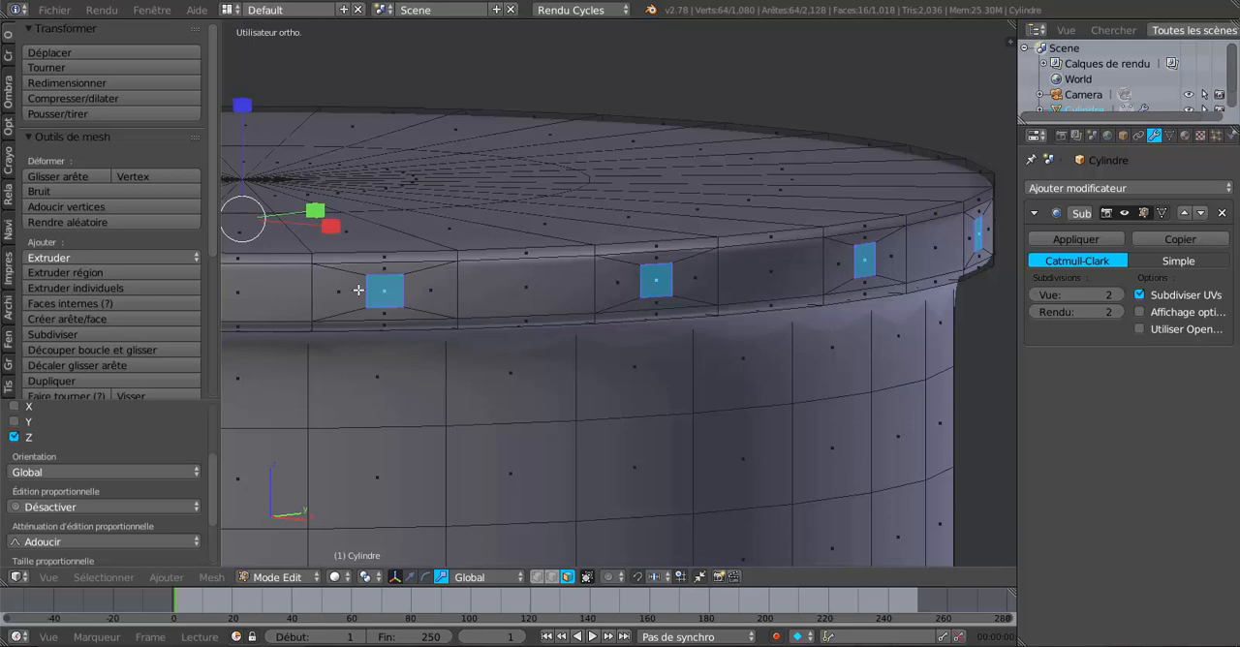
middle_click_drag(358, 290, 545, 320)
scroll(573, 235, "down", 1)
scroll(374, 269, "up", 4)
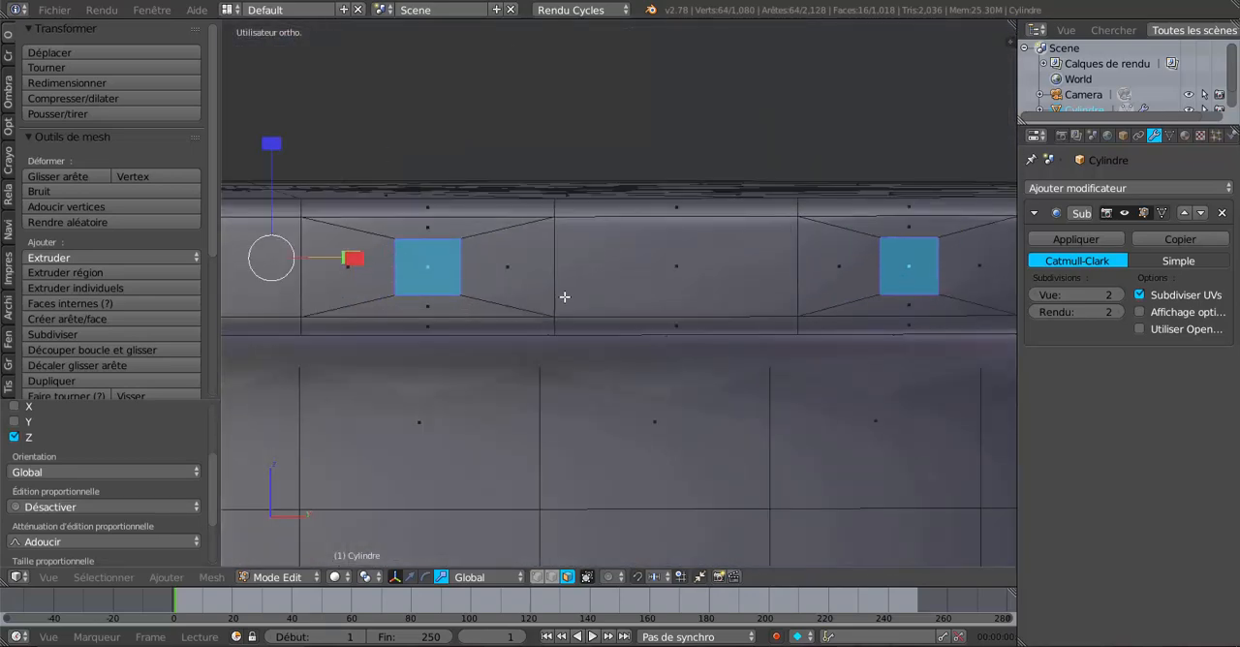
middle_click_drag(459, 244, 632, 256, "shift")
left_click_drag(444, 150, 446, 133)
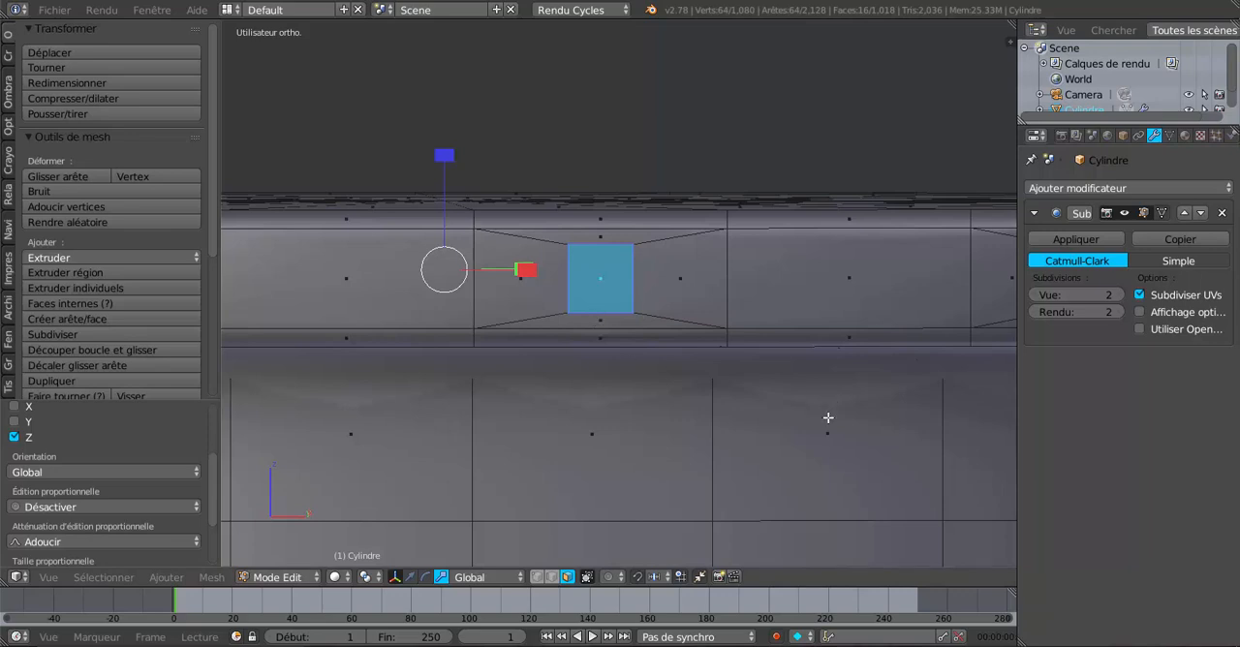
key("shift+e")
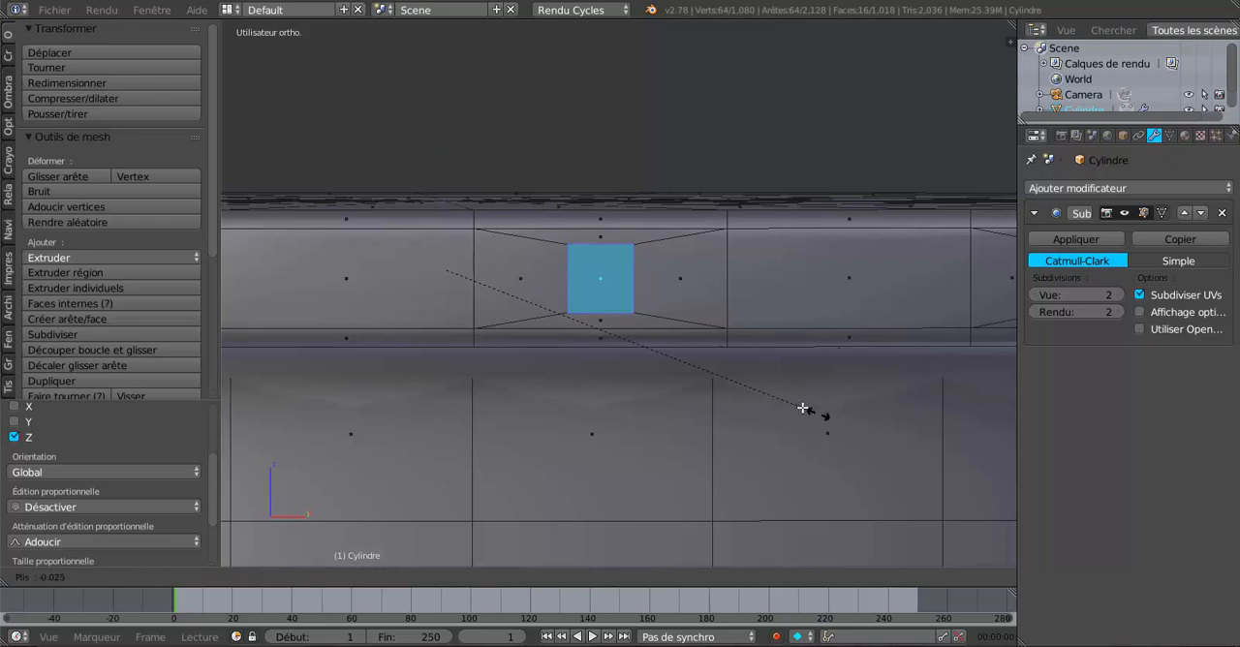
left_click(803, 410)
Step: Try extruding the rivet faces outward at scale 1.0026, and undo it together with the vertical scaling
middle_click_drag(803, 409, 947, 449)
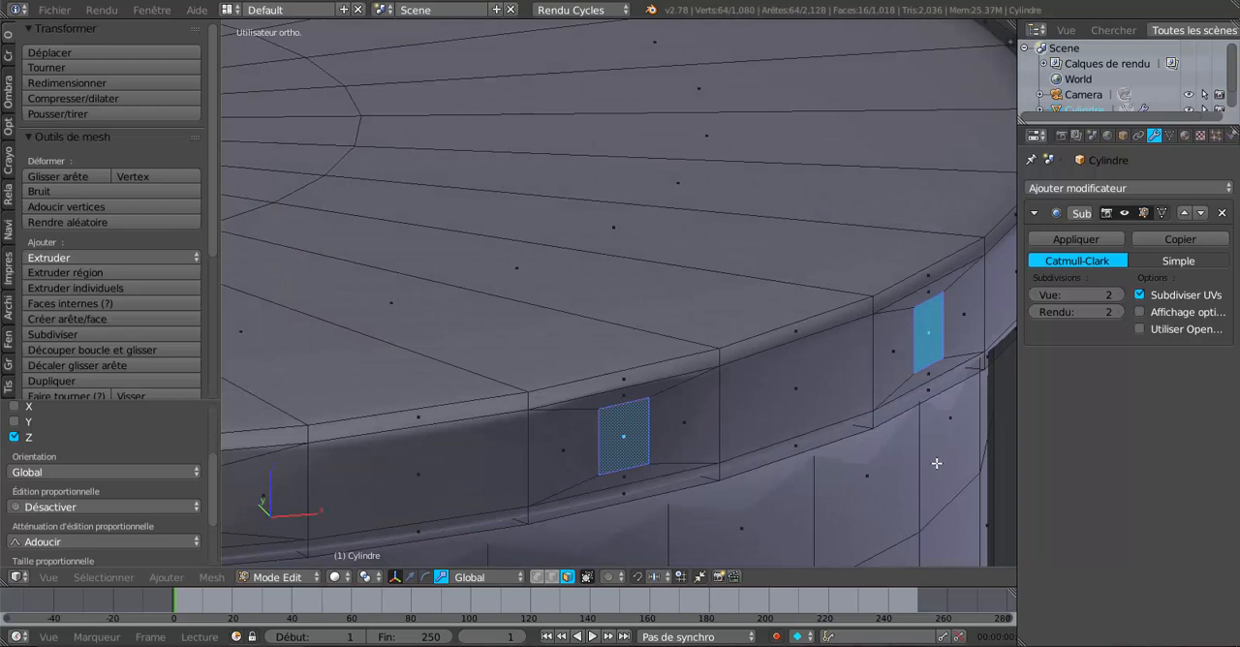
key("s")
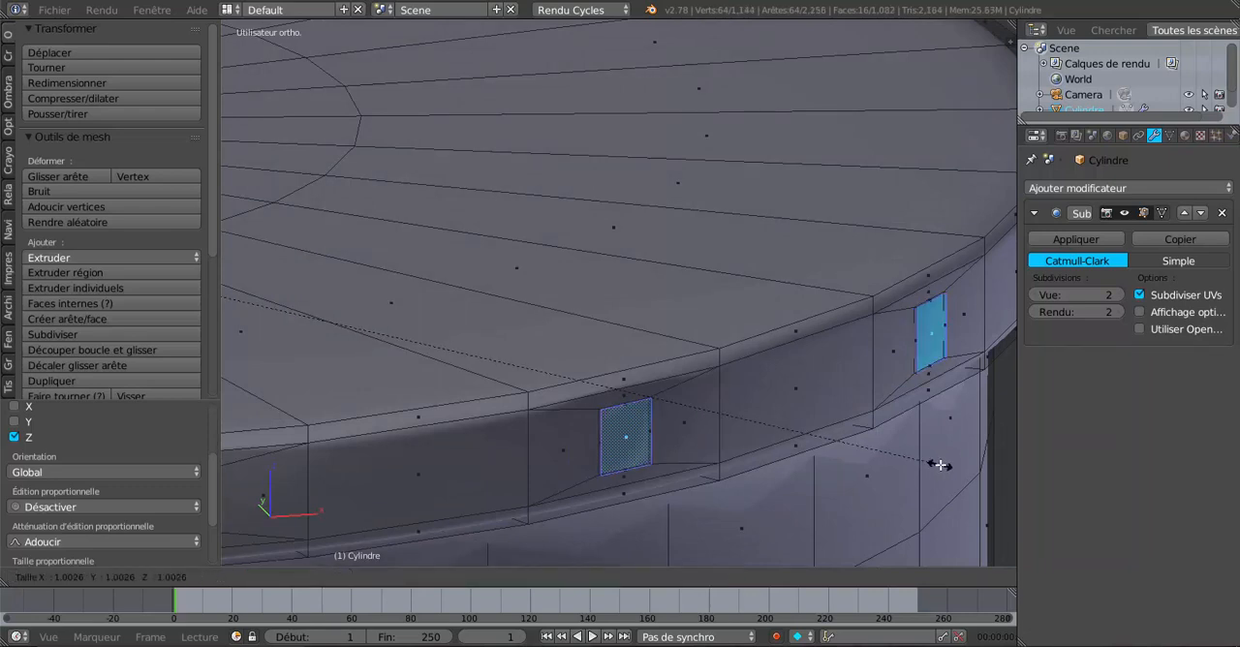
left_click(939, 465)
key("ctrl+z")
key("ctrl+z")
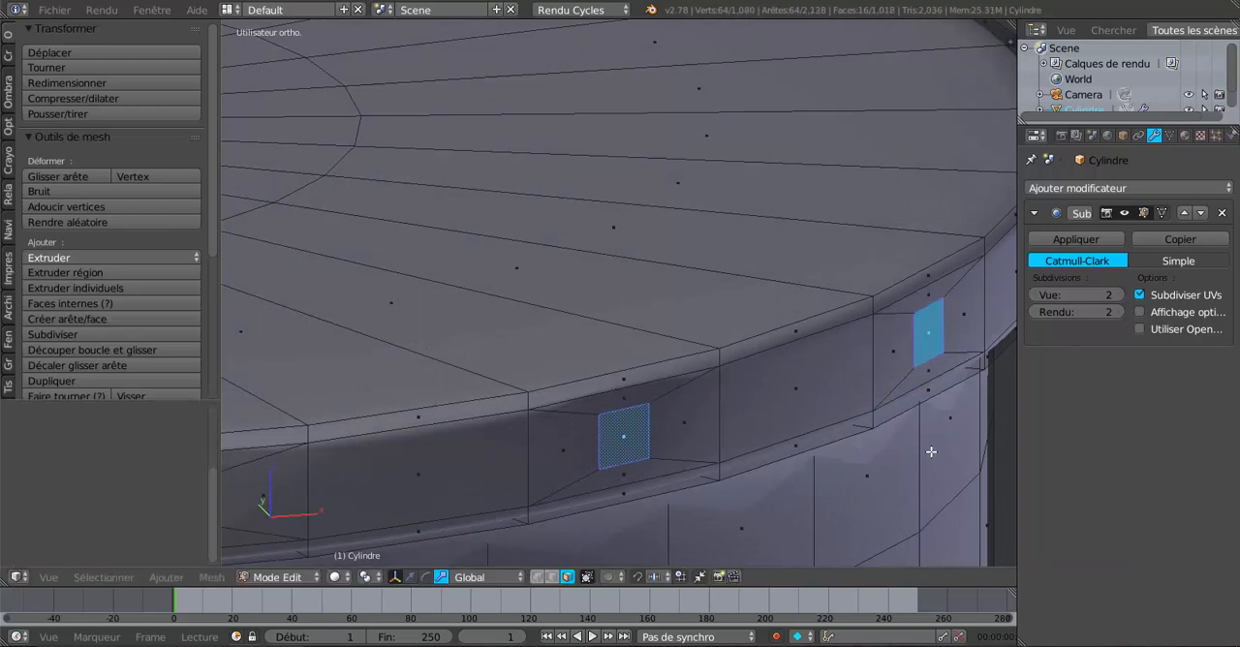
scroll(893, 456, "down", 2)
scroll(833, 436, "down", 2)
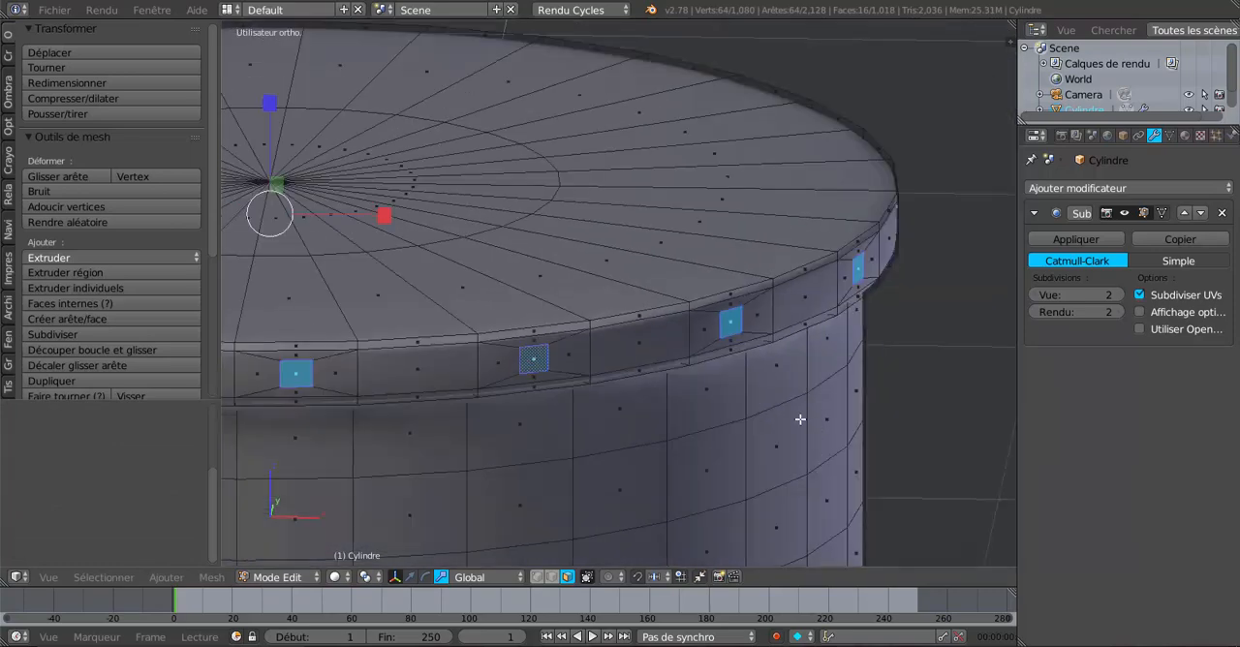
Step: Scale the flat rivet faces slightly along Z and extrude them outward from the rim at scale 1.006
left_click_drag(271, 106, 270, 106)
scroll(652, 381, "up", 3)
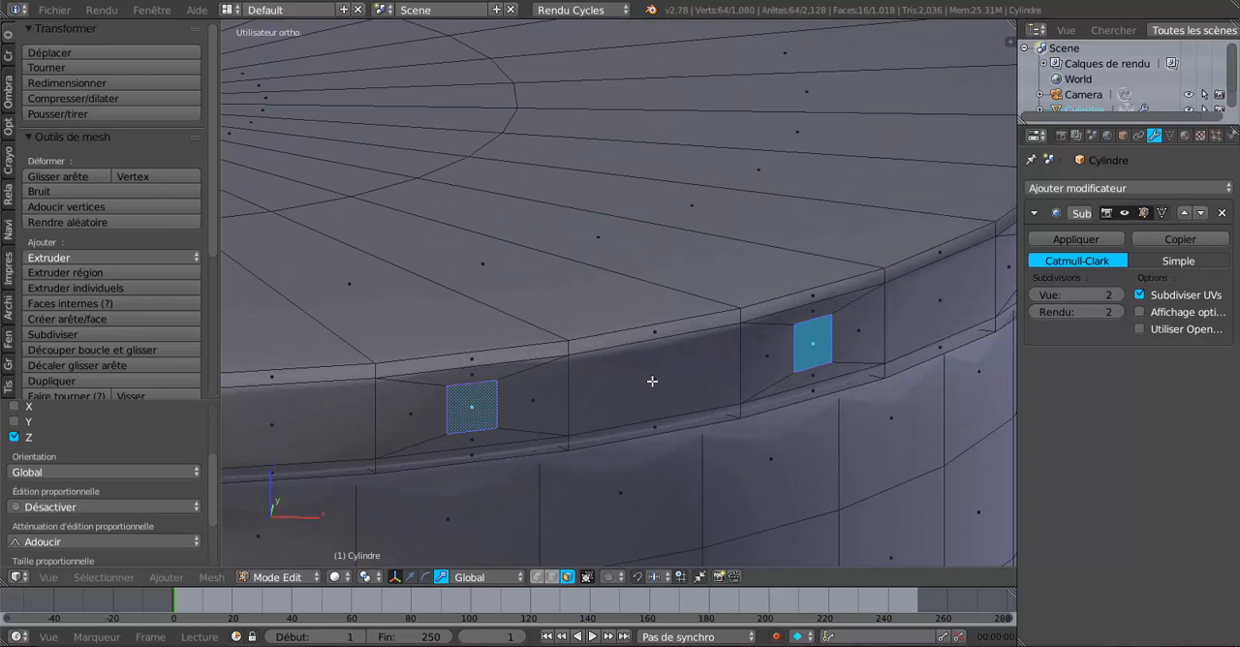
left_click(366, 576)
left_click(374, 507)
key("e")
key("s")
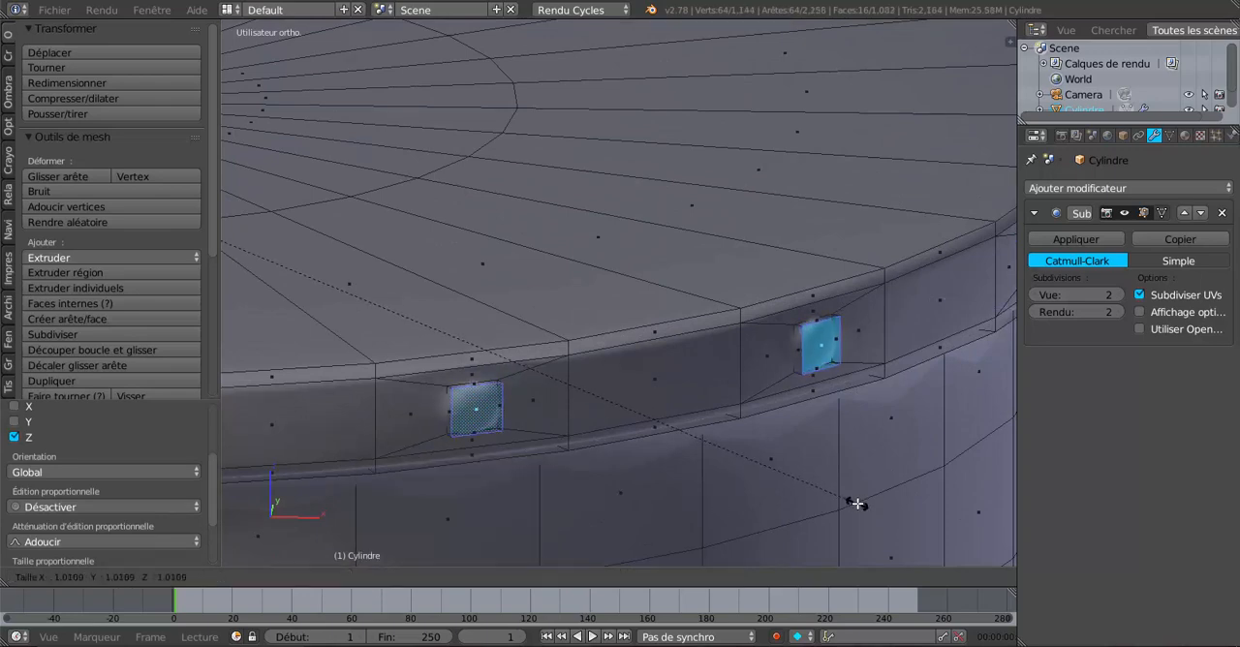
left_click(854, 500)
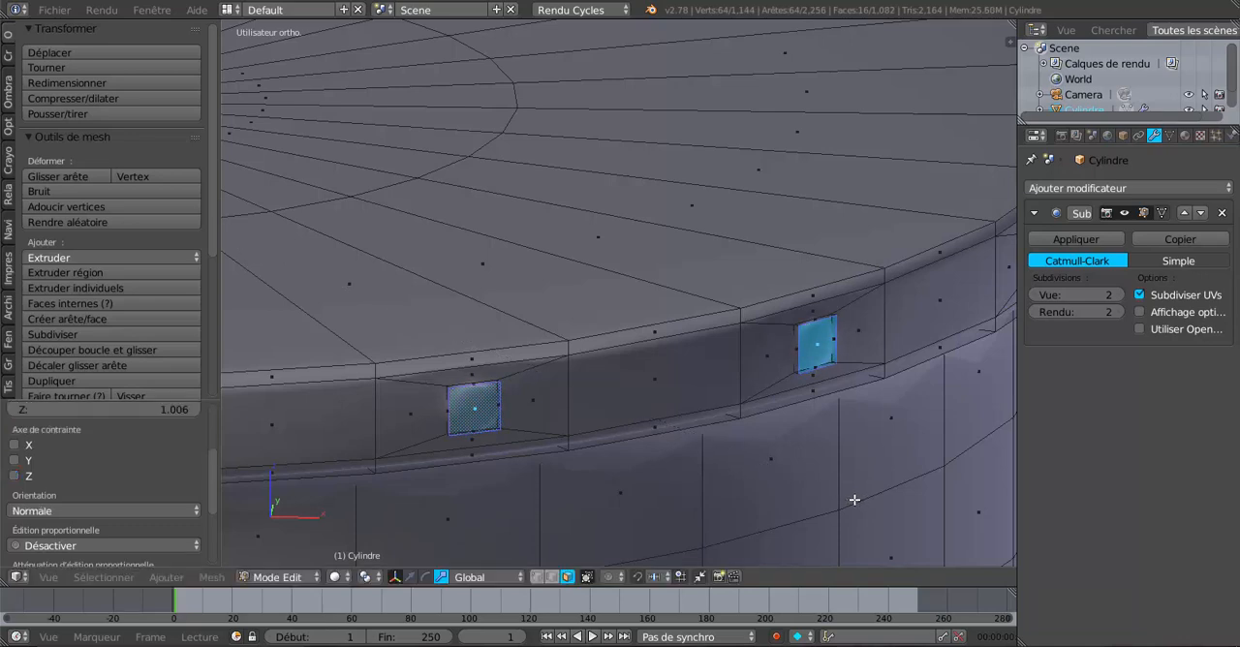
Step: Extrude the rivet faces outward again at scale 1.014 and add a thin outer layer at scale 1.002
key("e")
key("s")
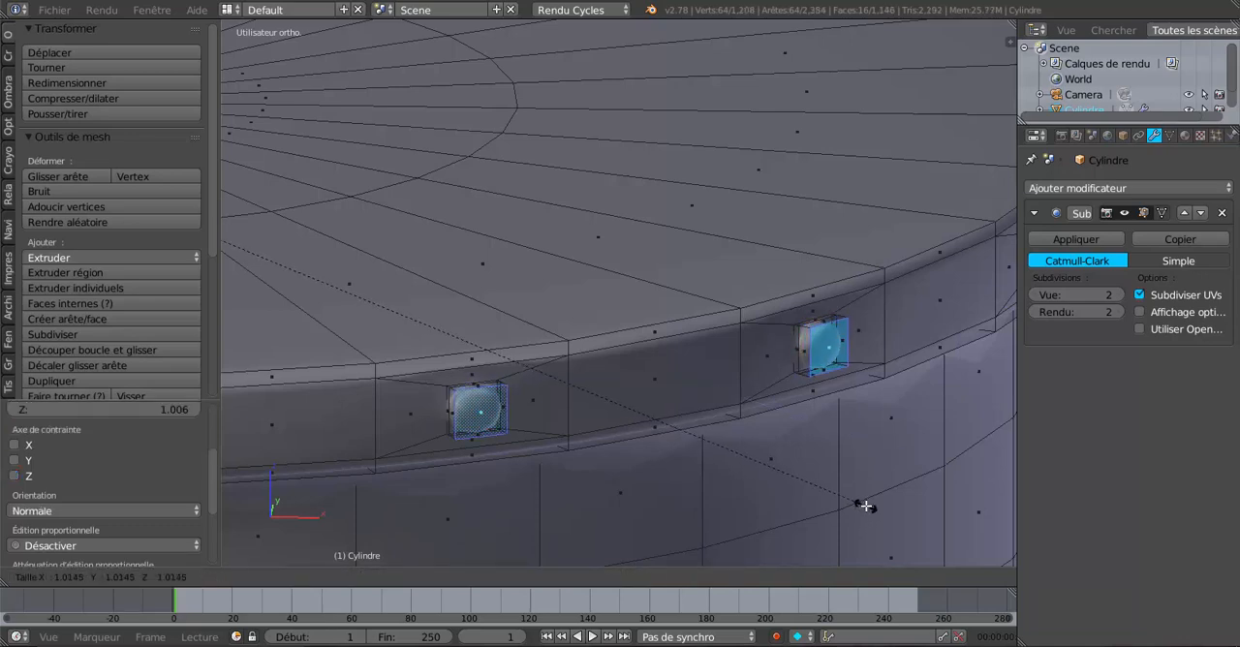
left_click(866, 506)
key("e")
key("s")
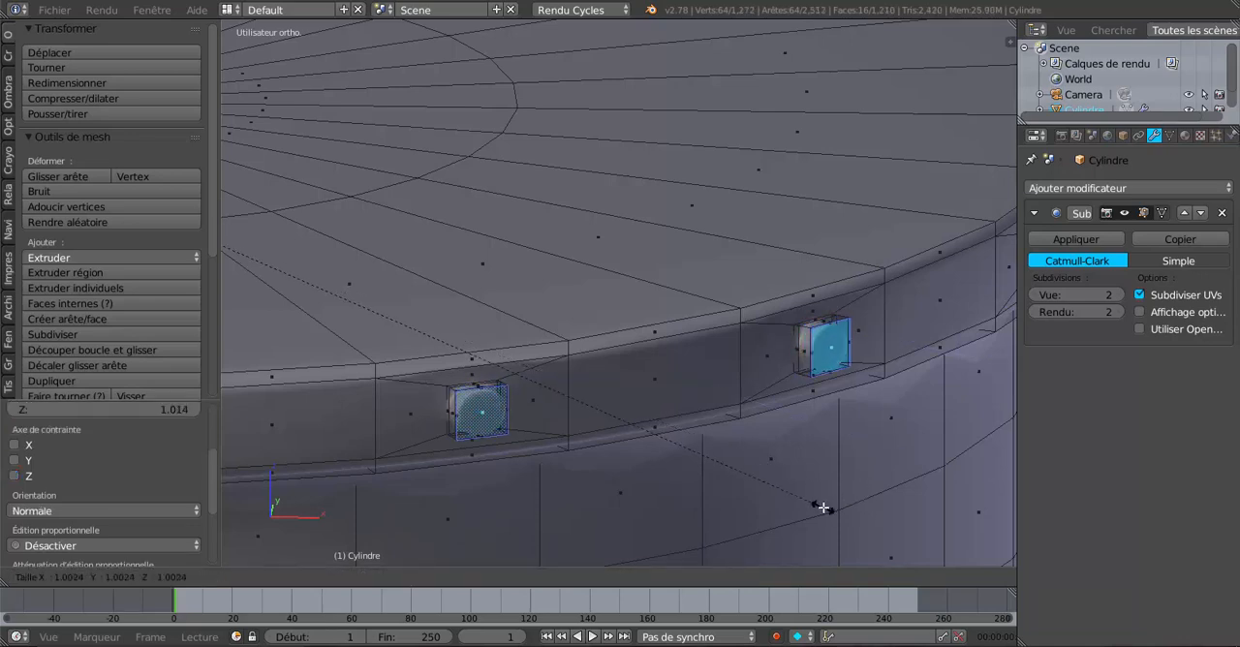
left_click(823, 507)
Step: Inspect the smoothed rivets around the rim in Object Mode
key("Tab")
scroll(822, 507, "down", 2)
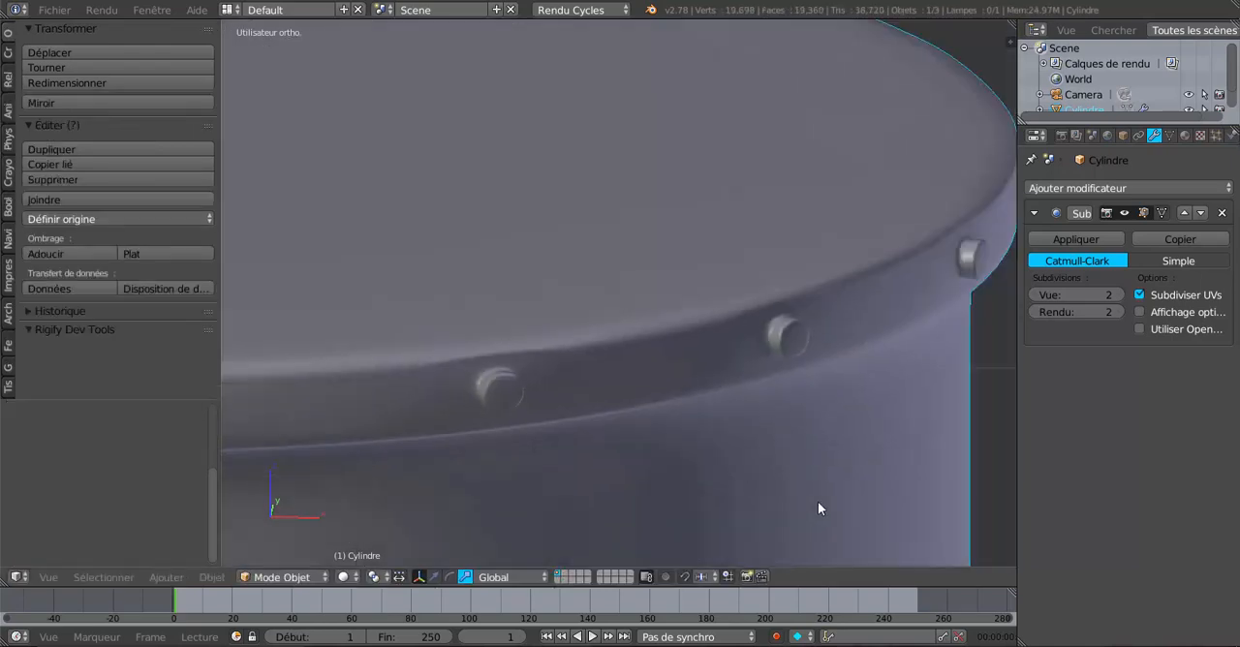
middle_click_drag(818, 501, 637, 450, "shift")
scroll(667, 465, "down", 5)
scroll(589, 473, "up", 3)
scroll(637, 450, "down", 2)
scroll(637, 451, "down", 3)
Step: Add a horizontal edge loop to the helmet wall just below the rim, slid to factor -0.757
key("Tab")
scroll(614, 382, "up", 6)
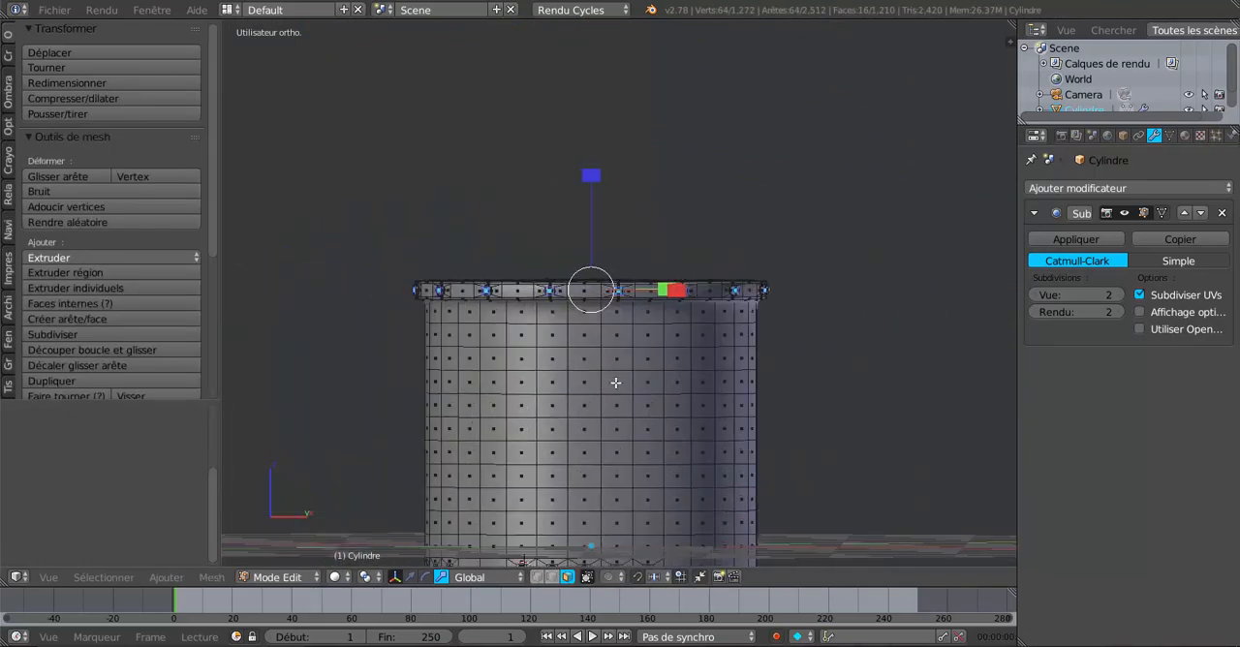
key("ctrl+r")
left_click(655, 344)
left_click(659, 347)
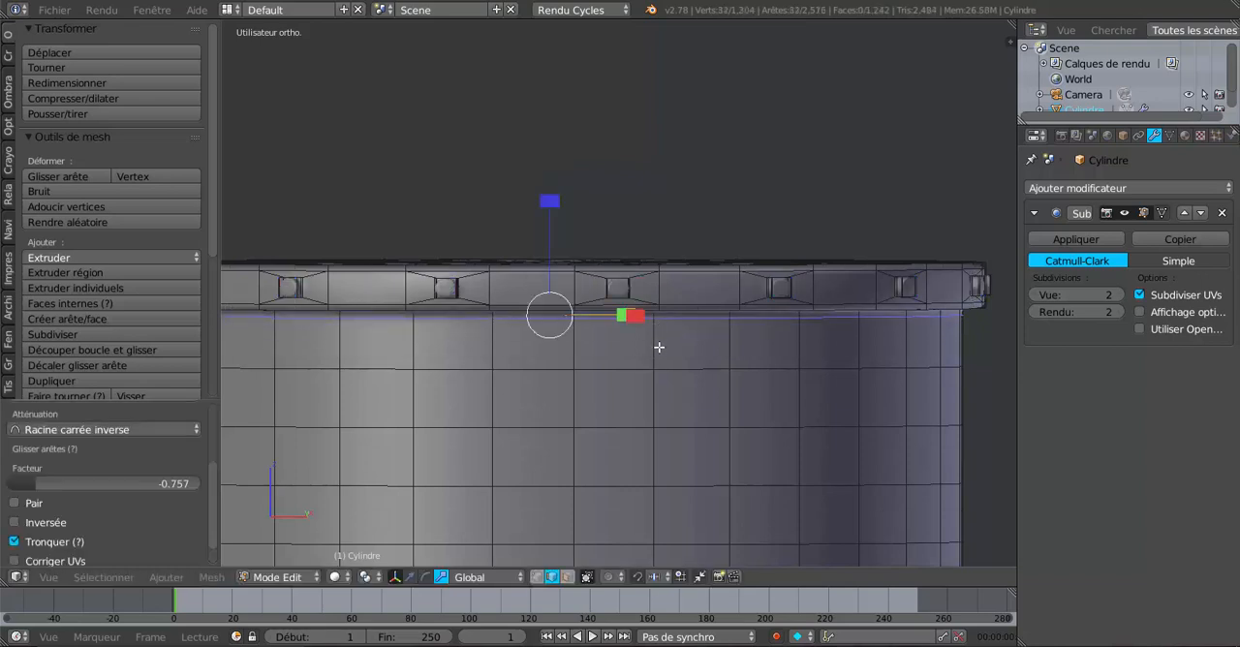
Step: Examine the whole helmet's shape and its rim-to-wall transition in Object Mode
scroll(658, 349, "down", 6)
key("Tab")
scroll(749, 405, "down", 1)
middle_click_drag(758, 408, 750, 427)
middle_click_drag(673, 450, 823, 372, "shift")
middle_click_drag(739, 374, 775, 397, "shift")
scroll(731, 420, "up", 2)
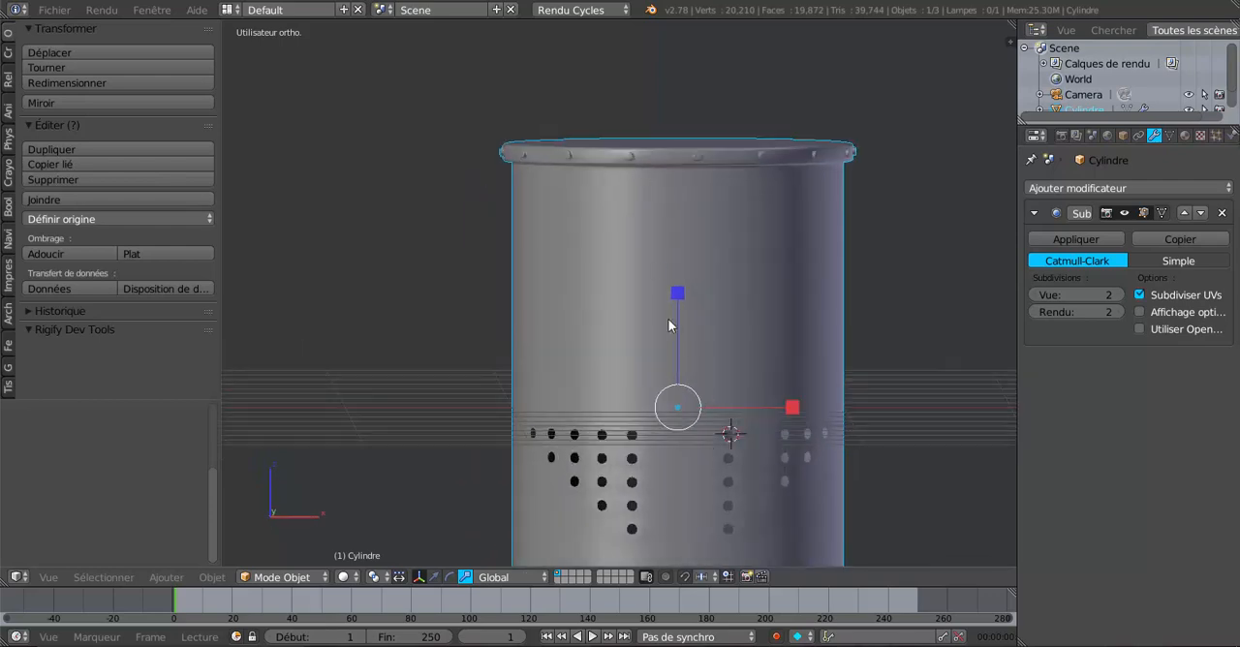
Step: In face selection mode, select a vertical strip of front faces below the rim, two columns wide and seven rows high
key("Tab")
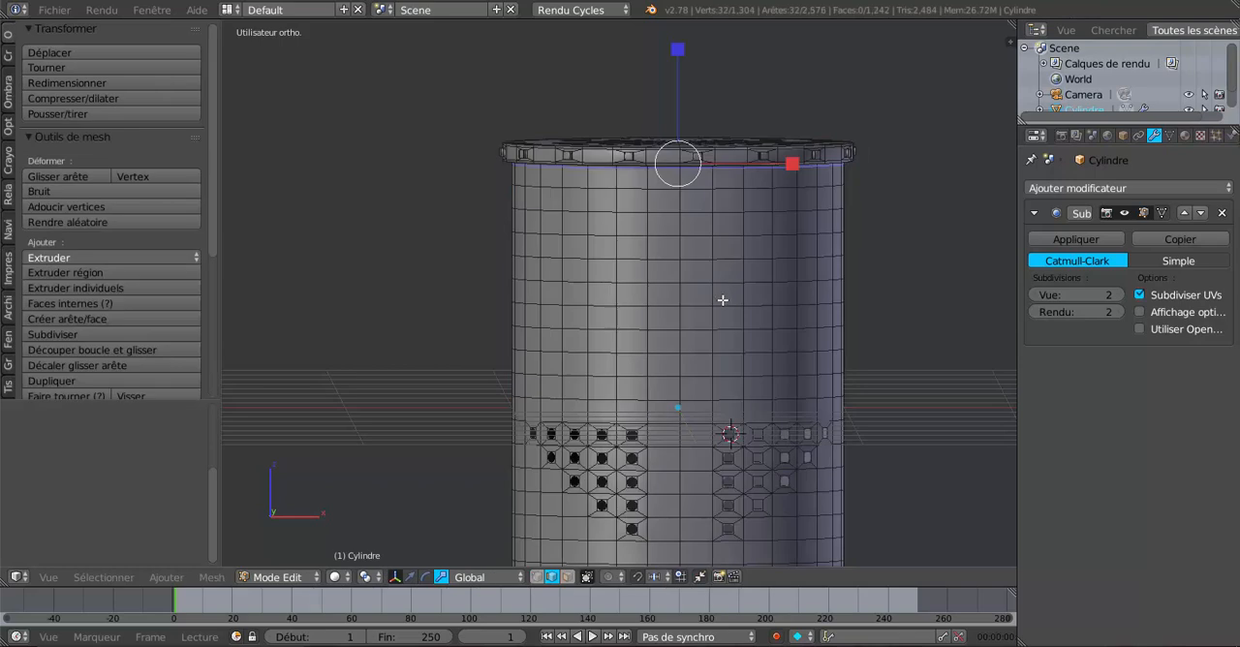
middle_click_drag(719, 340, 721, 335)
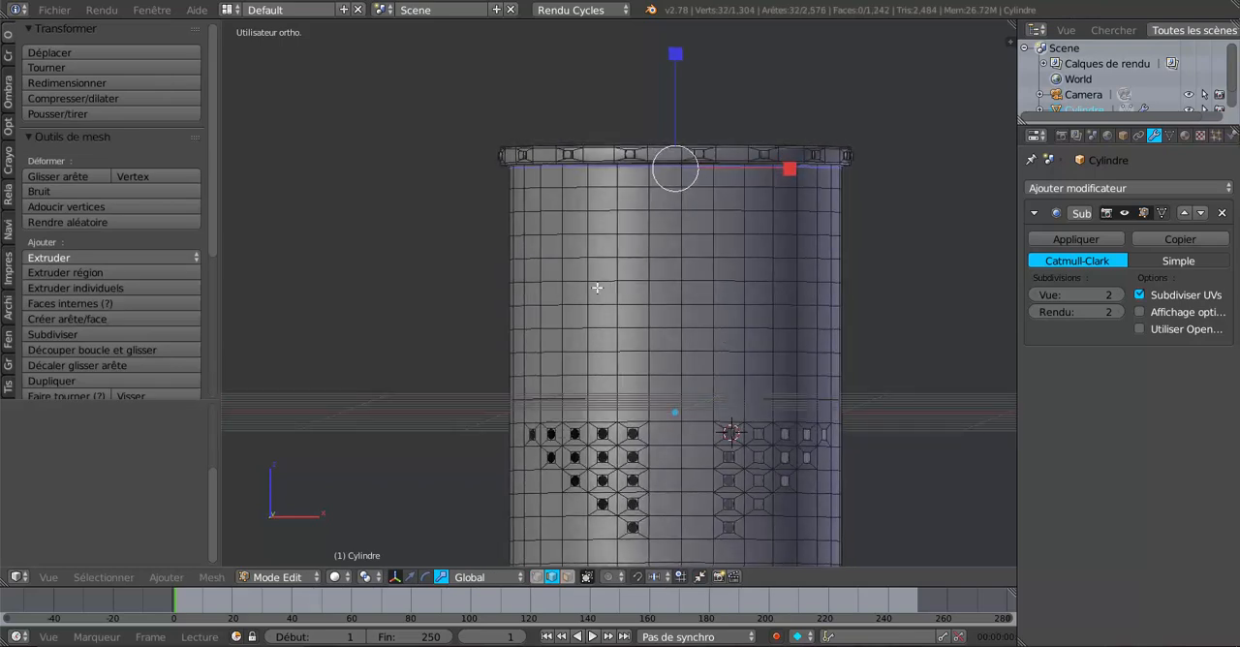
scroll(676, 474, "down", 2)
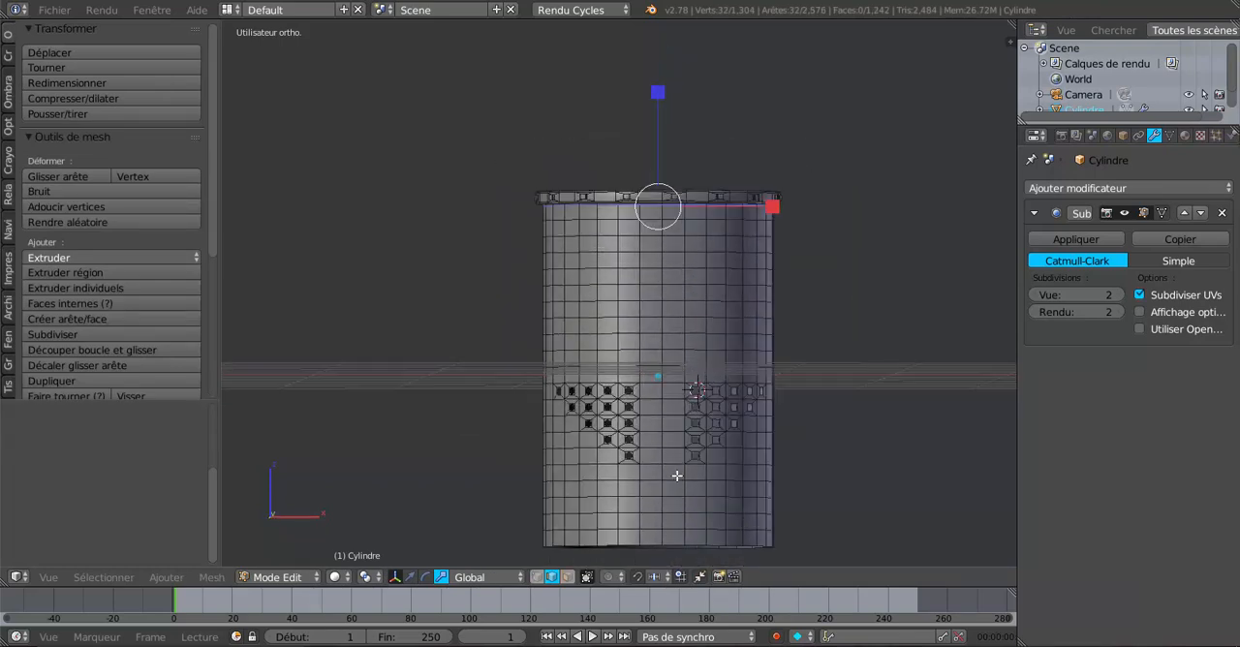
middle_click_drag(676, 475, 671, 431, "shift")
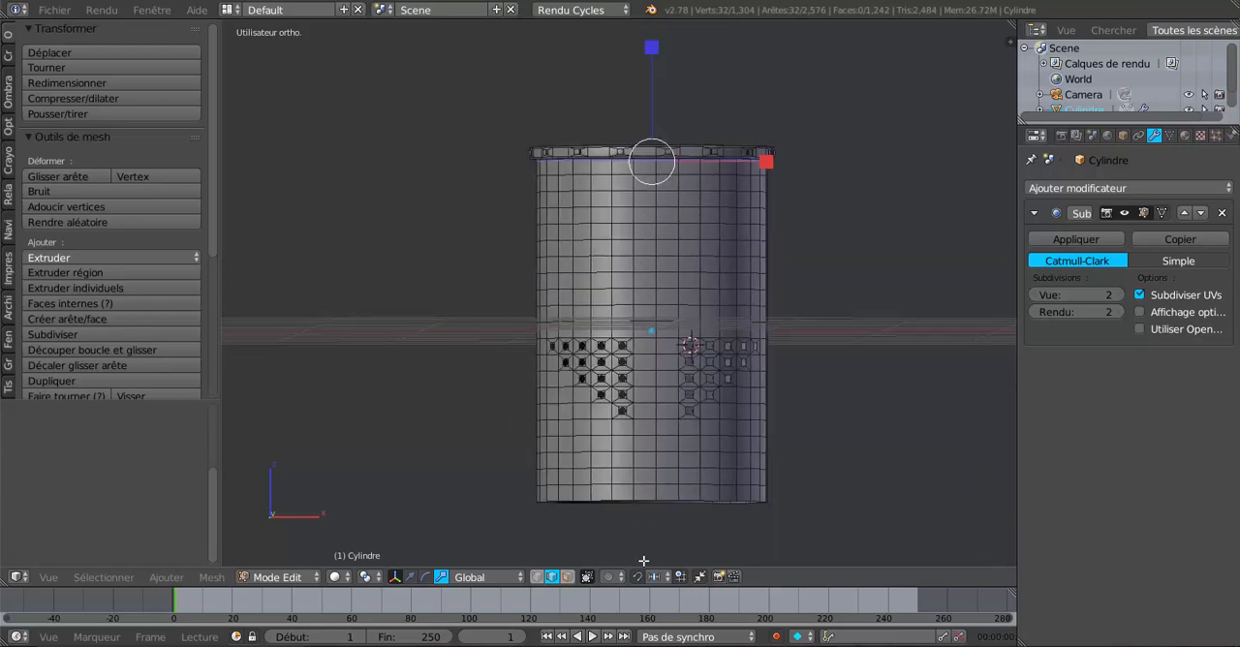
left_click(567, 576)
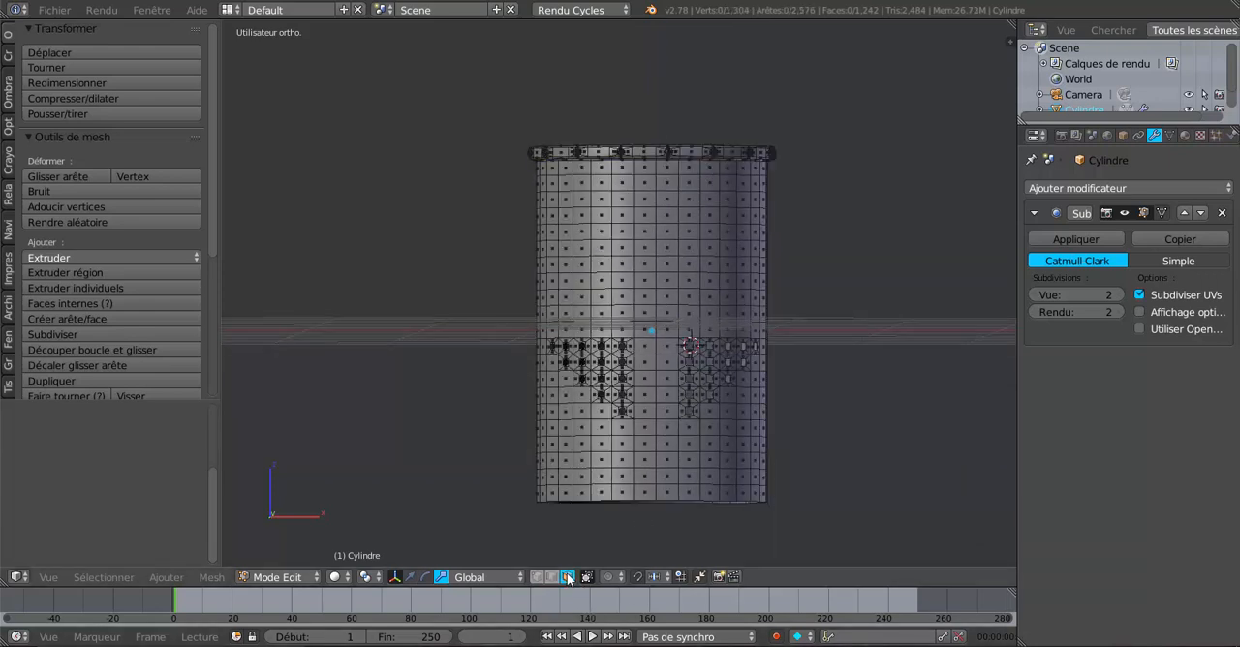
right_click(648, 202)
right_click(666, 201, "shift")
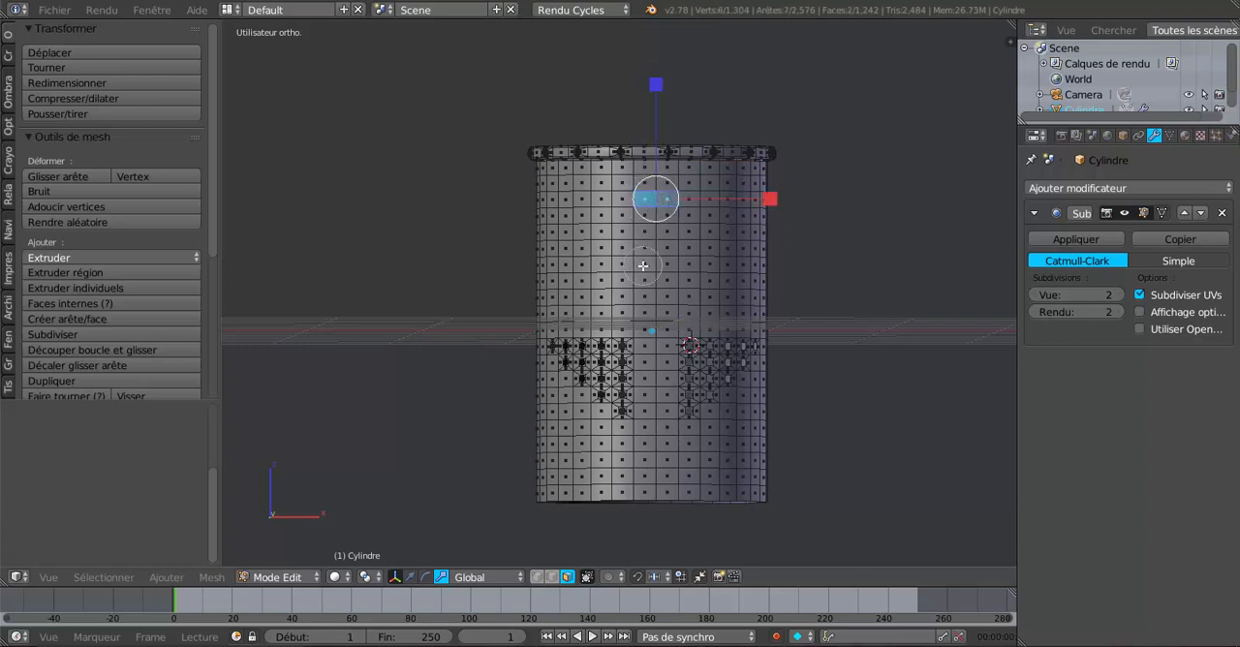
left_click_drag(657, 200, 659, 443)
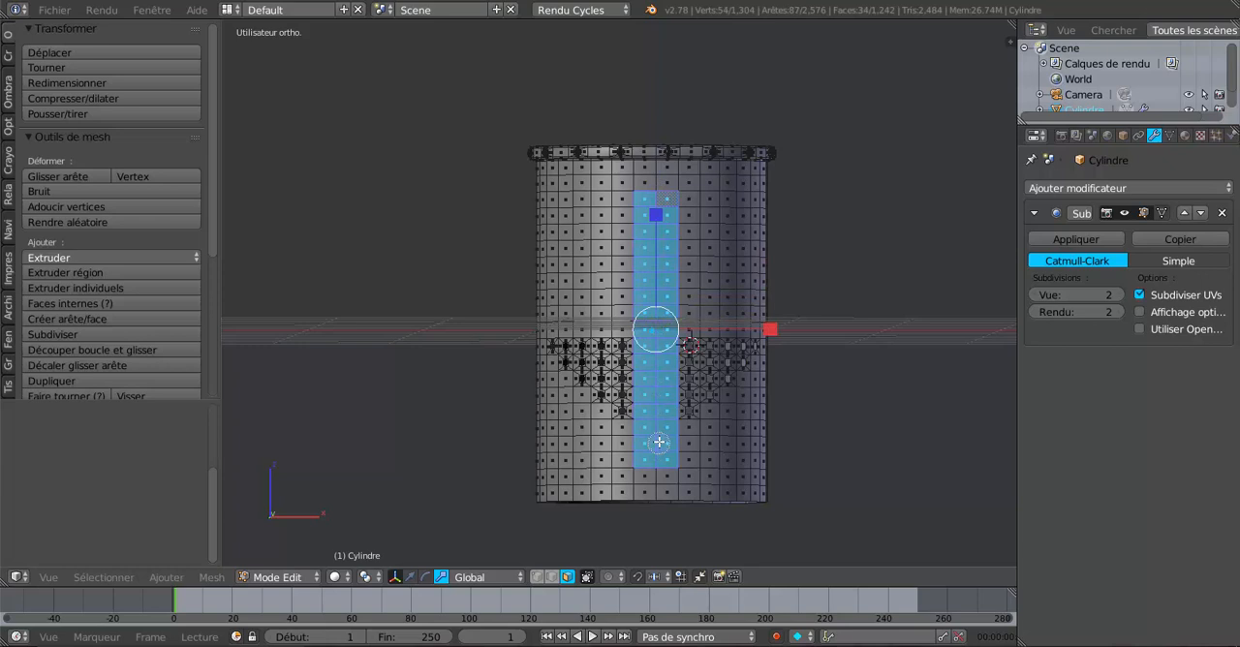
mouse_move(640, 451)
middle_mouse_down()
mouse_move(688, 468)
mouse_move(656, 437)
mouse_move(673, 433)
mouse_move(654, 433)
mouse_move(654, 329)
middle_mouse_up()
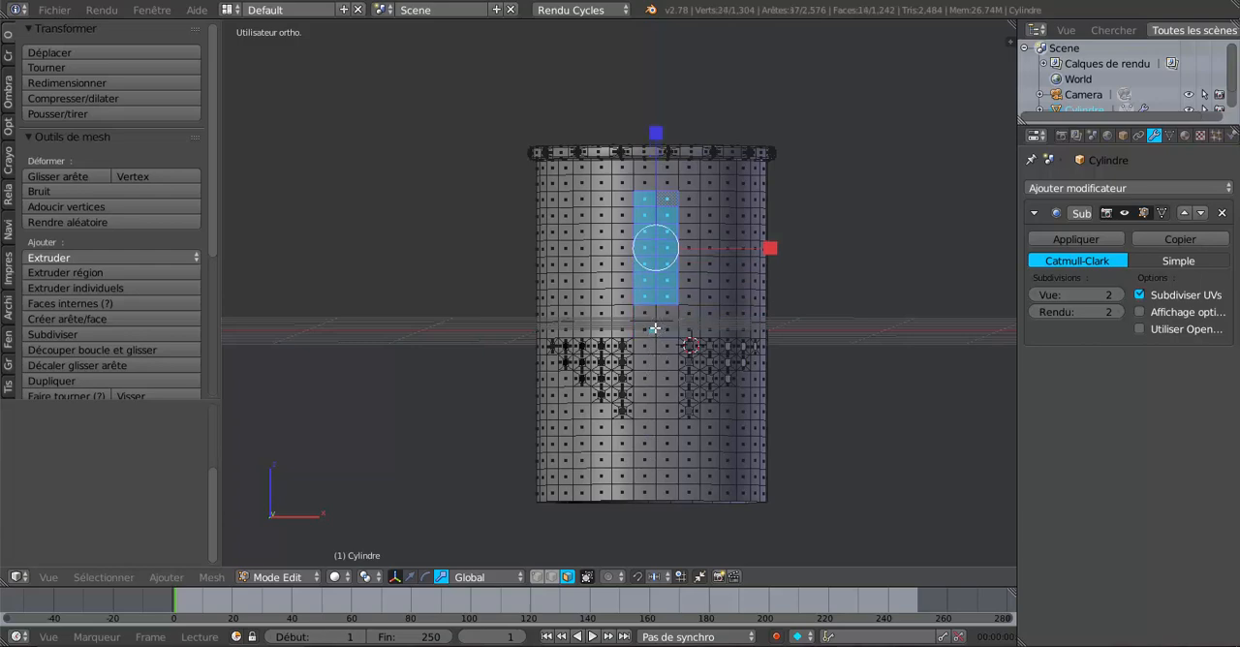
Step: Extrude the selected front face strip and move it slightly outward from the helmet wall along the Y axis
middle_click_drag(655, 151, 643, 306)
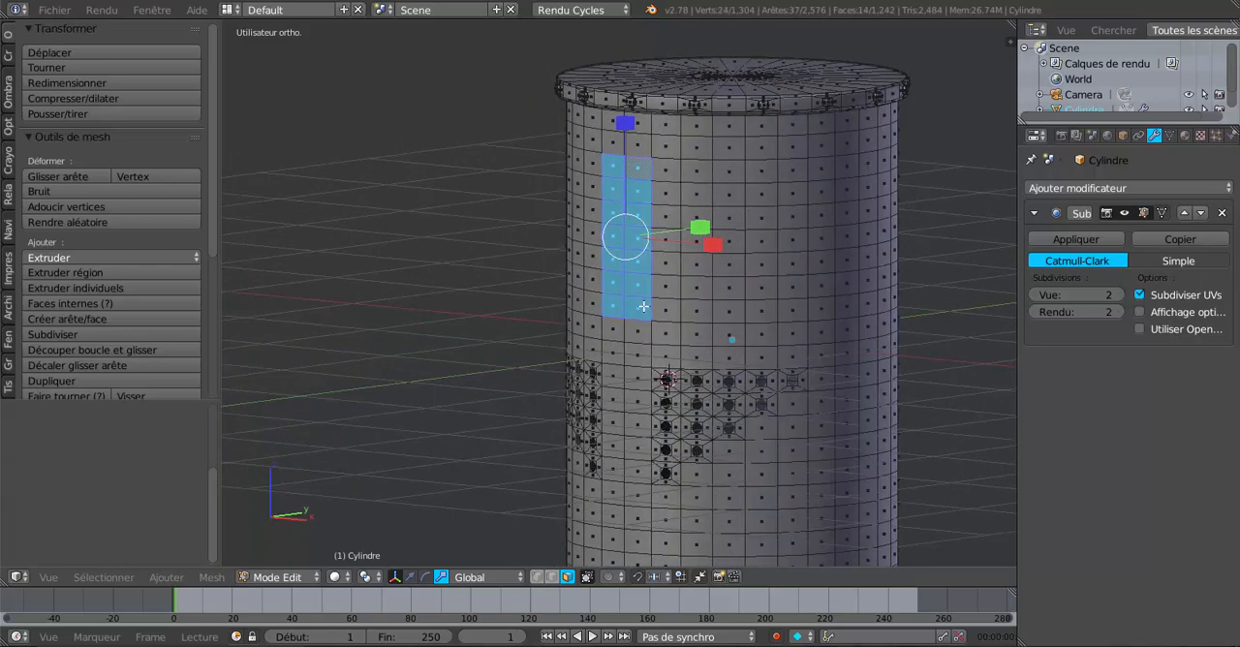
key("e")
right_click(665, 291)
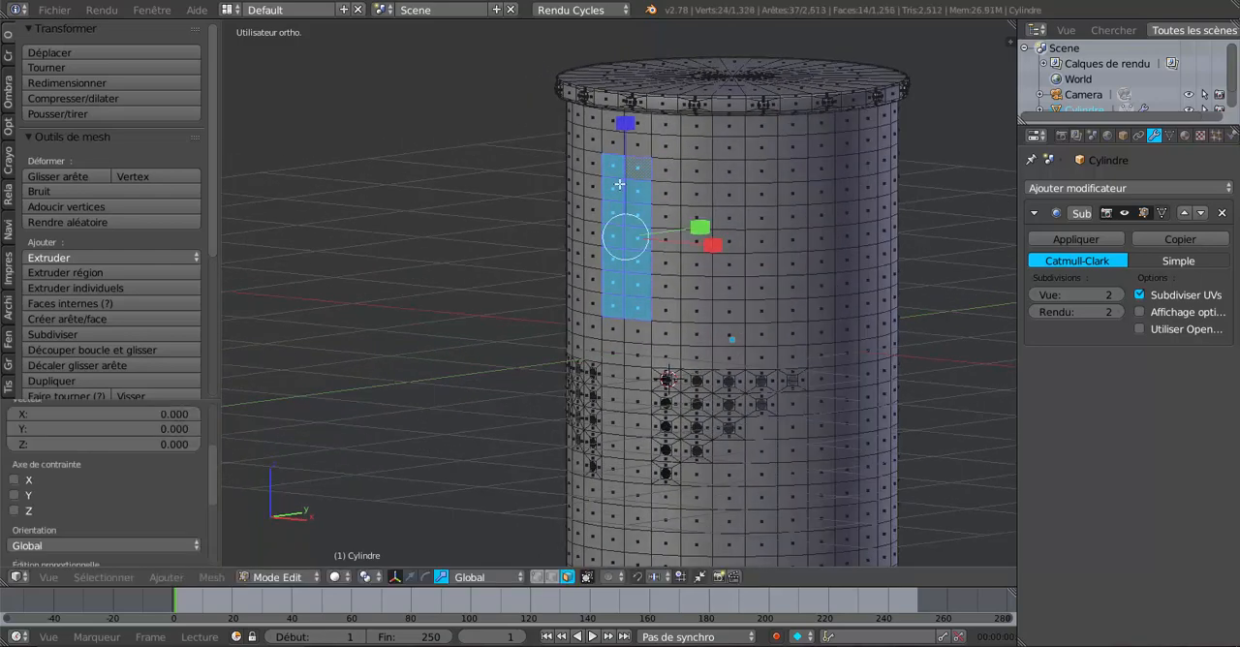
left_click(411, 577)
middle_click_drag(495, 471, 572, 358)
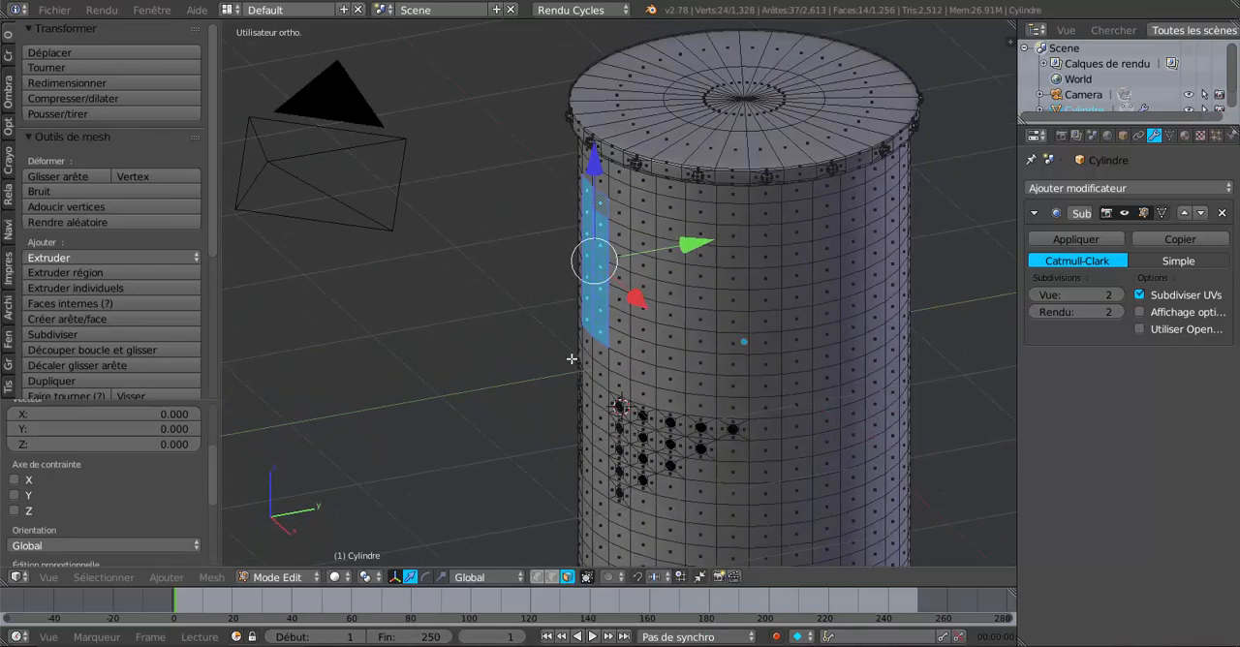
left_click_drag(693, 245, 684, 252)
middle_click_drag(536, 342, 595, 325)
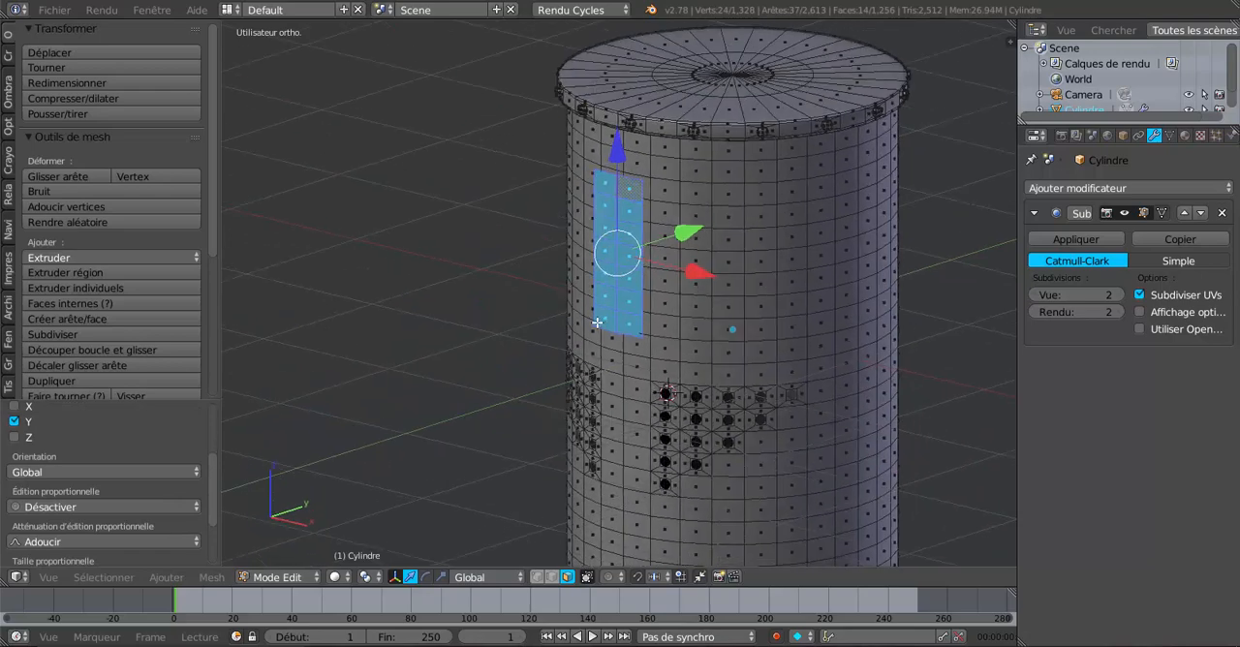
Step: Separate the selected front strip of the helmet into its own mesh object
scroll(606, 317, "up", 3)
scroll(764, 281, "down", 5)
scroll(778, 400, "up", 1)
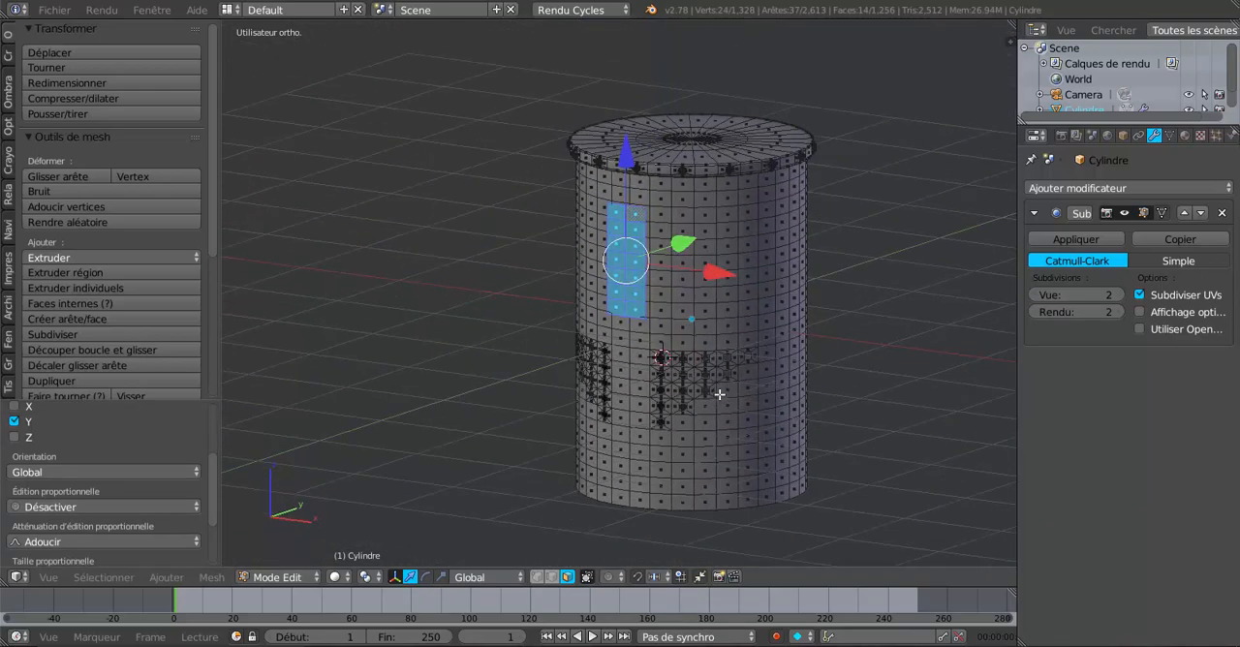
scroll(720, 363, "up", 2)
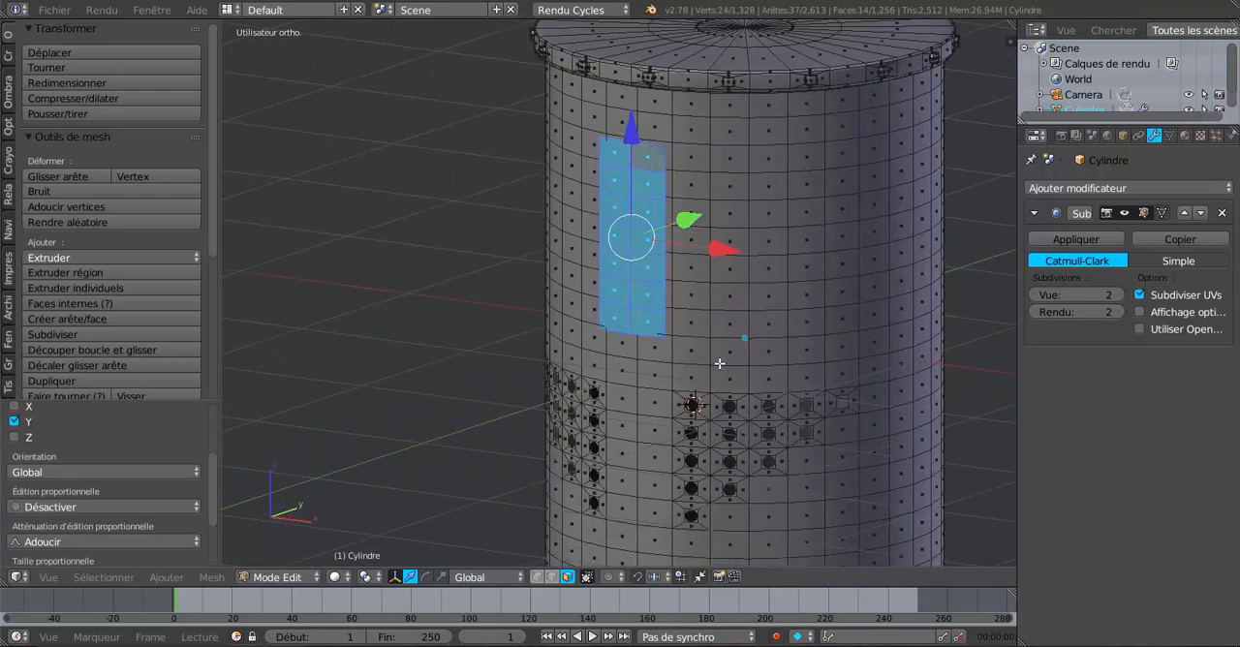
key("p")
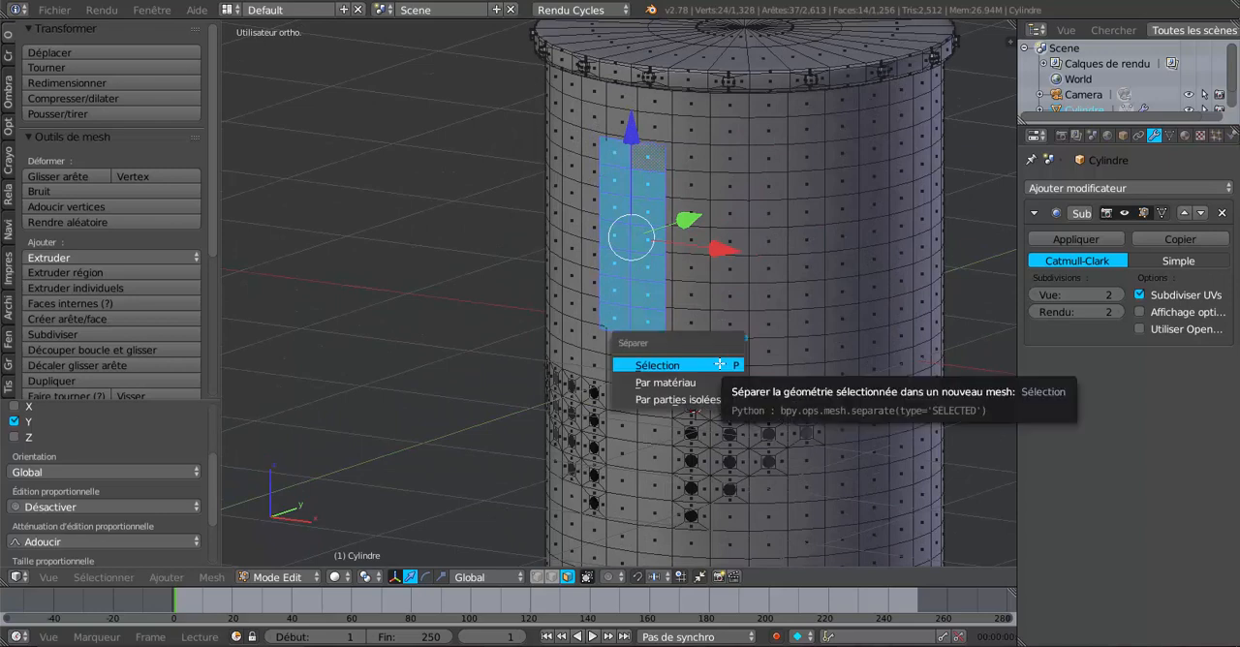
left_click(721, 366)
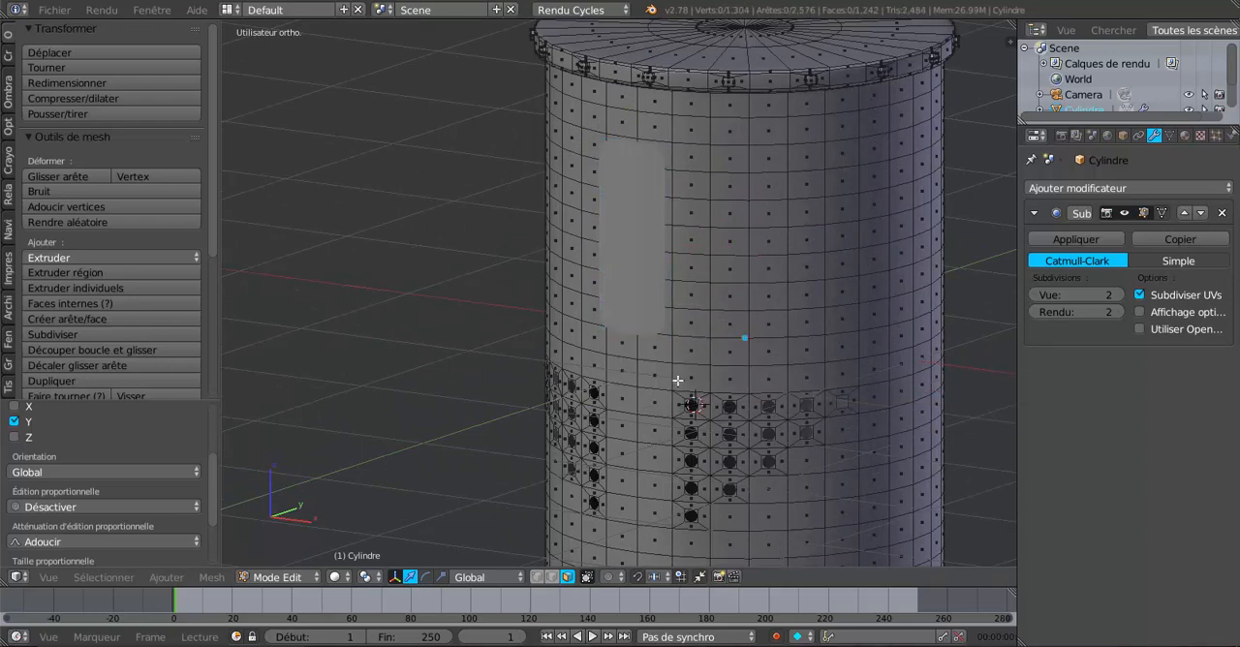
Step: Set the viewport subdivision level to 1 on the helmet and to 0 on the separated front strip
left_click(1036, 295)
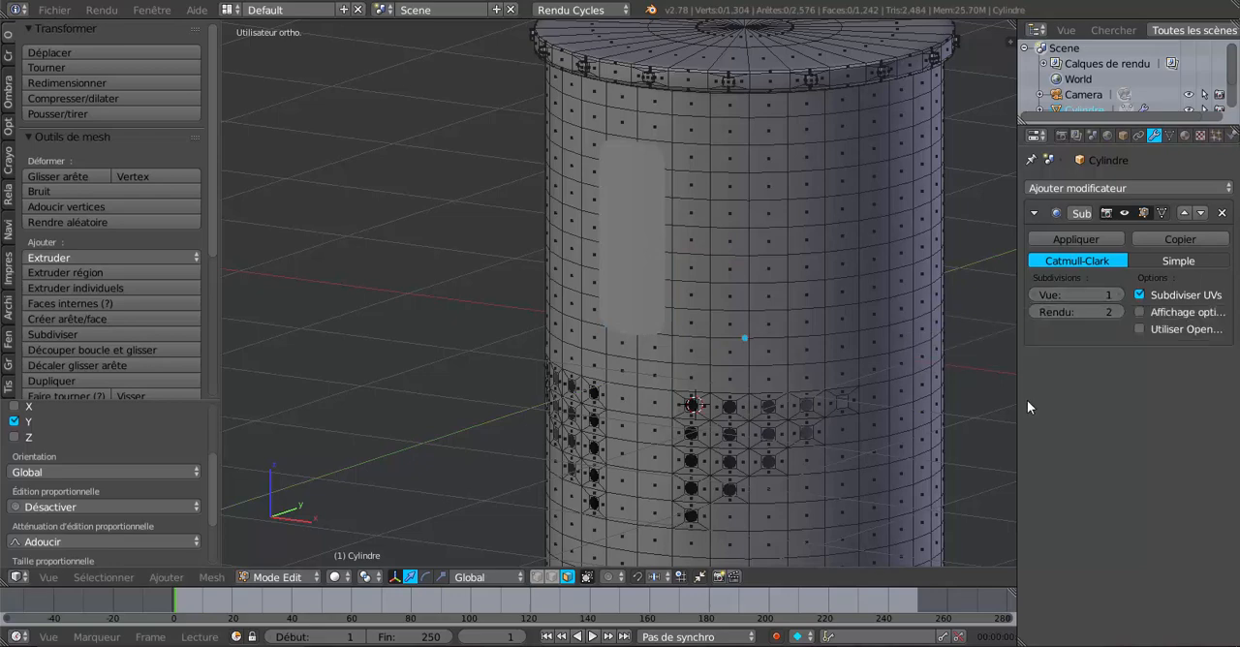
key("Tab")
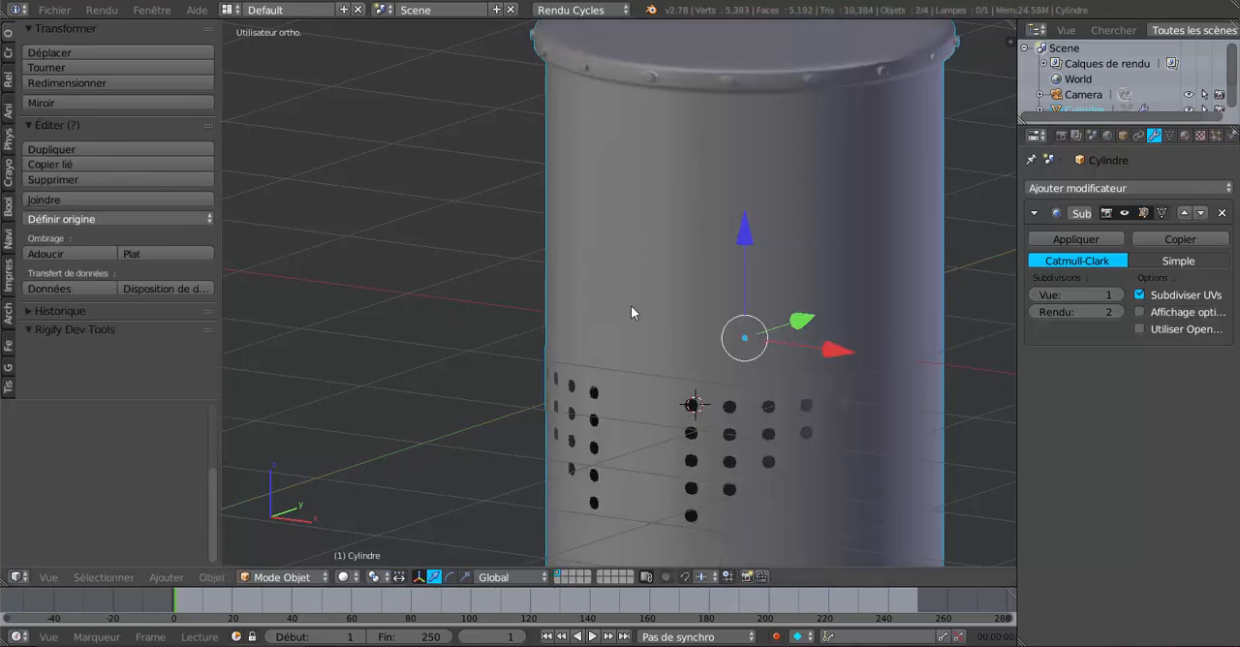
right_click(637, 284)
middle_click_drag(633, 392, 568, 383)
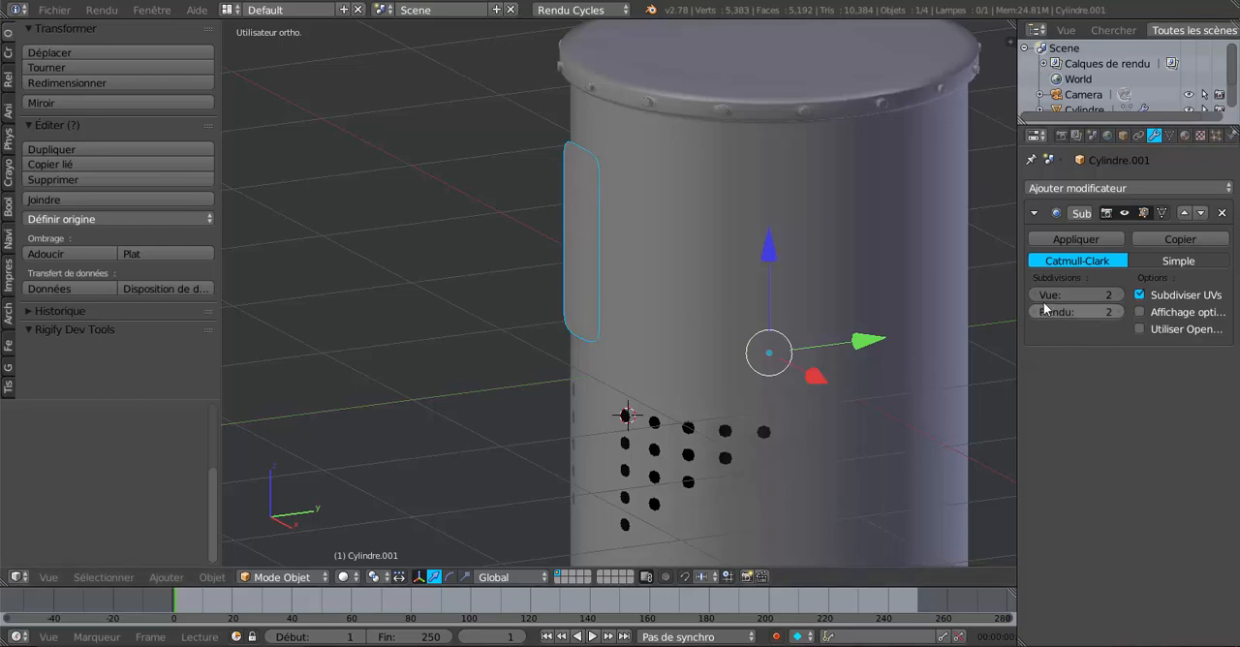
left_click_drag(1075, 295, 1051, 295)
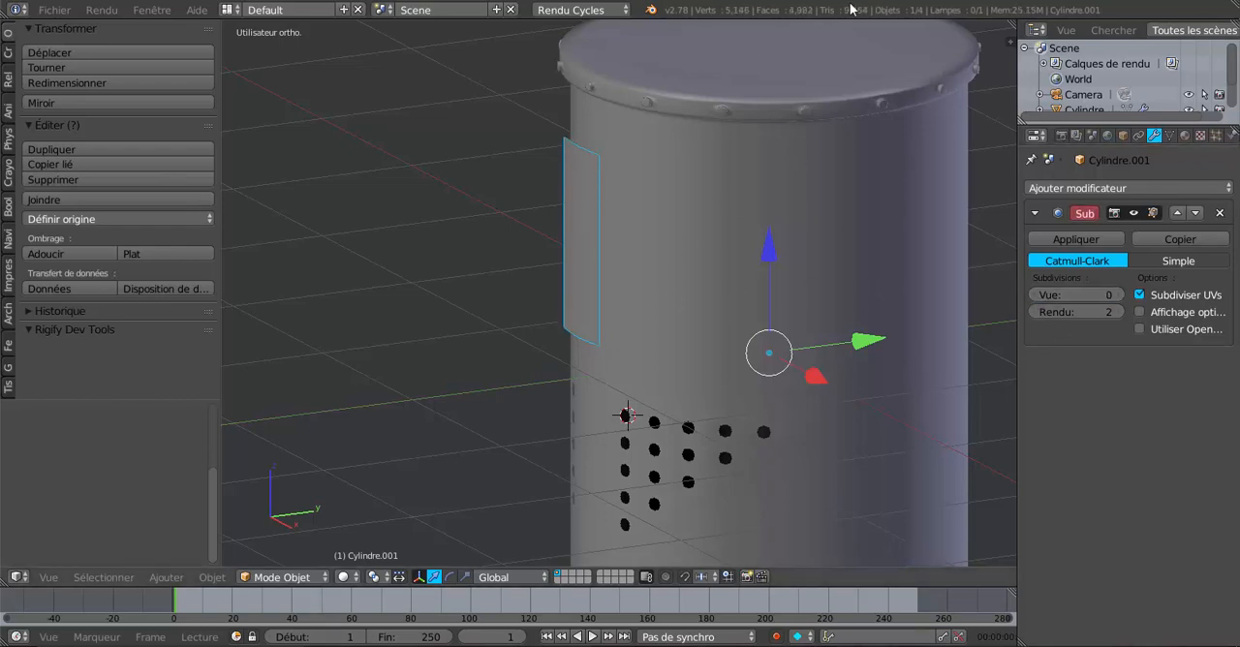
Step: In Edit Mode on the strip, select its vertical centre edges and dissolve them, leaving a single column of faces
scroll(800, 262, "down", 4)
middle_click_drag(691, 320, 689, 354)
scroll(644, 266, "up", 2)
key("Tab")
scroll(686, 281, "up", 1)
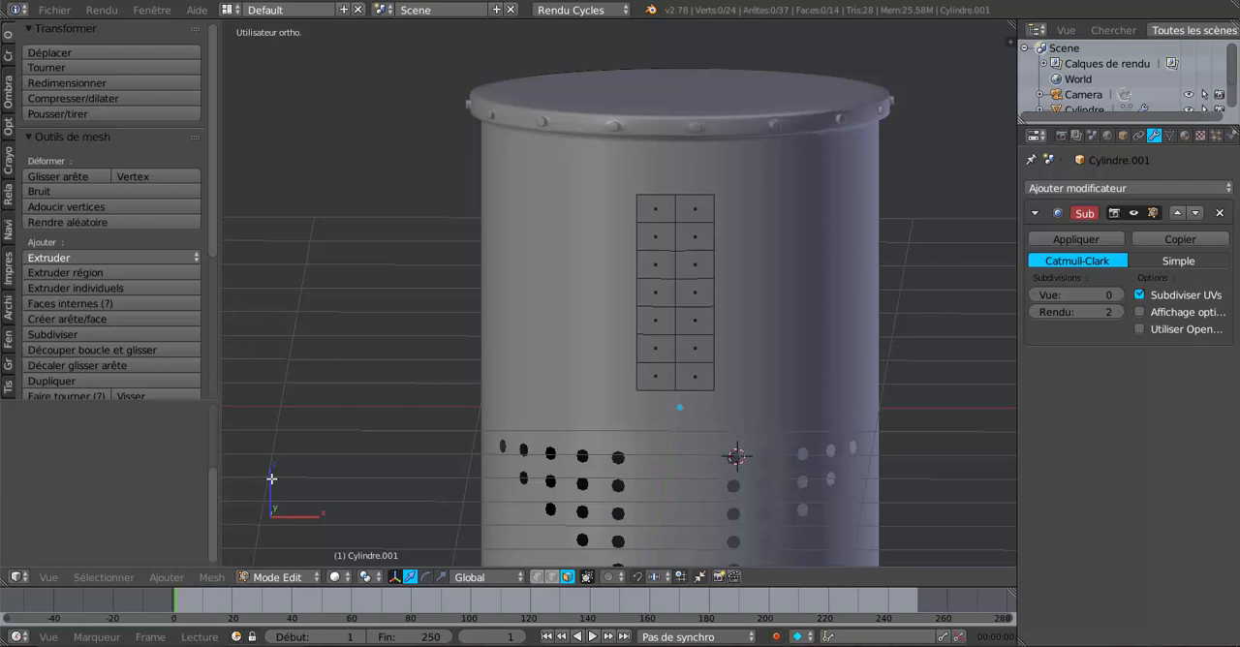
key("Tab")
key("Tab")
key("Tab")
key("Tab")
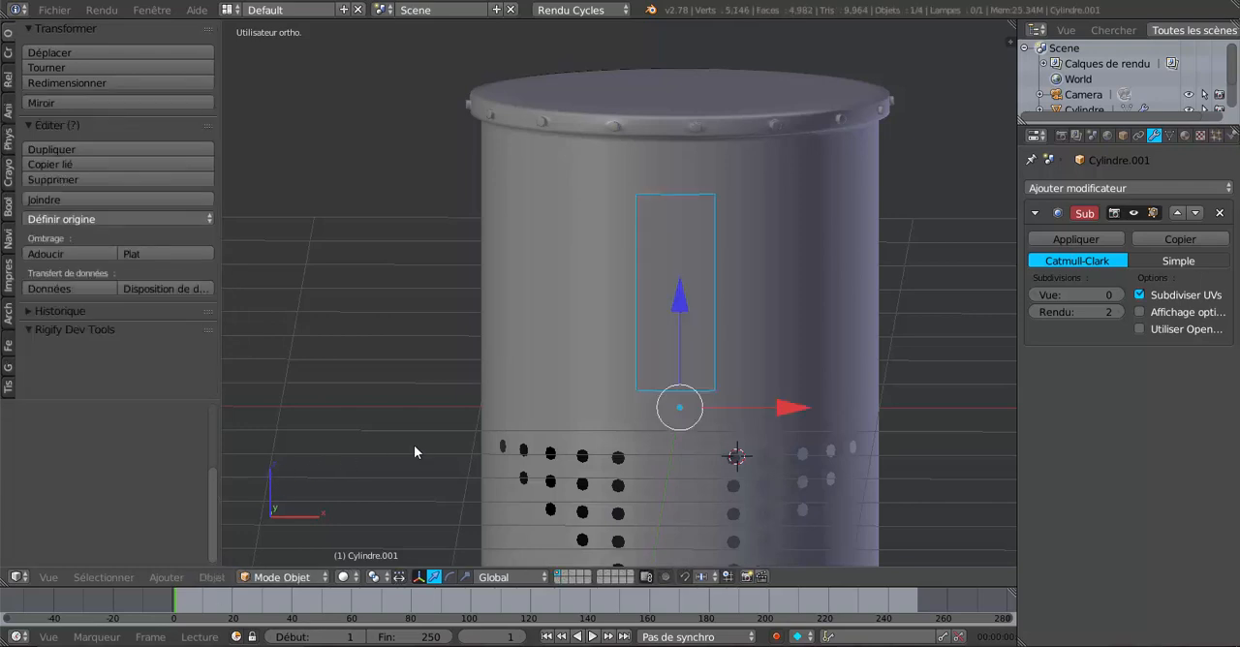
scroll(630, 365, "up", 1)
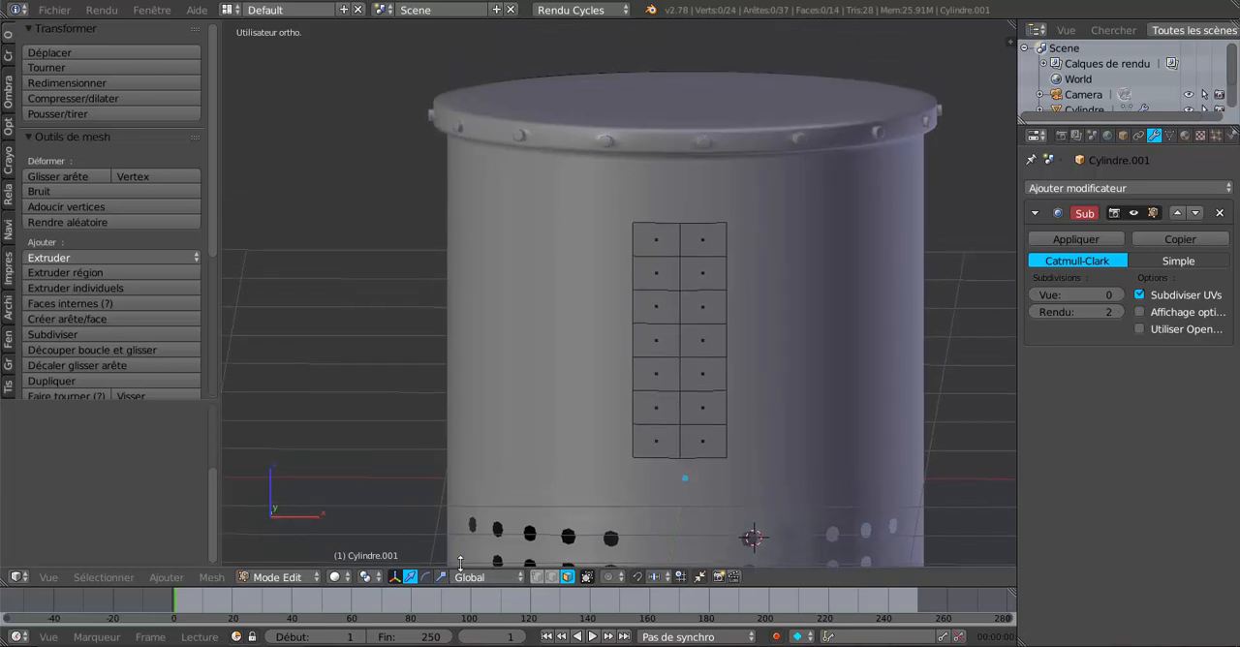
left_click(551, 576)
left_click(679, 358, "alt")
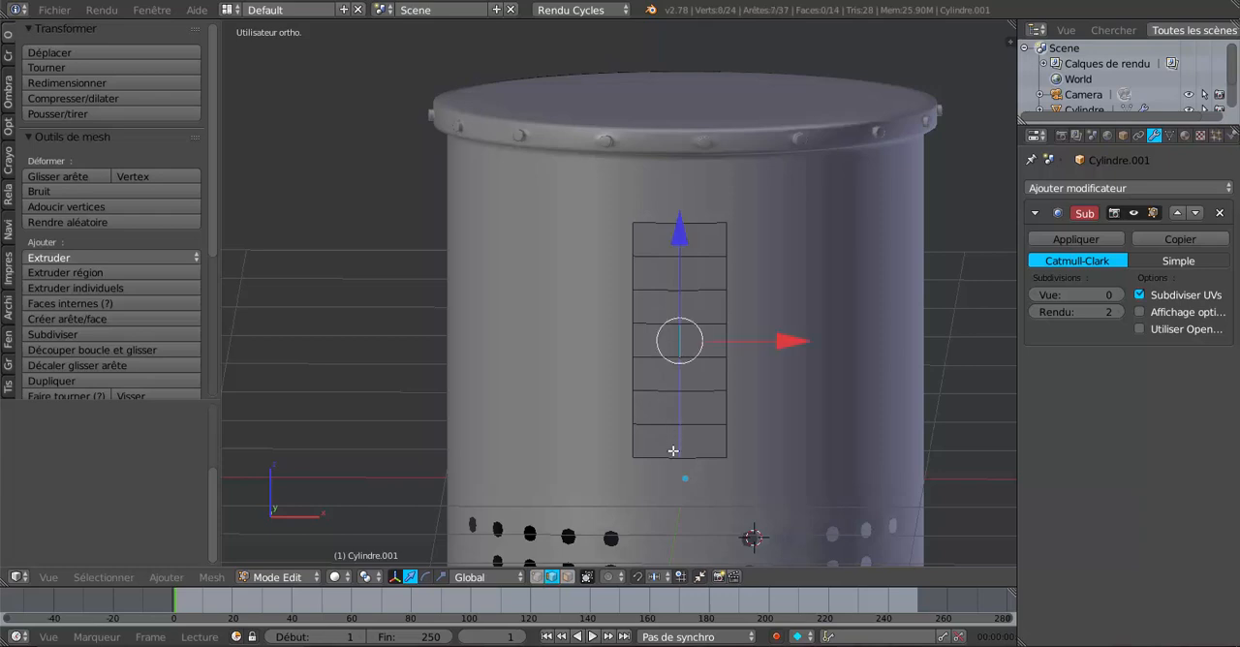
key("x")
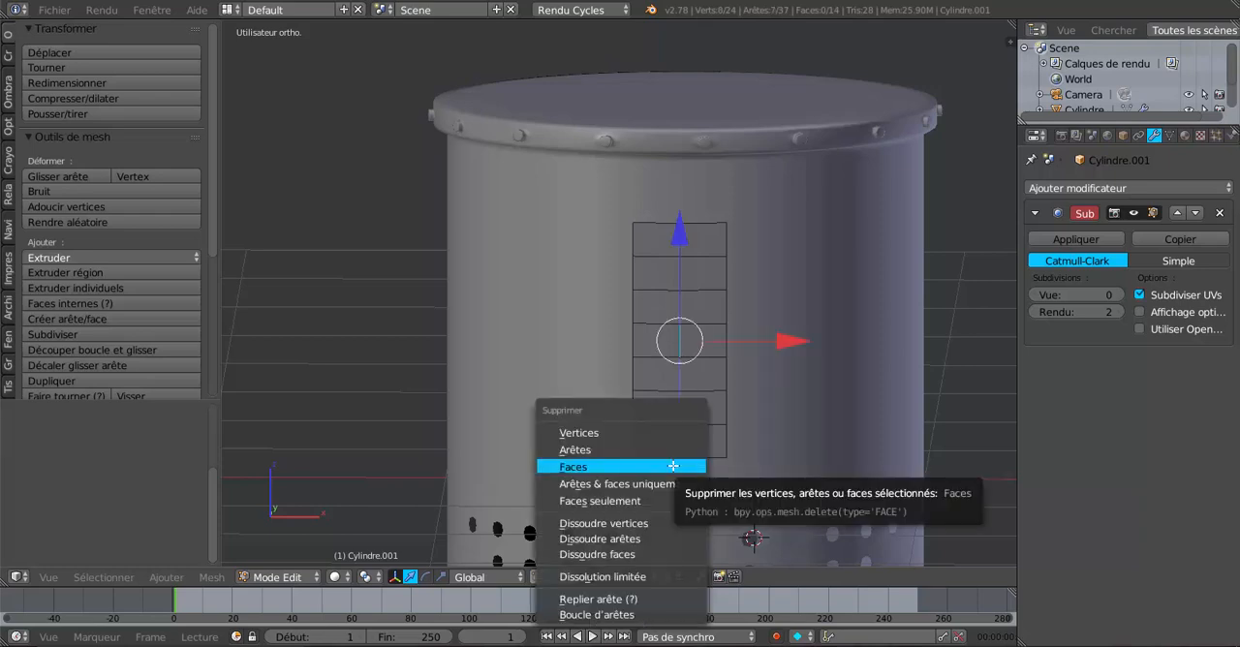
left_click(664, 540)
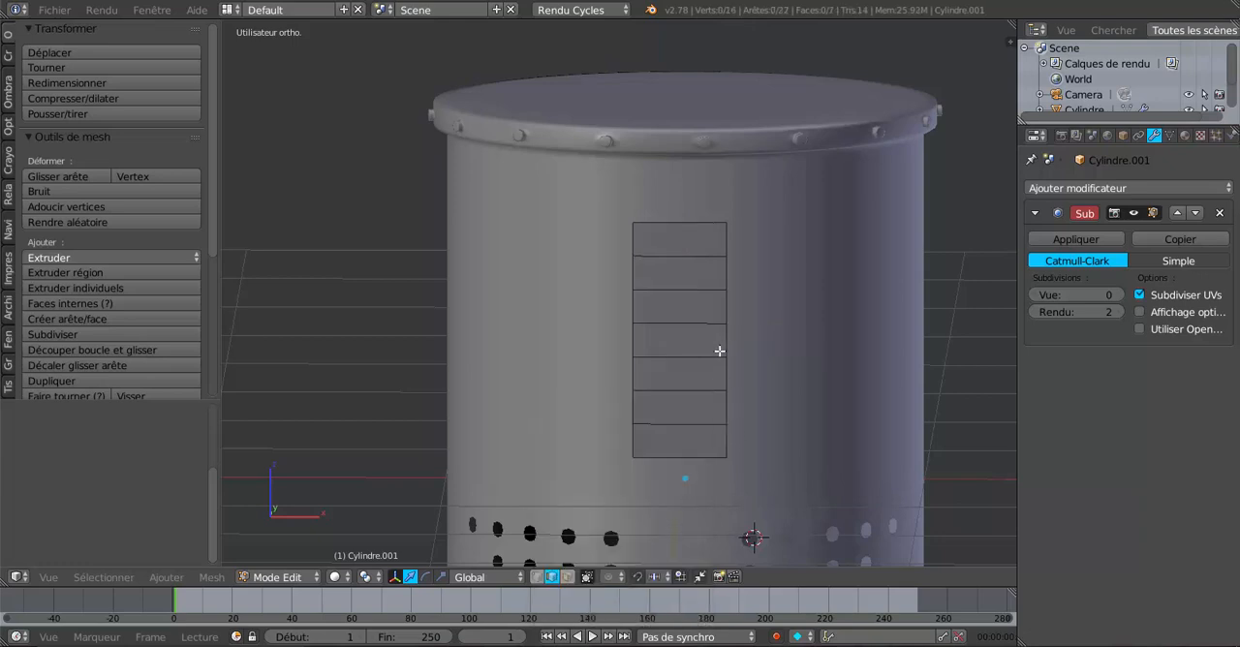
Step: Select the whole strip and scale it along X to a little over half its width
key("a")
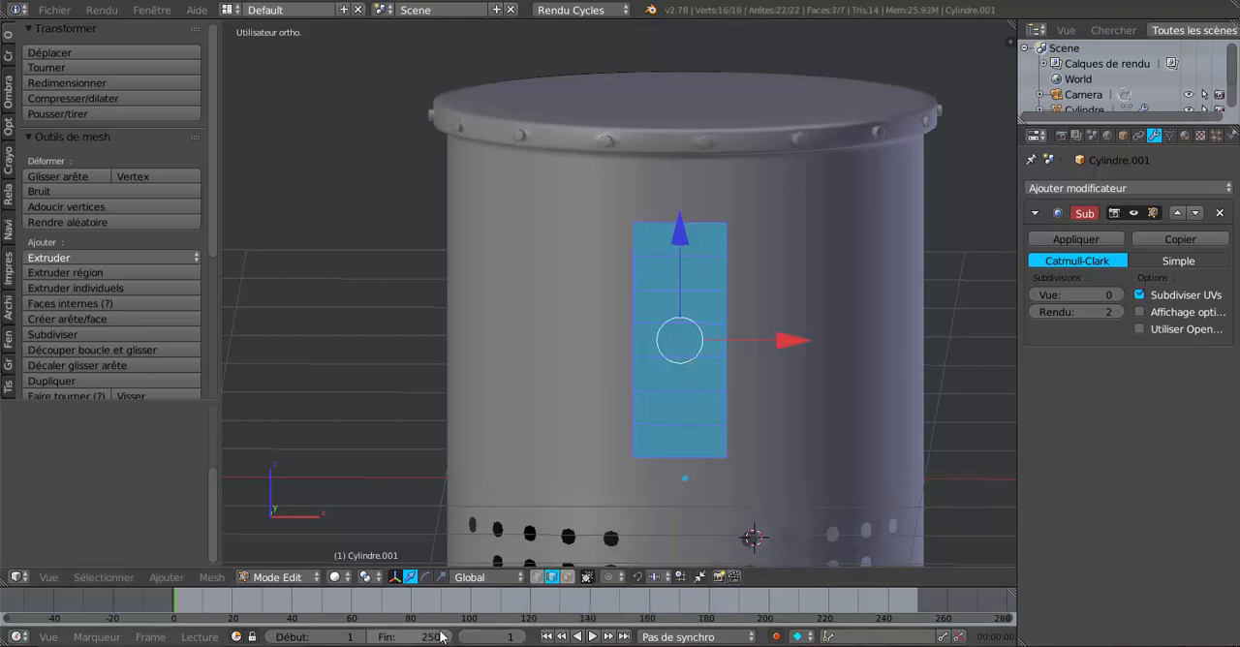
key("s")
key("x")
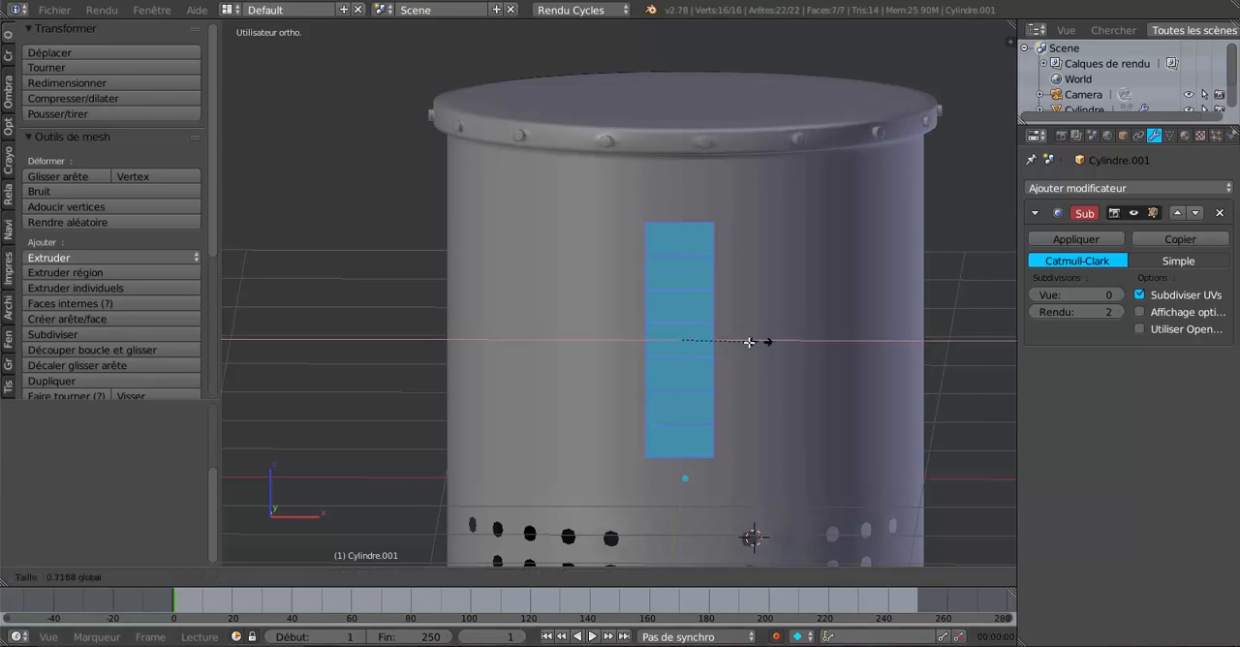
left_click(739, 342)
scroll(741, 341, "down", 6)
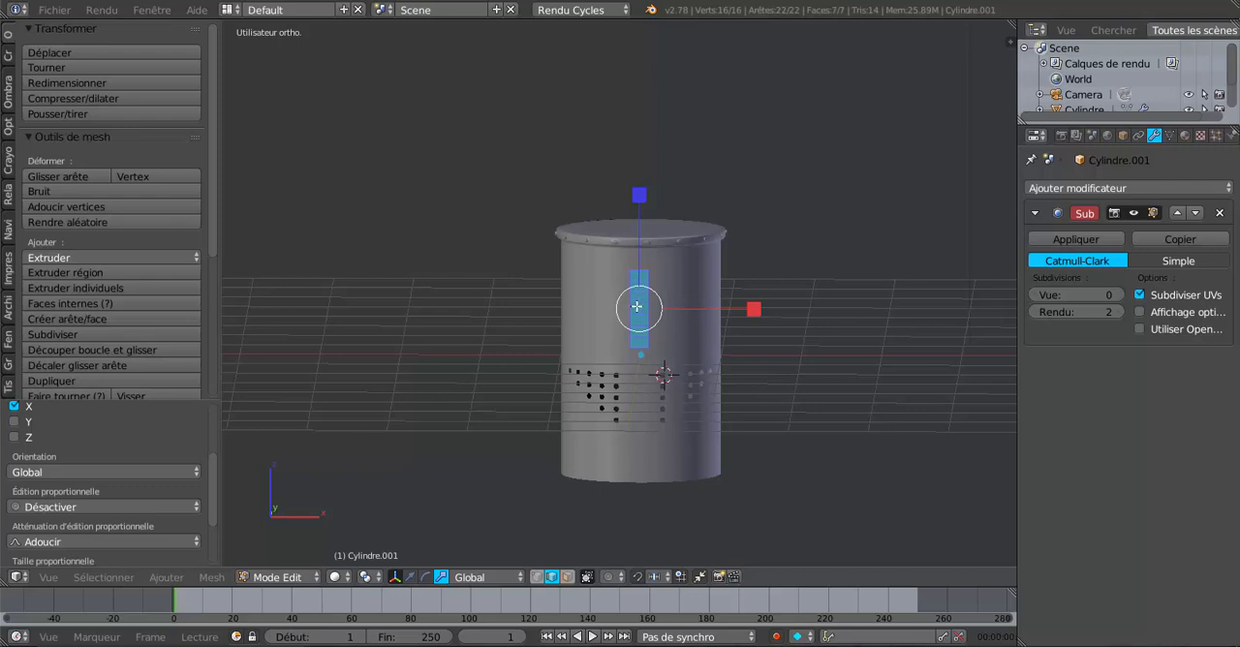
scroll(644, 452, "up", 5)
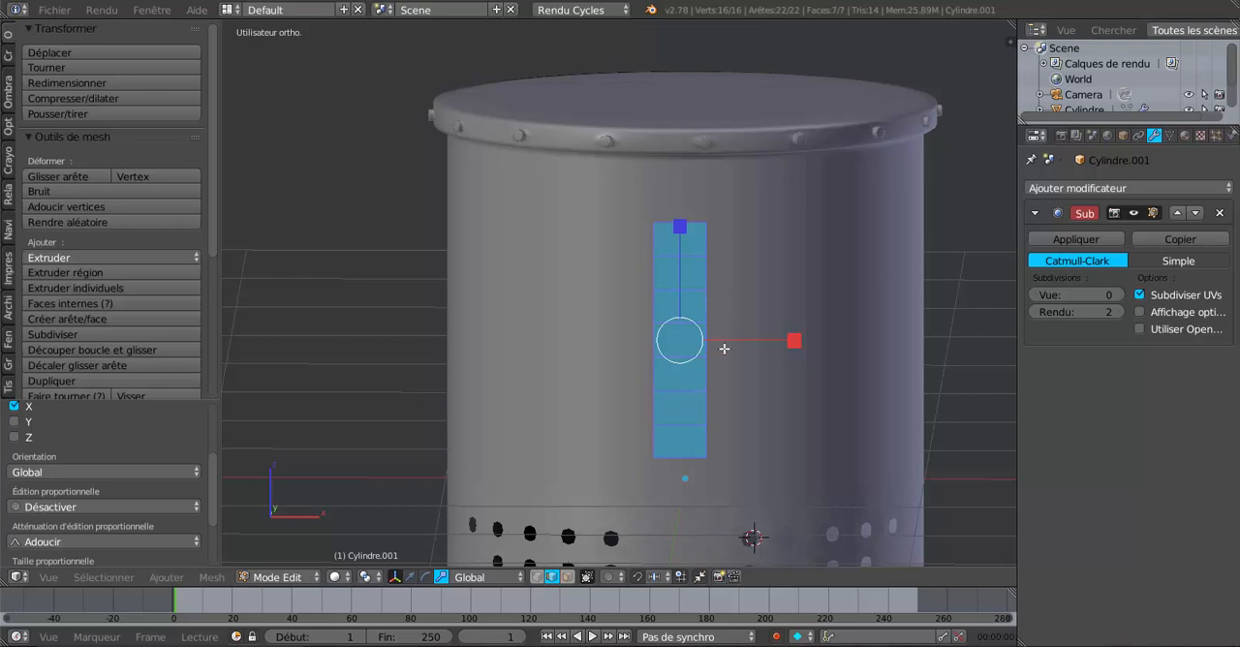
Step: Extrude the strip's top edge and raise it along Z until it covers the height of the riveted rim
scroll(712, 388, "down", 2)
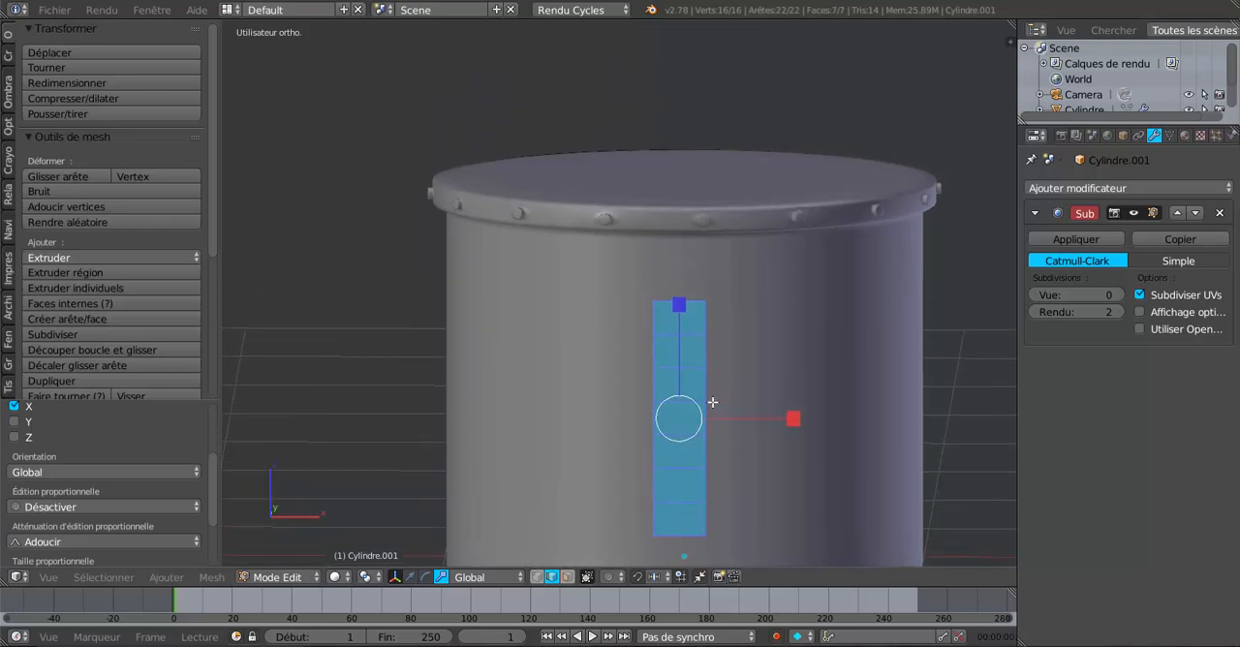
scroll(713, 402, "up", 5)
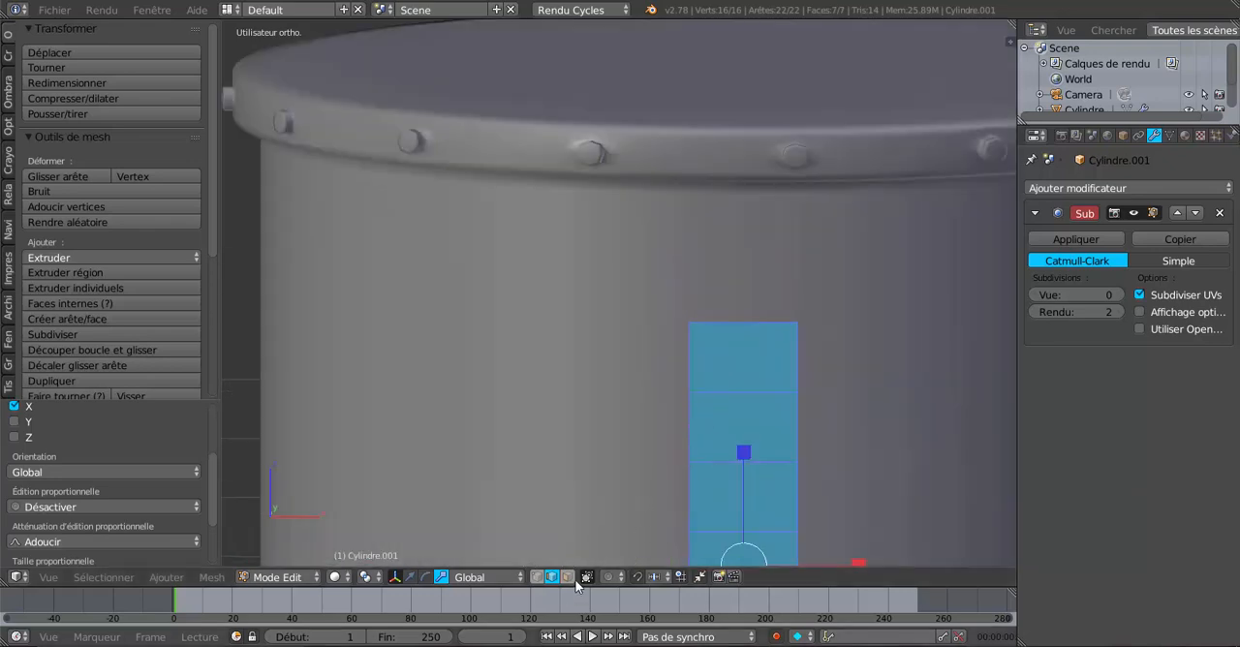
left_click(747, 333)
scroll(748, 333, "down", 5)
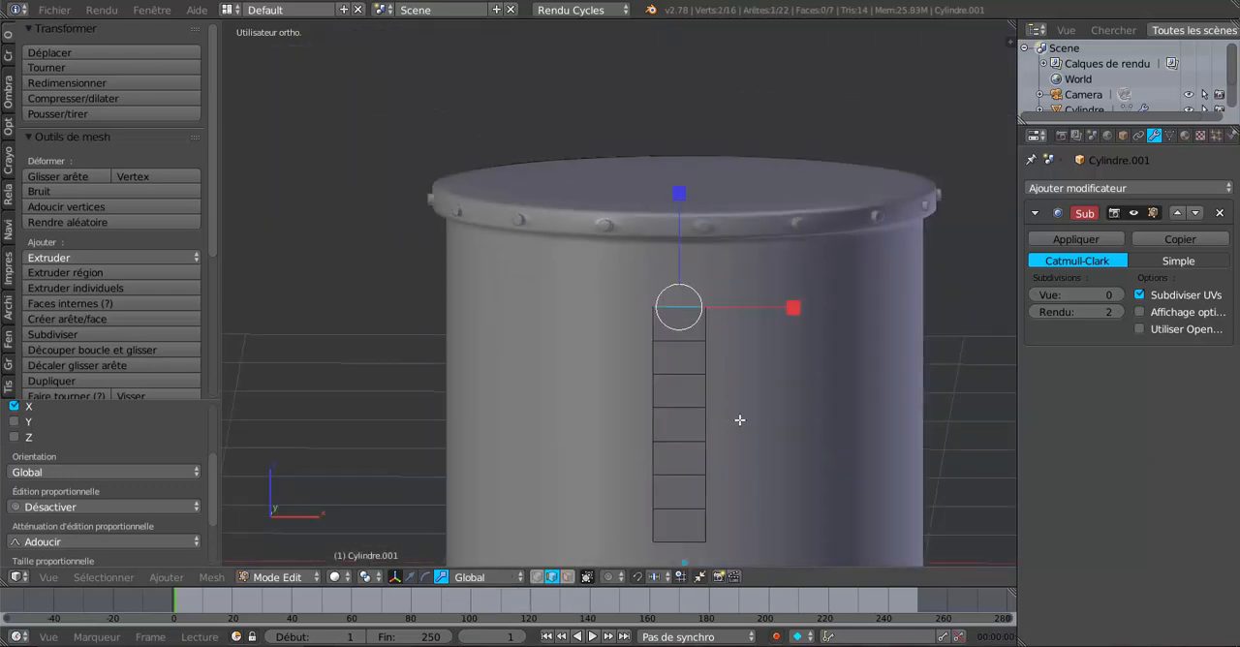
key("e")
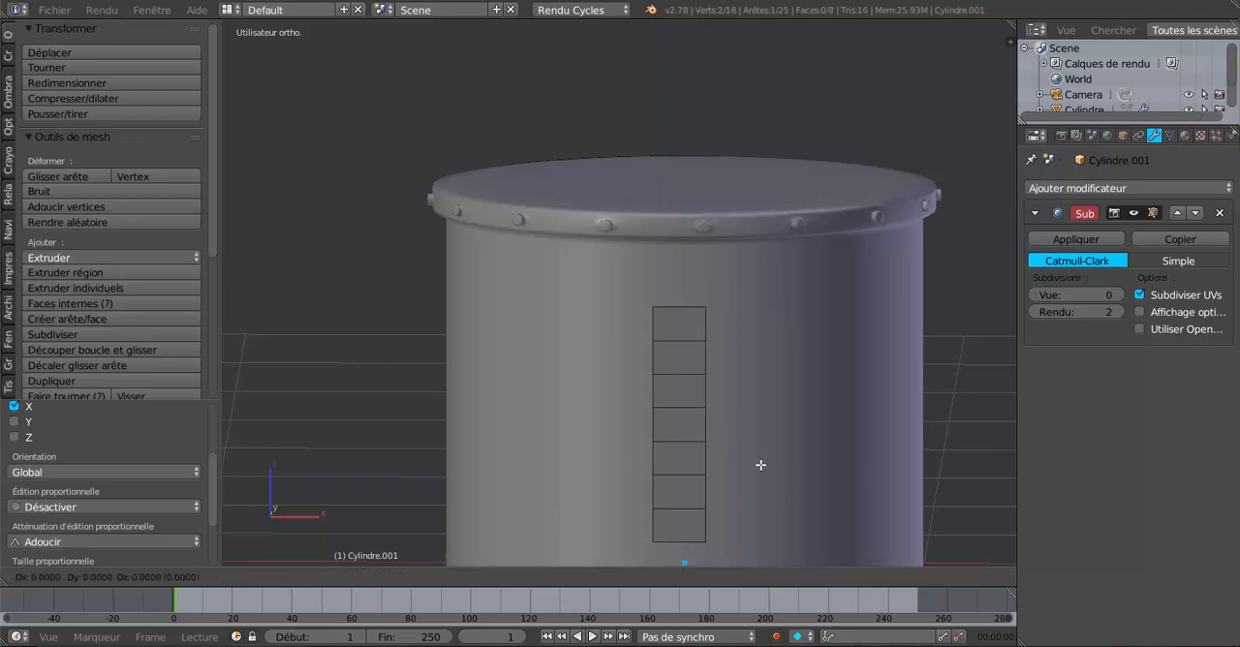
key("y")
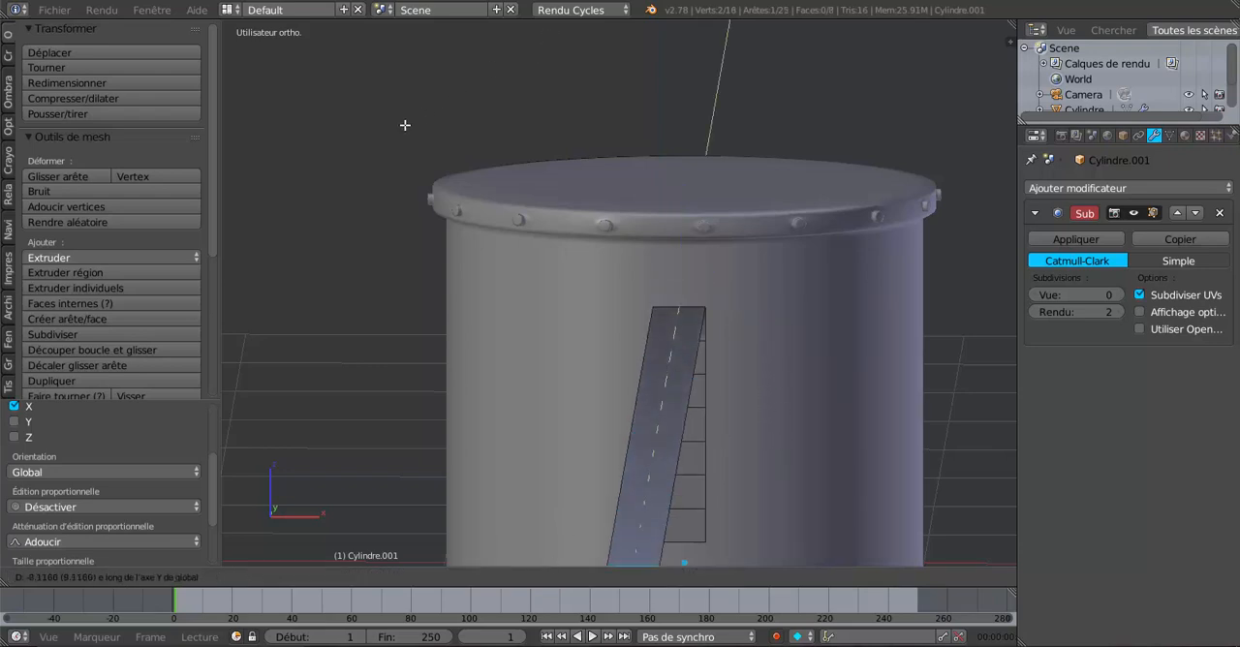
right_click(687, 314)
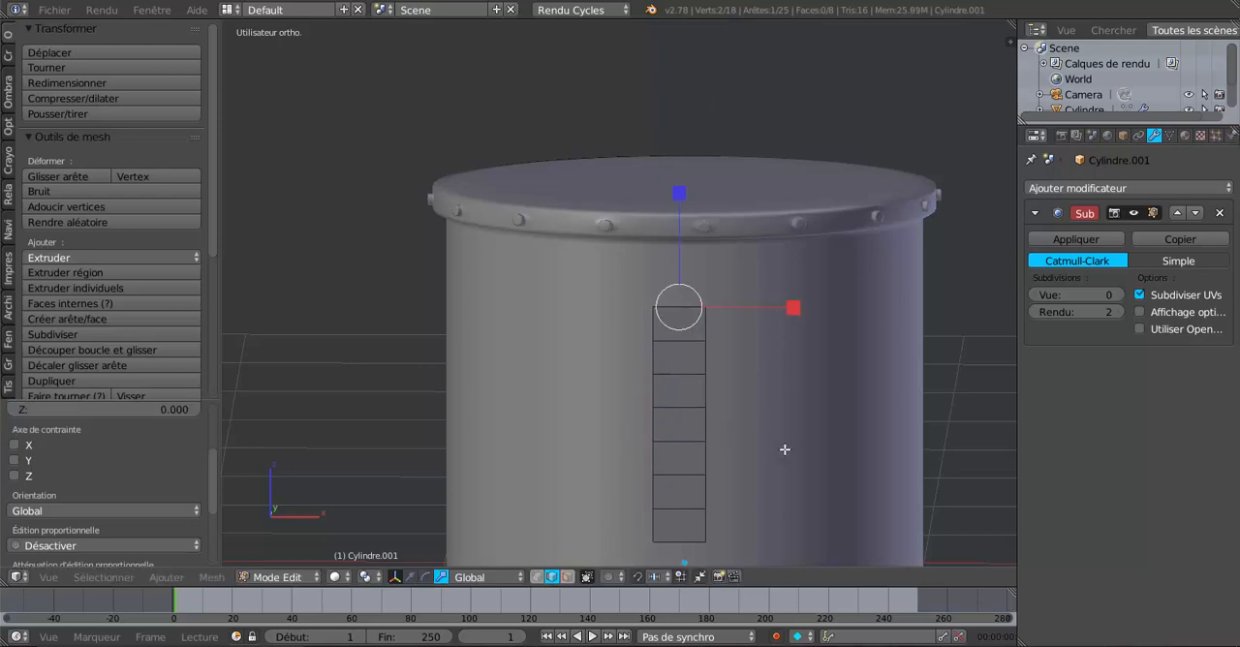
key("g")
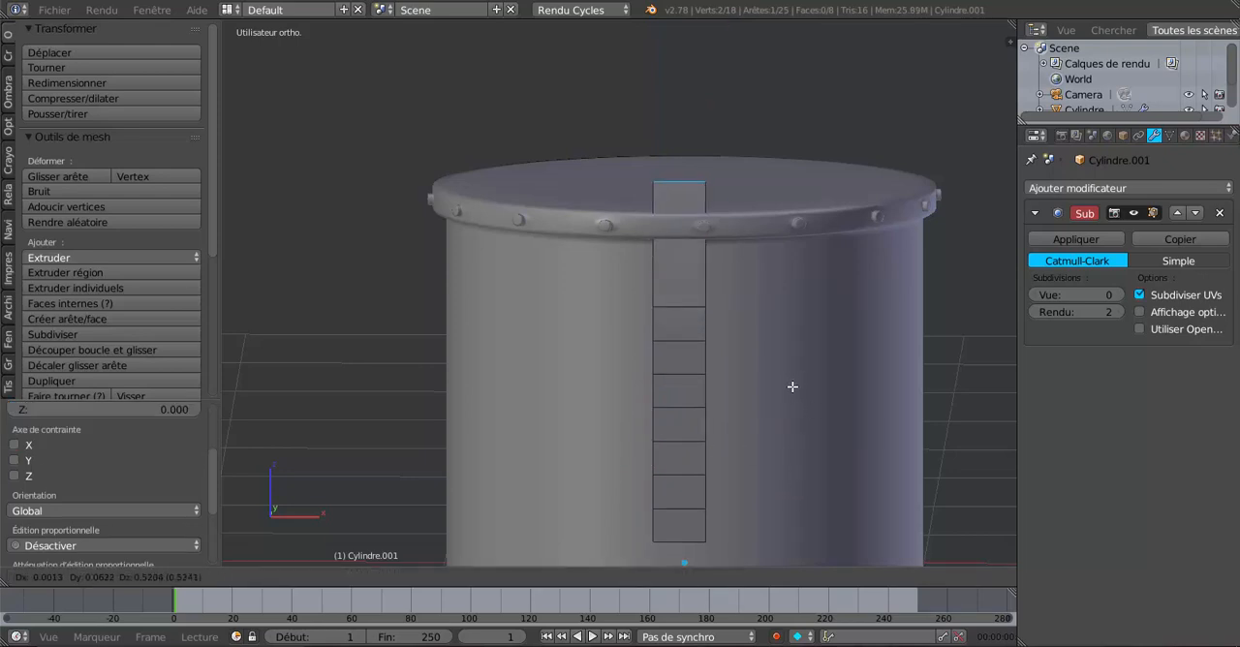
key("z")
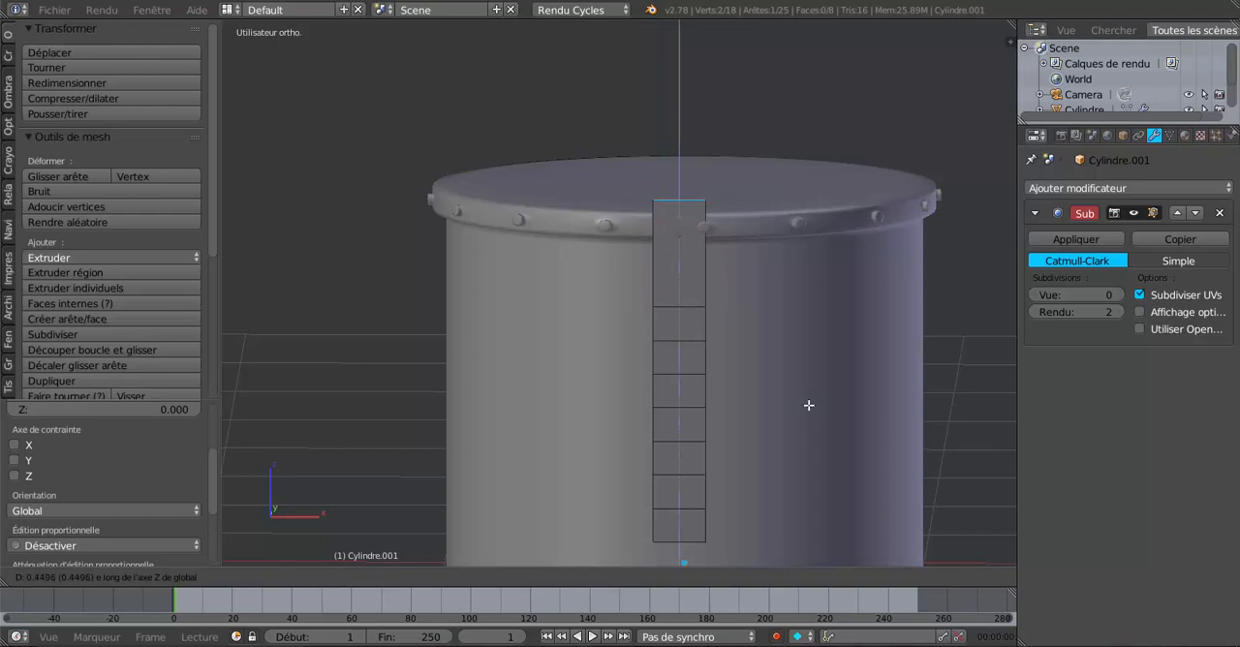
left_click(795, 442)
Step: Return to Object Mode and set the strip's origin to its geometry
middle_click_drag(795, 442, 633, 514)
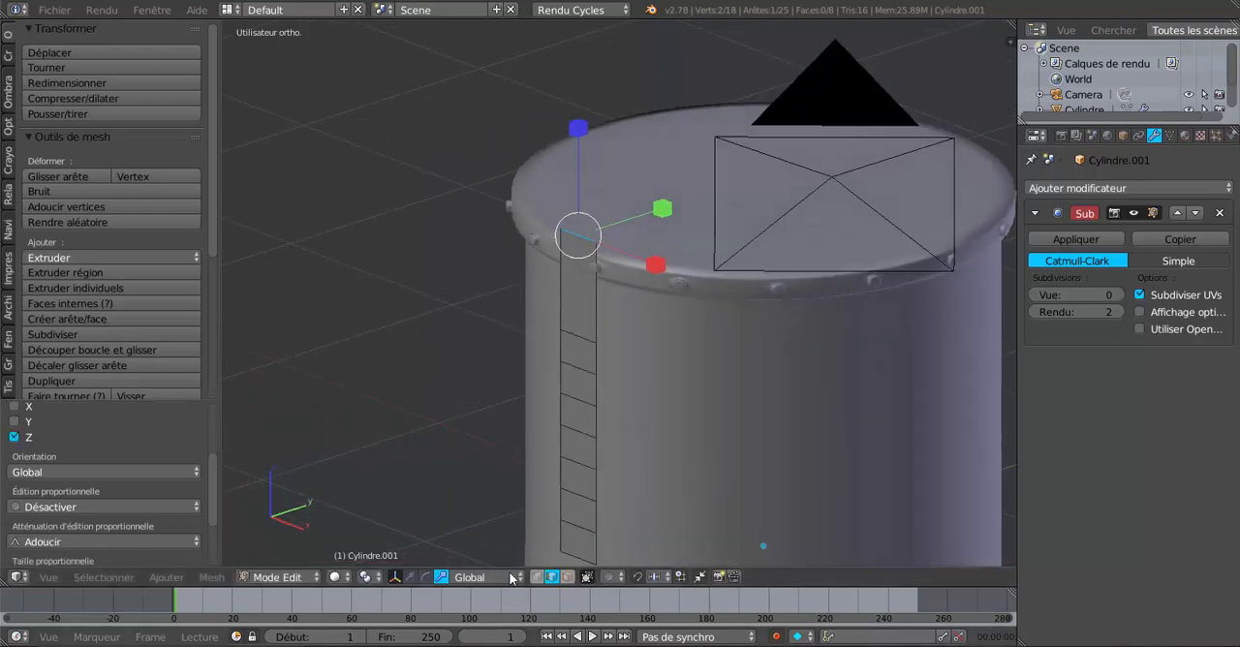
key("Tab")
scroll(696, 463, "down", 3)
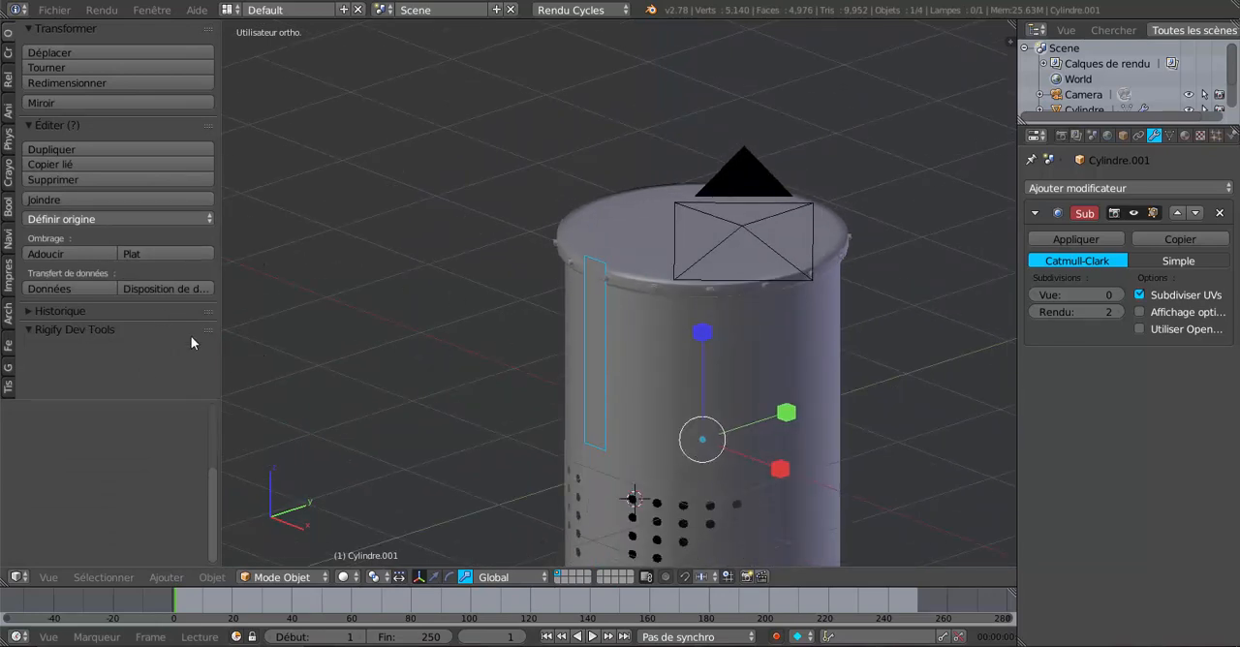
left_click_drag(223, 364, 267, 368)
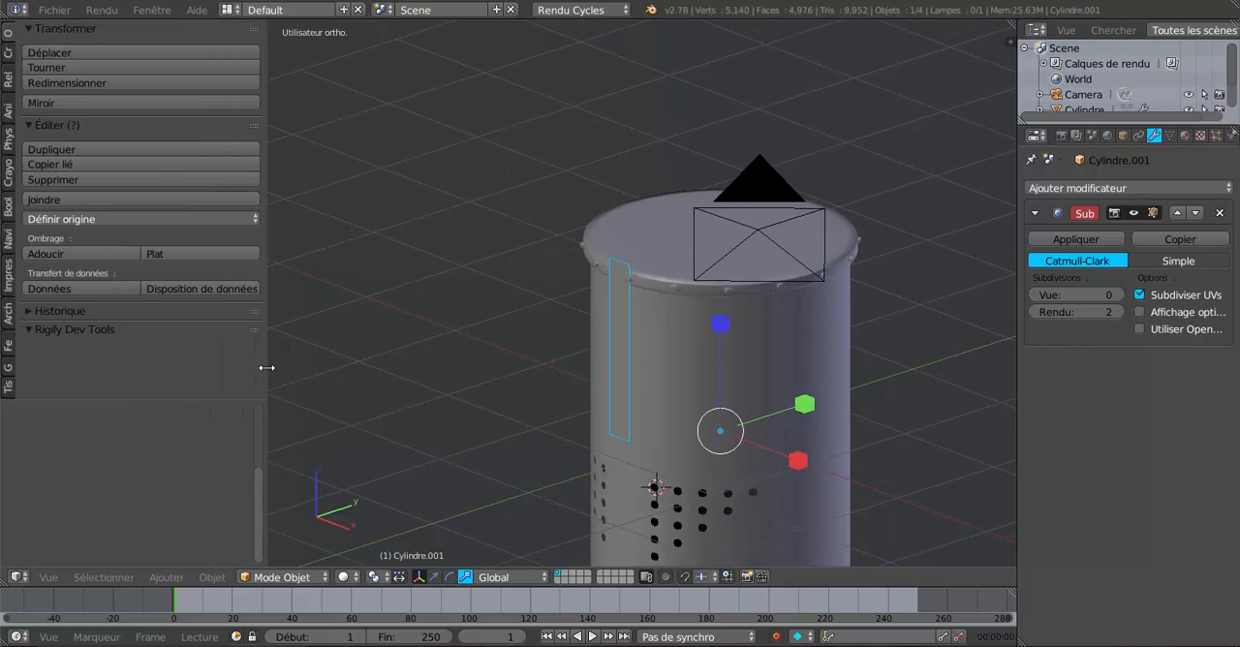
left_click(59, 222)
left_click(126, 267)
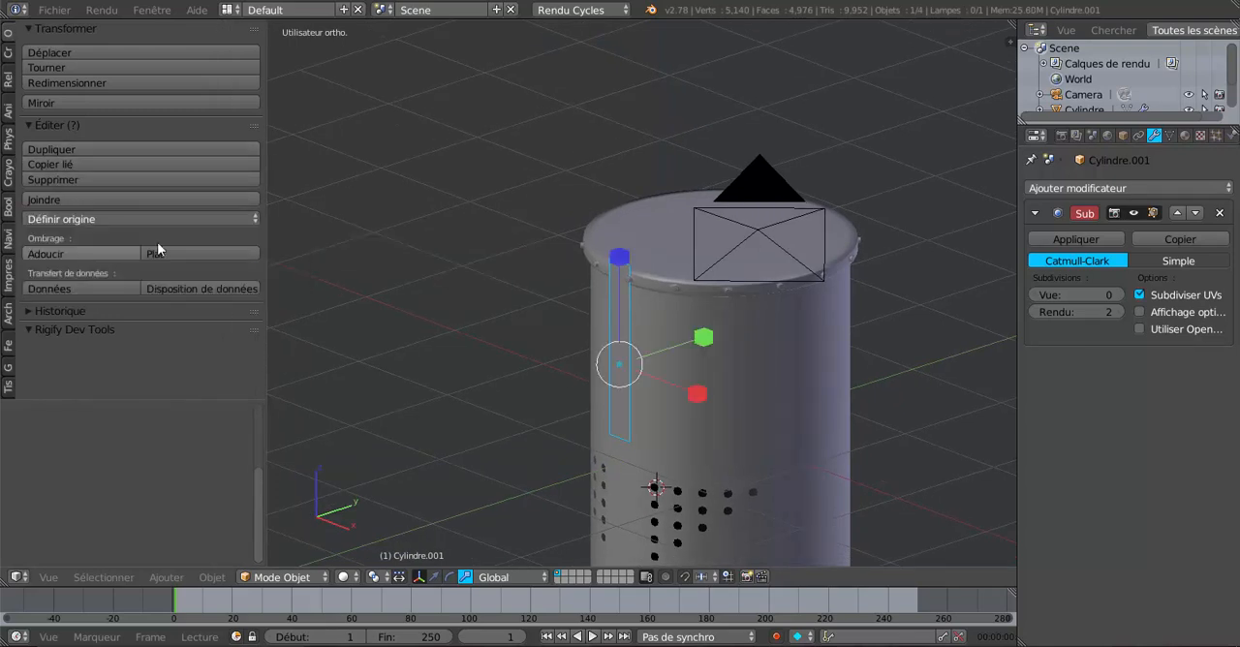
scroll(399, 313, "up", 3)
middle_click_drag(728, 369, 408, 557)
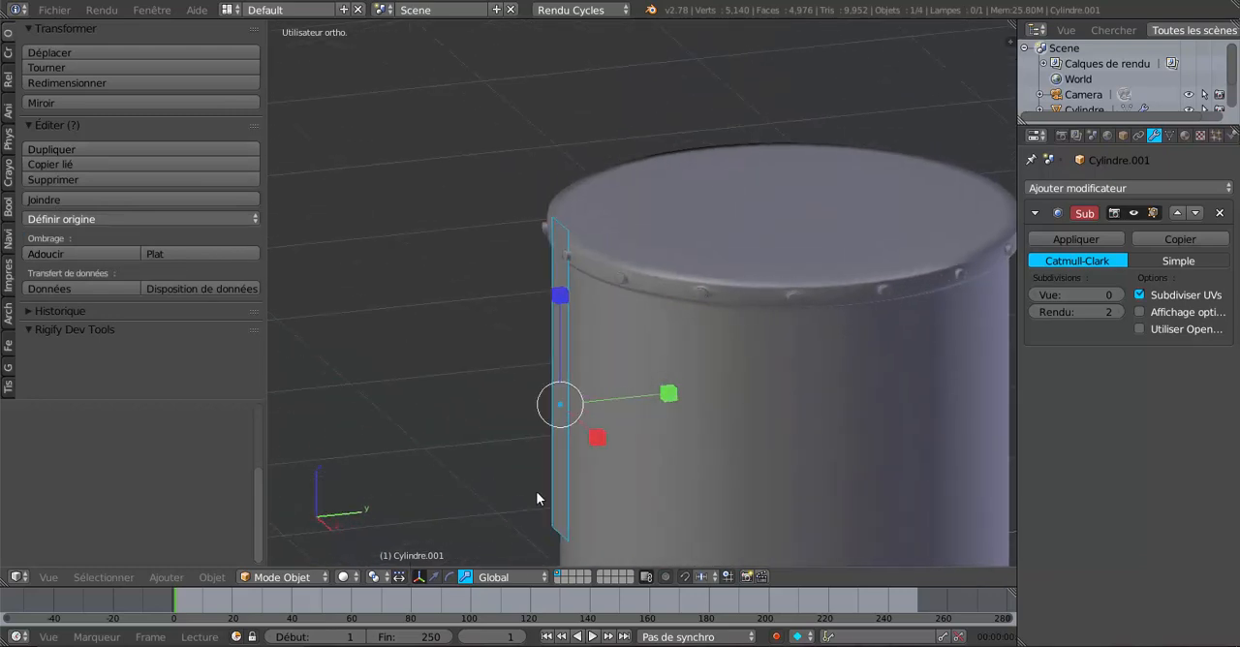
Step: Activate the translate manipulator and hide the helm cylinder, leaving only the front strip displayed
left_click(433, 576)
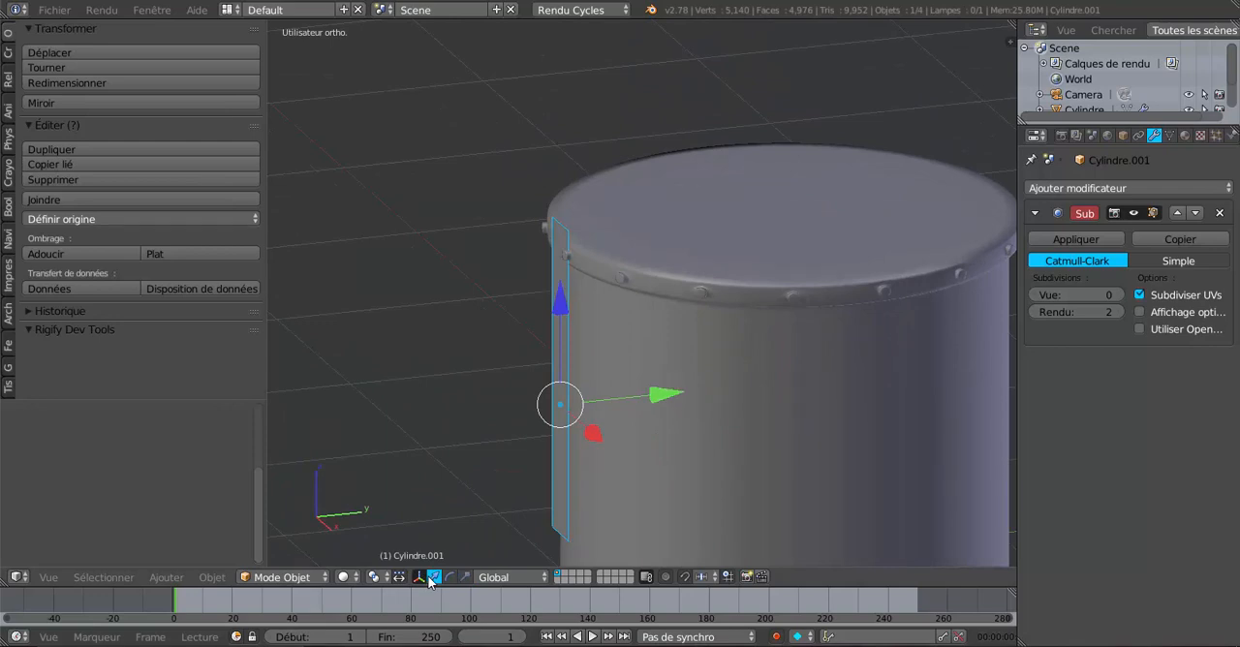
mouse_move(647, 415)
left_mouse_down()
mouse_move(622, 417)
mouse_move(629, 406)
left_mouse_up()
middle_click_drag(629, 406, 722, 413)
right_click(722, 413)
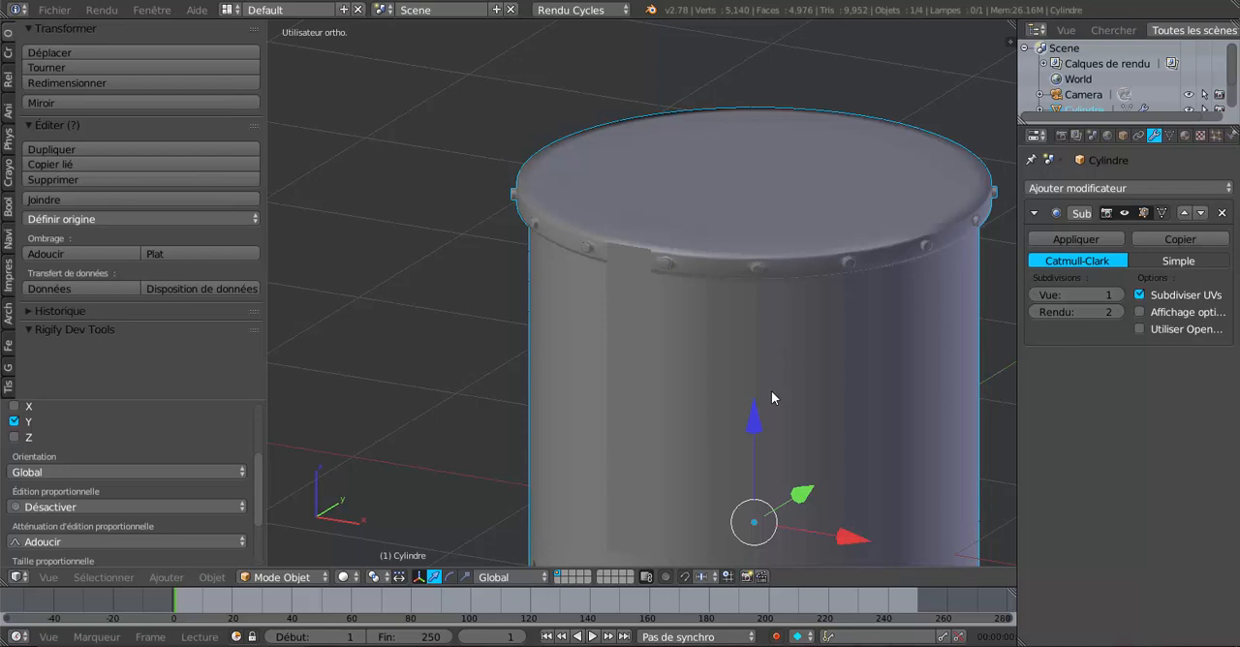
key("h")
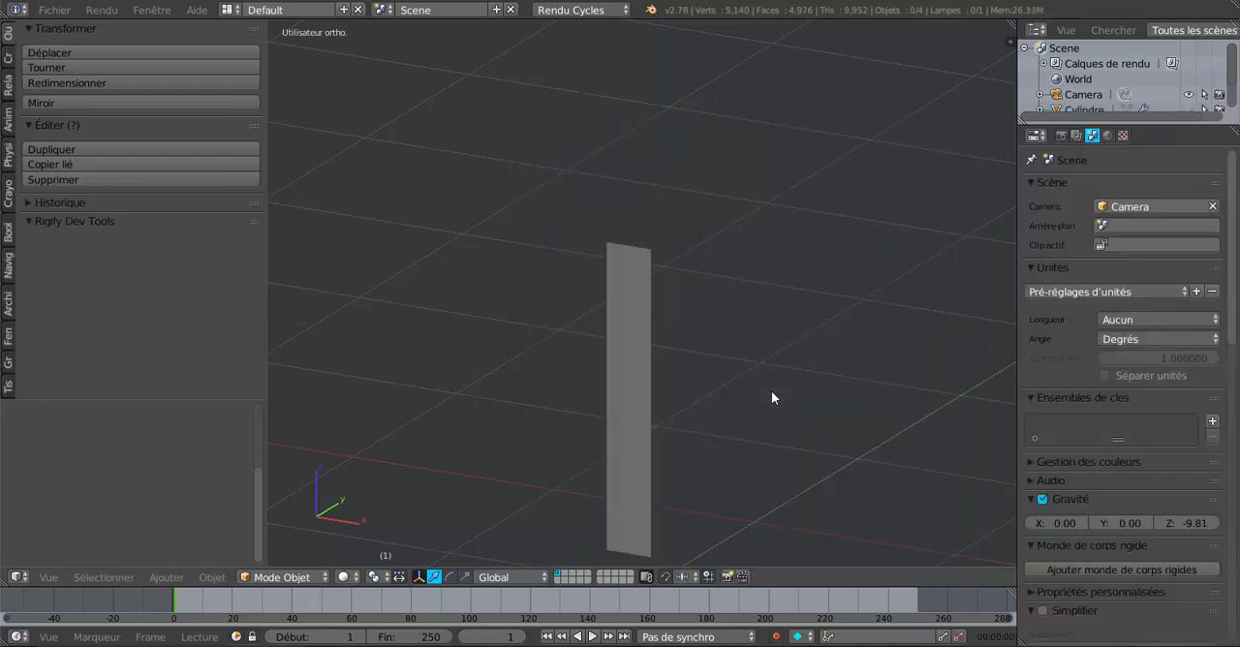
Step: Enter Edit Mode on the strip in front view and raise its top edge slightly along Z
right_click(636, 380)
middle_click_drag(636, 380, 659, 433)
key("Tab")
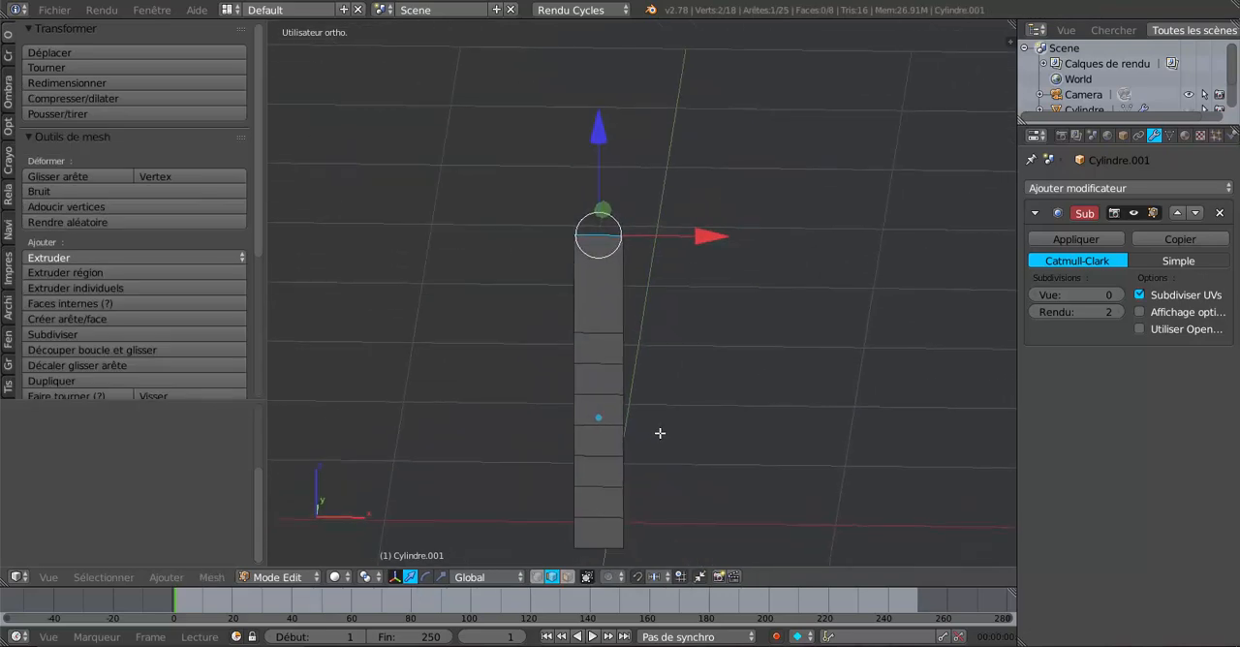
key("KP_1")
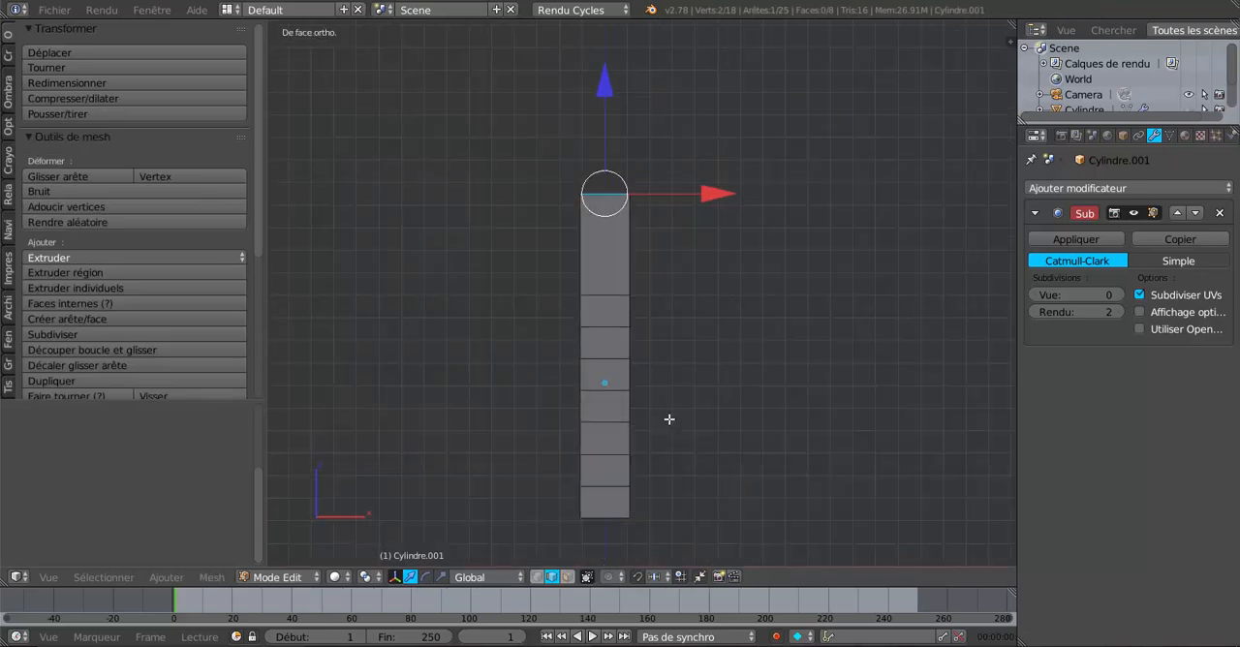
middle_click_drag(697, 403, 736, 475, "shift")
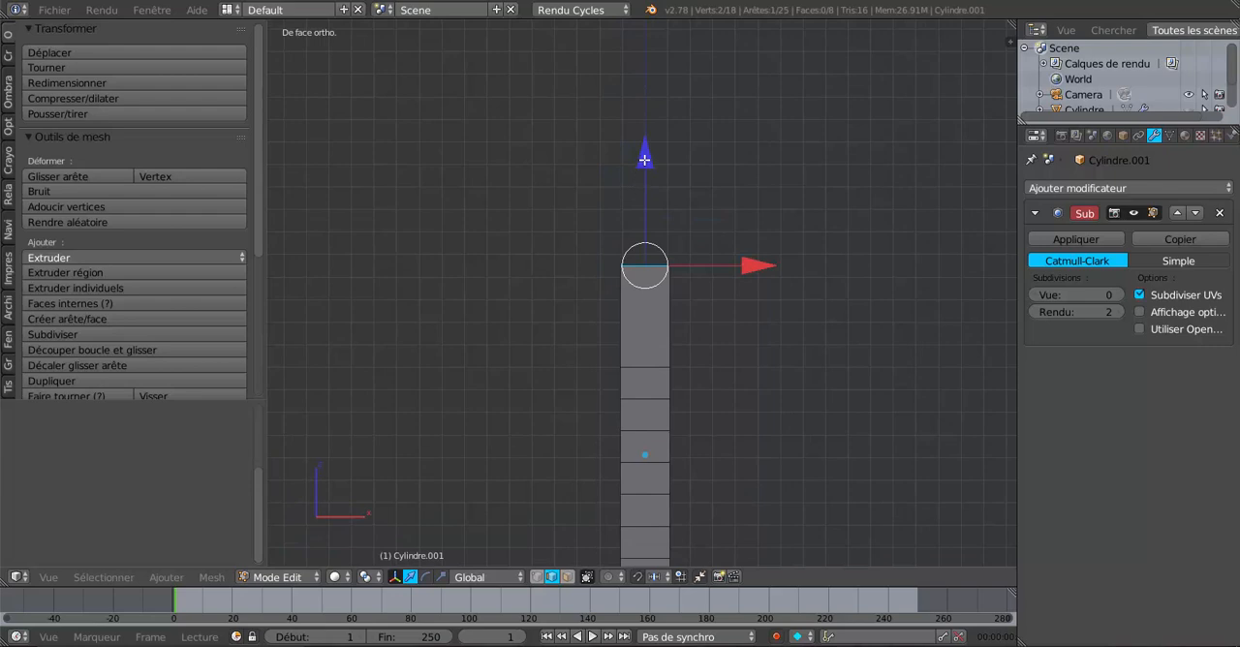
left_click_drag(644, 160, 646, 143)
scroll(665, 291, "up", 3)
middle_click_drag(665, 344, 658, 272, "shift")
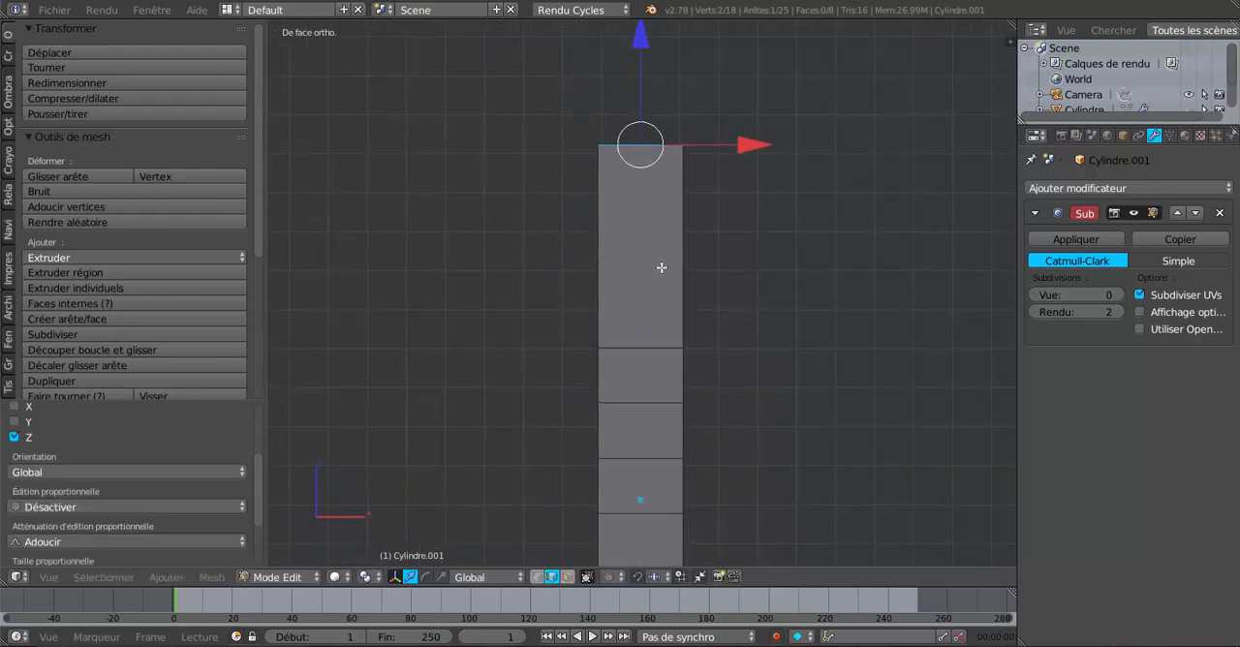
Step: Add three evenly spaced horizontal loop cuts across the tall top face of the strip
key("ctrl+r")
scroll(664, 267, "up", 2)
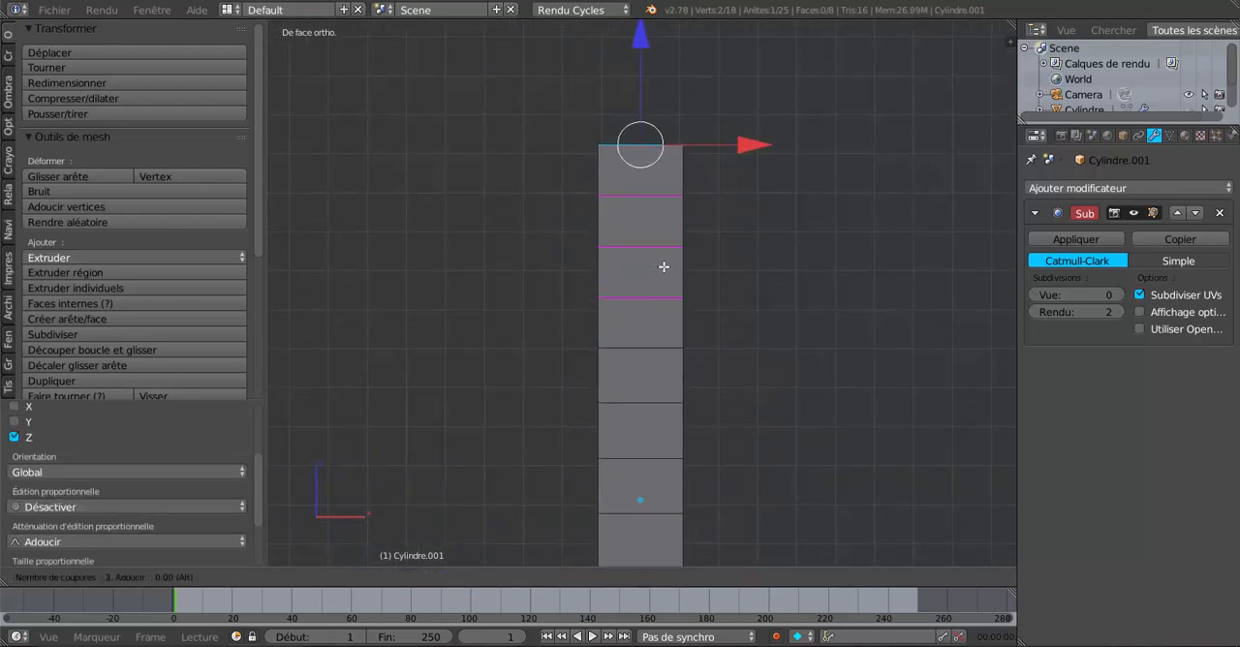
left_click(664, 266)
right_click(663, 267)
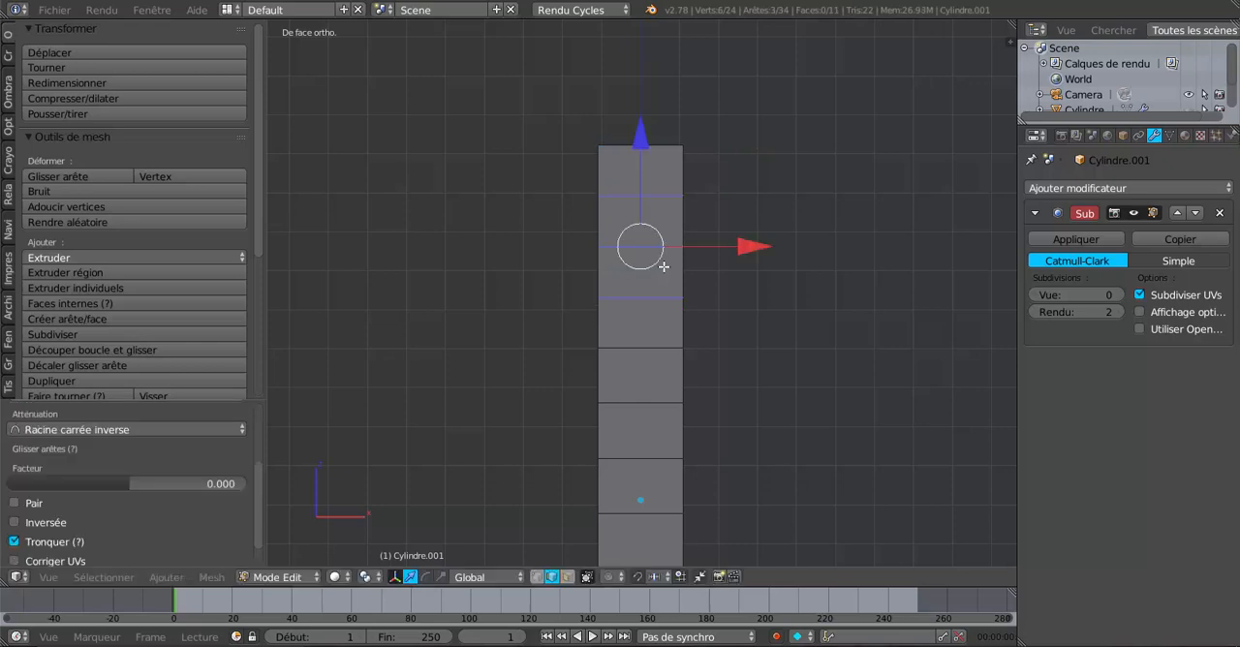
Step: Scale the strip's top edge down to about 0.1 and raise it along Z to form a tall point
right_click(647, 155)
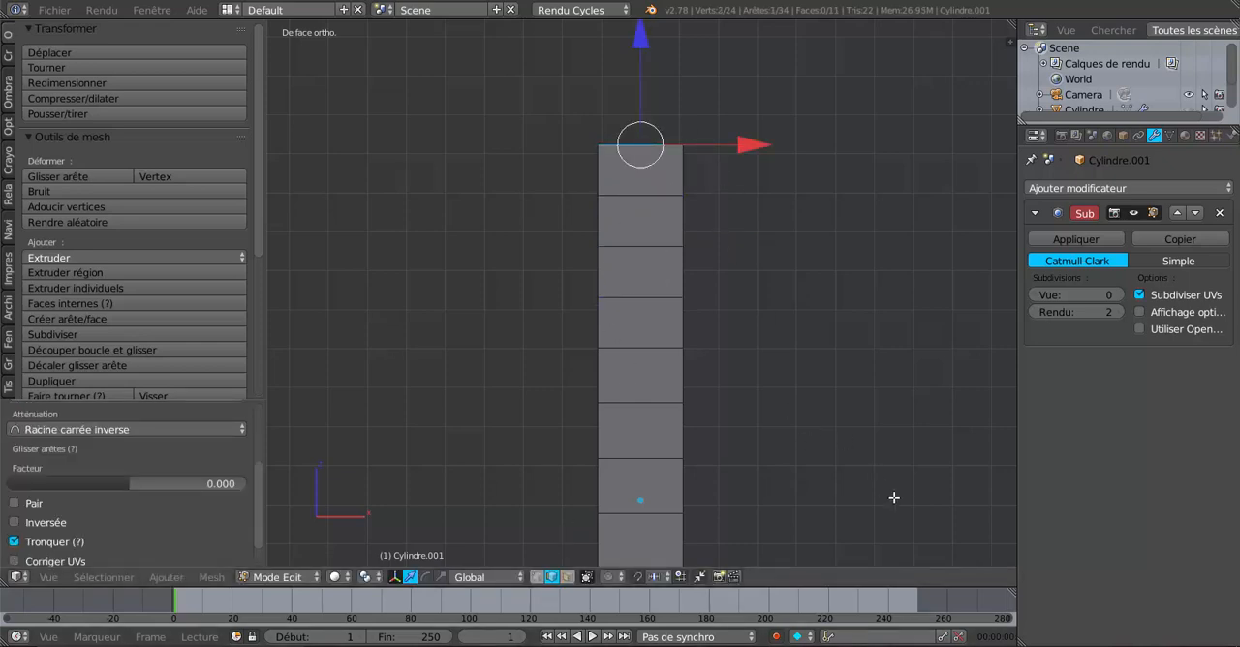
key("s")
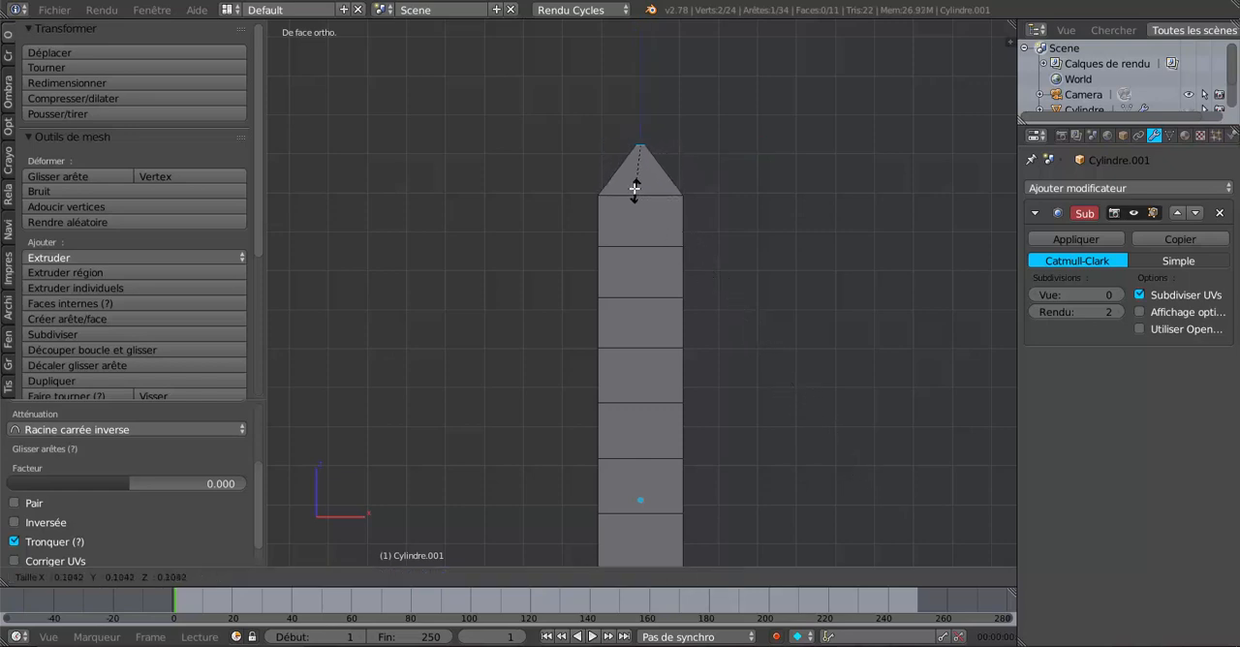
left_click(635, 189)
scroll(759, 393, "down", 2)
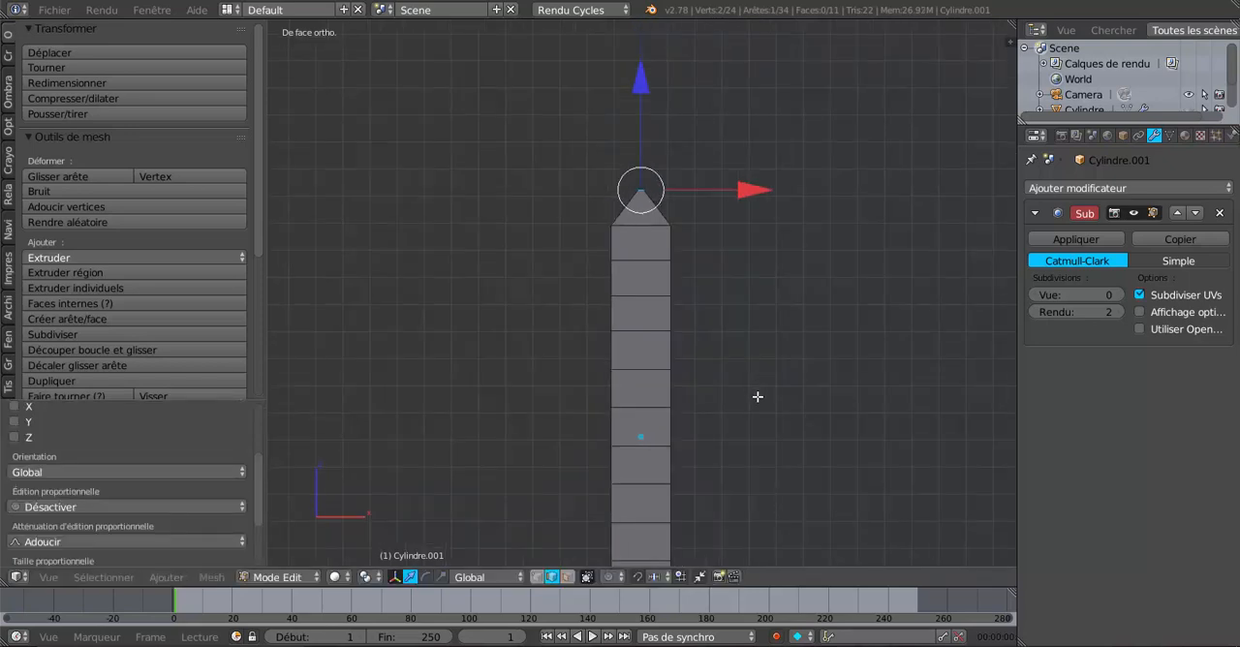
left_click_drag(642, 95, 644, 31)
left_click(644, 31)
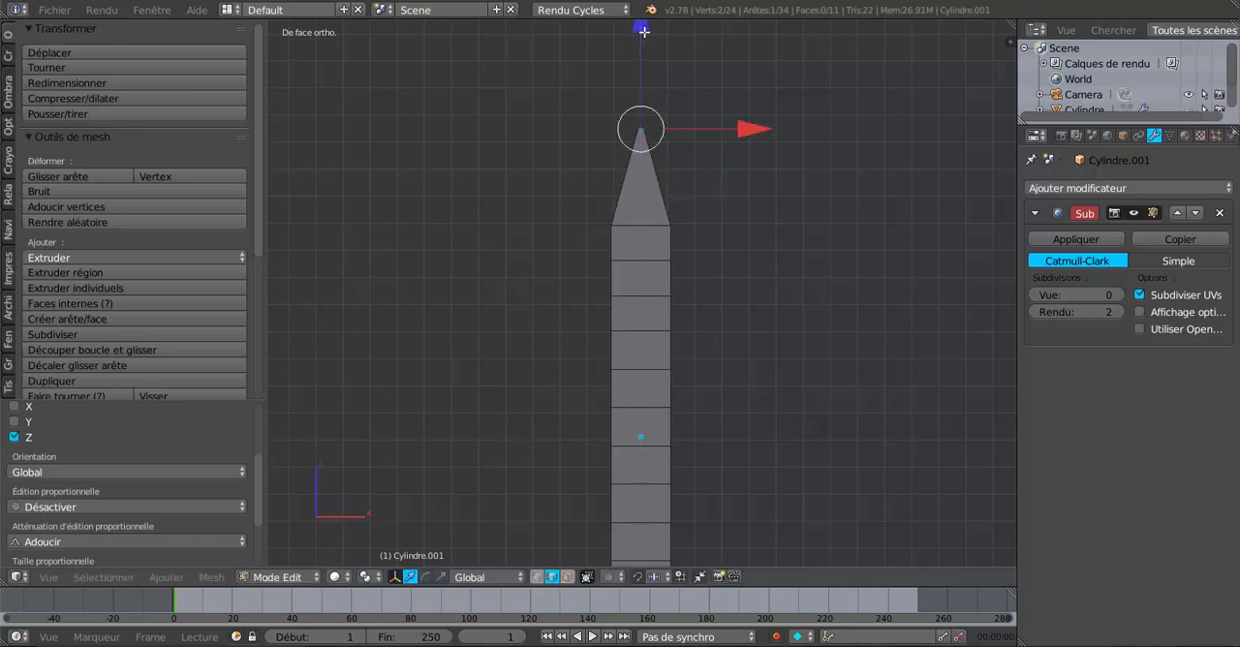
Step: Narrow the middle of the three new cuts to about a quarter width, then raise it and the edge below it along Z
right_click(650, 262)
scroll(680, 277, "up", 2)
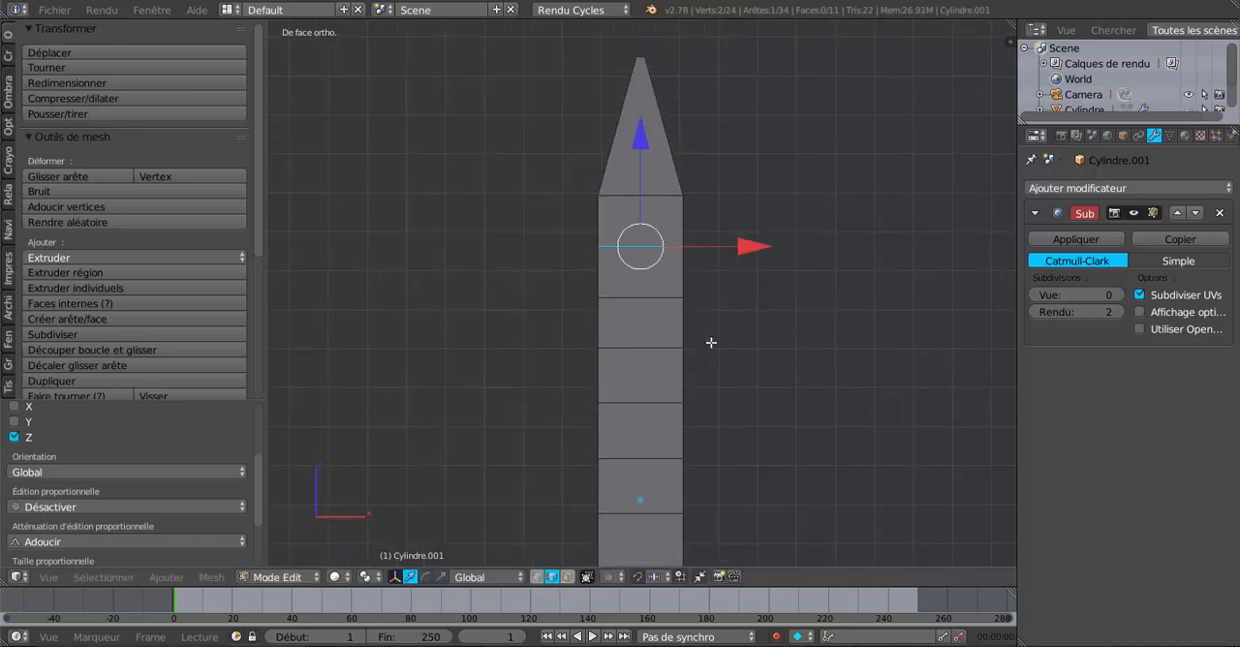
key("s")
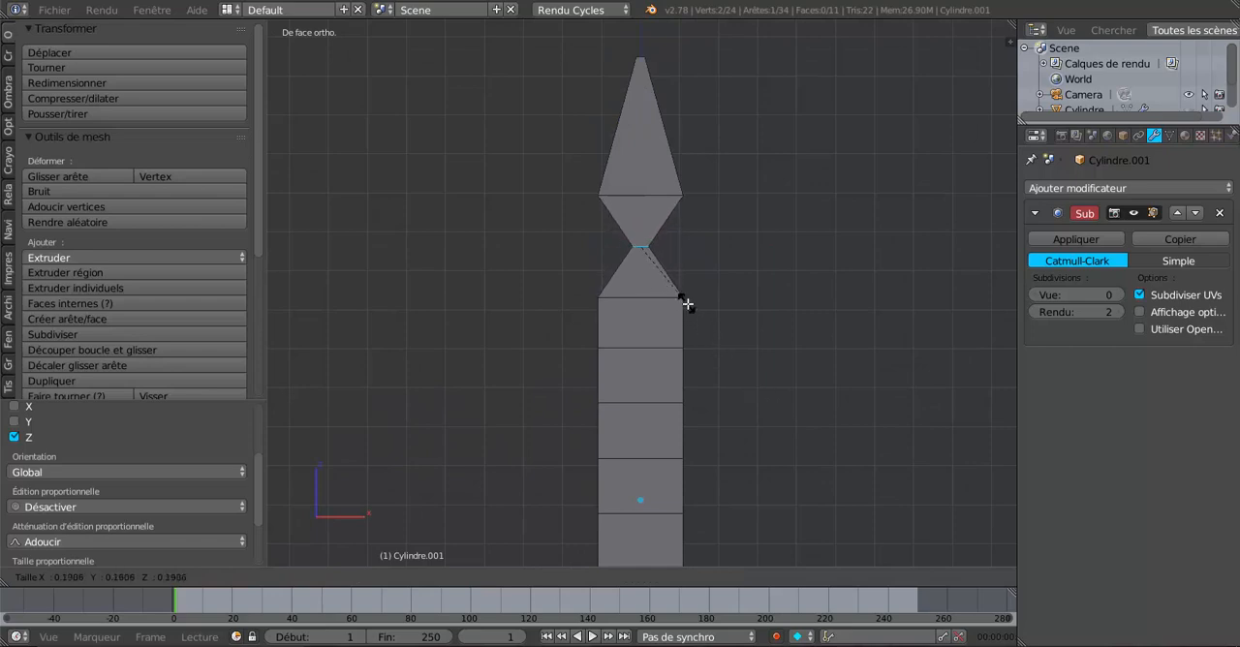
left_click(693, 283)
left_click_drag(644, 139, 648, 121)
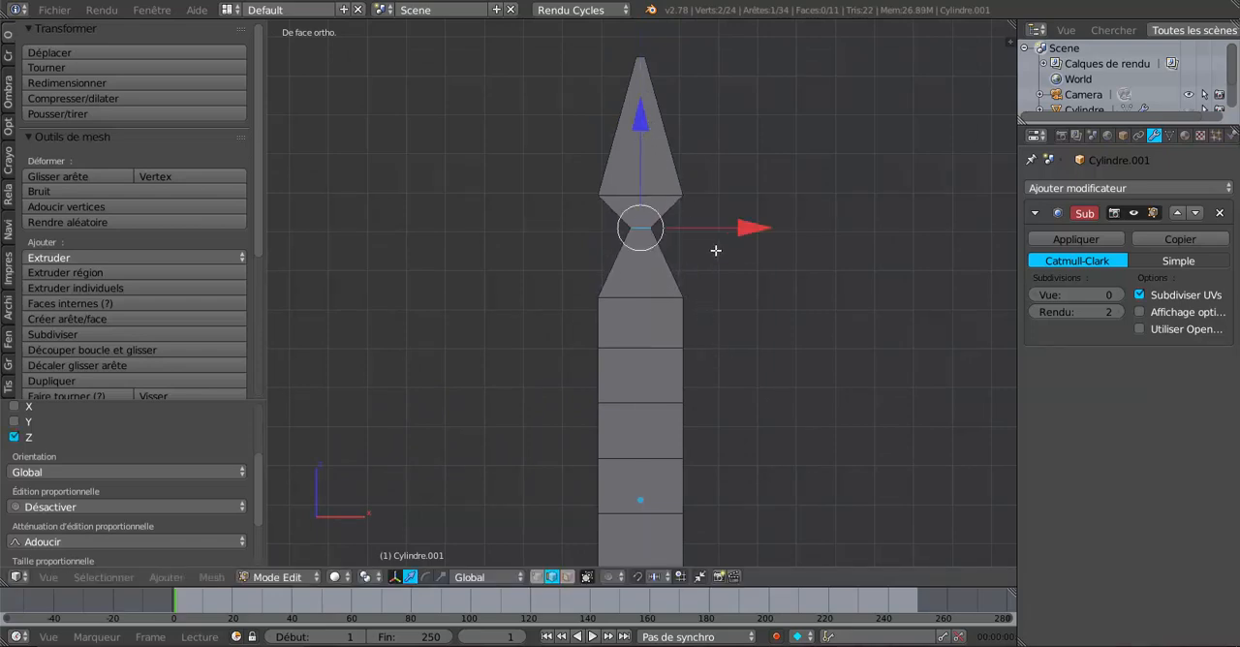
right_click(644, 298)
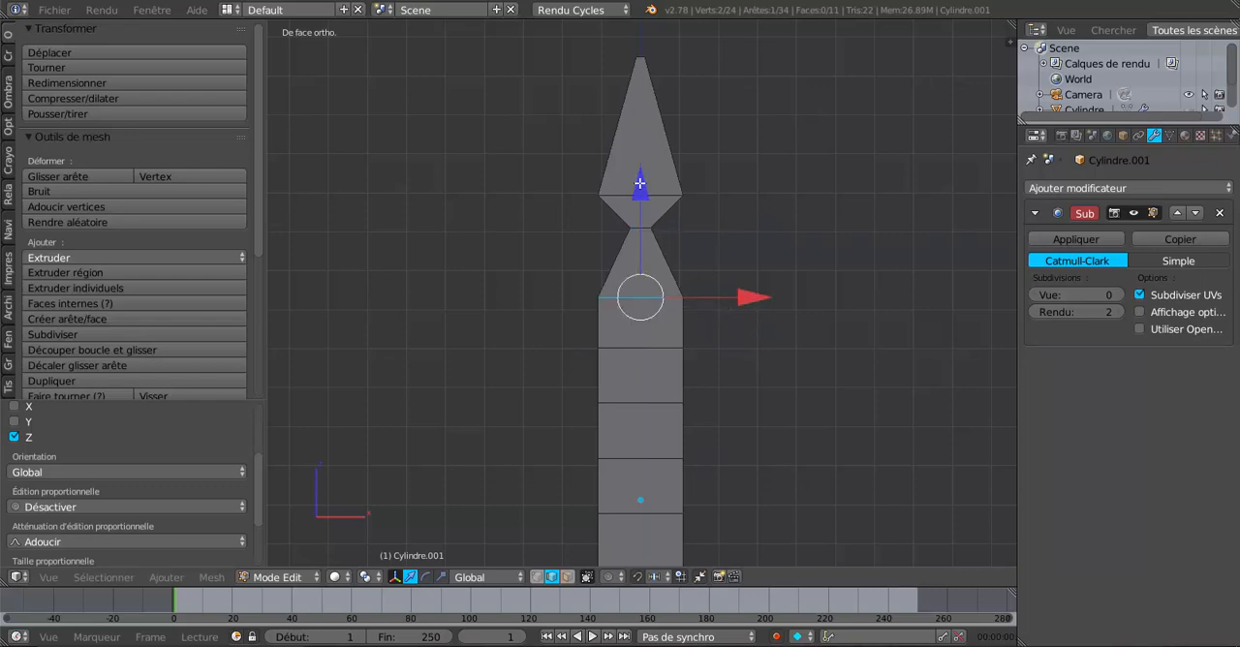
left_click_drag(639, 182, 644, 155)
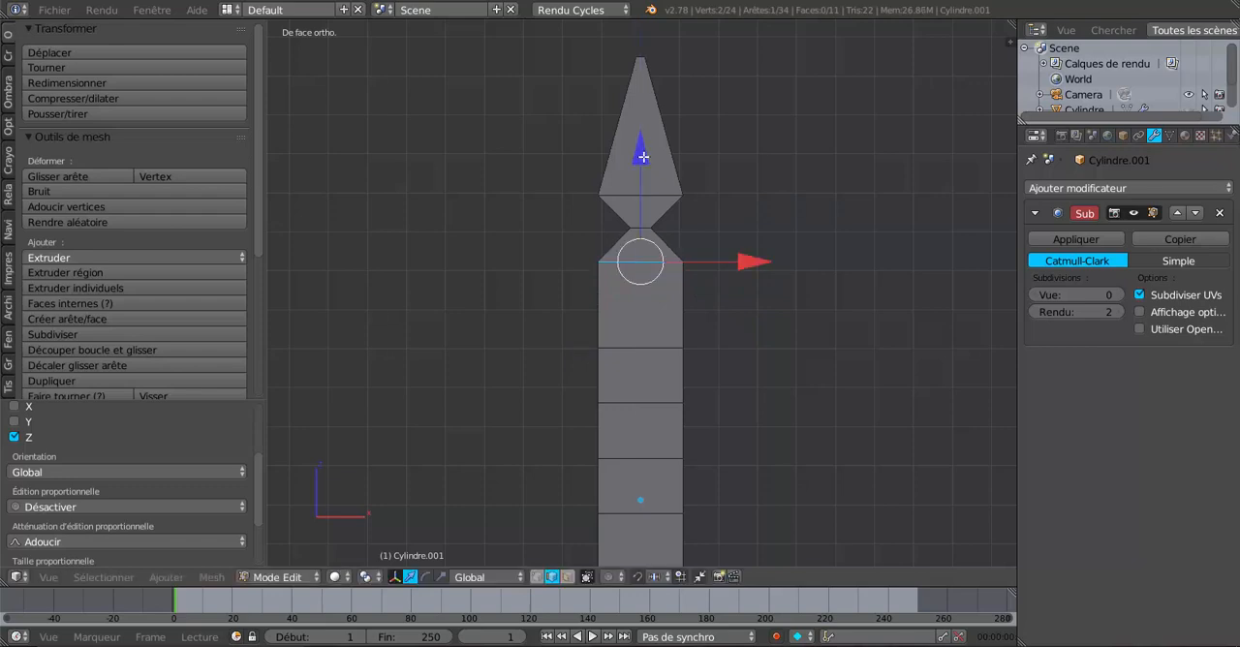
Step: Select both slanted side edges between the pointed head and the narrow waist and extrude them in place
right_click(667, 218)
right_click(613, 218, "shift")
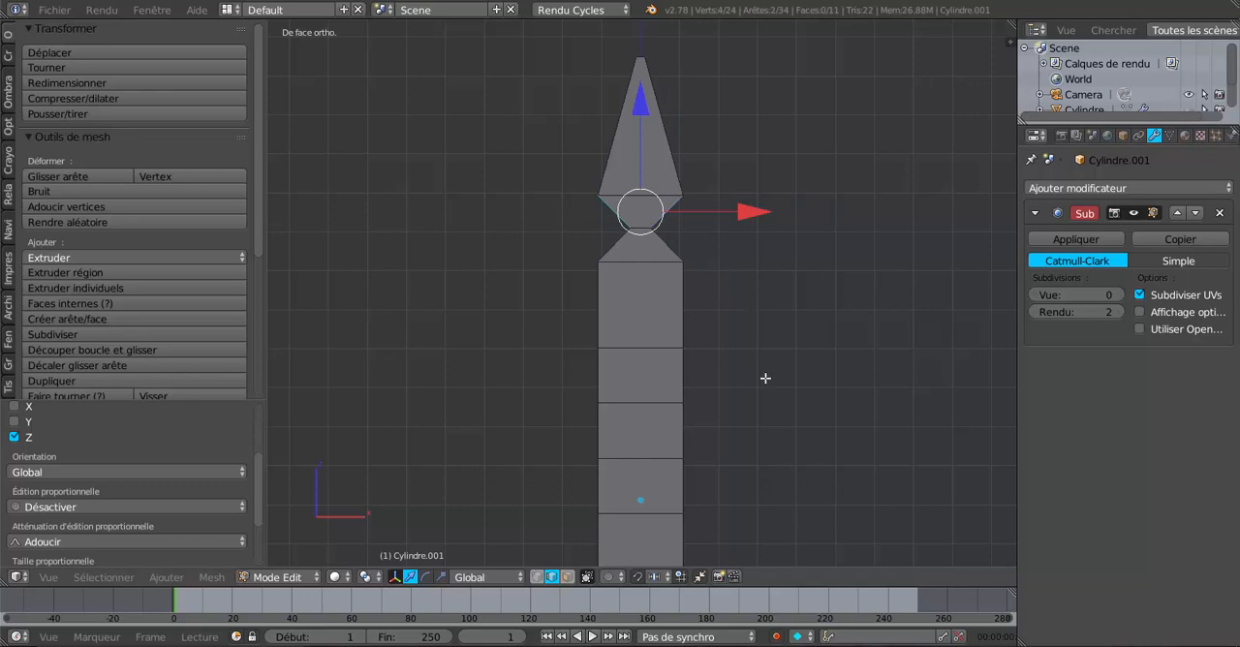
left_click(366, 577)
left_click(441, 577)
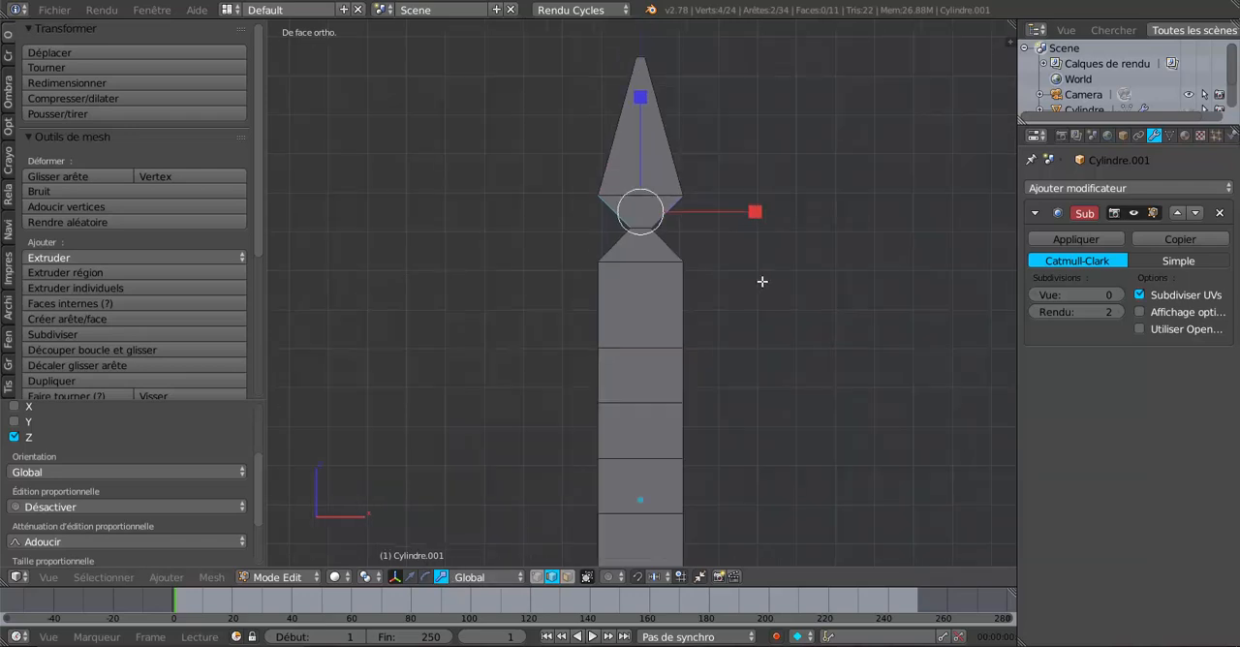
key("e")
right_click(758, 317)
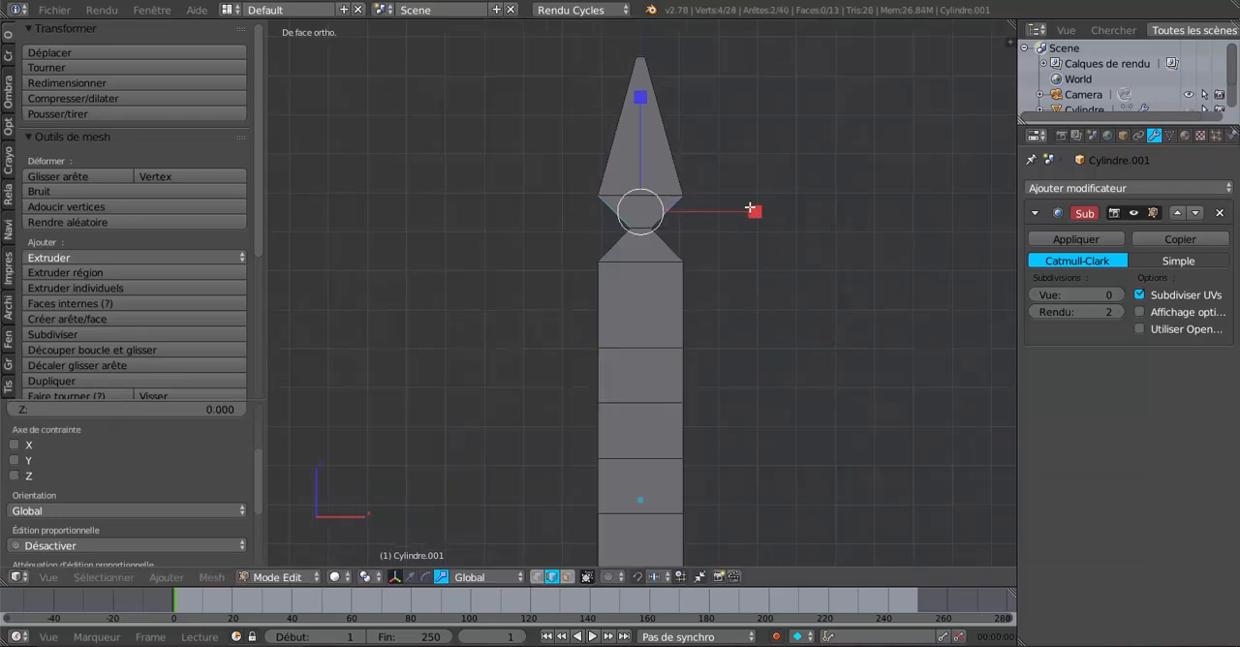
Step: Try to scale the extruded edges outward along X into side arms and pull their outer tip vertices inward
left_click_drag(755, 211, 957, 203)
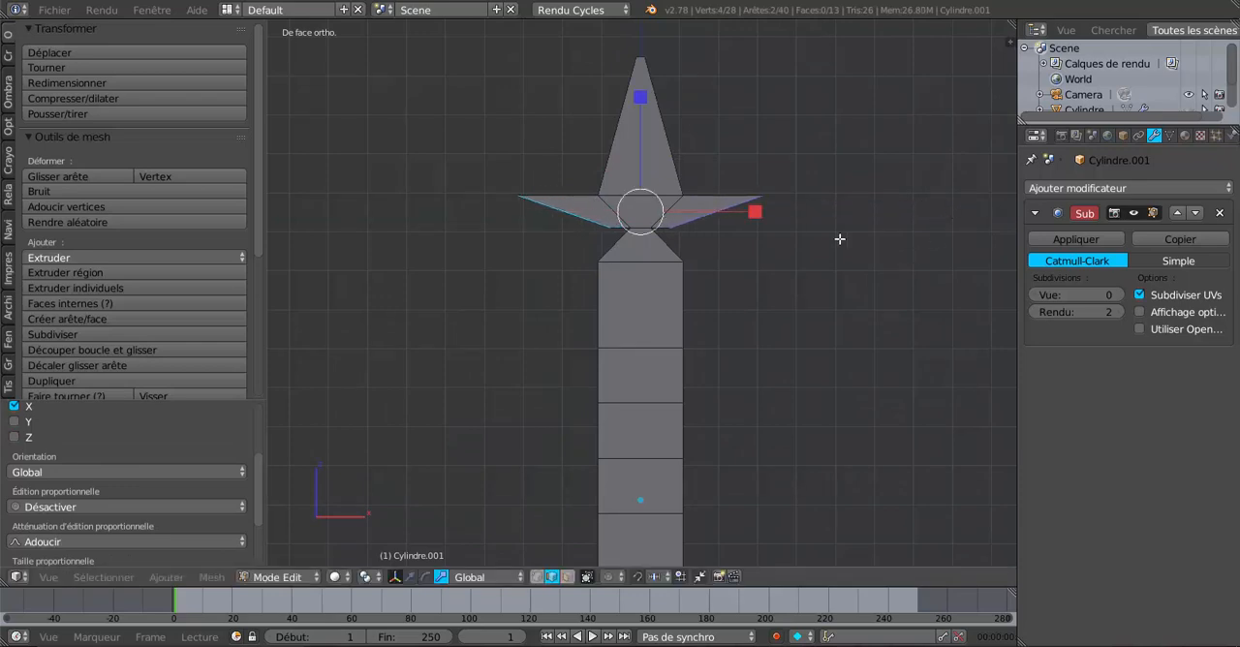
left_click_drag(756, 213, 848, 204)
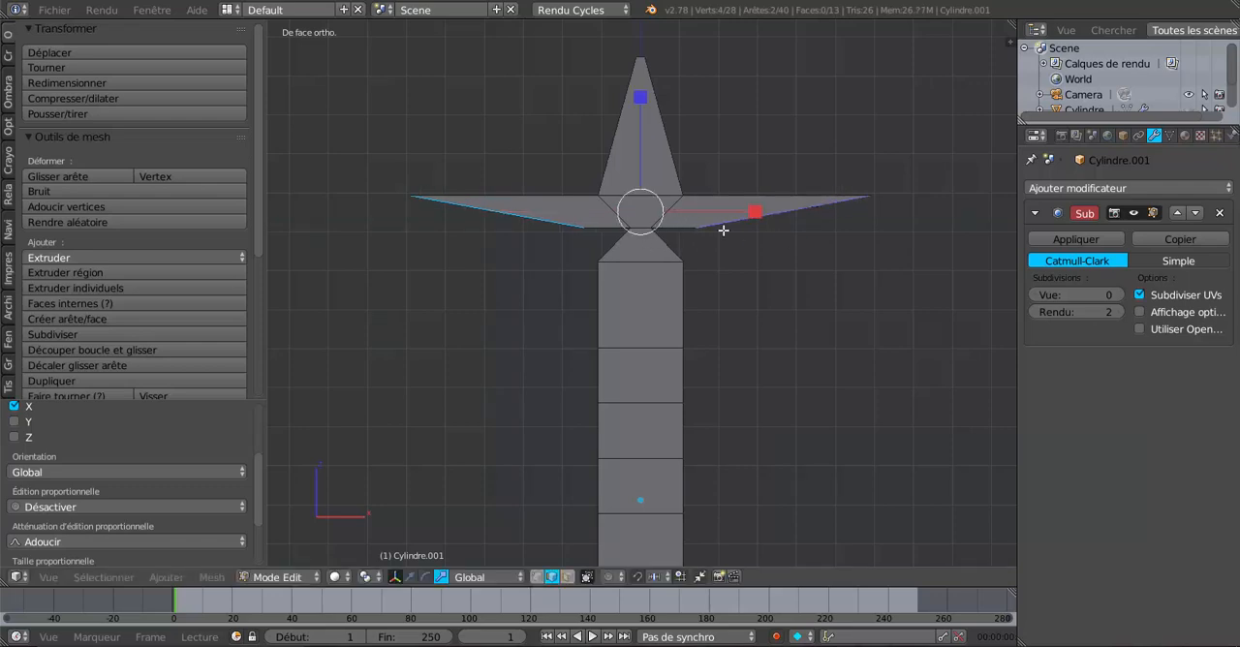
left_click(537, 576)
right_click(845, 235)
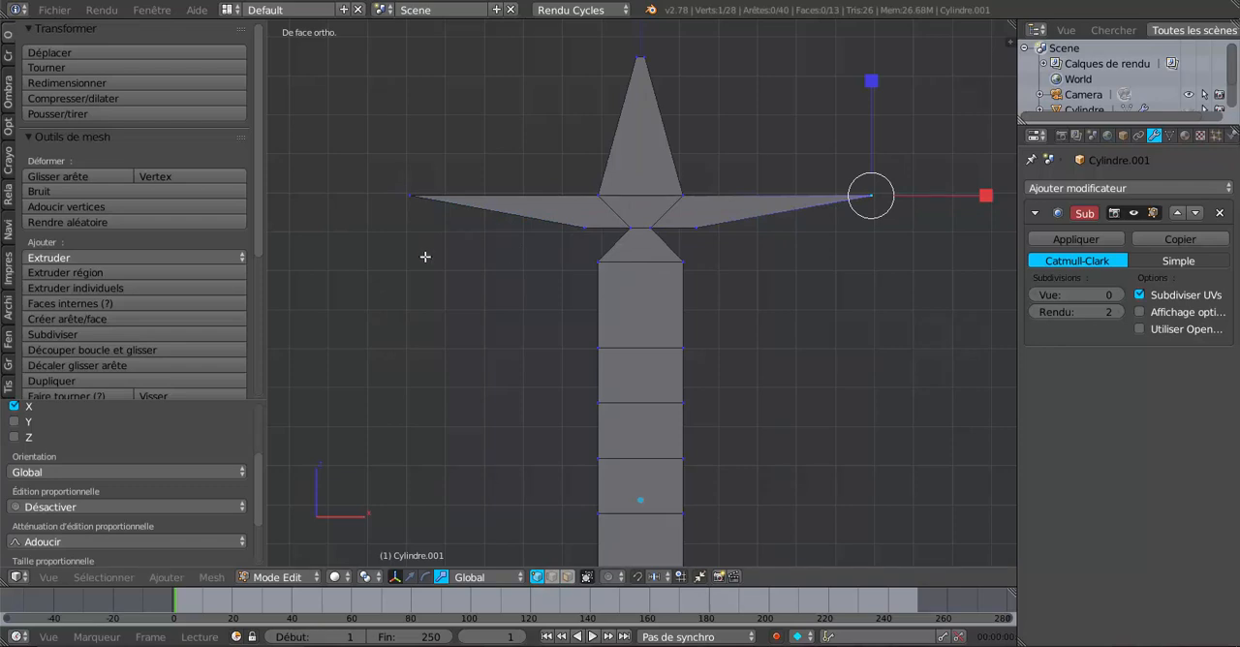
right_click(411, 176, "shift")
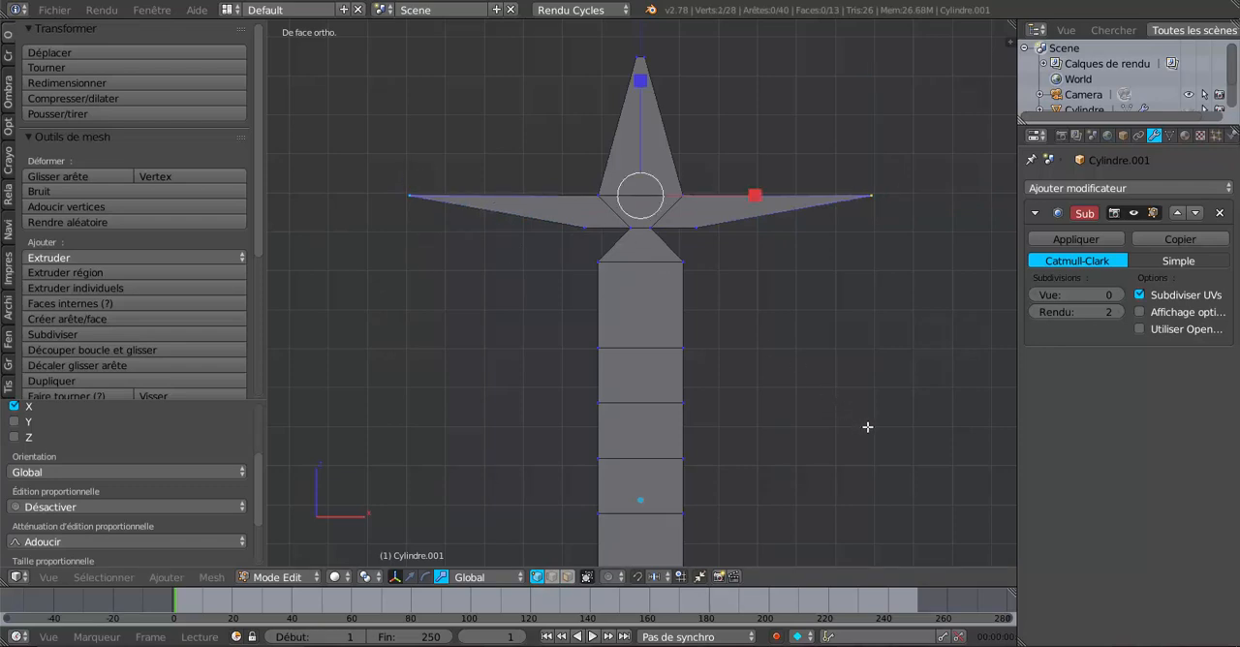
key("s")
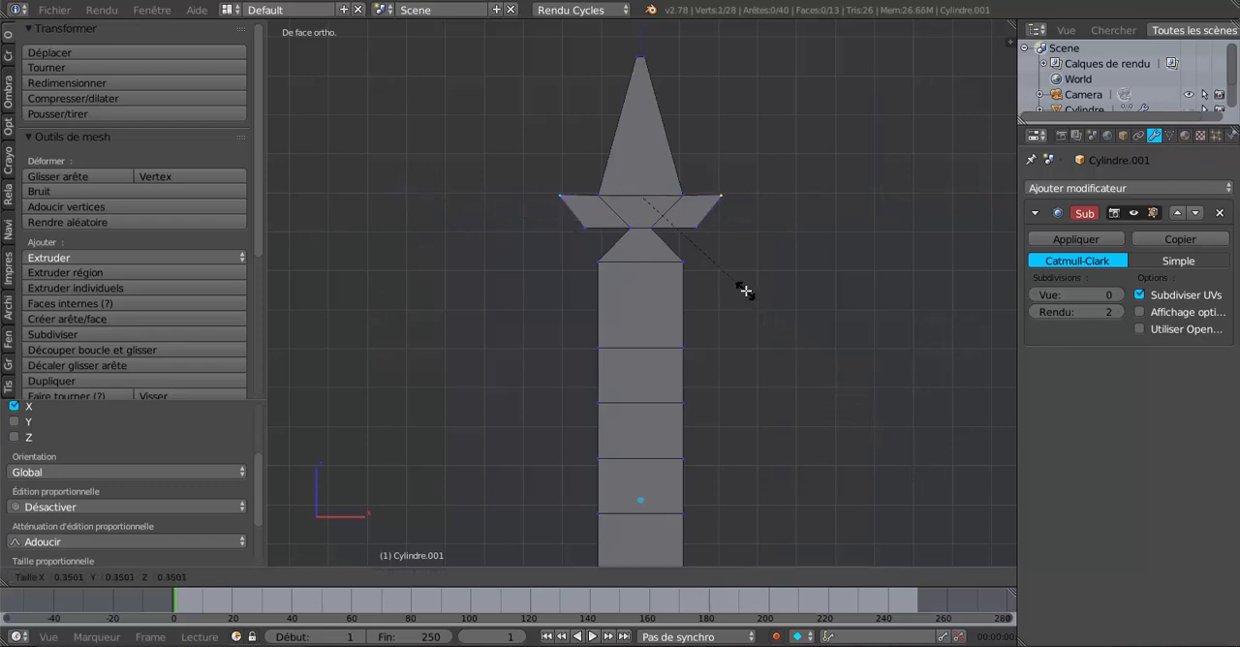
left_click(769, 302)
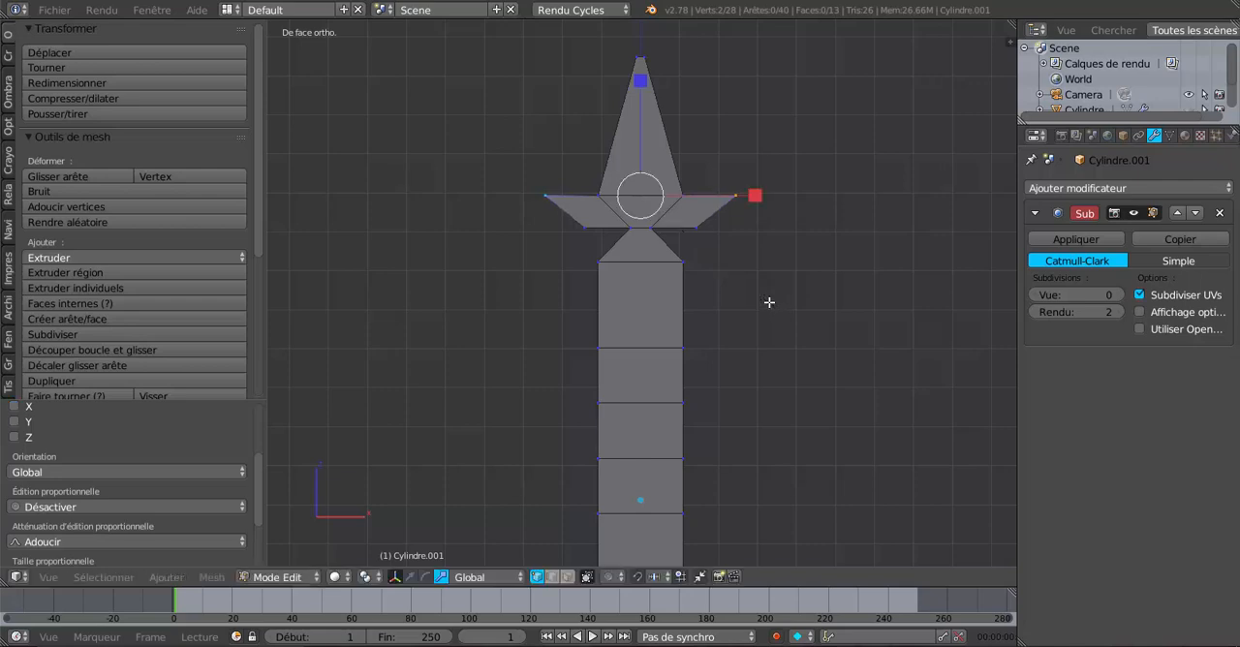
Step: Undo the tip vertex scaling and the widening of the side arms along X
key("ctrl+z")
key("ctrl+z")
key("ctrl+z")
key("ctrl+z")
key("ctrl+z")
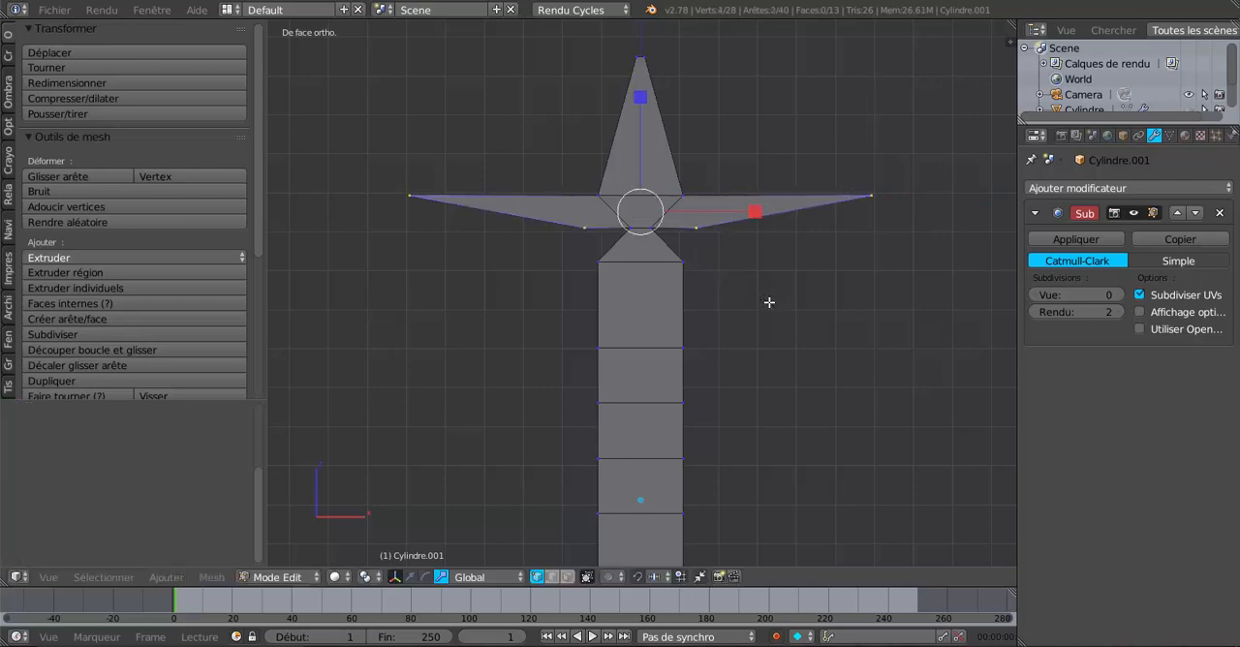
key("ctrl+z")
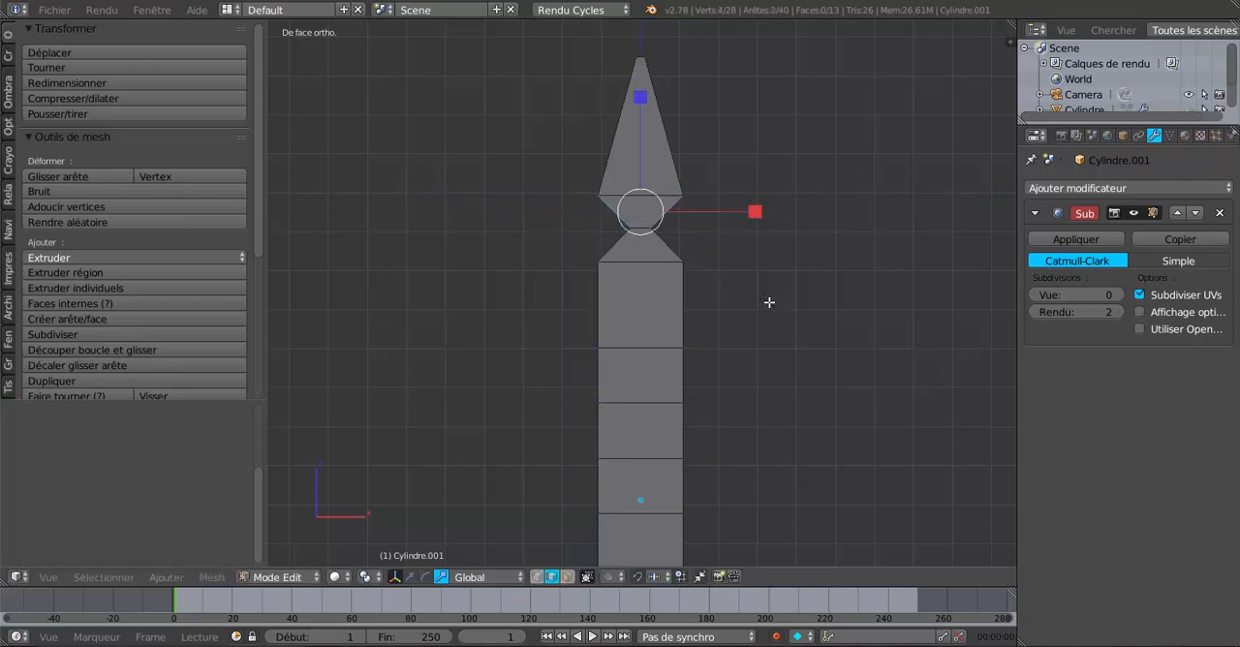
Step: Extrude both slanted side edges below the narrow waist and scale them along X to over five times their spacing, forming tapered side arms
scroll(769, 302, "up", 2)
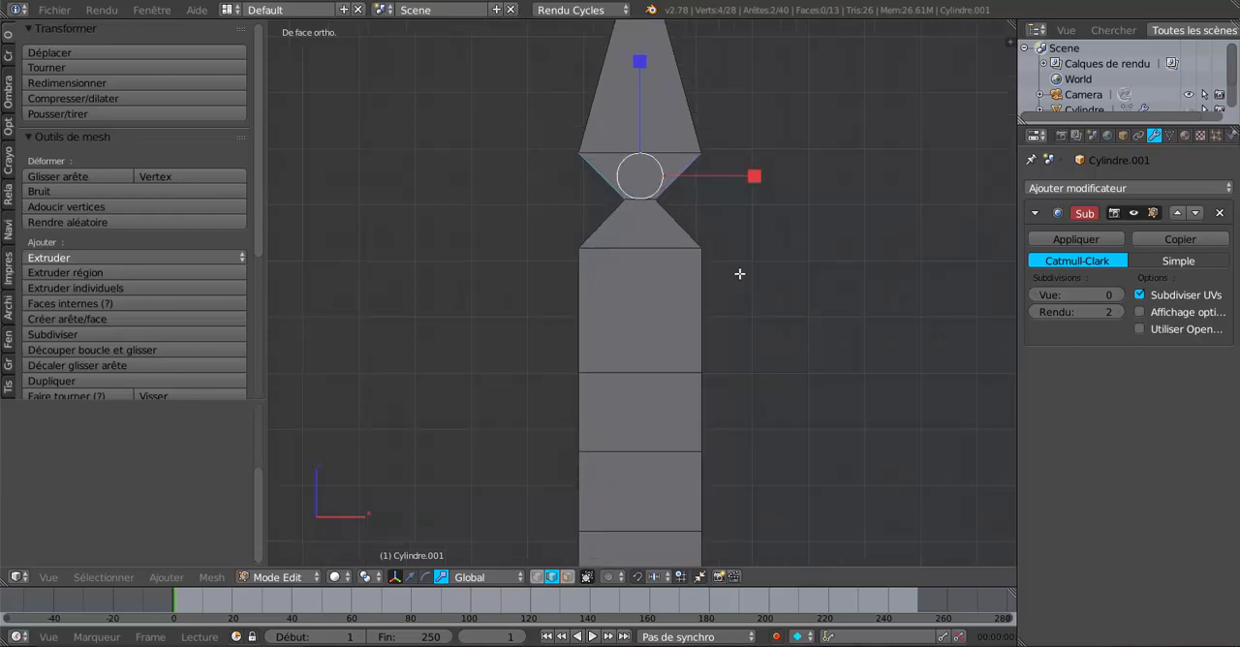
right_click(603, 224)
right_click(685, 227, "shift")
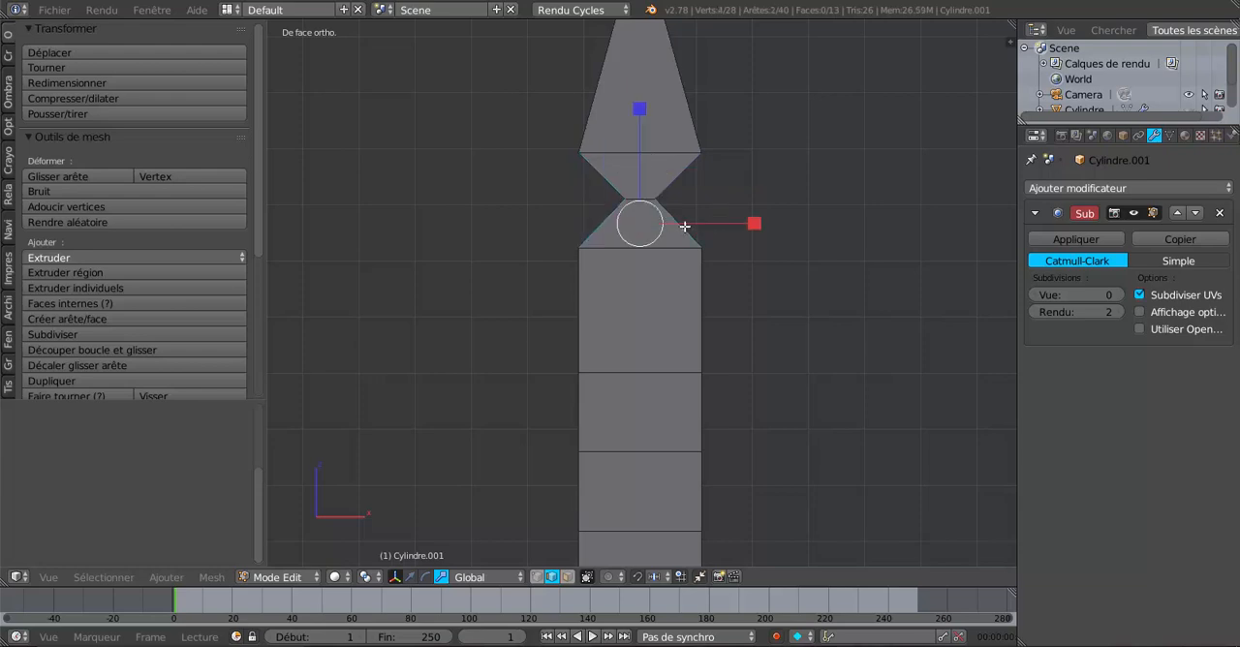
scroll(745, 293, "down", 3)
left_click(745, 302)
scroll(642, 280, "up", 1)
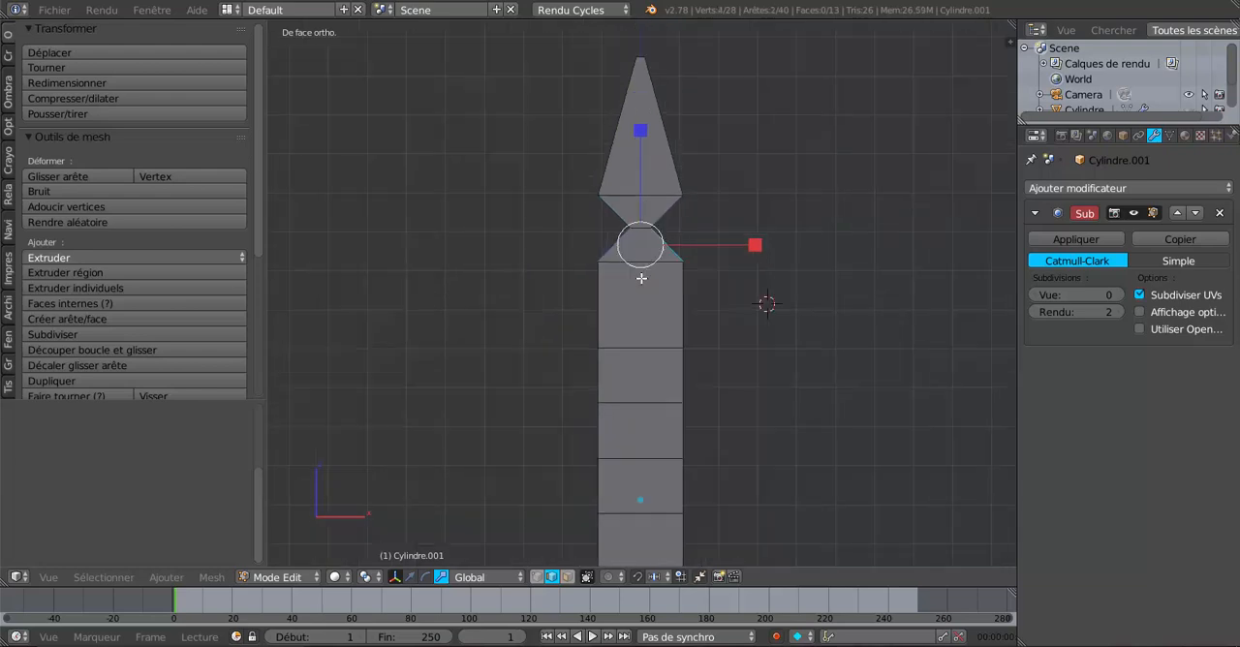
key("e")
key("Escape")
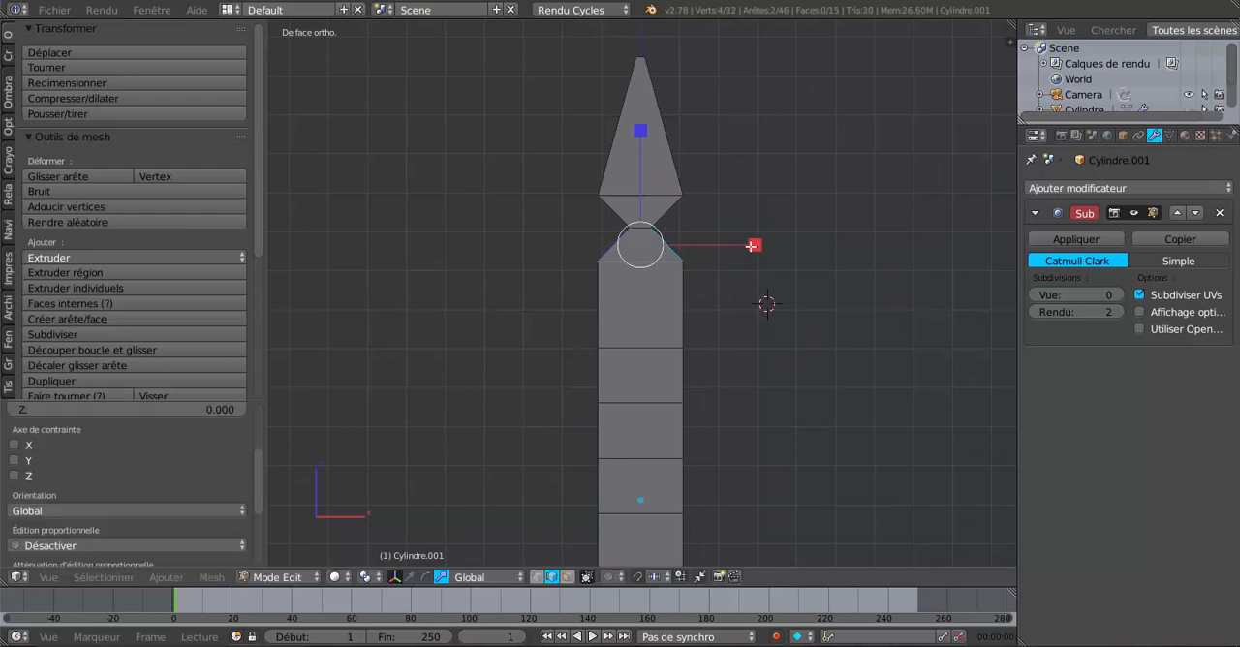
left_click_drag(752, 246, 491, 270)
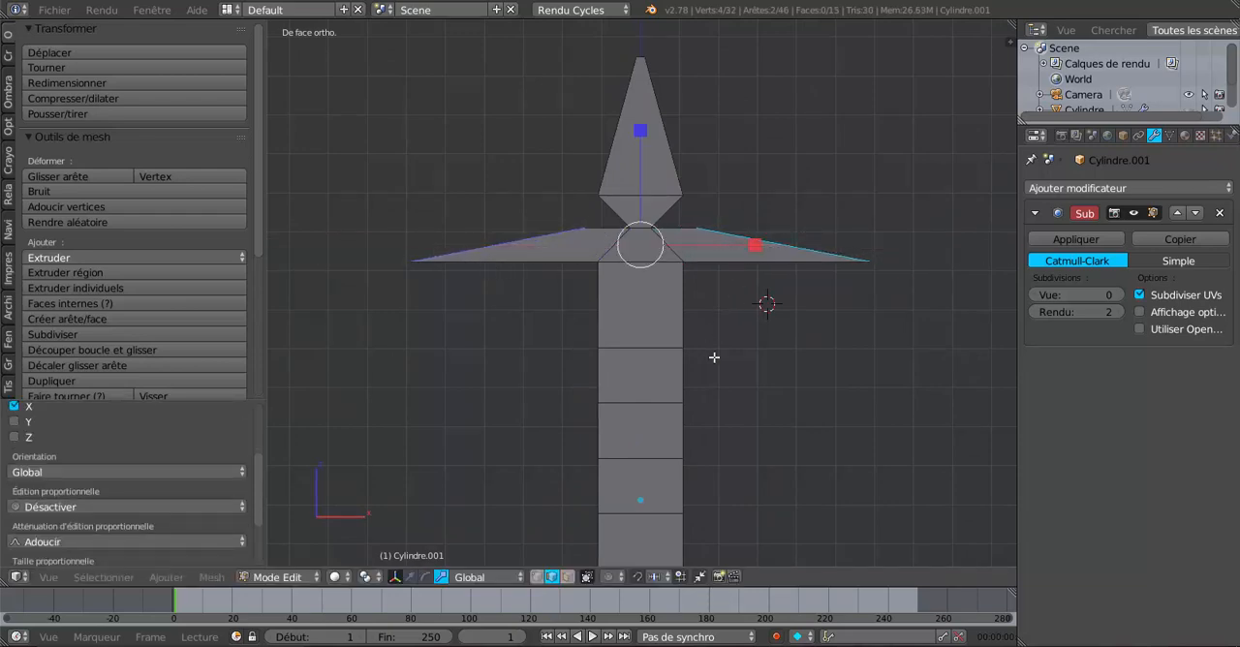
left_click(521, 577)
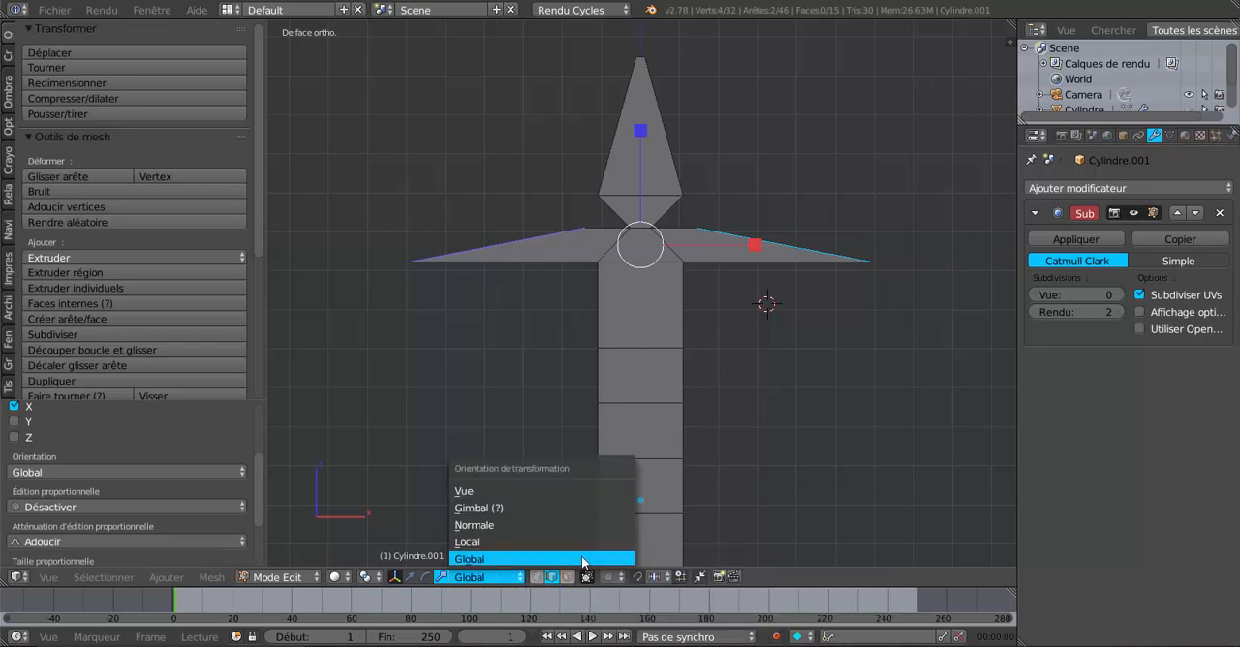
left_click(469, 559)
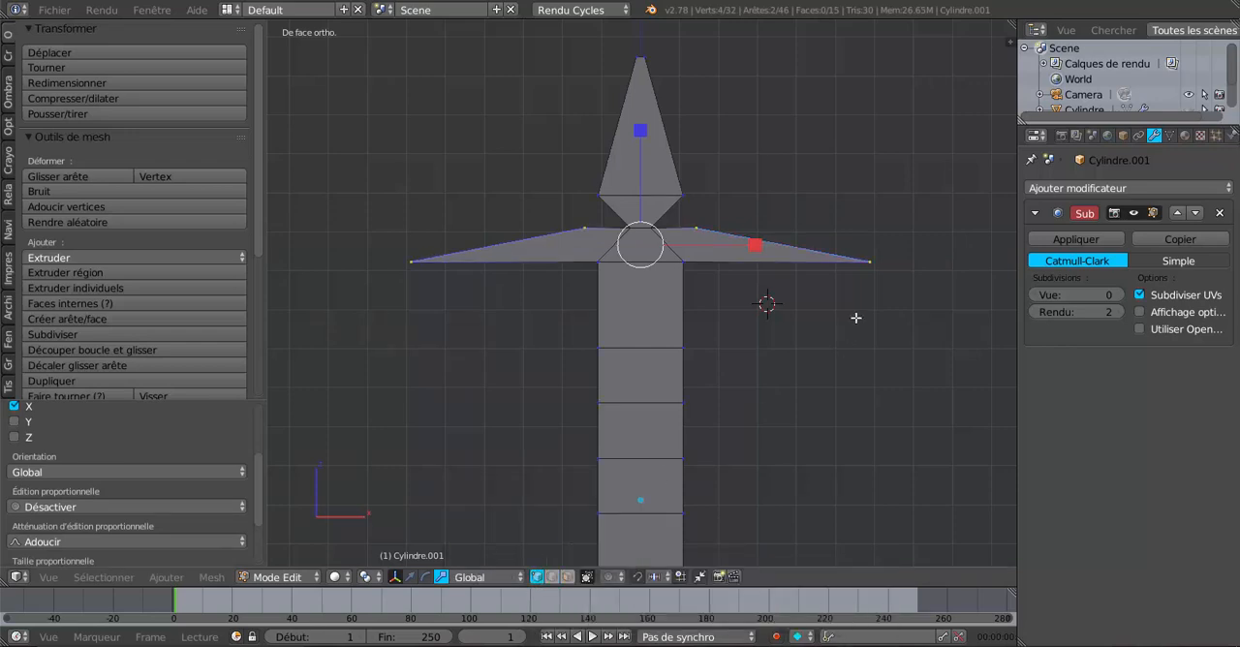
right_click(869, 262)
right_click(412, 260, "ctrl")
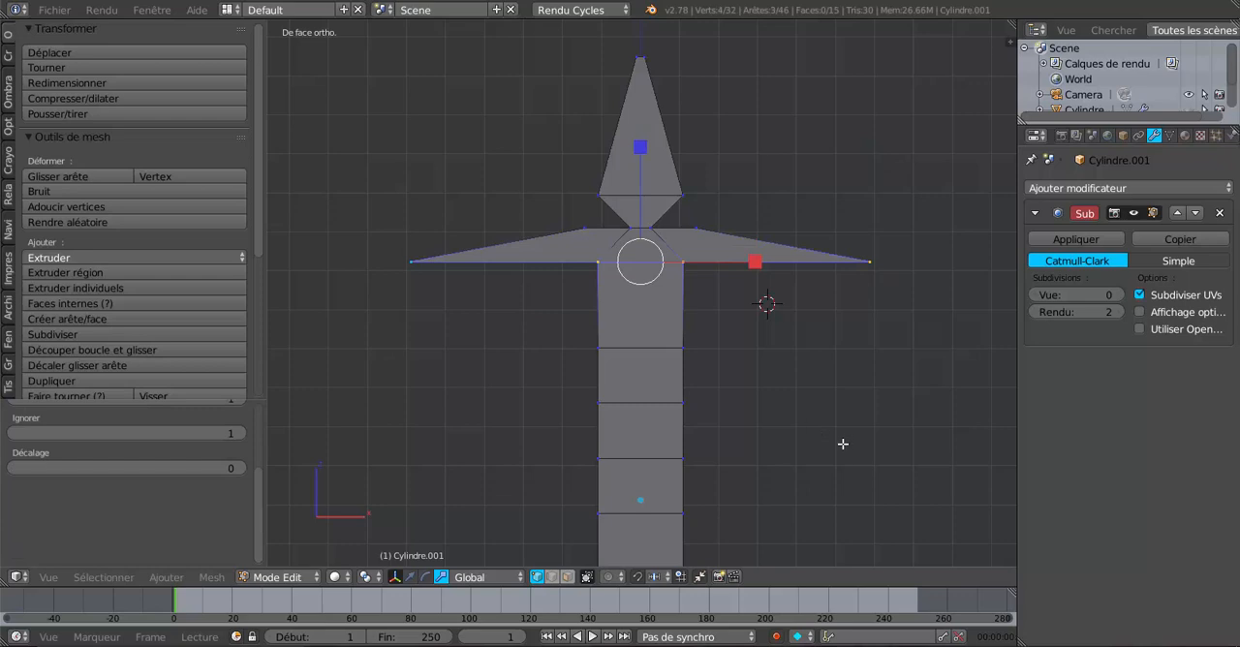
key("s")
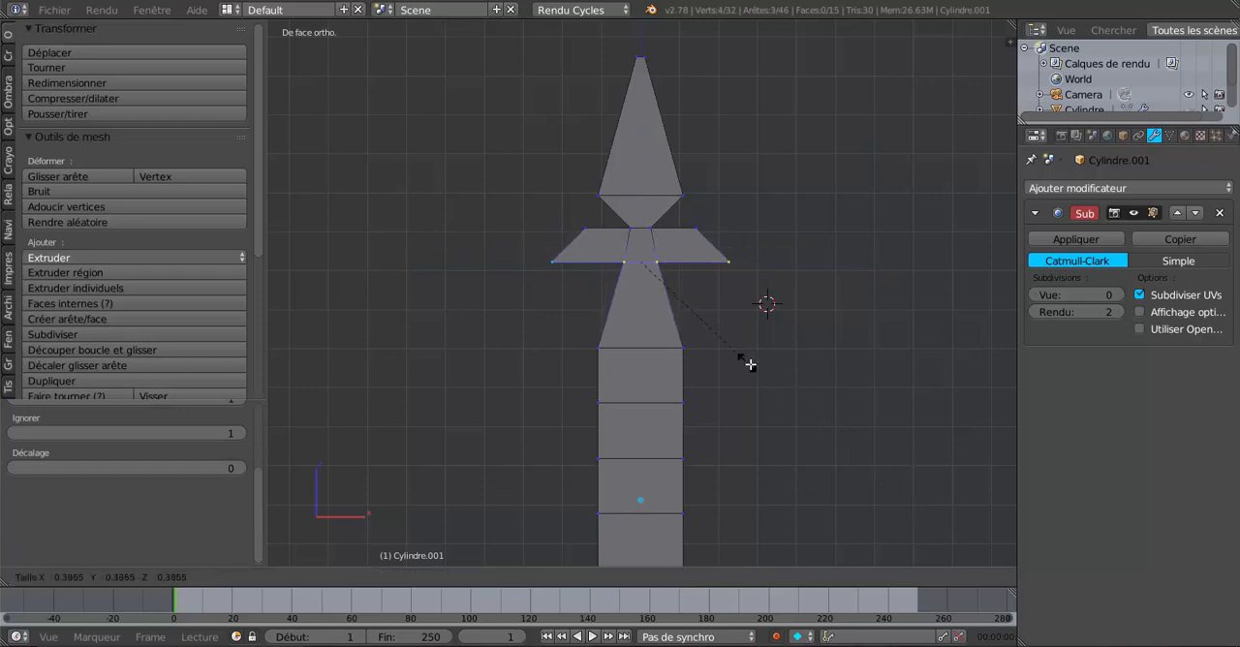
right_click(800, 386)
key("ctrl+z")
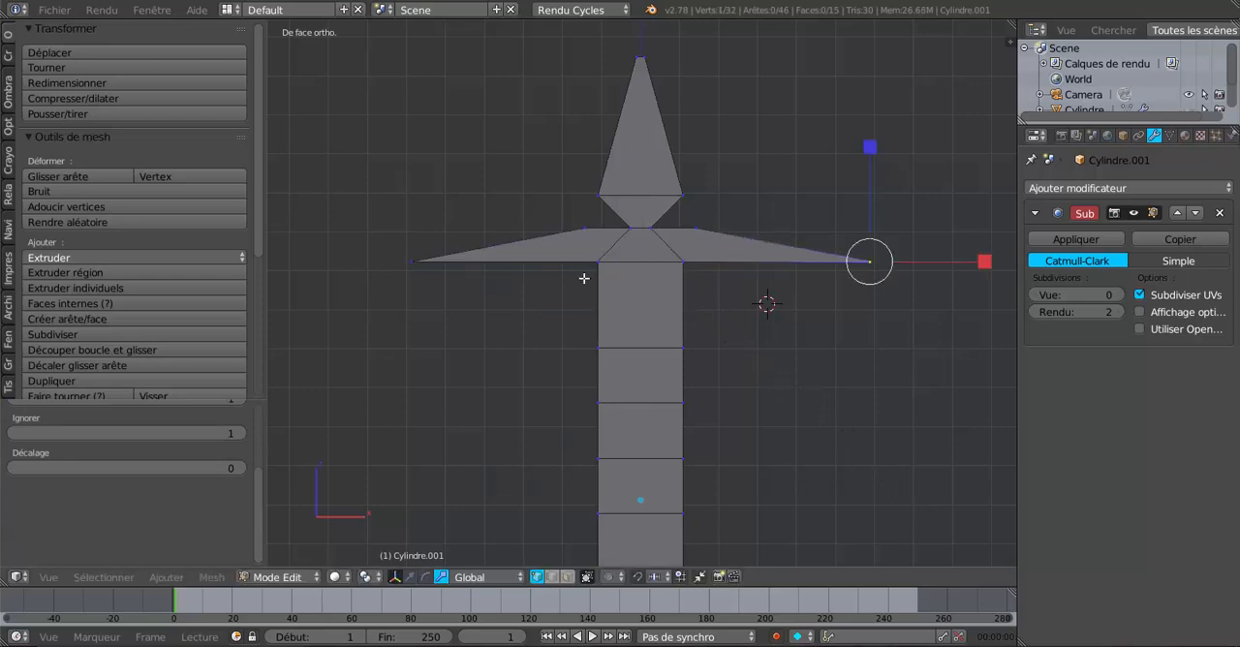
Step: Select the lower tip vertices of both side arms and scale them inward to less than half their spacing
right_click(421, 264)
right_click(891, 271, "shift")
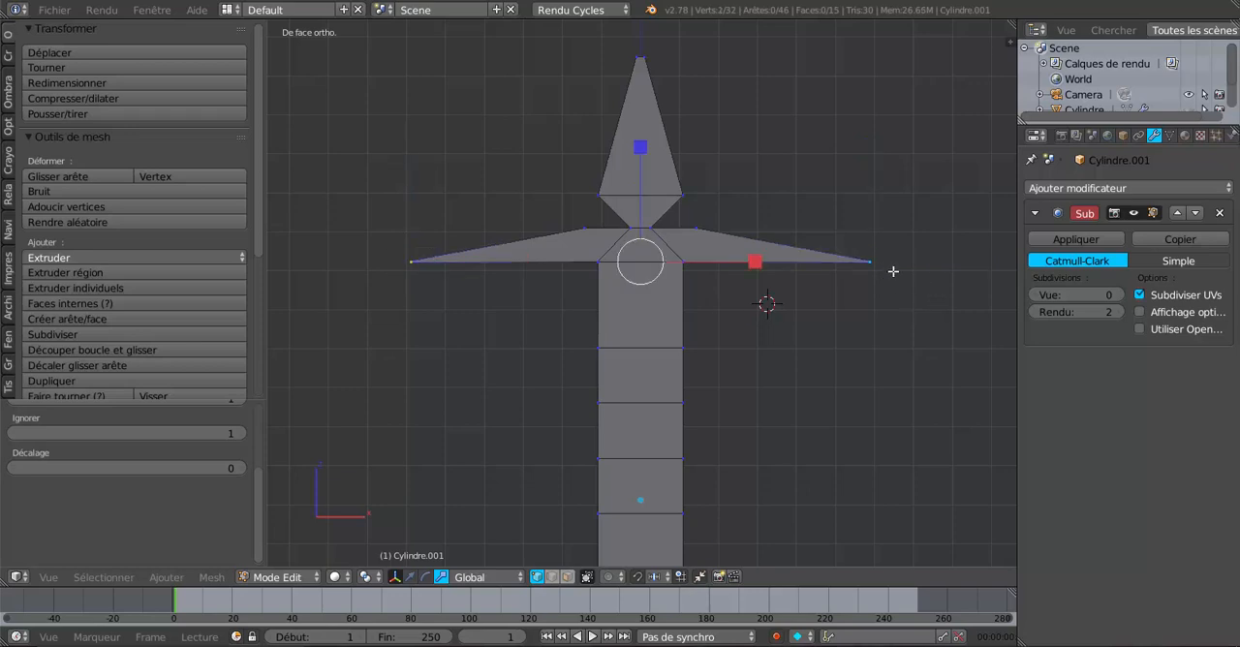
key("s")
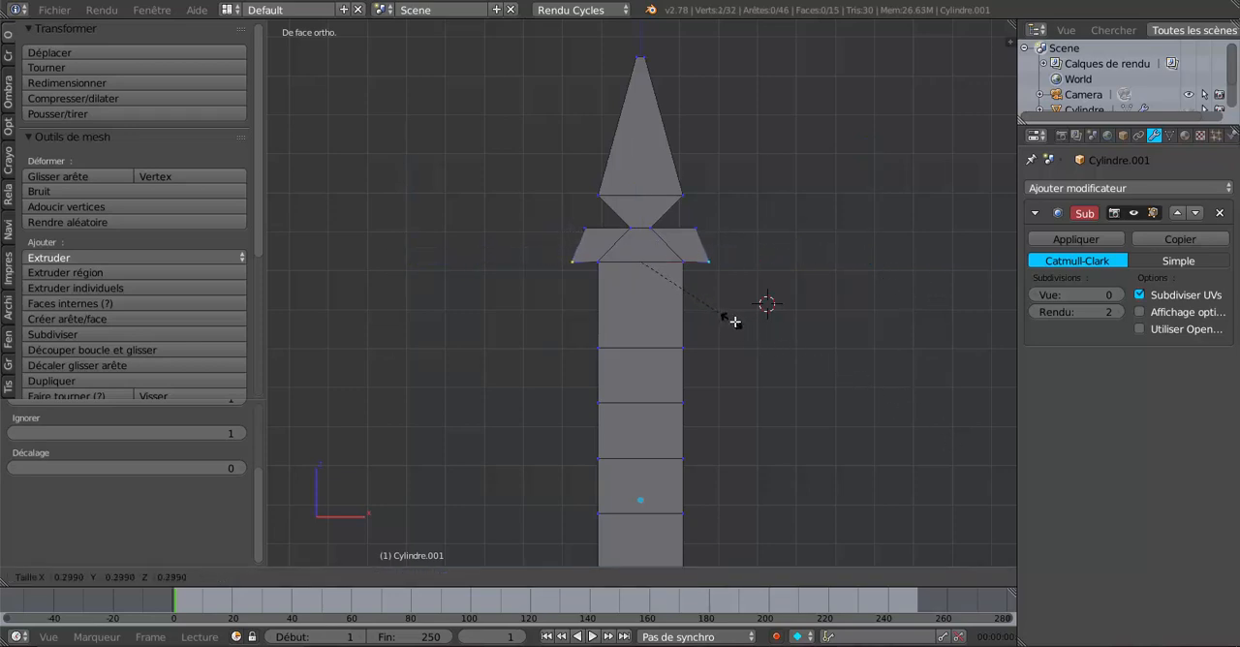
left_click(762, 326)
Step: Select the upper outer vertices of both side arms and scale them outward to about twice their spacing
right_click(710, 217)
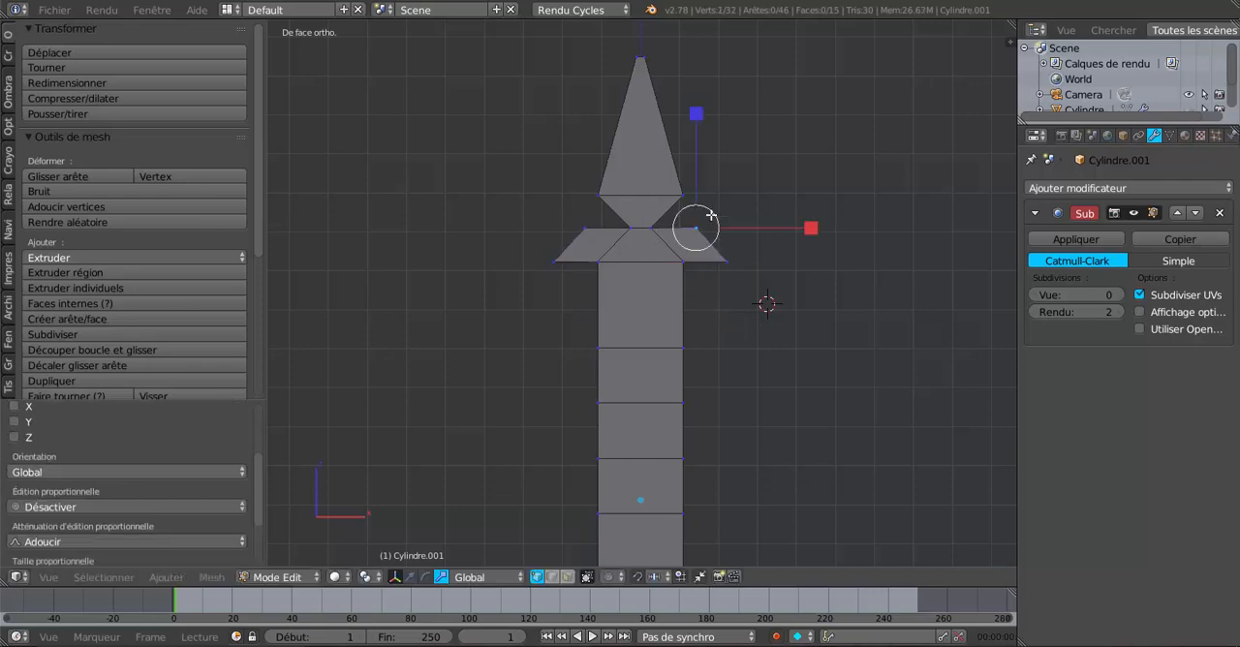
right_click(561, 224, "shift")
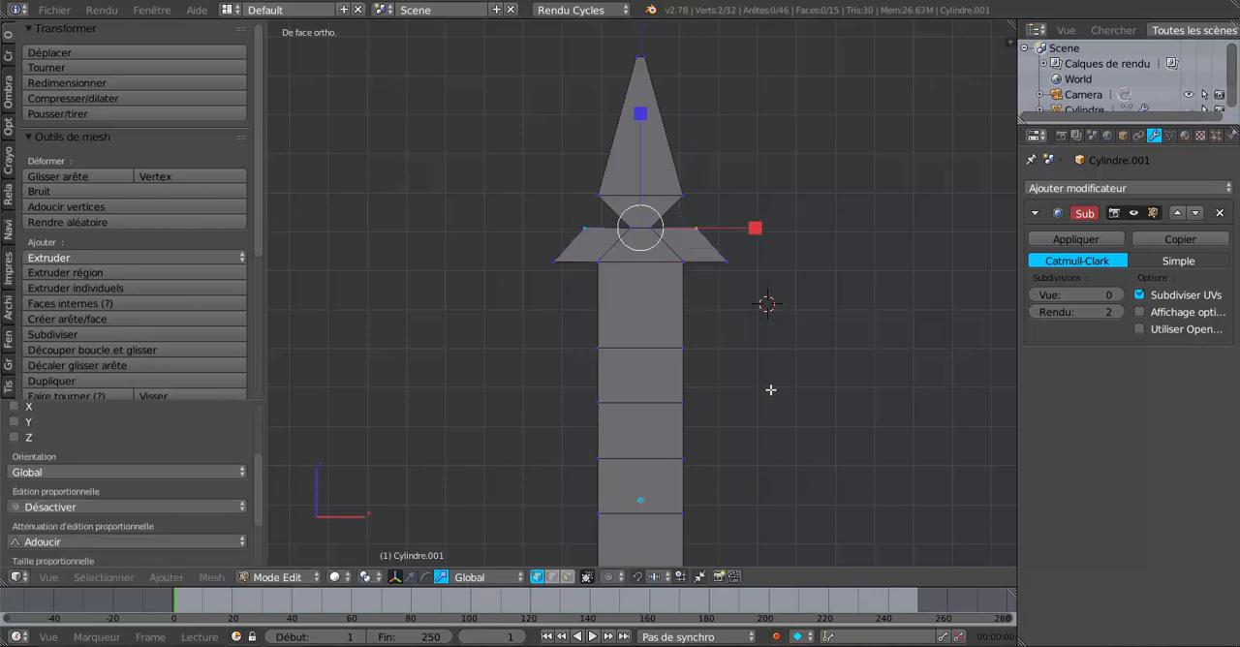
key("s")
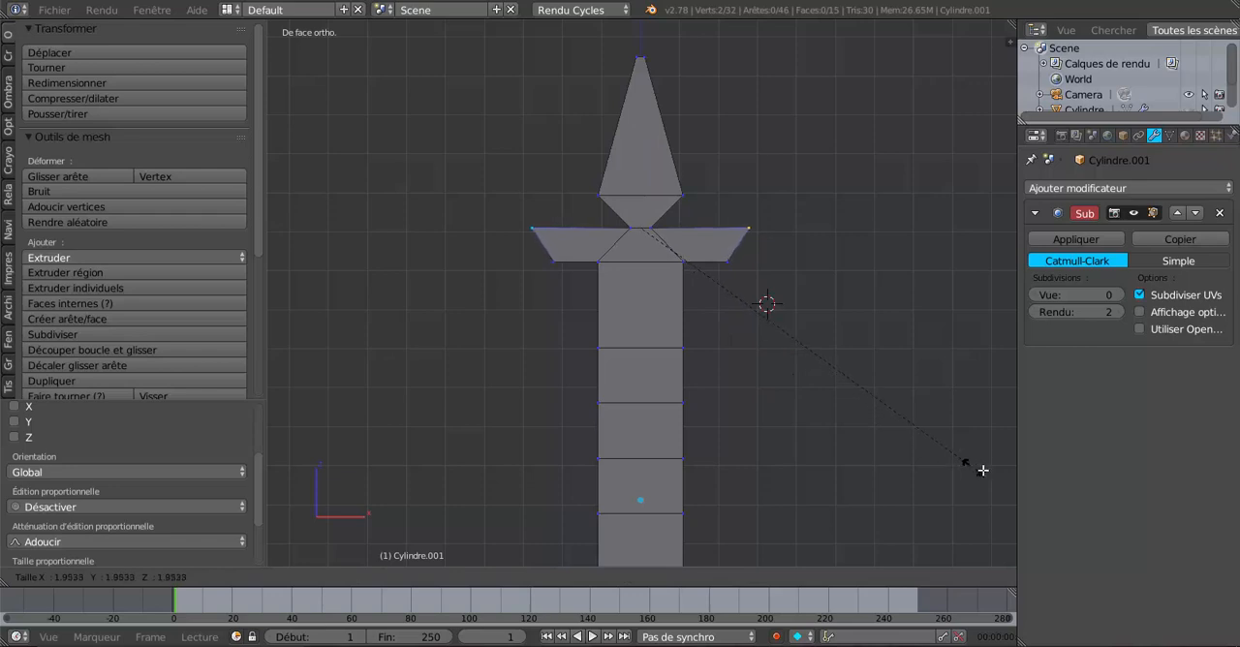
left_click(980, 470)
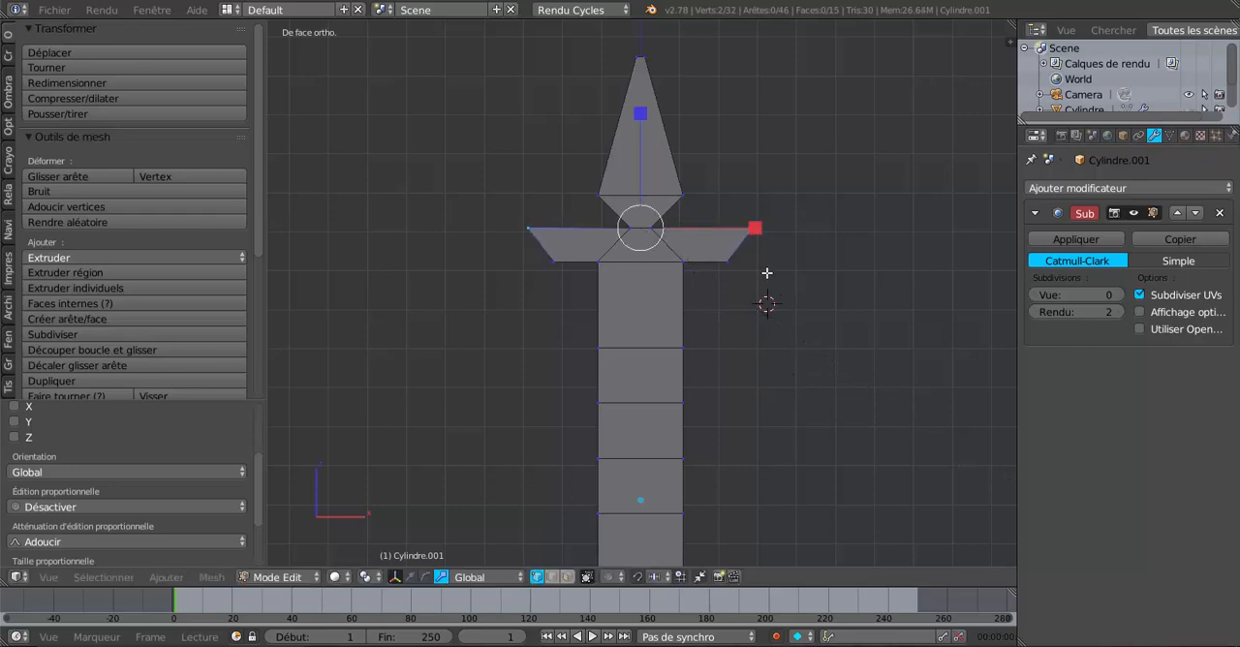
Step: Select the lower outer vertices of both side arms and scale them slightly inward to about 0.91 of their spacing
right_click(721, 266)
right_click(534, 261, "shift")
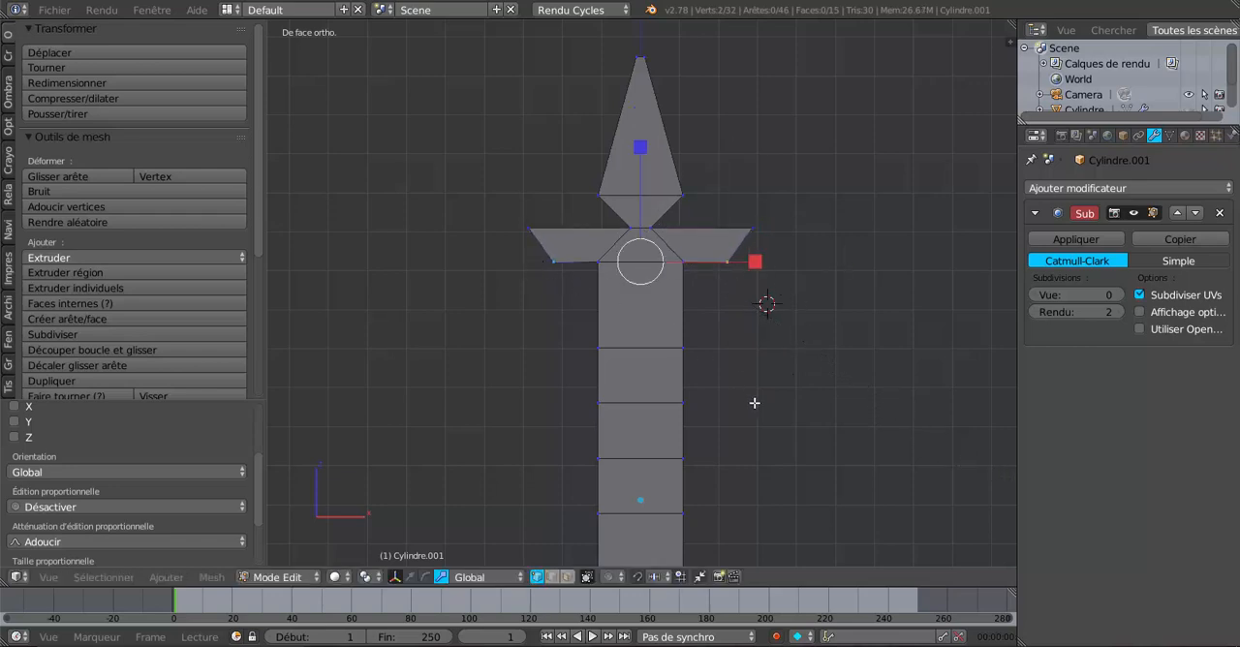
key("s")
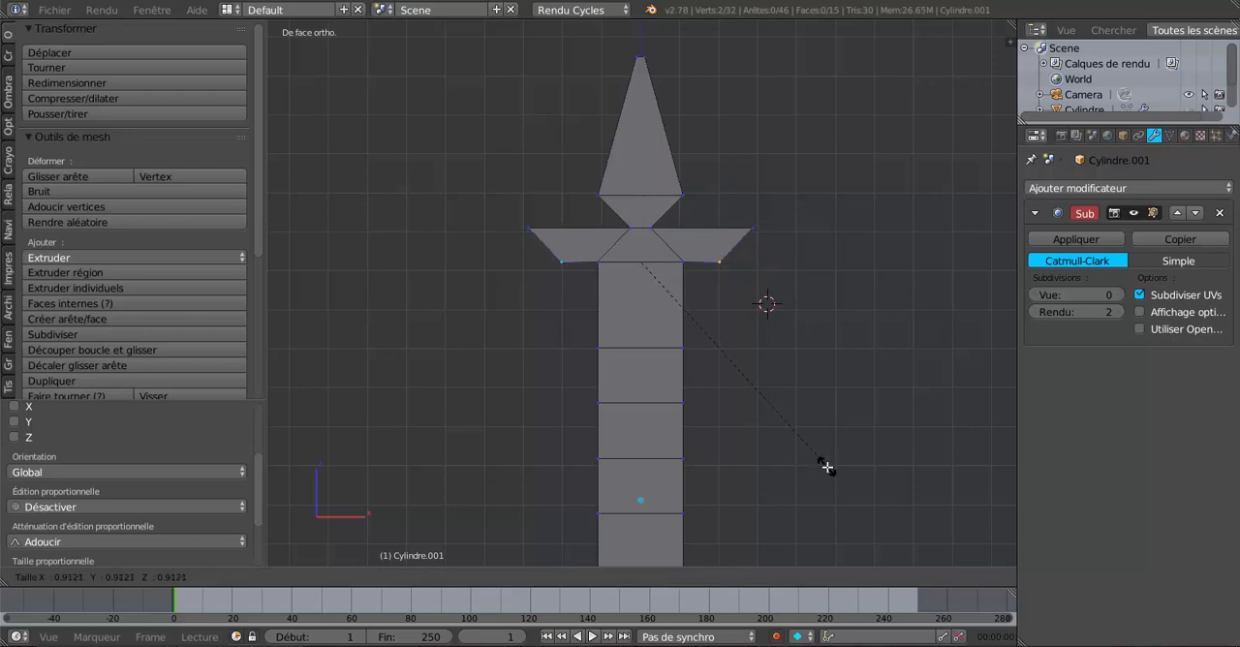
left_click(822, 462)
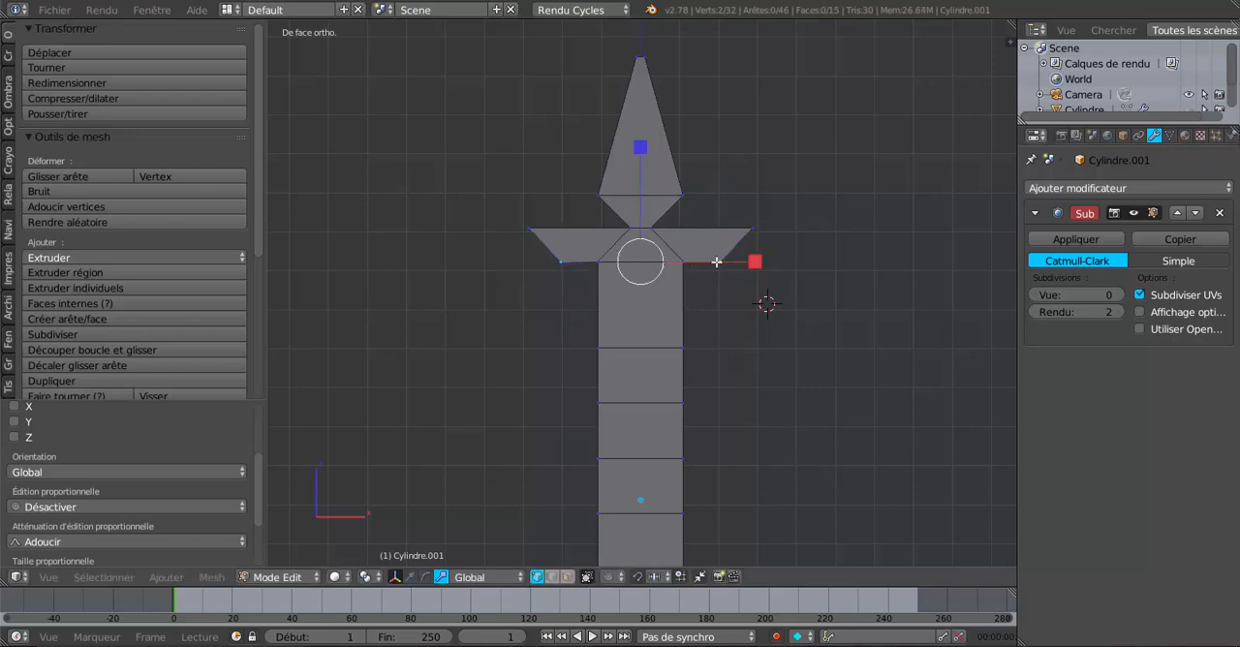
scroll(718, 301, "up", 1)
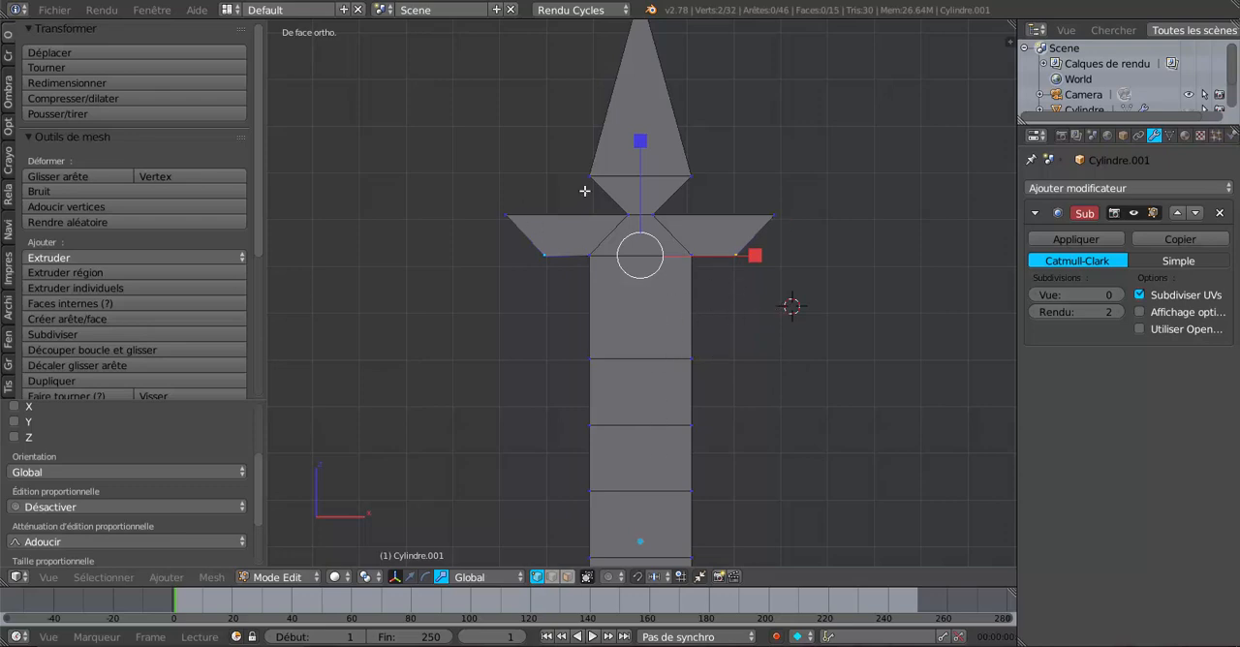
Step: Select the slanted outer end edges of both side arms and extrude them straight down along Z
left_click(779, 216, "shift")
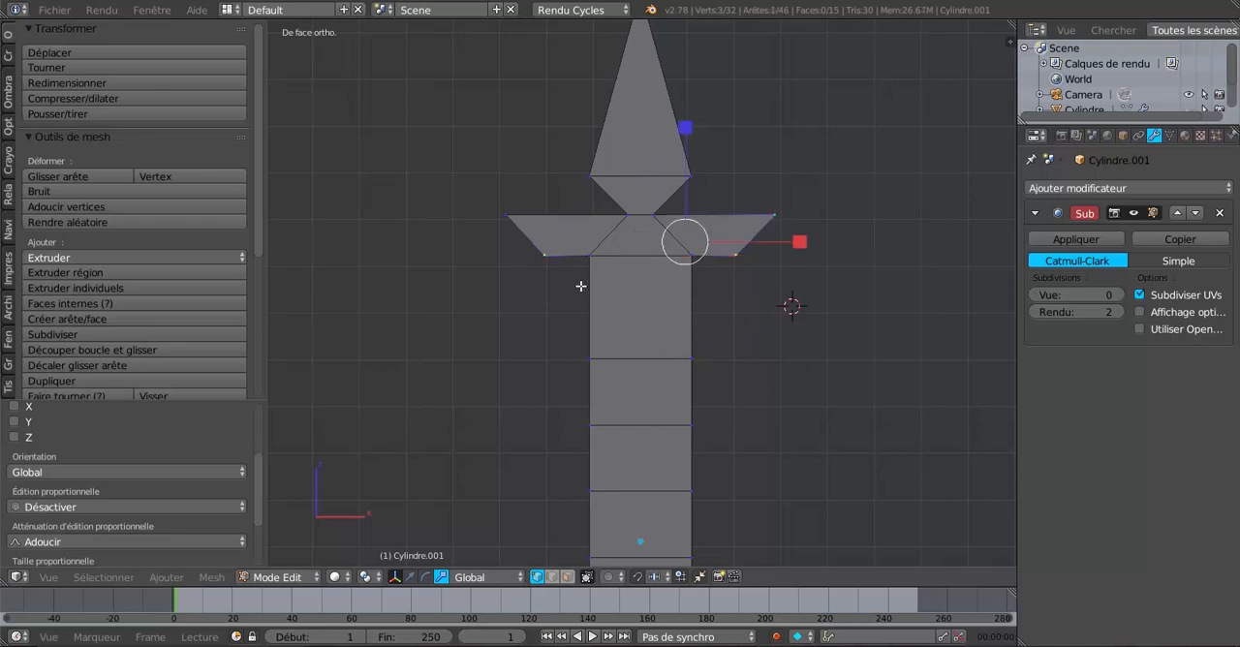
left_click(541, 257, "shift")
left_click(495, 227, "shift")
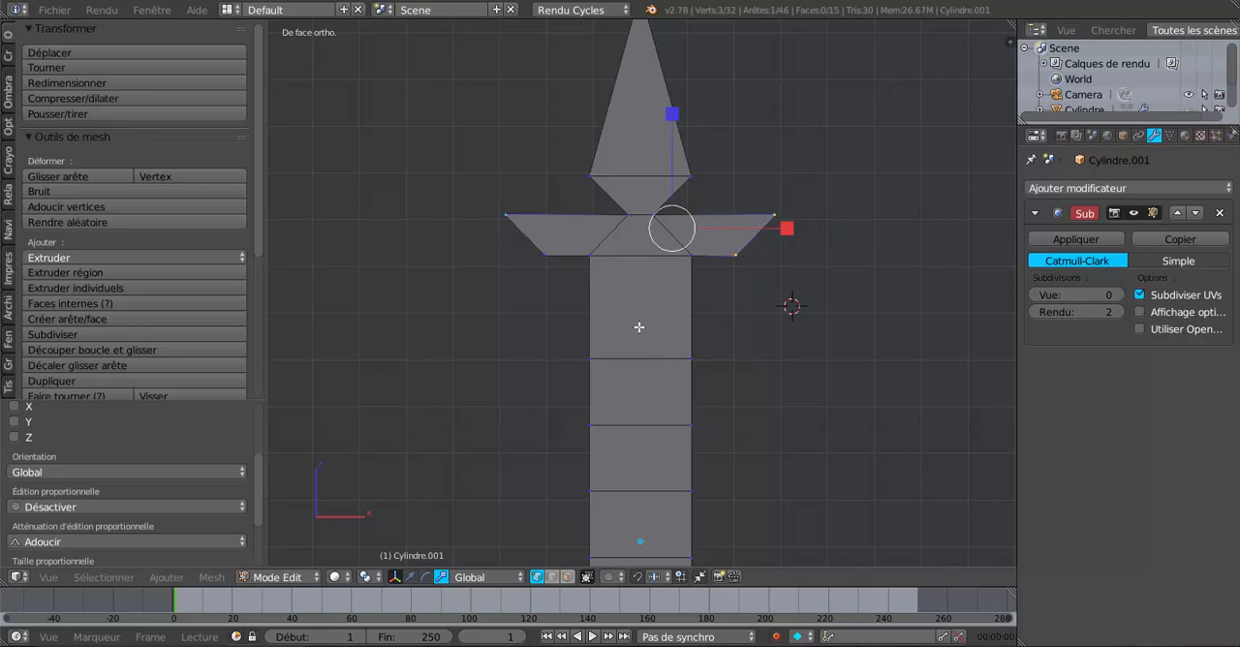
left_click(542, 257, "shift")
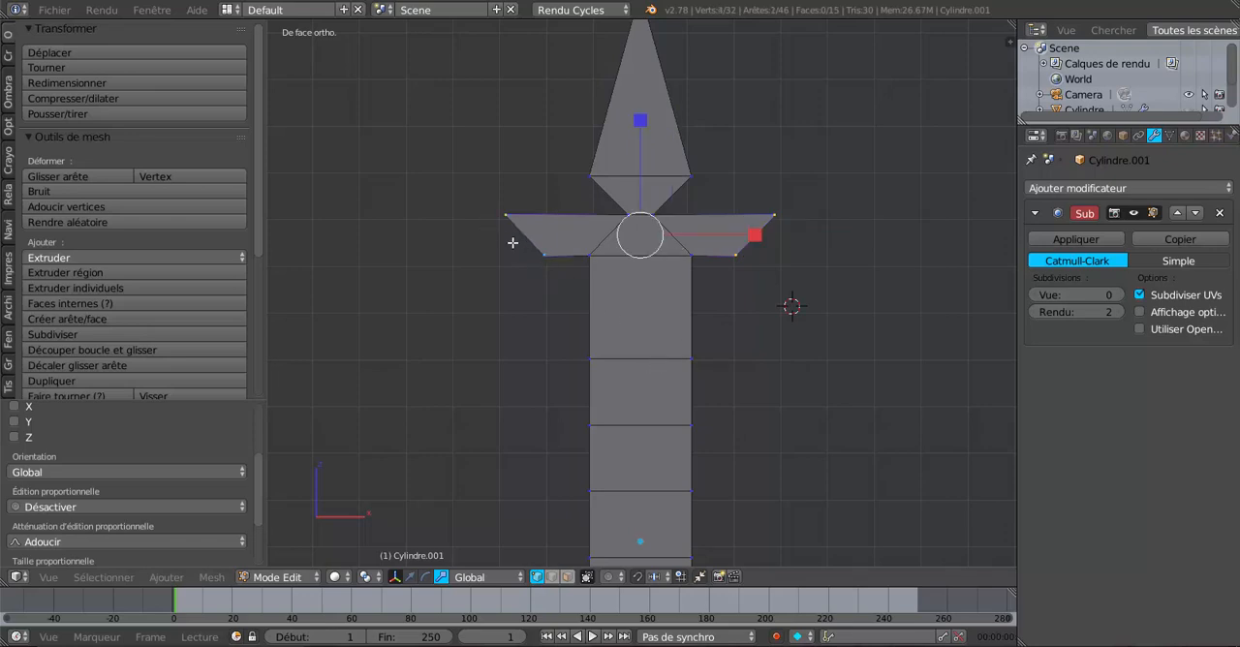
key("e")
right_click(780, 374)
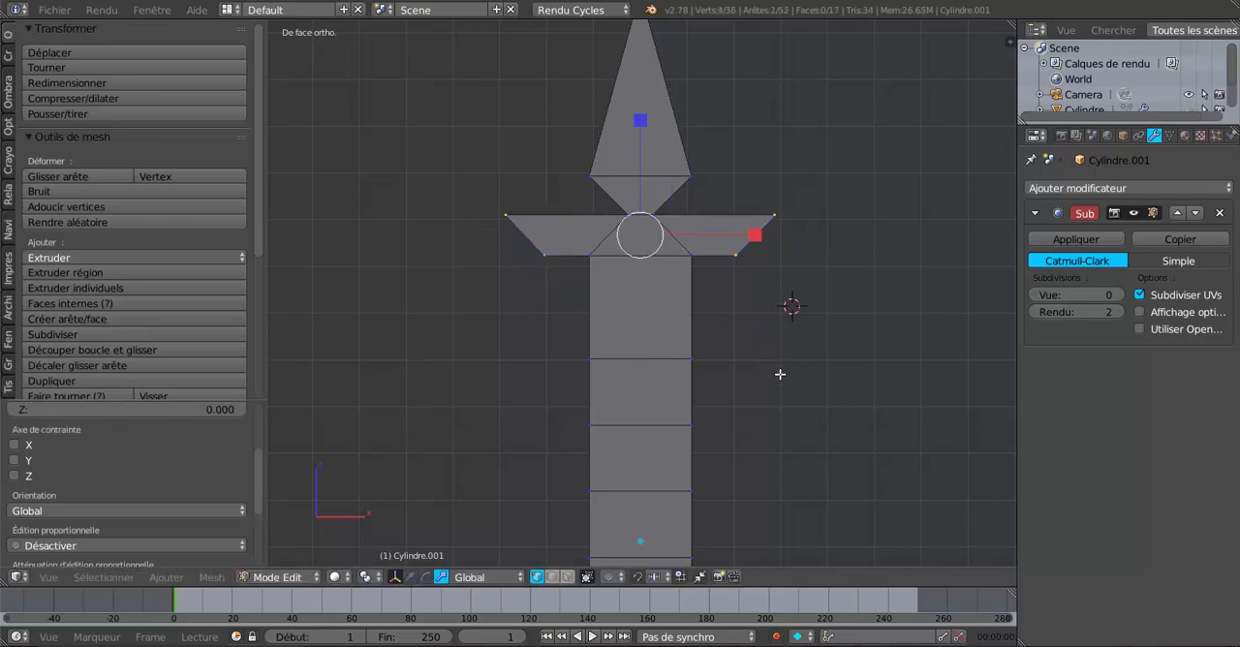
left_click(412, 577)
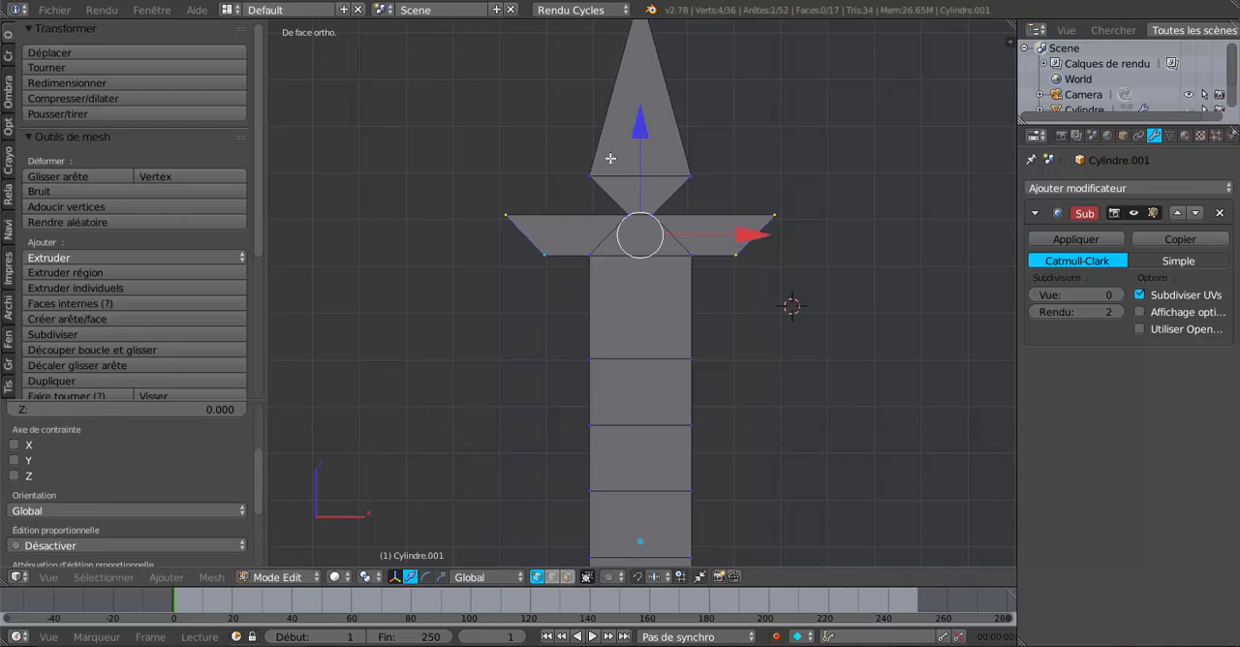
left_click_drag(642, 123, 650, 166)
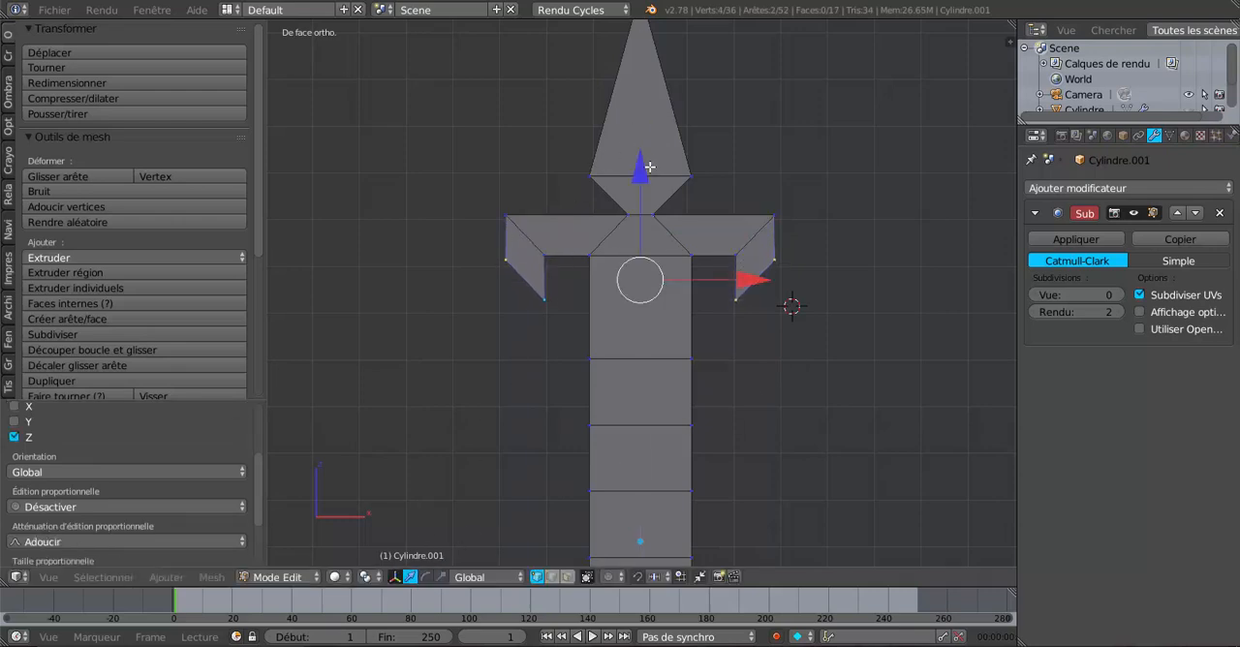
key("g")
key("z")
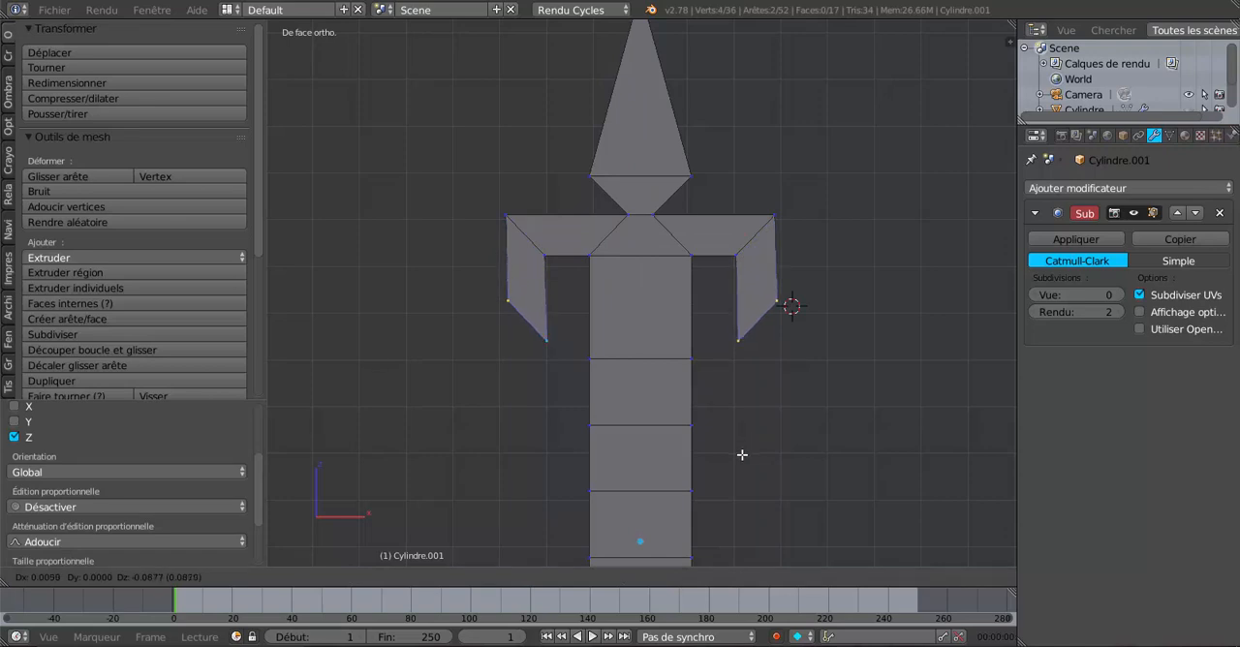
left_click(743, 405)
Step: Extrude the lower ends of both side arms a further 0.096 units down along Z
key("e")
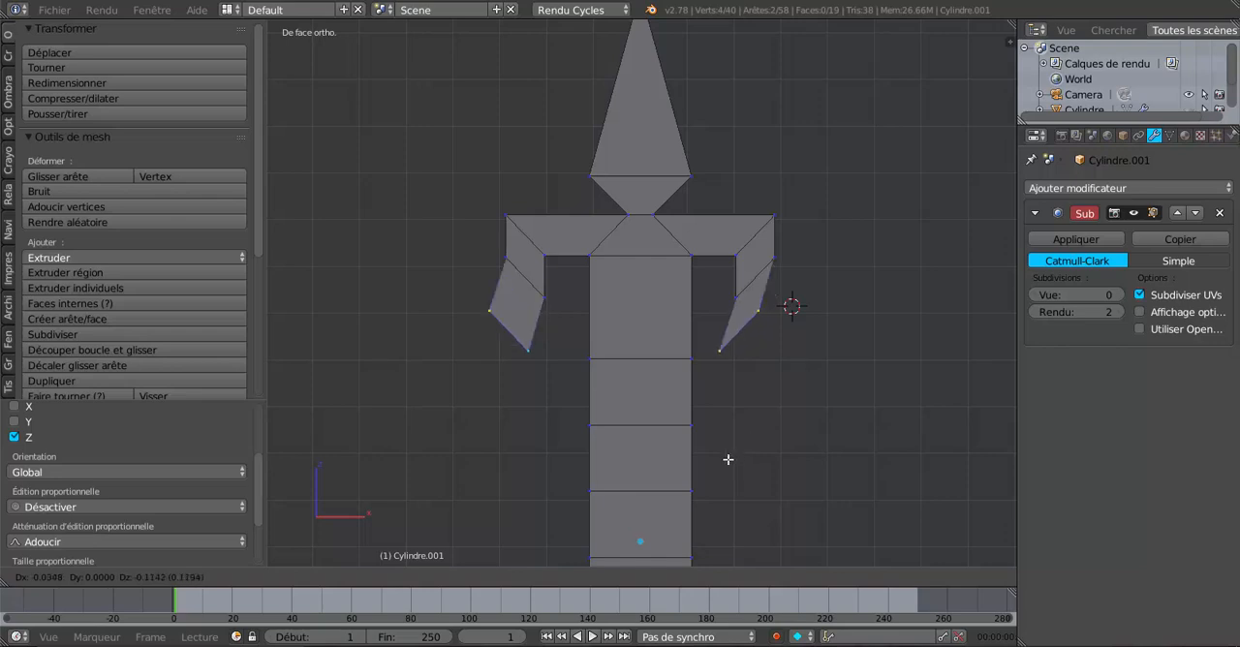
key("z")
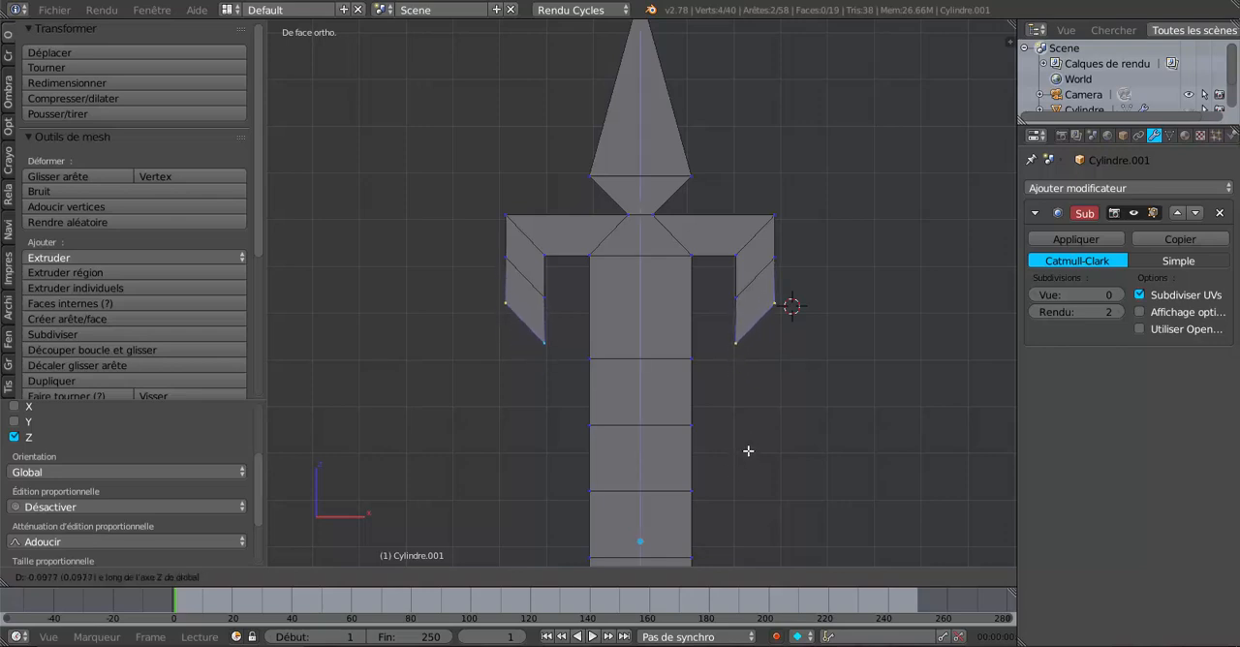
left_click(747, 446)
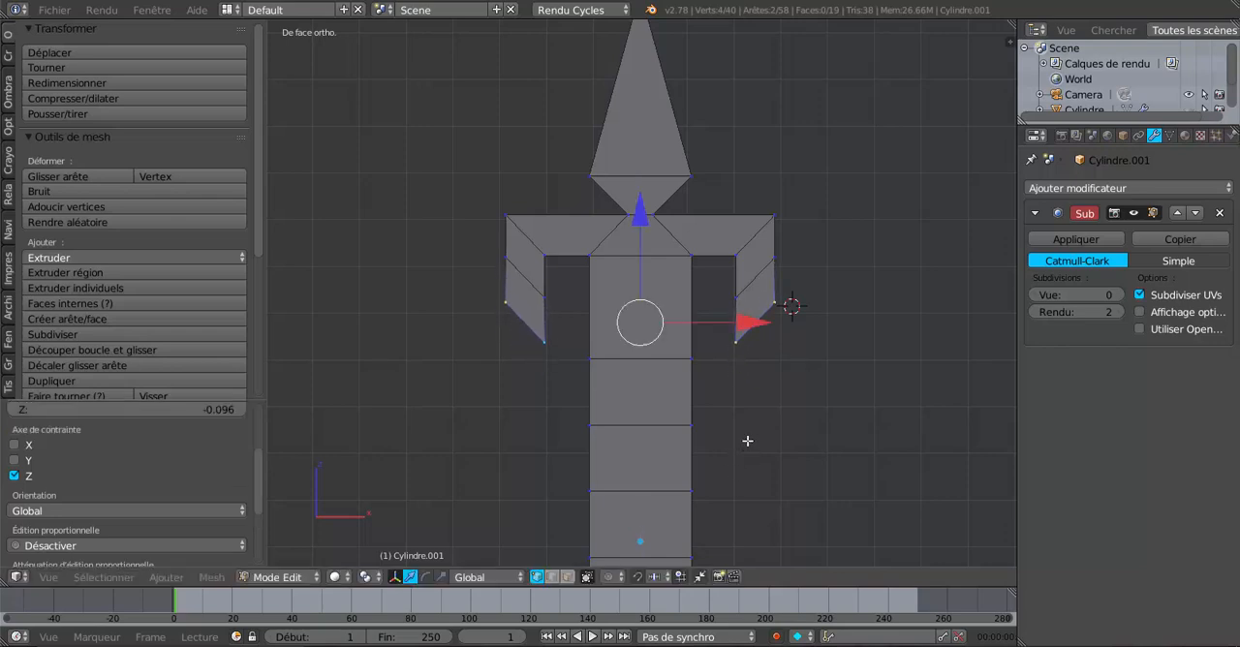
Step: Raise the subdivision modifier's viewport level to 2 to preview the smoothed cross
scroll(754, 365, "up", 2)
right_click(735, 342)
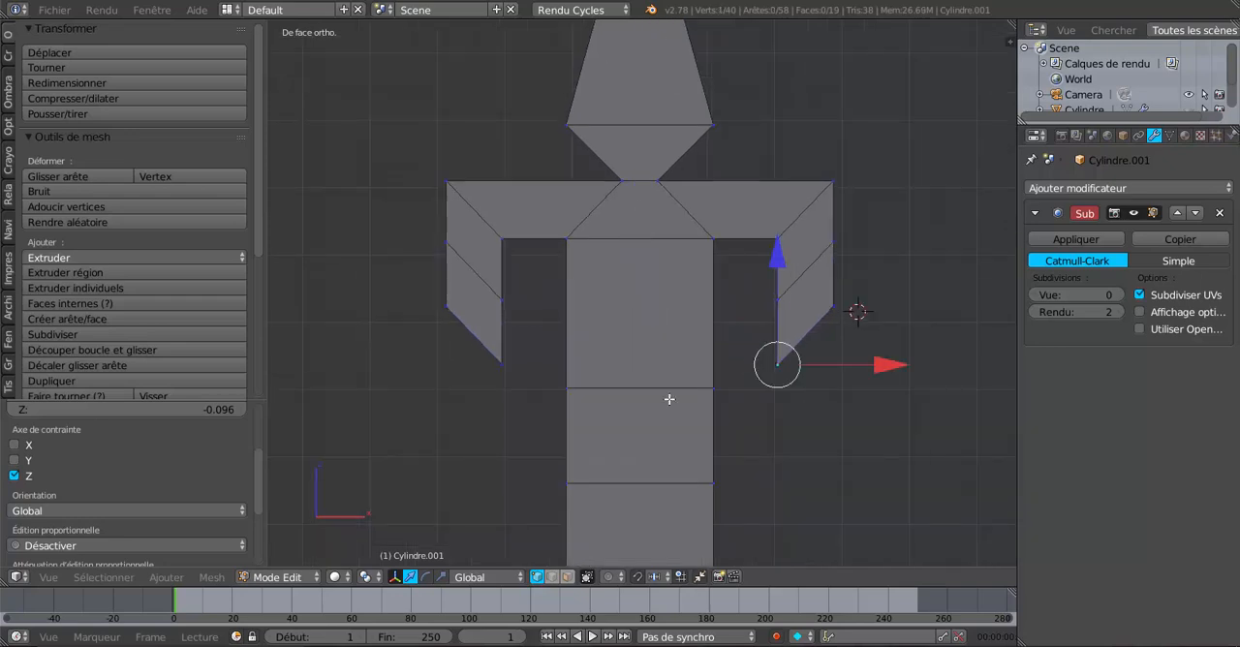
right_click(494, 368, "shift")
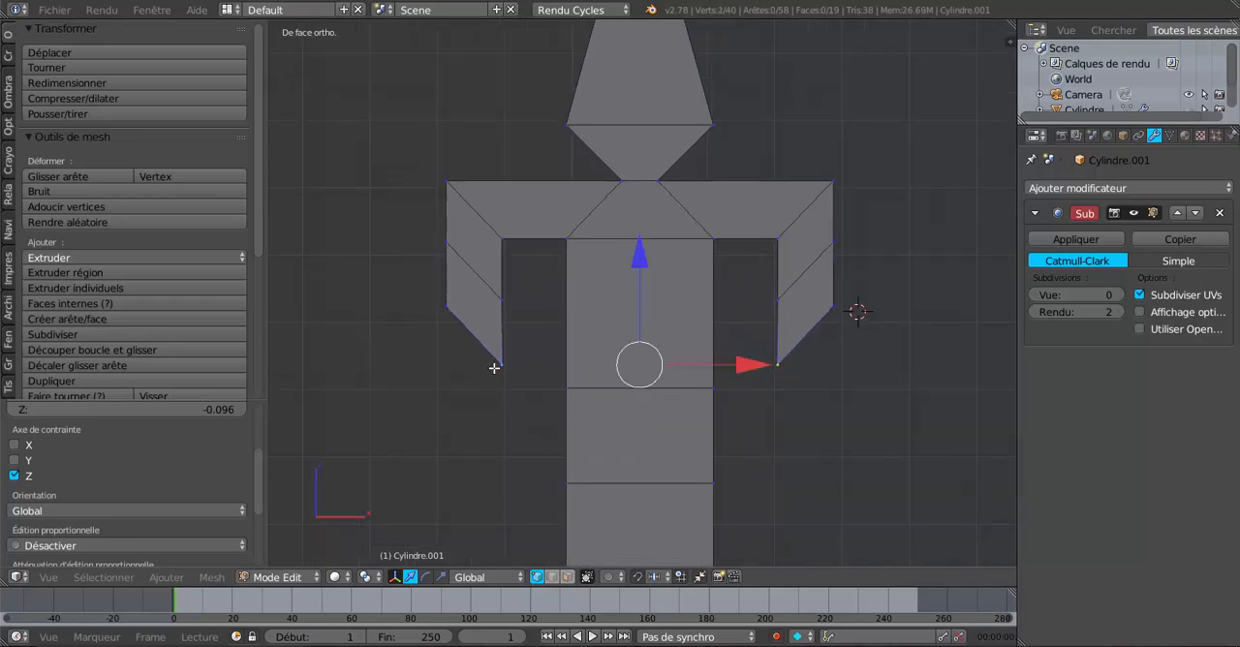
right_click(729, 384)
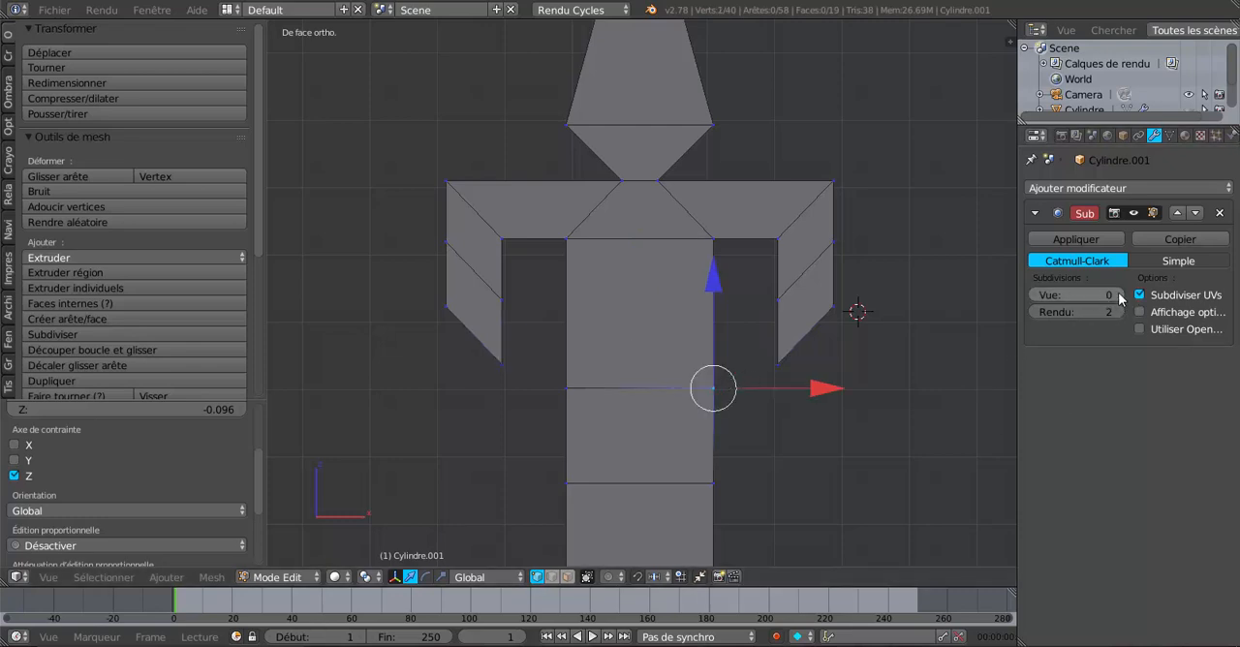
left_click(1120, 295)
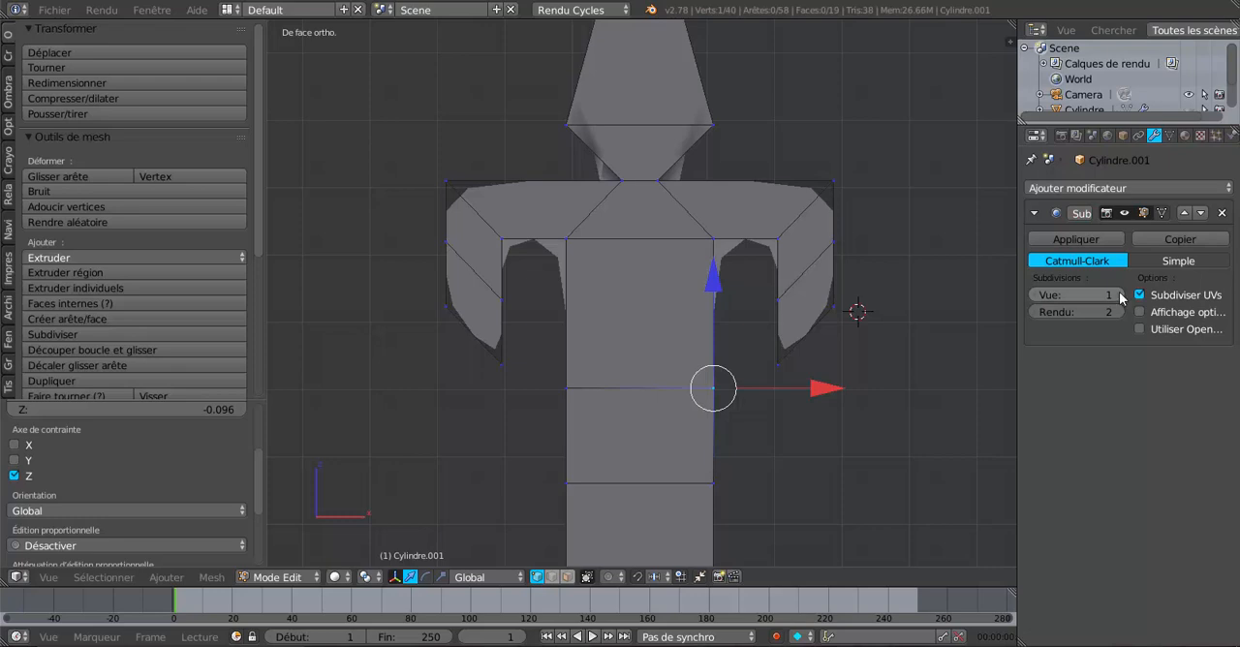
left_click(1120, 294)
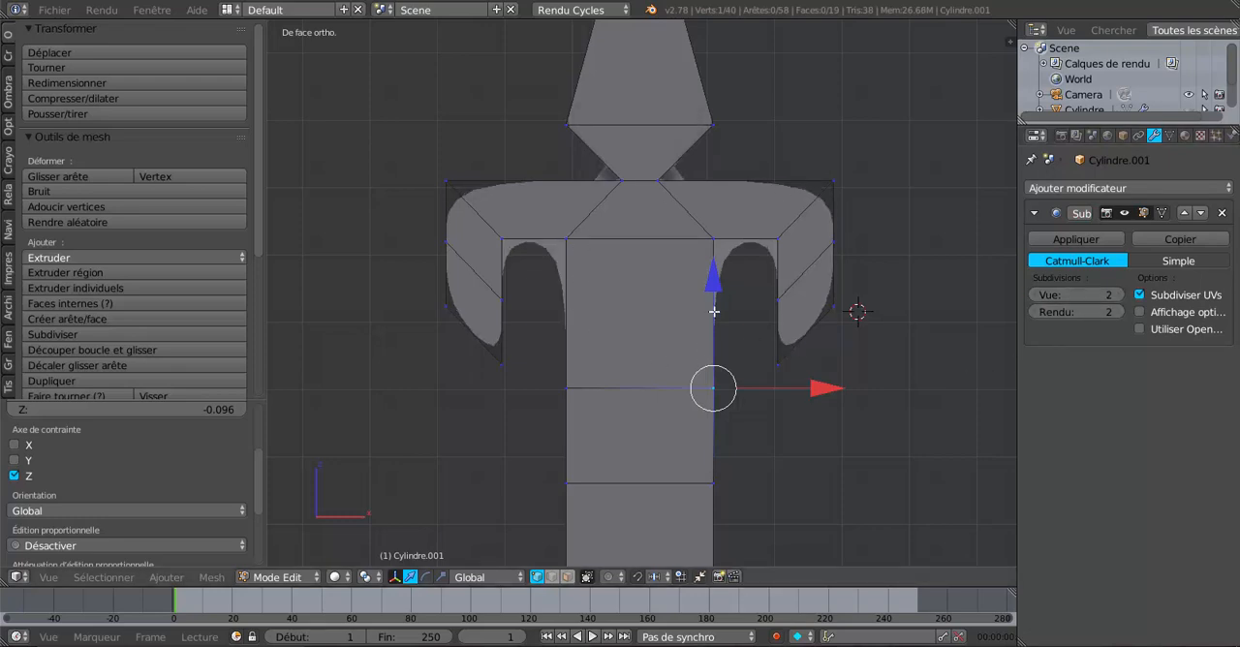
Step: Try smoothing the inner arch between the strip and the right arm by applying the LoopTools Relax operation twice to its five vertices
right_click(713, 240, "shift")
right_click(777, 238, "shift")
right_click(778, 299, "shift")
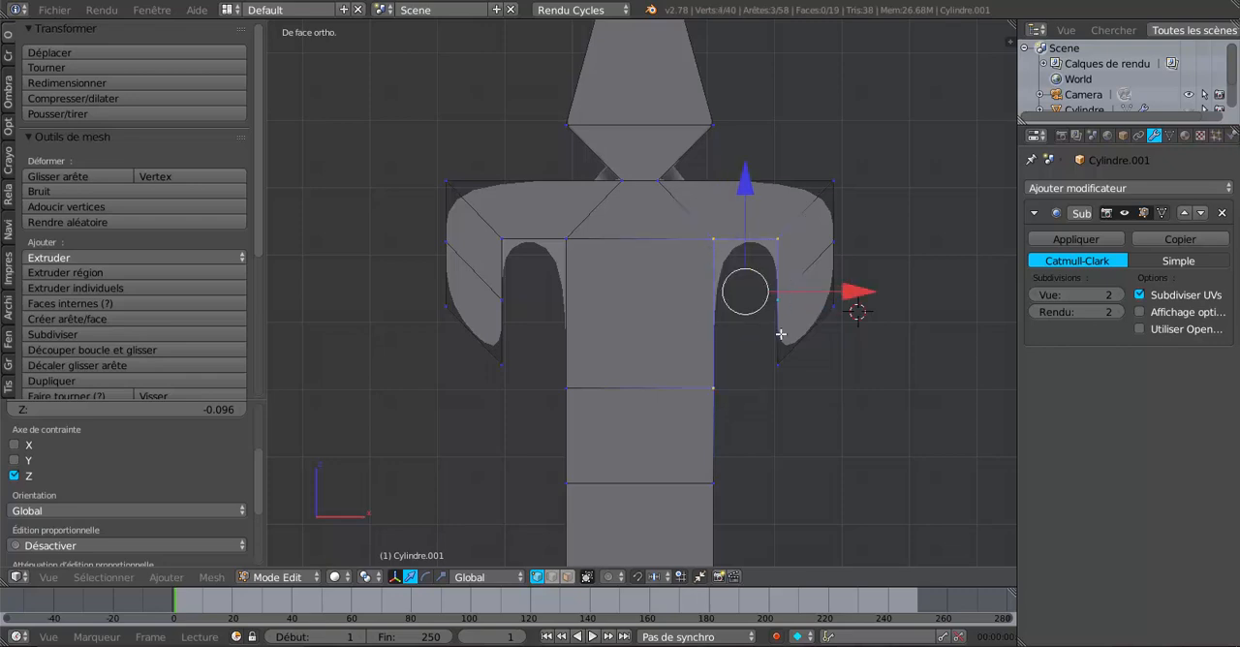
right_click(779, 364, "shift")
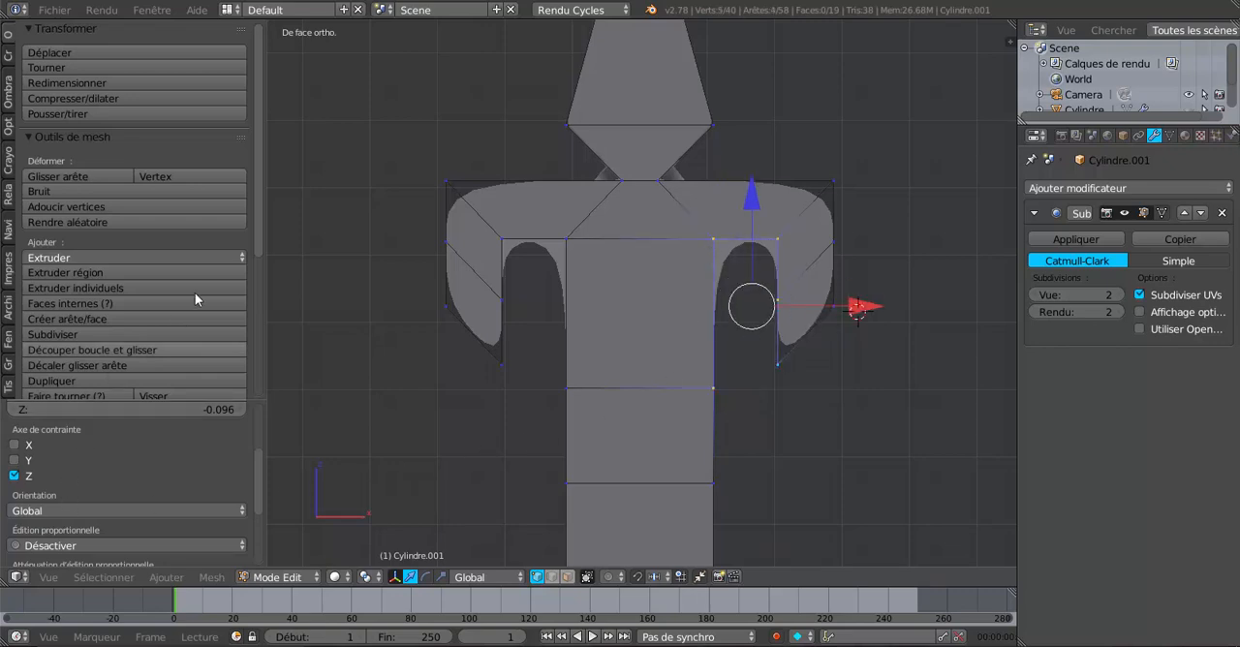
left_click_drag(258, 215, 290, 369)
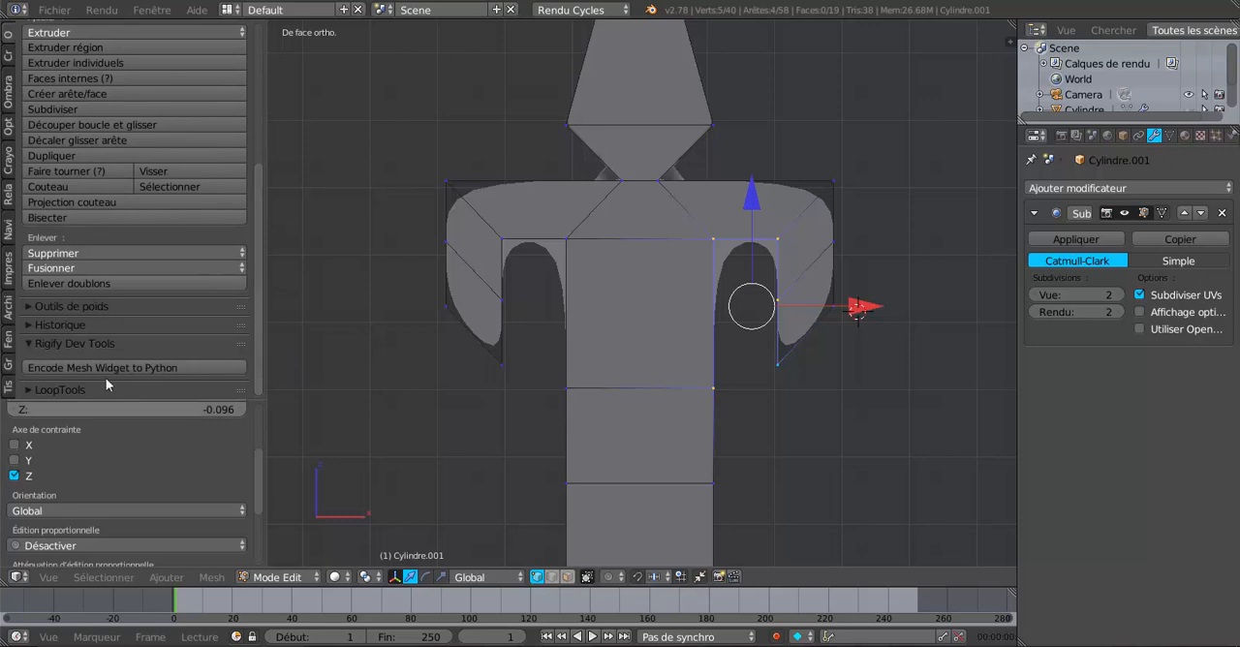
left_click(84, 390)
left_click_drag(258, 262, 264, 377)
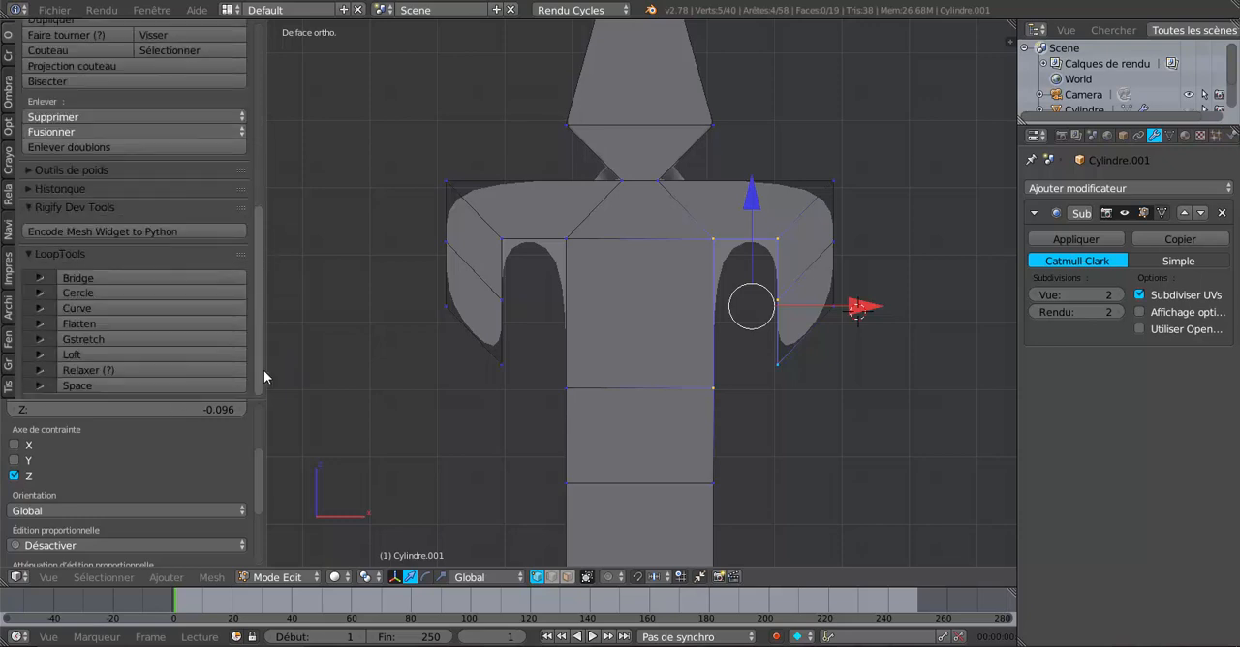
left_click(128, 370)
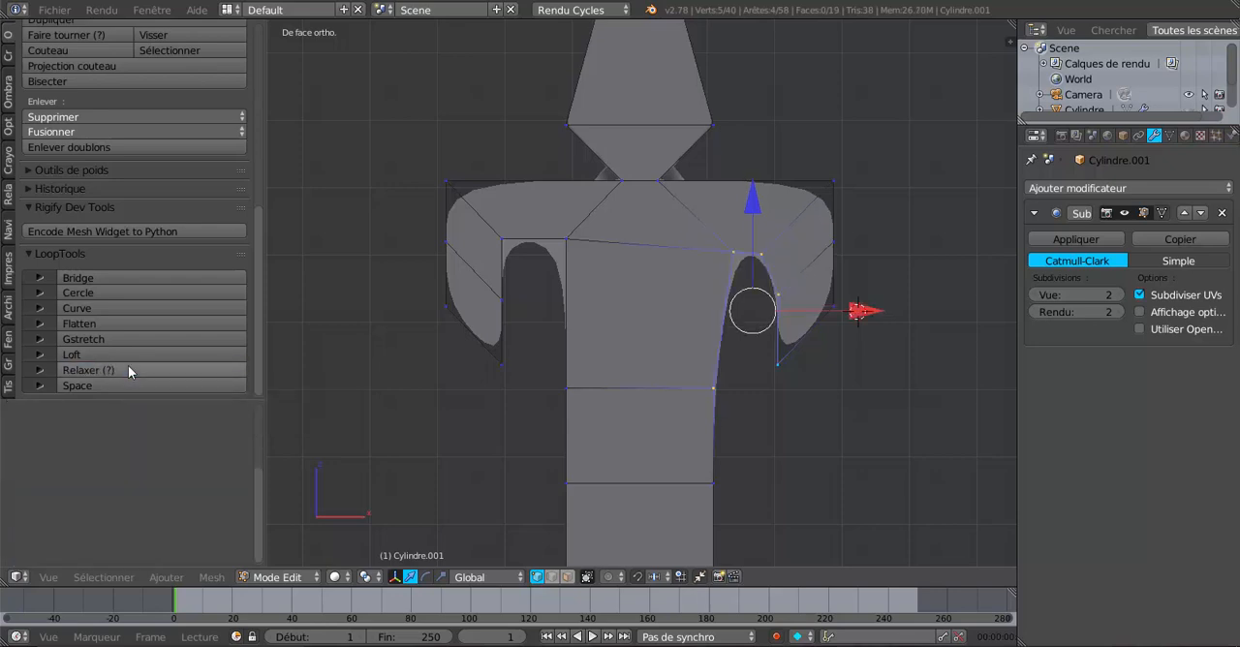
left_click(128, 368)
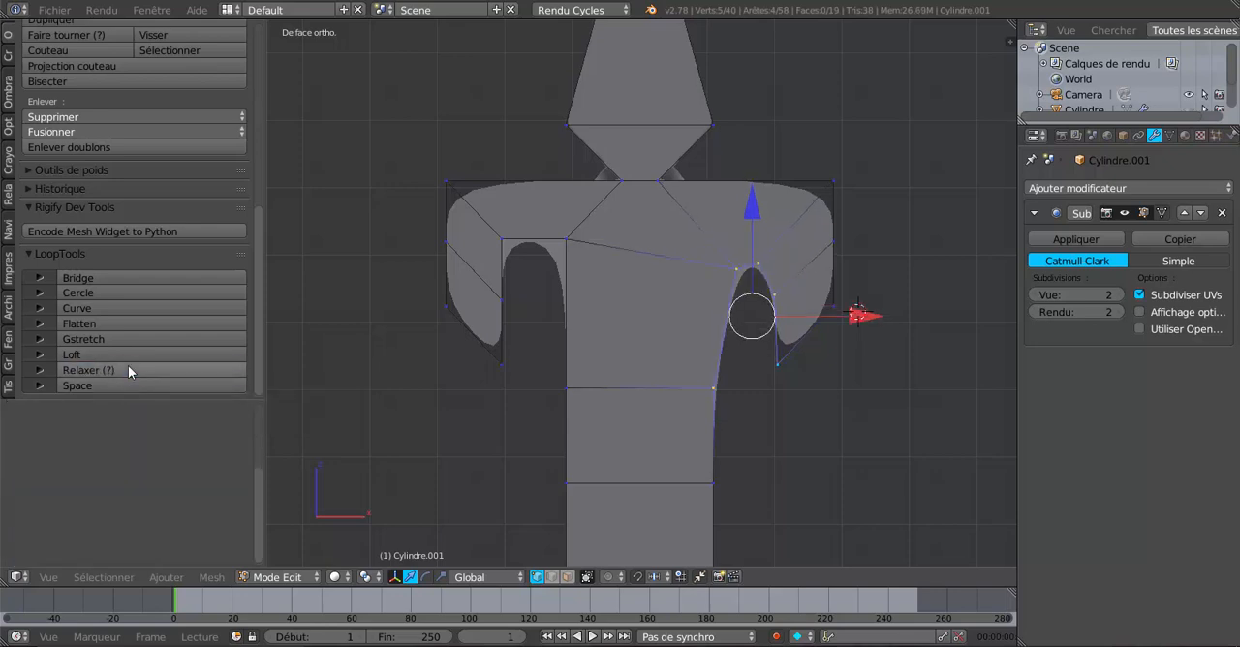
Step: Select the matching vertices of the left inner arch, then undo these selections and both Relax operations
right_click(563, 374)
right_click(565, 244, "shift")
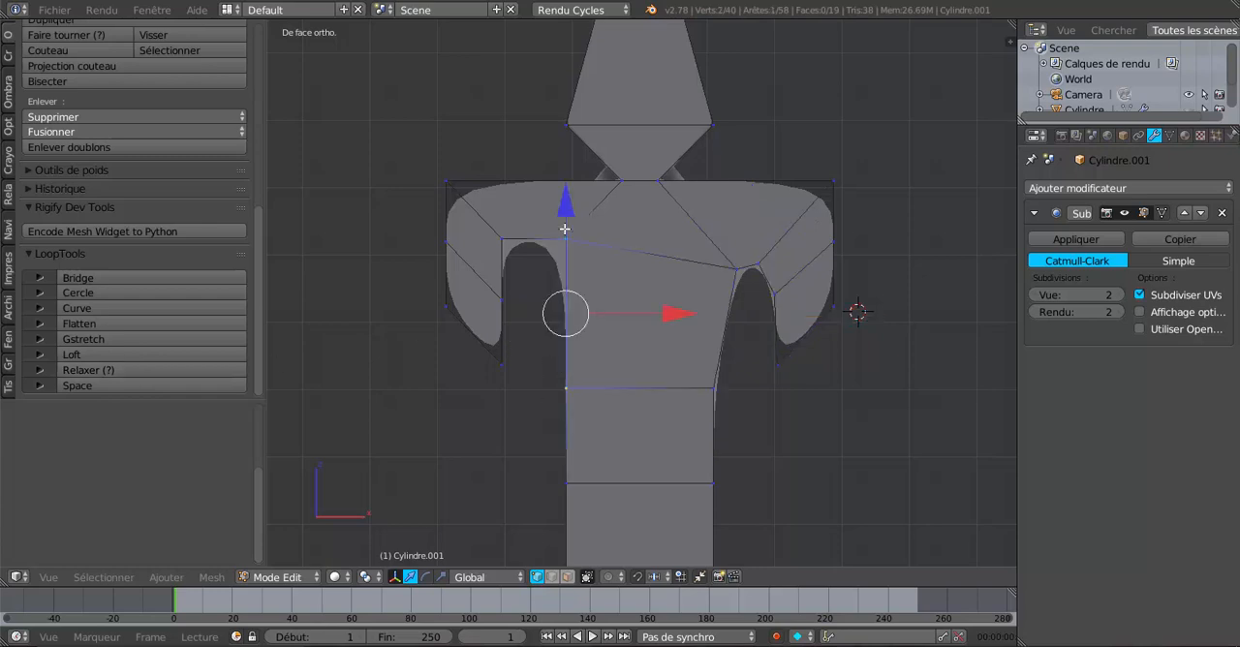
right_click(503, 239, "shift")
right_click(501, 298, "shift")
right_click(502, 361, "shift")
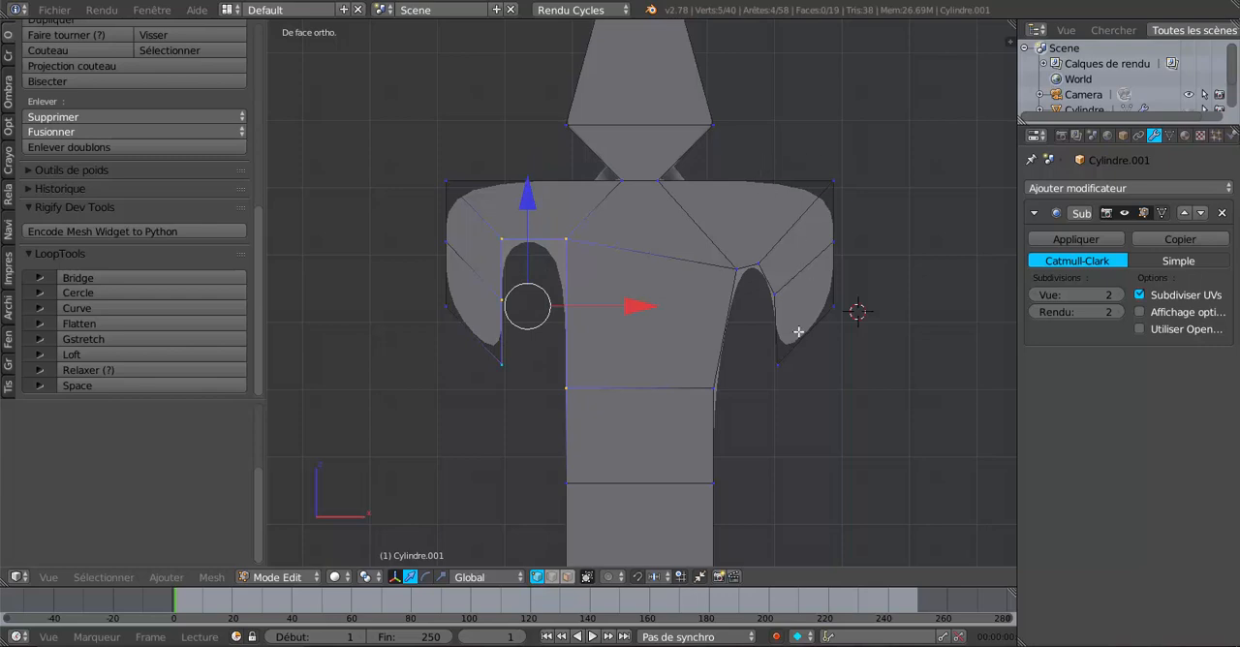
key("ctrl+z")
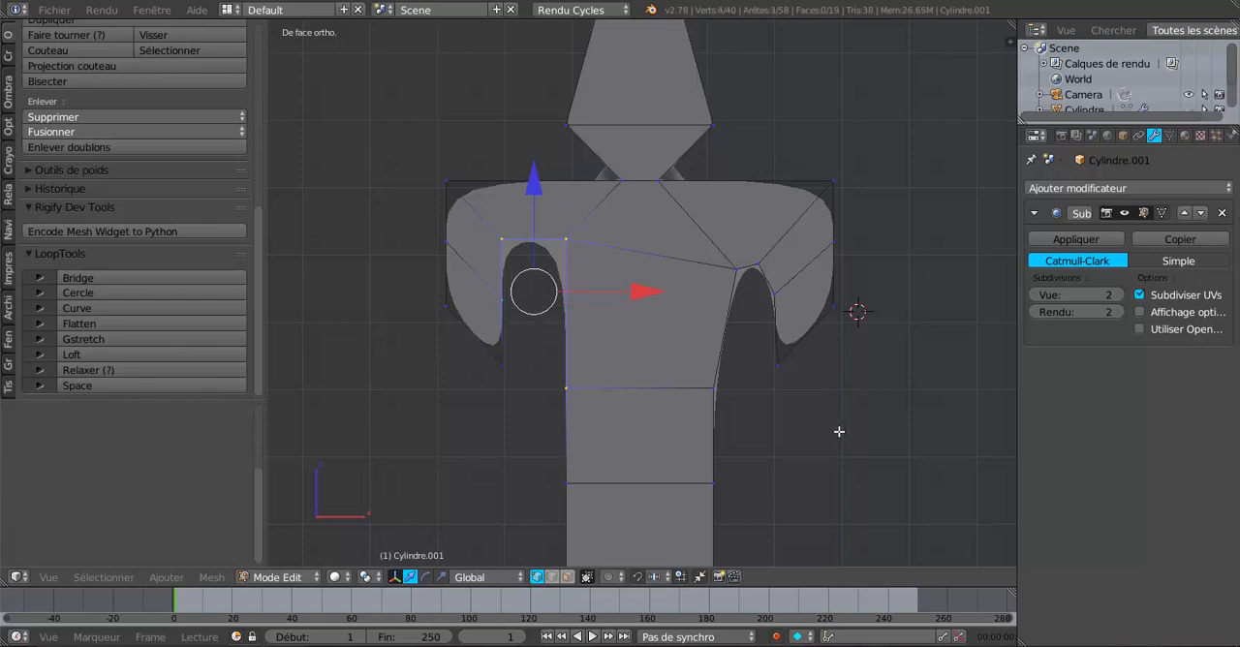
key("ctrl+z")
key("ctrl+z")
key("ctrl+z")
key("ctrl+z")
key("ctrl+z")
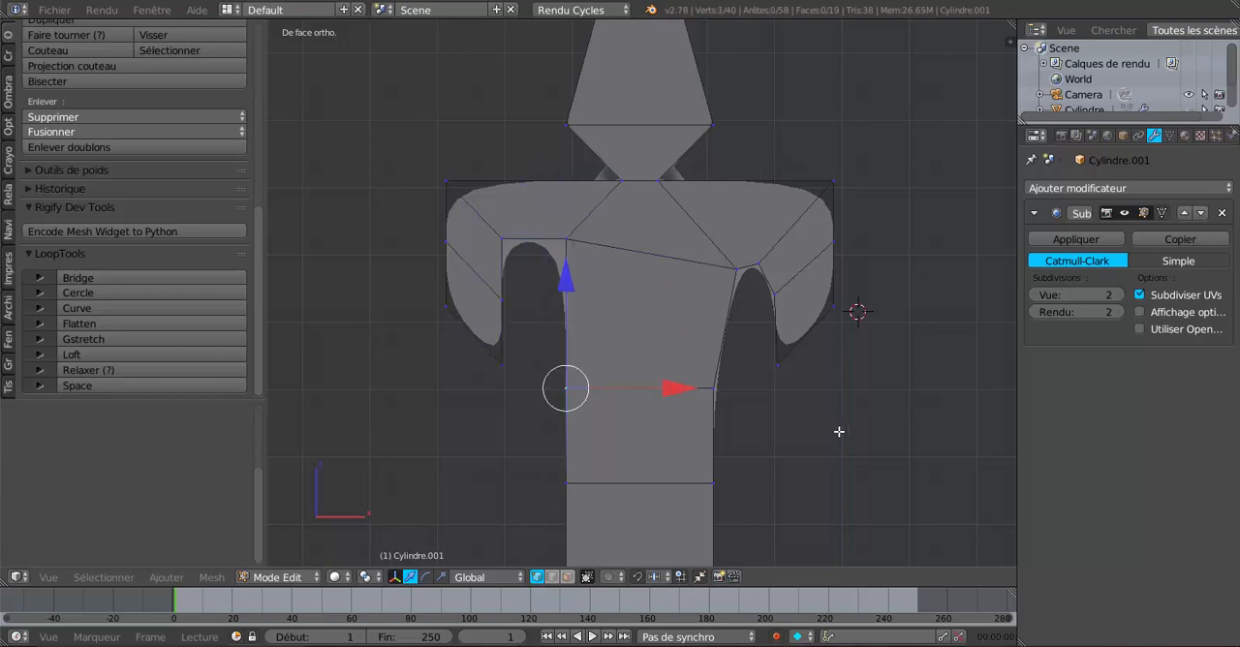
key("ctrl+z")
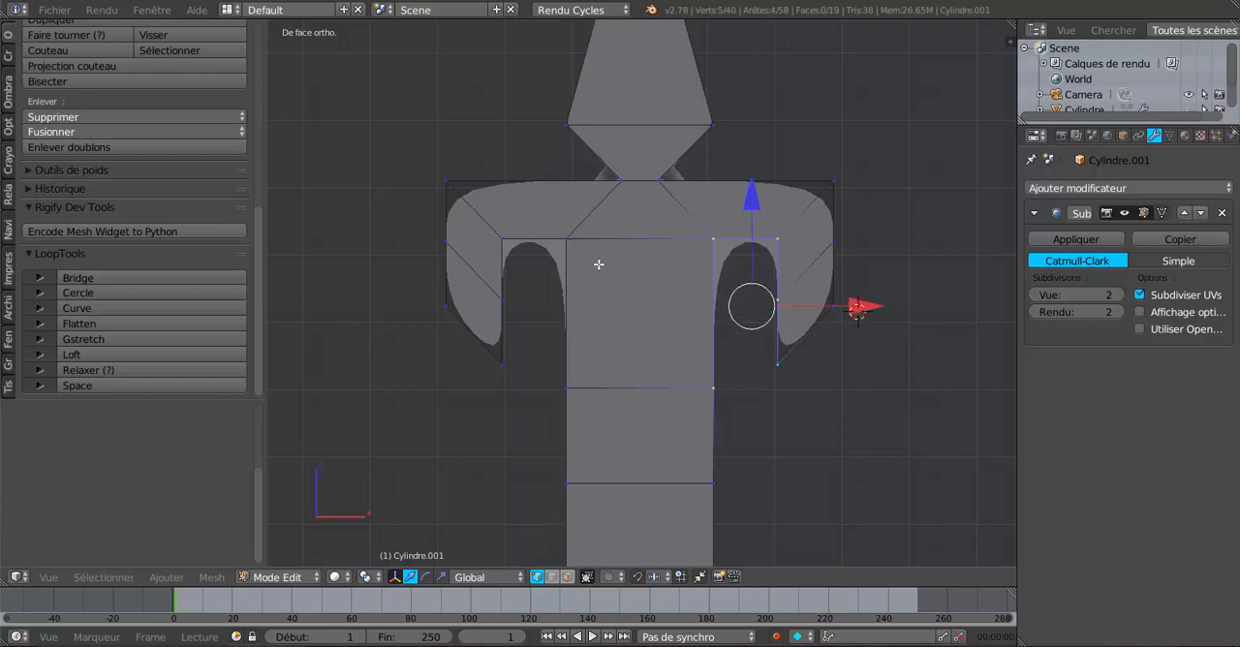
Step: In edge selection mode, extrude the top edges of both side arms and move them about 0.087 units up along Z
right_click(448, 182)
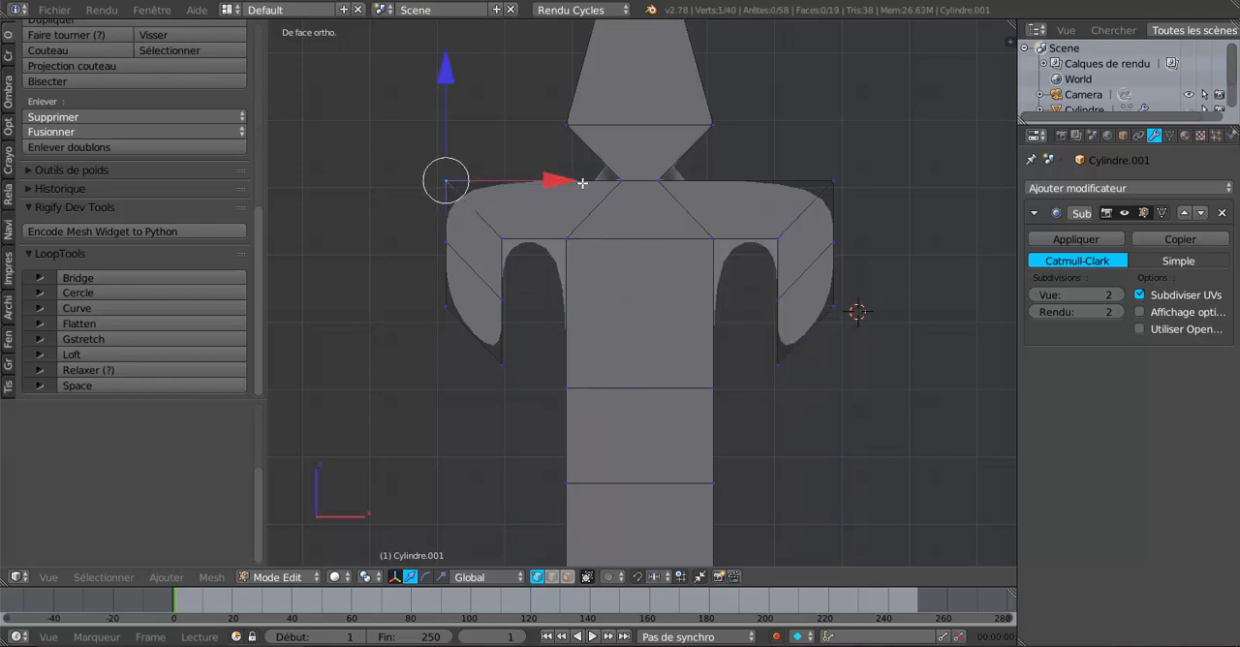
left_click(553, 576)
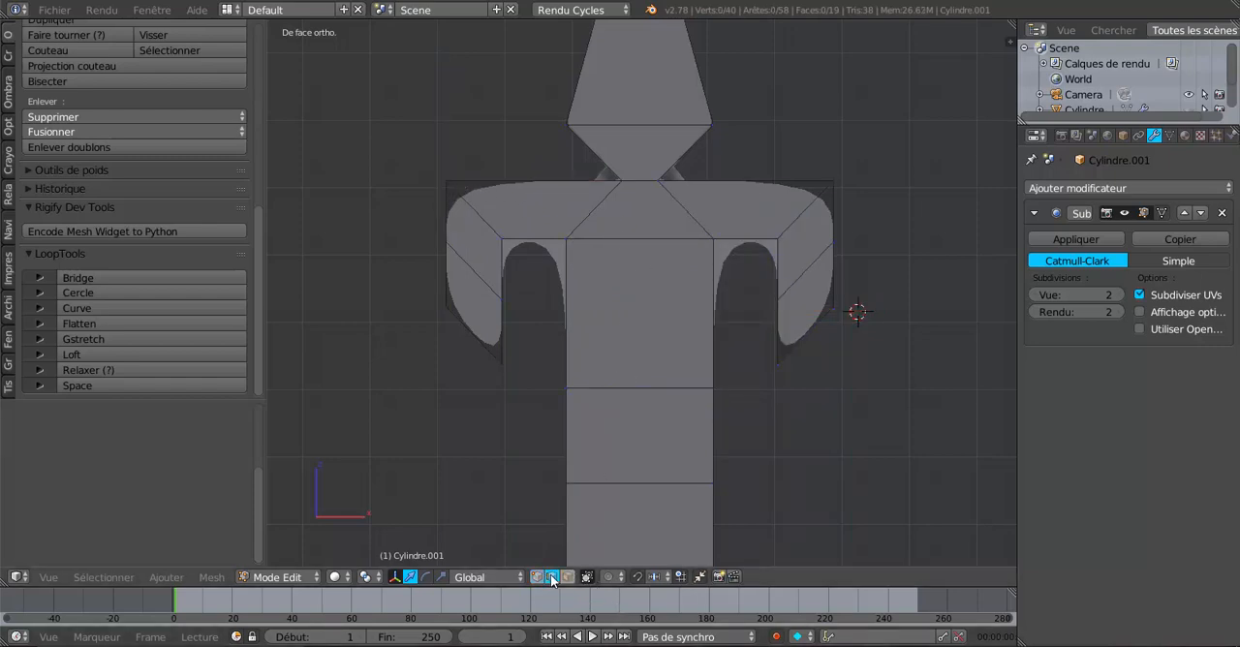
right_click(510, 166)
right_click(802, 174, "shift")
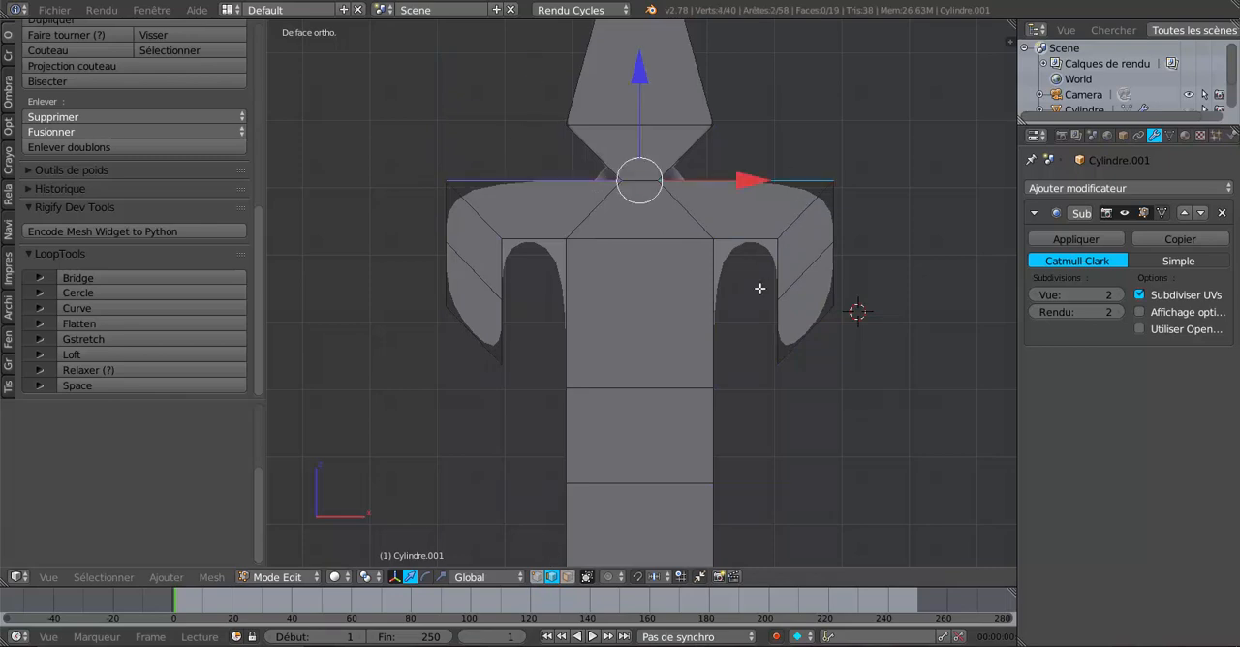
key("e")
right_click(750, 364)
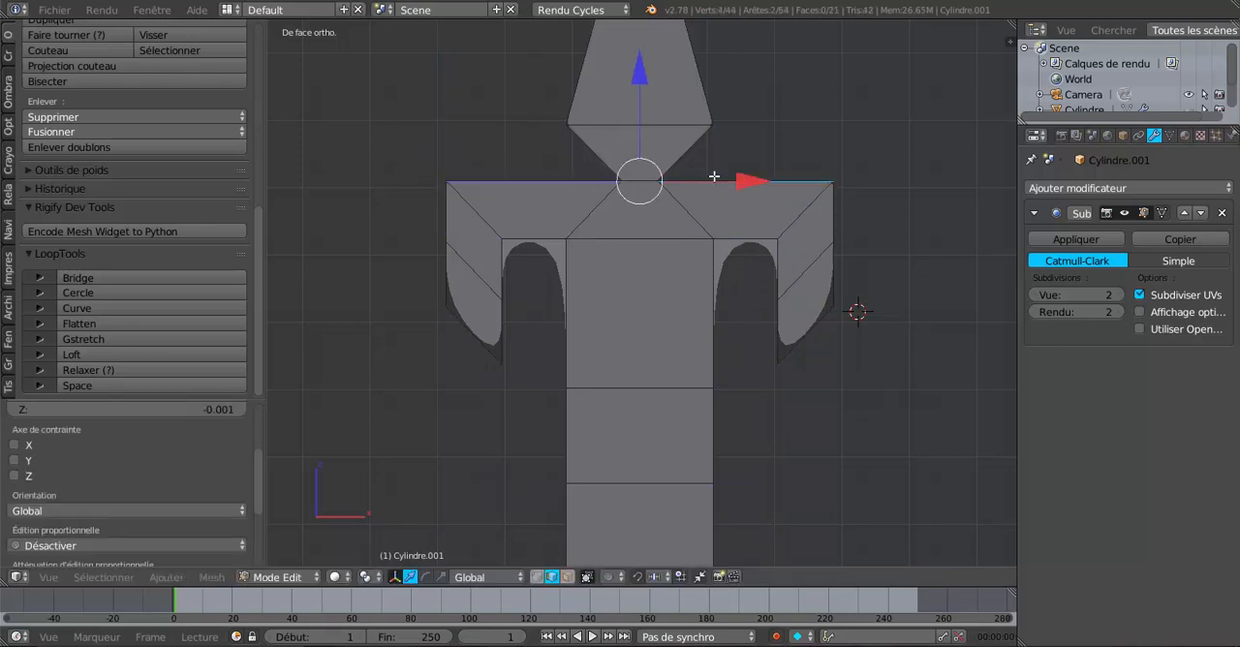
key("g")
key("z")
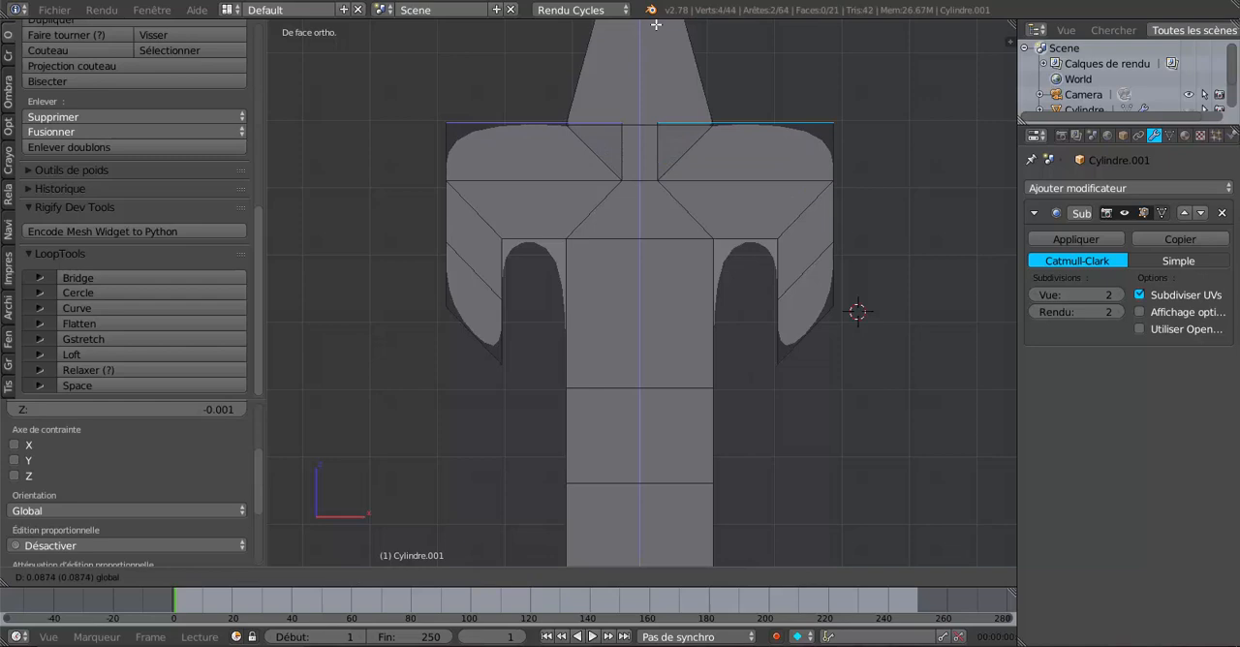
left_click(656, 24)
Step: Set the pivot point to individual origins and scale each arm's extruded top edge to about 0.29
scroll(671, 258, "up", 4, "shift")
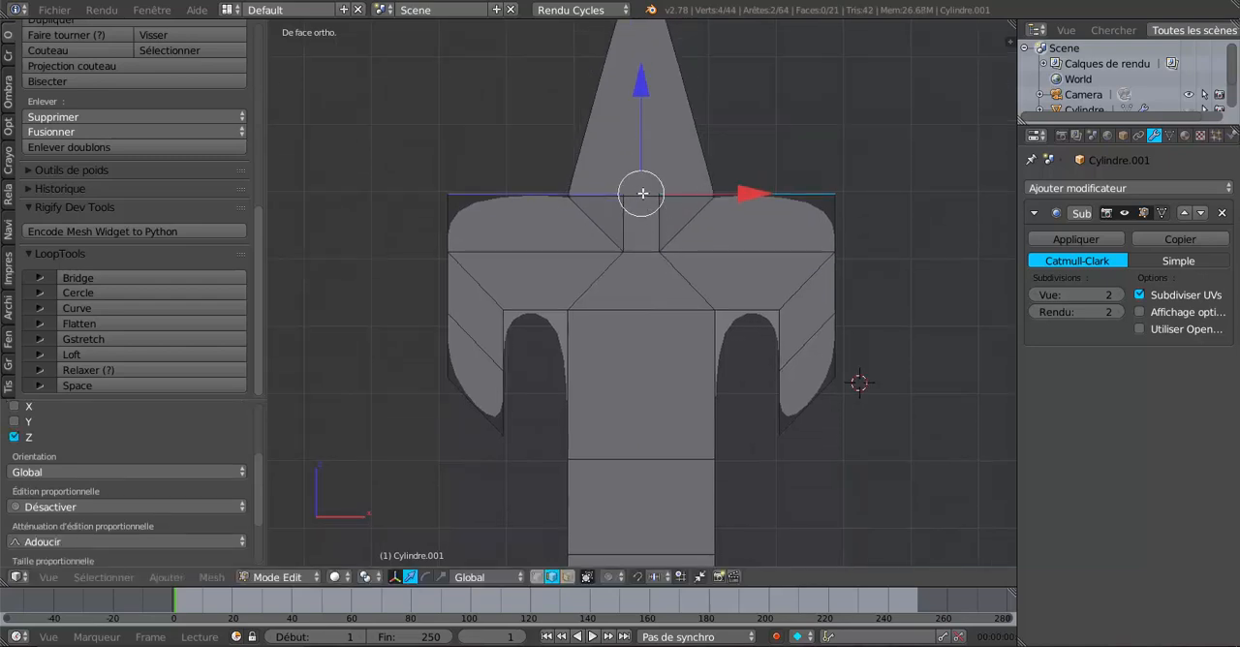
left_click(366, 576)
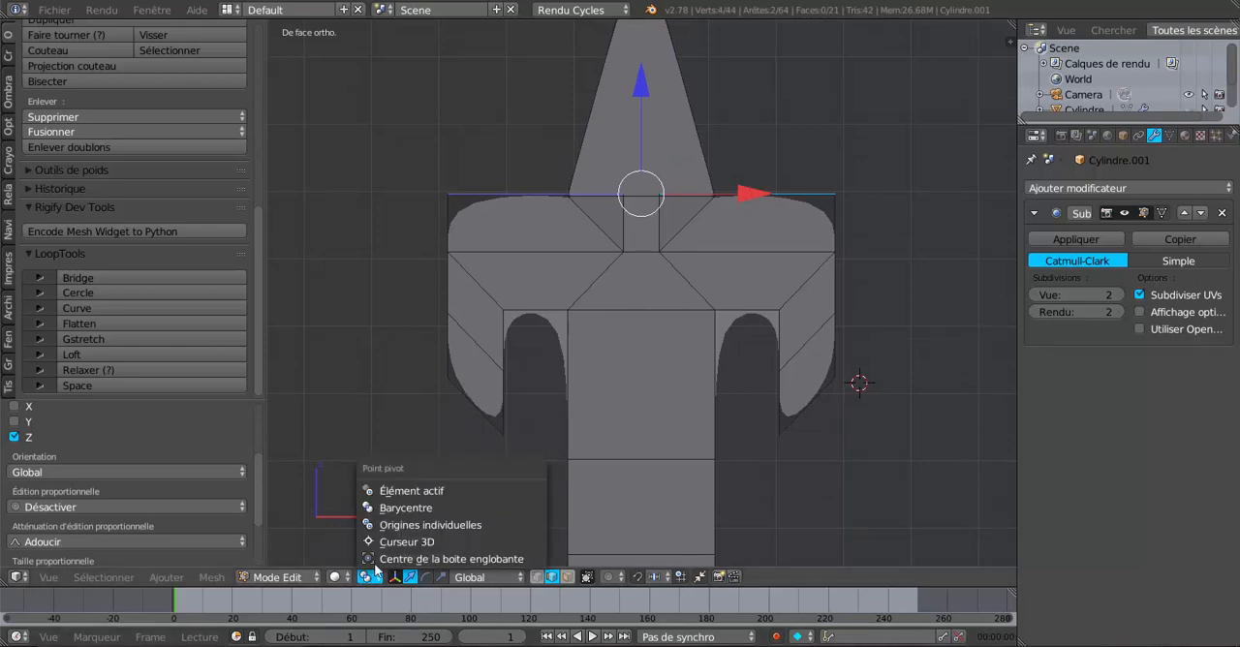
left_click(392, 524)
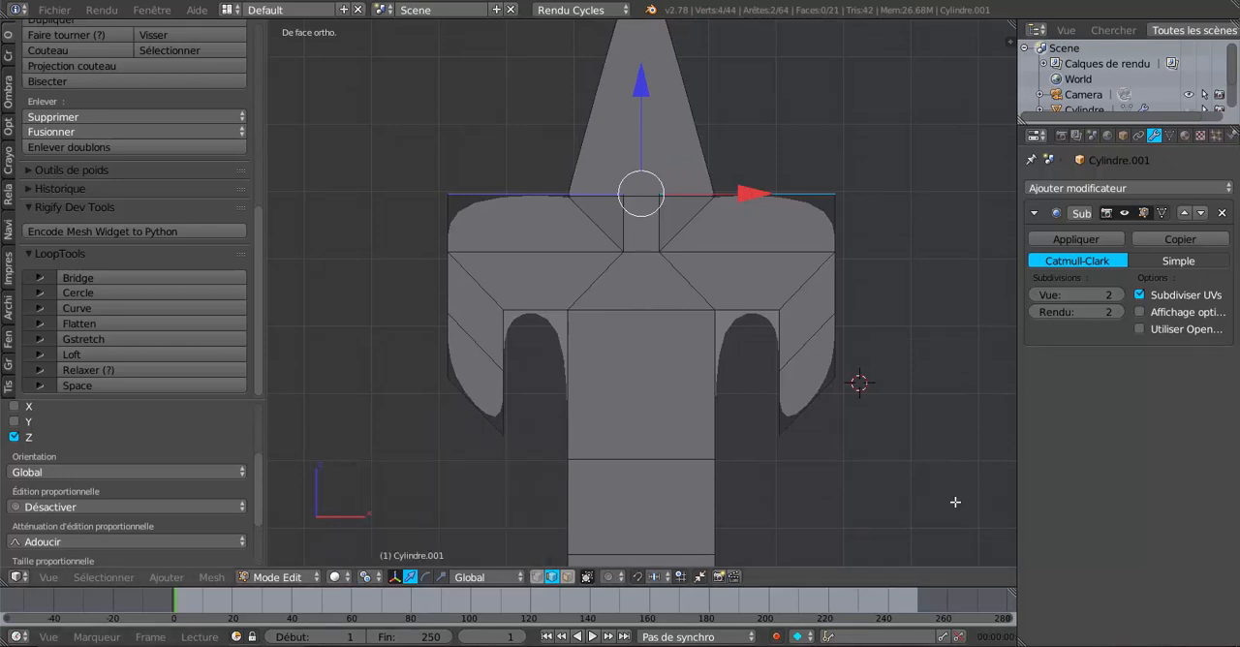
key("s")
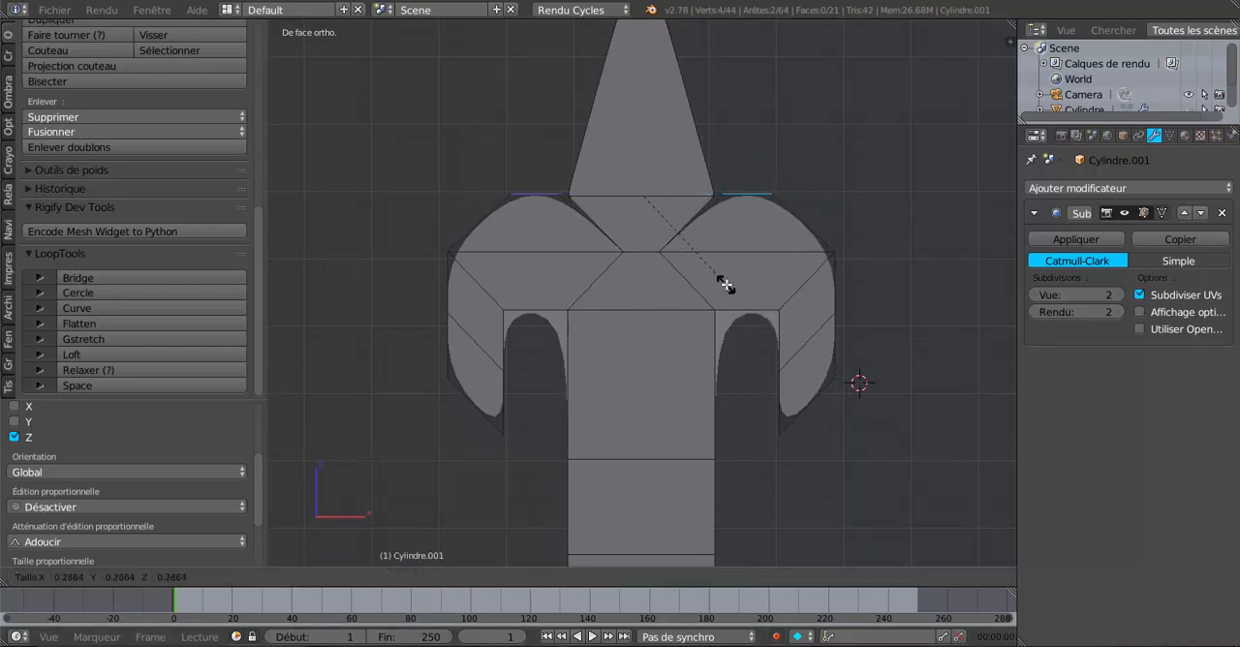
left_click(720, 282)
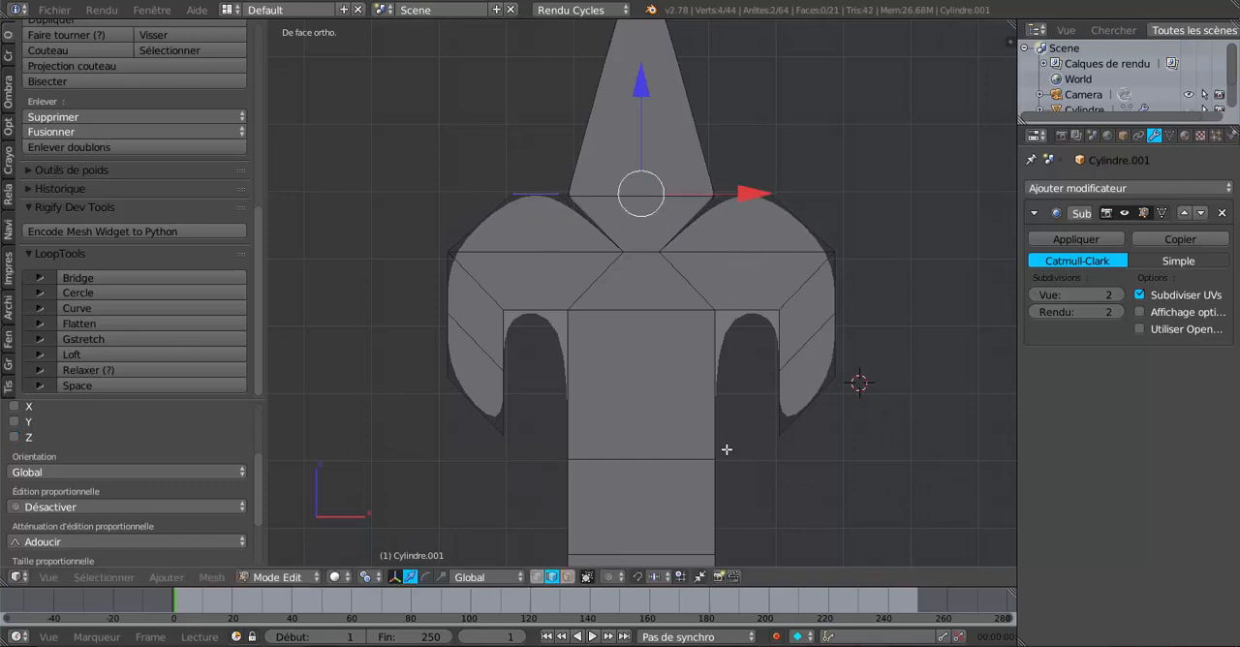
Step: In vertex selection mode, select the seven outer contour vertices of the right arm and smooth them with LoopTools Relax
left_click(539, 577)
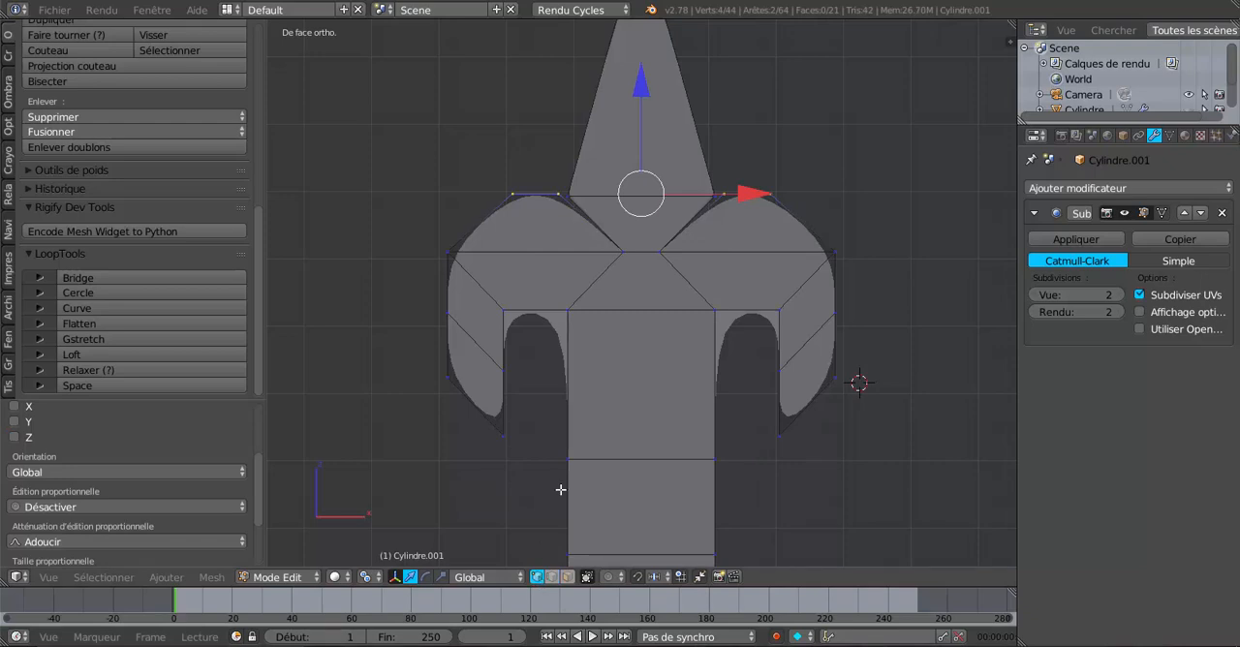
right_click(675, 244)
right_click(722, 197, "shift")
right_click(769, 197, "shift")
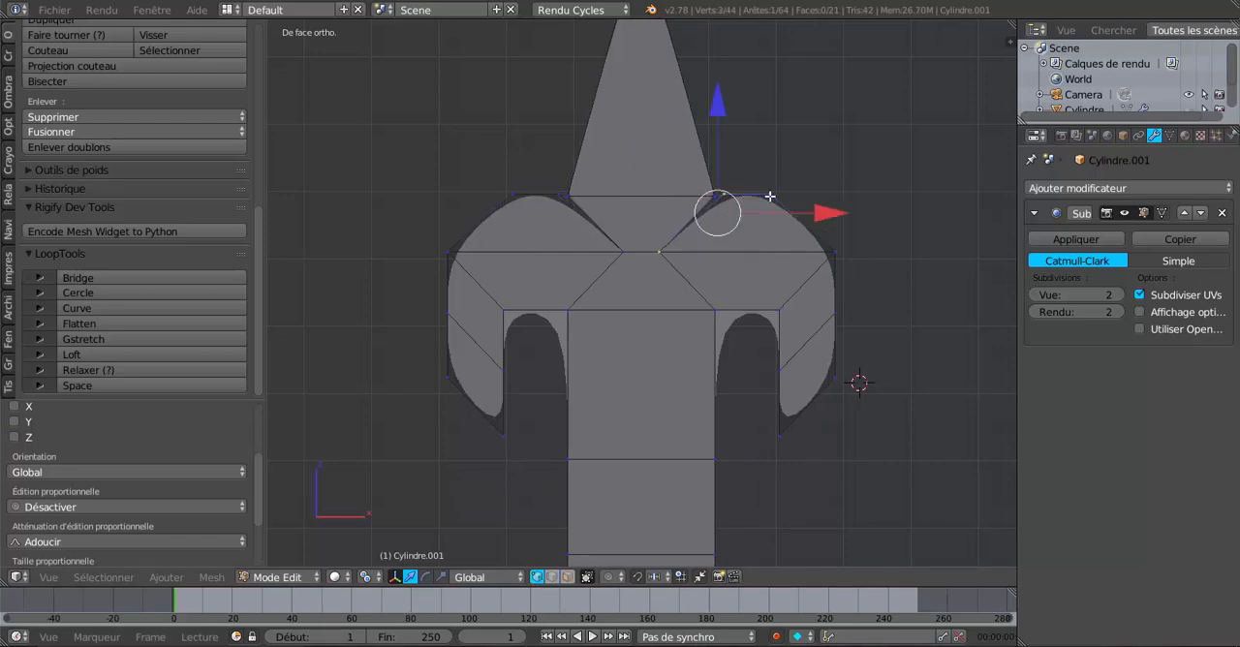
right_click(839, 240, "shift")
right_click(866, 310, "shift")
right_click(858, 378, "shift")
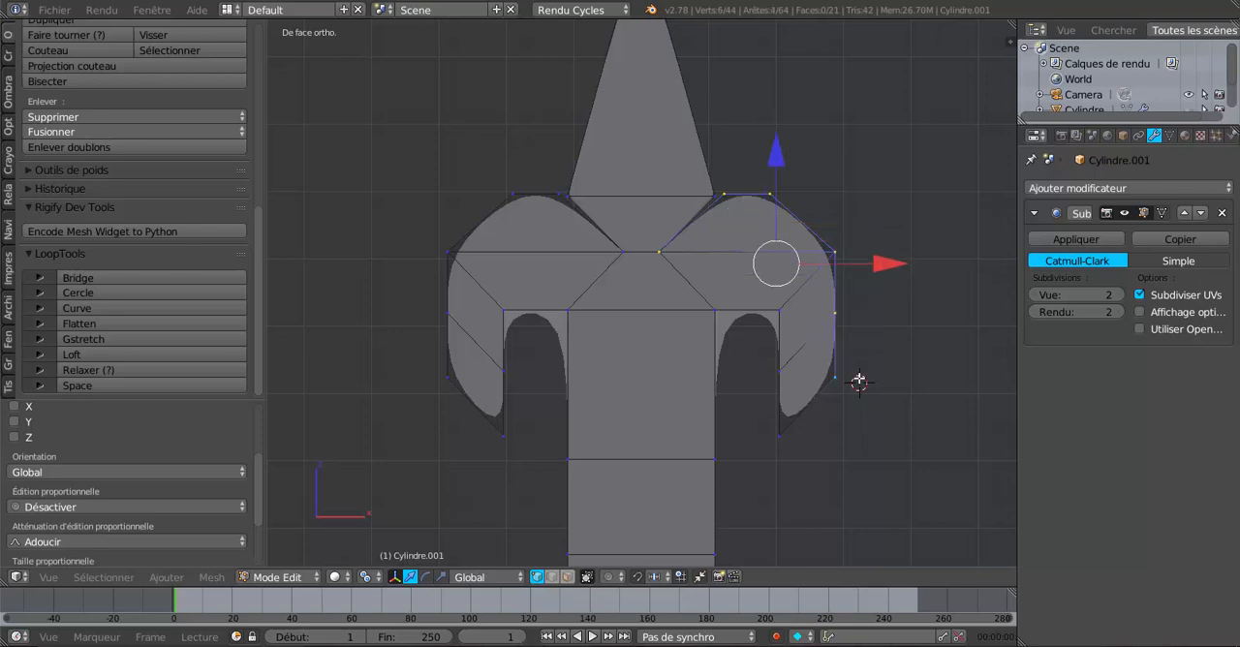
right_click(800, 441, "shift")
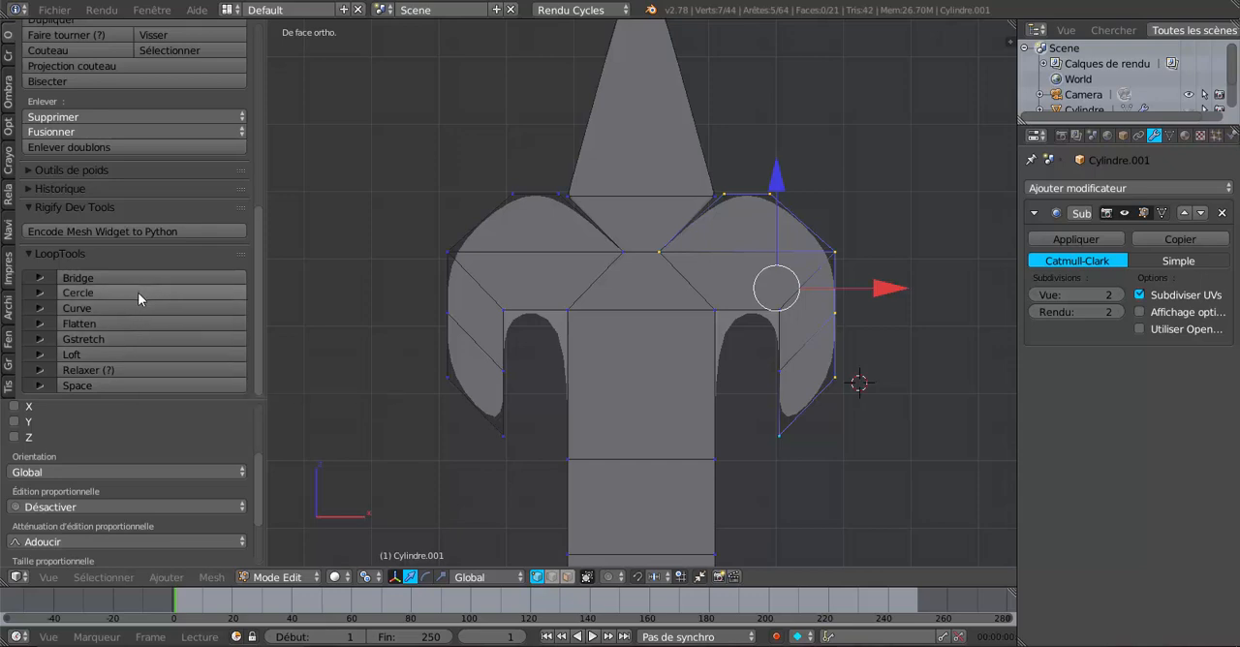
left_click(143, 365)
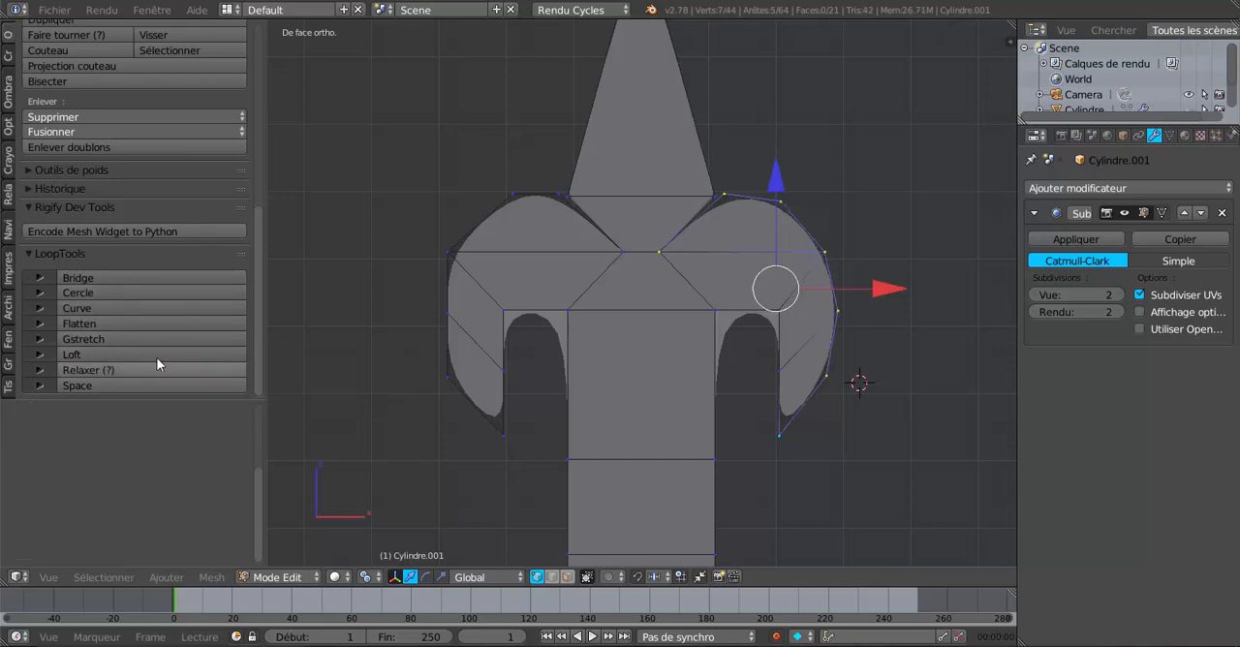
Step: Relax the seven matching outer contour vertices of the left arm with LoopTools and preview the shape in object mode
right_click(610, 249)
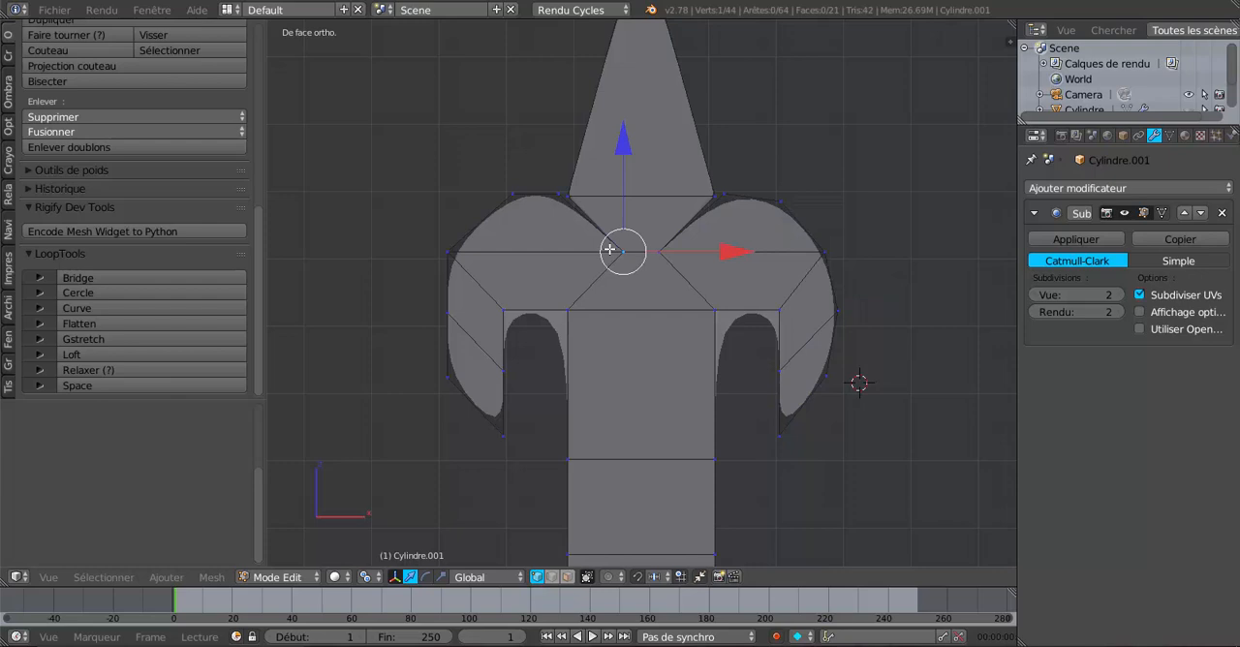
right_click(559, 194, "shift")
right_click(512, 195, "shift")
right_click(448, 252, "shift")
right_click(446, 312, "shift")
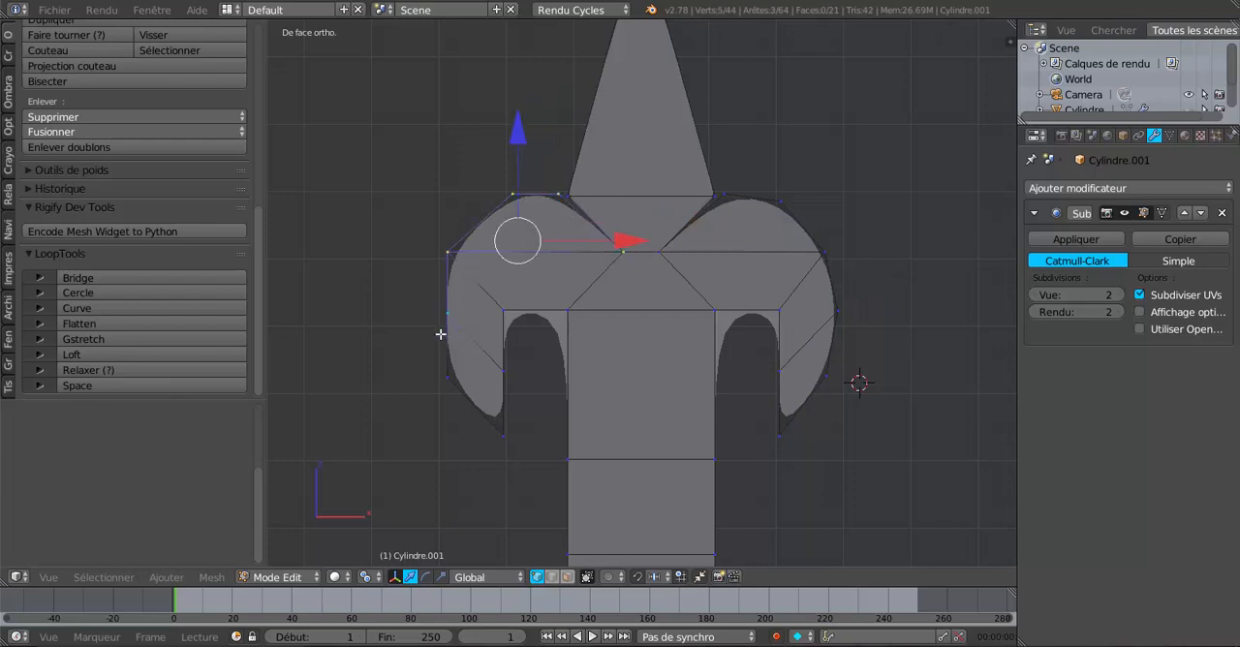
right_click(447, 376, "shift")
right_click(499, 423, "shift")
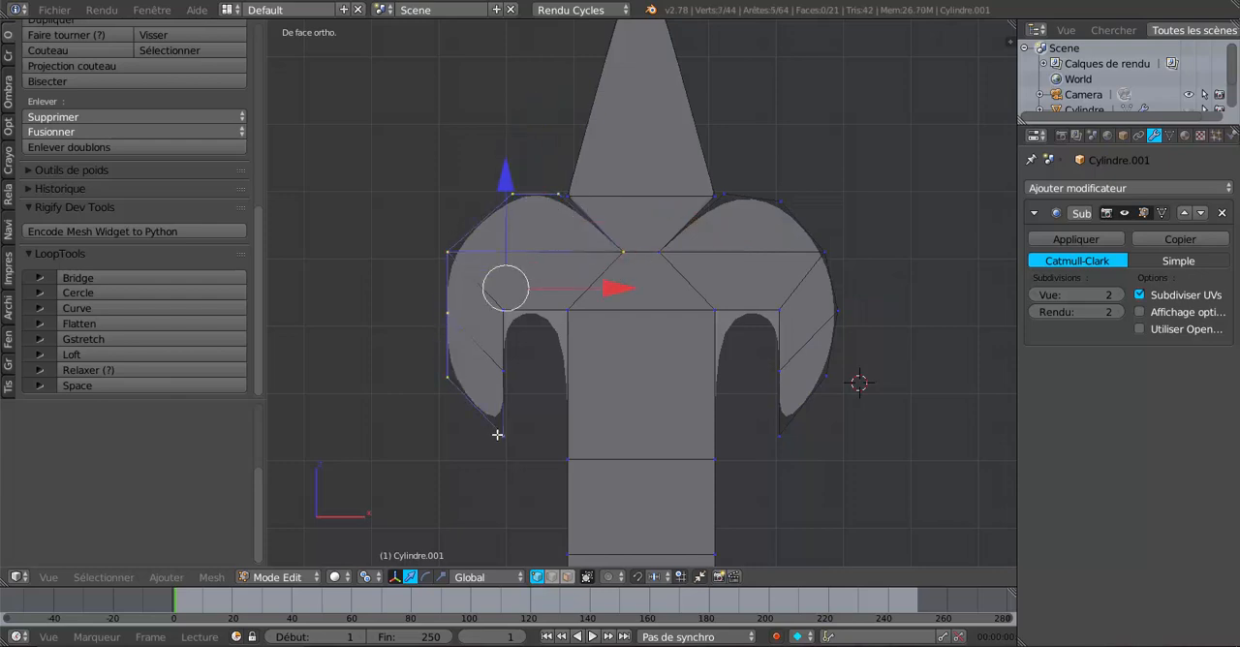
left_click(135, 369)
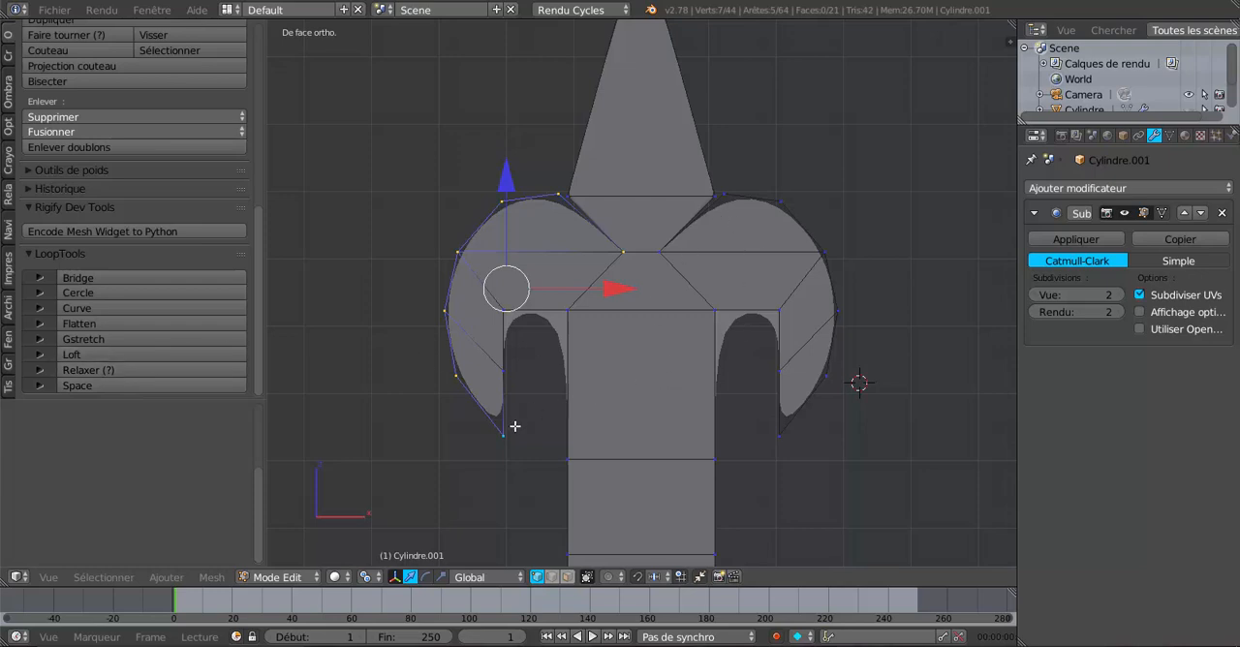
key("Tab")
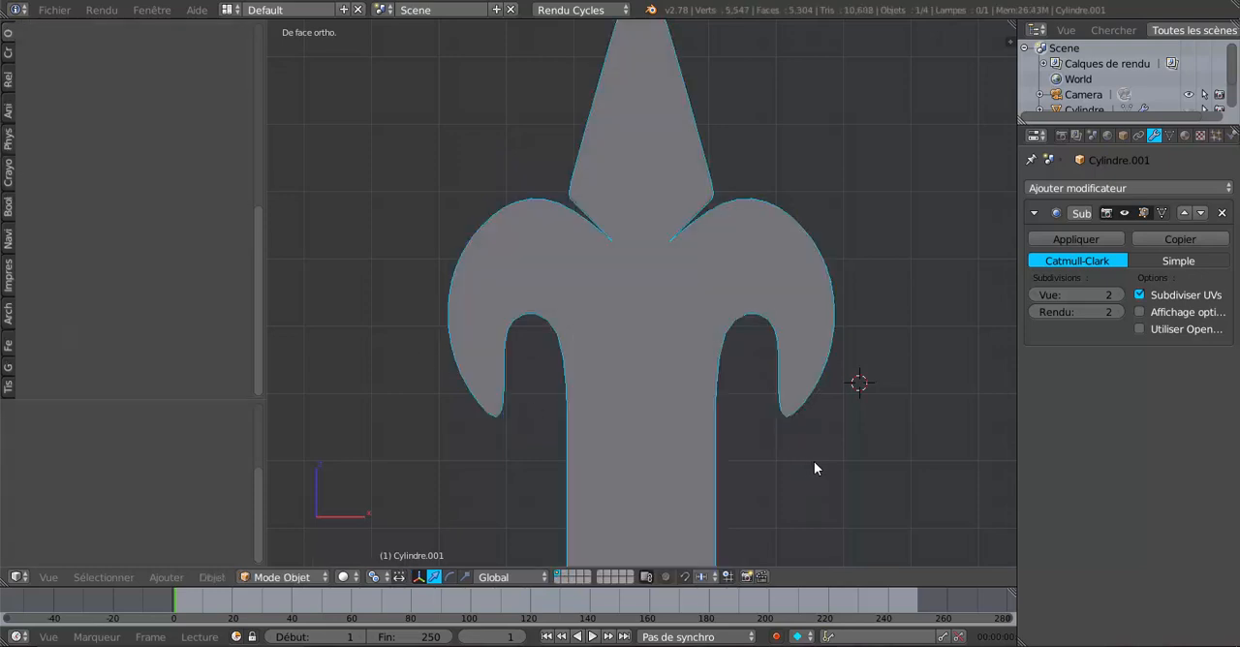
scroll(816, 461, "down", 4)
scroll(817, 468, "up", 5)
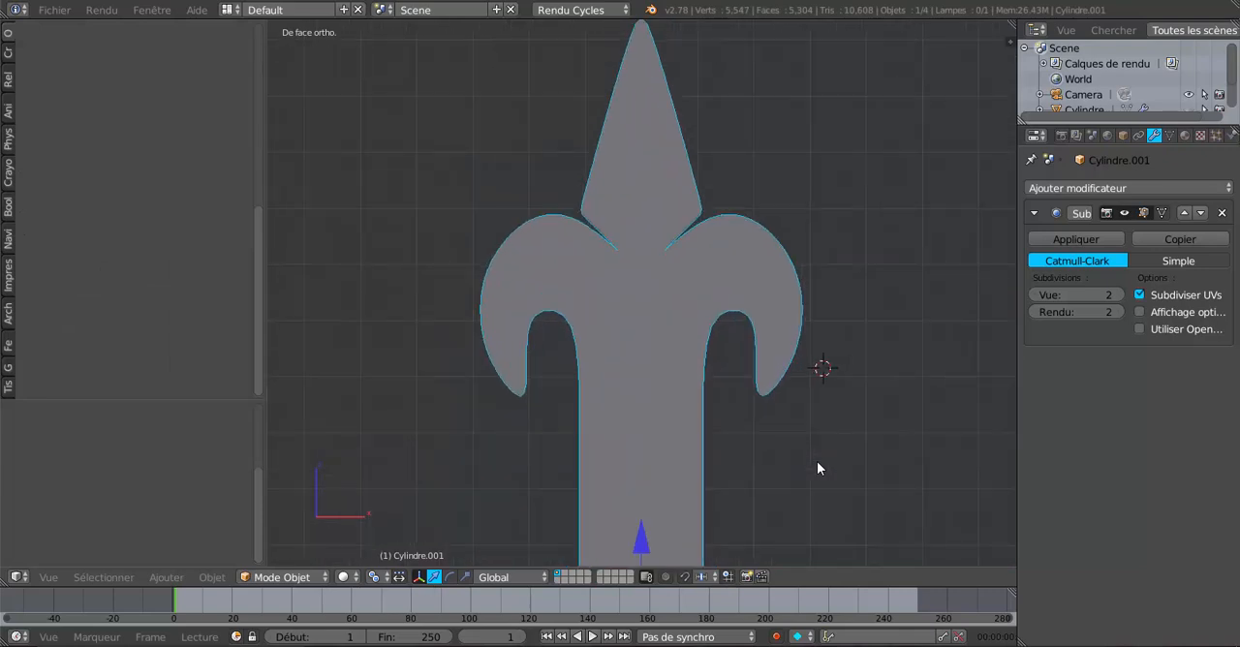
Step: In edit mode, select all shaft vertices below the first edge row under the arms and delete them
key("Tab")
scroll(816, 461, "down", 3)
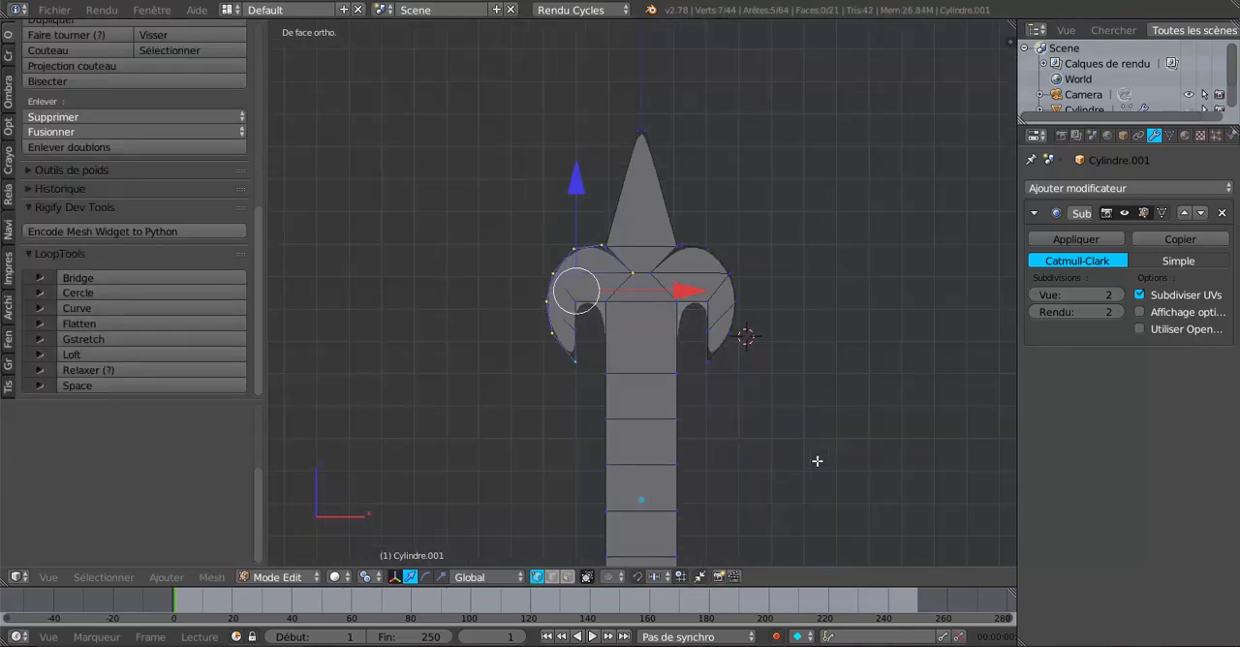
middle_click_drag(814, 410, 806, 315, "shift")
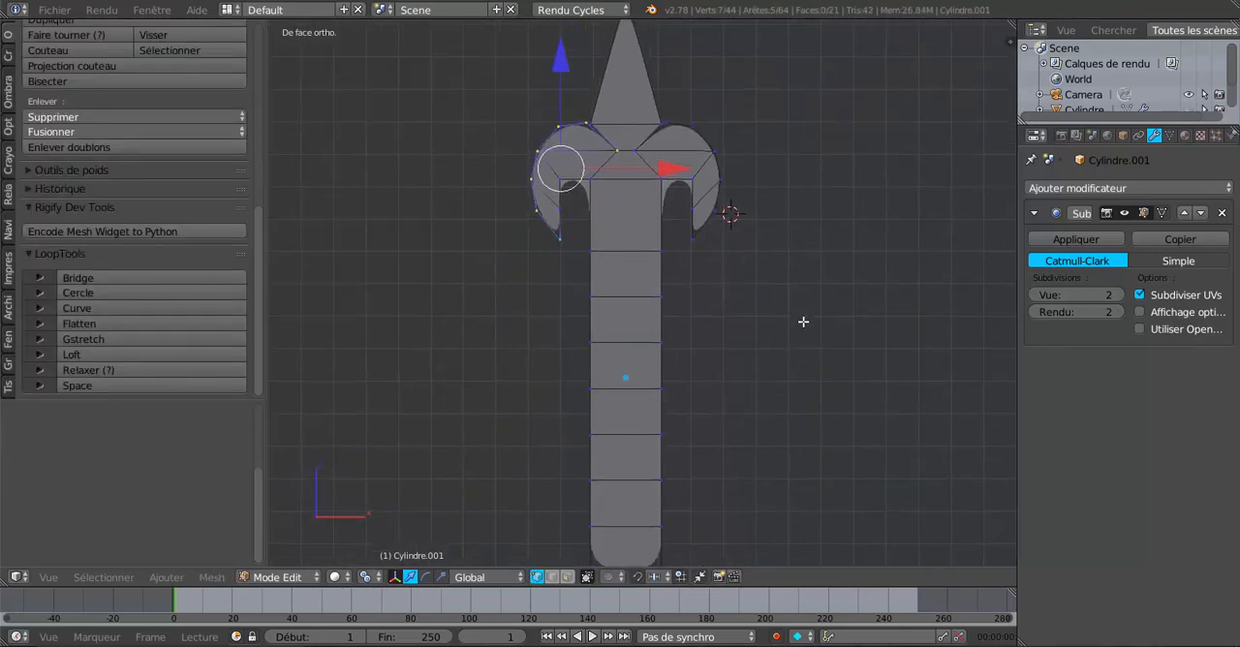
key("c")
scroll(673, 373, "down", 5)
right_click(776, 385)
key("a")
key("c")
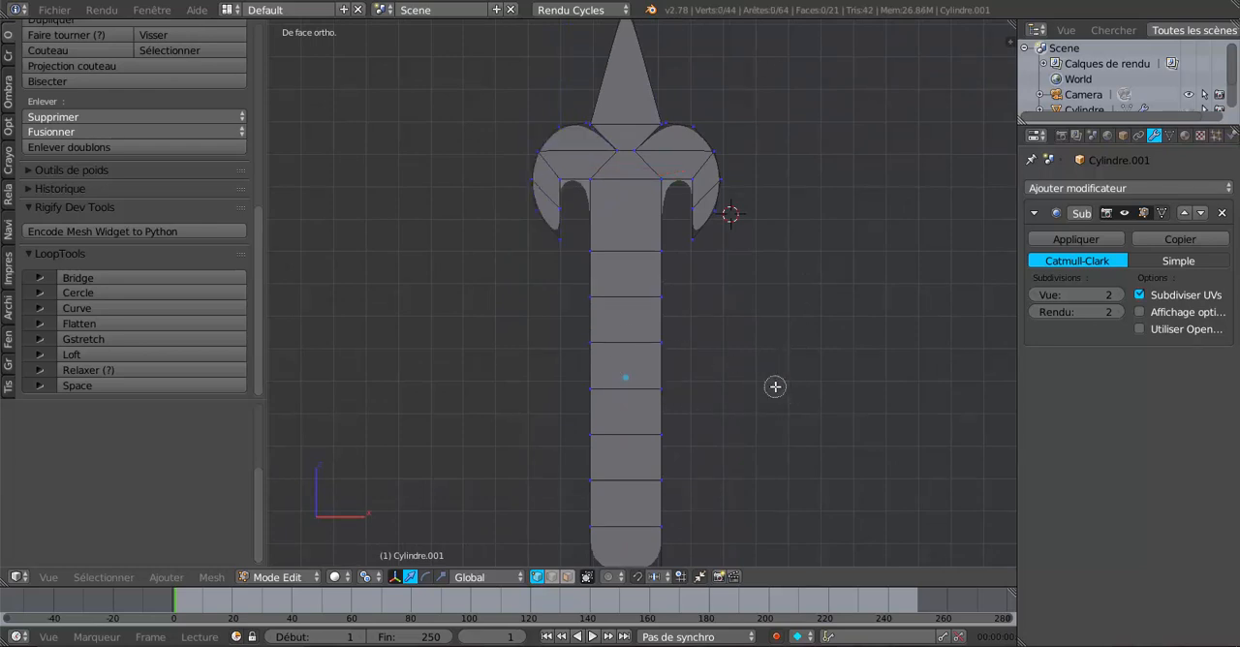
mouse_move(602, 311)
left_mouse_down()
mouse_move(589, 294)
mouse_move(655, 508)
mouse_move(562, 526)
mouse_move(620, 407)
mouse_move(670, 477)
left_mouse_up()
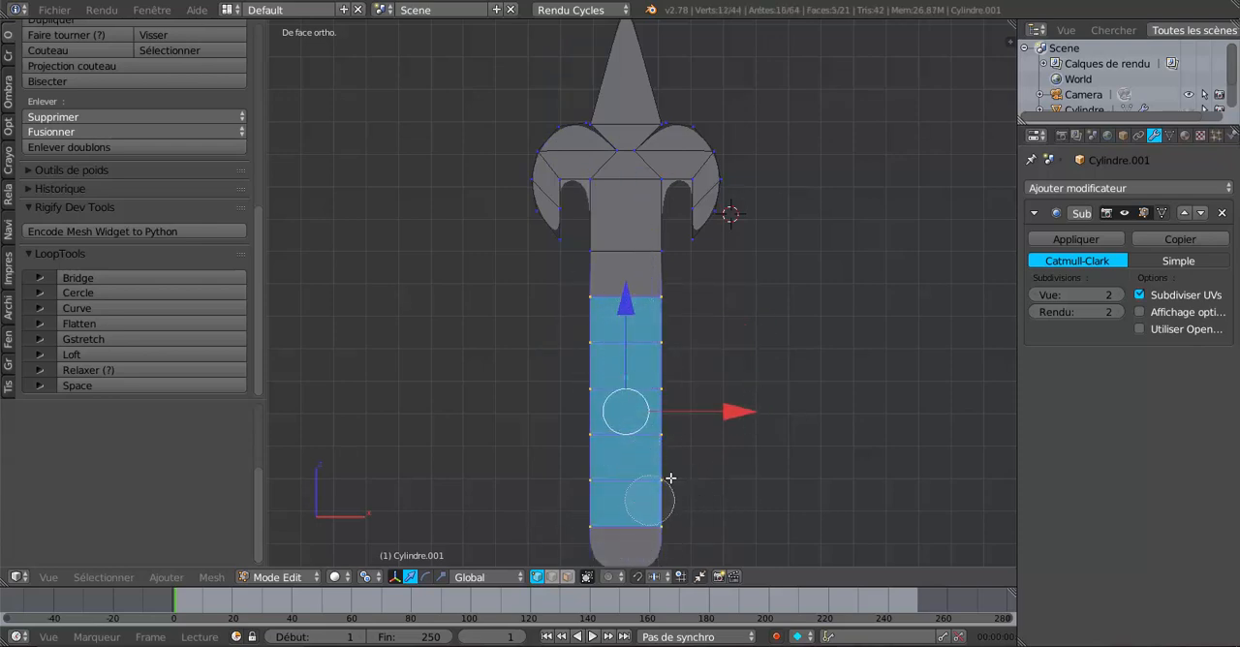
key("Escape")
scroll(789, 424, "down", 2)
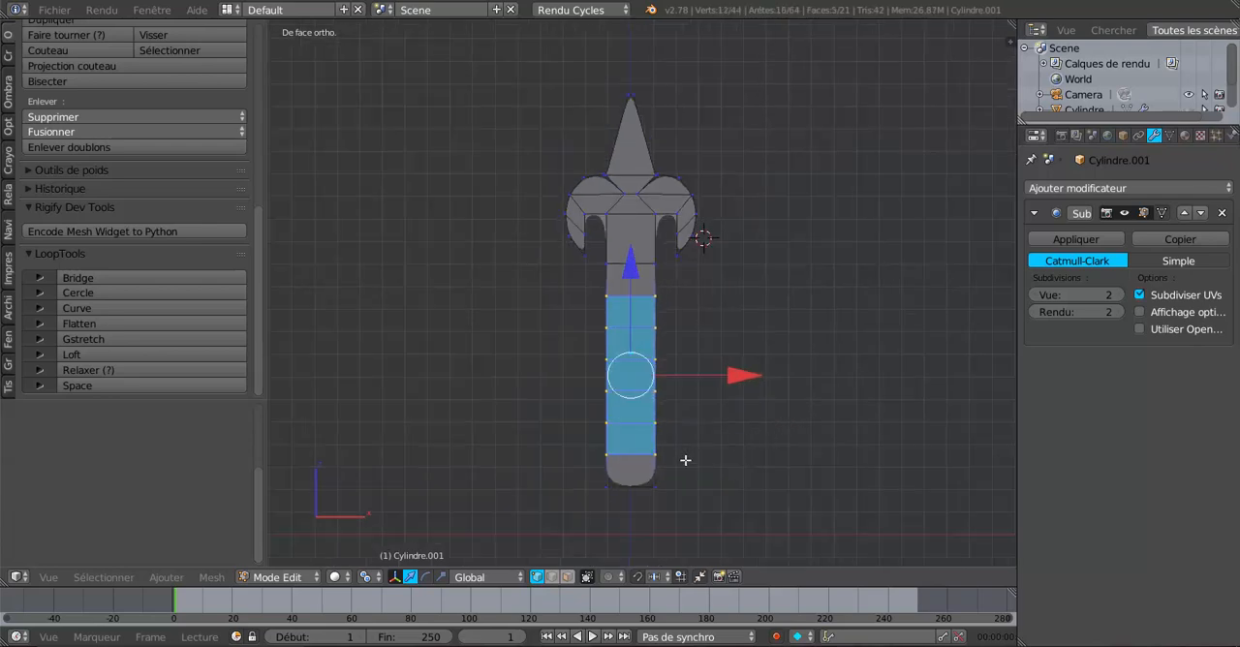
key("c")
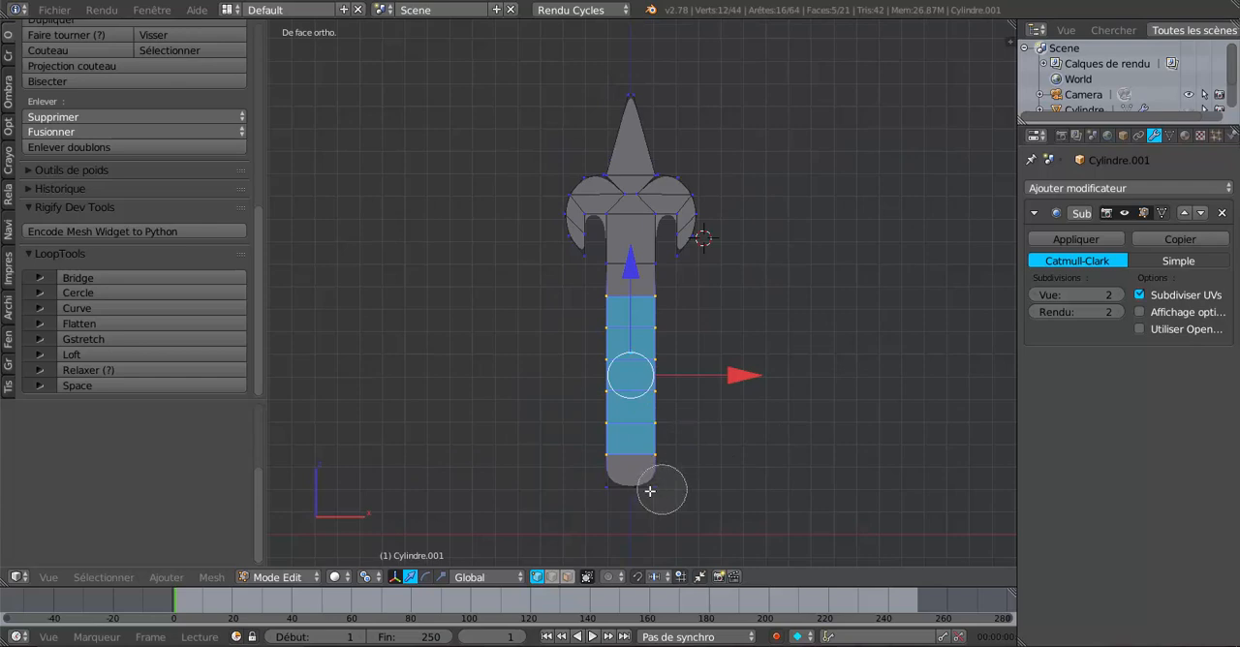
left_click_drag(658, 486, 667, 490)
key("Escape")
key("x")
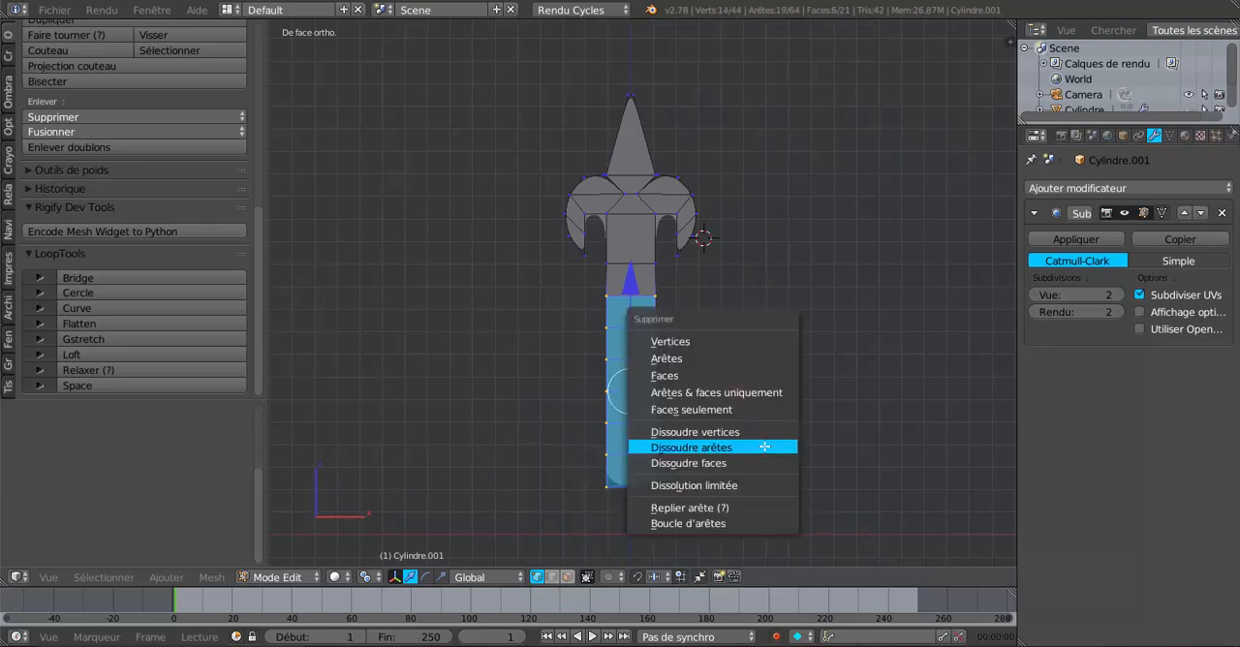
left_click(669, 342)
Step: Select the entire remaining ornament and duplicate it virtually in place
scroll(578, 265, "up", 2)
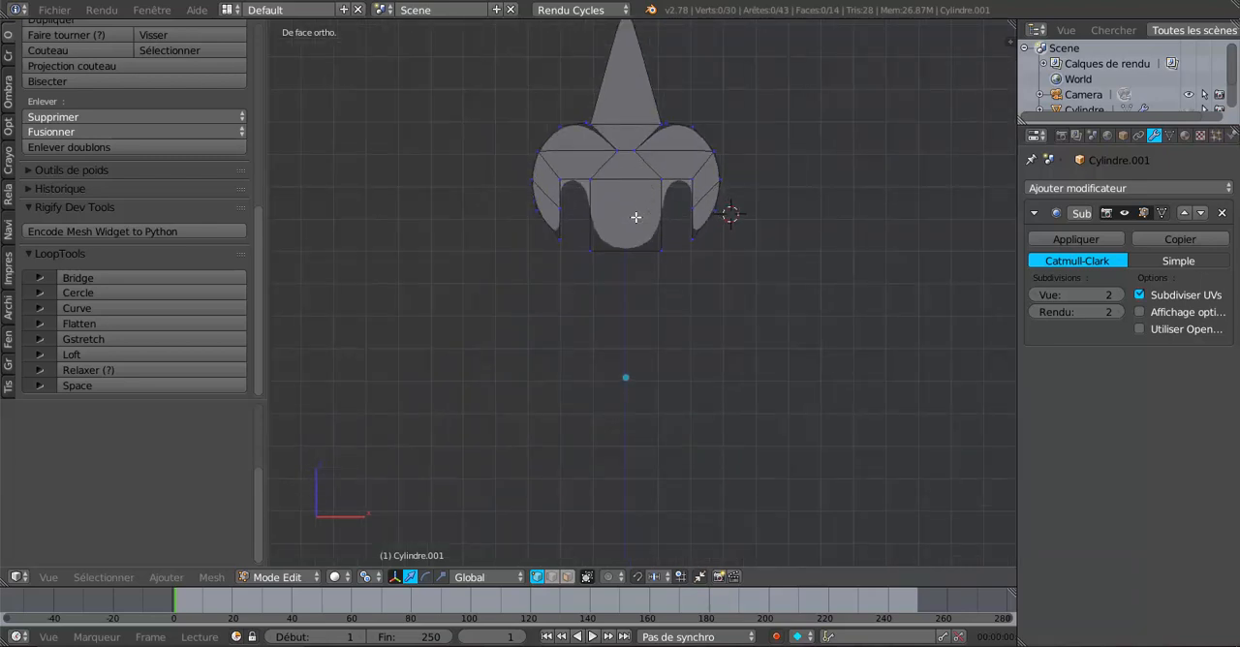
scroll(697, 271, "down", 1)
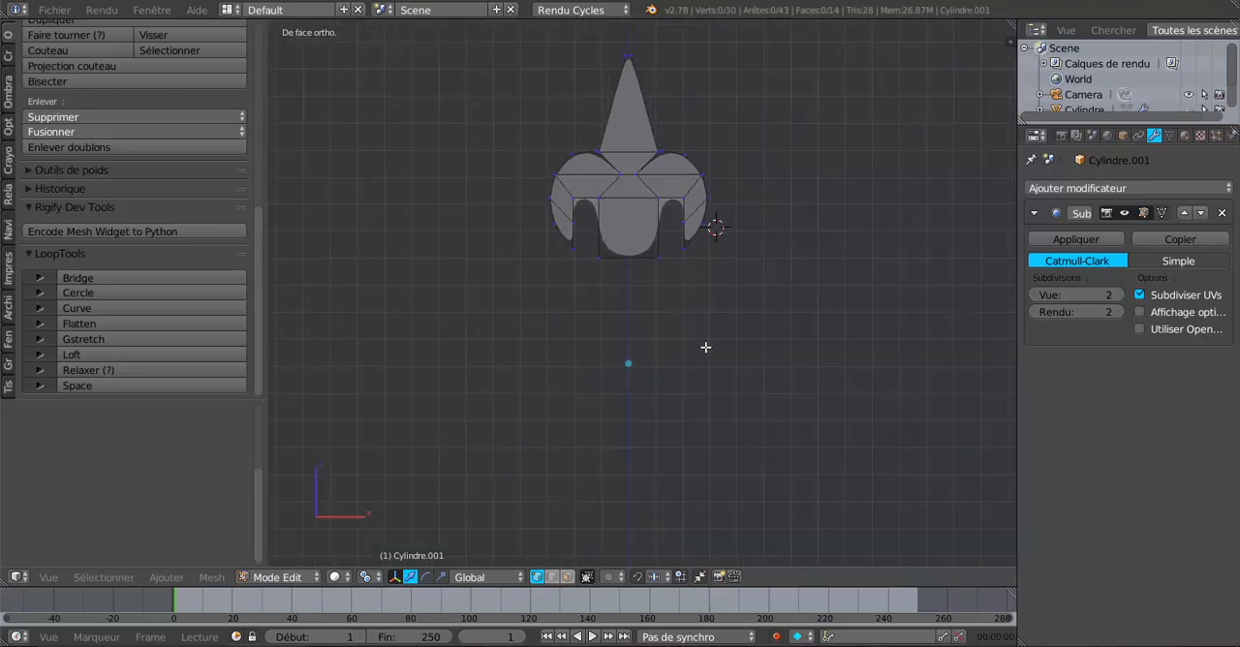
key("a")
key("shift+d")
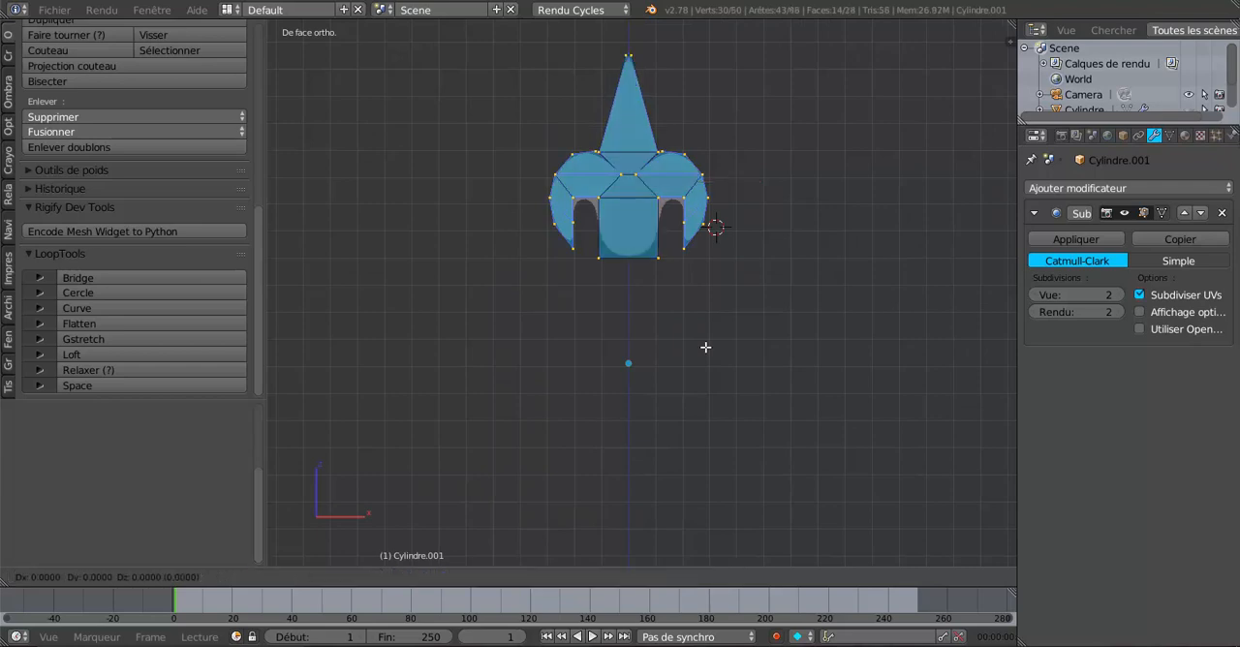
left_click(706, 347)
Step: Rotate the duplicated ornament 180° about the Y axis and move it straight down along Z, well below the original
scroll(781, 415, "down", 6)
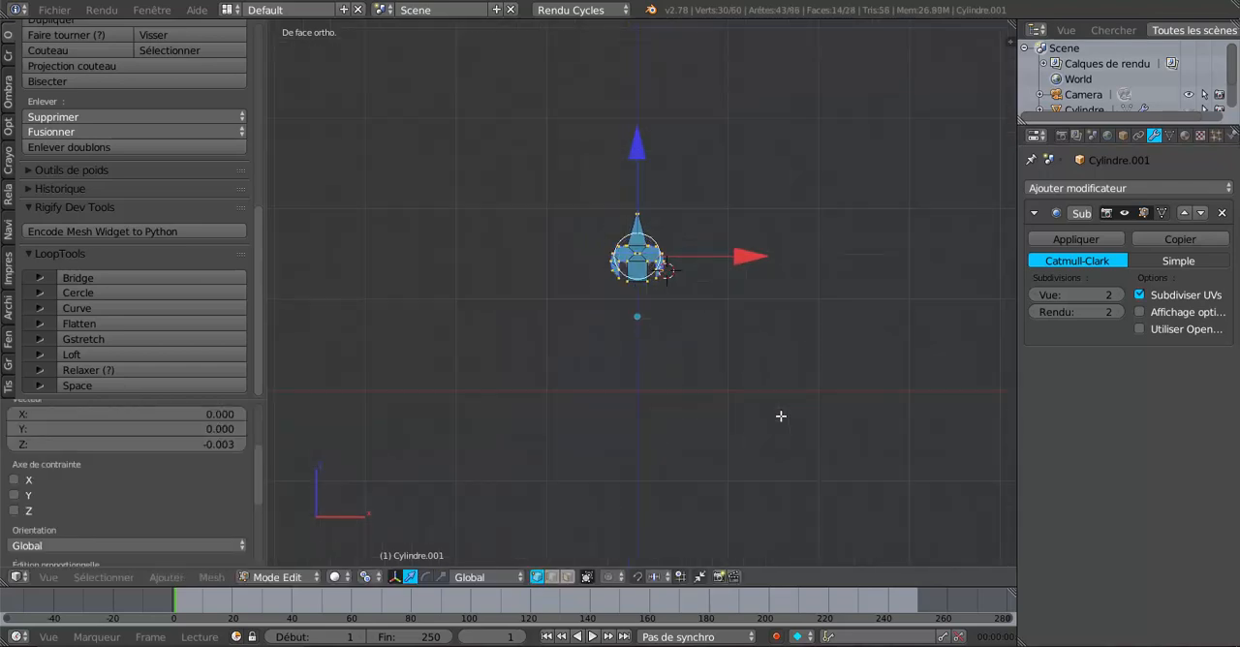
scroll(747, 423, "up", 2)
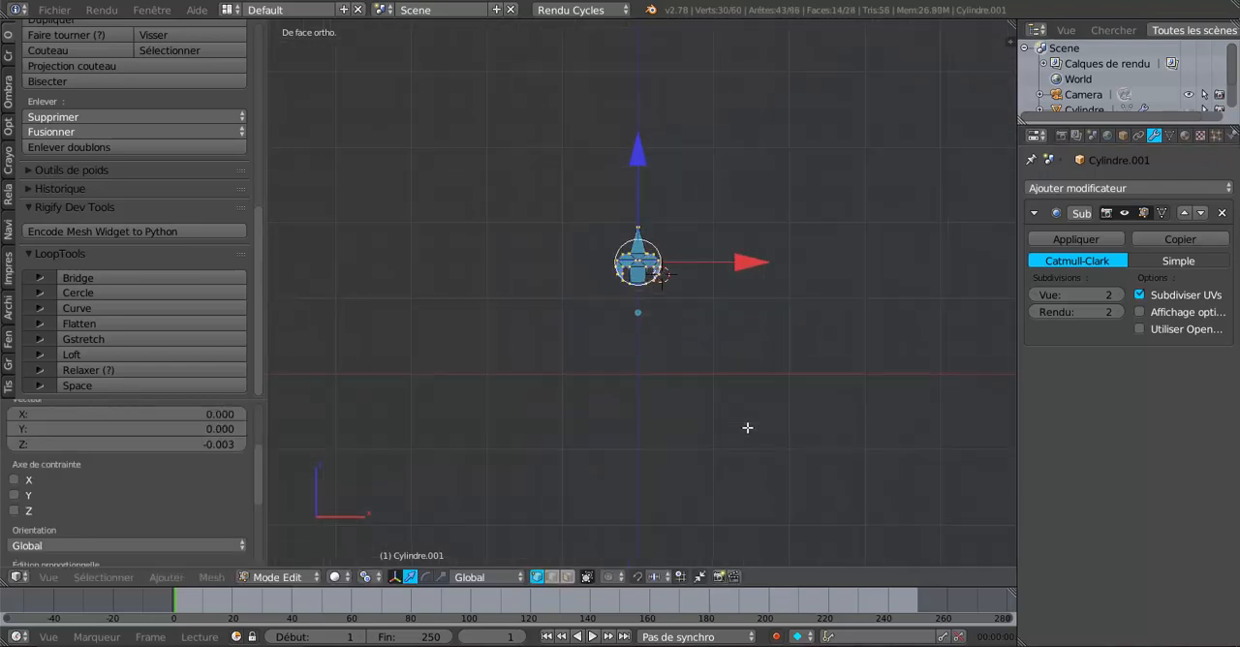
scroll(677, 438, "up", 2)
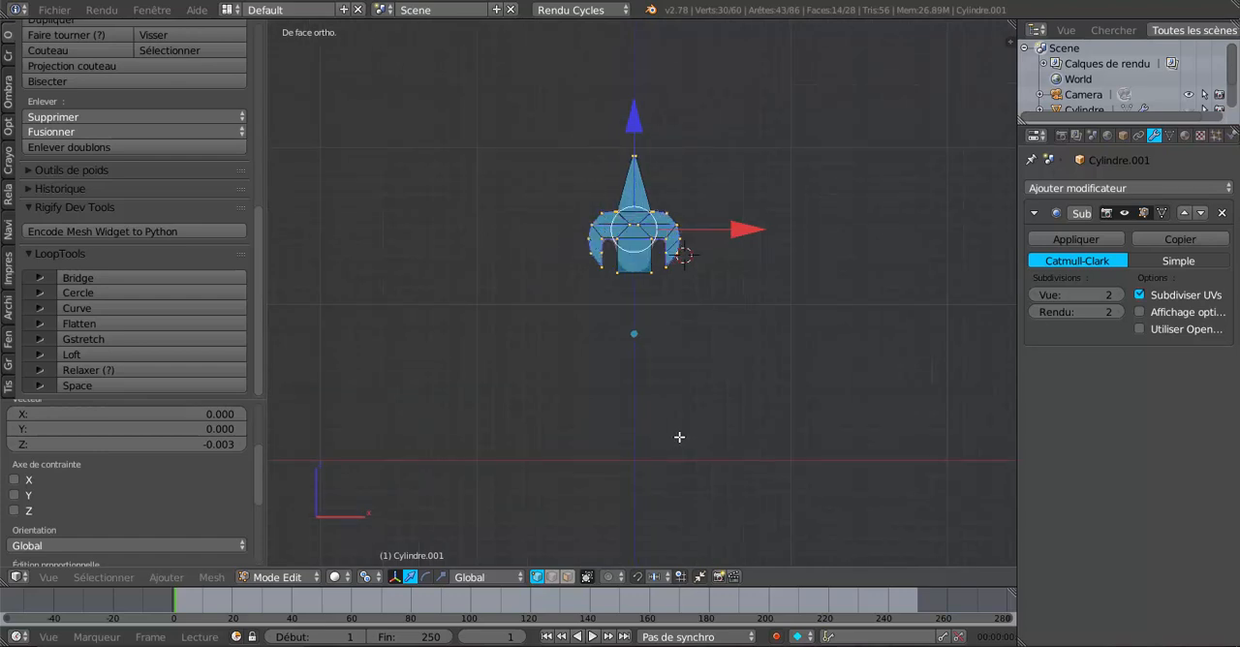
scroll(679, 437, "down", 3)
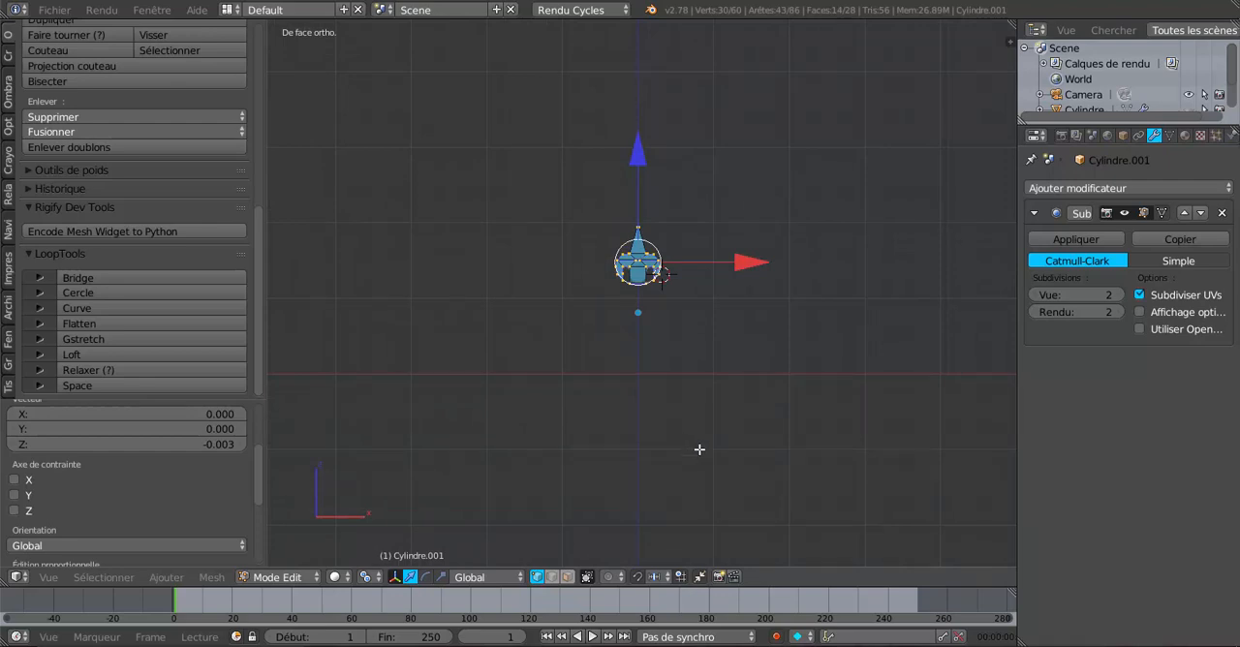
type("ry180")
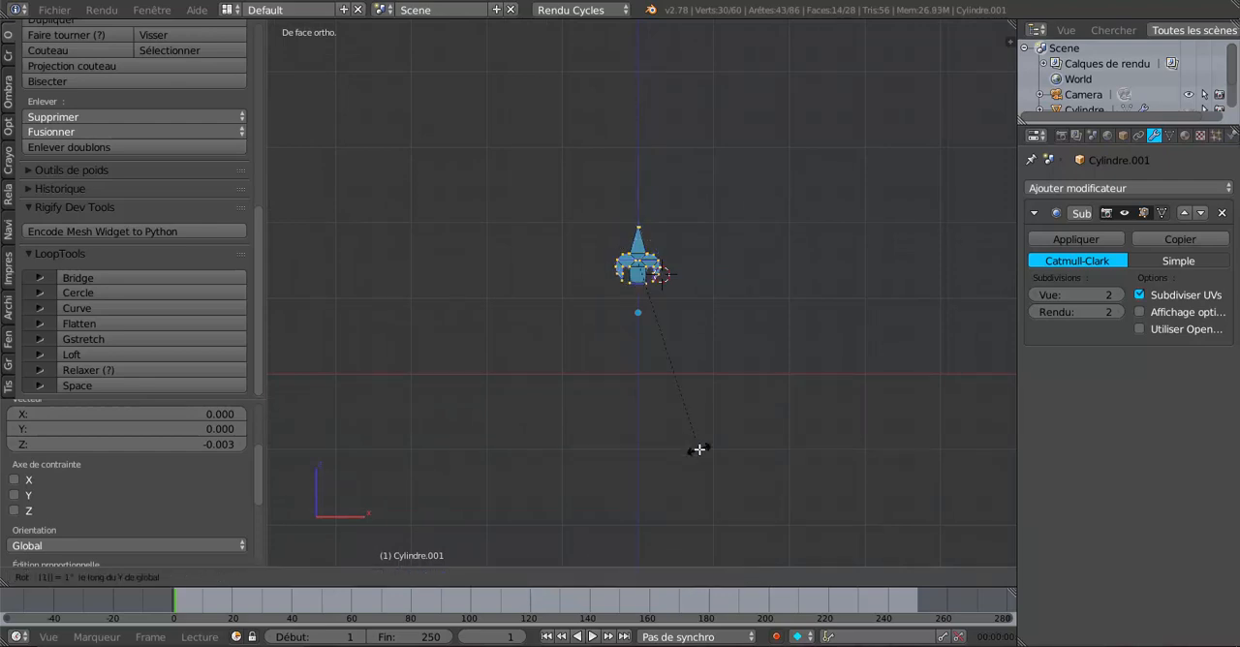
key("Return")
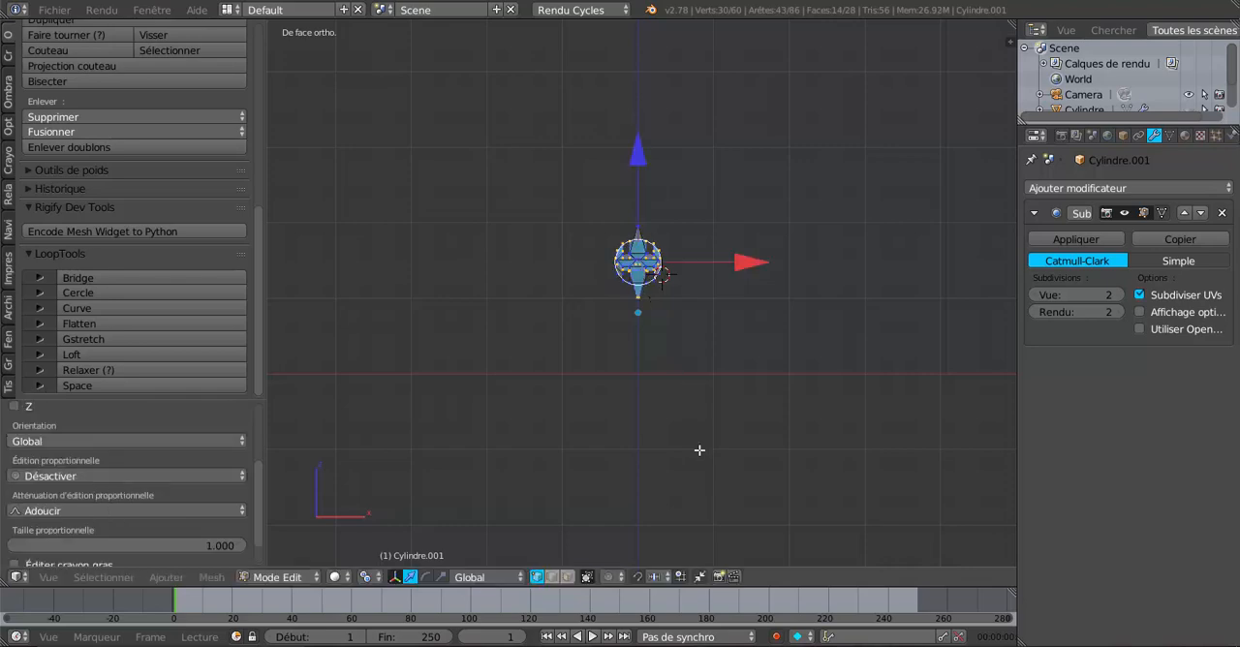
key("shift+d")
key("z")
left_click(650, 249)
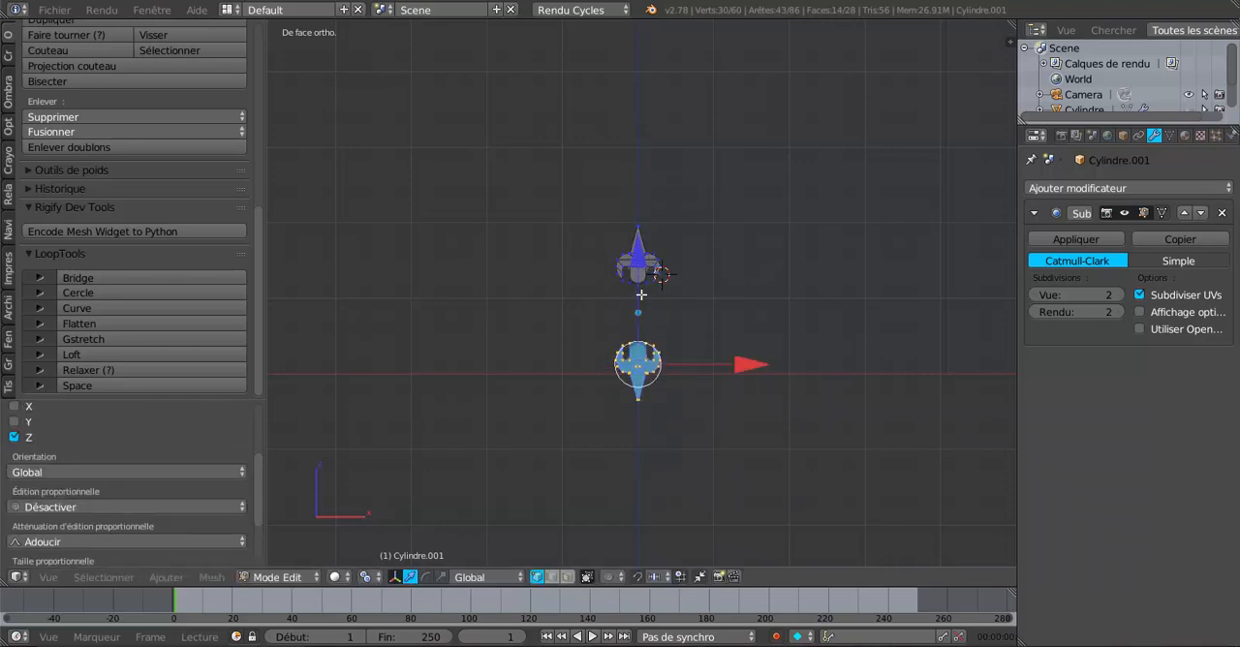
Step: Select the four facing end vertices of the two shaft stubs, join them with a face and return to object mode
scroll(650, 254, "up", 5)
right_click(611, 418)
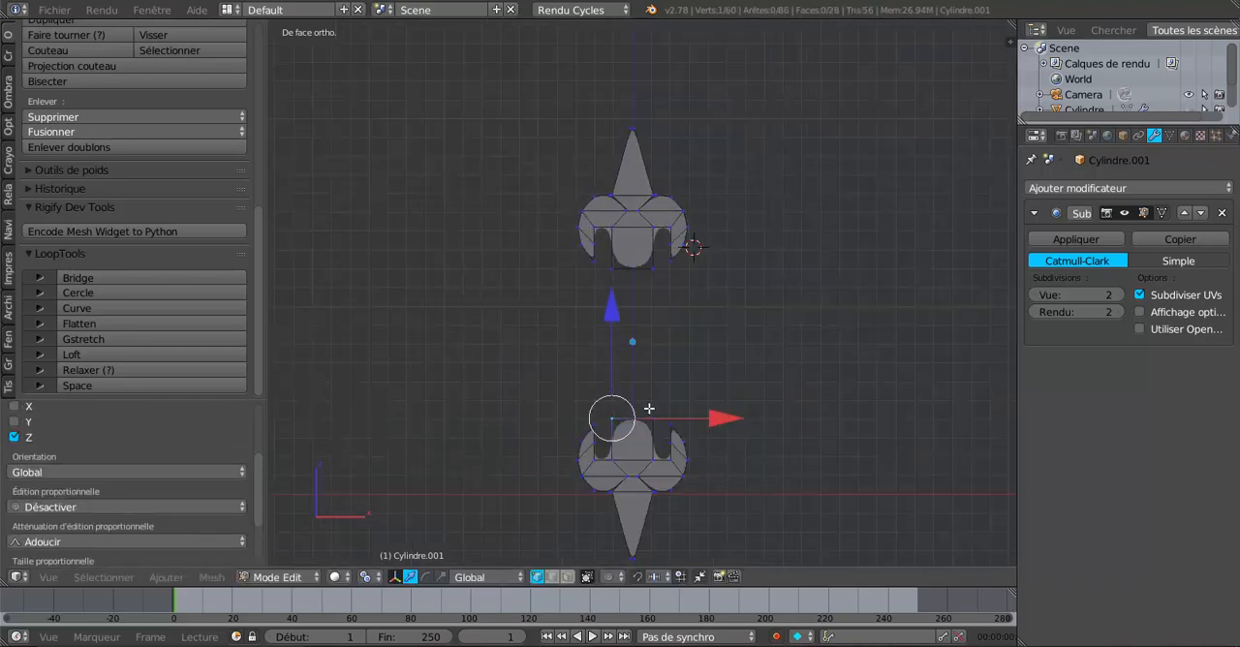
right_click(652, 418, "shift")
right_click(652, 269, "shift")
right_click(612, 268, "shift")
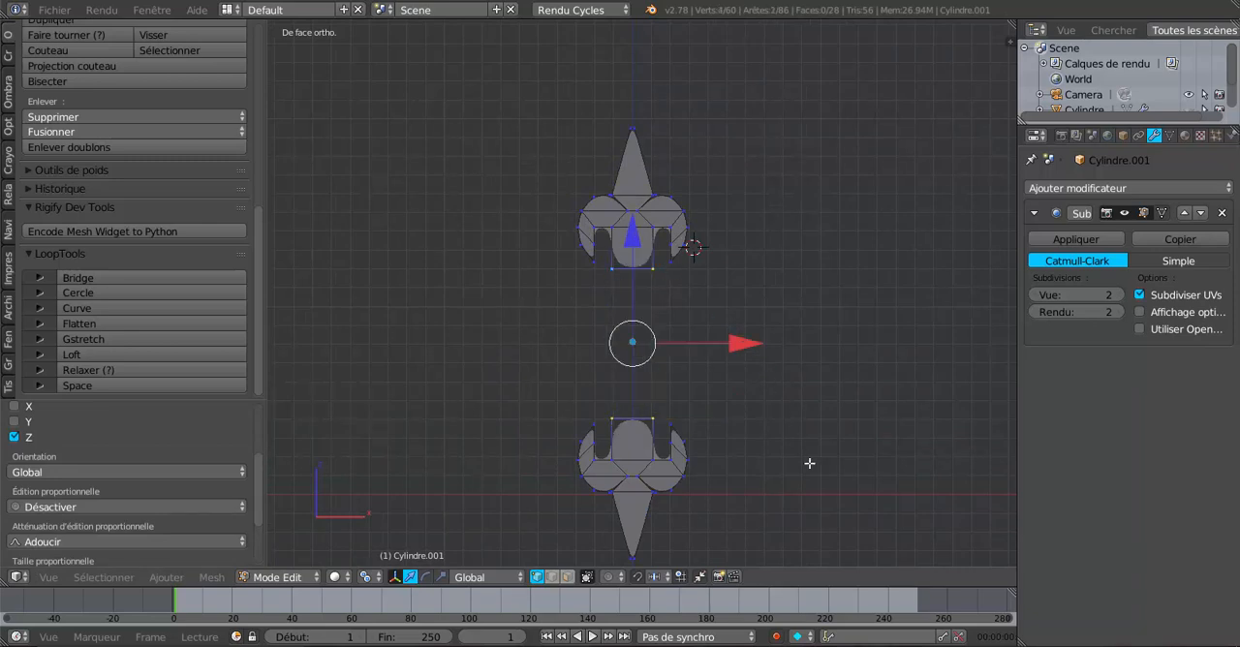
key("f")
key("Tab")
scroll(810, 470, "down", 3)
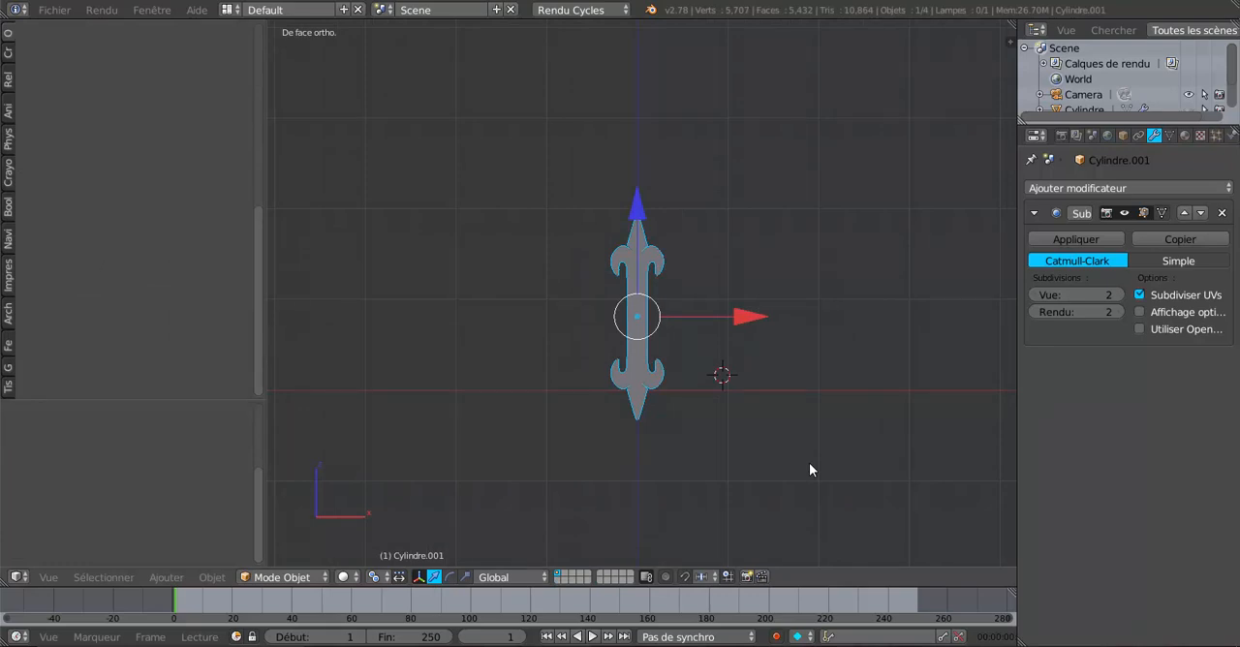
Step: Unhide the hidden helmet parts around the ornament
scroll(809, 465, "up", 4)
scroll(857, 463, "down", 4)
key("alt+h")
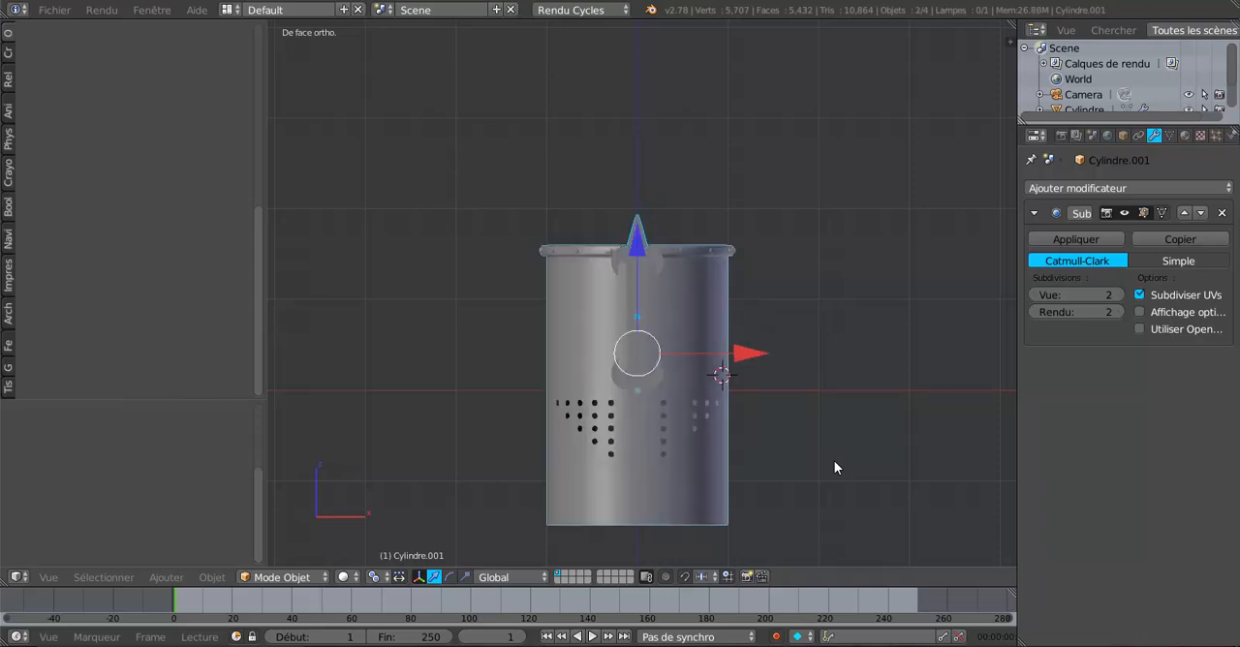
middle_click_drag(841, 461, 739, 429)
right_click(636, 291)
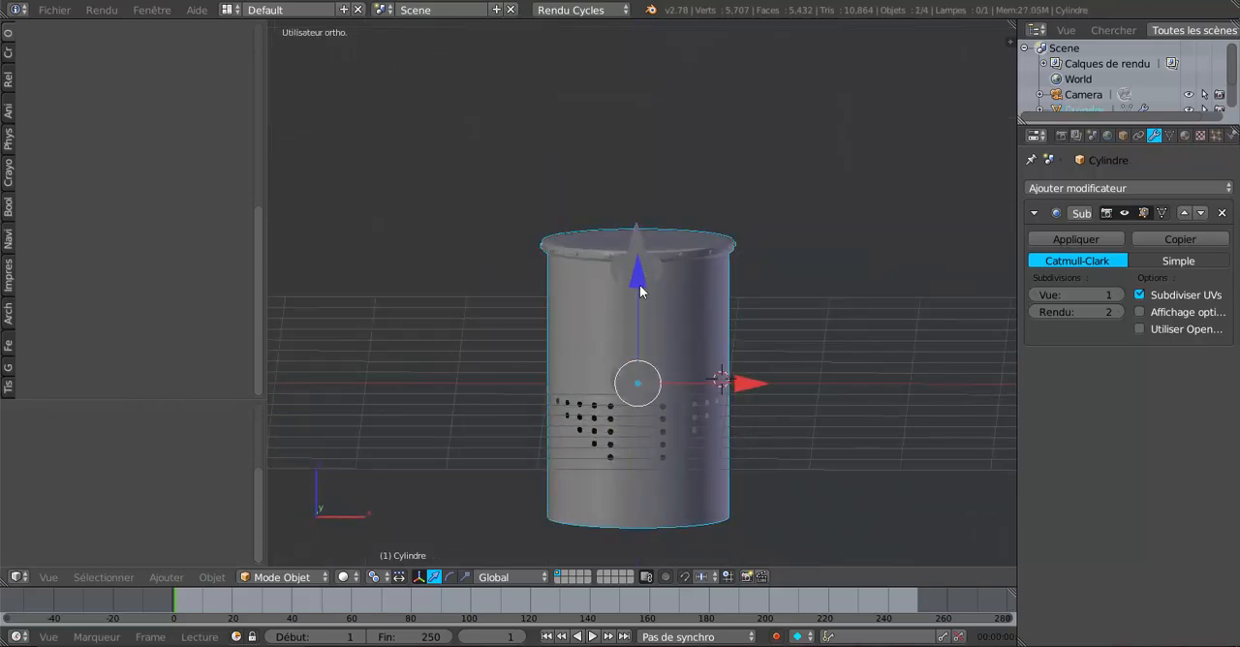
left_click_drag(637, 282, 640, 339)
key("ctrl+z")
Step: Select the ornament and move it straight down along Z until its whole length lies between the helmet's rim and bottom edge
right_click(627, 322)
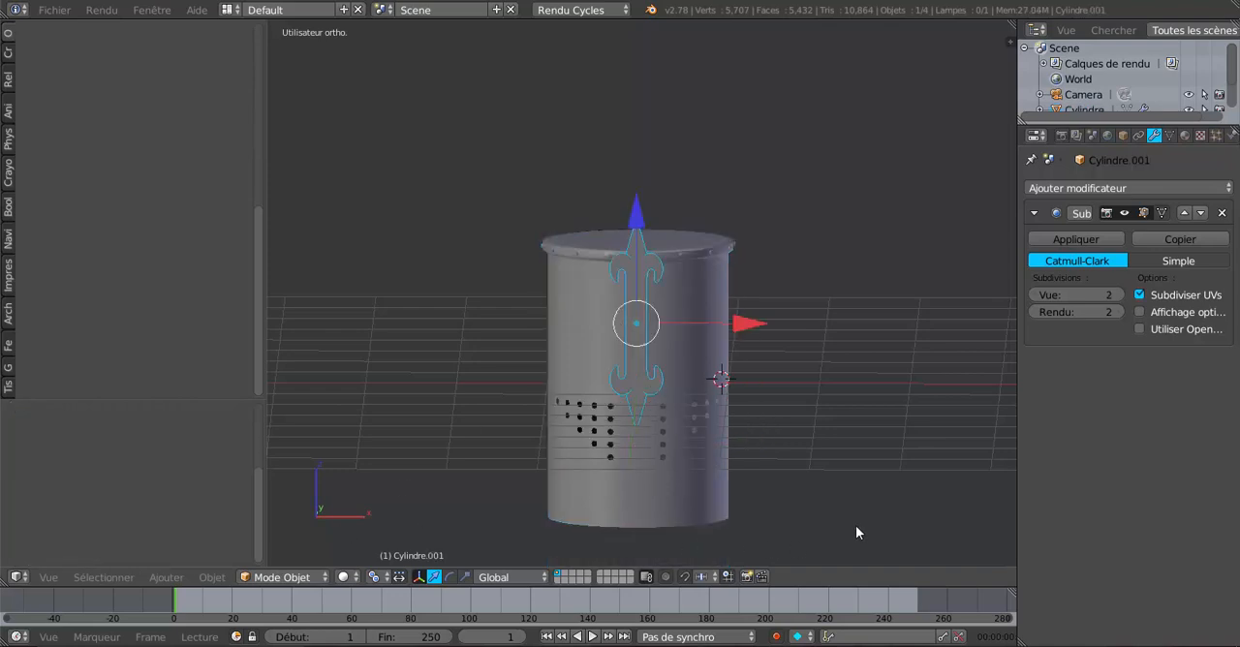
key("KP_1")
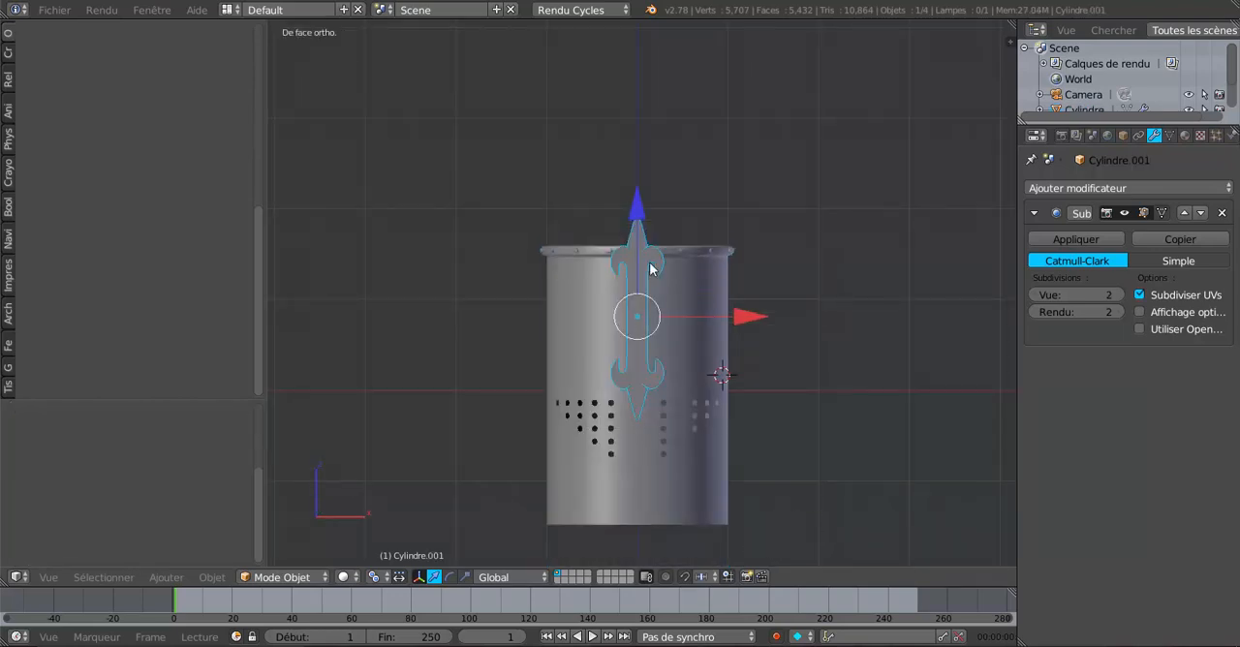
left_click_drag(635, 210, 646, 281)
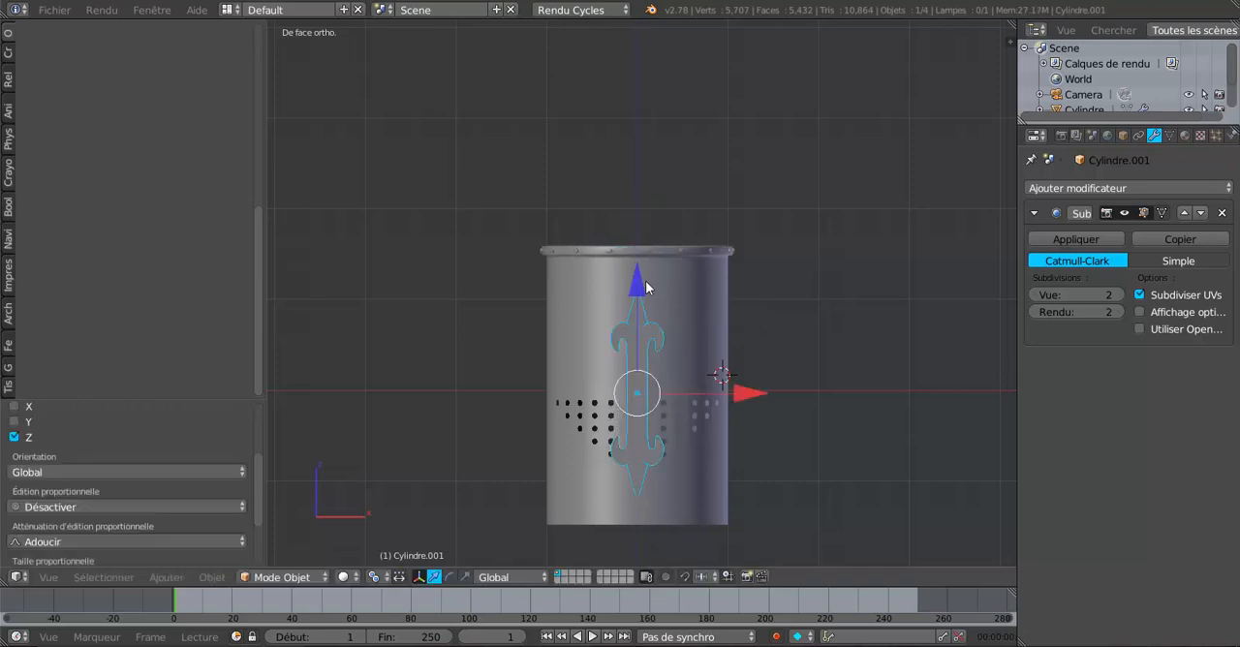
Step: In edit mode, select only the upper fleur-de-lis and examine its faces and vertices up close
key("Tab")
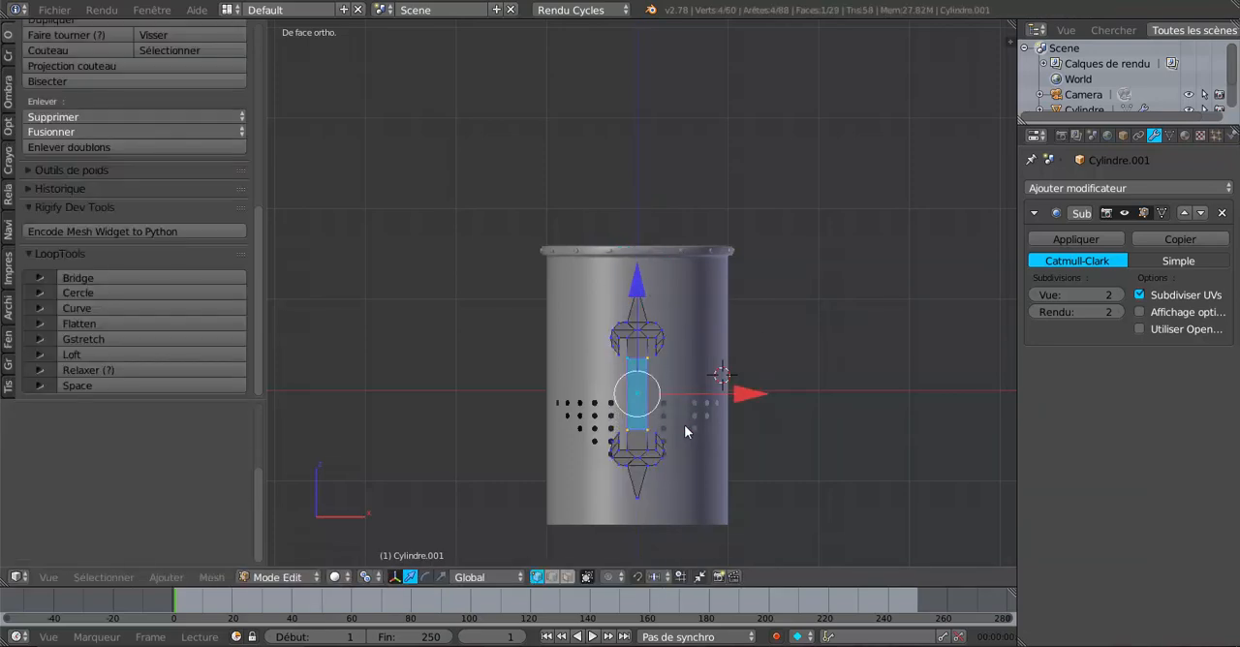
scroll(685, 424, "up", 2)
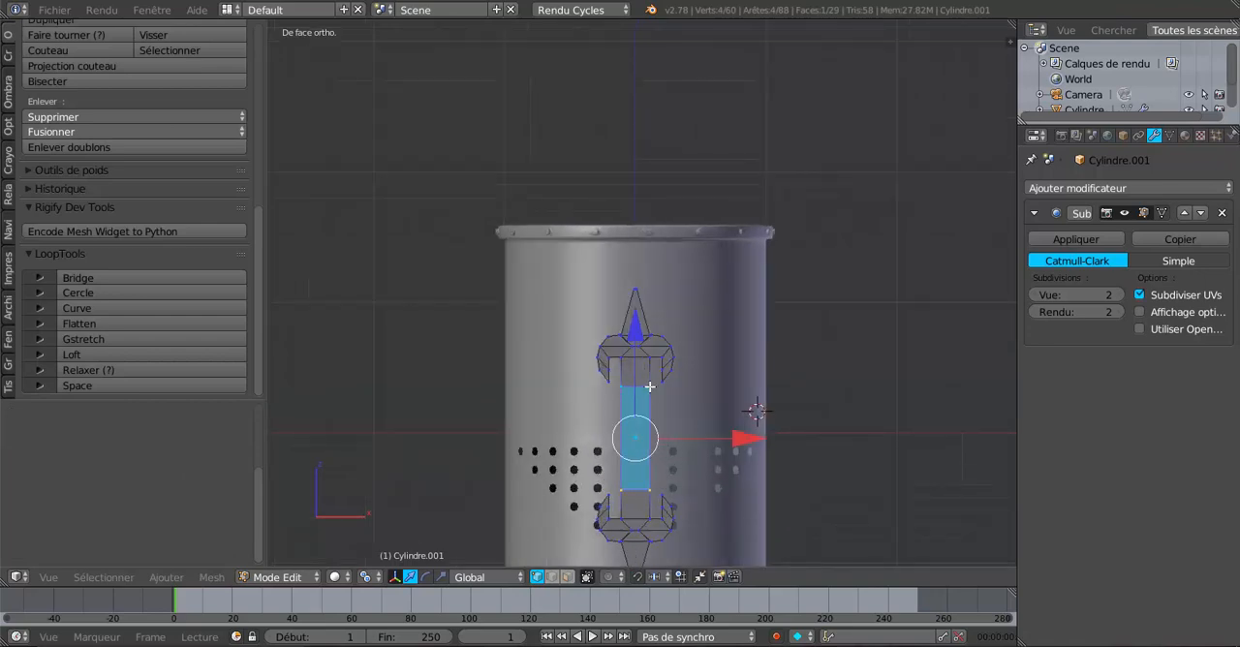
key("a")
key("c")
left_click_drag(616, 354, 640, 366)
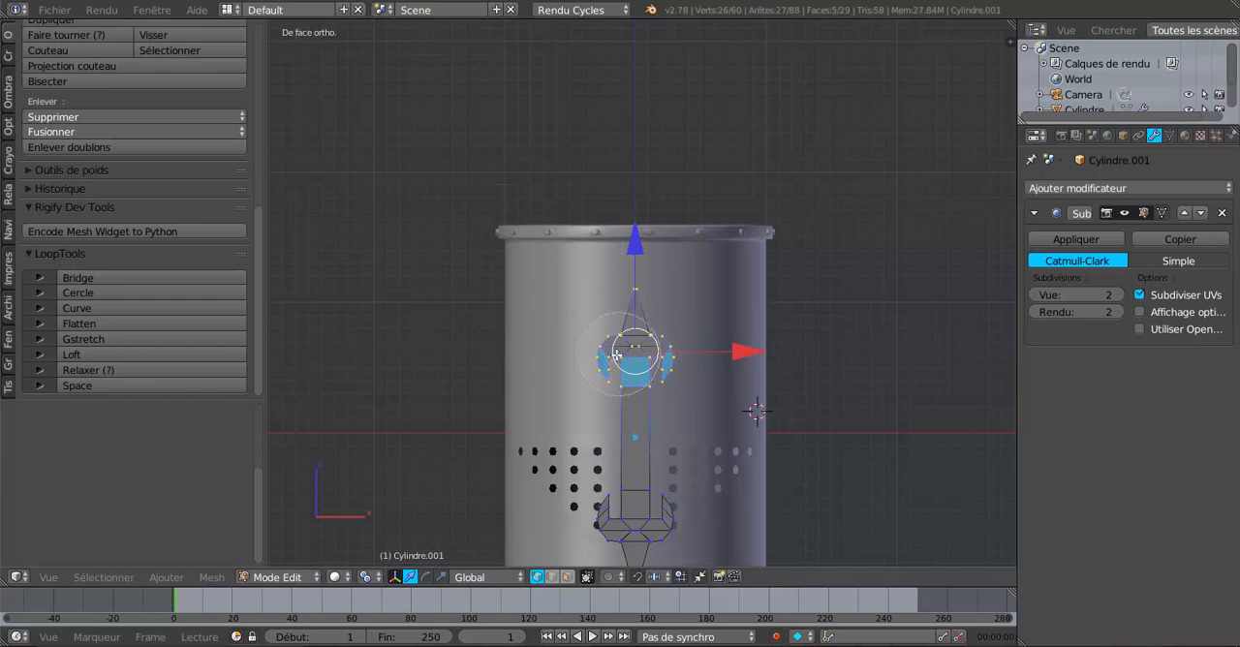
right_click(646, 351)
scroll(761, 360, "up", 1)
scroll(761, 359, "up", 3)
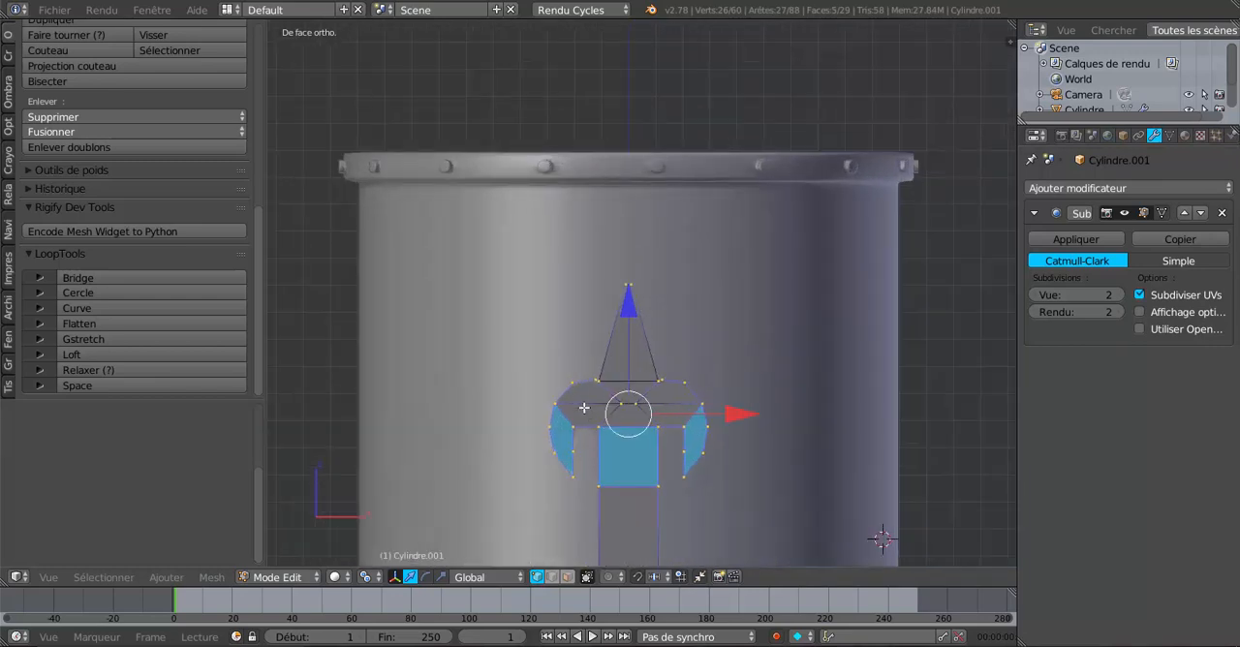
scroll(641, 407, "down", 2)
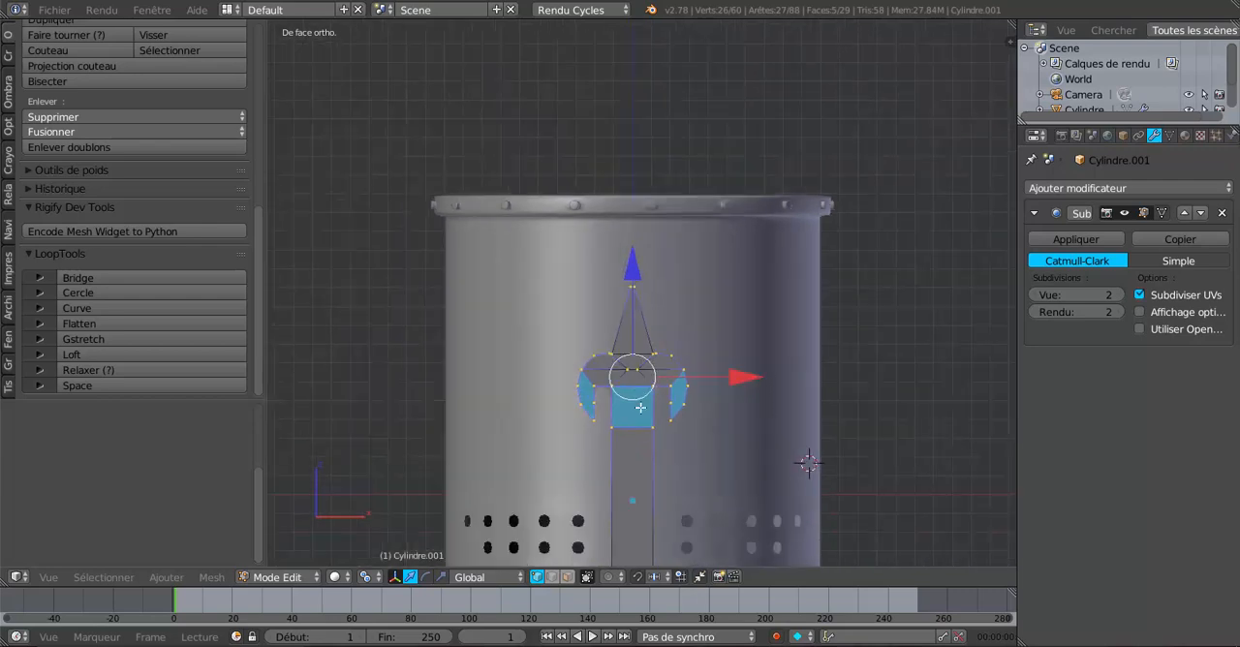
scroll(640, 408, "down", 2)
scroll(640, 428, "up", 2)
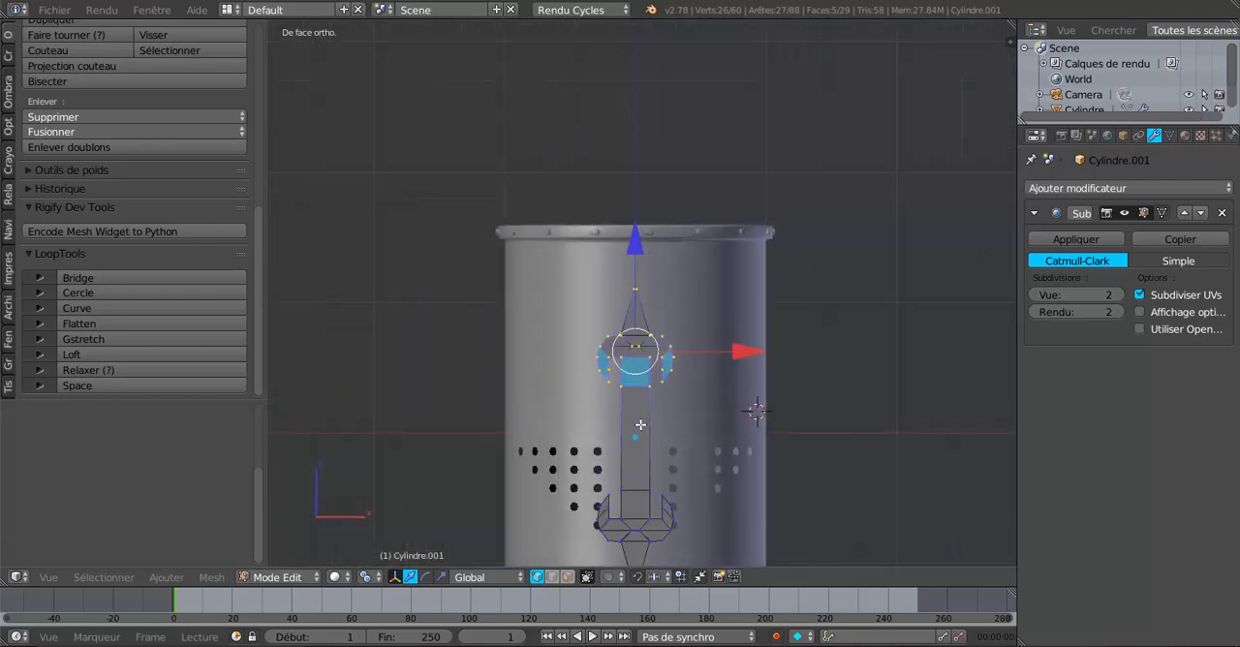
Step: Select the ornament's entire mesh and remove its duplicate vertices
key("a")
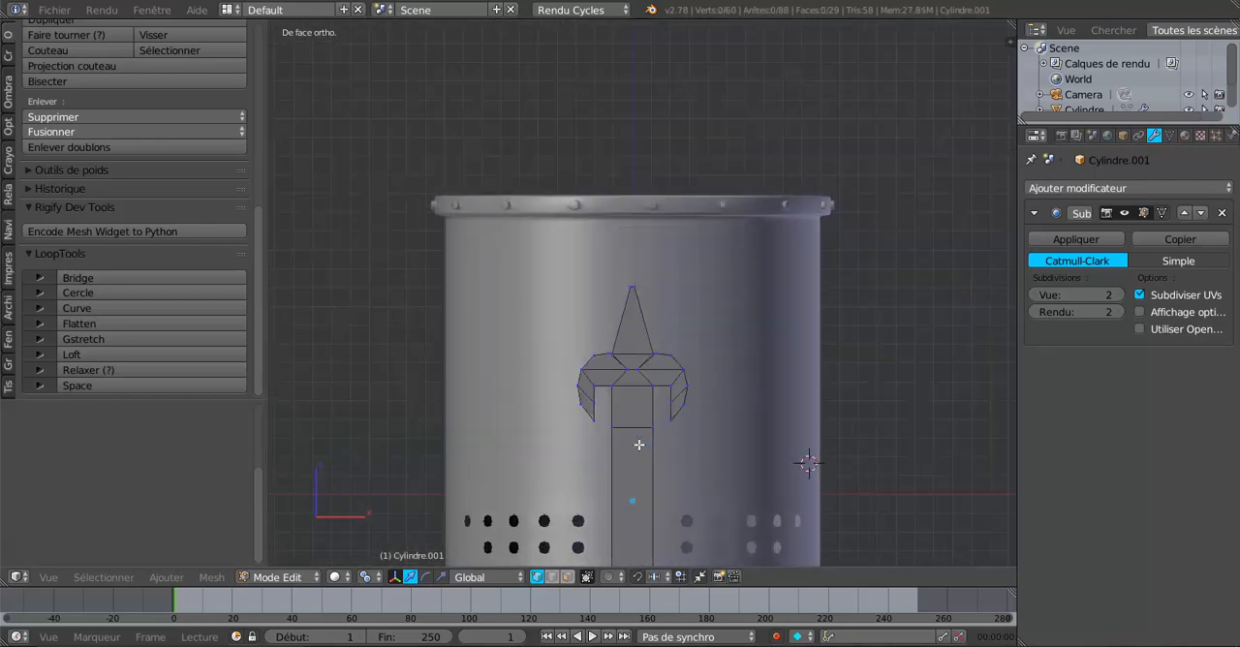
key("z")
key("z")
key("a")
scroll(536, 434, "down", 4)
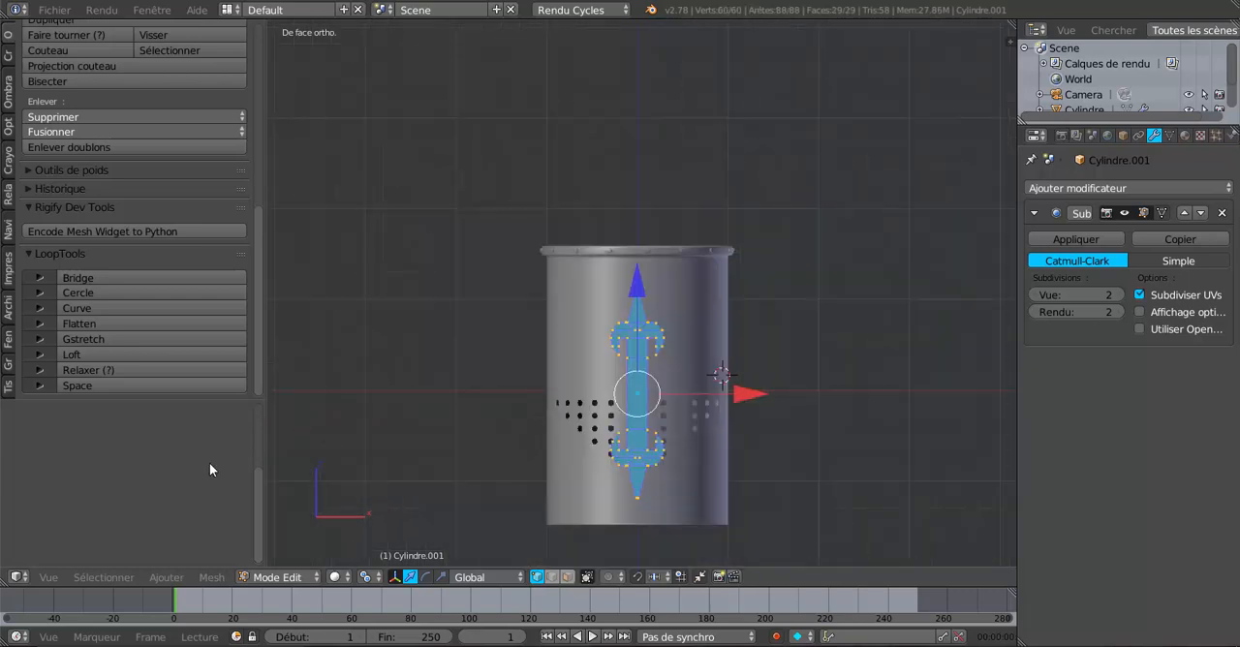
left_click(100, 147)
Step: Select only the upper fleur-de-lis and move it up along Z to just below the helmet's rim
scroll(694, 374, "up", 2)
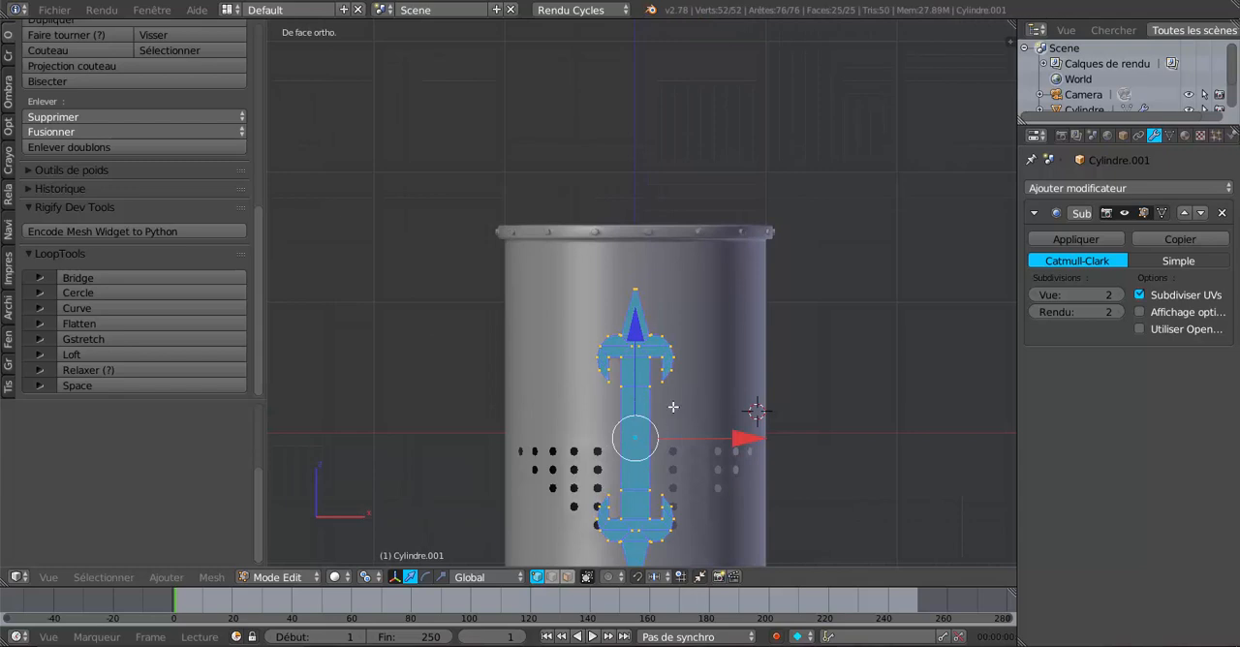
key("a")
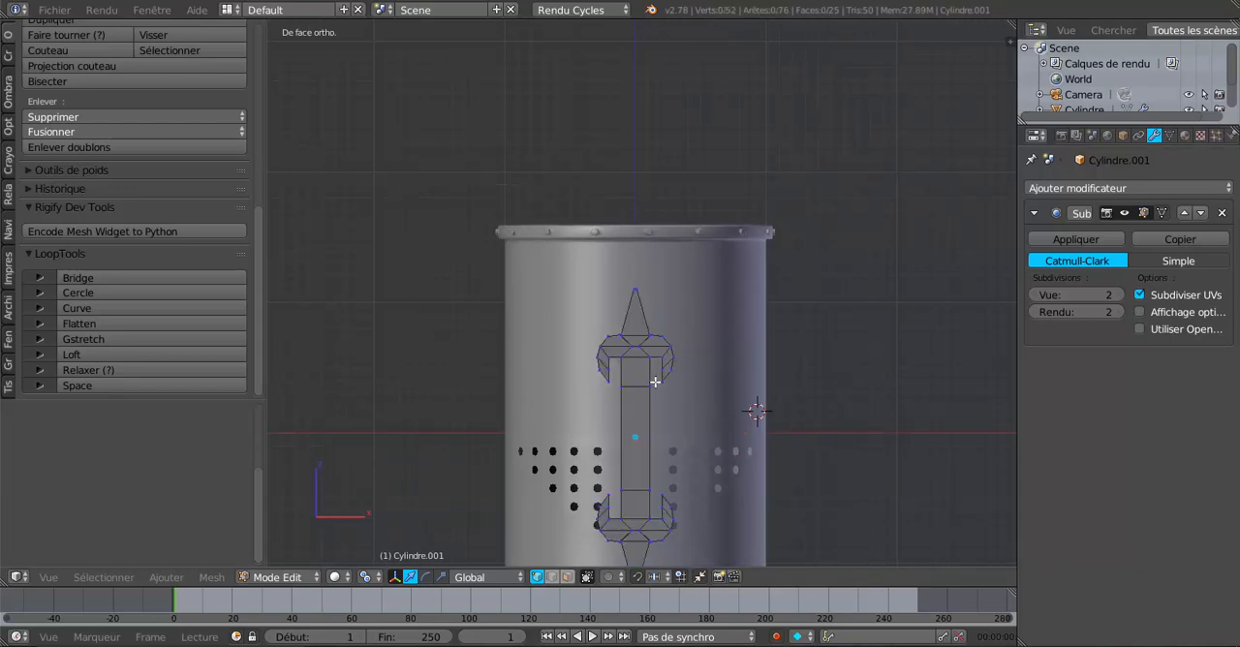
key("c")
mouse_move(636, 364)
left_mouse_down()
mouse_move(646, 334)
mouse_move(638, 368)
left_mouse_up()
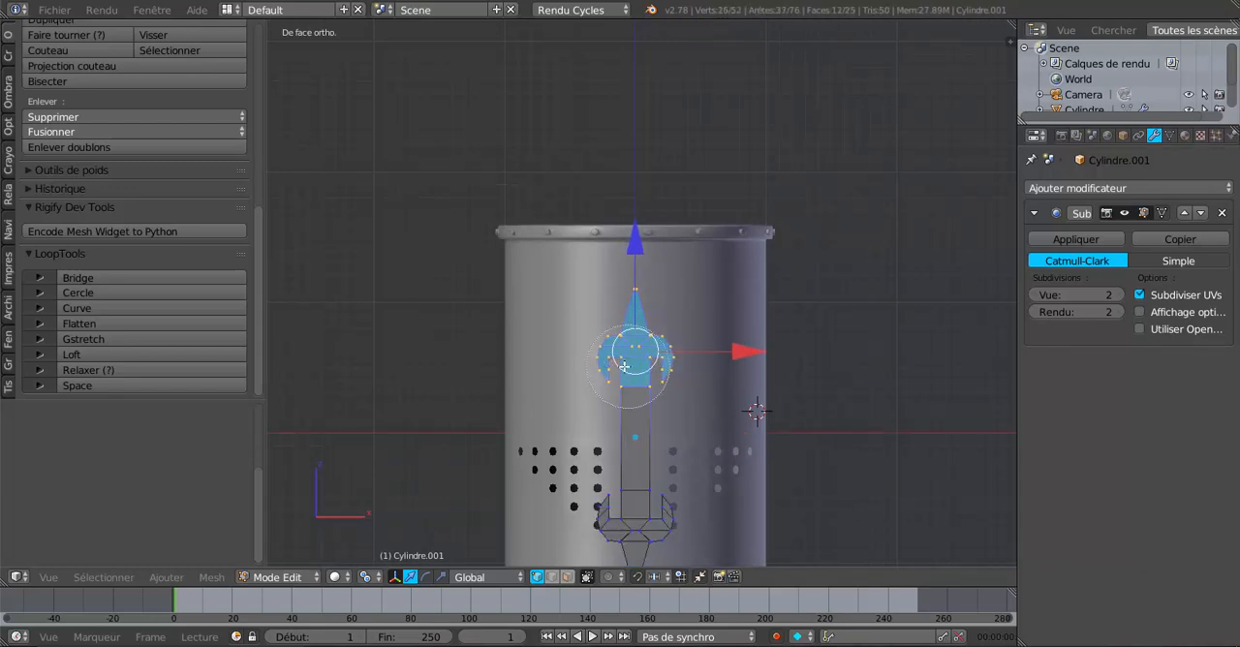
right_click(640, 361)
left_click_drag(642, 249, 642, 214)
scroll(638, 239, "down", 3)
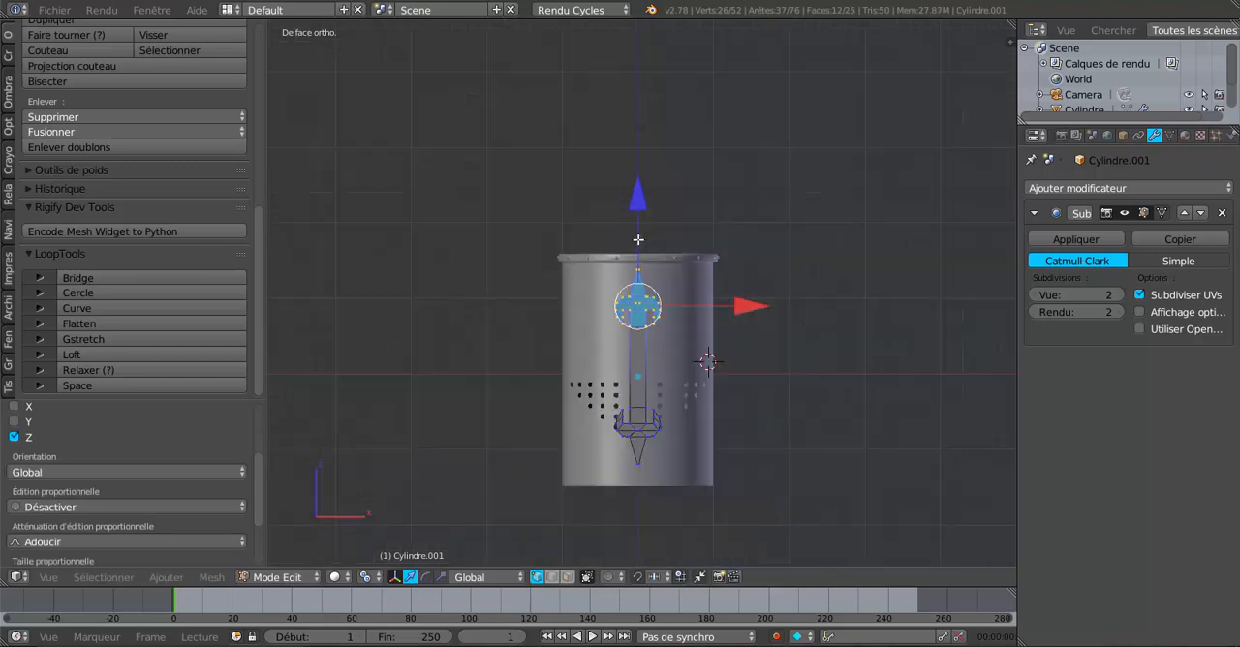
Step: Select only the lower fleur-de-lis, move it down along Z to just above the helmet's bottom edge and return to object mode
right_click(654, 409)
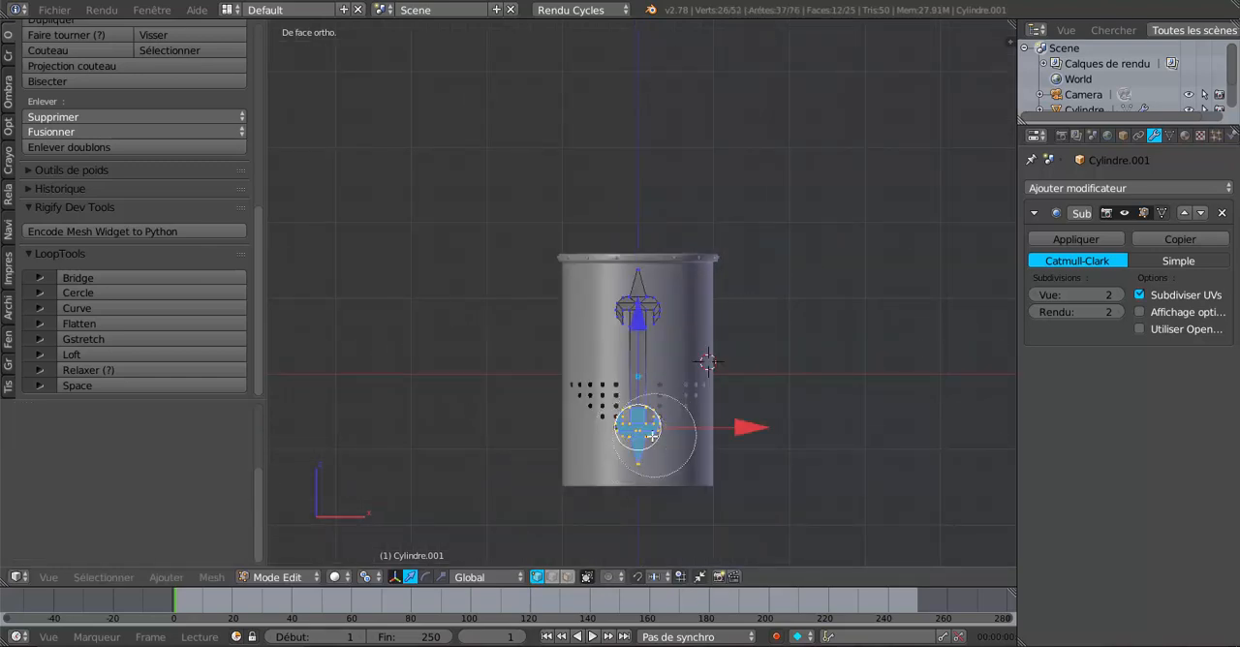
mouse_move(639, 318)
left_mouse_down()
mouse_move(640, 344)
mouse_move(640, 334)
left_mouse_up()
scroll(647, 363, "up", 2)
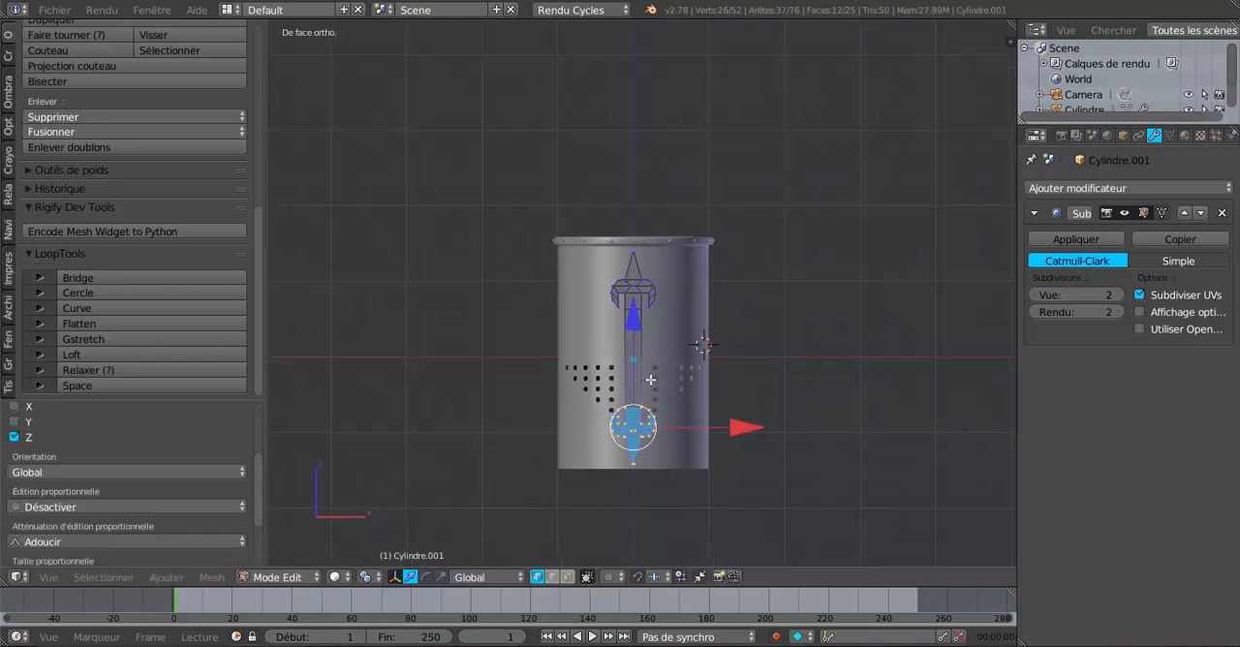
scroll(647, 364, "up", 1)
scroll(648, 296, "up", 2)
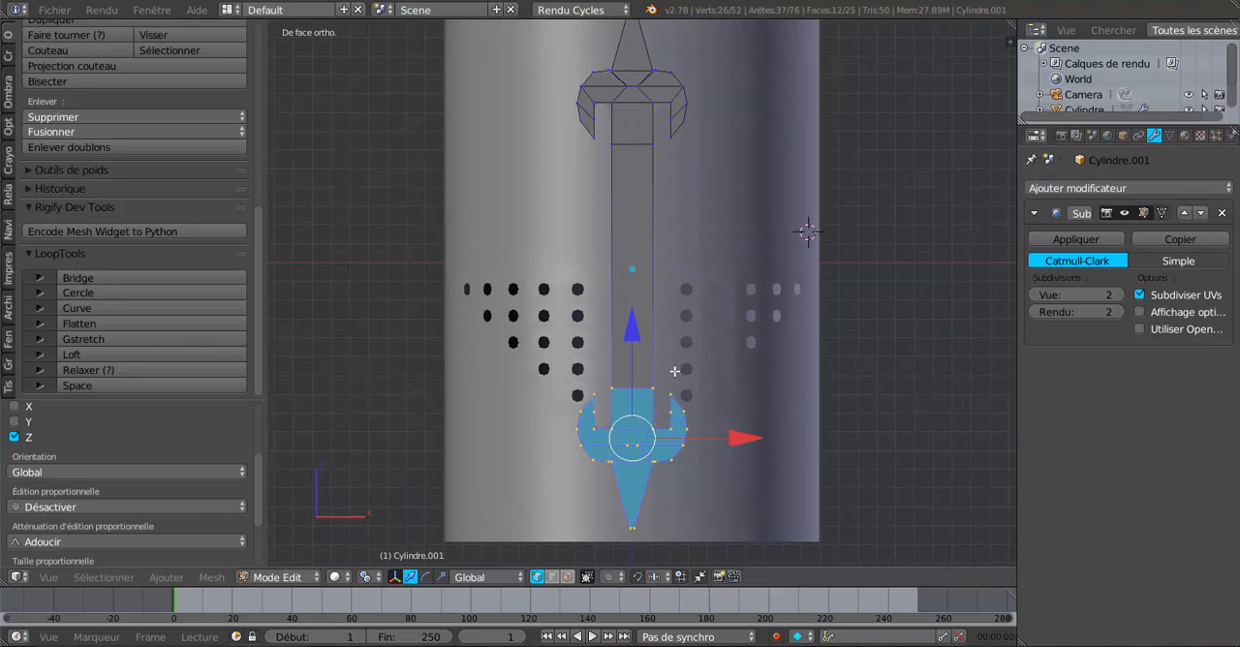
scroll(668, 386, "up", 1, "shift")
scroll(639, 291, "up", 2, "shift")
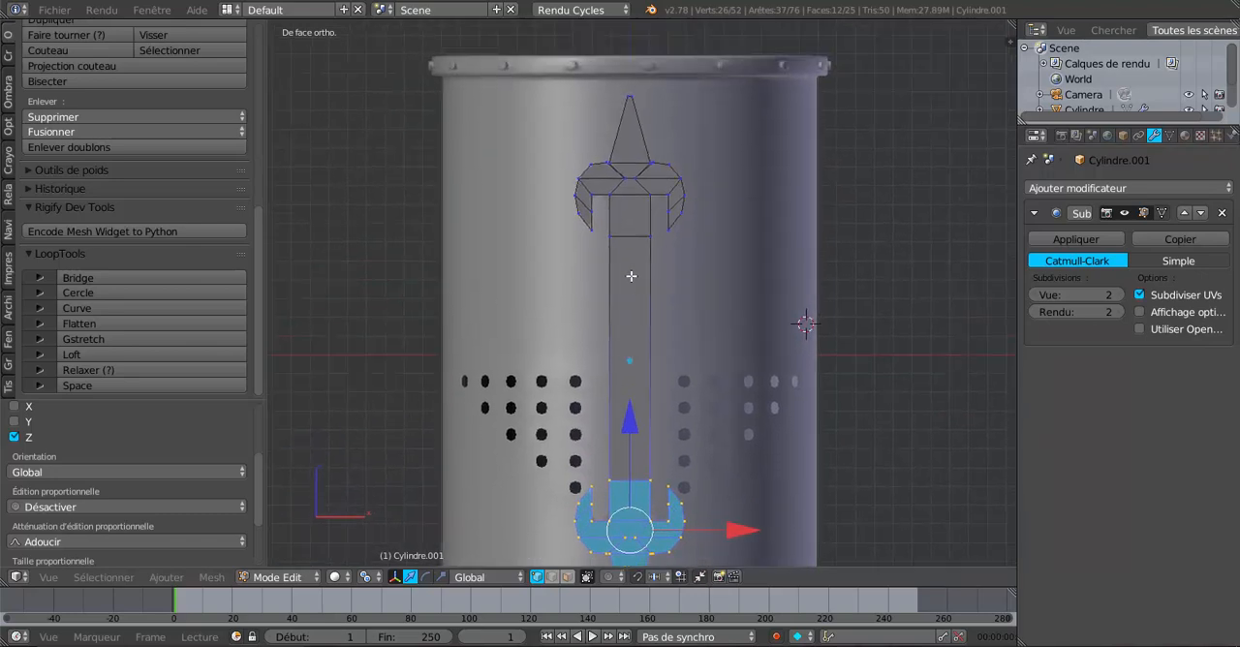
scroll(630, 276, "down", 2)
key("Tab")
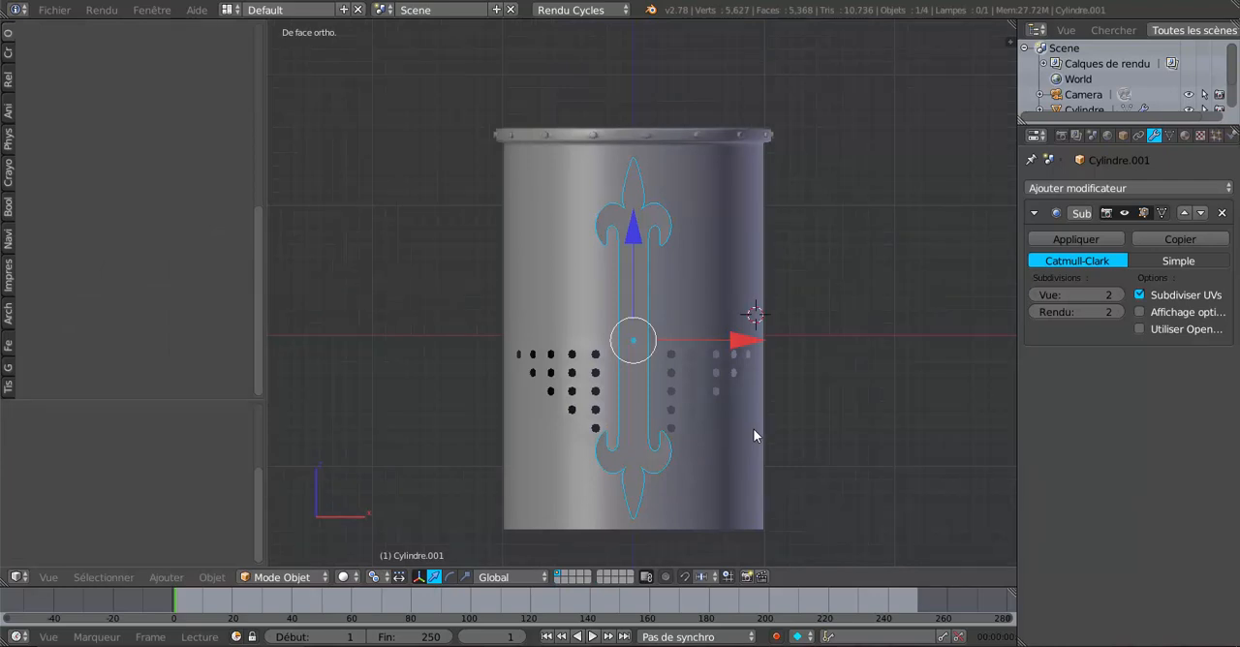
Step: In edit mode, select the entire ornament and scale it down slightly and uniformly
key("Tab")
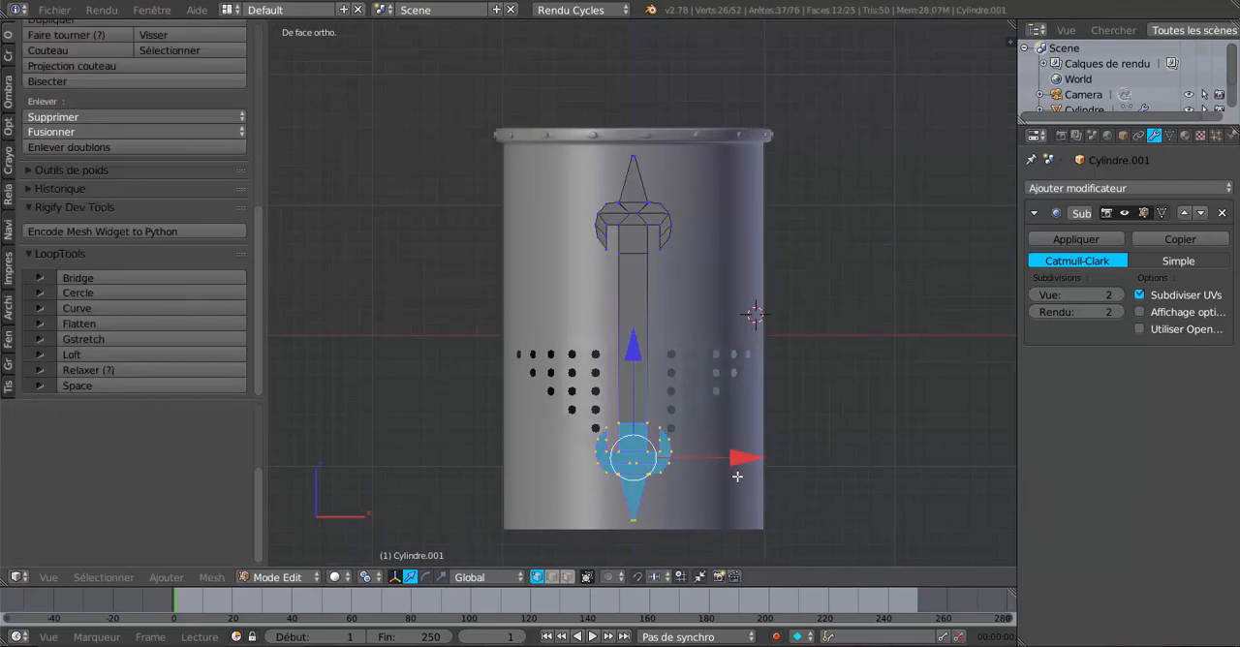
key("a")
key("a")
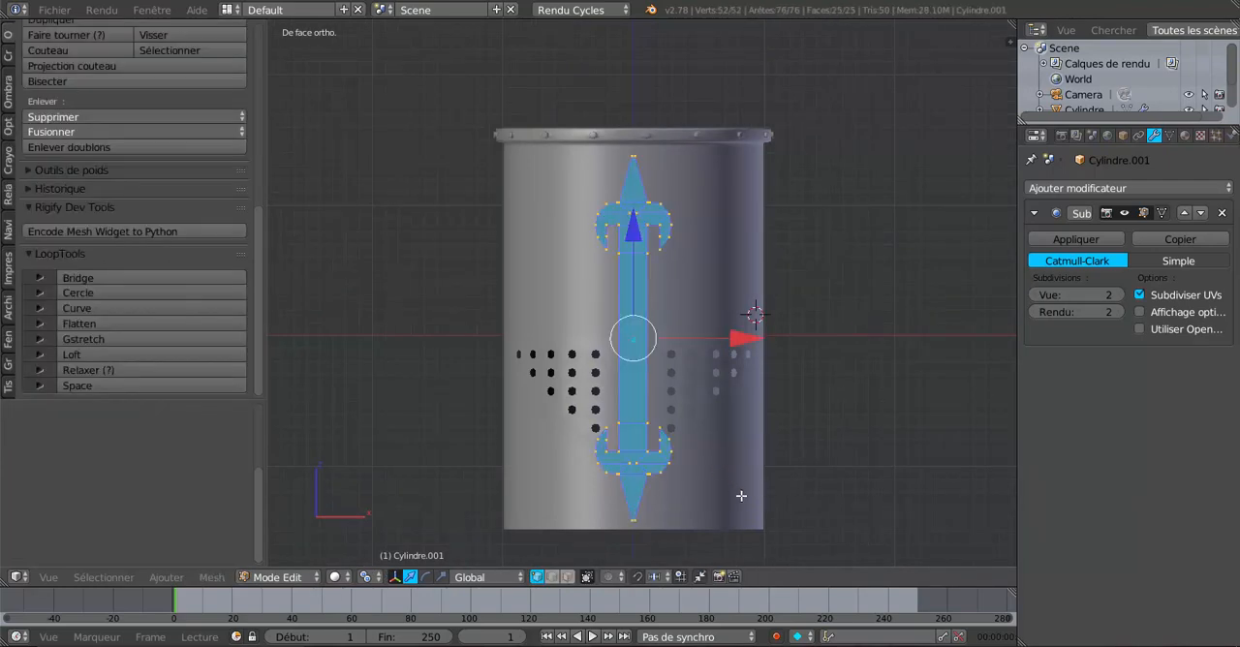
key("s")
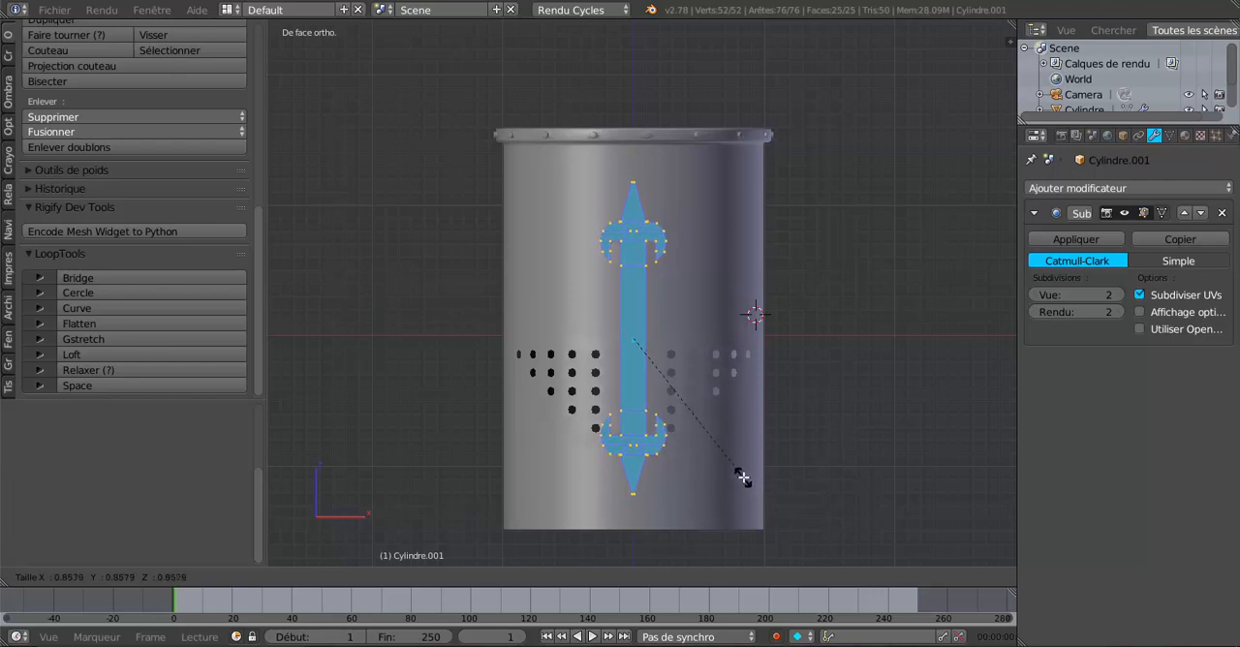
left_click(755, 488)
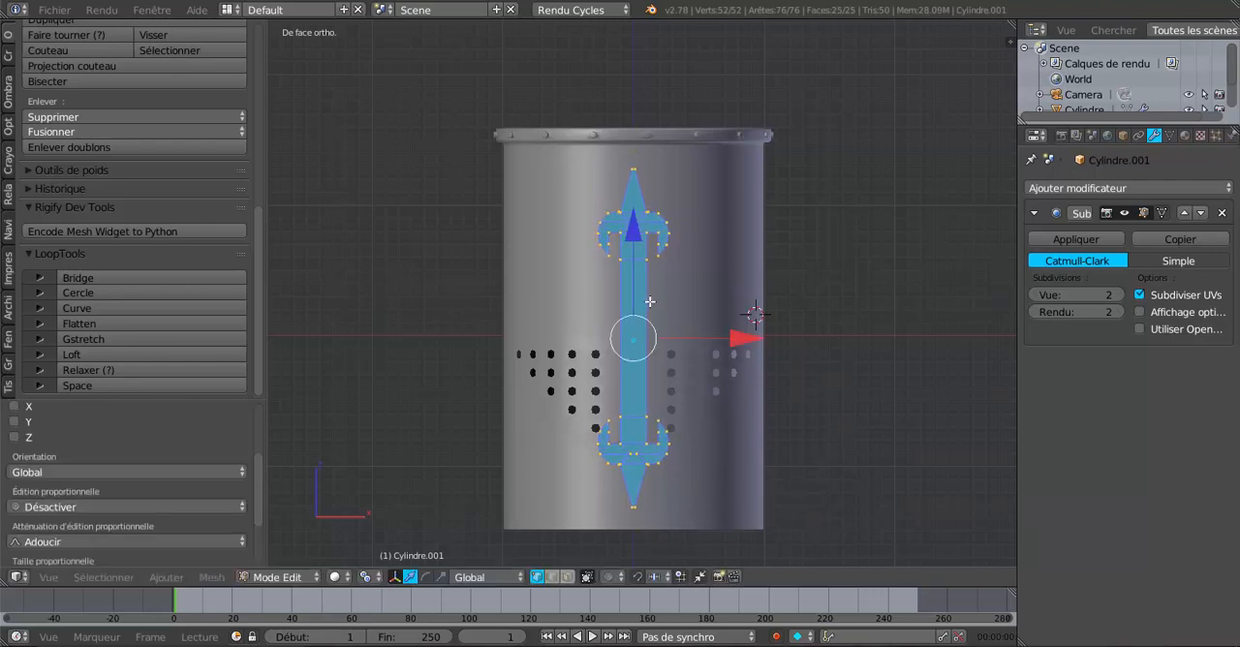
Step: Move the upper fleur-de-lis about 0.19 up along Z and the lower one slightly down, then return to object mode
key("a")
key("l")
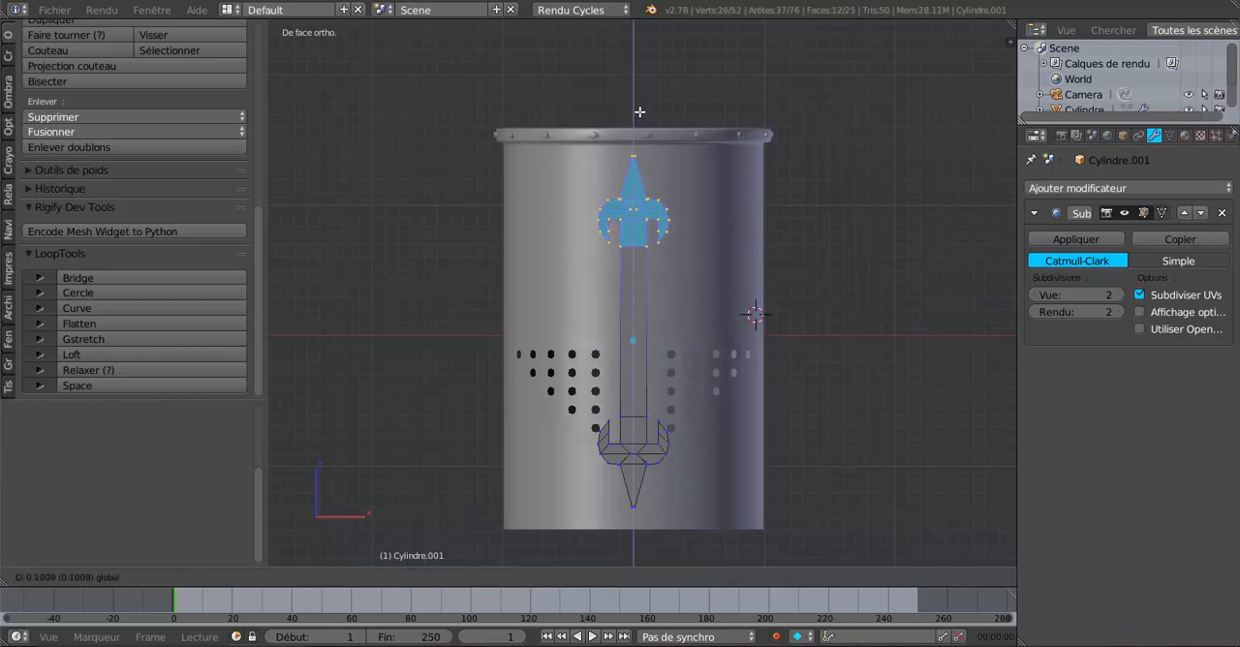
key("a")
key("c")
left_click_drag(630, 452, 654, 483)
right_click(654, 482)
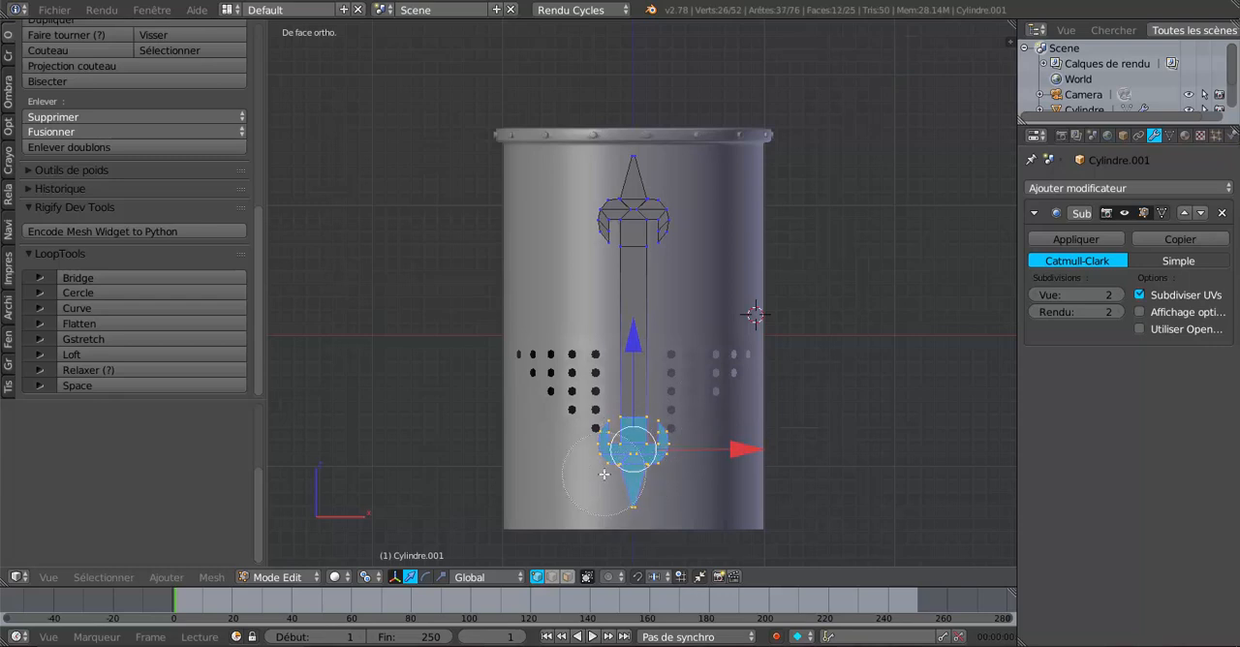
left_click_drag(633, 347, 636, 362)
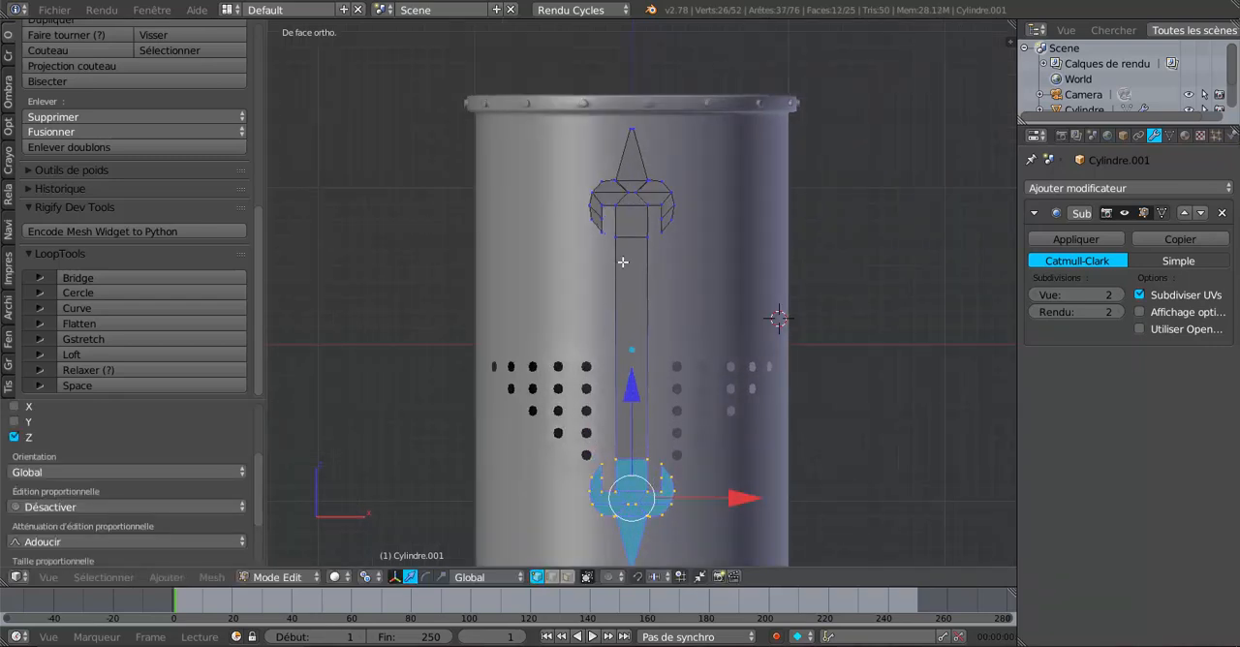
scroll(761, 319, "down", 3)
key("Tab")
scroll(781, 352, "up", 3)
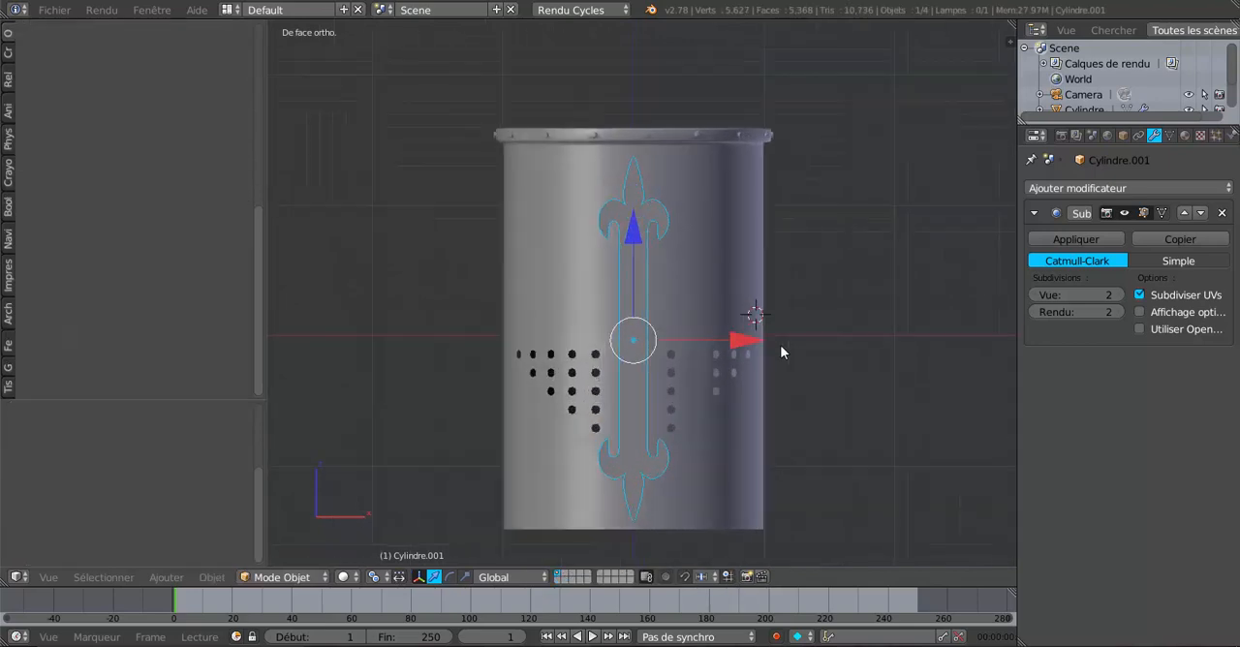
Step: Compare the ornament's mesh with its smoothed shape and examine from the side how it sits against the helmet's curved front
key("Tab")
key("Tab")
key("Tab")
scroll(706, 268, "up", 1)
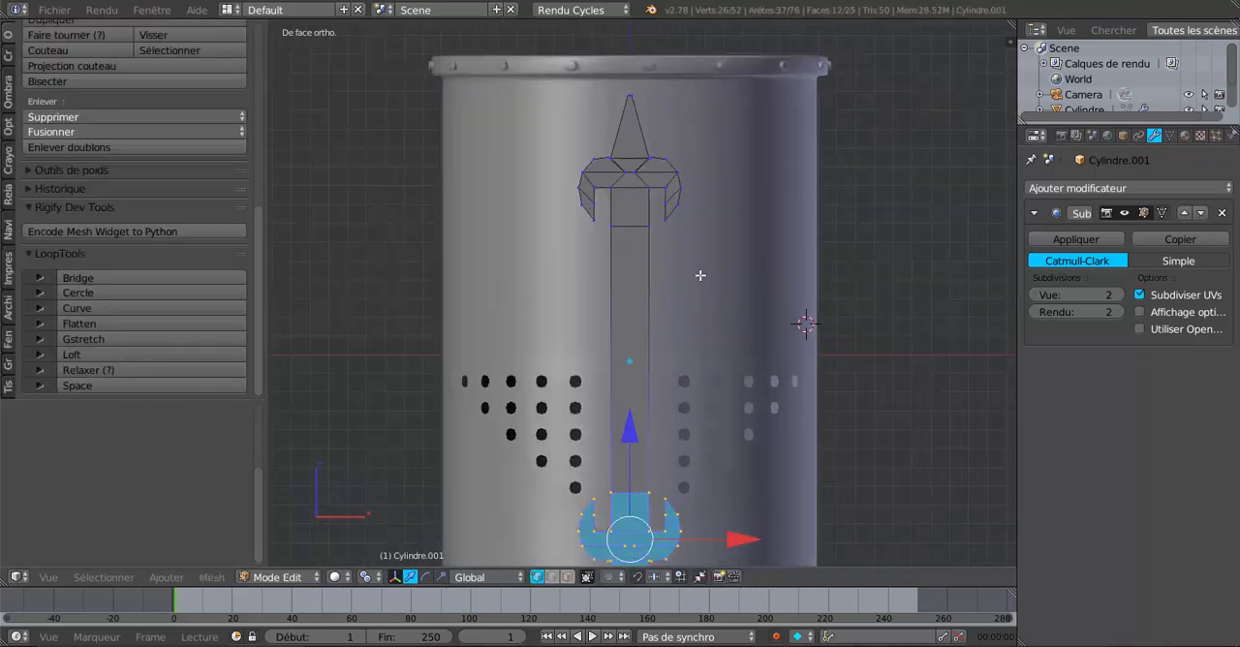
scroll(700, 275, "down", 2)
key("Tab")
middle_click_drag(766, 382, 773, 329)
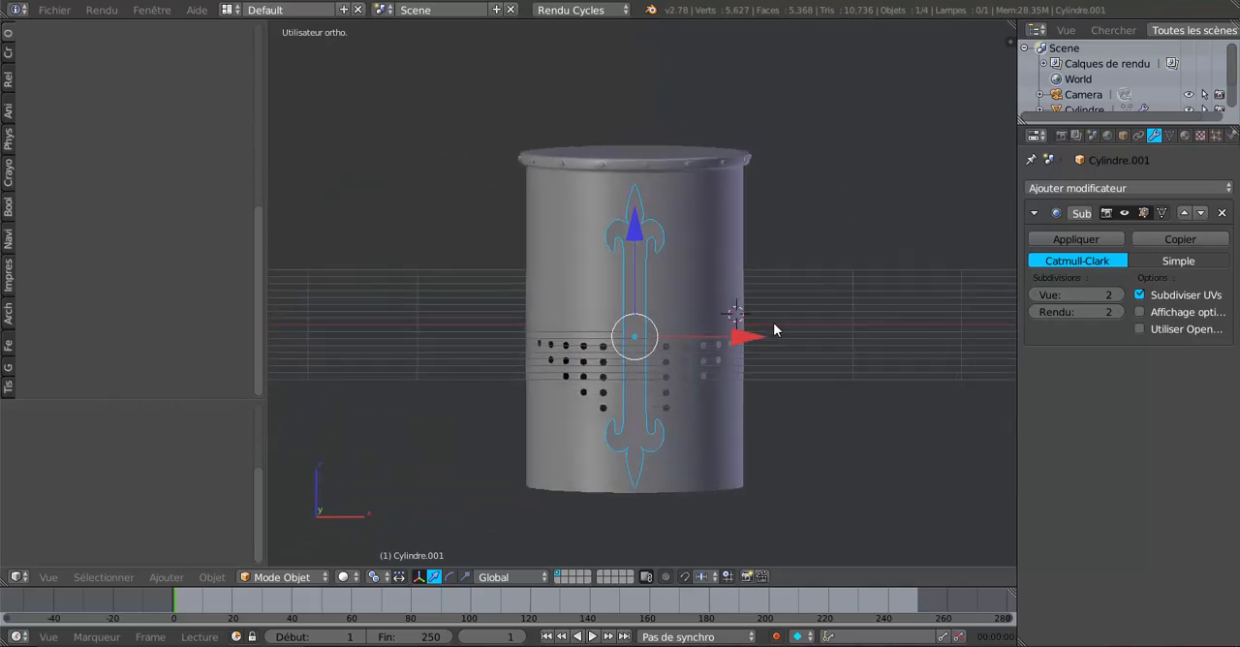
middle_click_drag(742, 261, 588, 371)
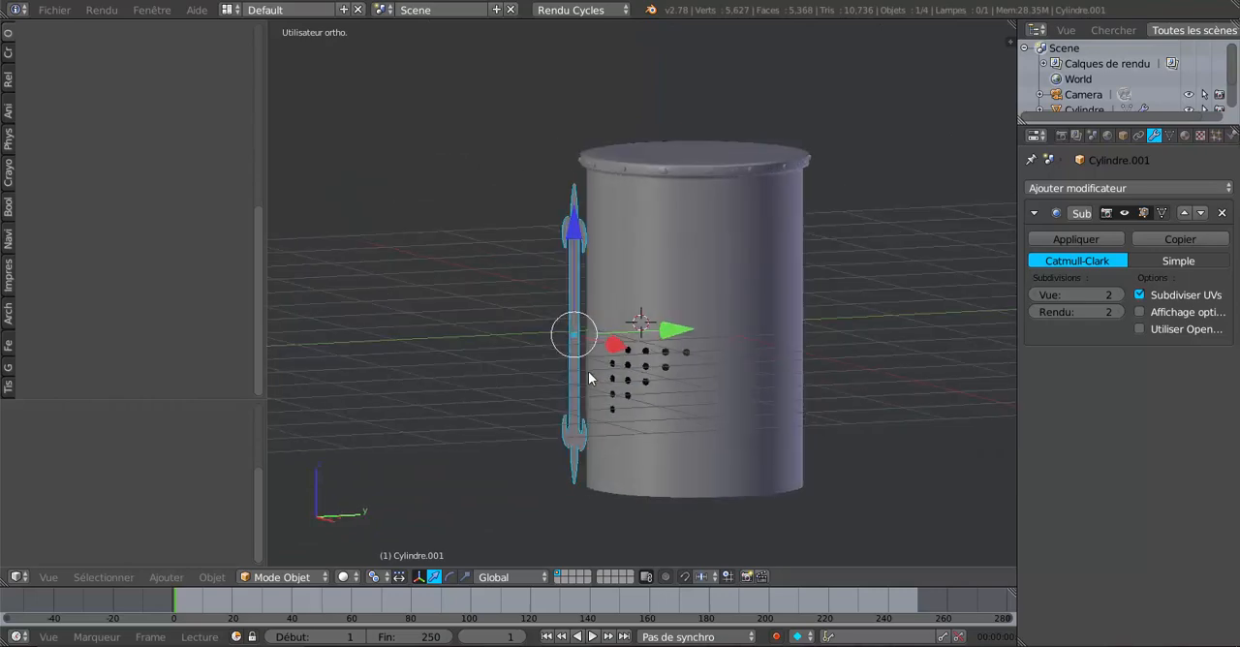
middle_click_drag(597, 314, 660, 333)
scroll(595, 330, "up", 3)
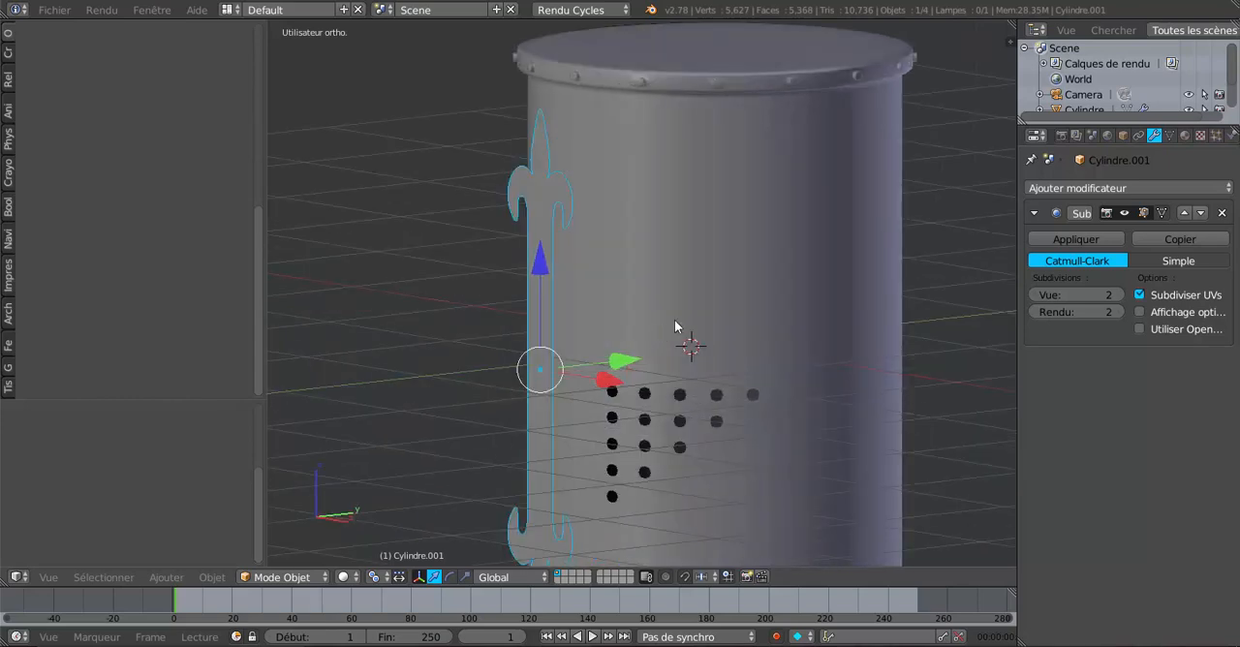
scroll(674, 319, "down", 3)
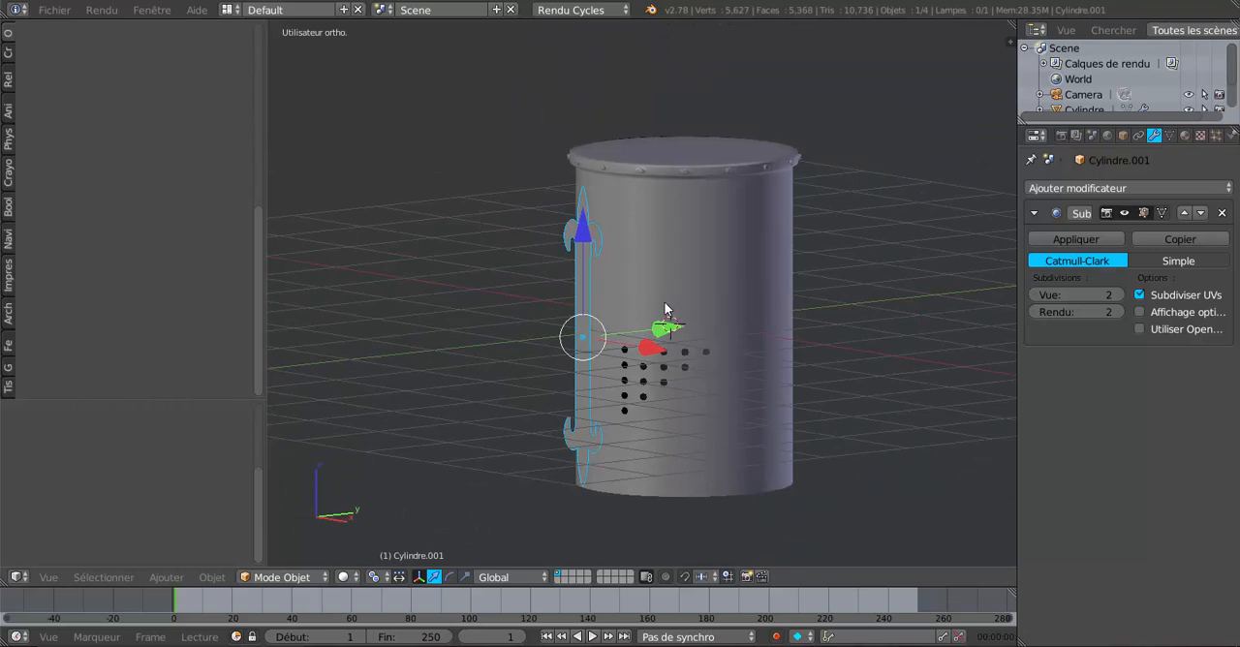
Step: Duplicate the fleur-de-lis ornament and move one of the two copies along Y, well out in front of the helmet
key("shift+d")
right_click(663, 301)
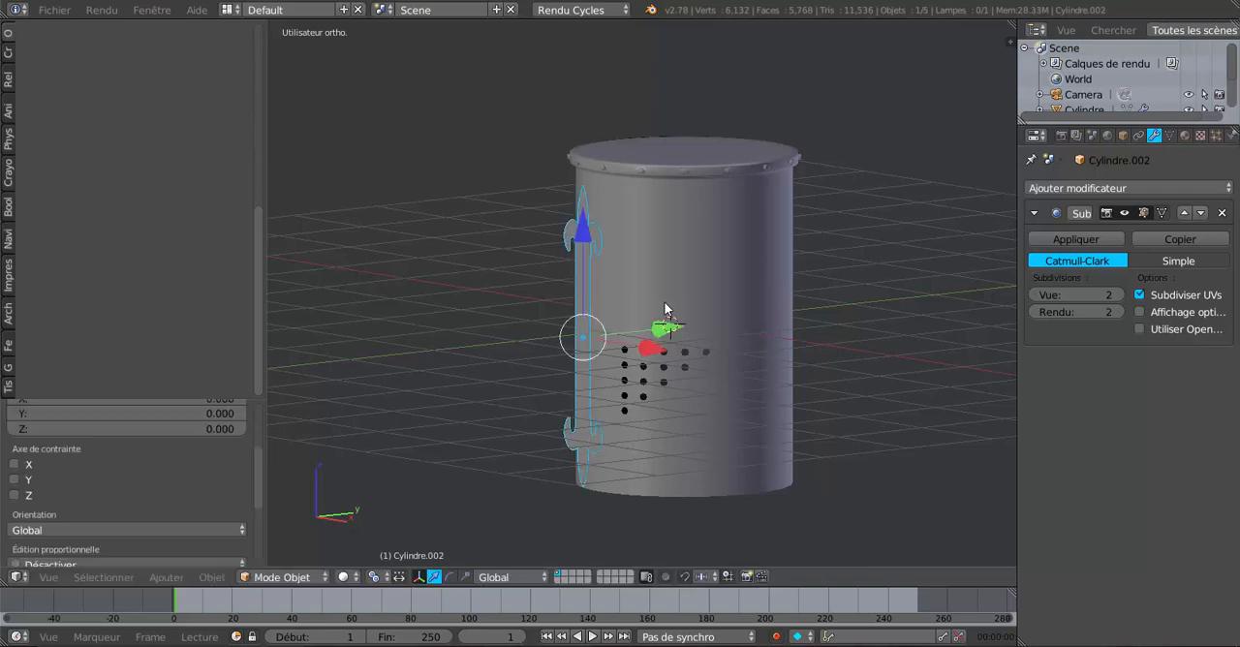
left_click_drag(639, 339, 538, 383)
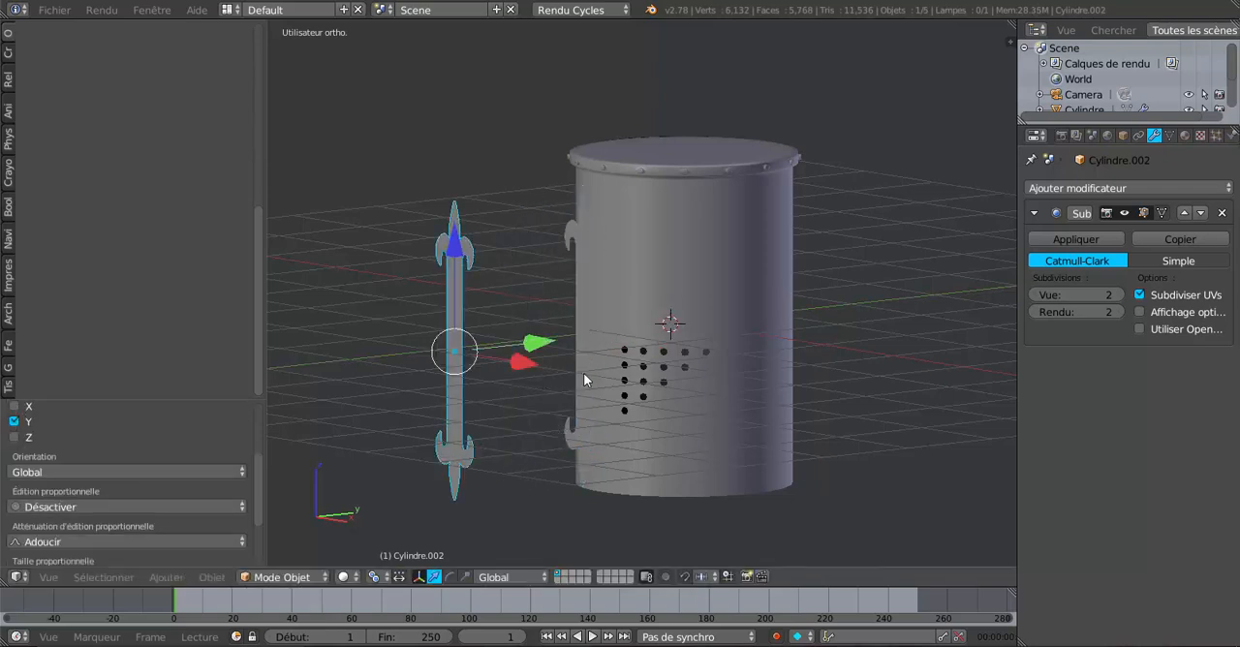
middle_click_drag(541, 449, 574, 391)
right_click(605, 306)
right_click(609, 315)
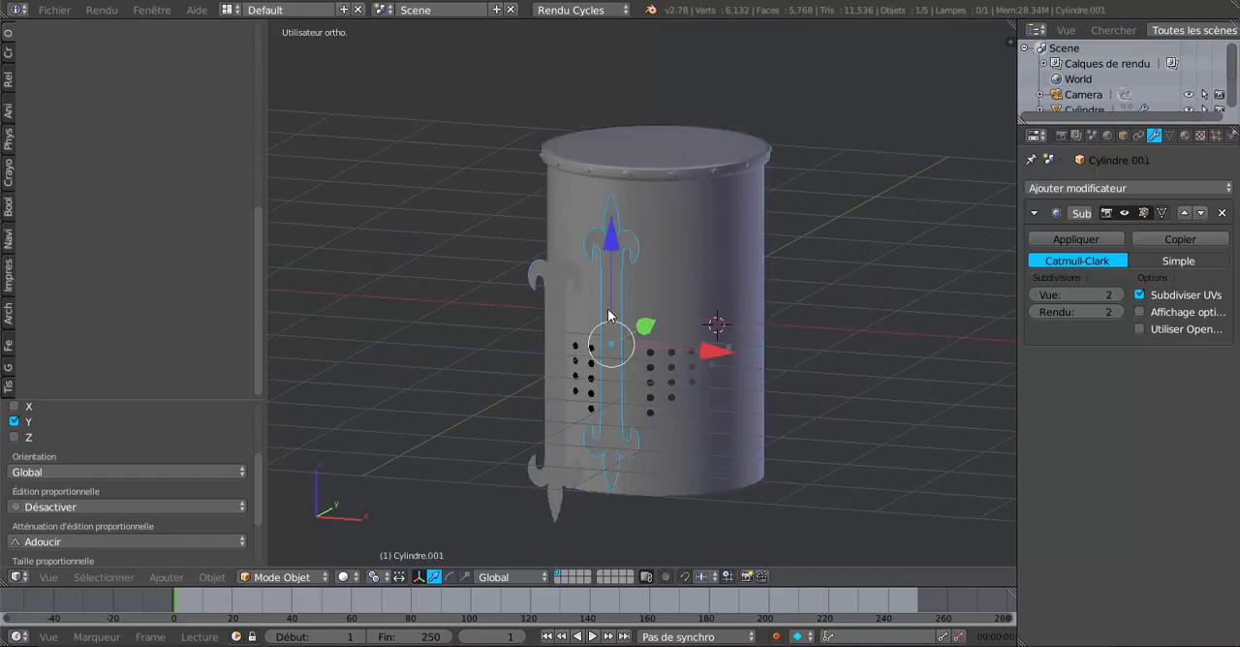
right_click(556, 327)
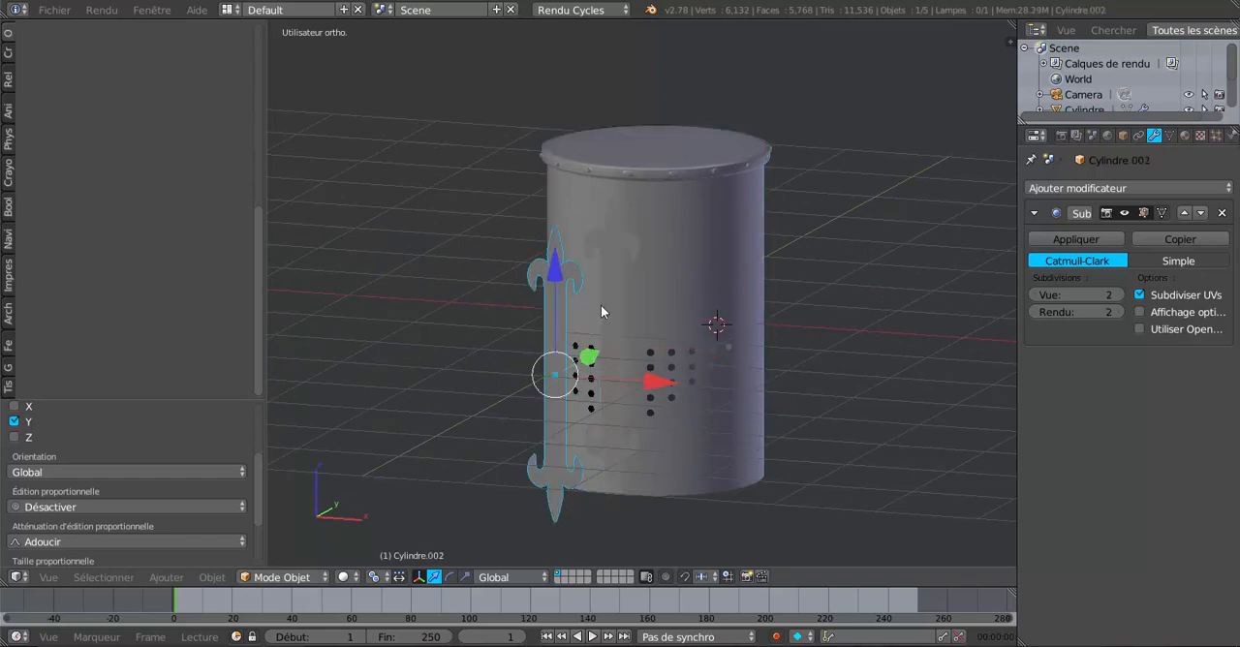
right_click(603, 308)
middle_click_drag(551, 388, 670, 396)
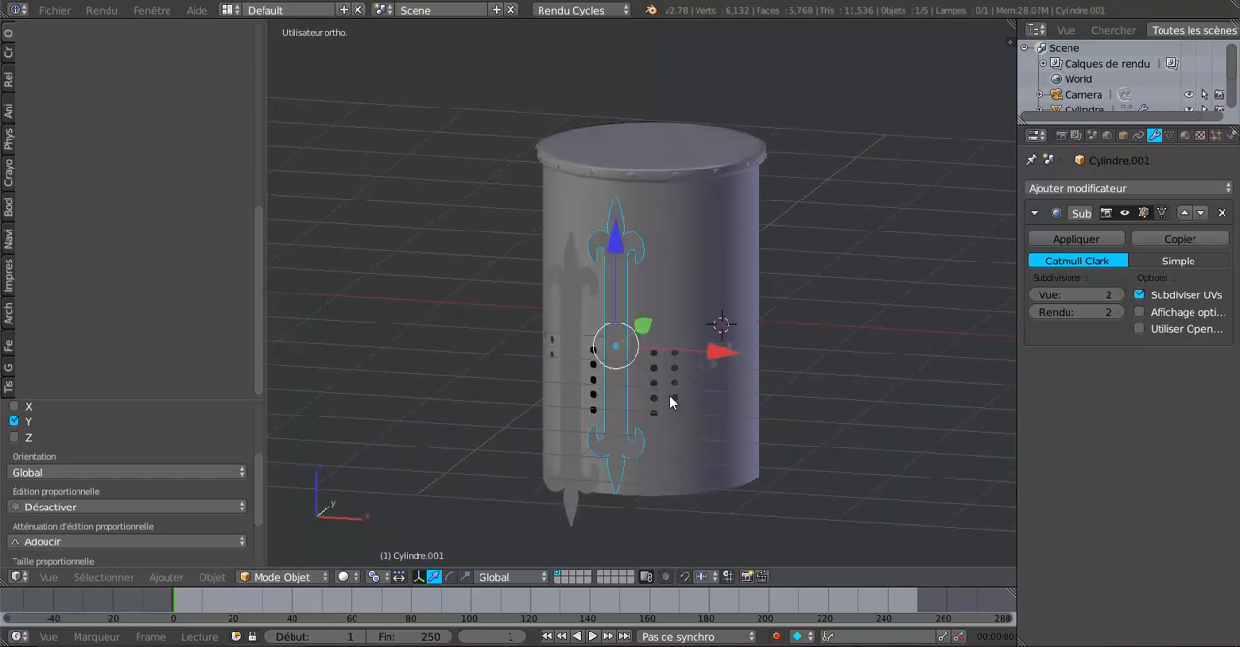
Step: In the helmet's edit mode, duplicate the horizontal edge loop just above the ventilation holes and move the copy along Z to just below the helmet
right_click(669, 393)
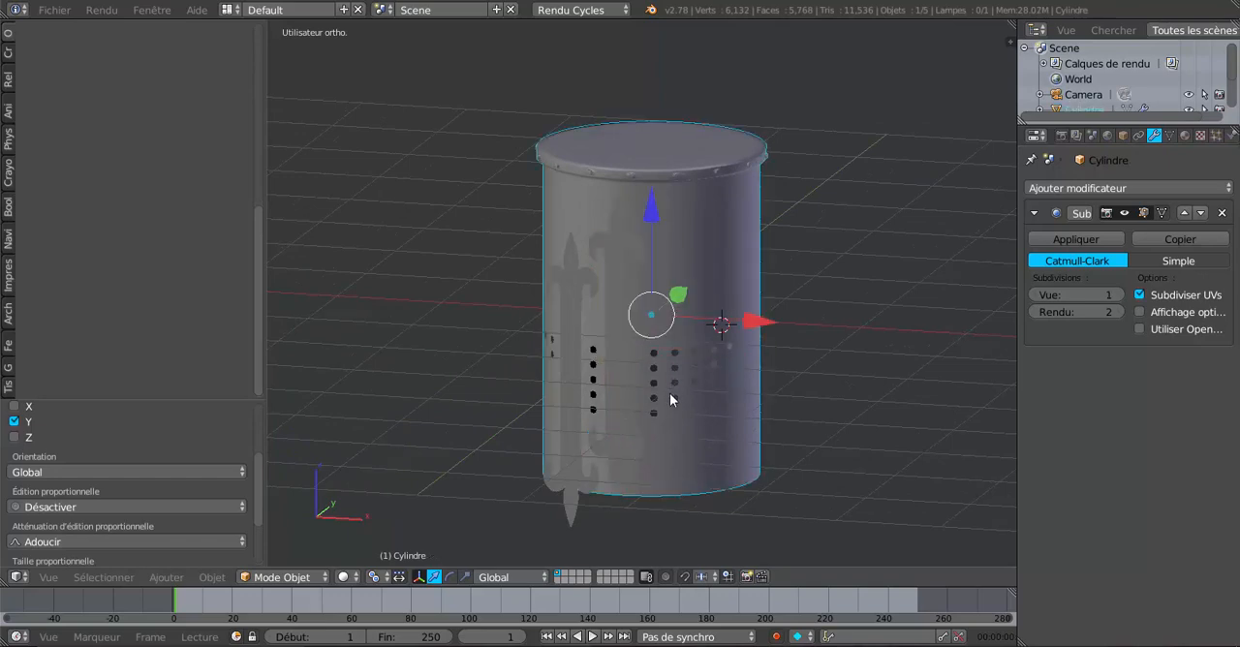
middle_click_drag(712, 287, 672, 371)
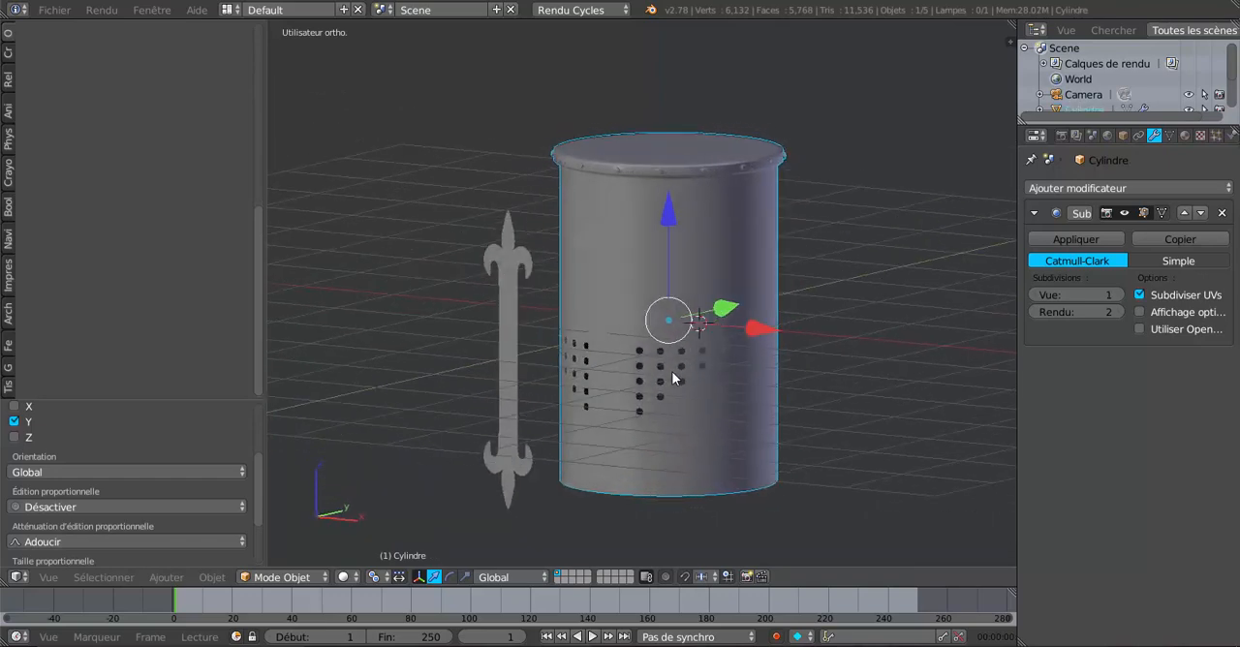
key("Tab")
scroll(679, 393, "up", 2)
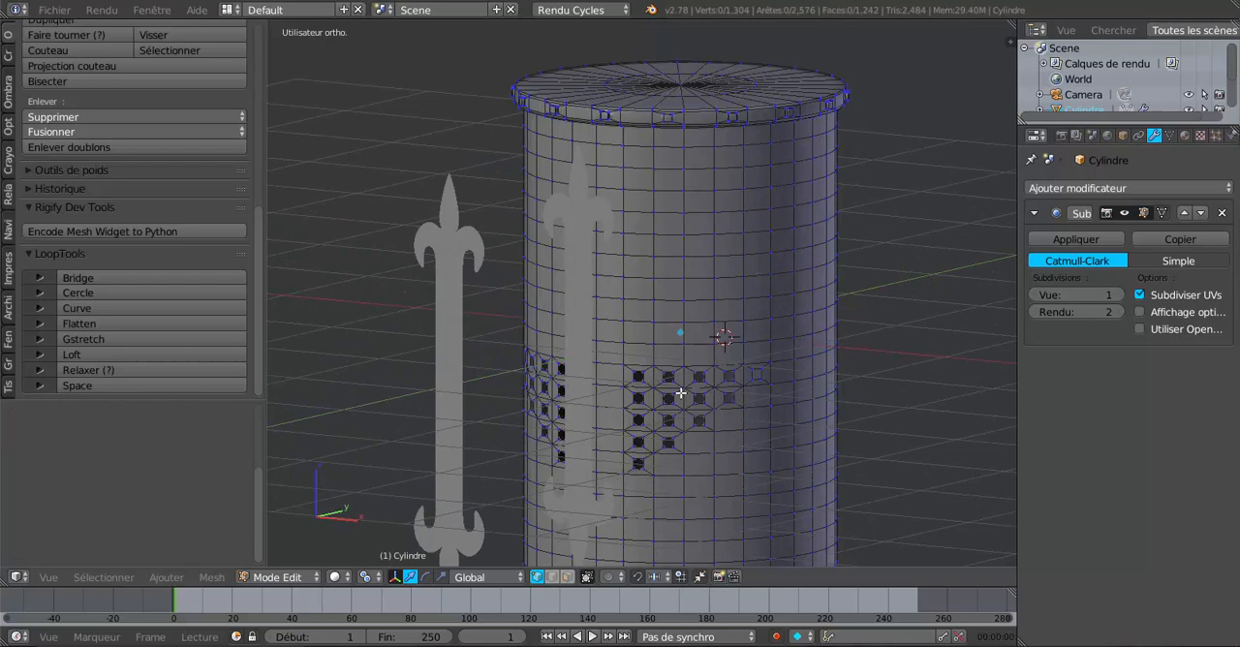
right_click(696, 320, "alt")
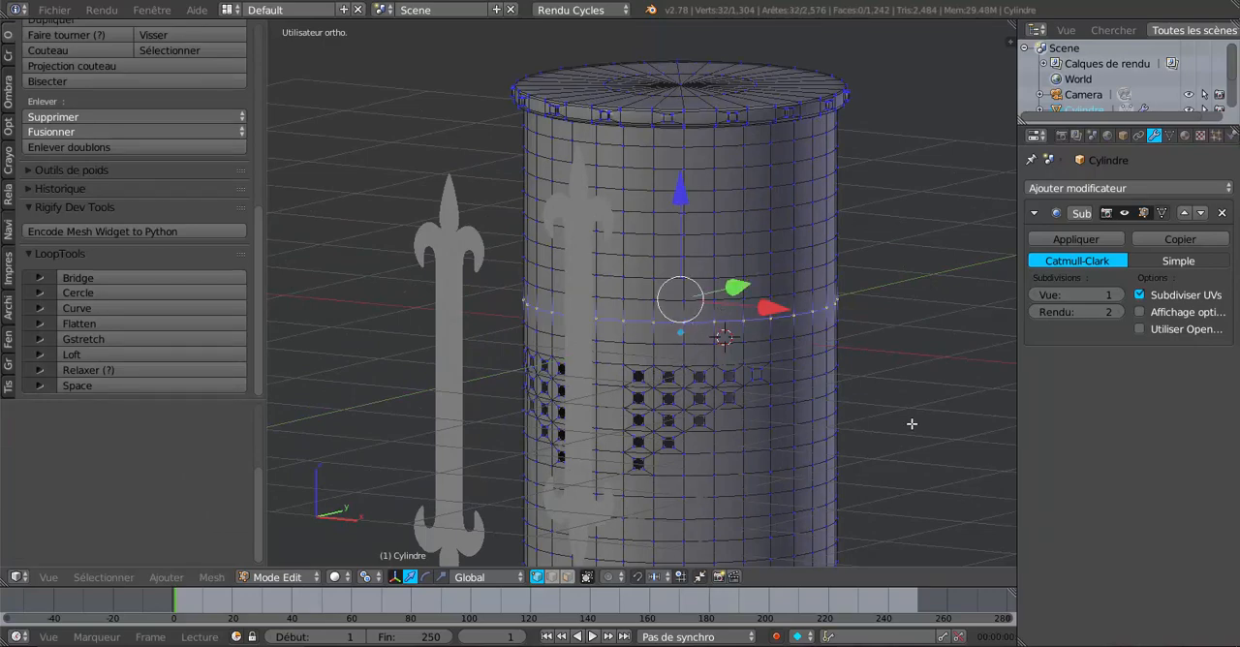
scroll(912, 423, "down", 3)
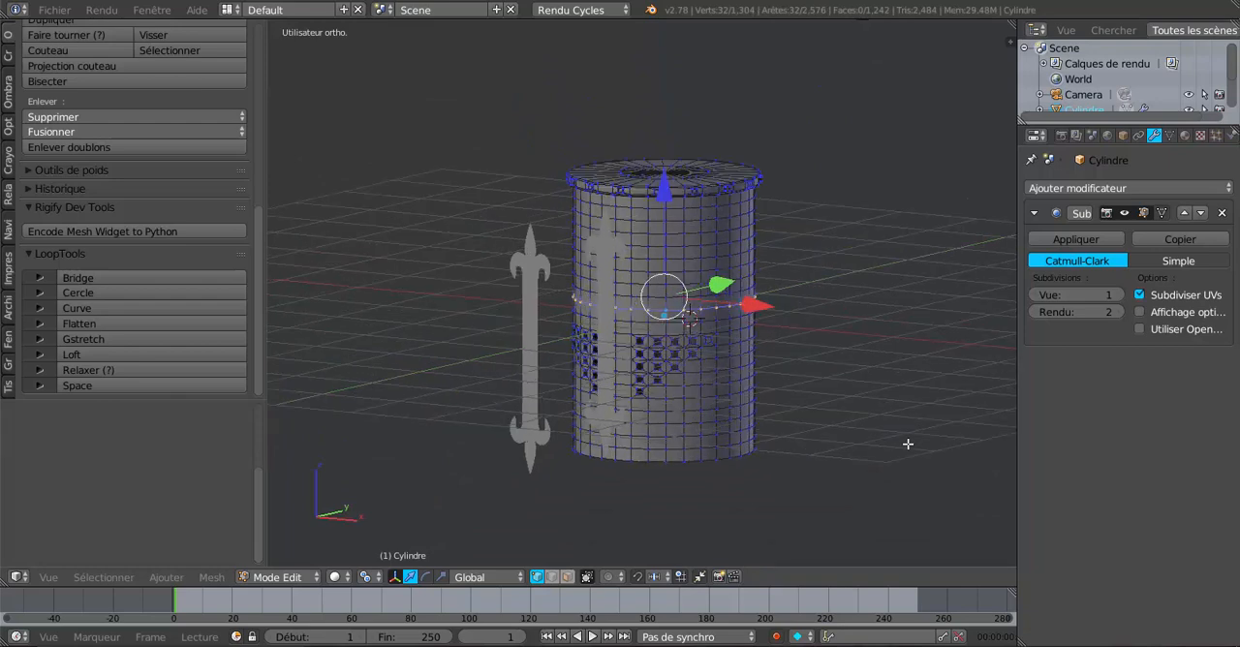
key("shift+d")
right_click(907, 443)
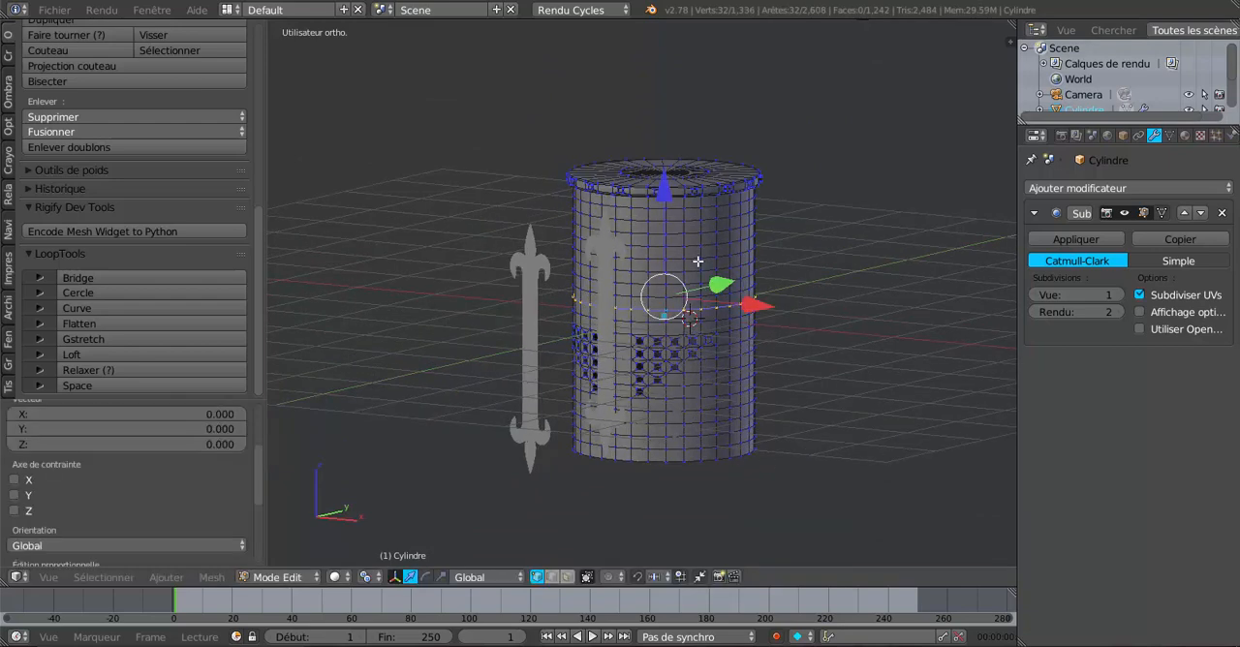
left_click_drag(667, 191, 673, 372)
middle_click_drag(824, 427, 795, 260, "shift")
scroll(658, 350, "up", 2)
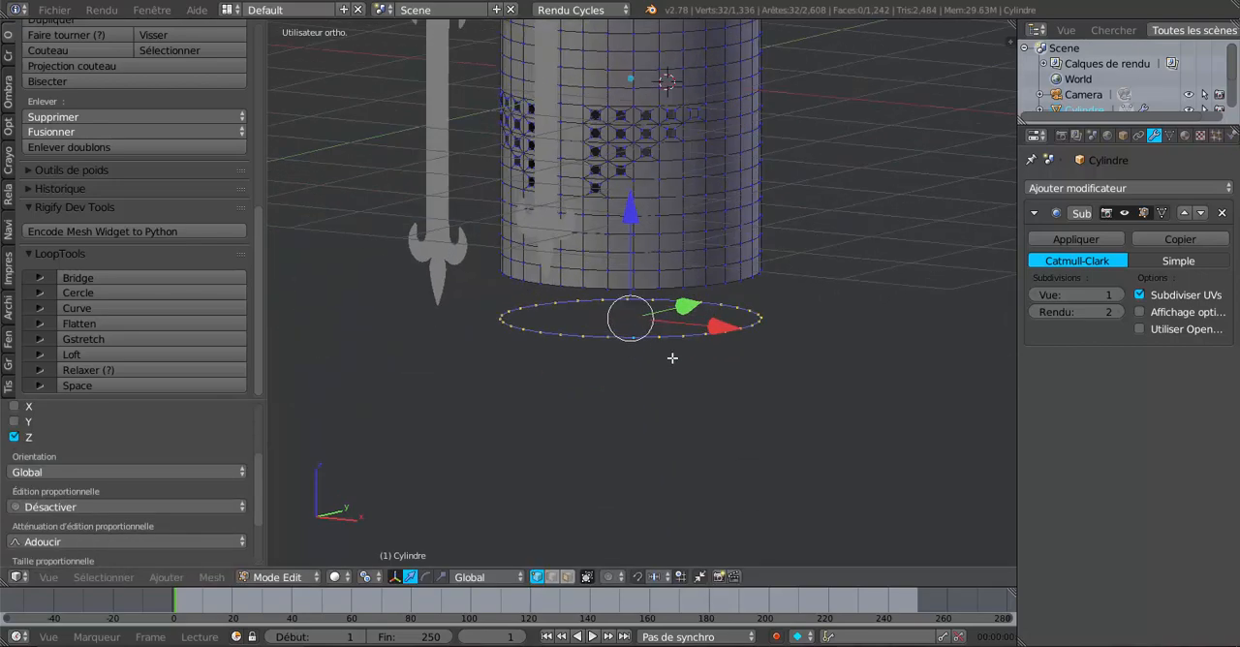
middle_click_drag(744, 382, 665, 424)
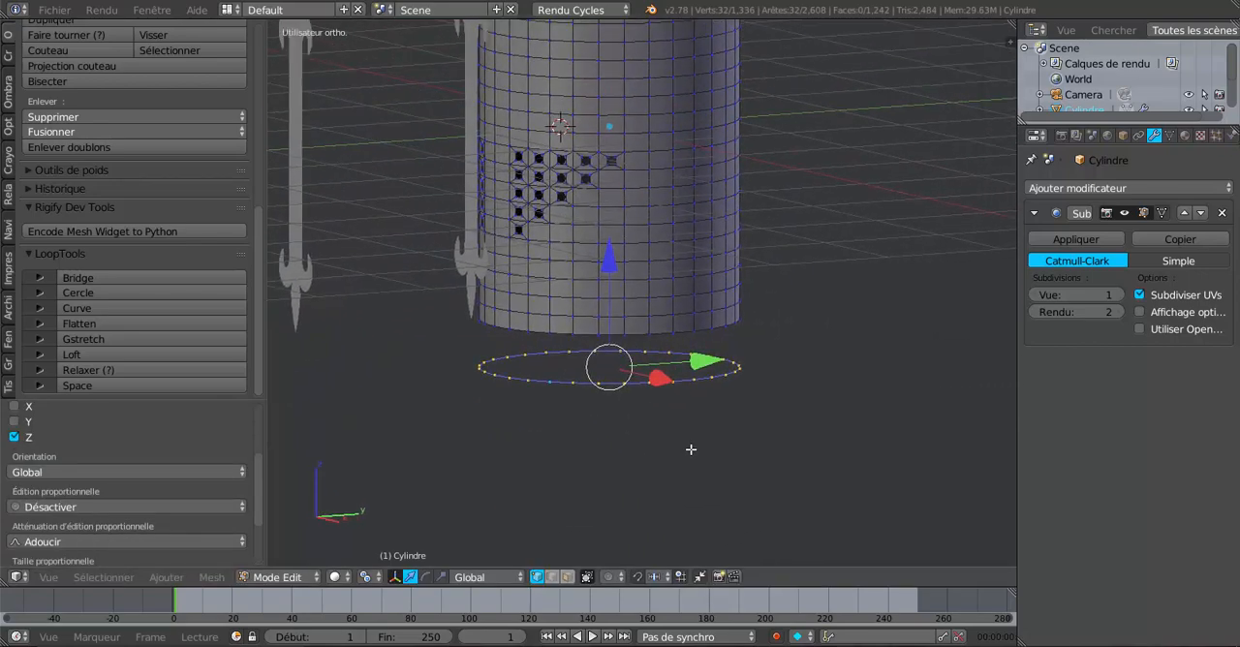
Step: Separate the duplicated edge loop into its own object, return to object mode and select the new ring
key("p")
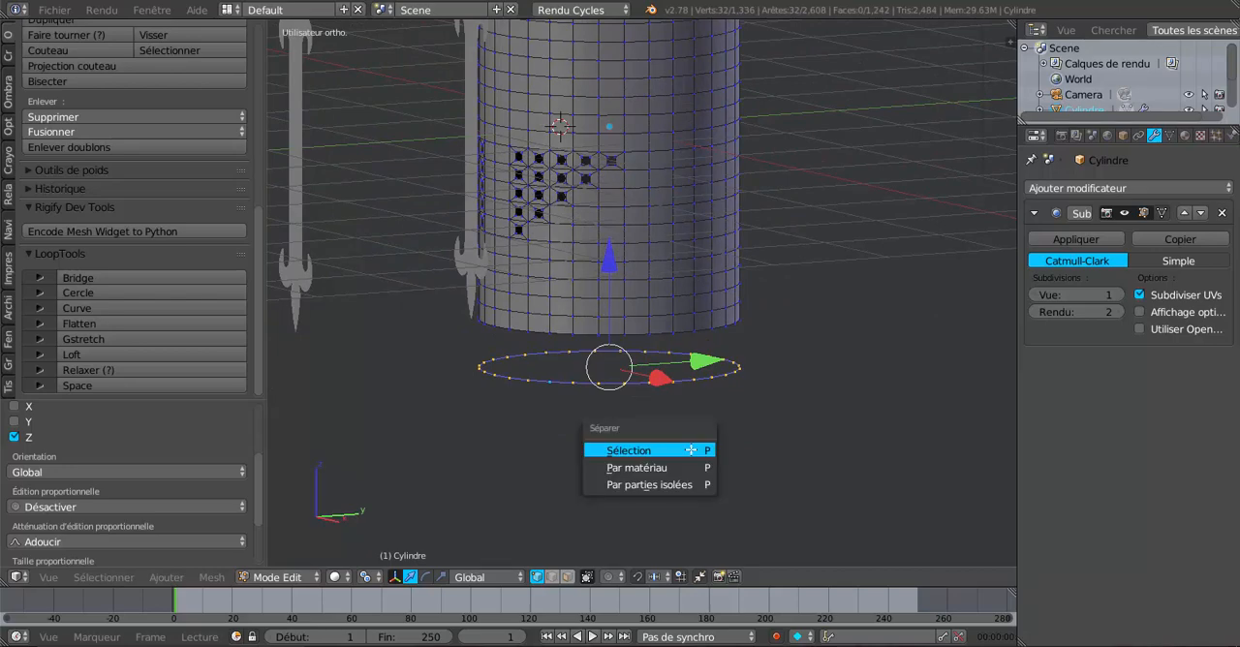
left_click(690, 452)
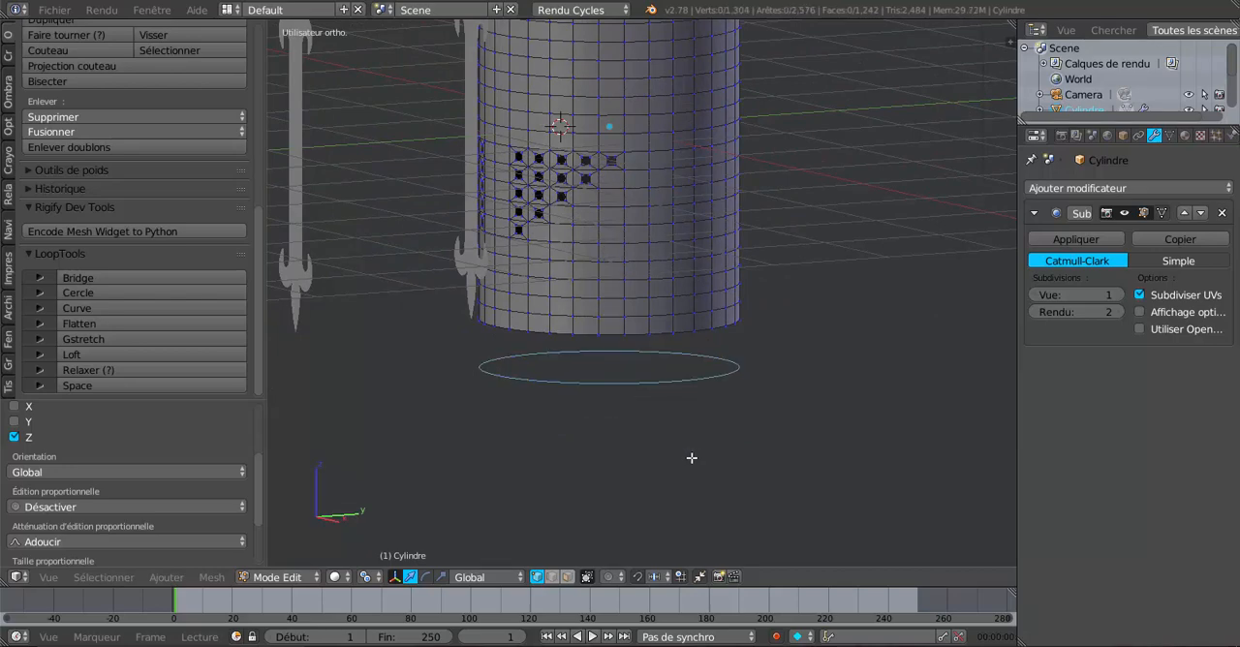
key("Tab")
right_click(646, 397)
scroll(644, 403, "down", 3)
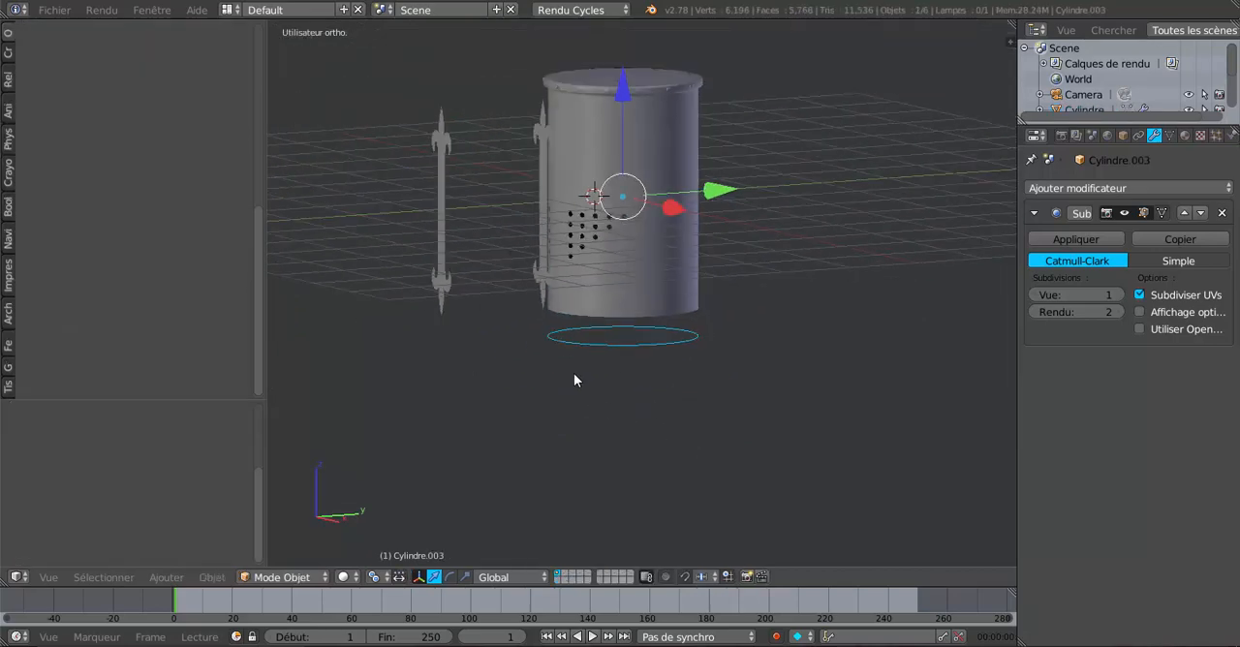
middle_click_drag(618, 364, 664, 465)
scroll(623, 454, "up", 3)
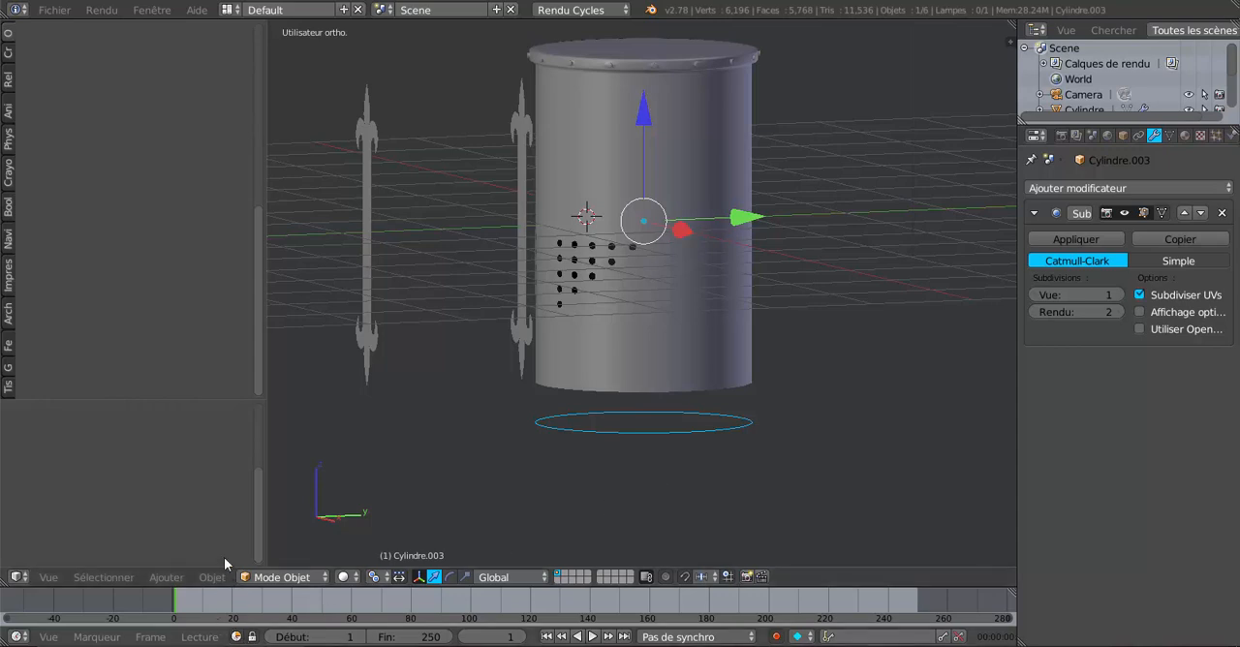
Step: Convert the separated ring from a mesh into a curve
left_click(166, 577)
mouse_move(176, 558)
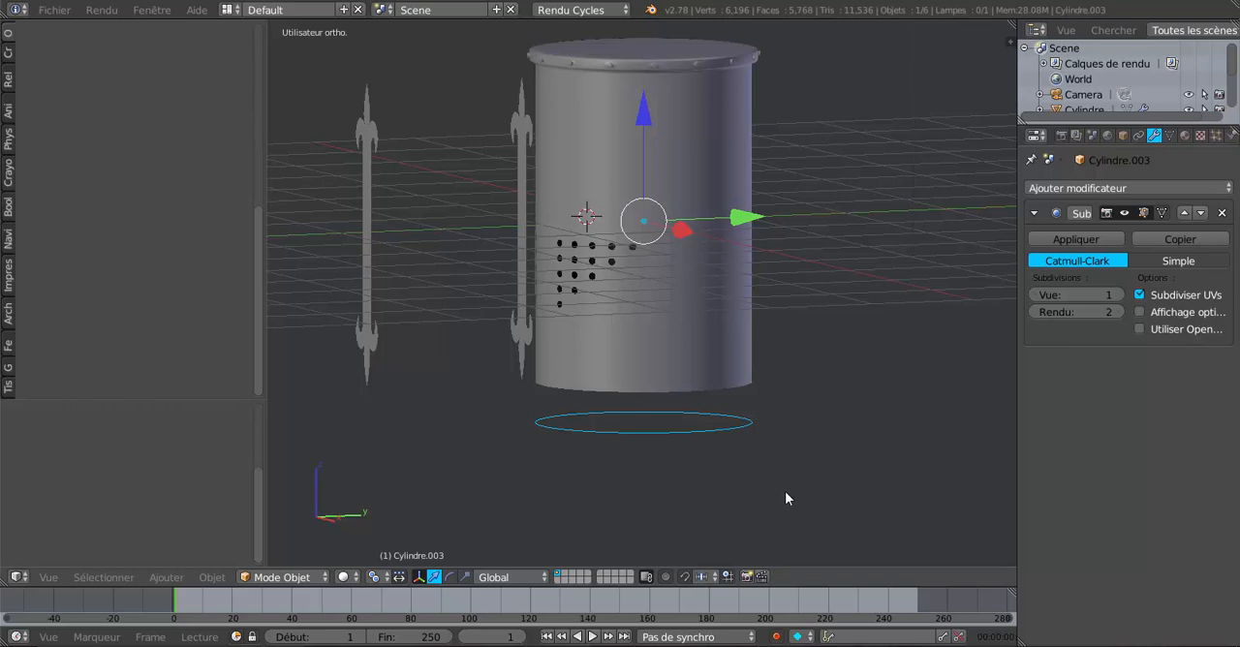
key("alt+c")
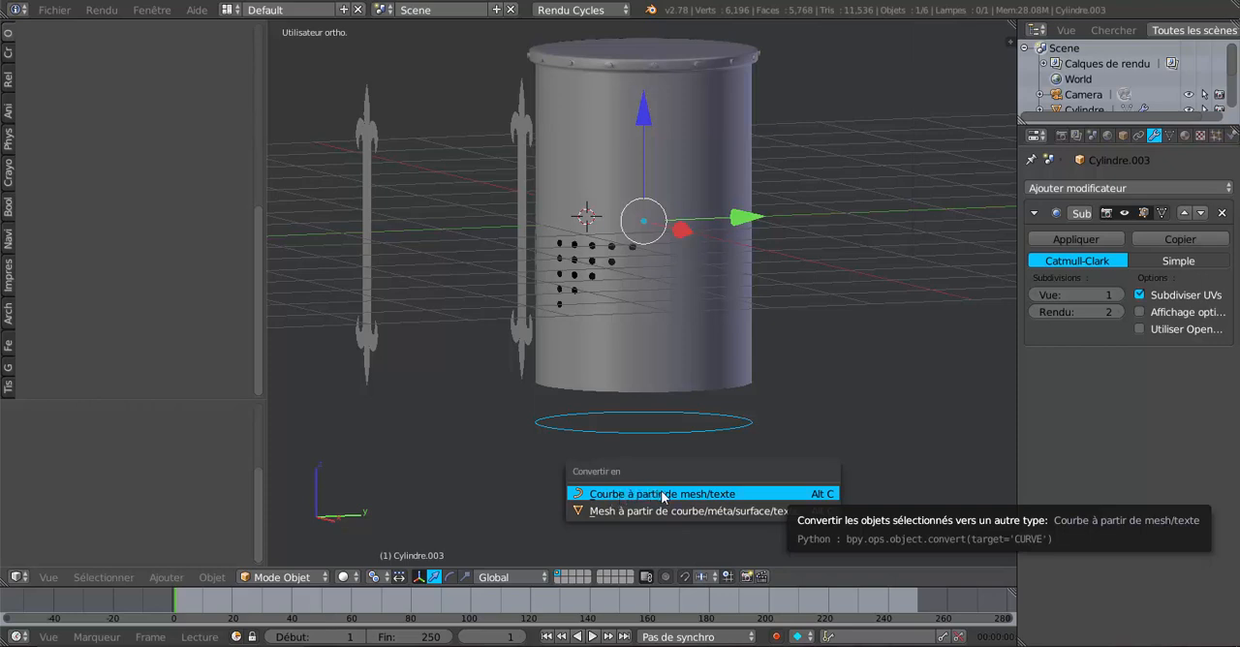
left_click(608, 496)
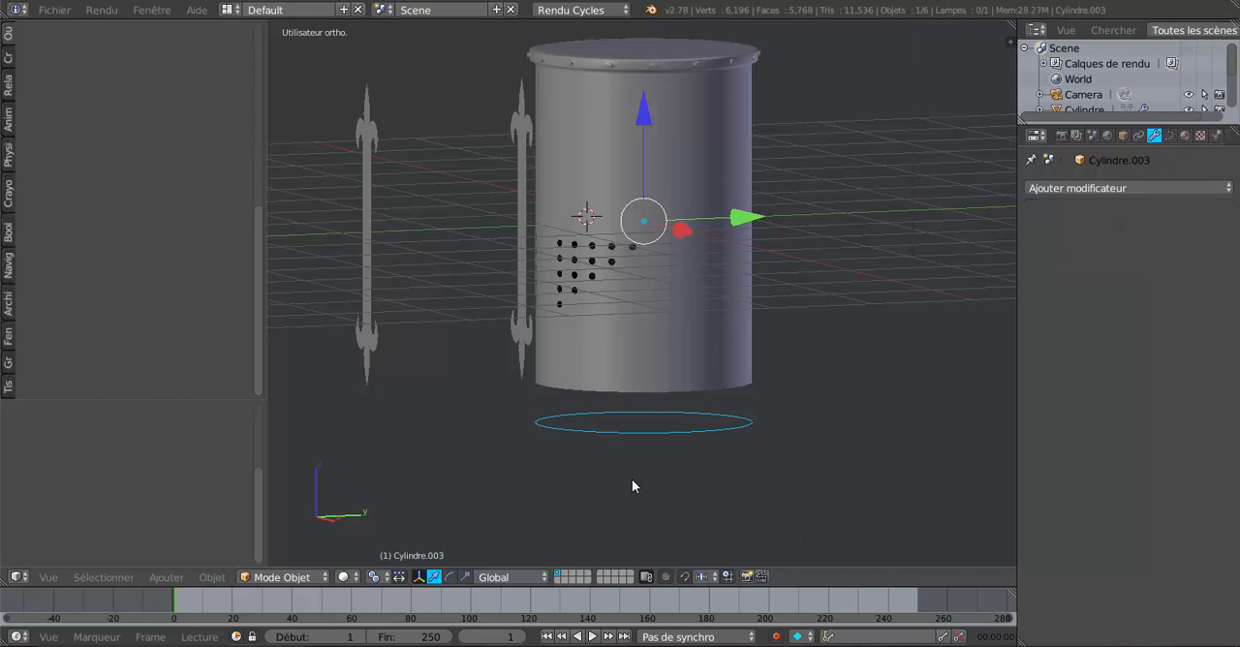
Step: Inspect the curve ring's points and direction marks in edit mode, and examine its position beneath the helmet in object mode
key("Tab")
middle_click_drag(708, 456, 664, 310)
scroll(678, 494, "up", 5)
scroll(676, 355, "up", 3)
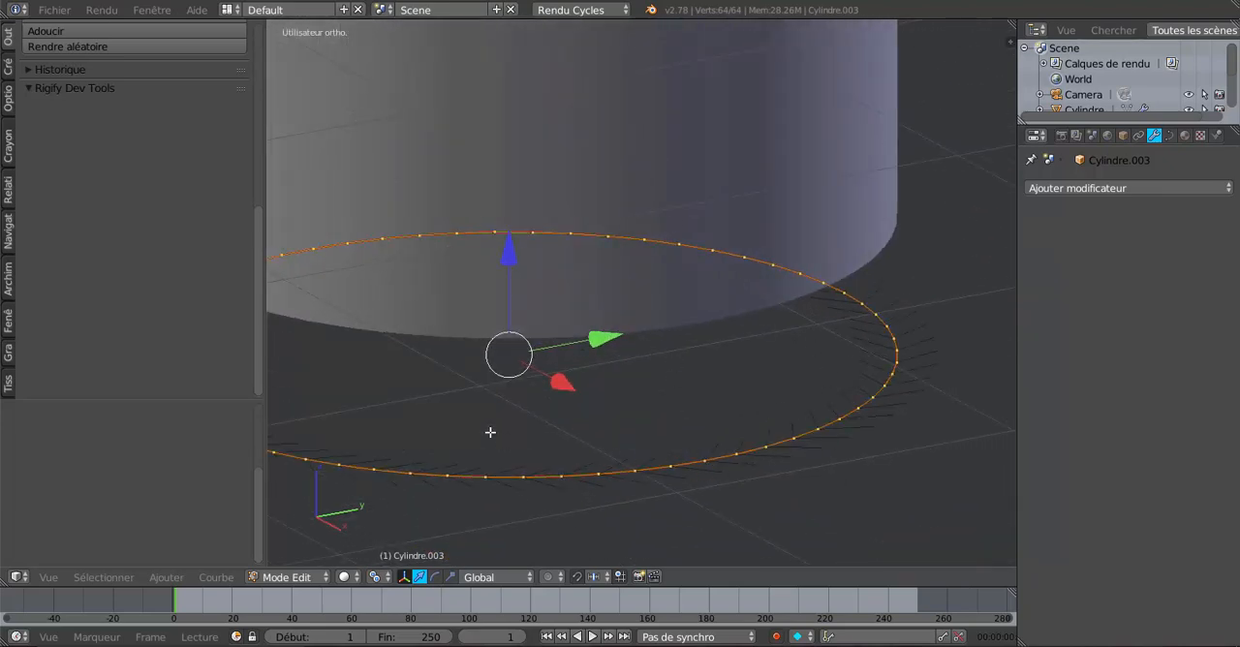
scroll(736, 478, "down", 4)
scroll(726, 478, "down", 5)
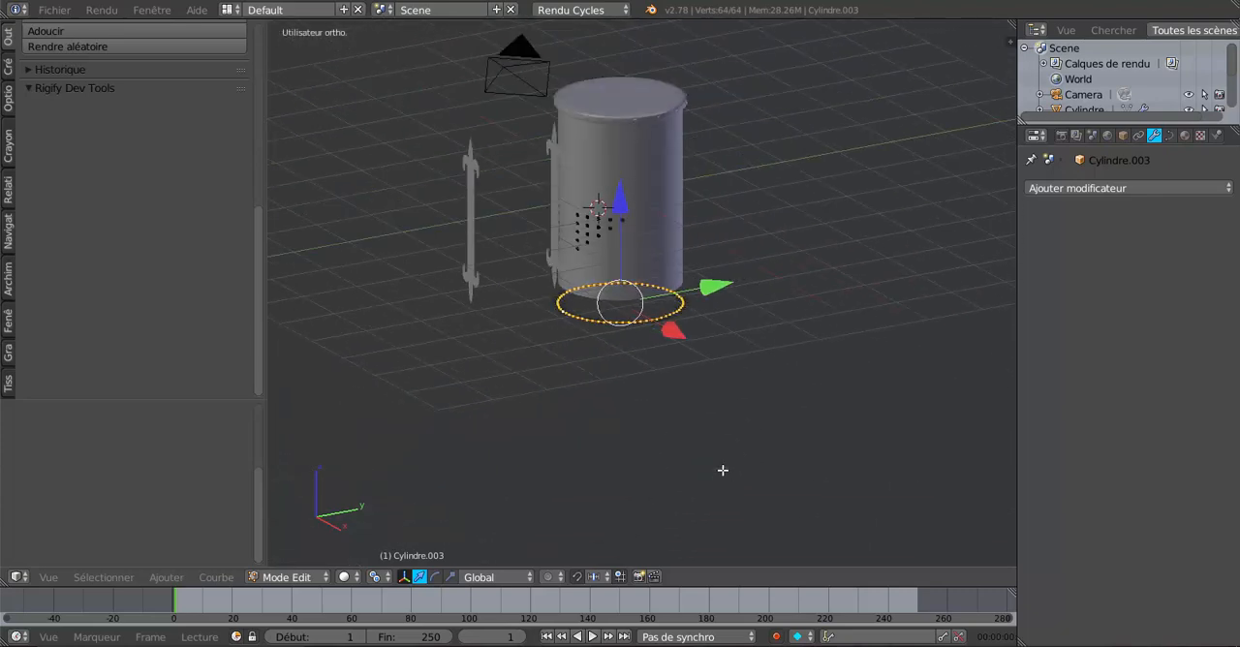
scroll(723, 471, "up", 3)
key("Tab")
middle_click_drag(722, 471, 732, 426)
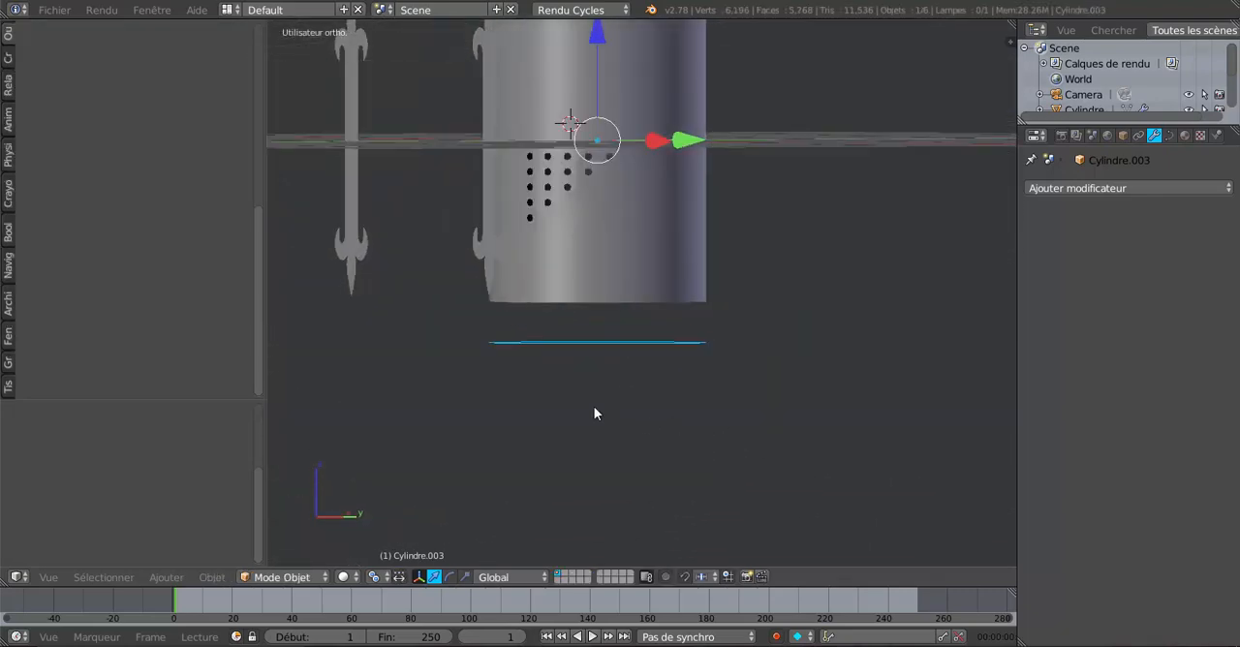
middle_click_drag(594, 414, 590, 445)
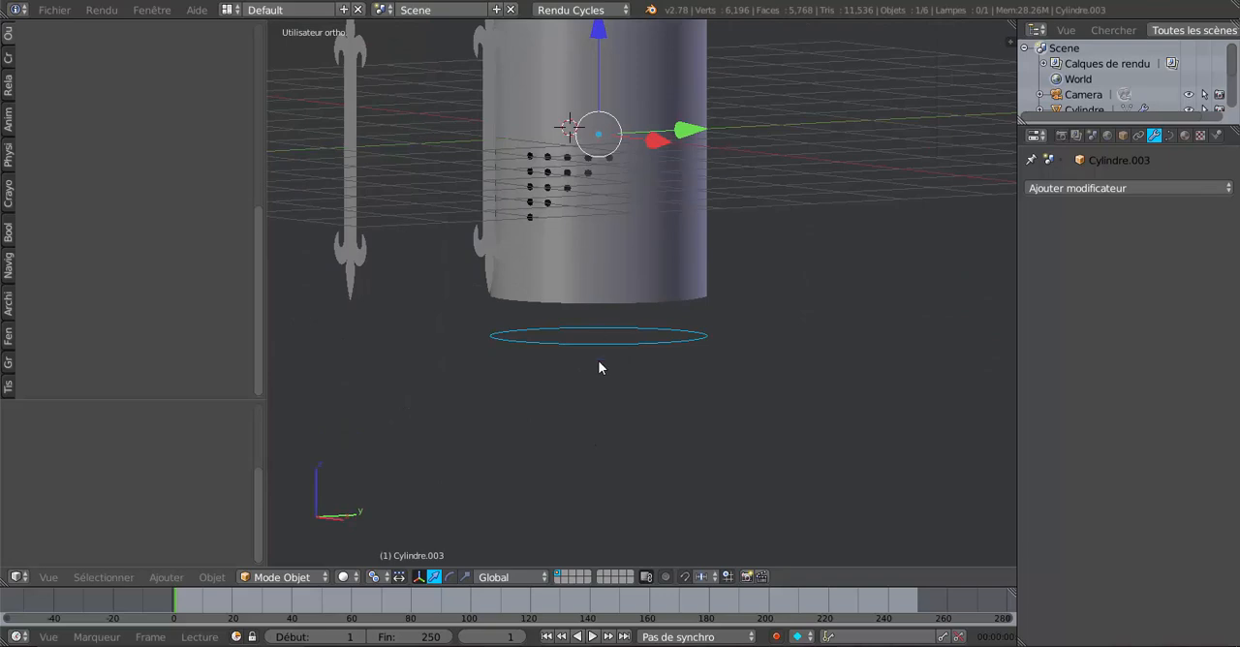
middle_click_drag(606, 368, 604, 440)
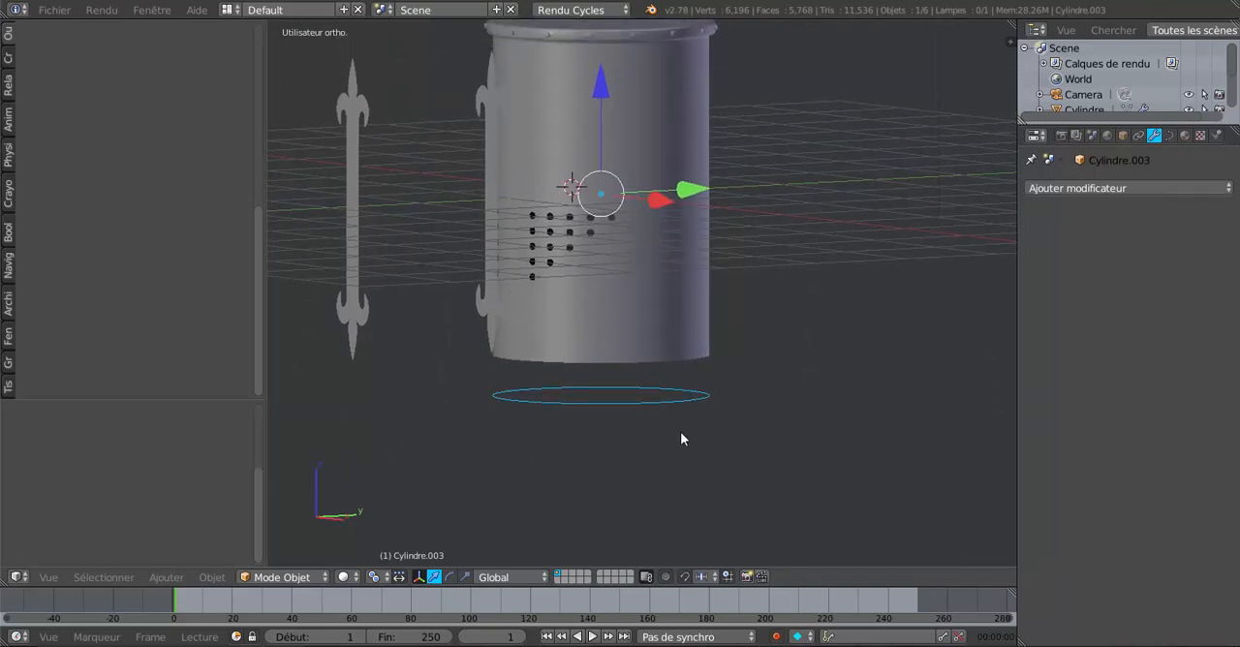
Step: Hide the helmet body so that only the ornaments and the curve ring are displayed
right_click(661, 120)
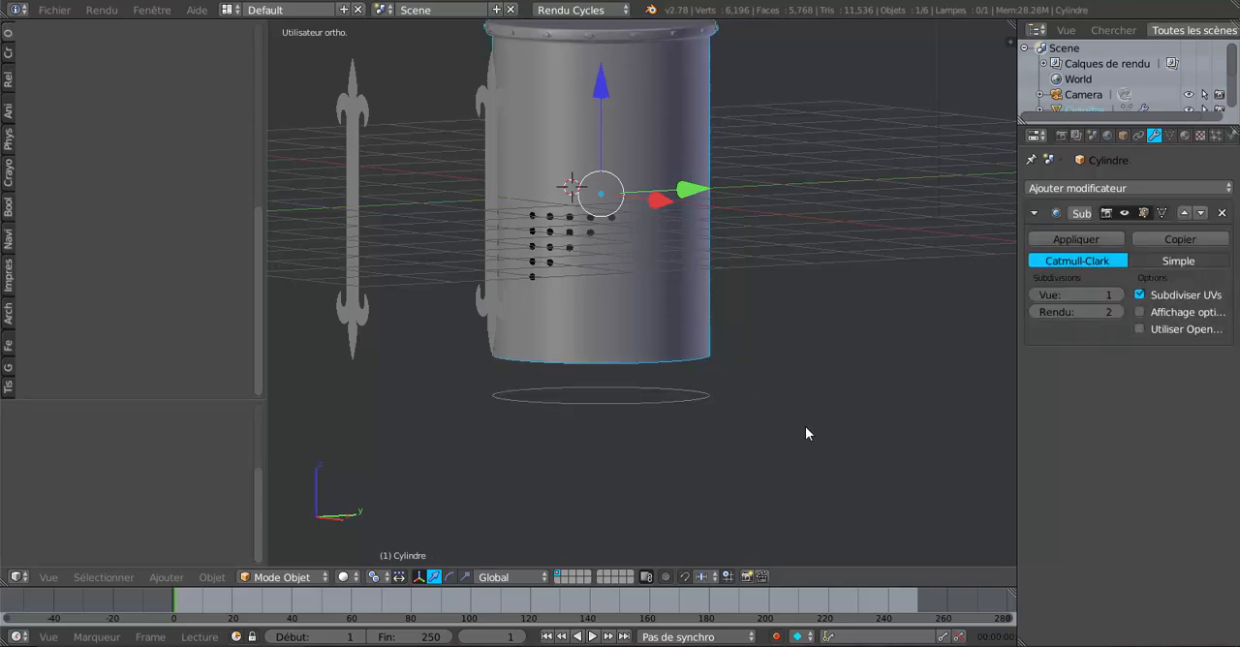
key("Delete")
middle_click_drag(802, 435, 630, 443)
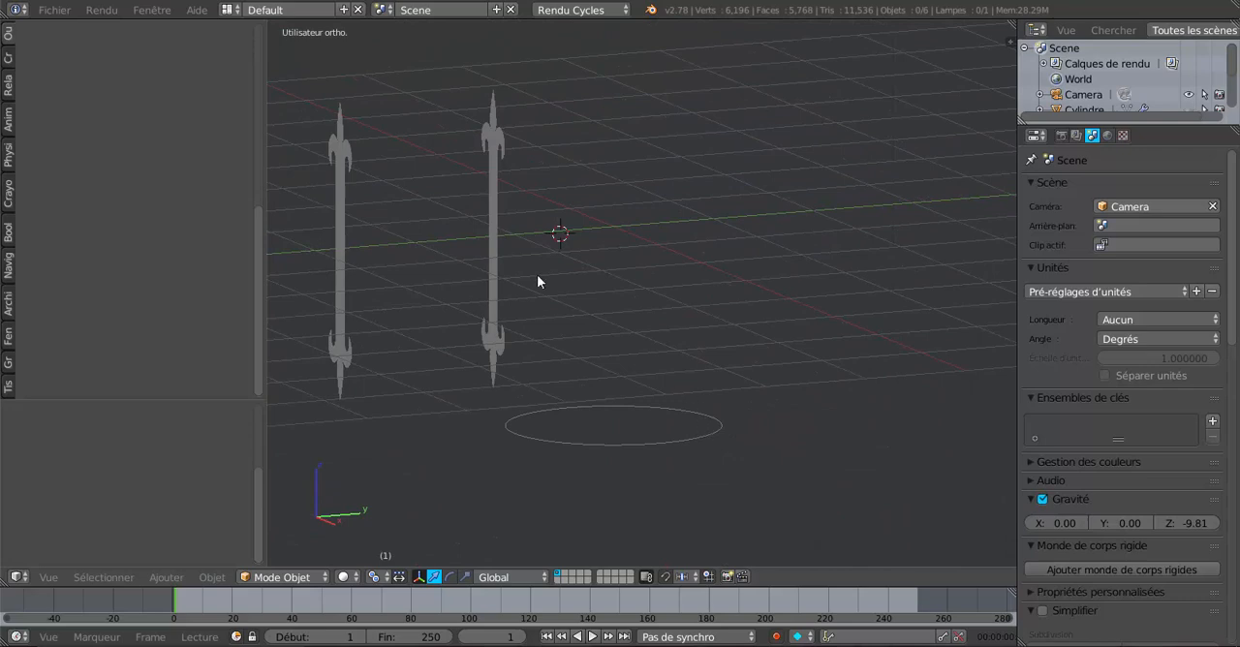
Step: Select the curve ring and set its origin to its geometry
right_click(705, 435)
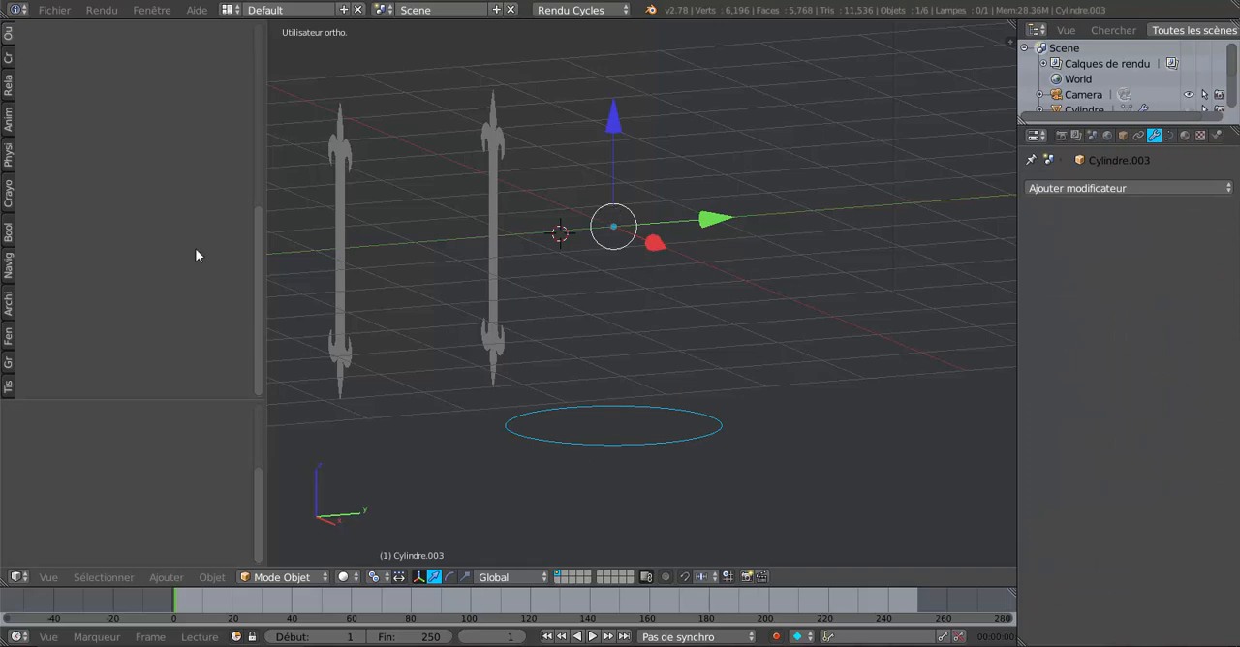
left_click(7, 35)
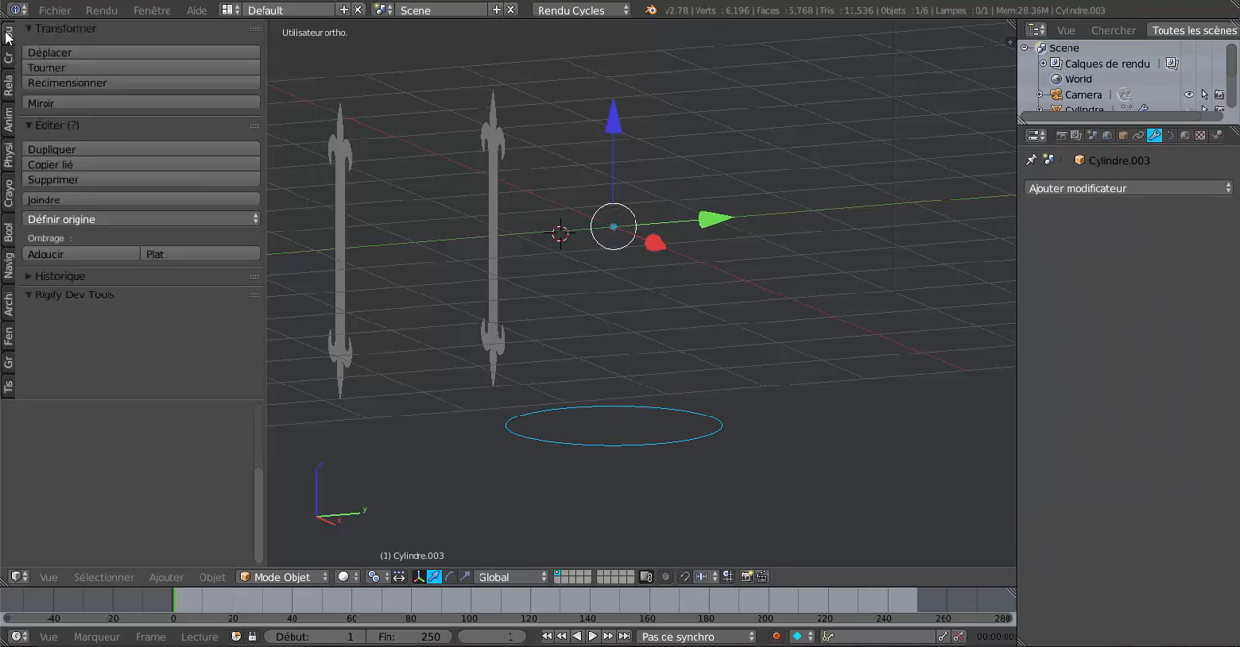
left_click(106, 219)
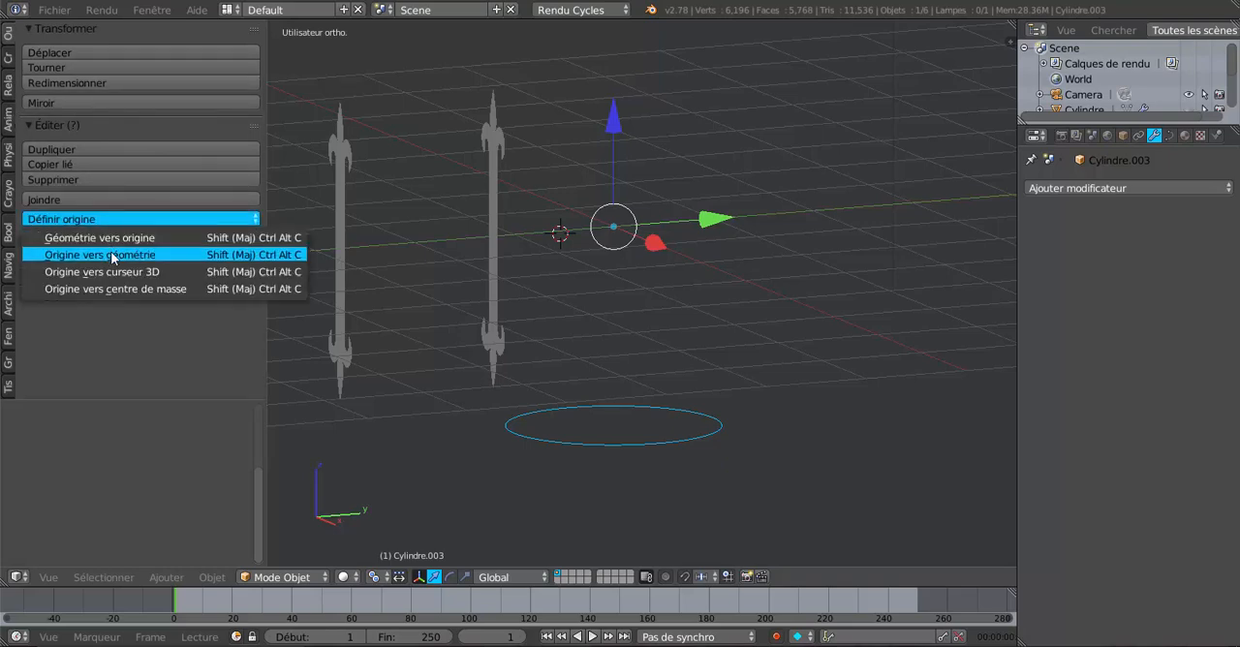
left_click(109, 254)
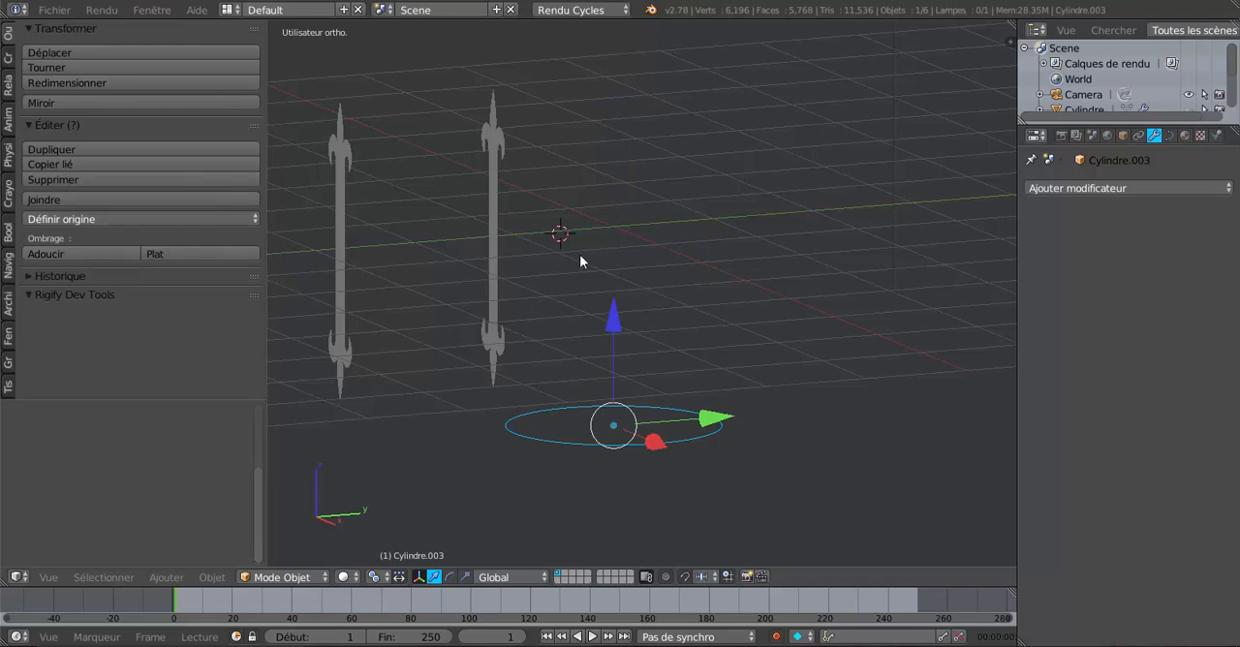
Step: Snap the 3D cursor to the scene centre
middle_click_drag(568, 241, 539, 302)
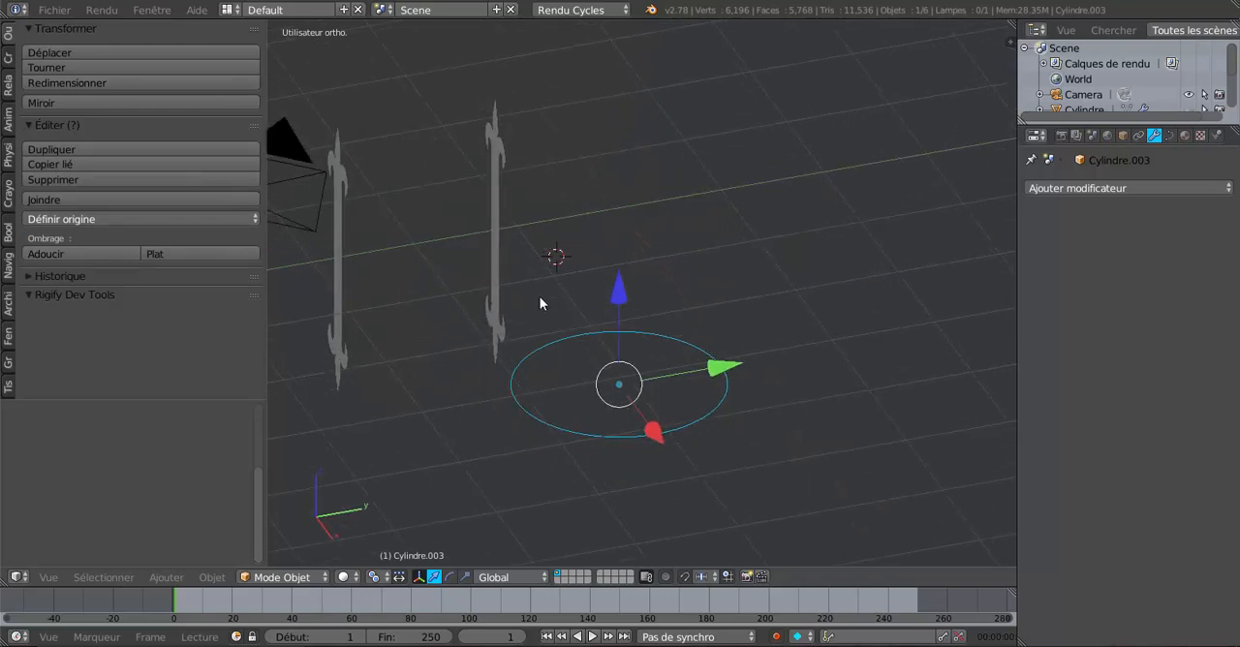
scroll(539, 303, "up", 3)
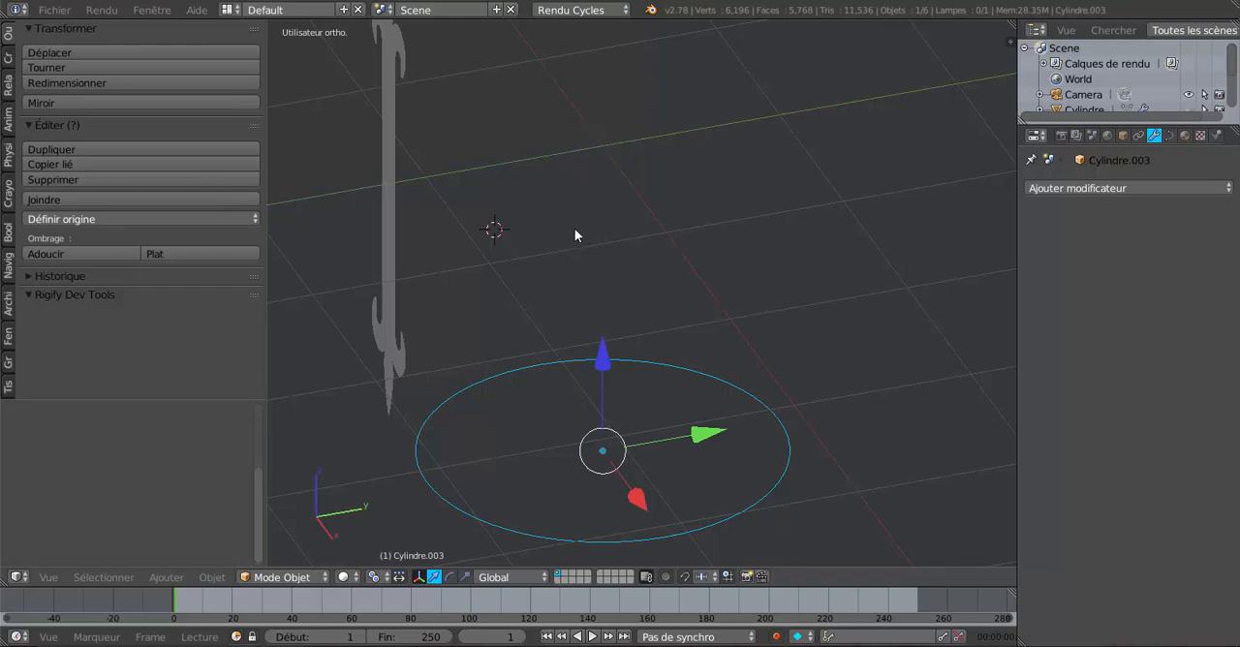
key("shift+s")
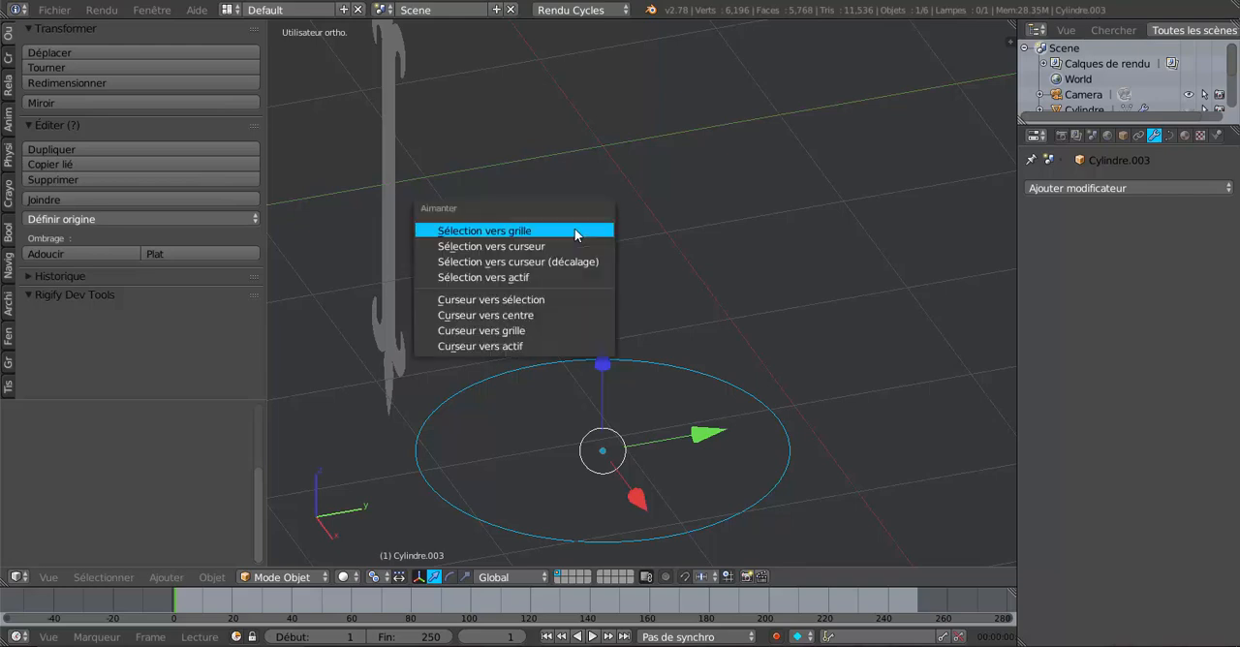
left_click(498, 318)
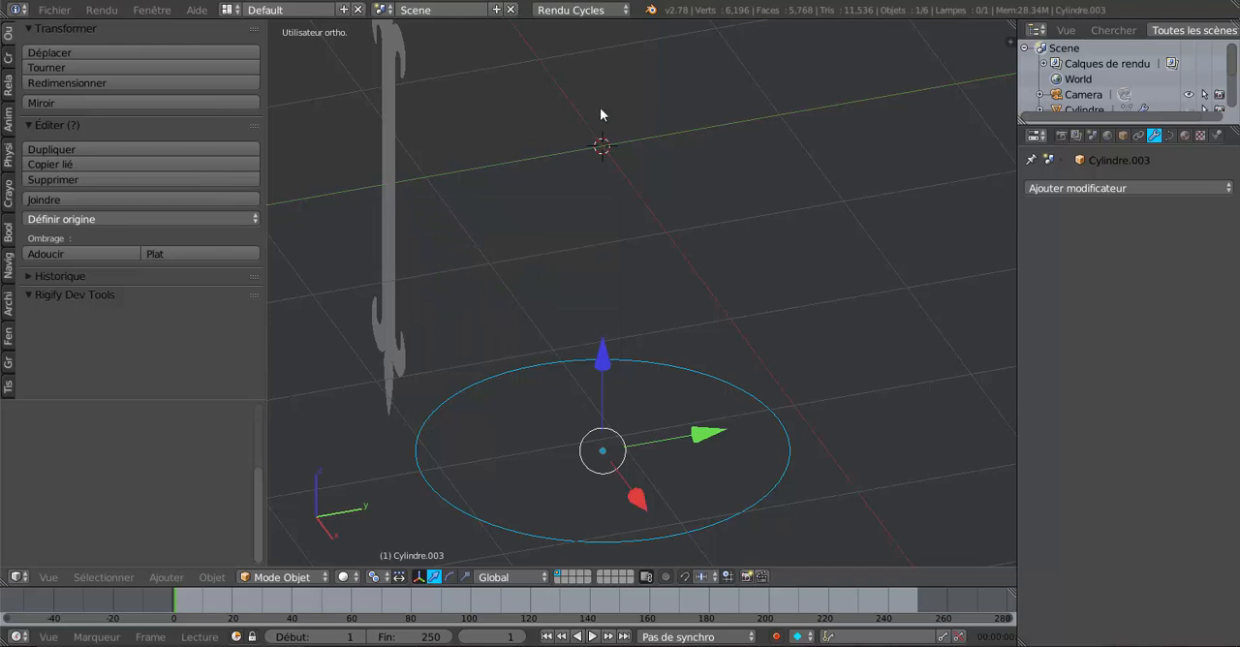
Step: Snap the curve ring to the 3D cursor at the scene centre
scroll(701, 276, "down", 4)
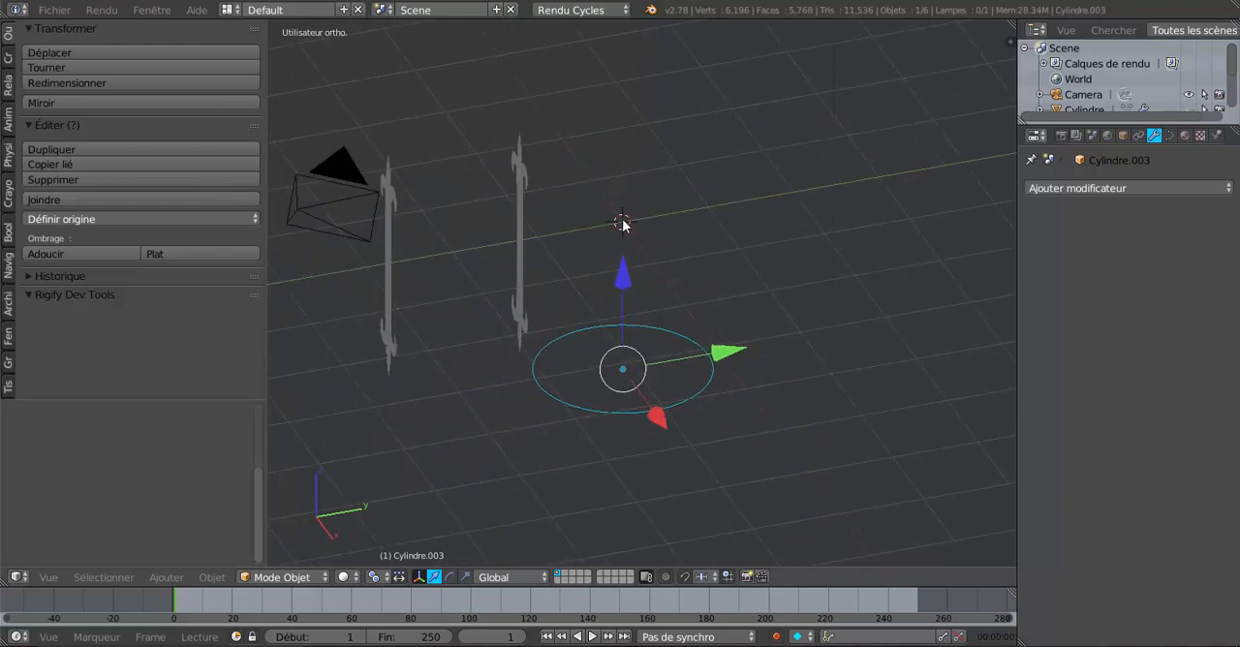
scroll(660, 346, "up", 1)
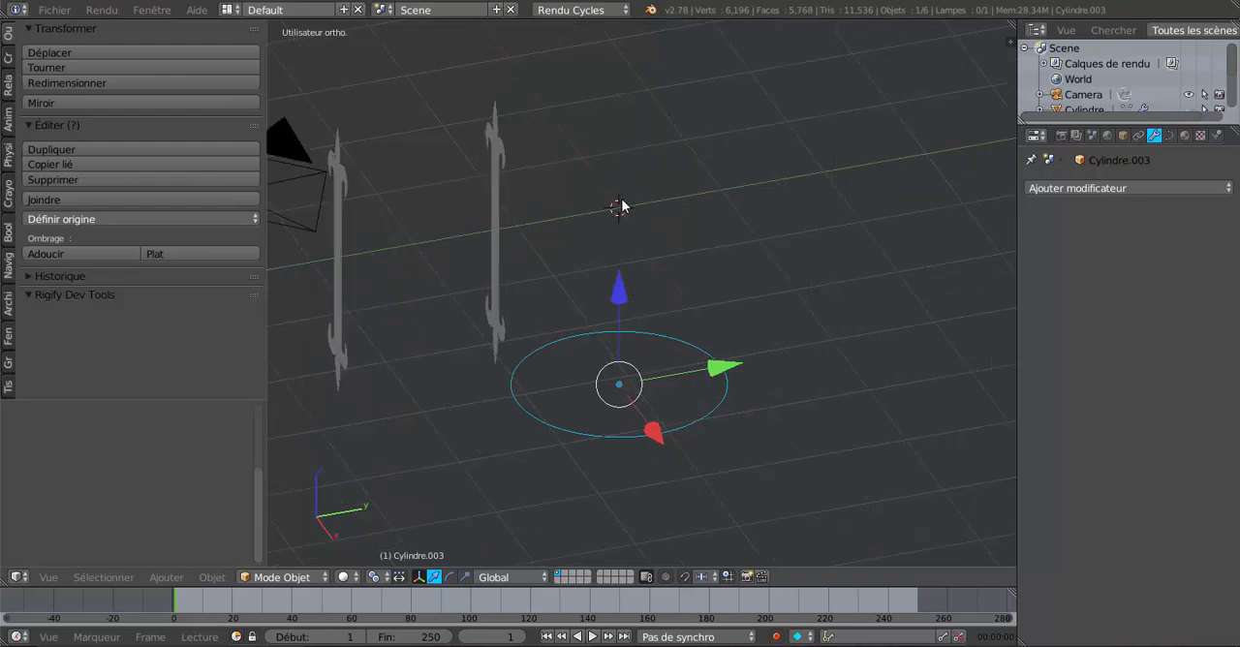
scroll(690, 313, "up", 1)
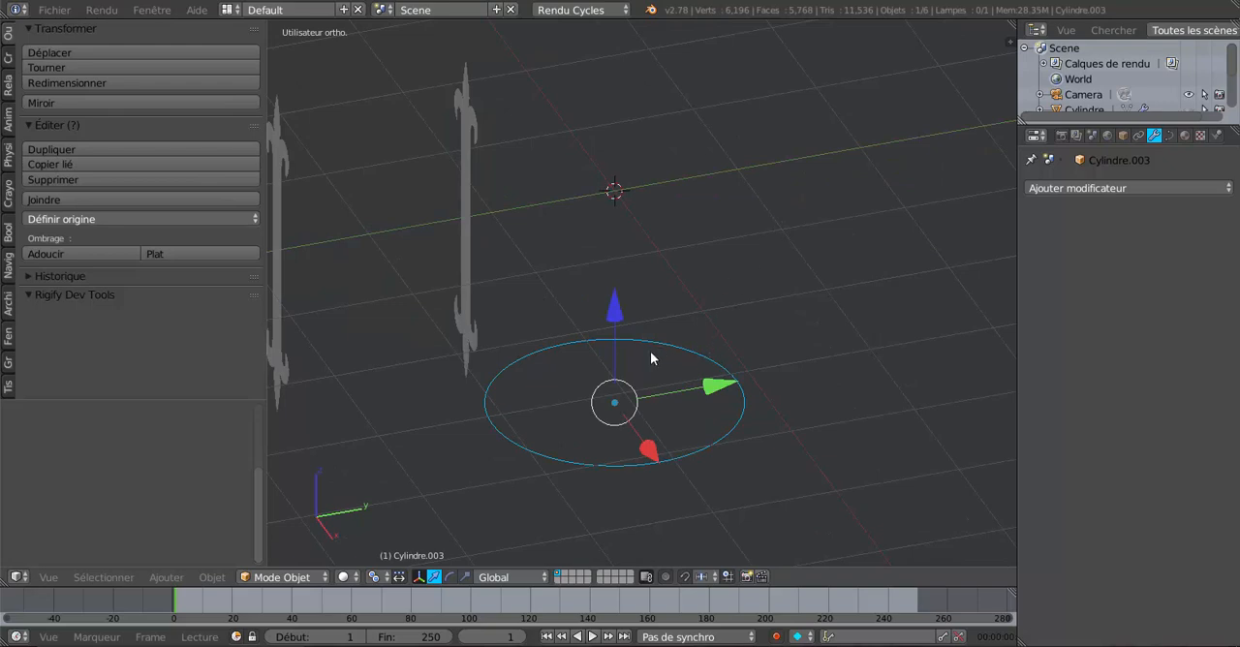
key("shift+s")
key("shift+s")
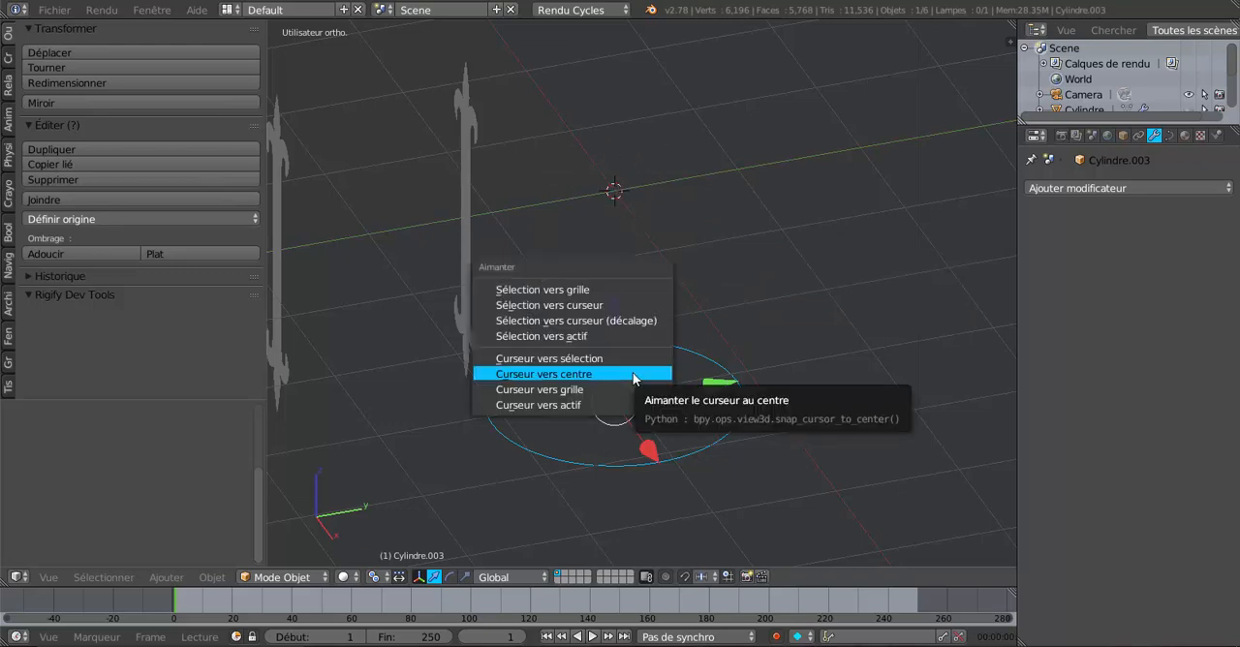
left_click(606, 321)
middle_click_drag(624, 308, 593, 381)
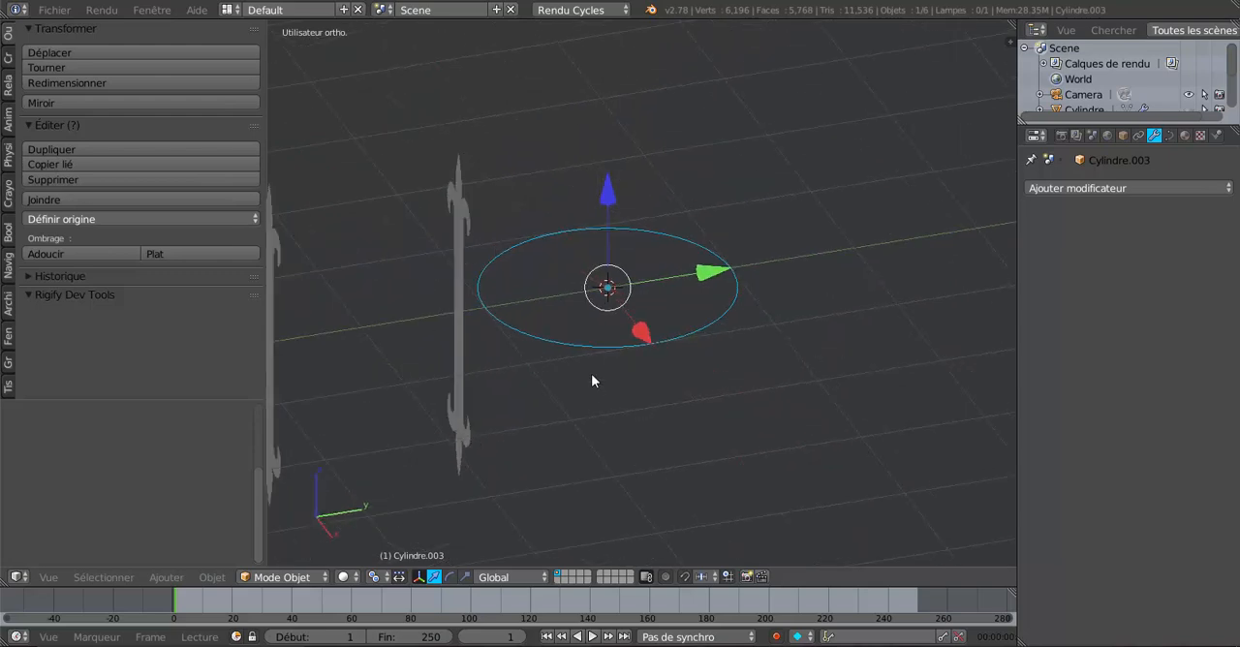
Step: Select the fleur-de-lis ornament strip nearest the curve ring and set its origin to its geometry
right_click(456, 294)
middle_click_drag(456, 294, 632, 375)
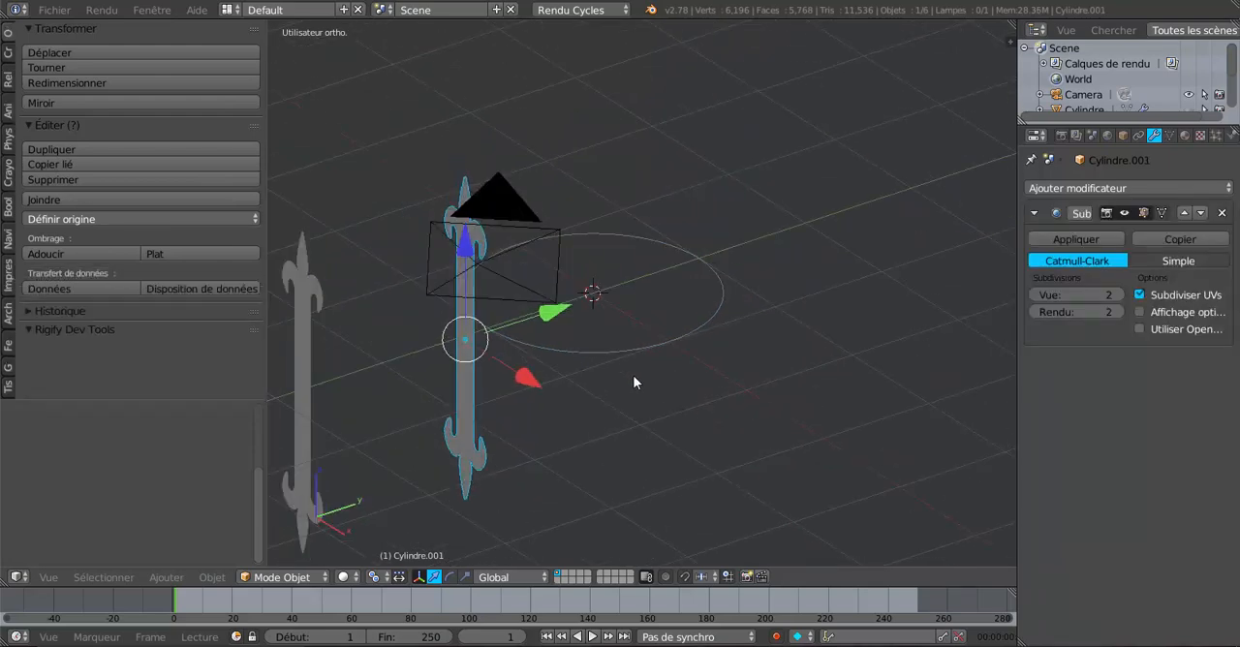
mouse_move(467, 371)
middle_mouse_down()
mouse_move(520, 375)
mouse_move(483, 374)
middle_mouse_up()
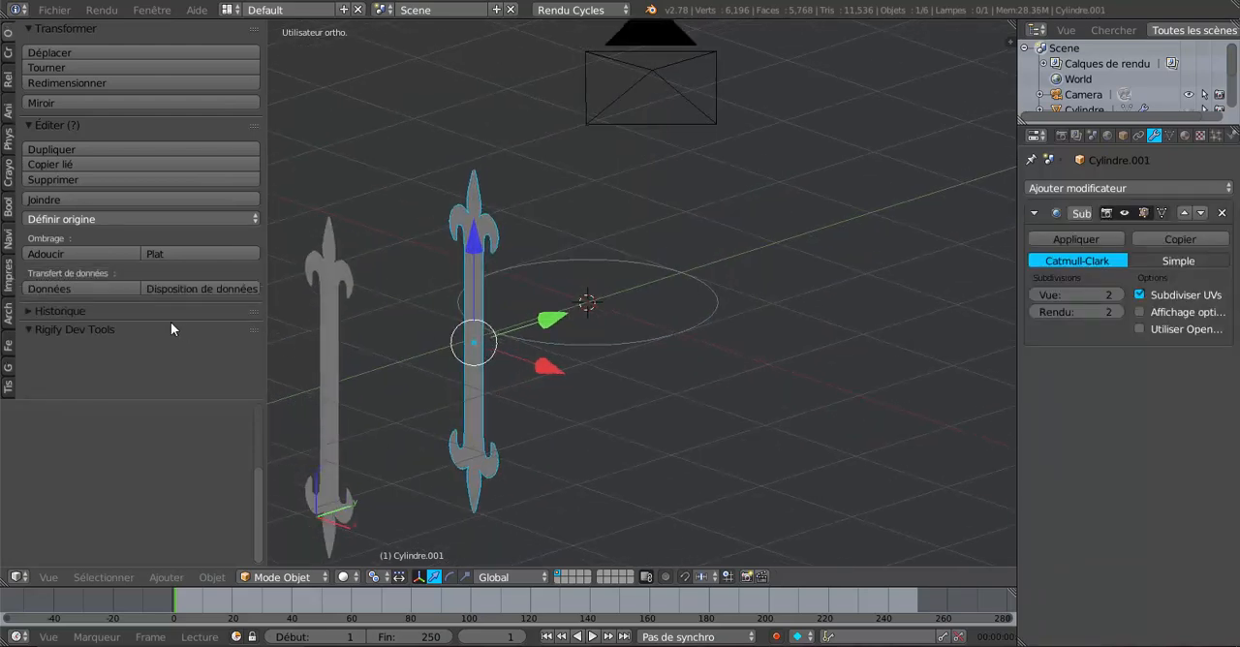
left_click(95, 220)
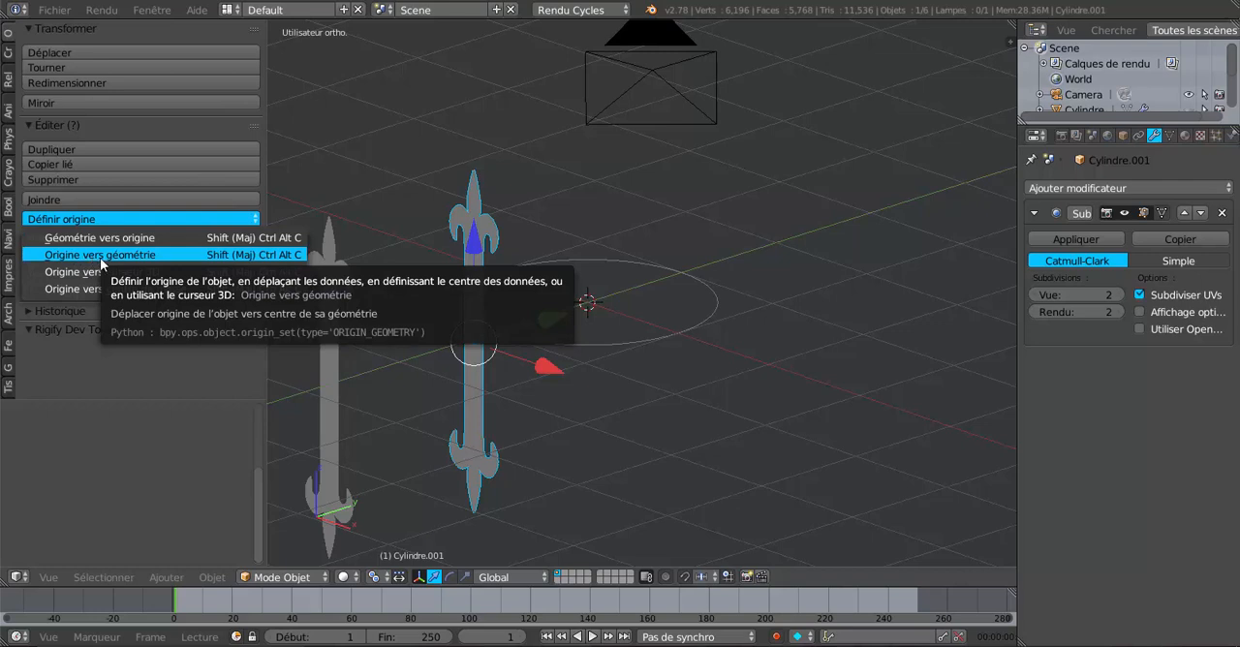
left_click(100, 257)
scroll(516, 345, "up", 1)
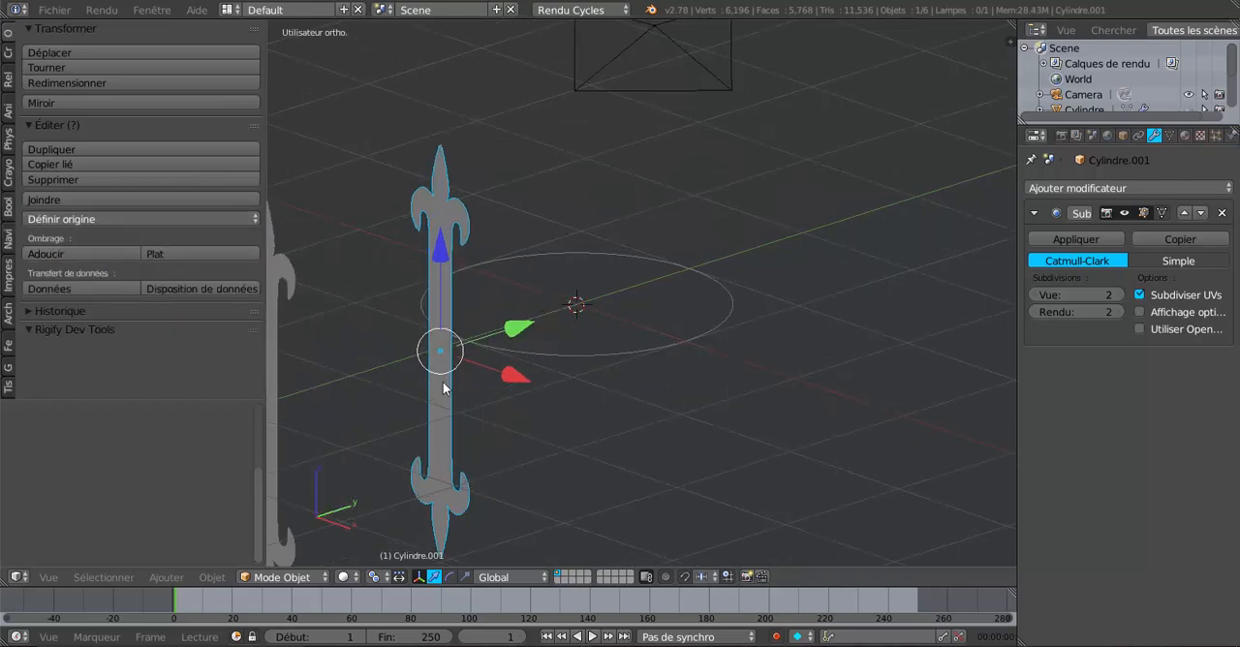
scroll(581, 378, "down", 5)
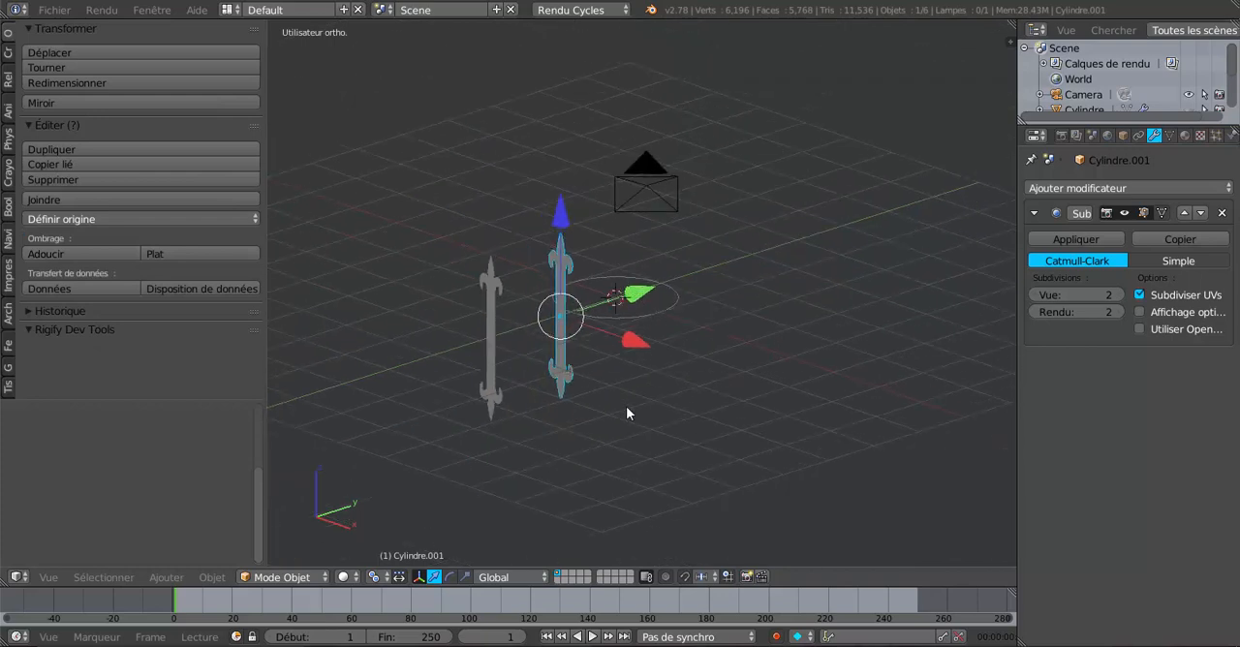
Step: Set the origin of the other, outer fleur-de-lis strip to its geometry
right_click(487, 344)
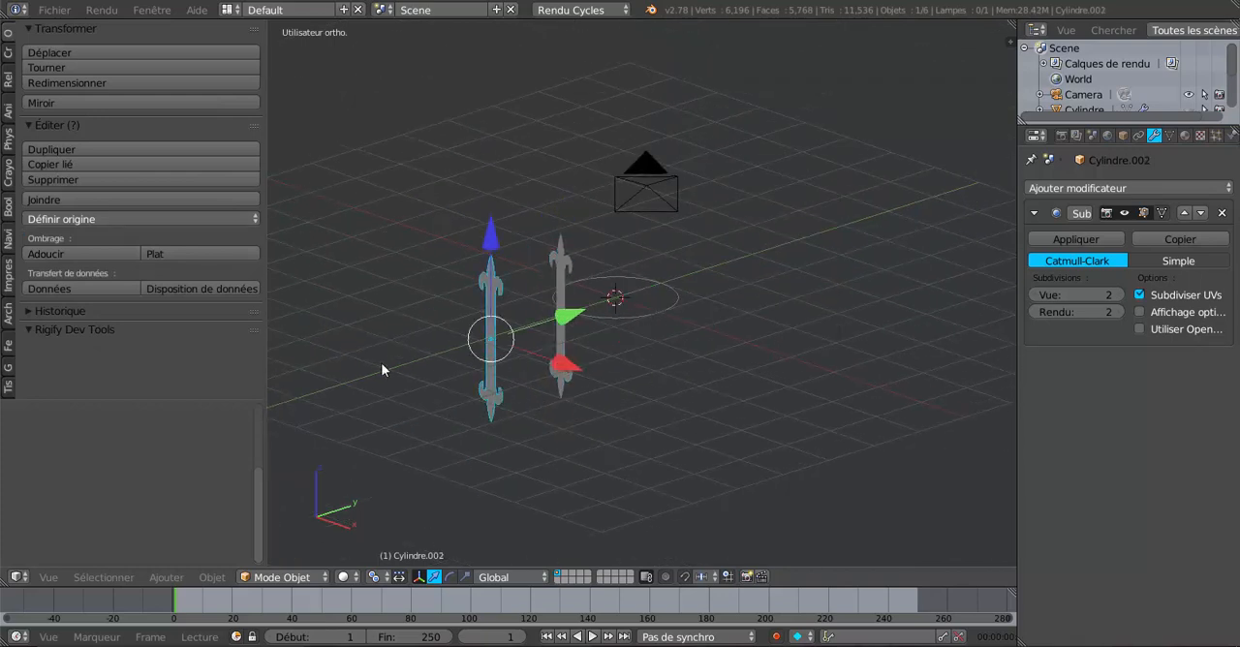
left_click(103, 219)
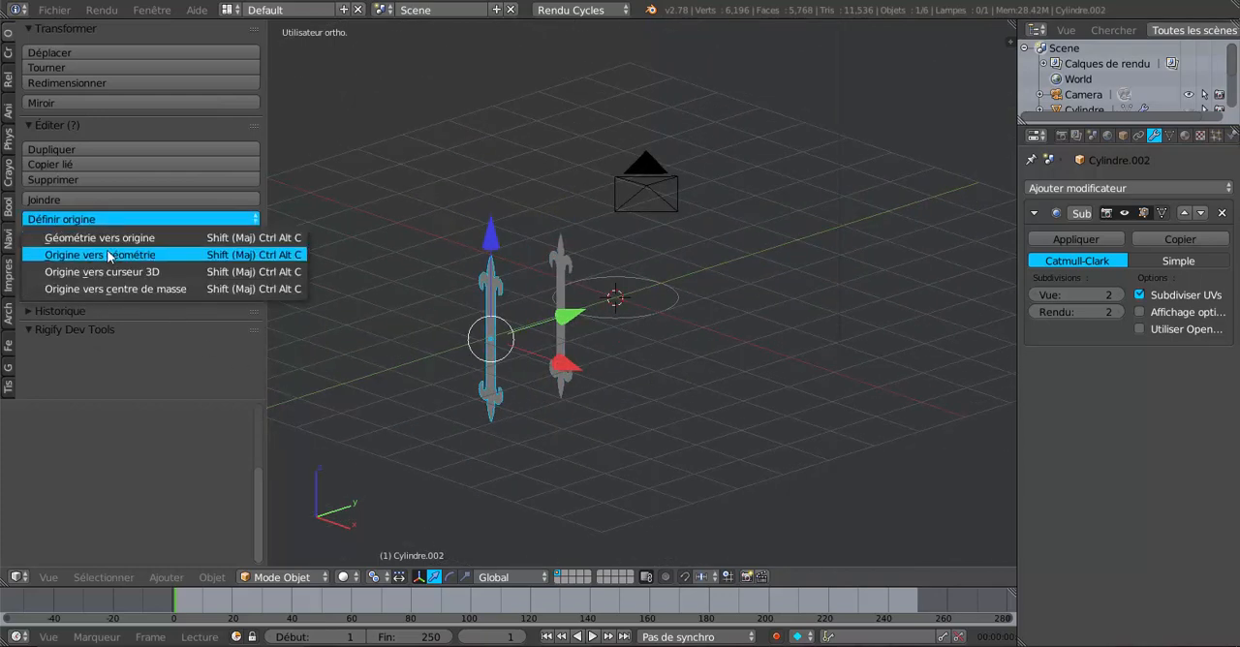
left_click(110, 255)
scroll(451, 336, "up", 3)
Step: Select the ornament strip nearest the ring and snap it to the 3D cursor with the offset option
right_click(480, 366)
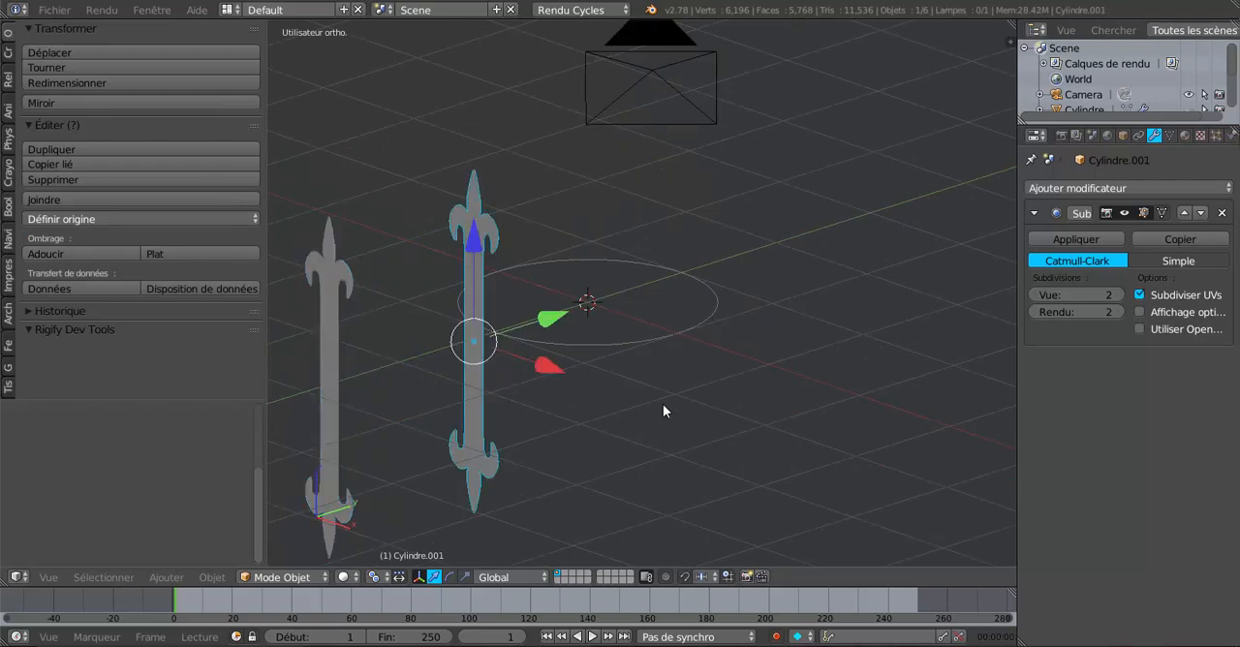
middle_click_drag(641, 429, 569, 416)
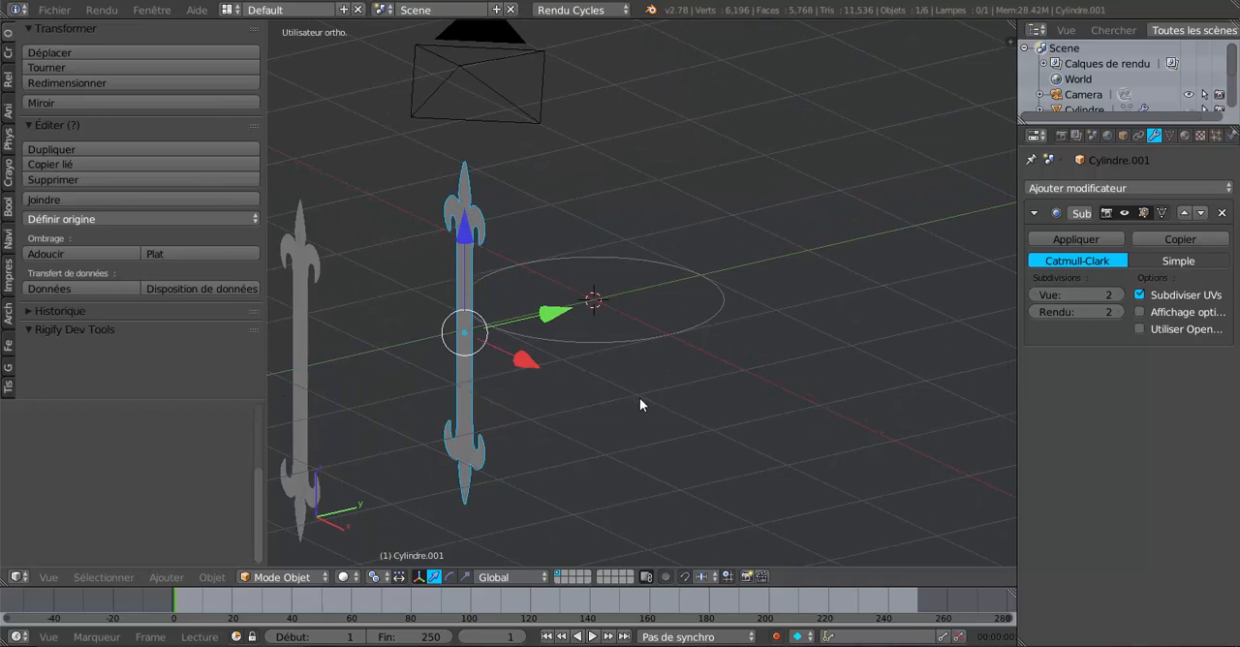
key("shift+s")
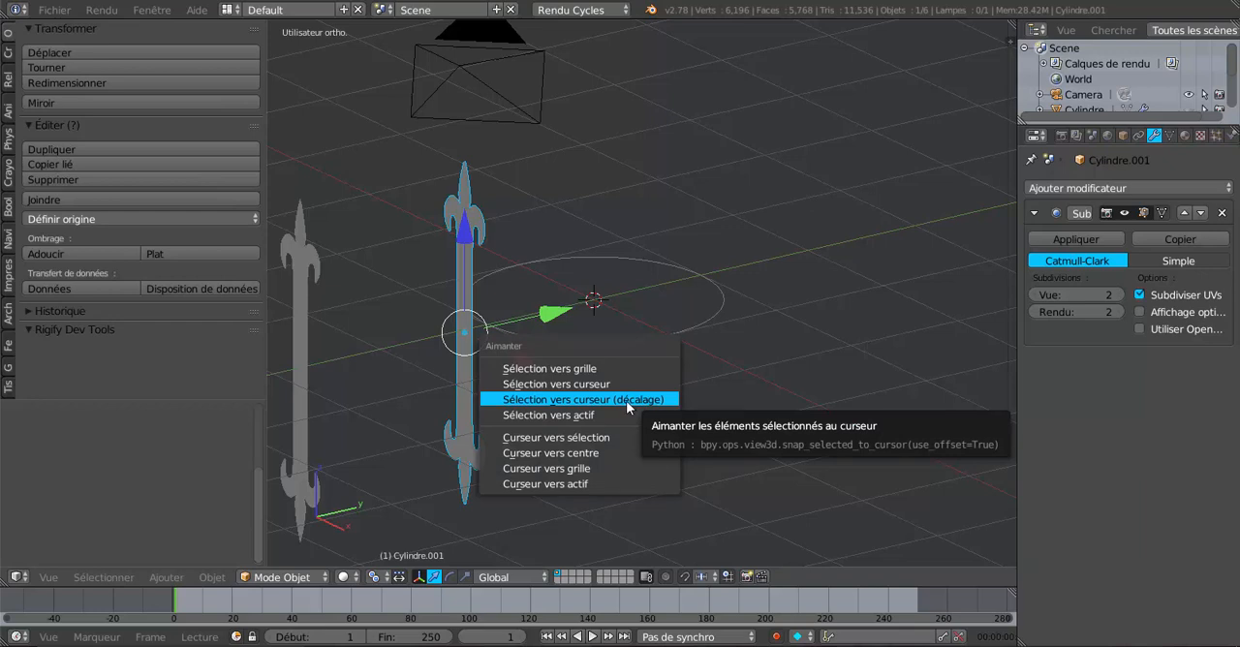
left_click(574, 398)
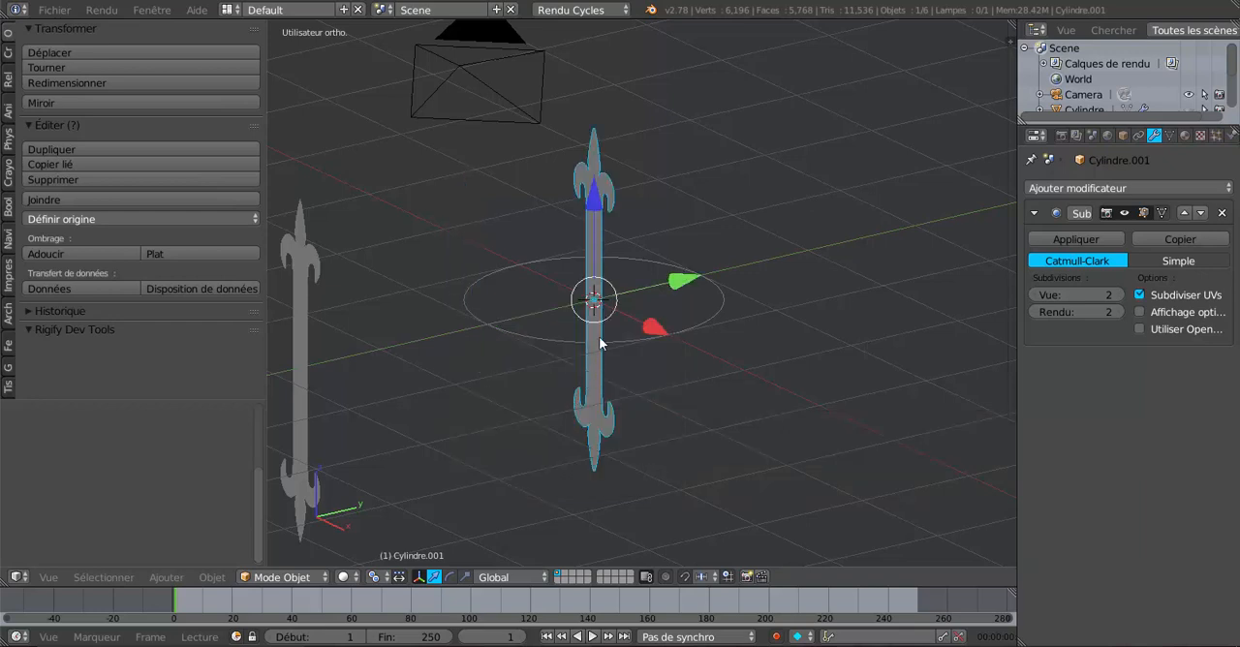
Step: Add a Curve modifier to the centred ornament strip, using the ring Cylindre.003 as its curve object
middle_click_drag(687, 350, 814, 371)
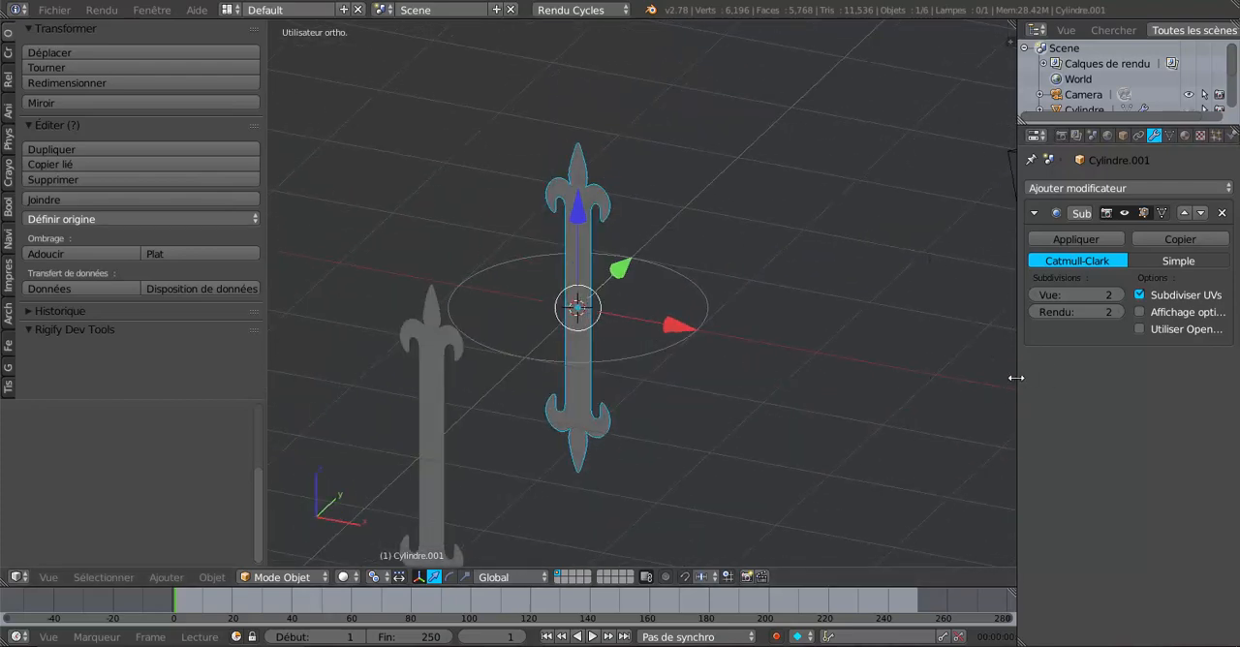
left_click_drag(1016, 377, 955, 339)
left_click(1071, 189)
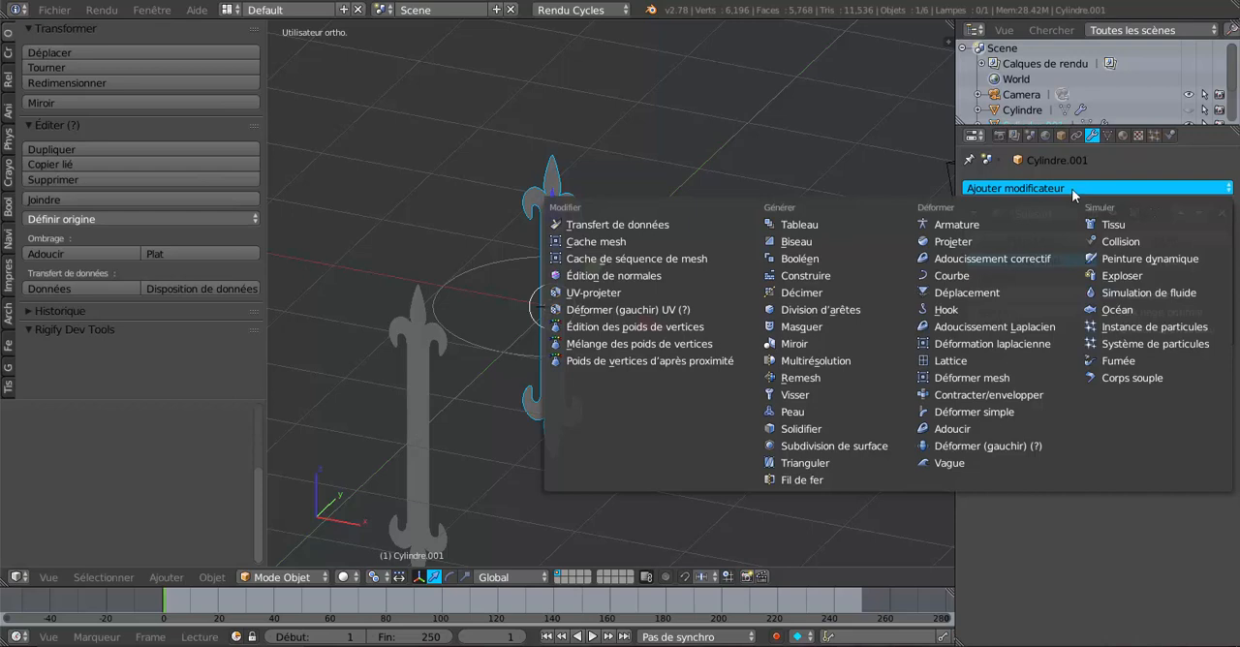
left_click(954, 275)
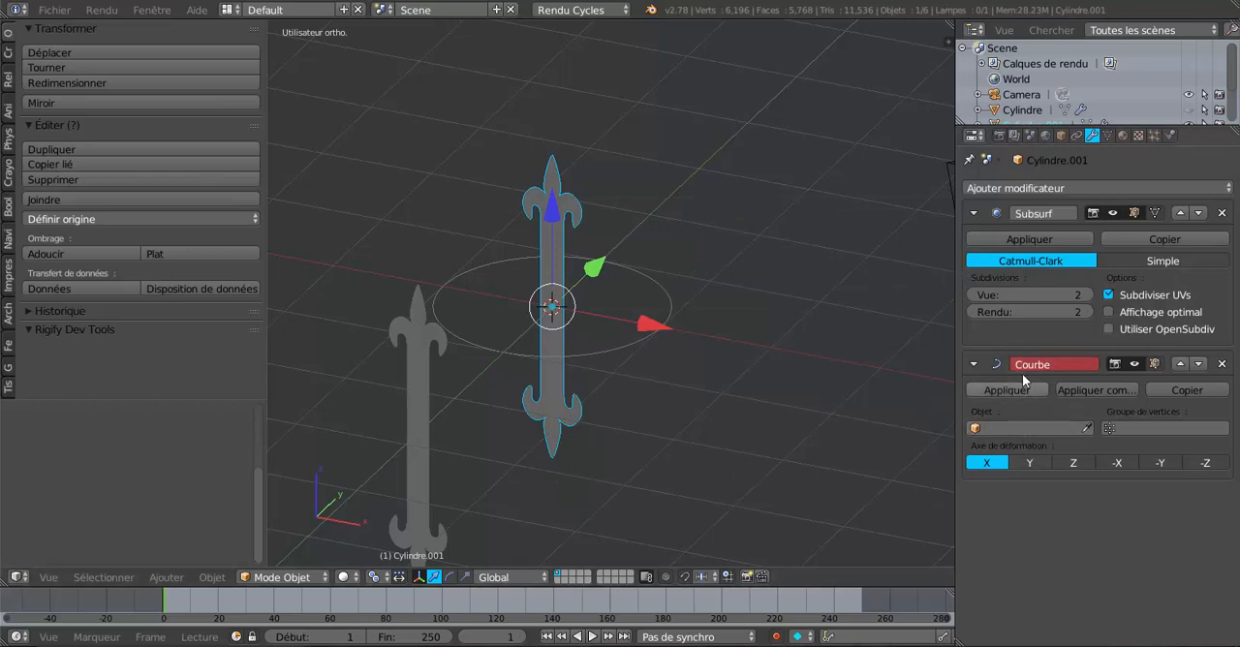
left_click(1030, 427)
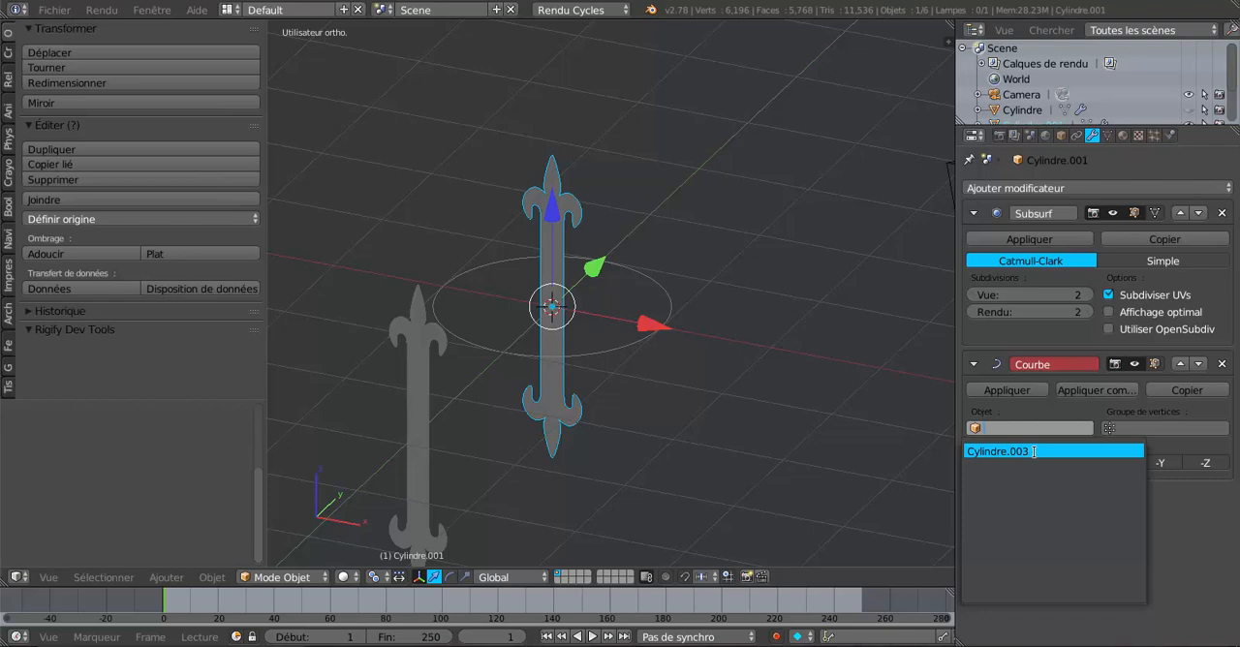
left_click(1034, 451)
middle_click_drag(866, 440, 775, 409)
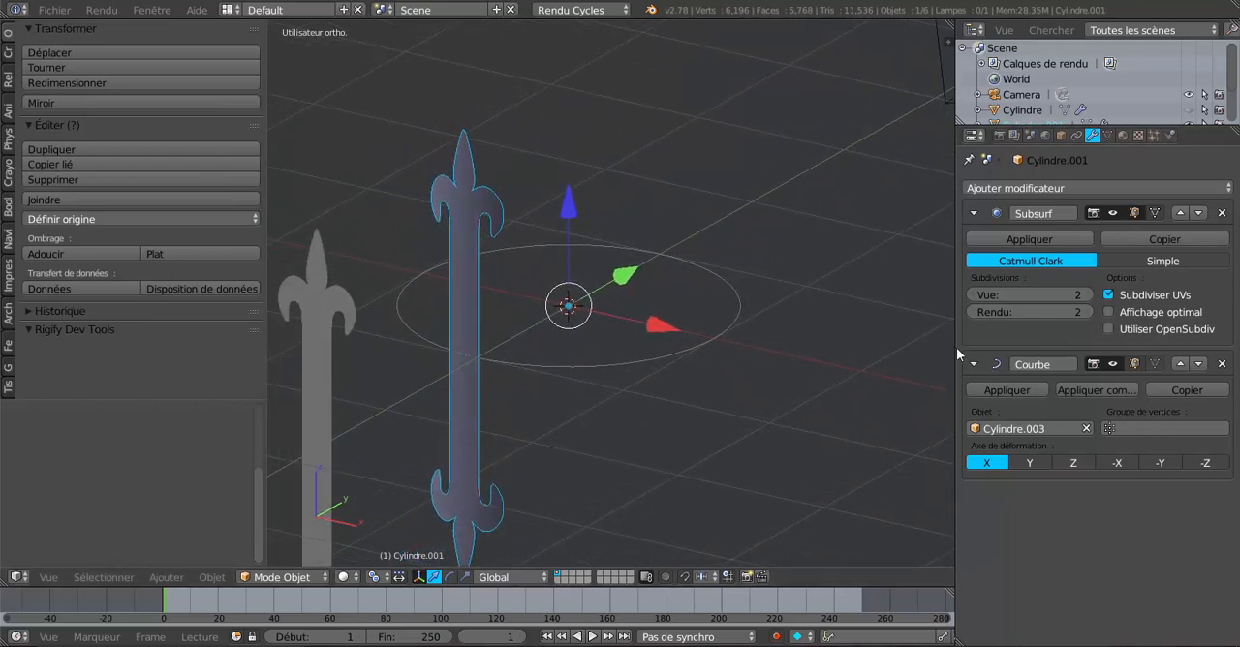
left_click_drag(955, 349, 1027, 348)
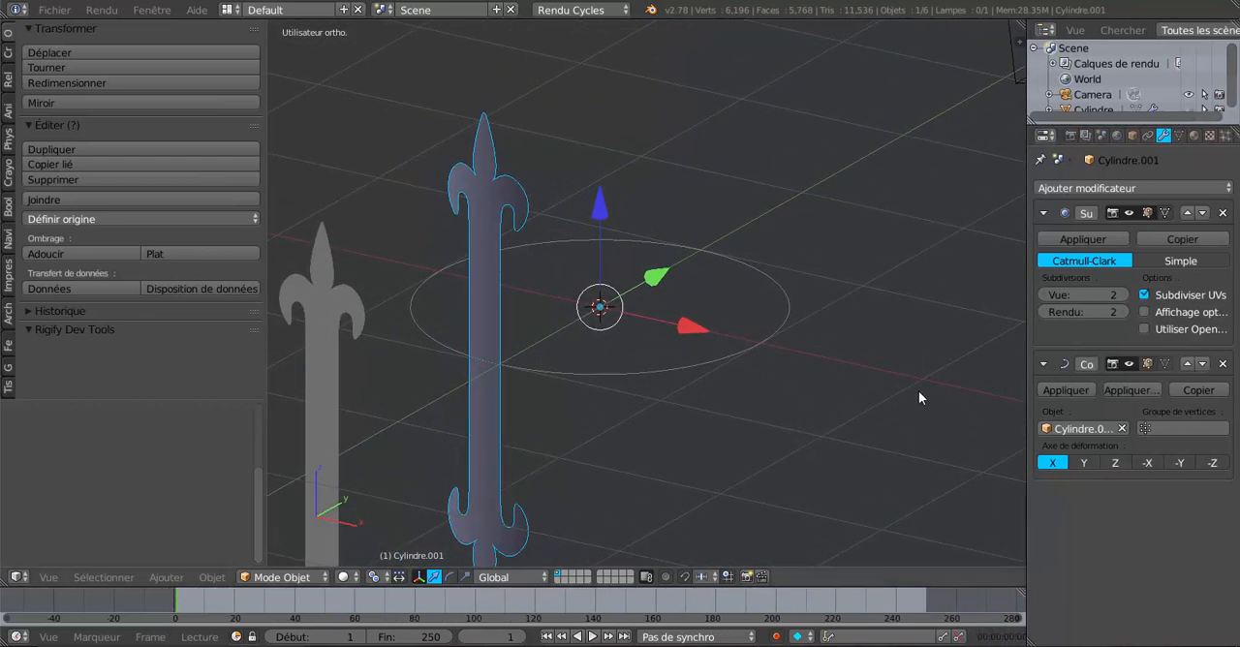
Step: Unhide the helmet body so it is displayed together with the bent ornament strip
middle_click_drag(918, 390, 755, 399)
scroll(754, 405, "up", 3)
middle_click_drag(631, 413, 621, 371)
scroll(524, 377, "down", 4)
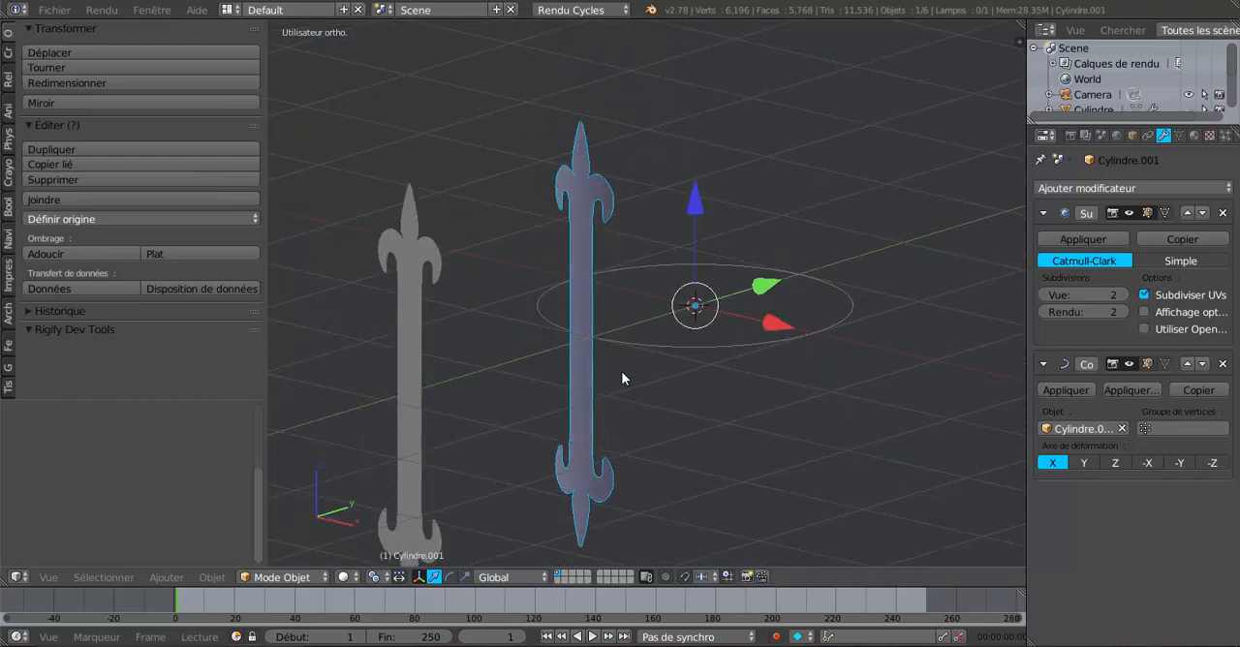
scroll(621, 371, "down", 2)
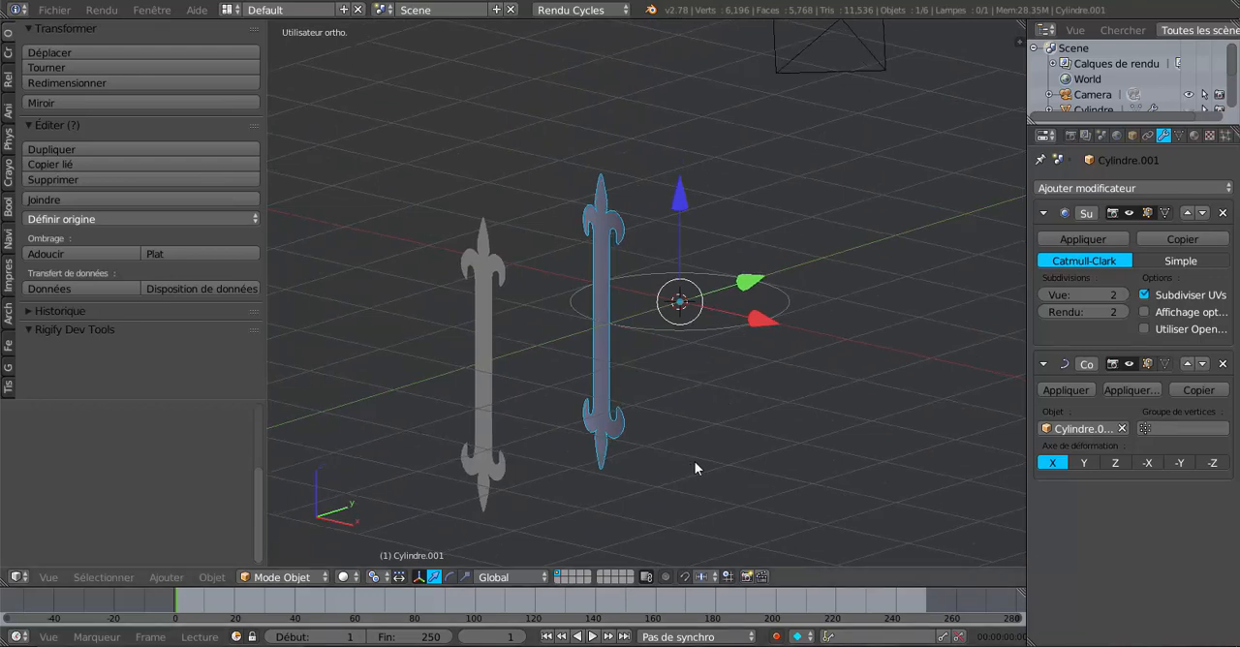
key("alt+h")
middle_click_drag(695, 457, 661, 466)
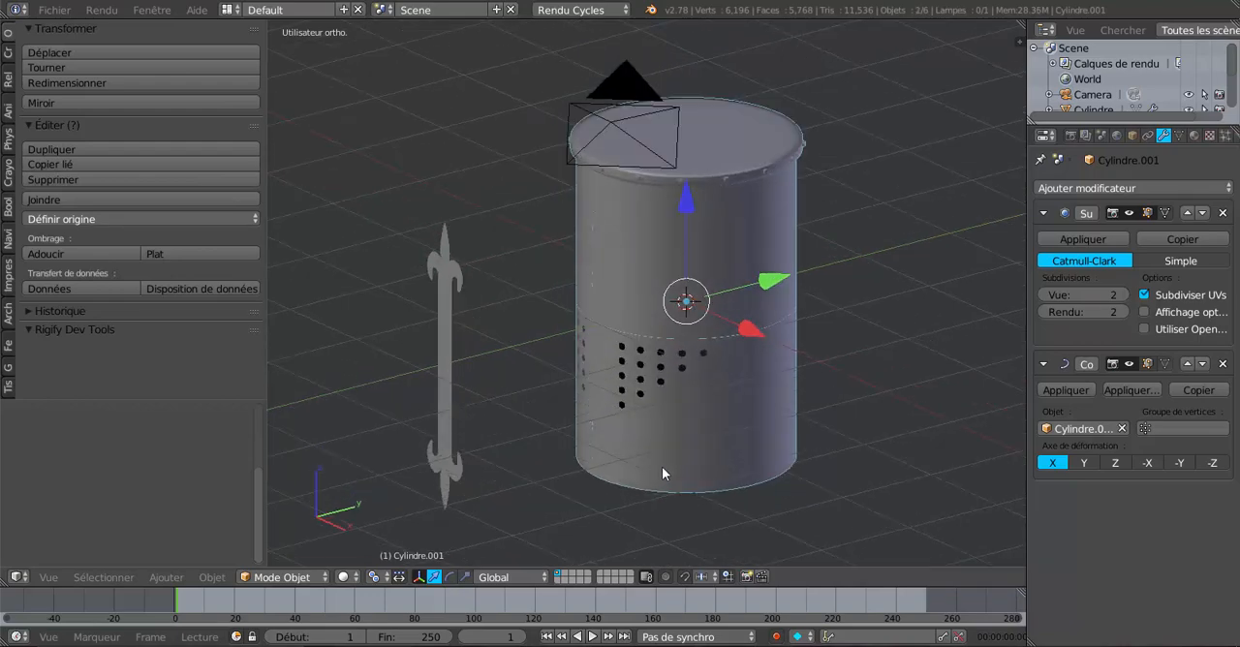
Step: Examine how the bent ornament strip sits against the helmet wall in wireframe display, and return to solid display
middle_click_drag(594, 356, 624, 403)
scroll(581, 349, "up", 5)
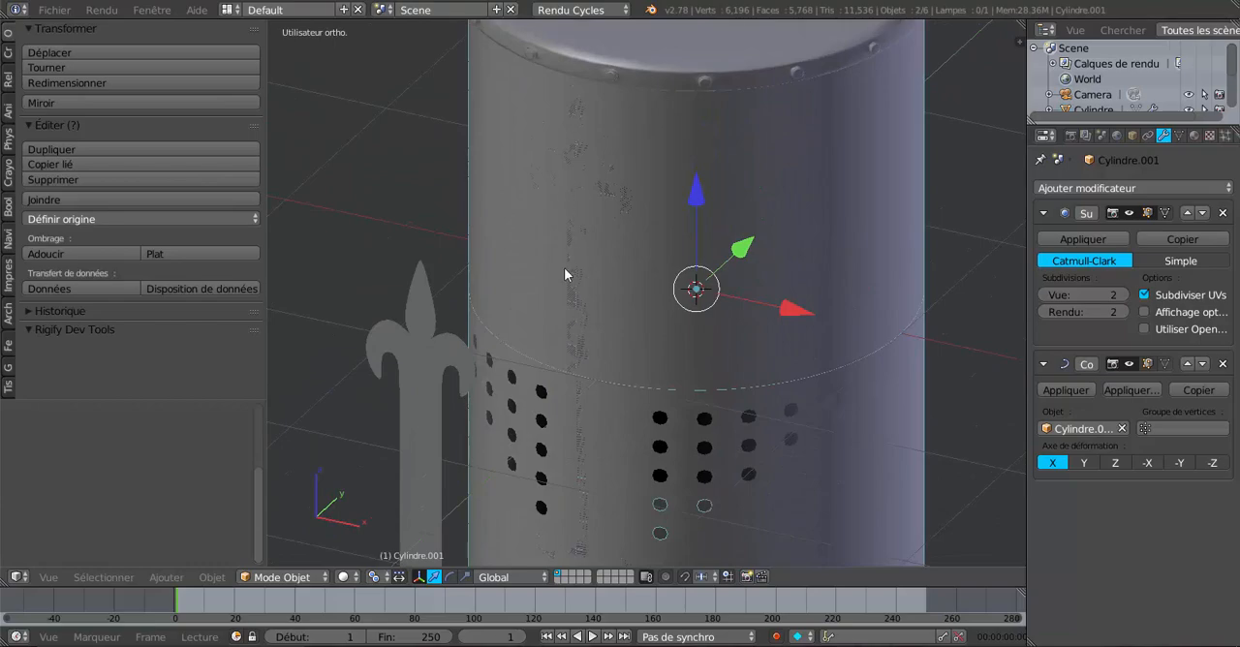
scroll(562, 257, "up", 3)
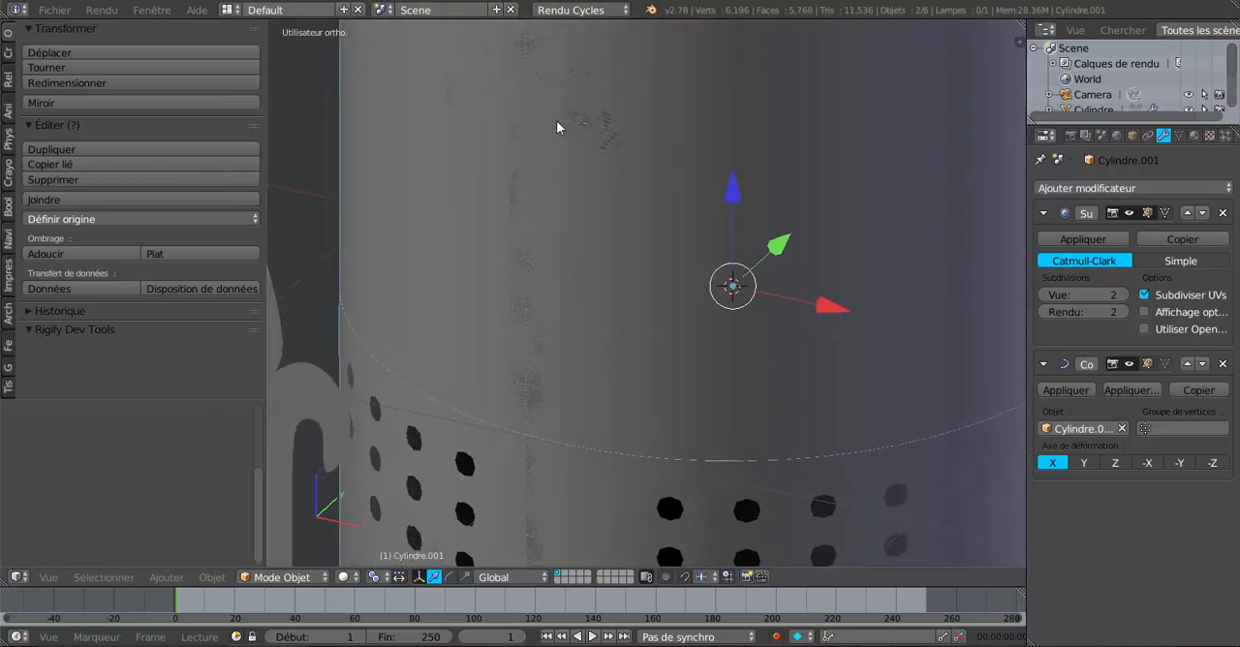
key("z")
scroll(530, 126, "down", 5)
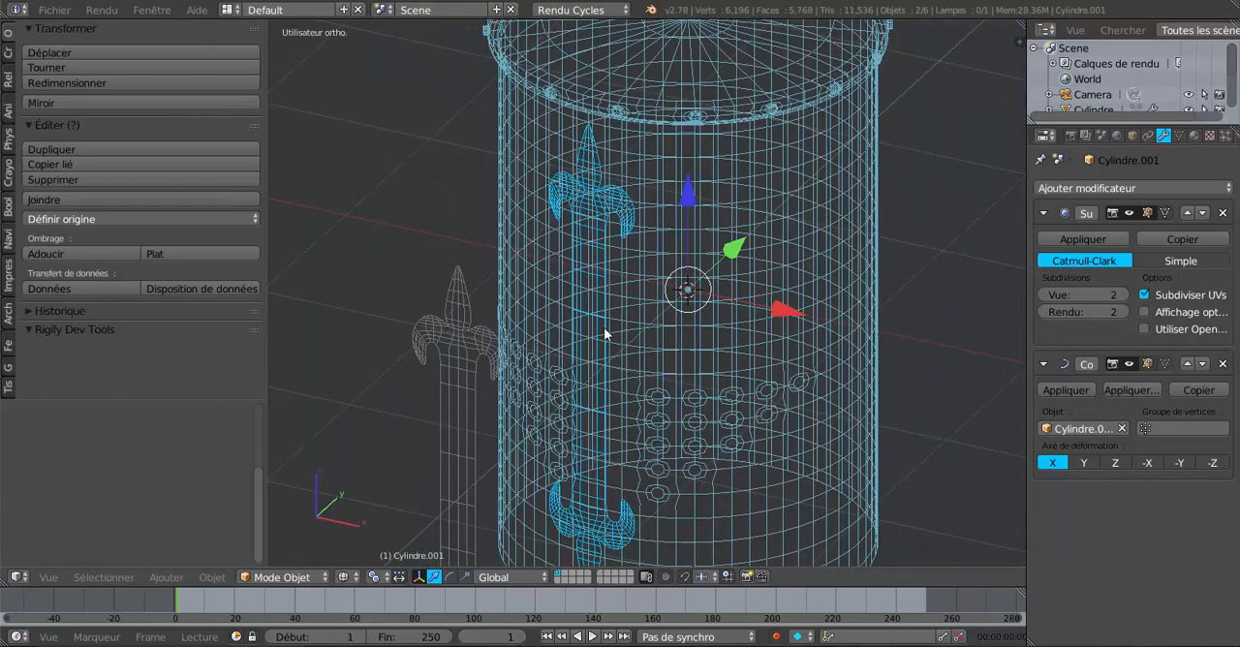
middle_click_drag(607, 335, 475, 449)
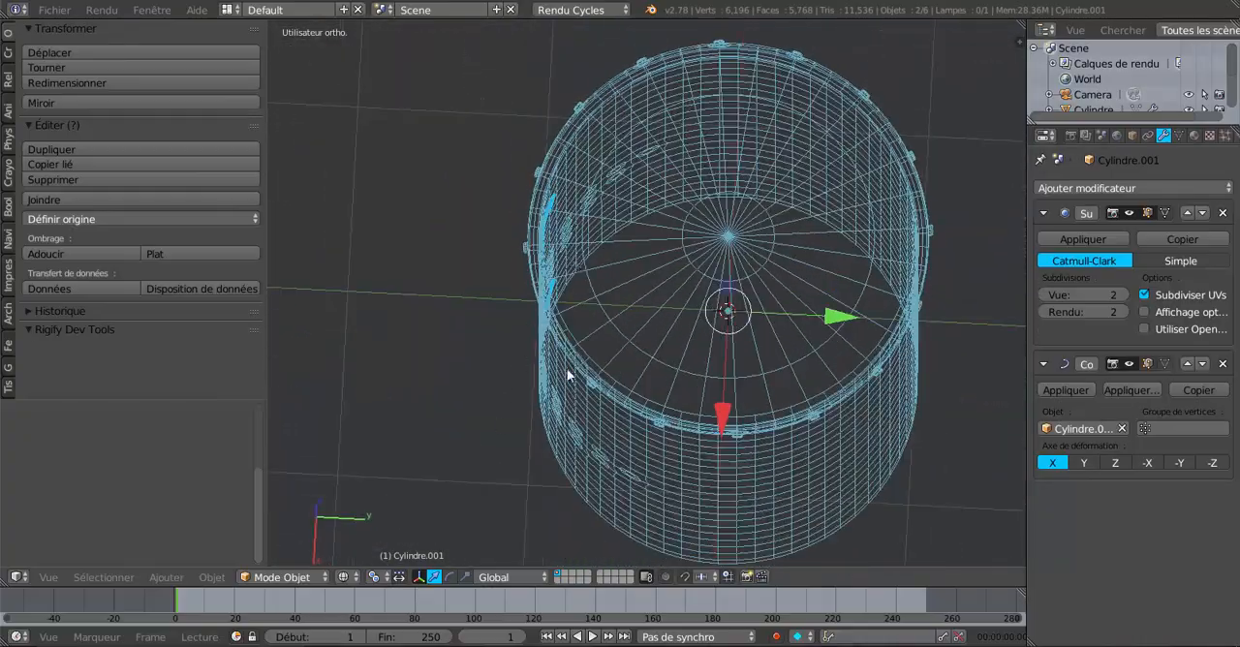
middle_click_drag(641, 369, 621, 346)
scroll(662, 307, "up", 4)
scroll(618, 393, "down", 5)
scroll(615, 390, "up", 4)
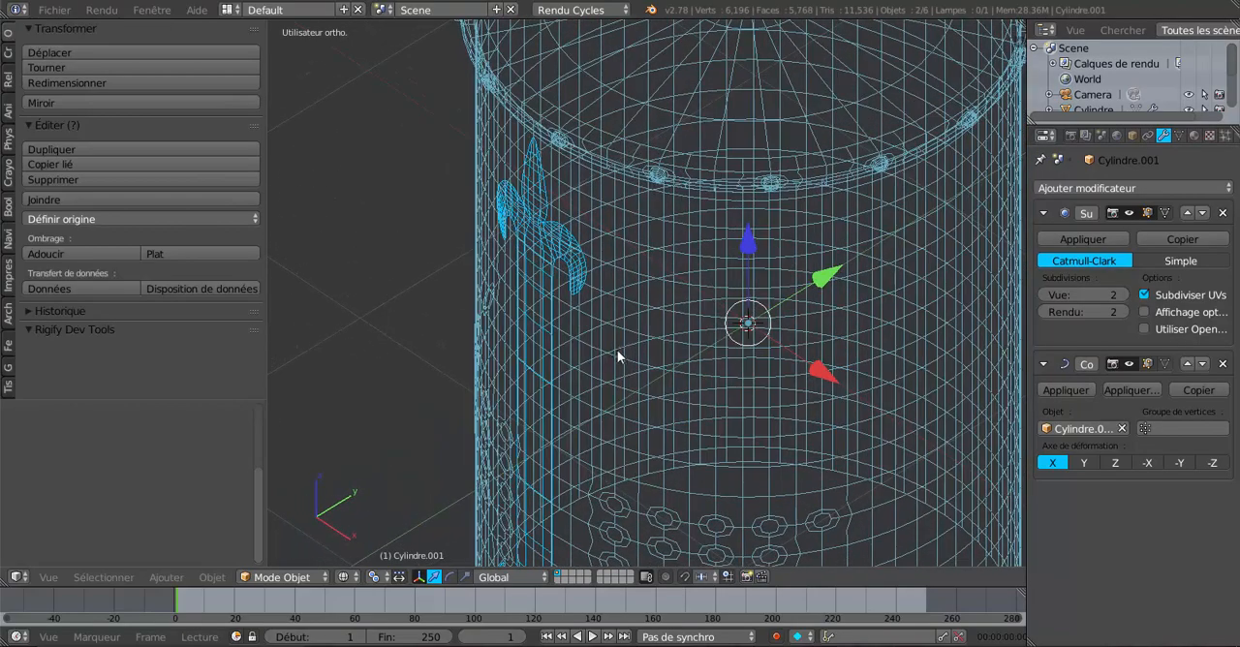
scroll(615, 354, "up", 1)
scroll(617, 360, "down", 1)
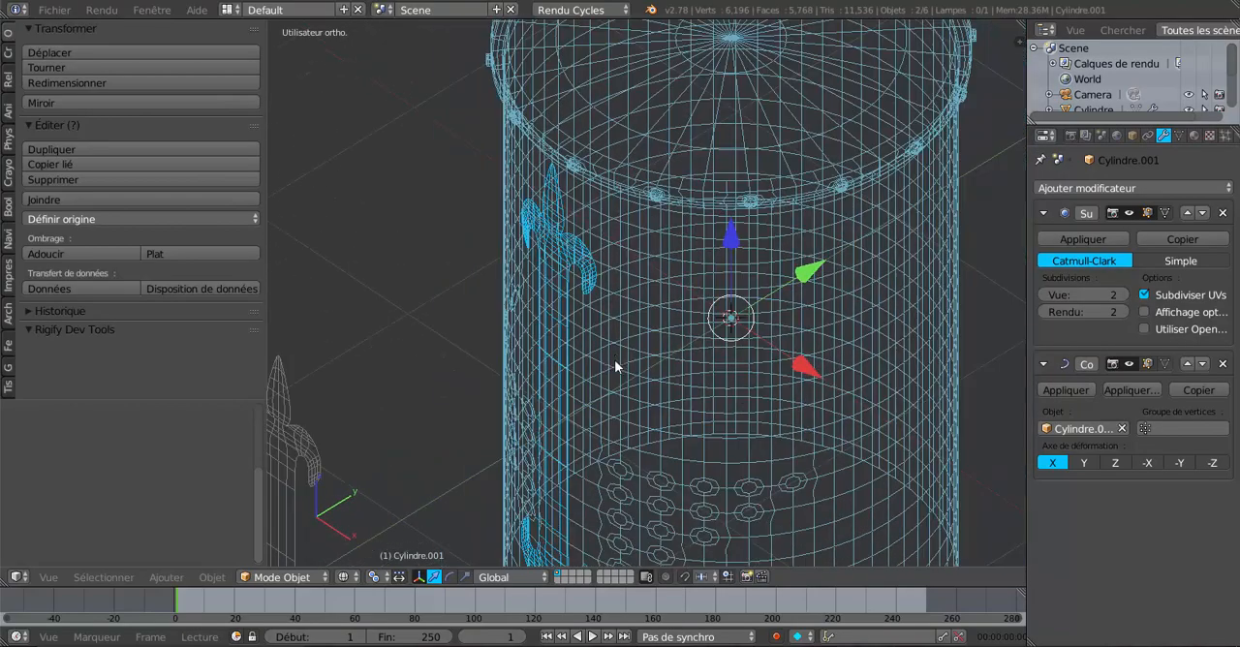
middle_click_drag(614, 362, 553, 388)
scroll(623, 366, "down", 3)
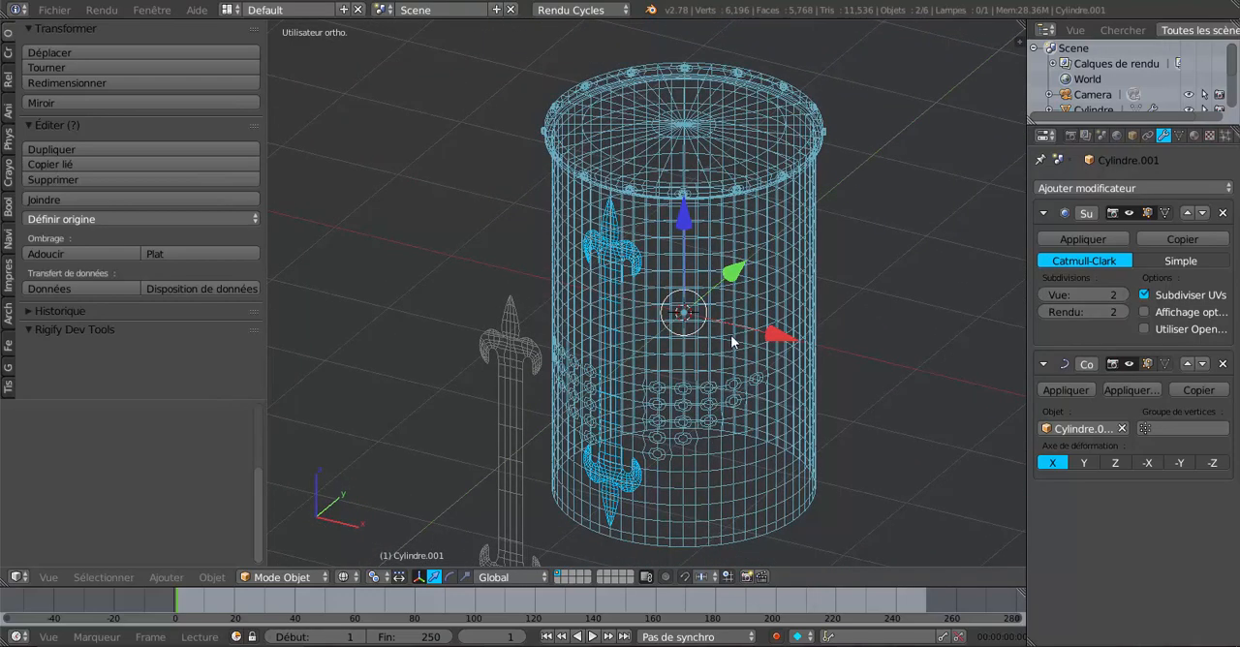
key("z")
middle_click_drag(771, 346, 686, 375)
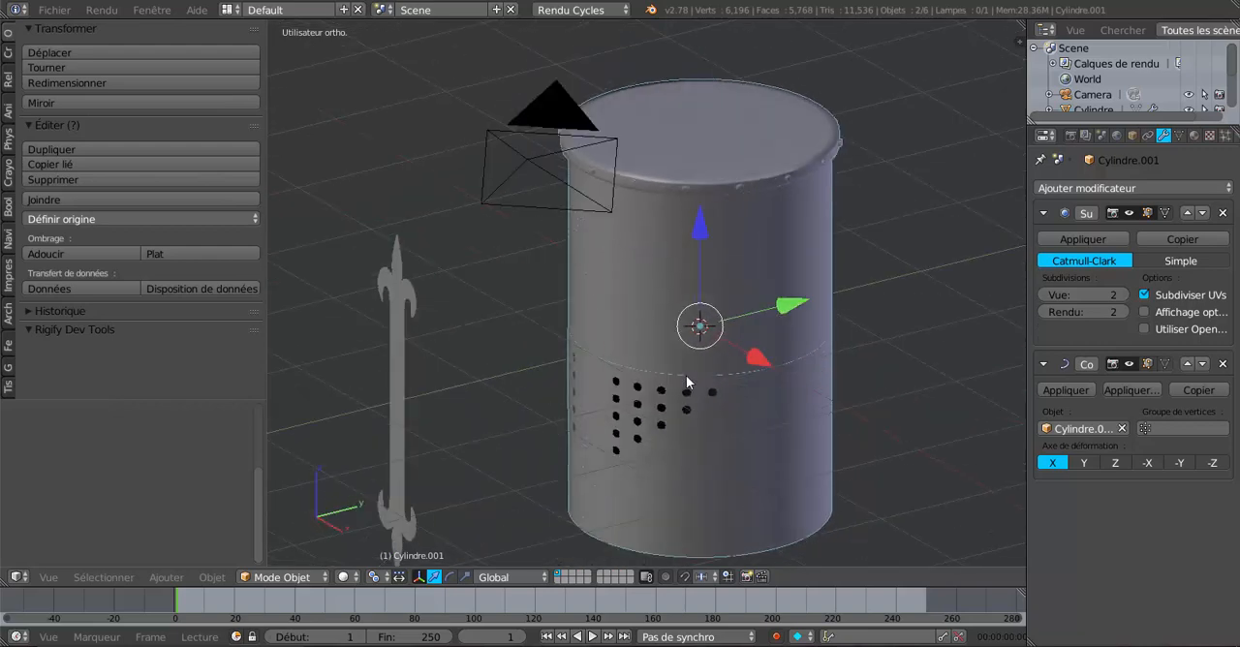
scroll(684, 376, "up", 3)
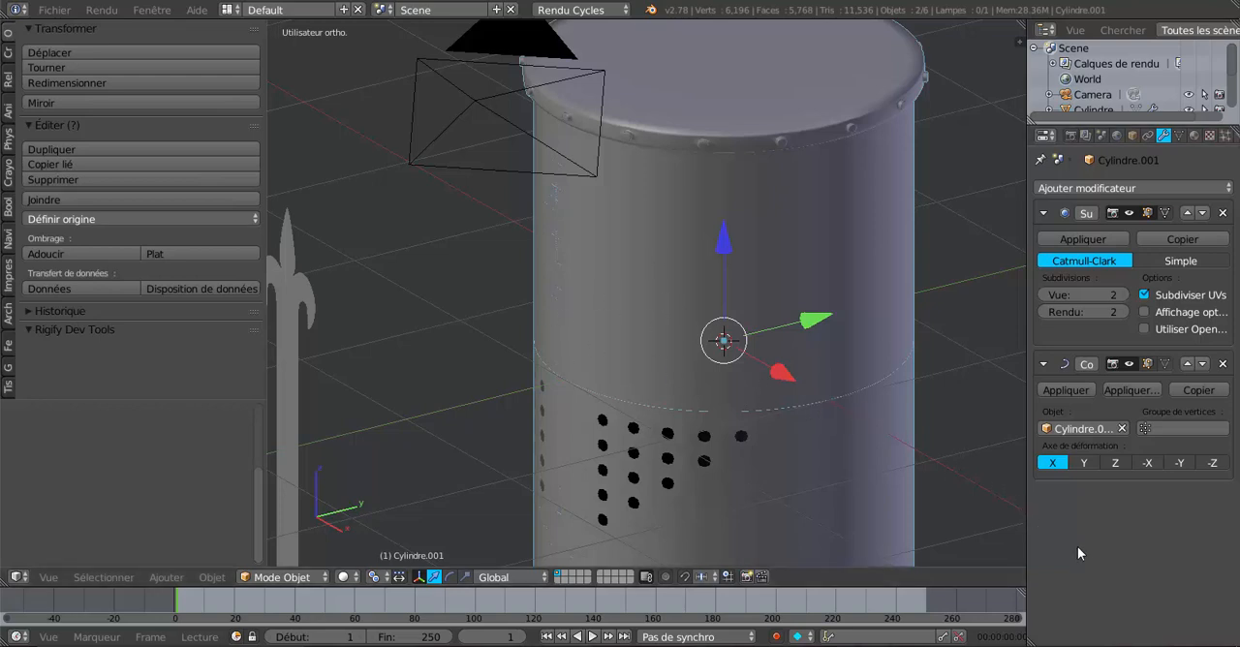
scroll(767, 458, "down", 4)
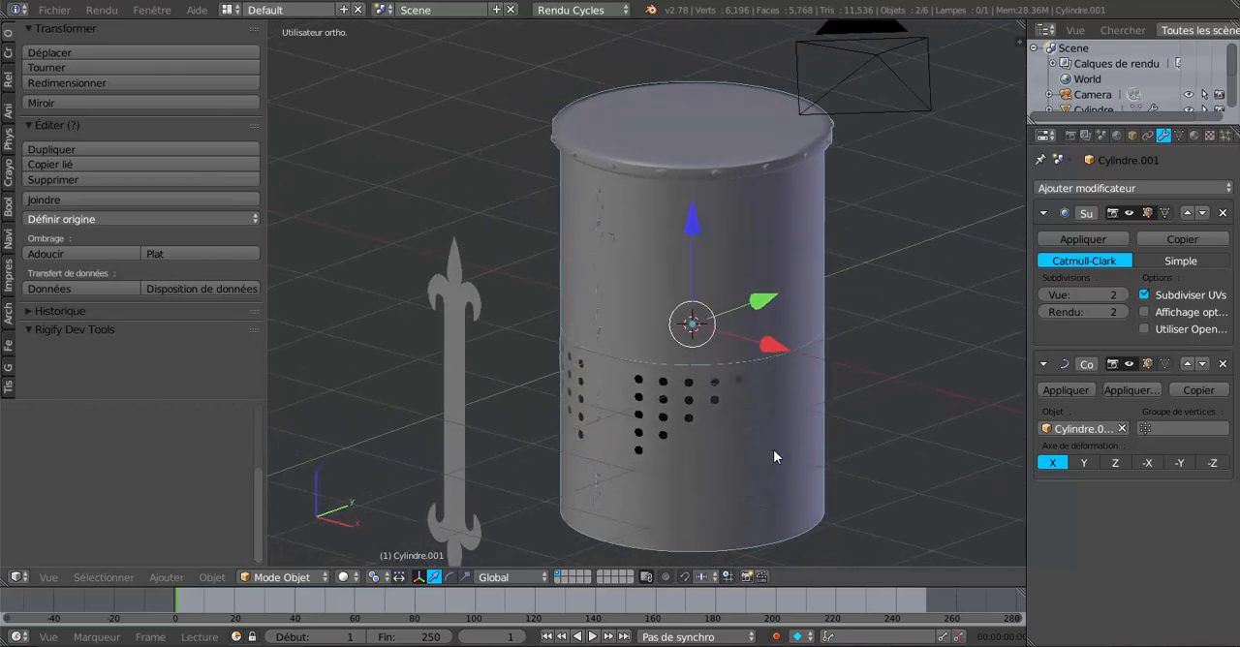
Step: Widen the modifier area and move the Curve modifier above the Subsurf modifier in the ornament strip's stack
scroll(718, 439, "up", 3)
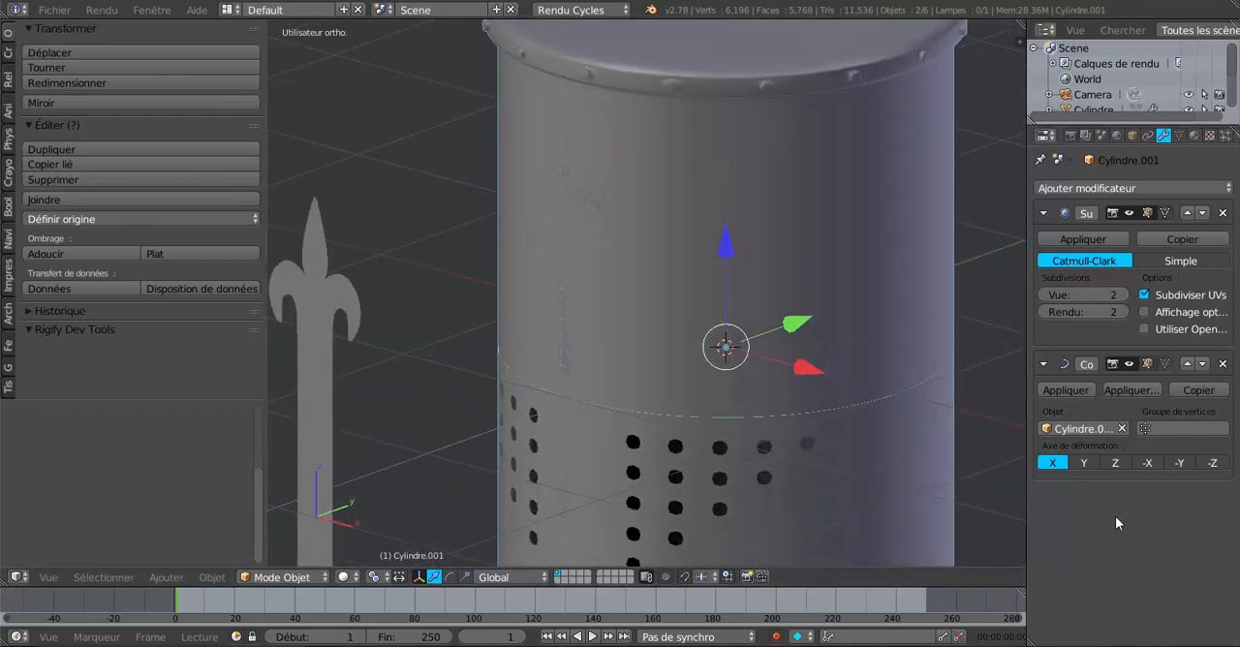
left_click(1019, 353)
left_click_drag(1026, 359, 925, 366)
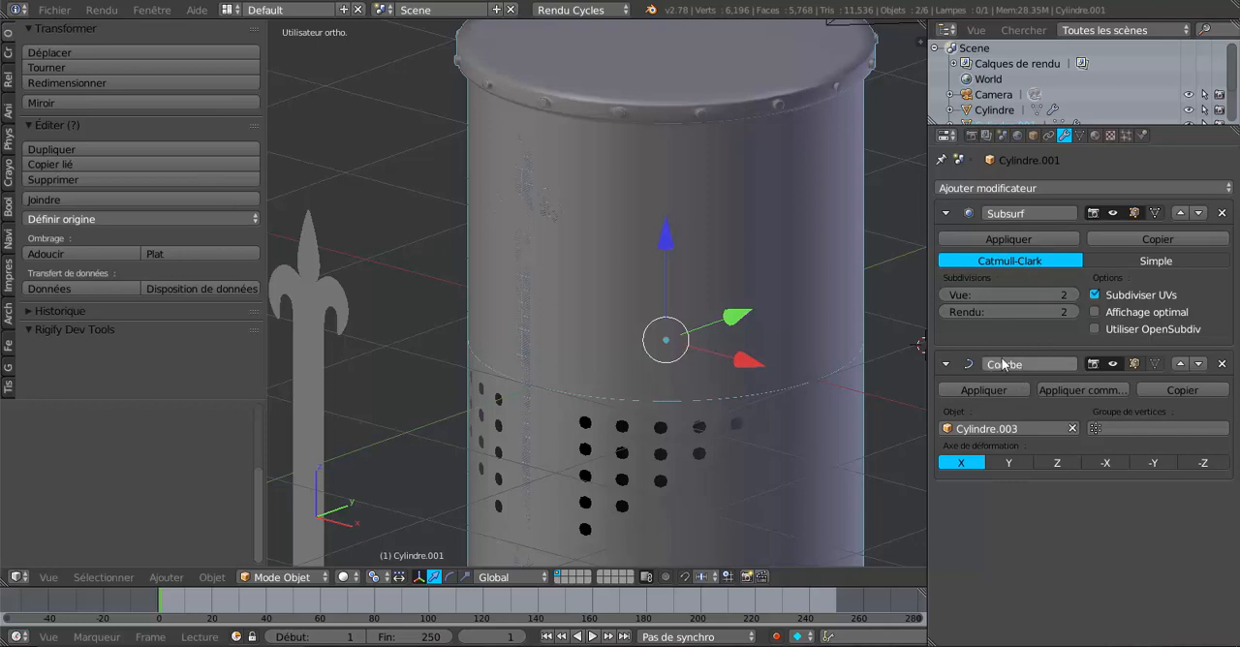
left_click(1180, 365)
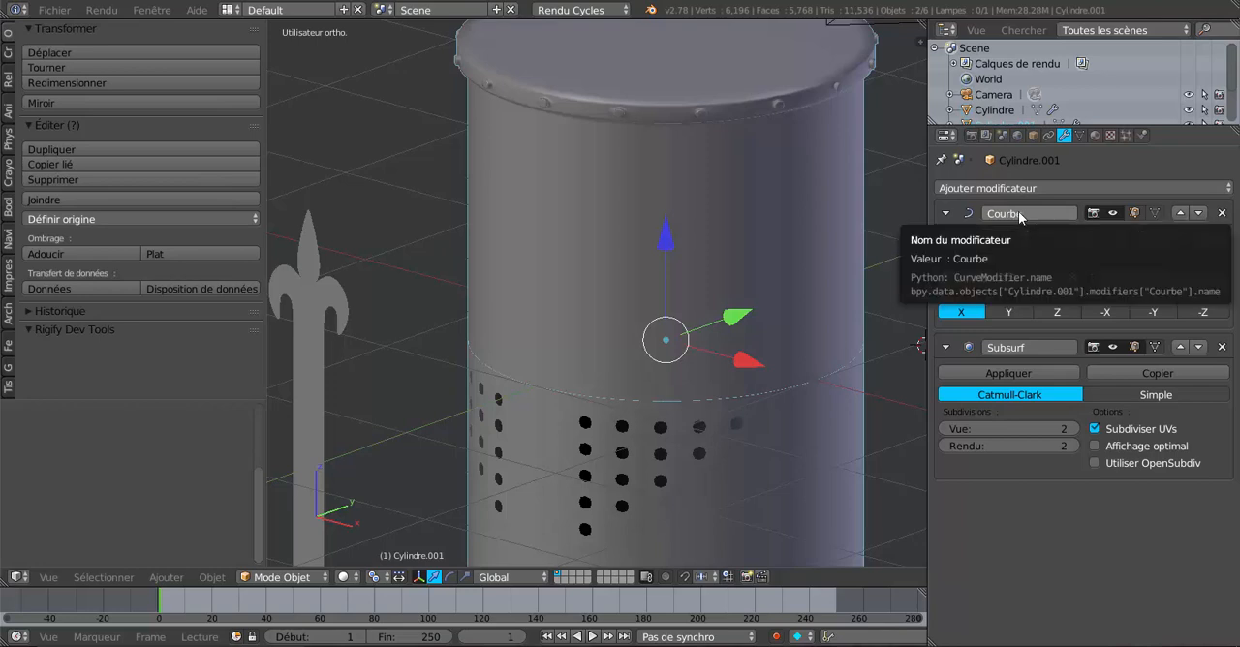
left_click(1198, 213)
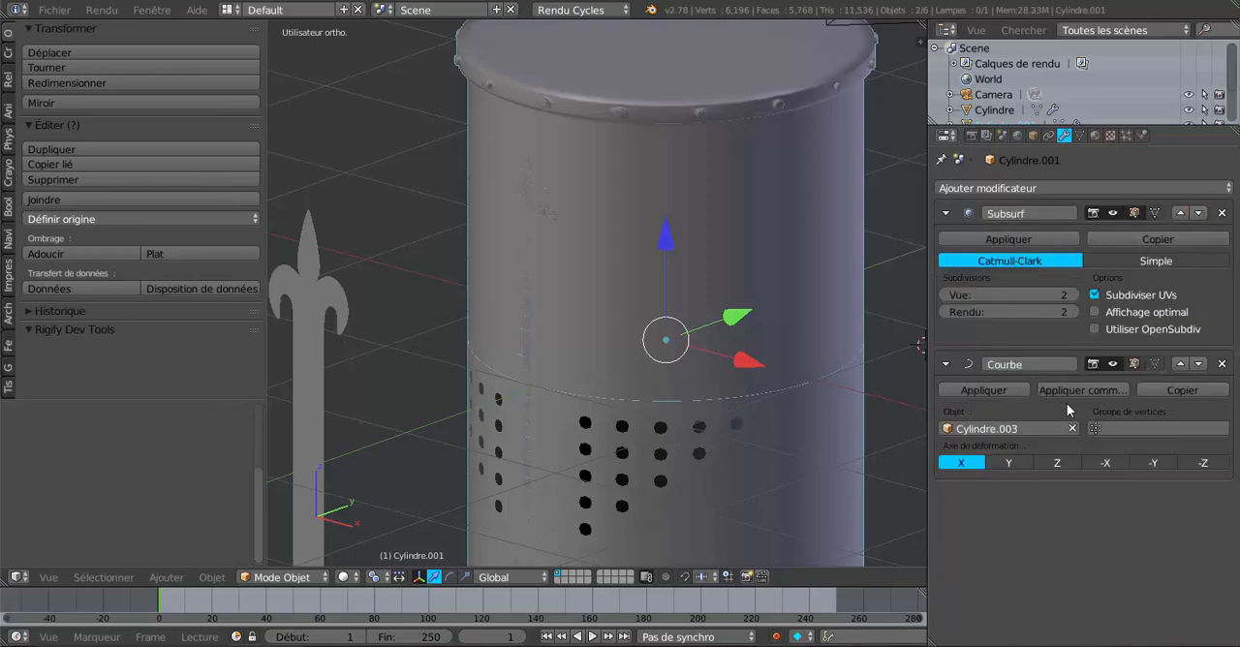
left_click(1178, 364)
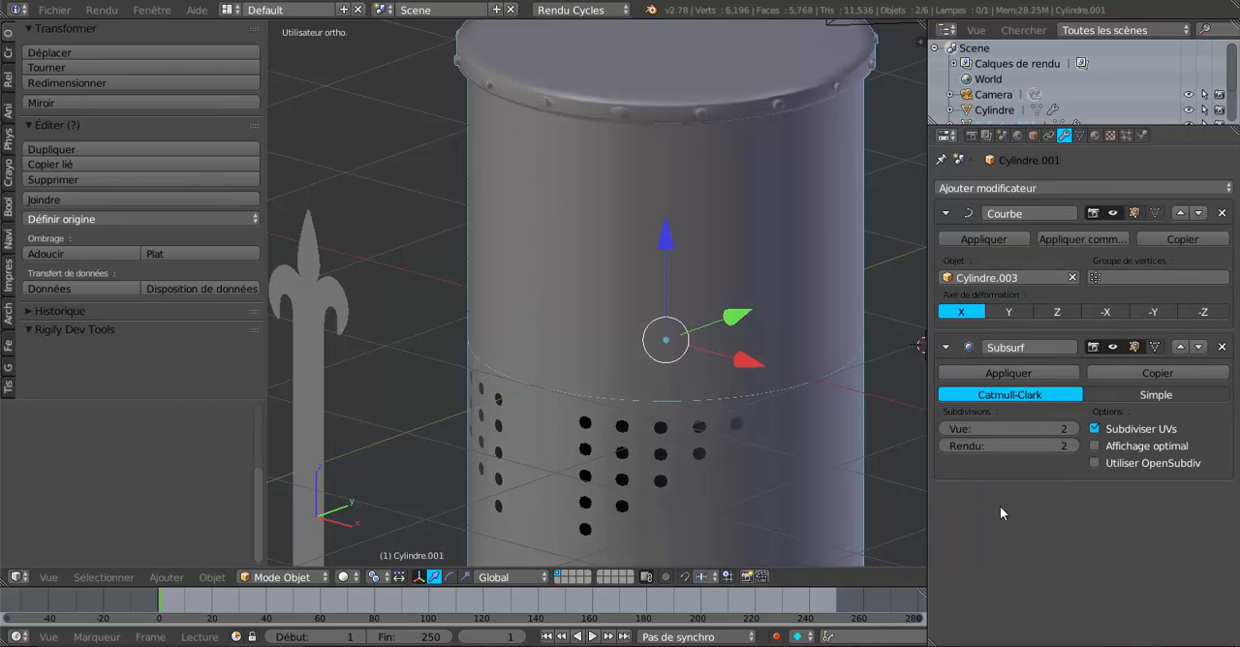
Step: Apply the Curve modifier permanently to the ornament strip, leaving the Subsurf modifier in place
scroll(791, 448, "down", 1)
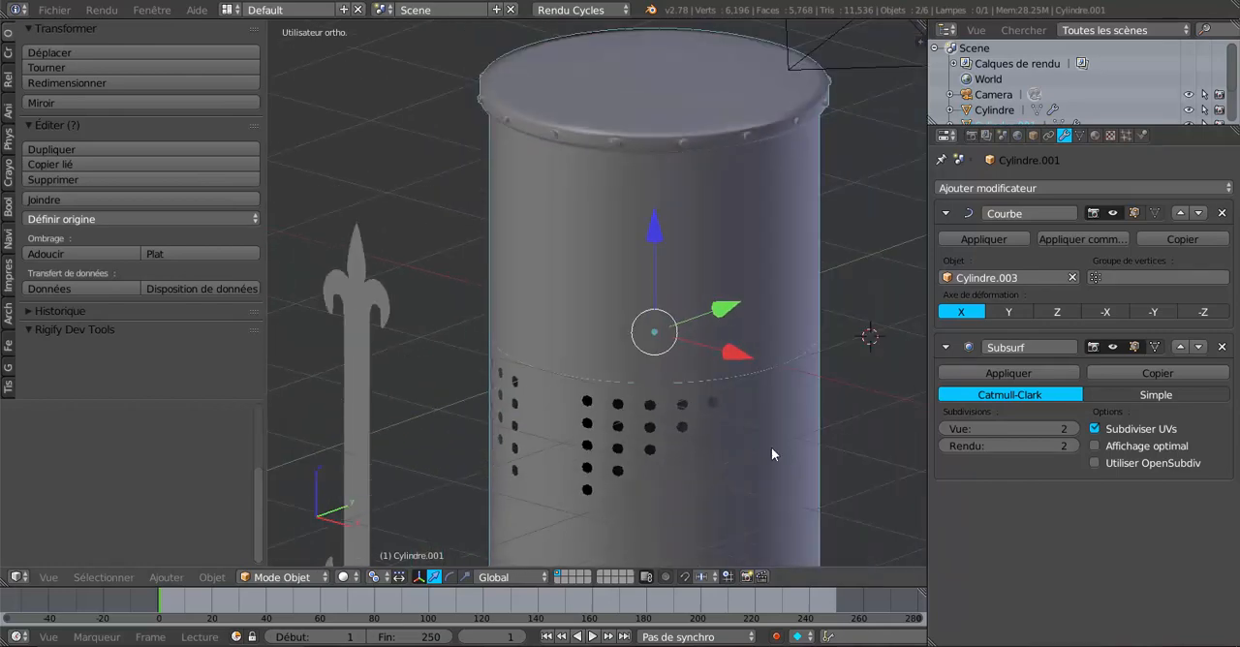
scroll(771, 447, "up", 2)
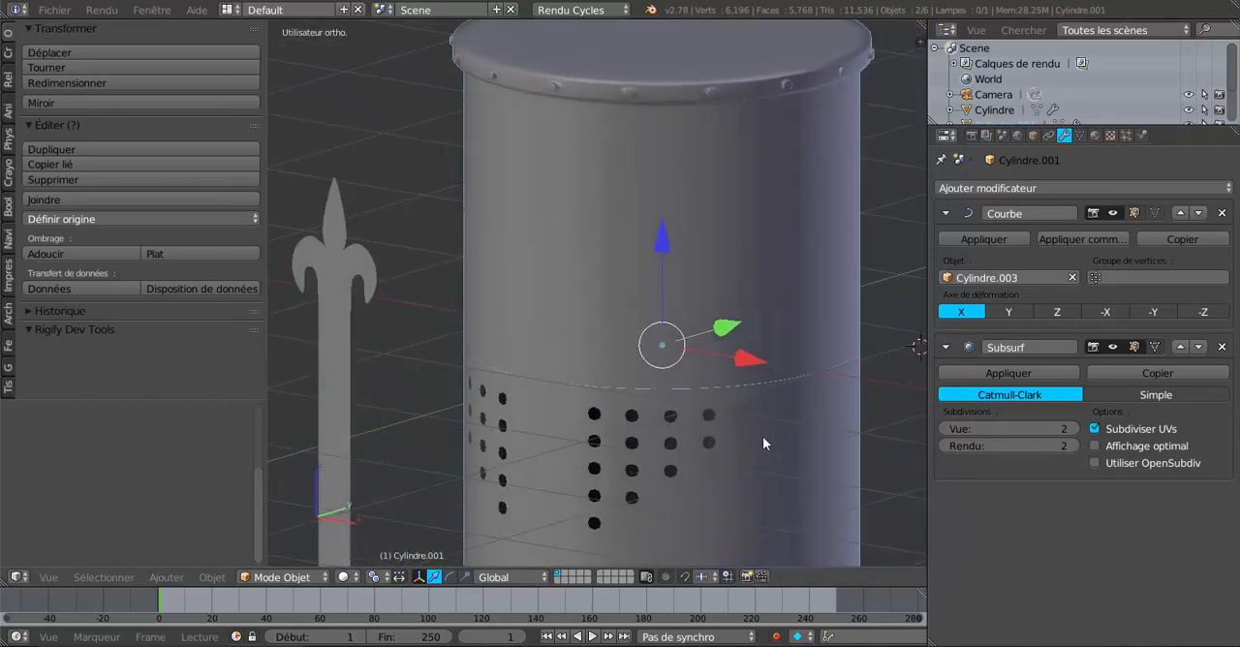
scroll(728, 426, "up", 1)
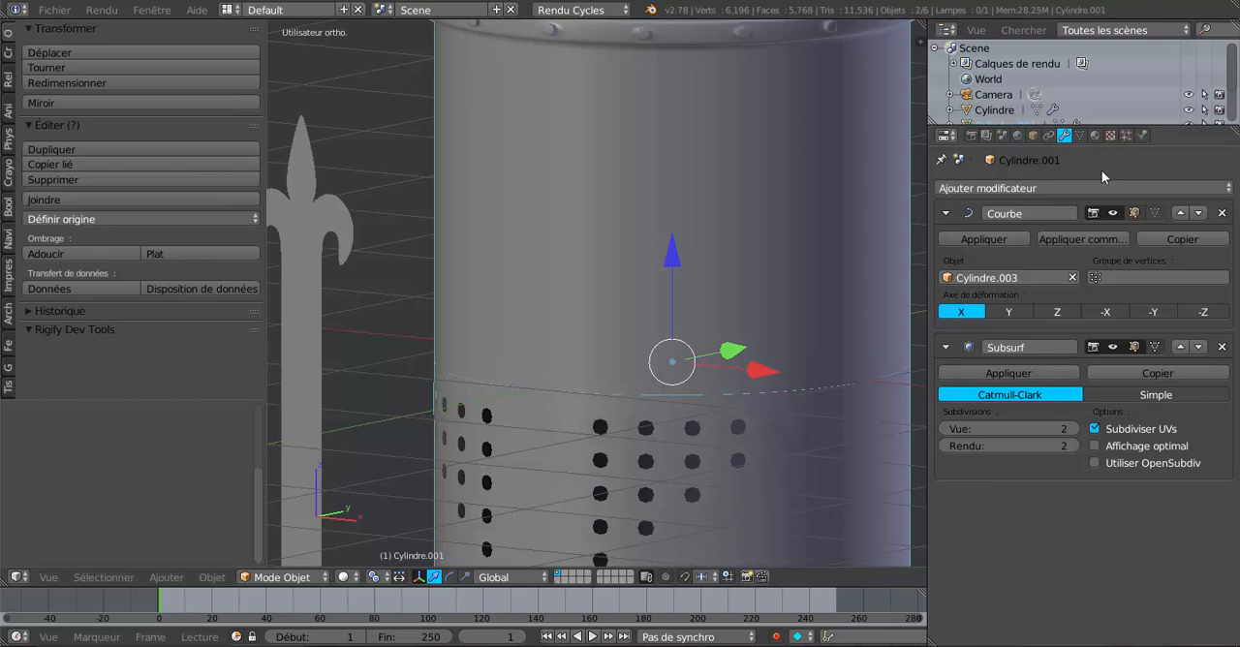
scroll(614, 396, "down", 3)
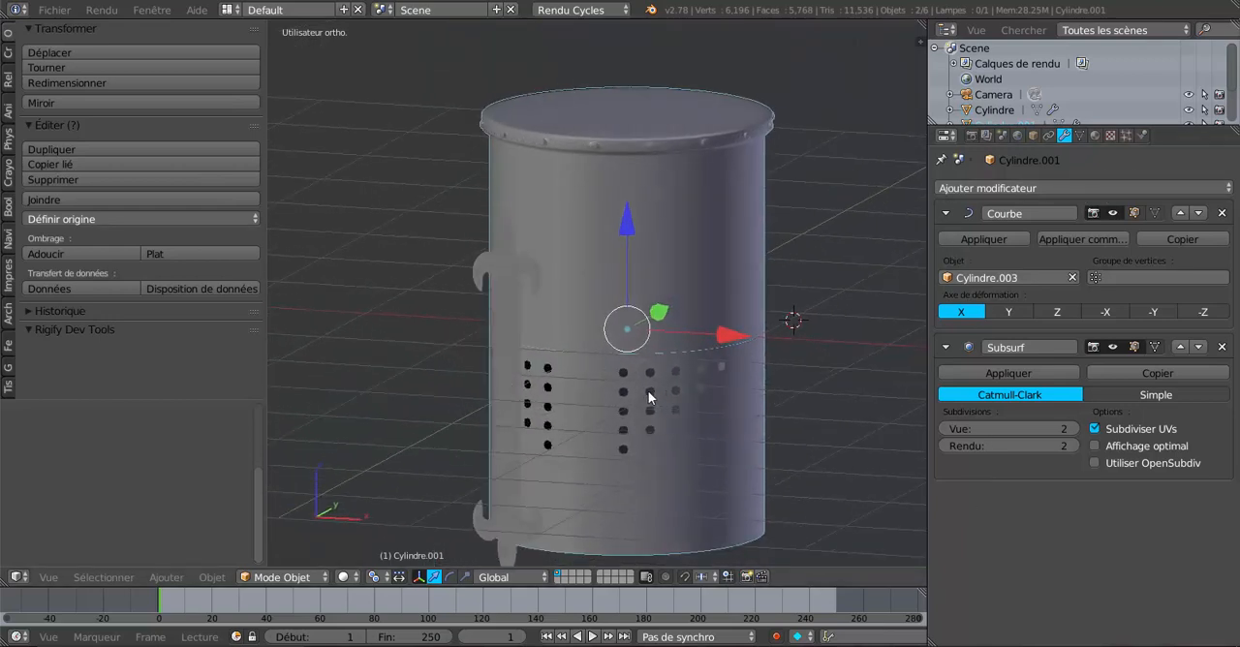
left_click(985, 239)
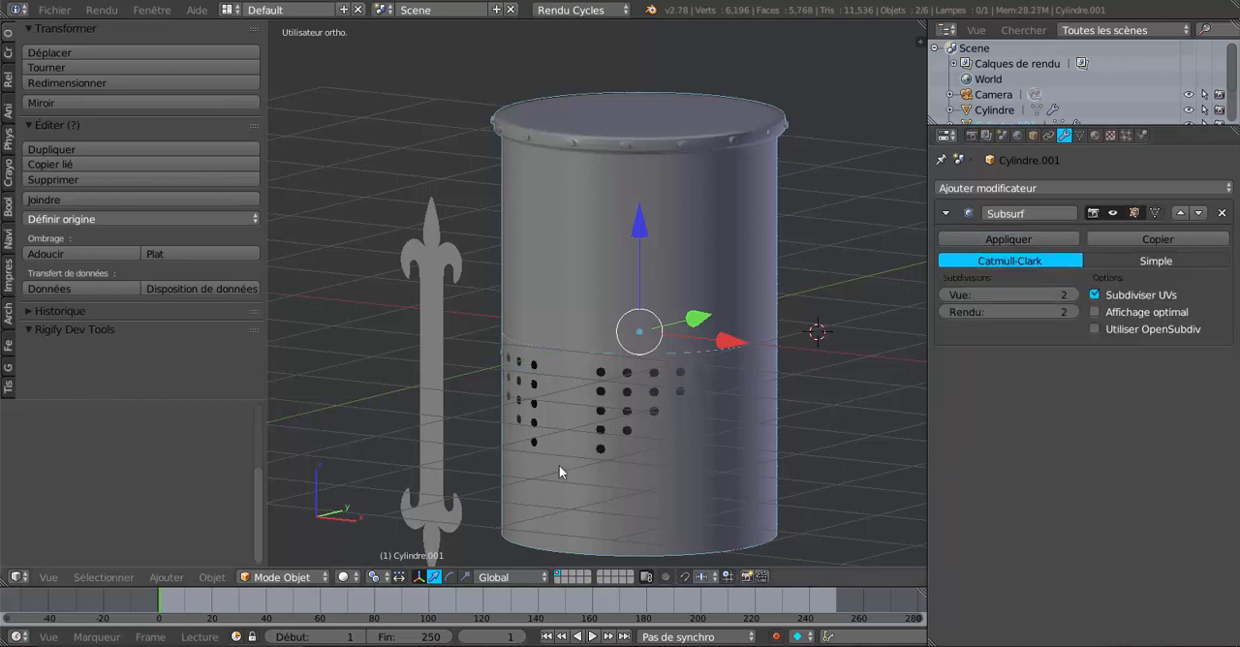
Step: Inspect the helmet body's mesh and compare the wall with the bent ornament strip in front view
scroll(557, 466, "up", 1)
middle_click_drag(624, 483, 620, 475)
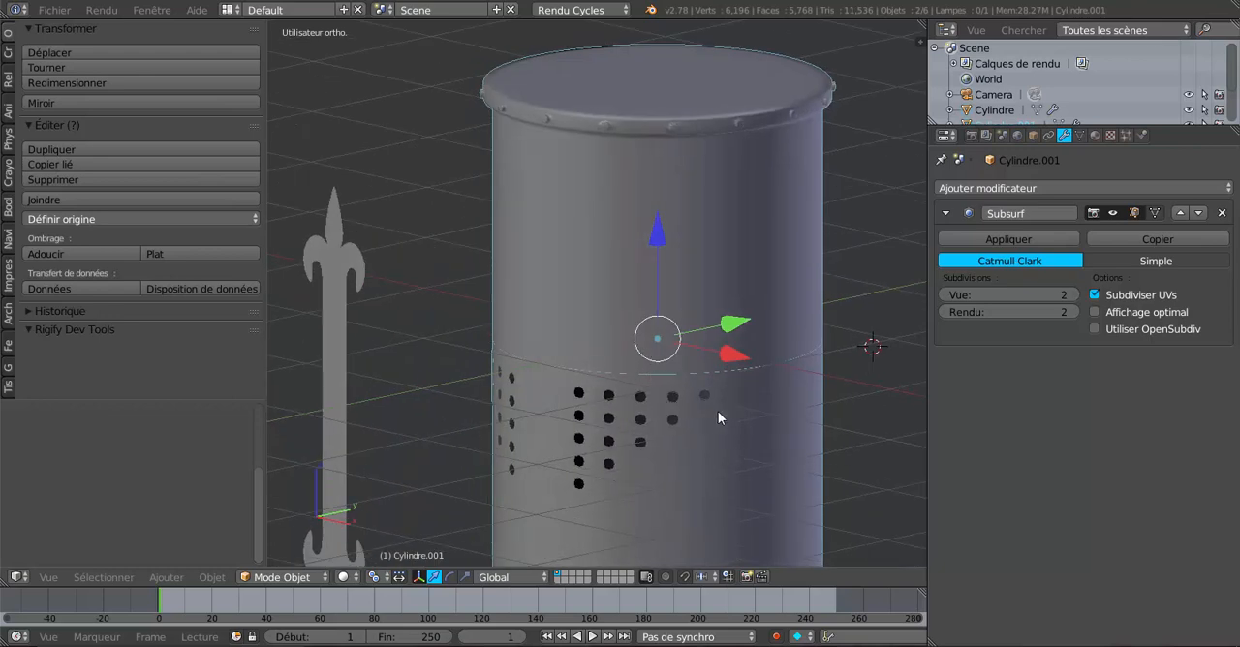
right_click(730, 447)
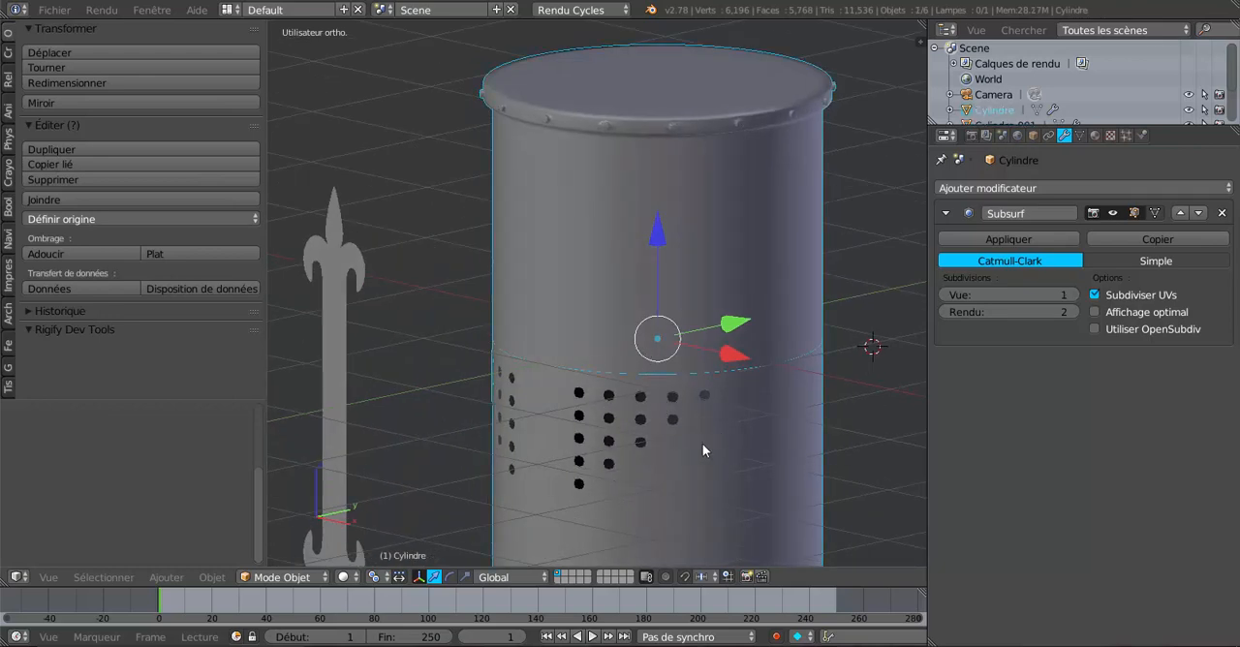
middle_click_drag(675, 446, 642, 434)
key("Tab")
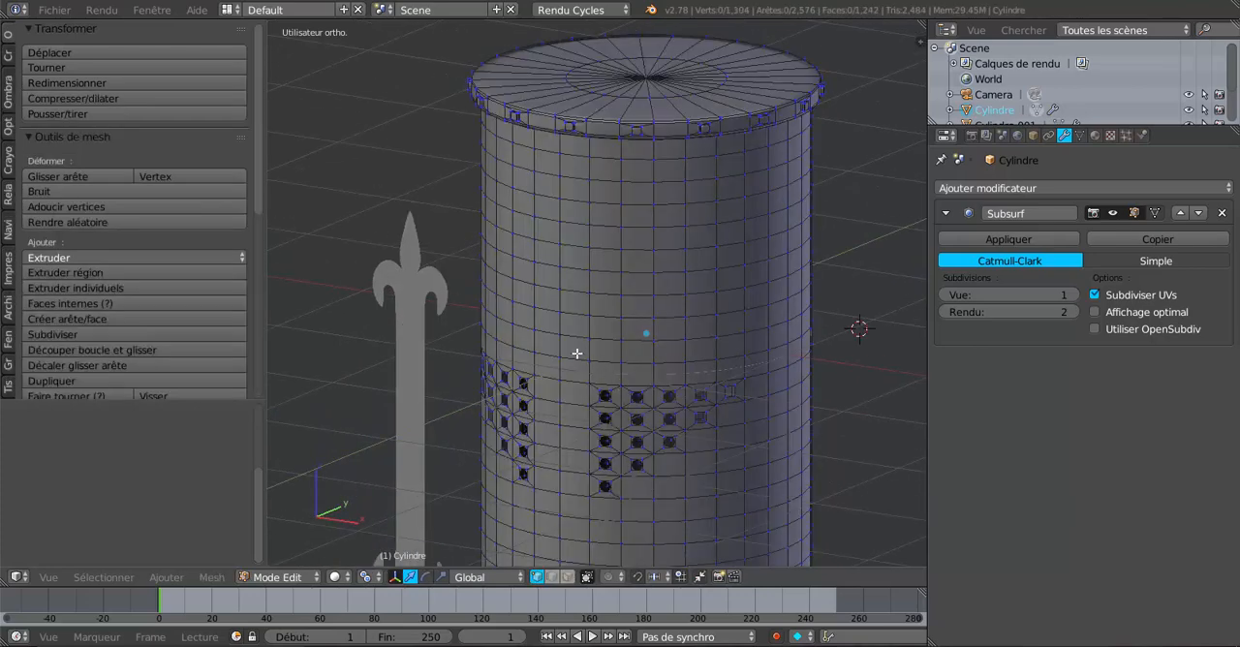
key("Tab")
key("KP_1")
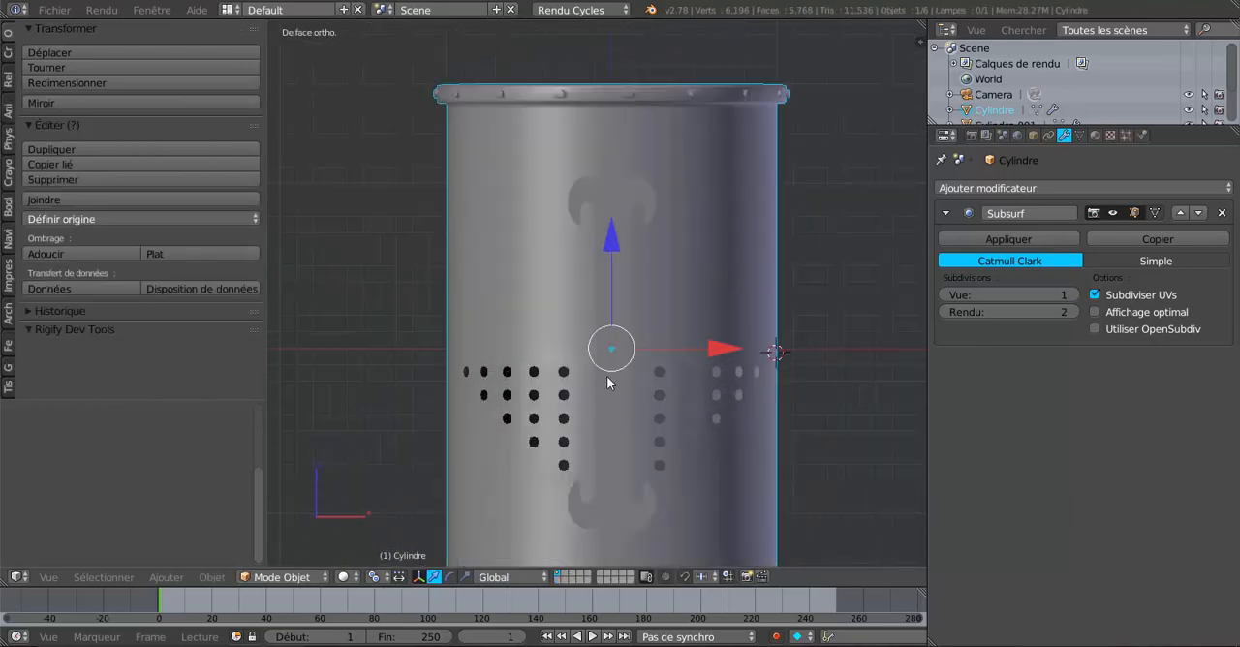
middle_click_drag(676, 304, 582, 314)
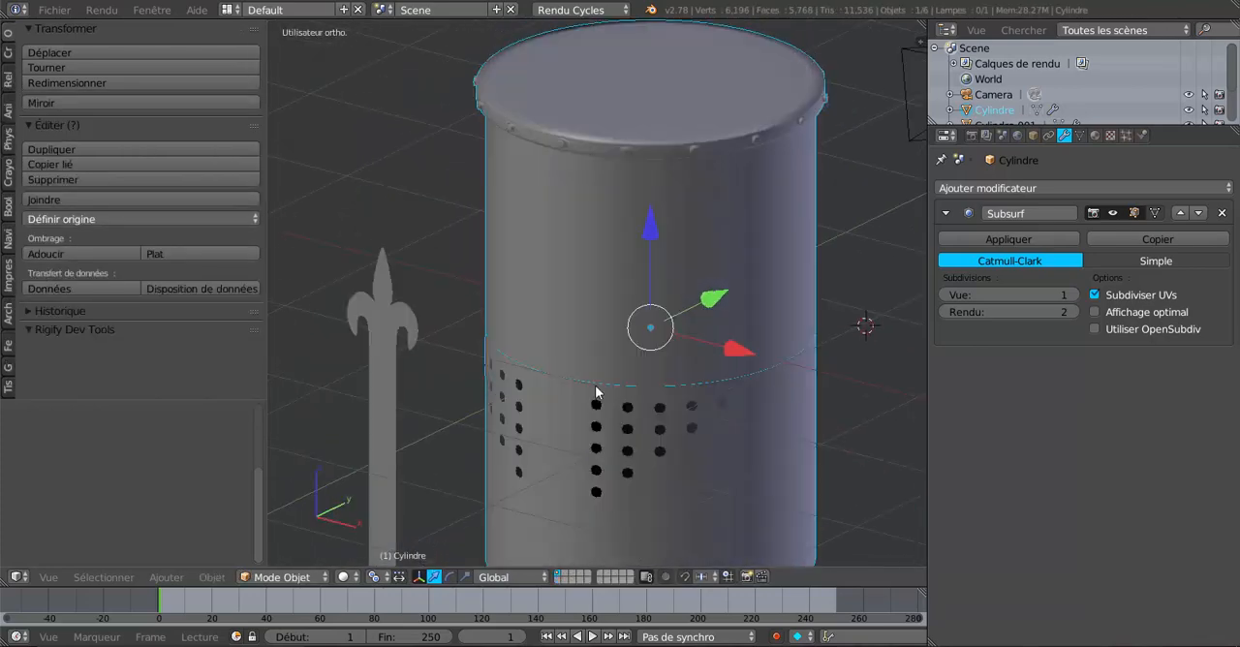
Step: Extrude the ornament strip's whole mesh and shift the extruded faces slightly inward along the Y axis to give it thickness
right_click(553, 301)
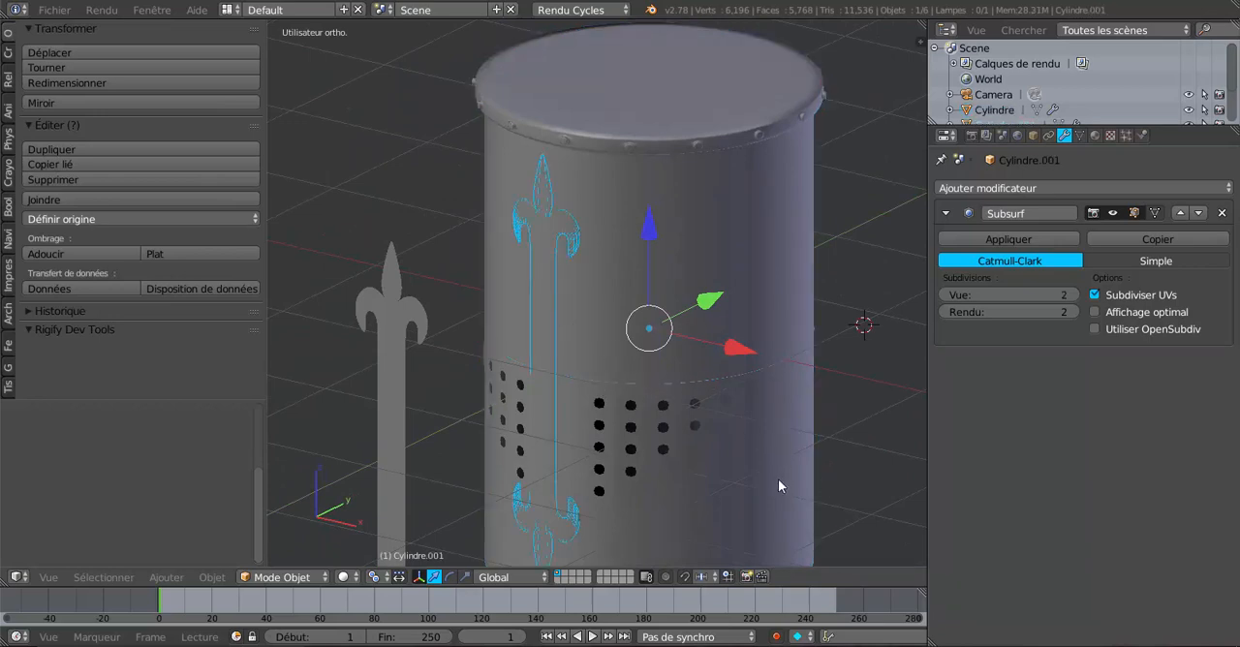
key("Tab")
scroll(779, 458, "up", 2)
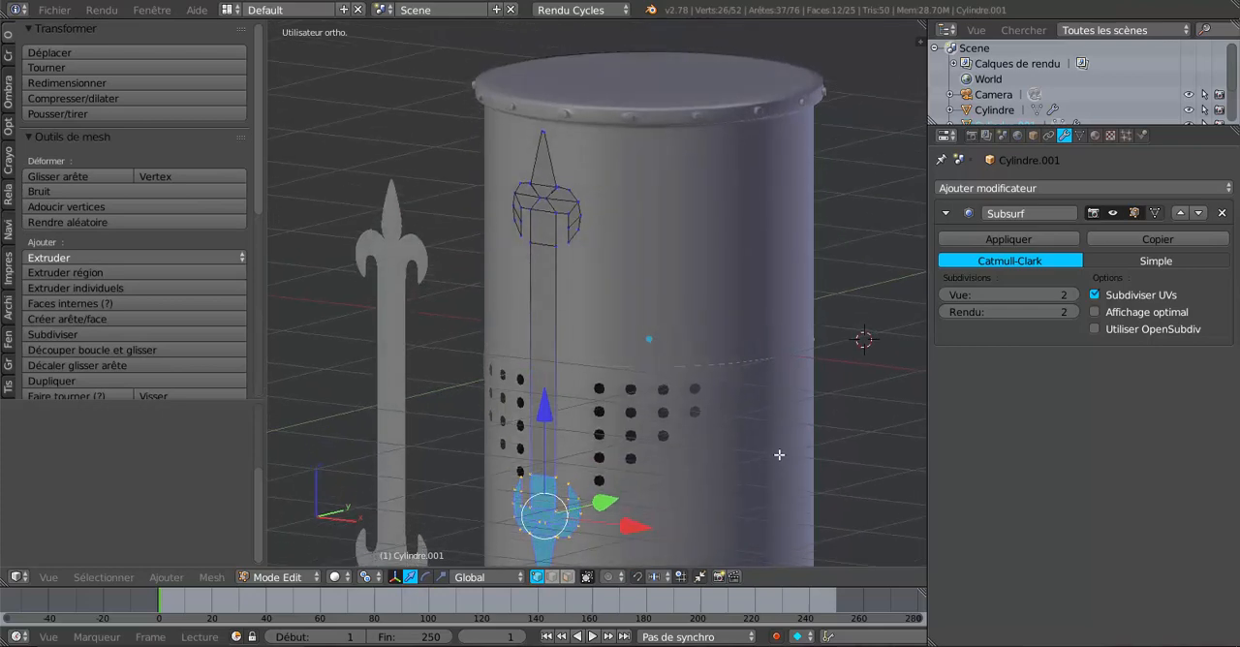
key("a")
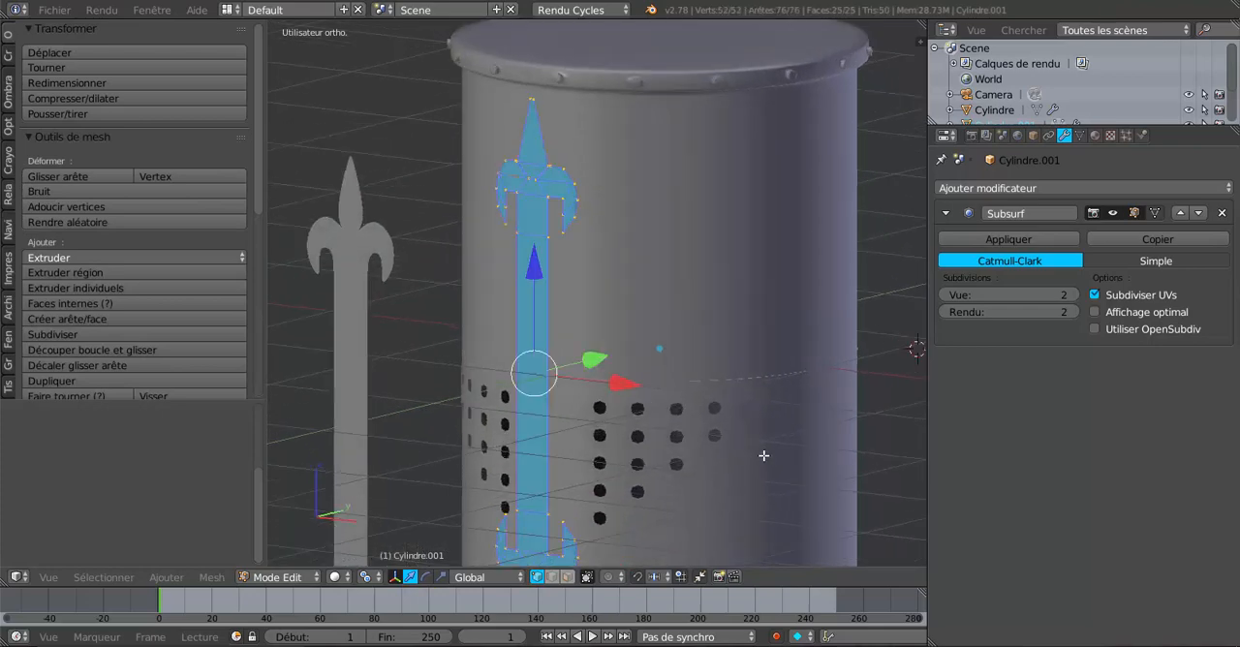
scroll(763, 452, "down", 3)
middle_click_drag(764, 451, 780, 417)
scroll(669, 476, "up", 2)
scroll(777, 414, "up", 2)
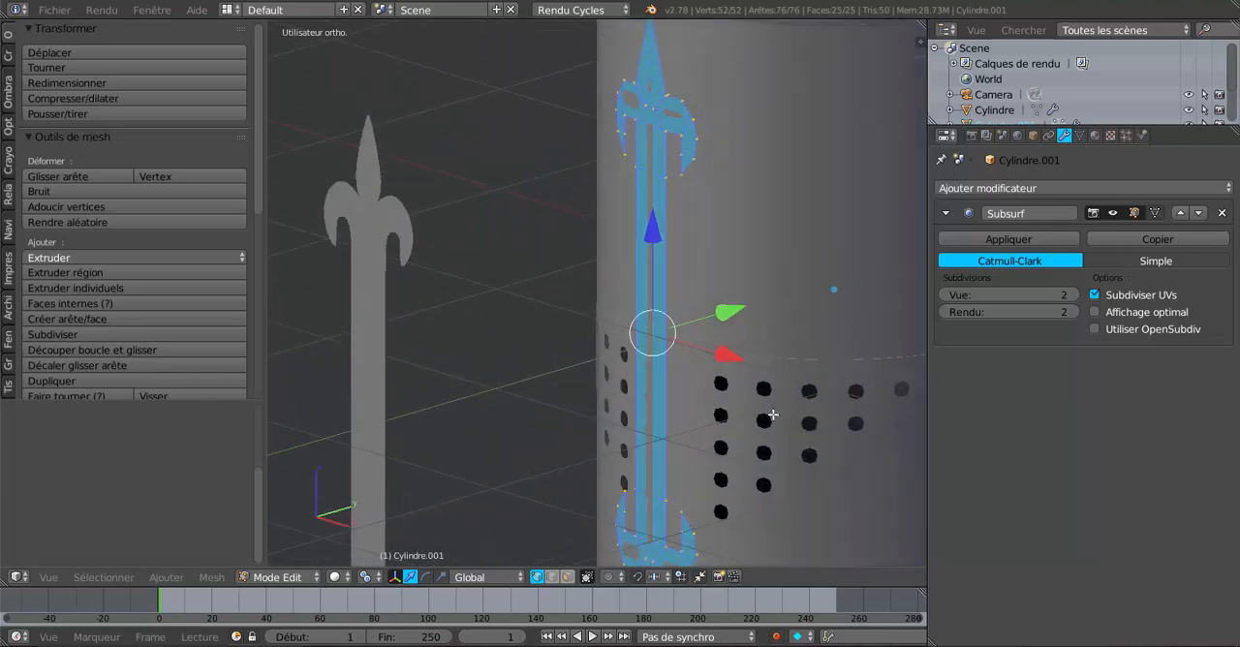
middle_click_drag(792, 332, 783, 341)
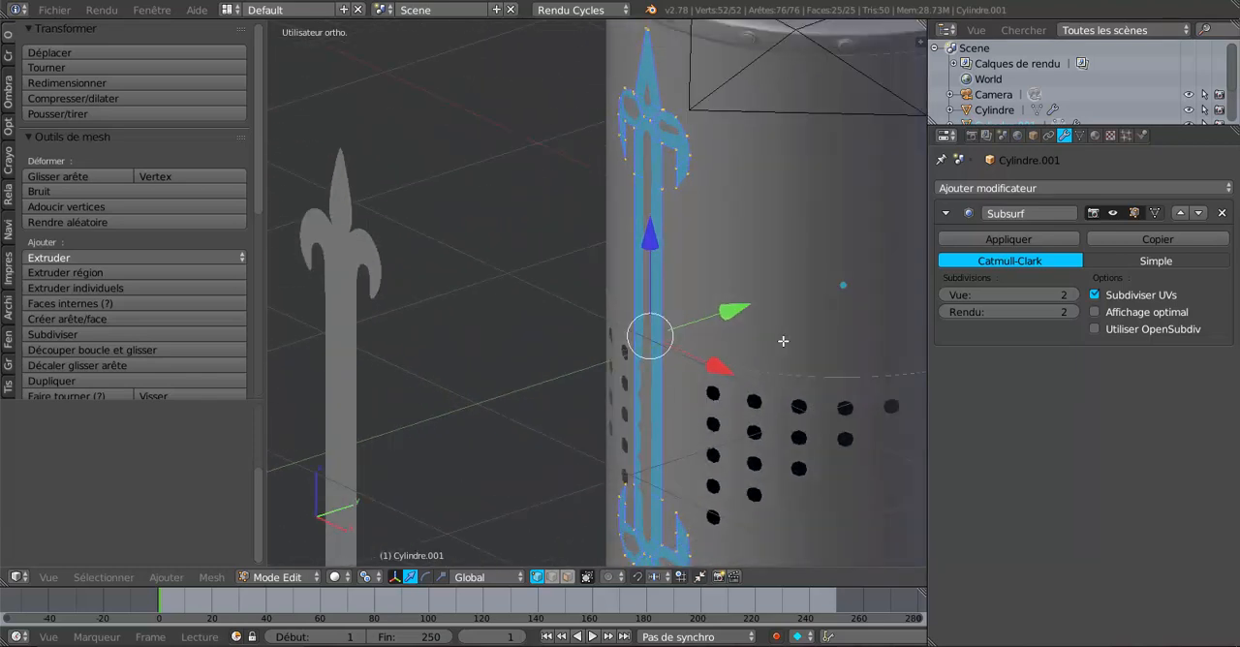
key("e")
key("Escape")
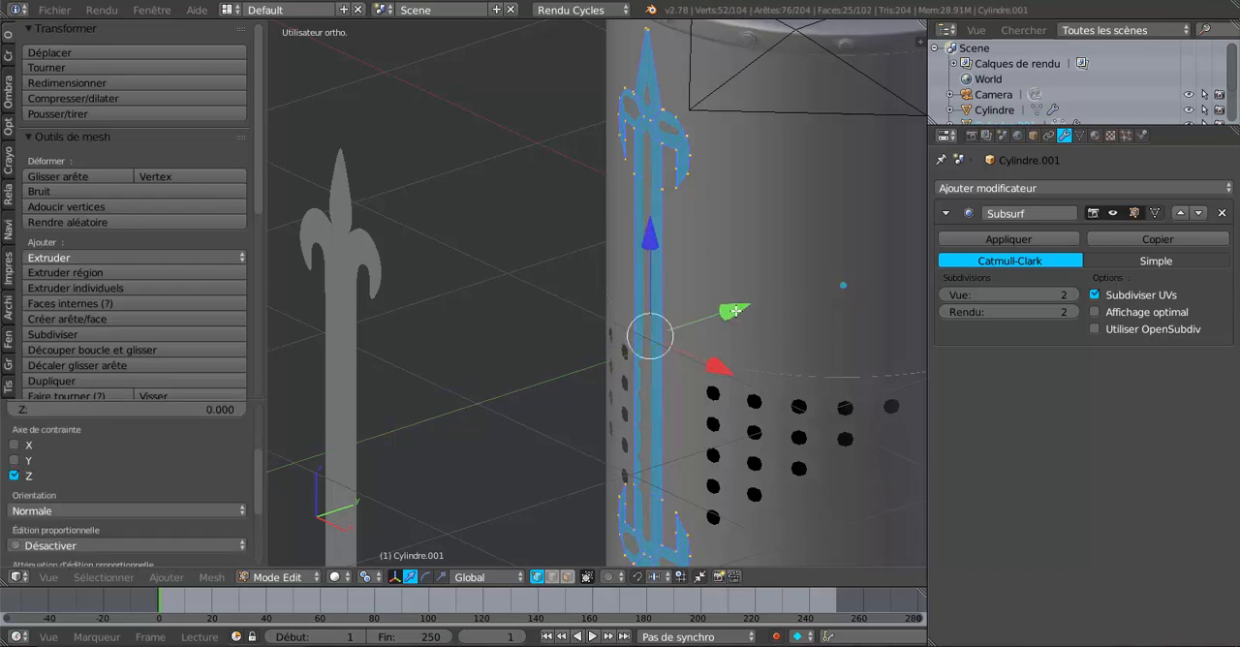
left_click_drag(735, 311, 743, 305)
Step: Examine the strip's thickness against the helmet wall in wireframe and solid display, and return to Object Mode
key("z")
scroll(742, 306, "up", 1)
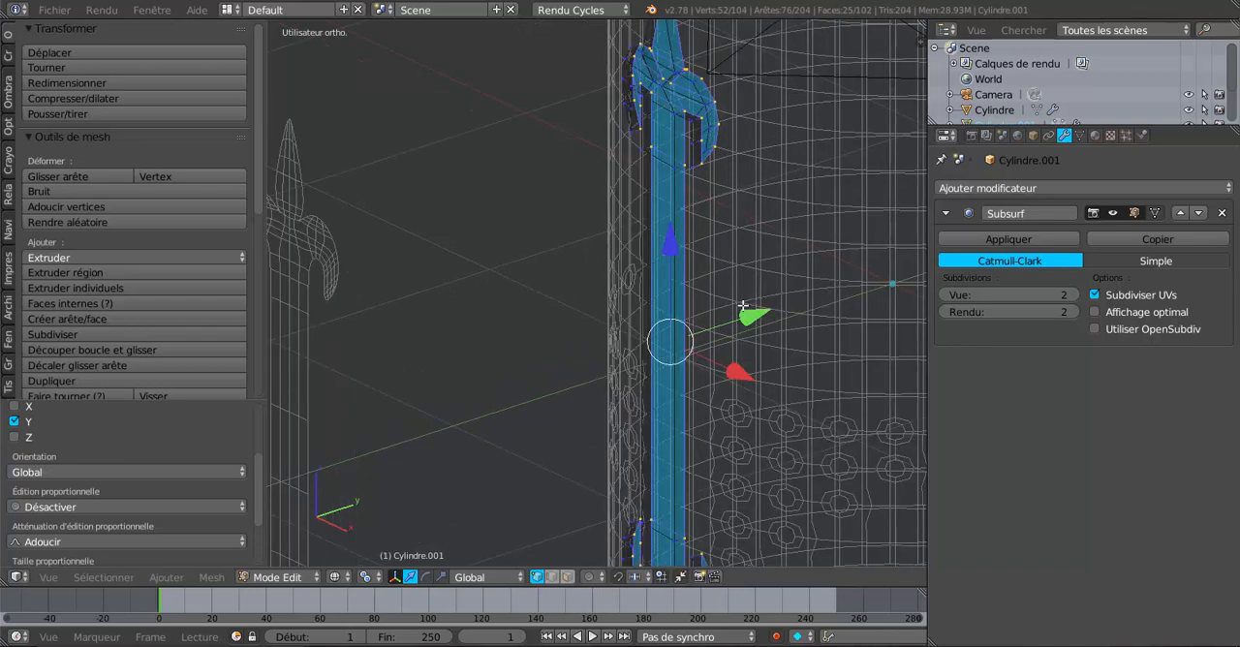
scroll(742, 305, "down", 1)
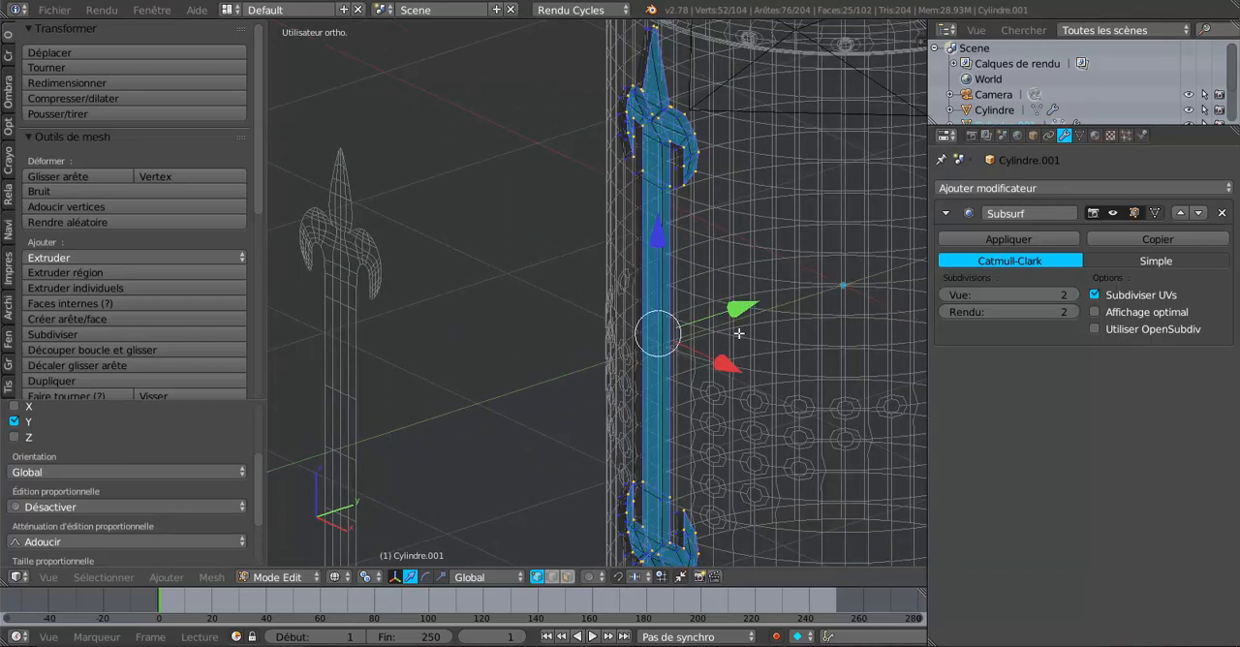
scroll(740, 333, "up", 1)
key("z")
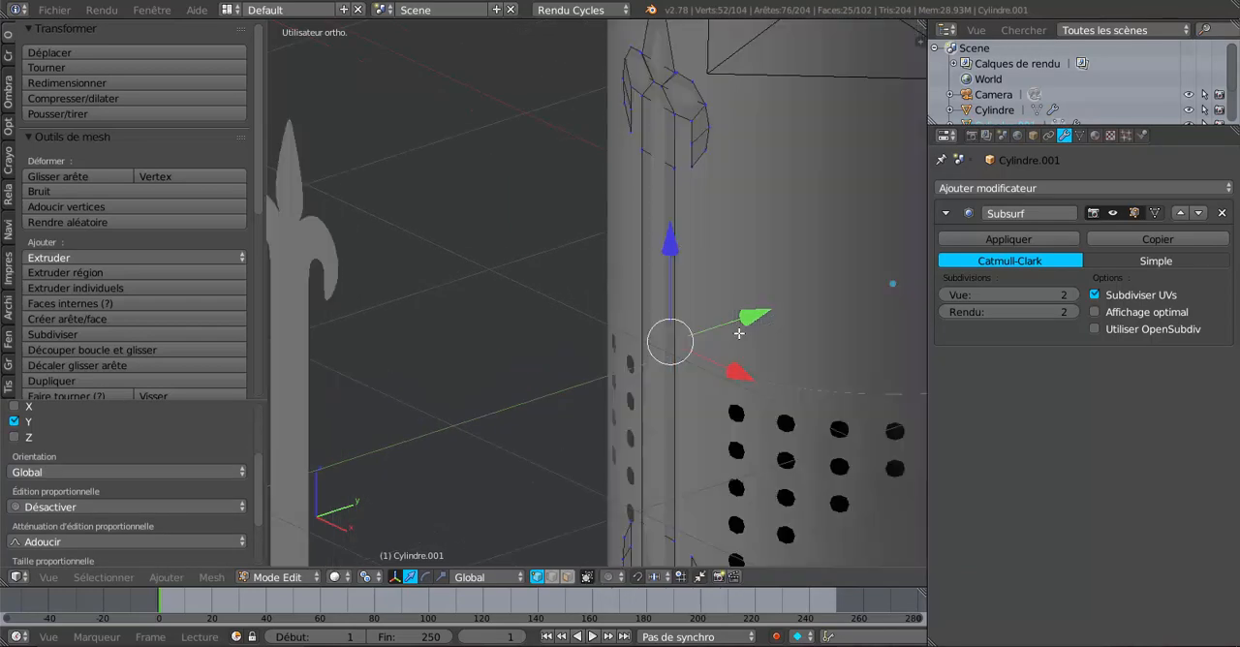
key("z")
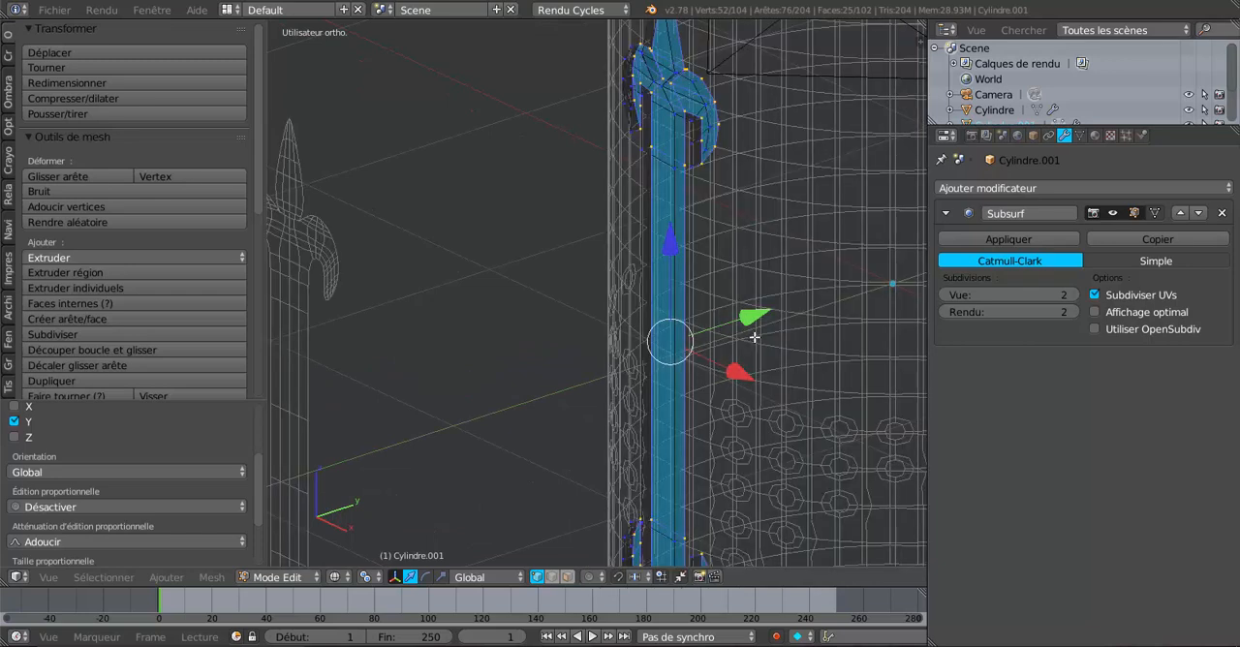
key("z")
key("Tab")
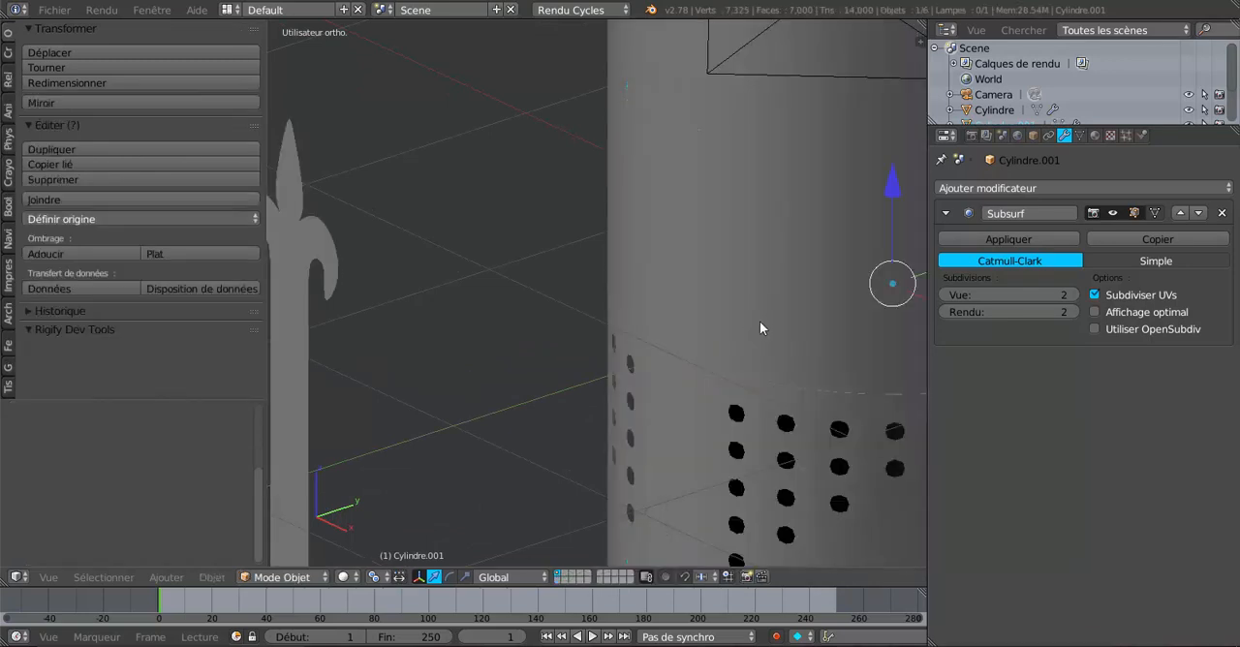
Step: Move the ornament strip outward along the global Y axis so its front stands out from the helmet wall
scroll(761, 321, "down", 3)
key("g")
key("y")
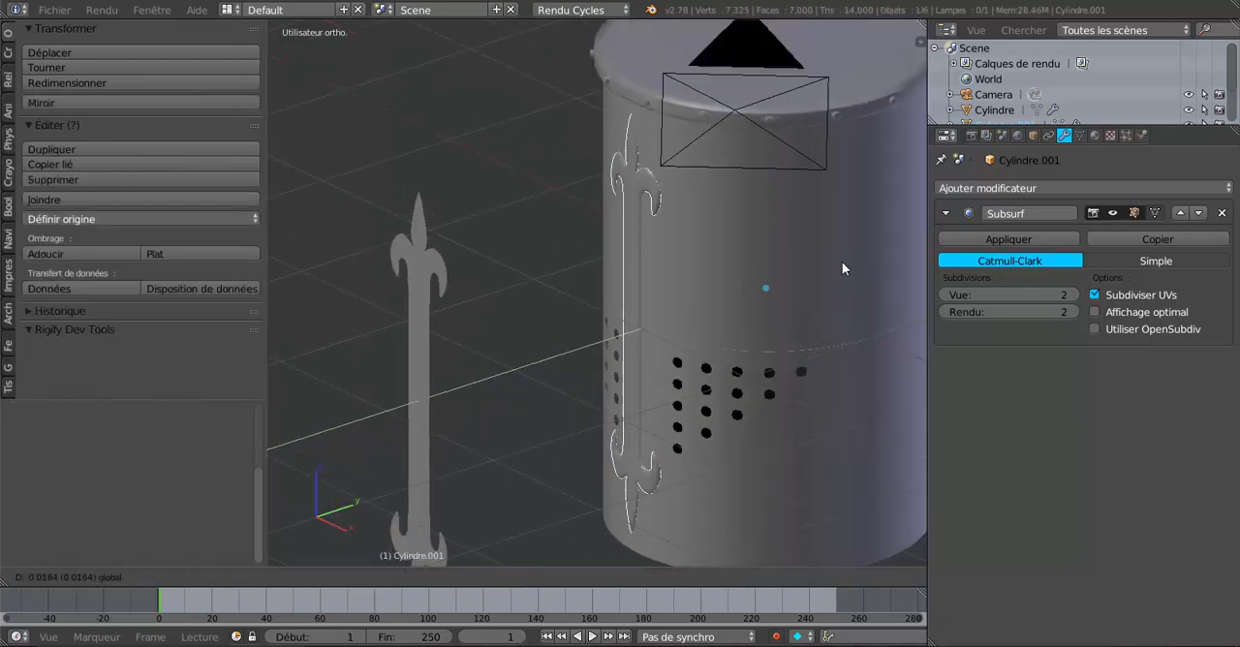
left_click(841, 262)
scroll(750, 274, "up", 2)
middle_click_drag(750, 274, 710, 391, "shift")
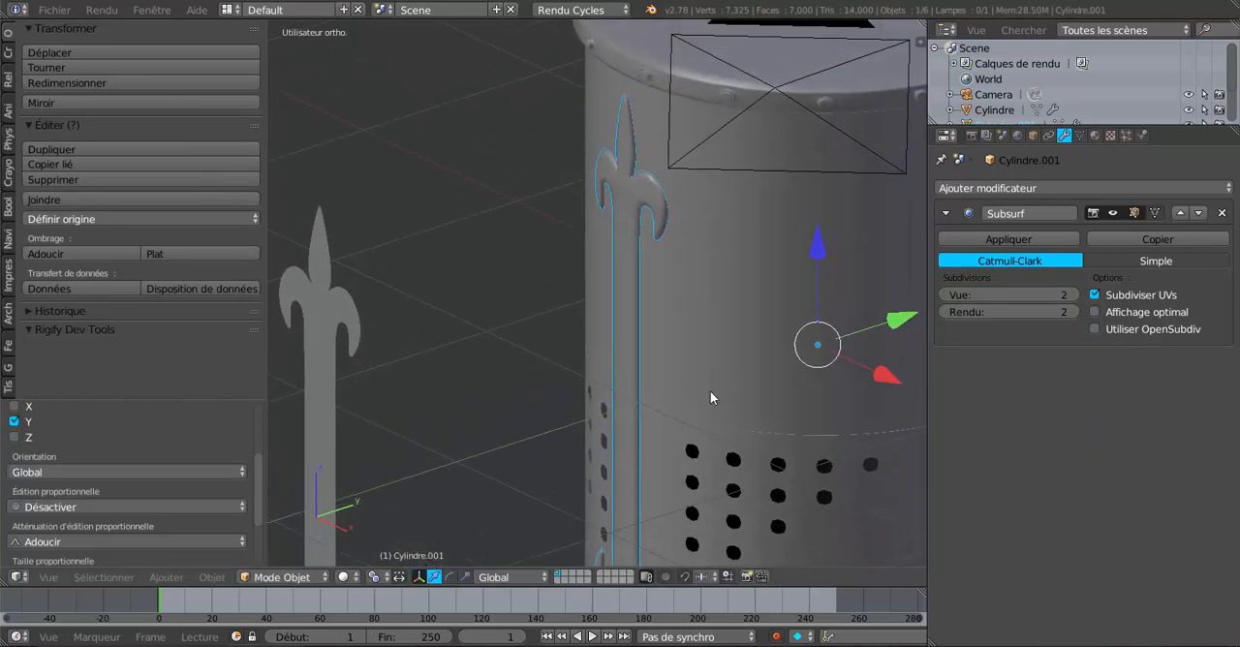
scroll(708, 385, "up", 3)
scroll(712, 369, "down", 4)
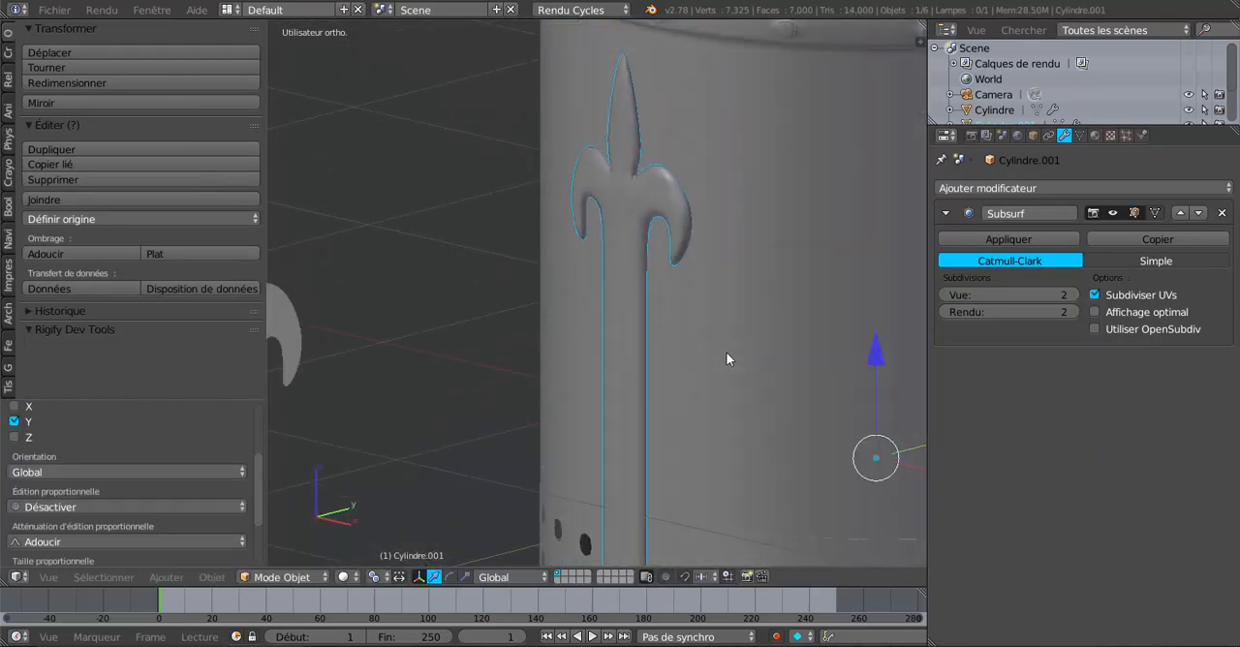
Step: Shift the strip's extruded back faces slightly toward its front along the Y axis to thin the ornament
middle_click_drag(721, 376, 625, 389)
key("KP_Decimal")
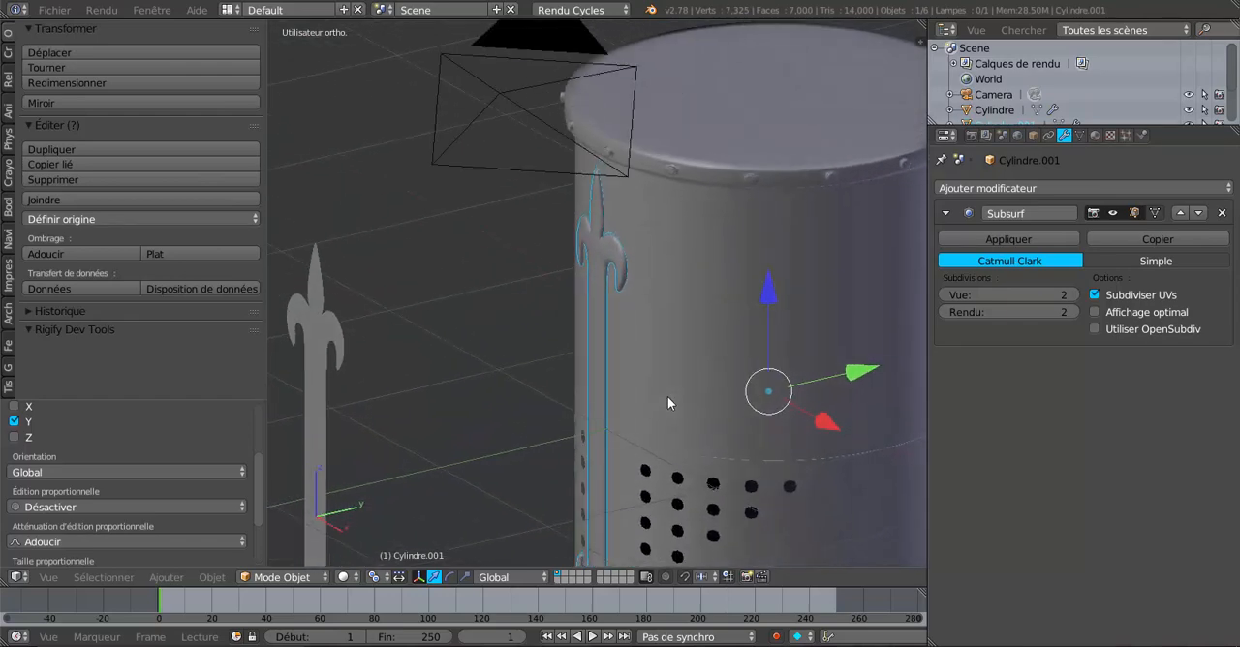
key("Tab")
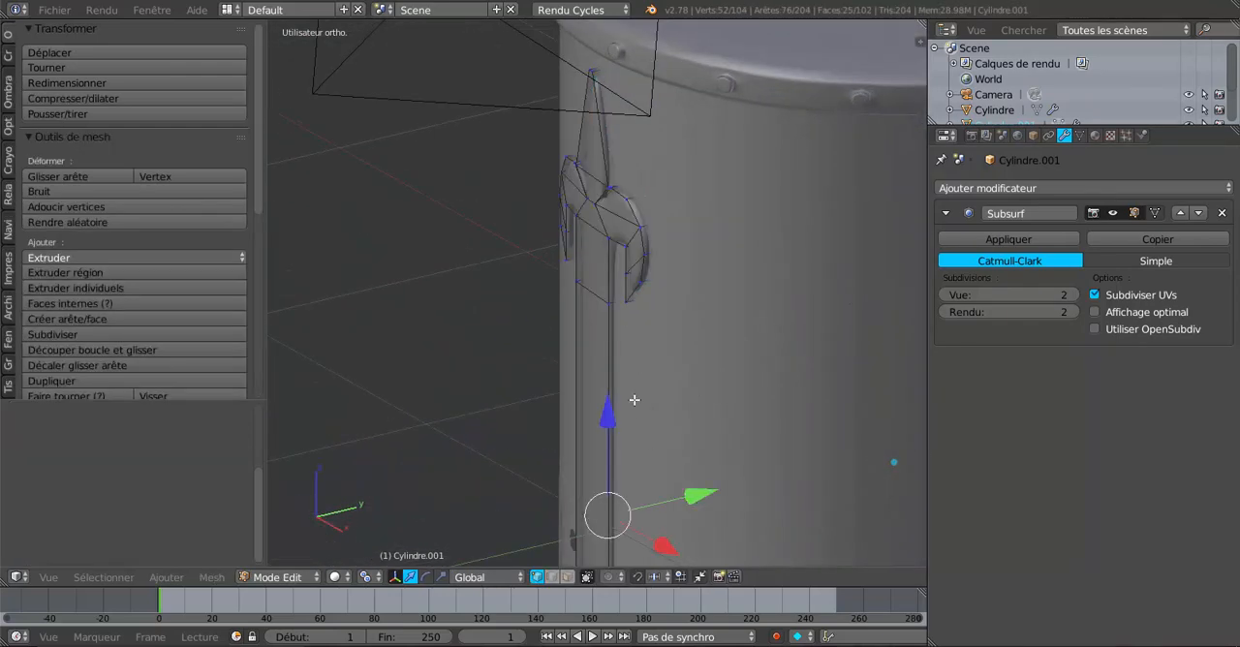
left_click_drag(692, 498, 693, 499)
key("Tab")
key("Tab")
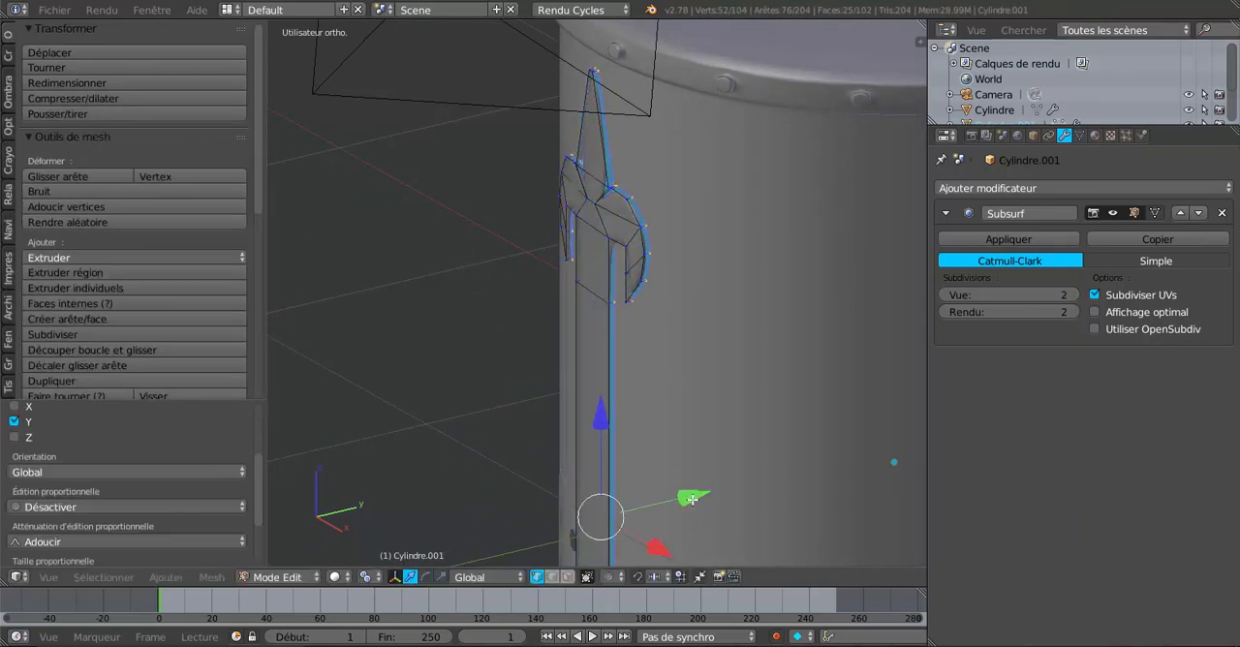
key("Tab")
scroll(691, 499, "down", 5)
middle_click_drag(762, 347, 708, 405)
scroll(706, 388, "up", 2)
scroll(708, 388, "down", 2)
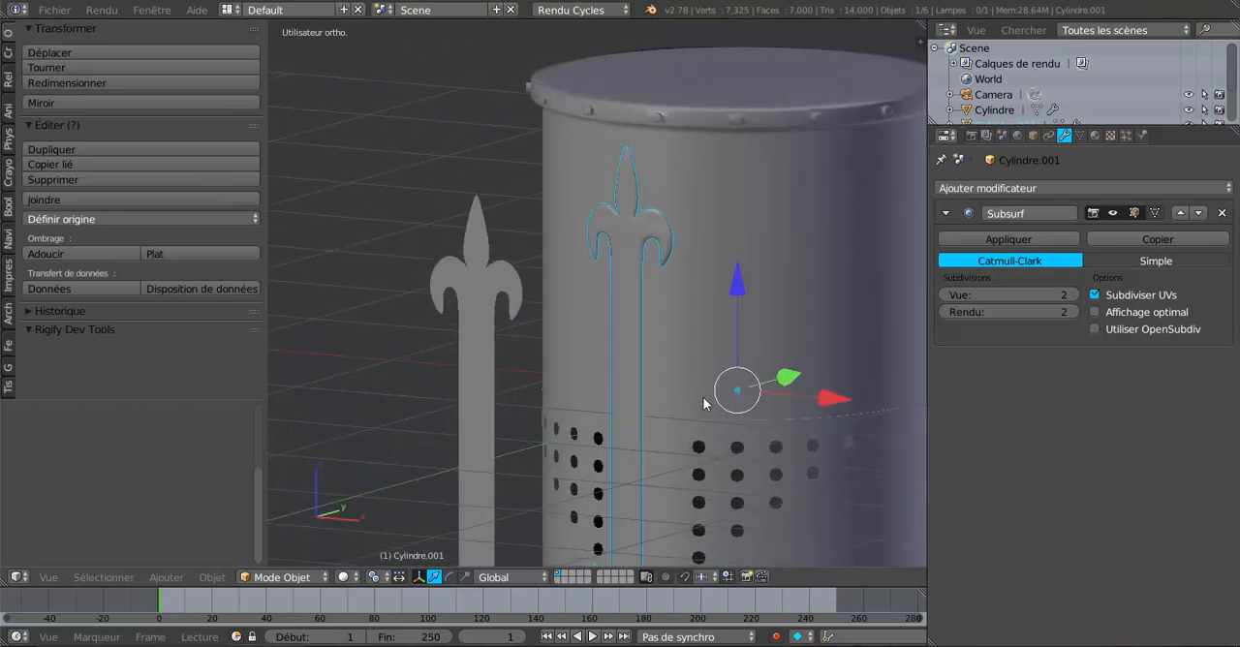
Step: Try a centred loop cut through the side petal of the strip's upper fleur-de-lis and check the smoothed shape in Object Mode
scroll(706, 401, "up", 4)
key("Tab")
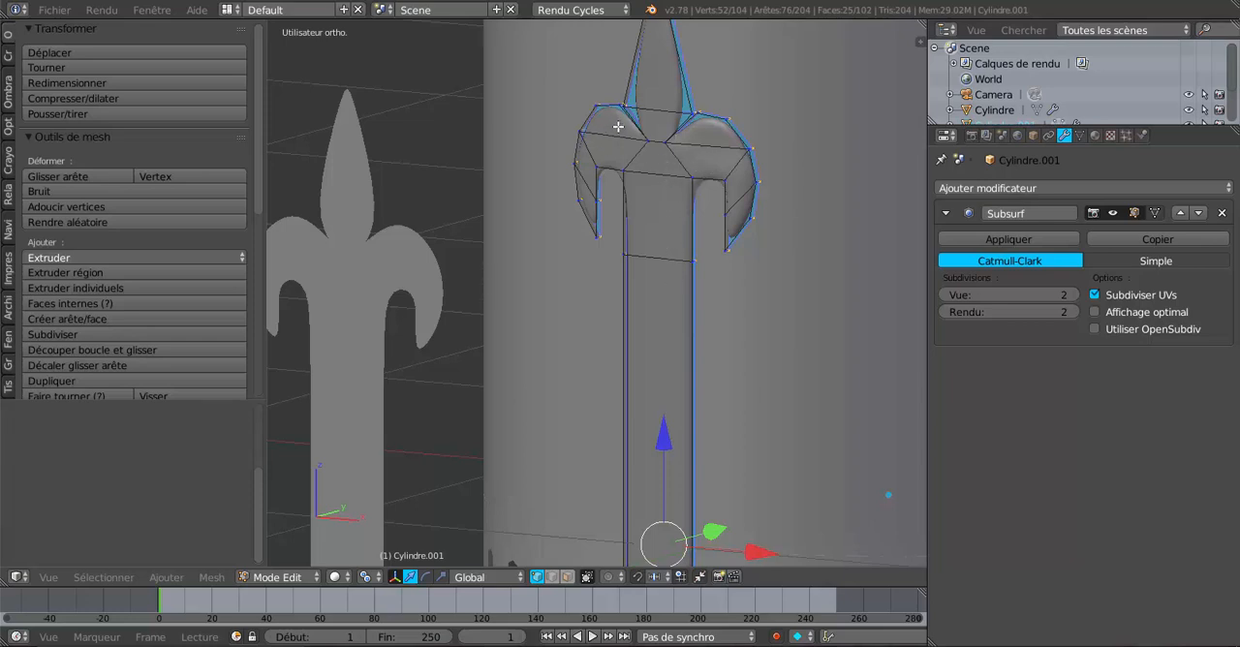
scroll(658, 144, "up", 3)
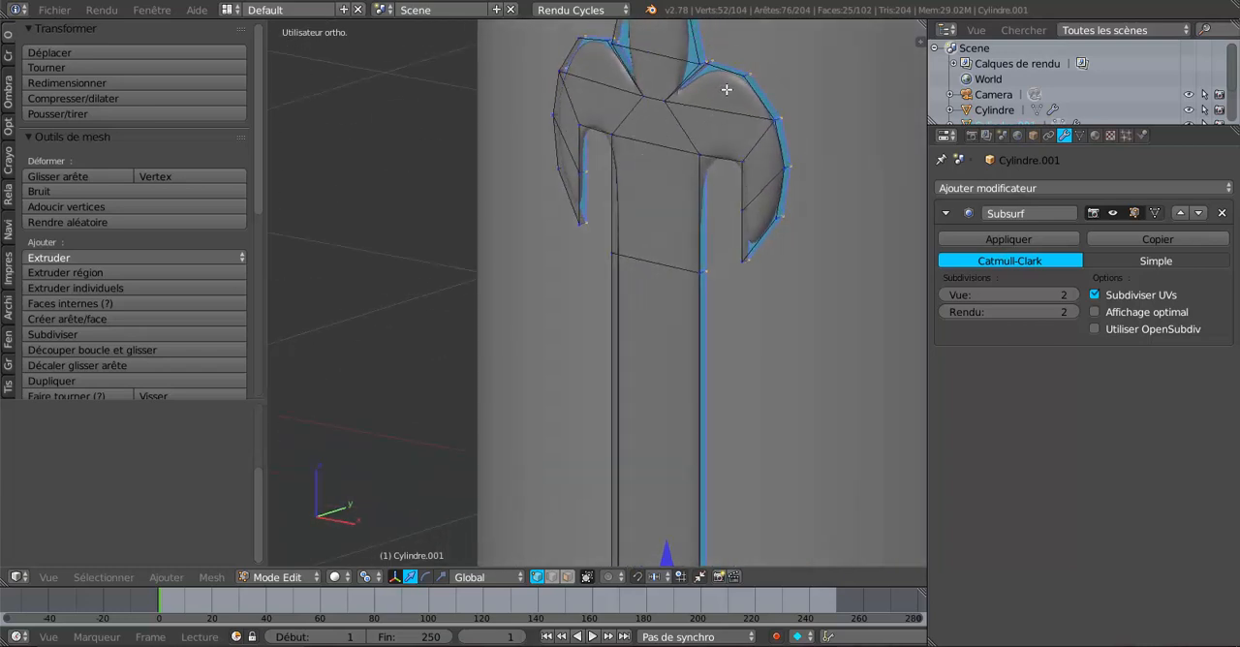
key("ctrl+r")
left_click(721, 112)
right_click(722, 112)
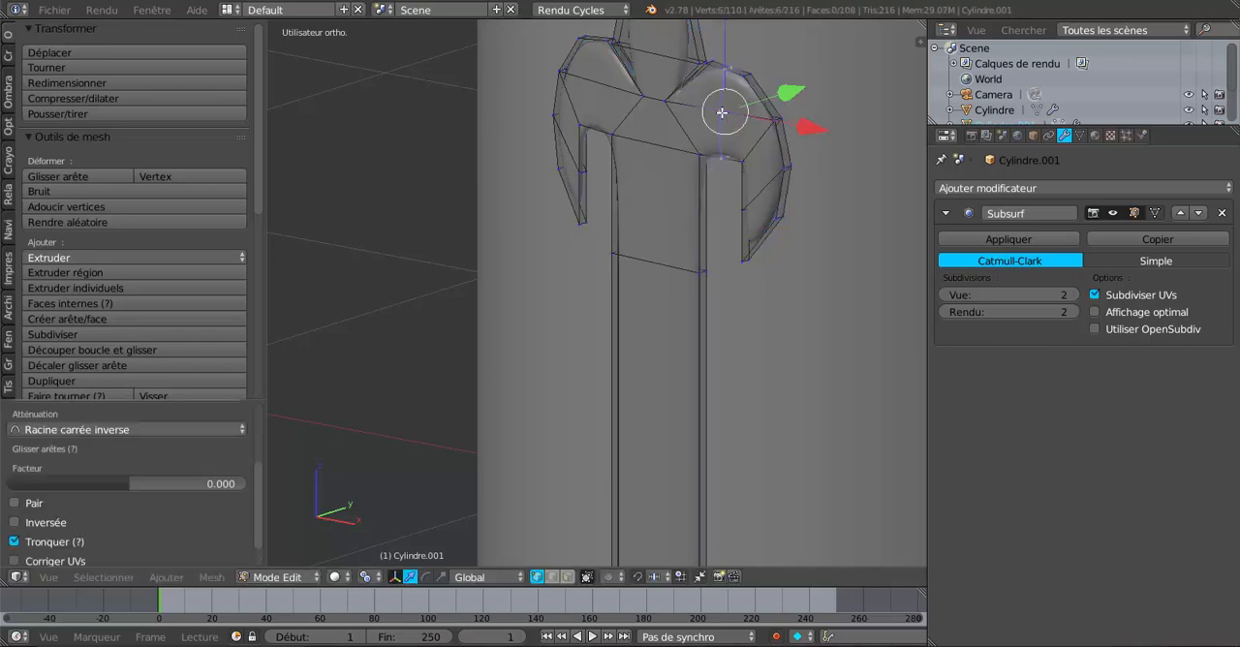
middle_click_drag(749, 172, 701, 181)
key("Tab")
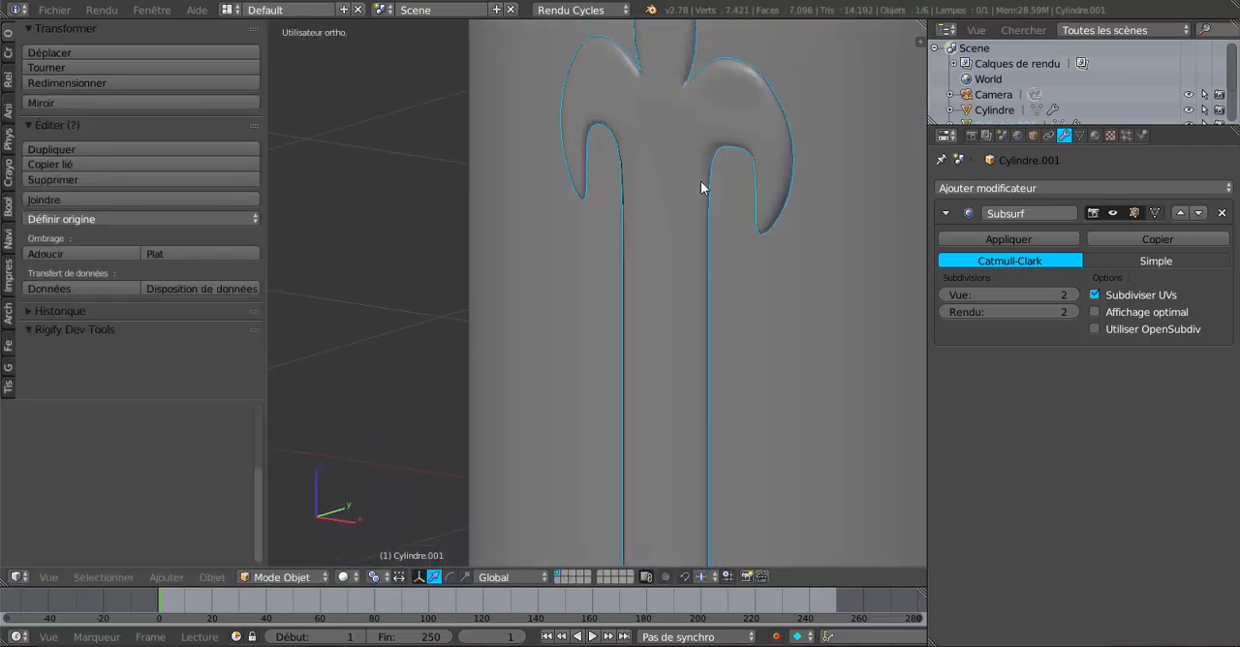
key("Tab")
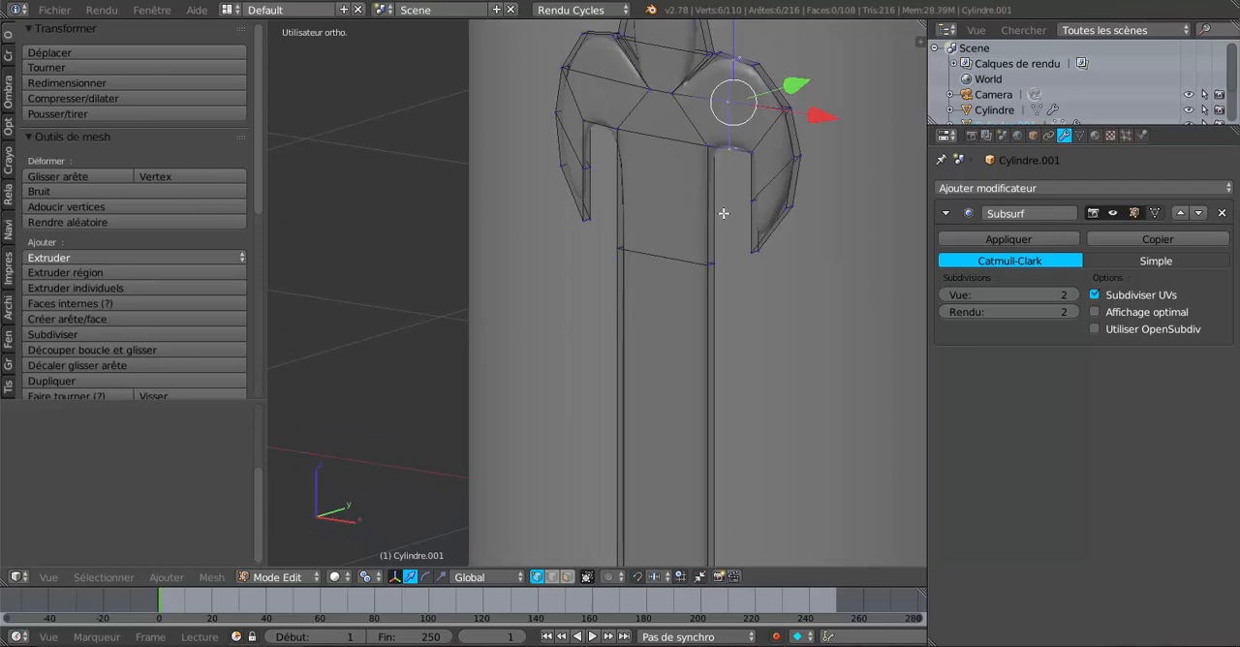
key("Tab")
Step: Examine how the whole ornament strip sits on the helmet wall from several angles, comparing its smoothed shape with its edit cage
scroll(722, 213, "down", 3)
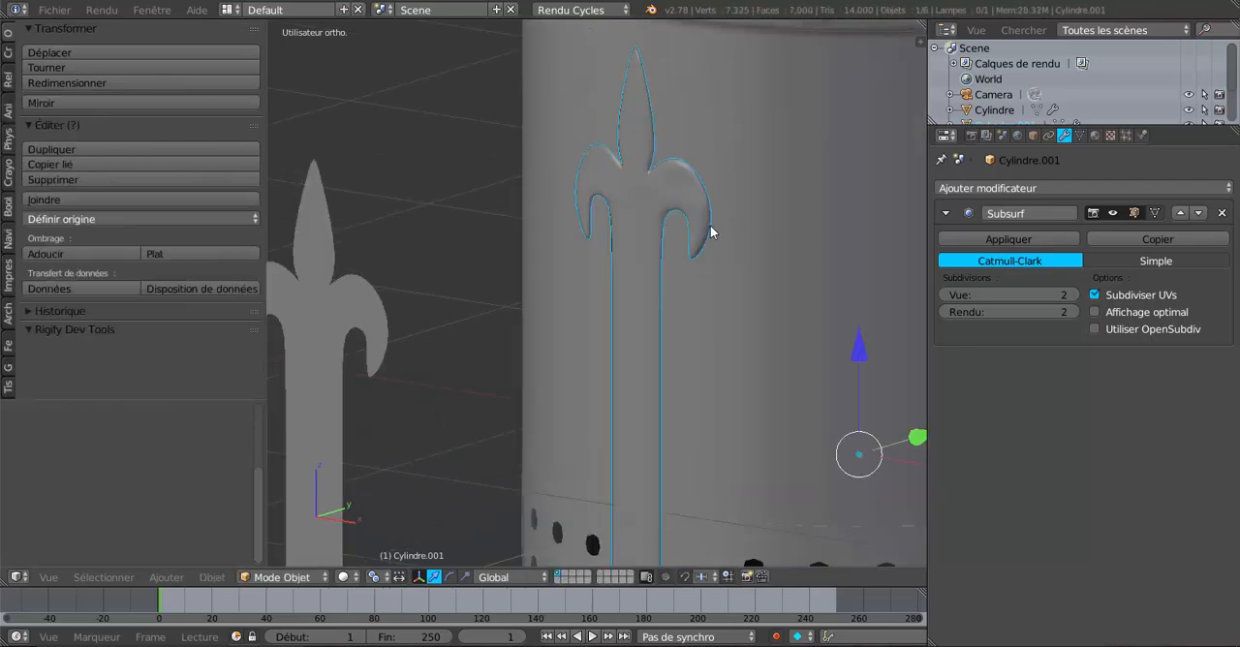
scroll(739, 232, "down", 3)
middle_click_drag(740, 232, 620, 318)
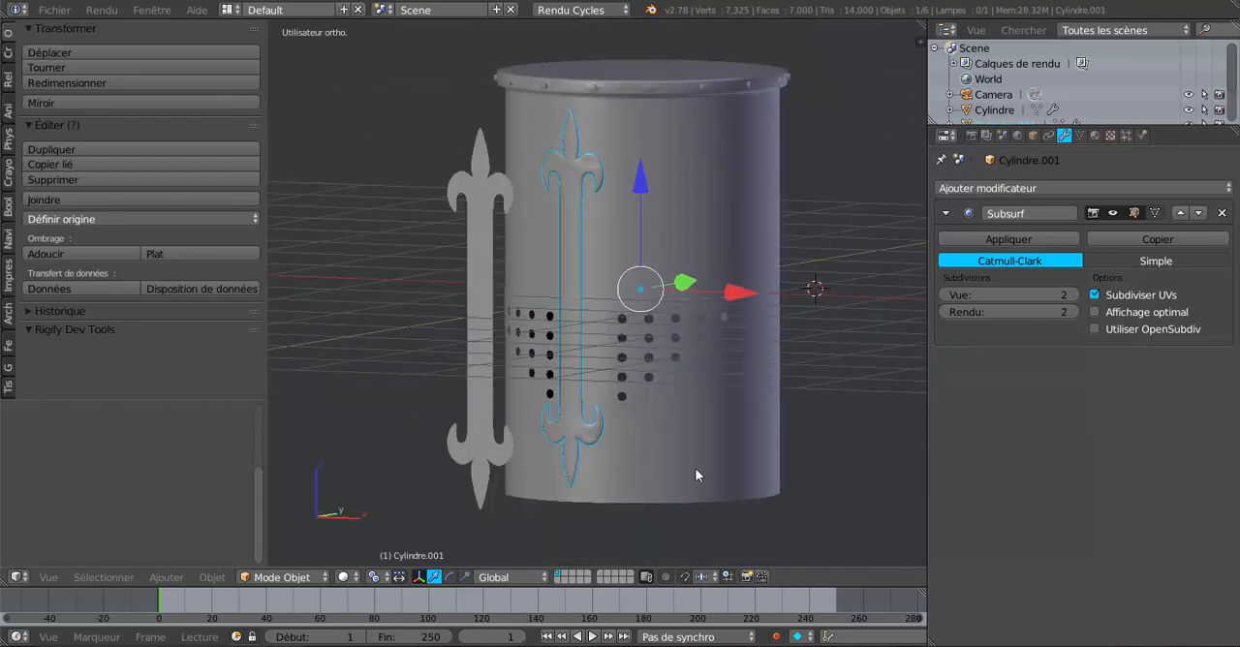
mouse_move(642, 369)
middle_mouse_down()
mouse_move(632, 352)
mouse_move(708, 331)
mouse_move(659, 358)
middle_mouse_up()
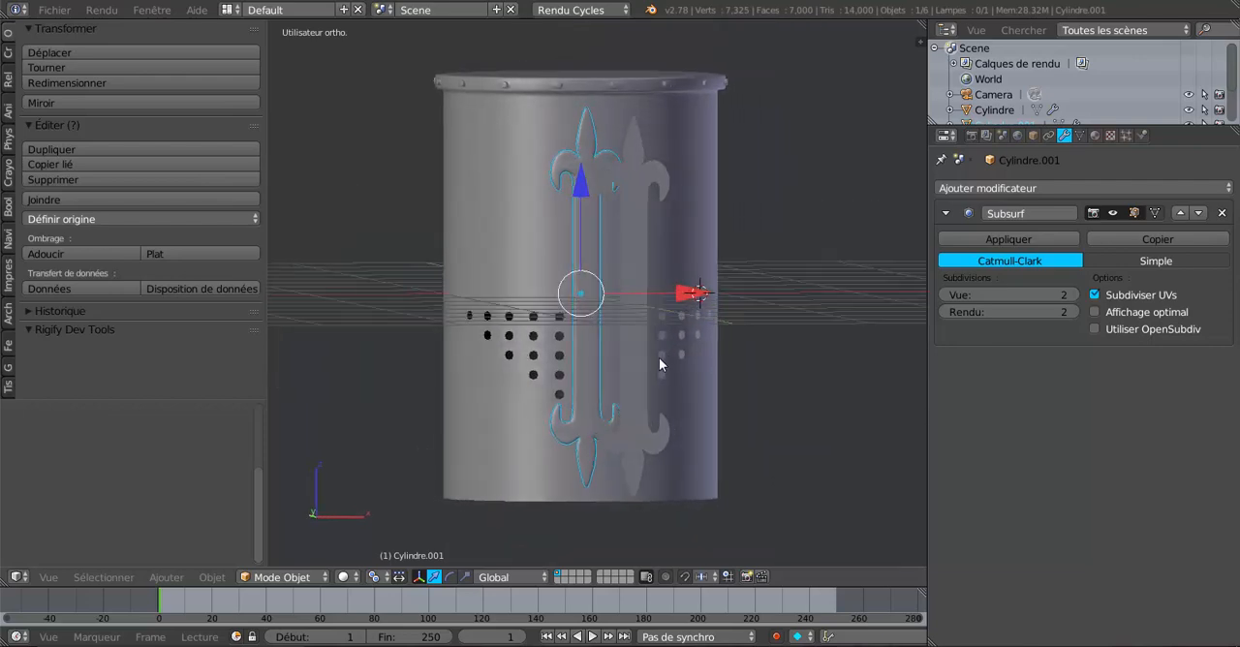
middle_click_drag(874, 427, 802, 451)
scroll(807, 444, "up", 3)
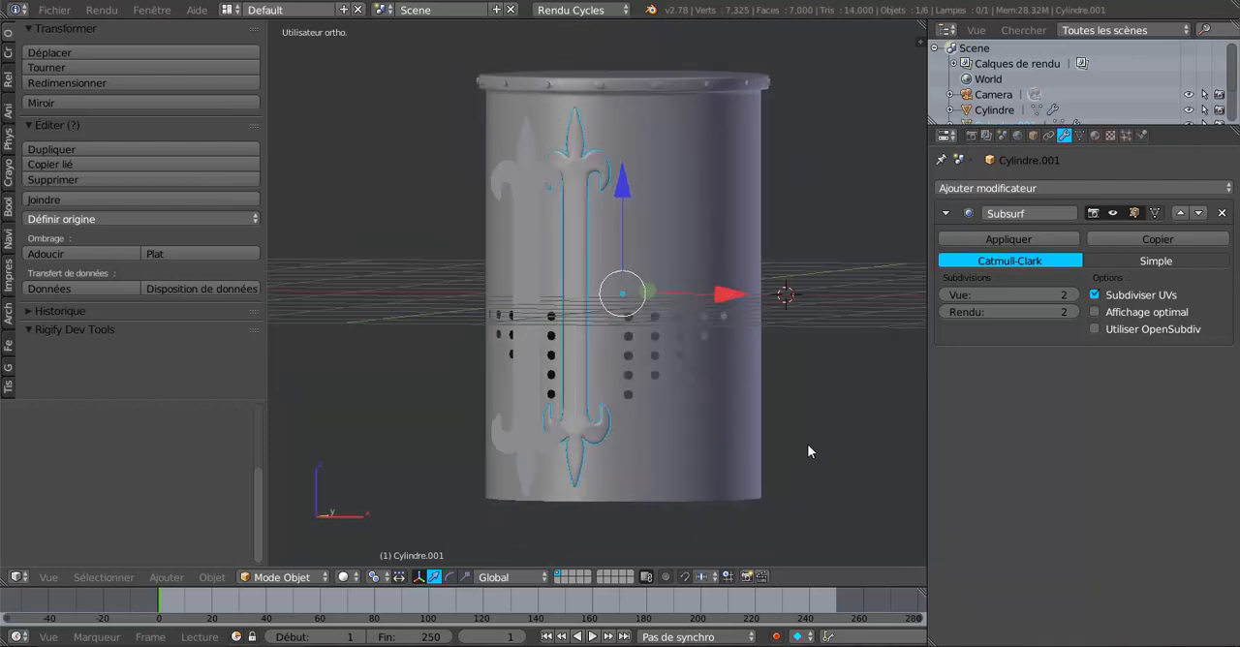
key("Tab")
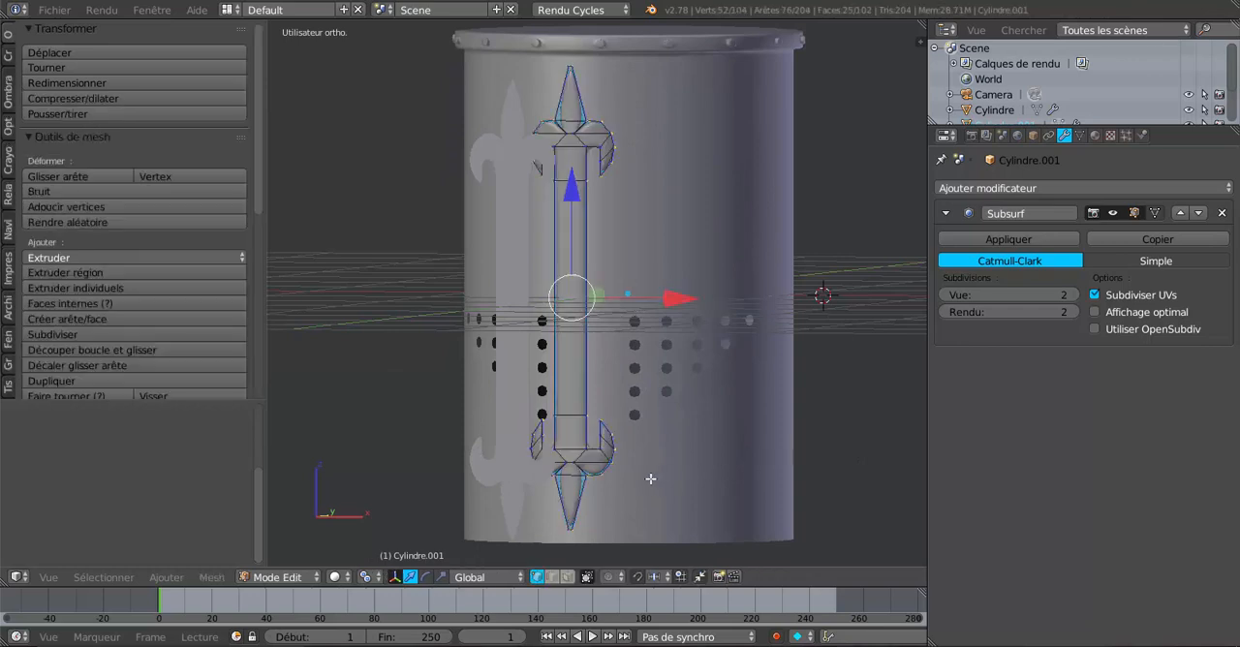
key("Tab")
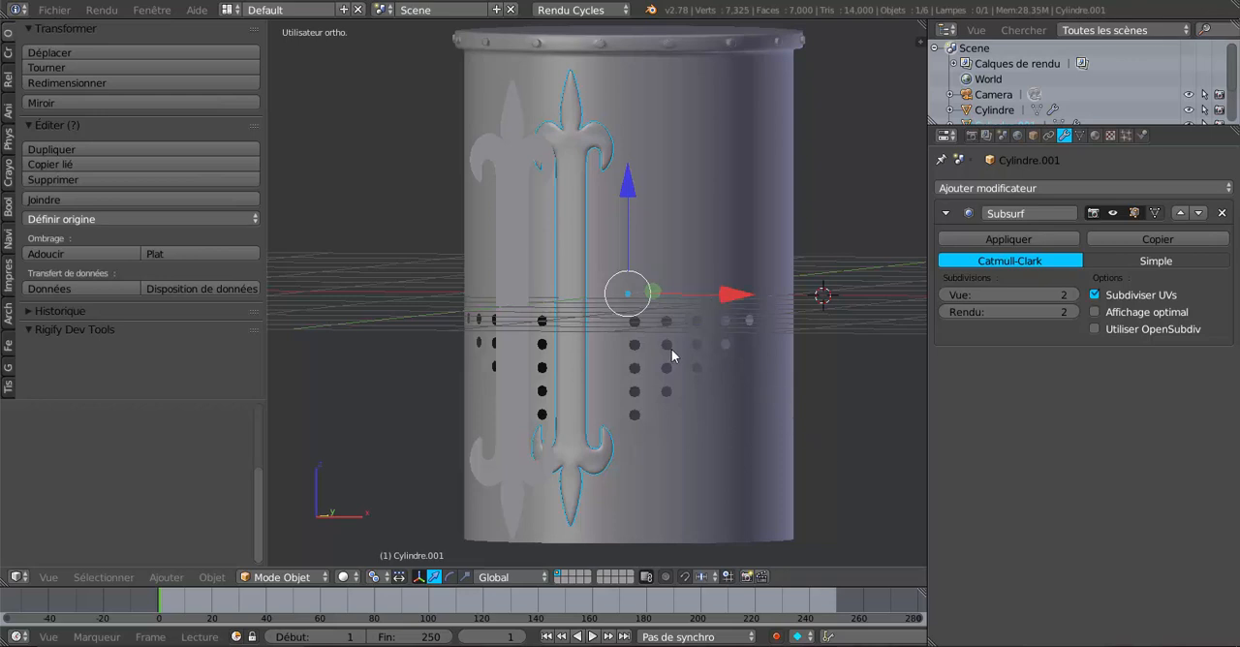
Step: Rotate the flat fleur-de-lis ornament copy in front of the helmet by 90 degrees about the global Y axis
middle_click_drag(669, 354, 729, 357)
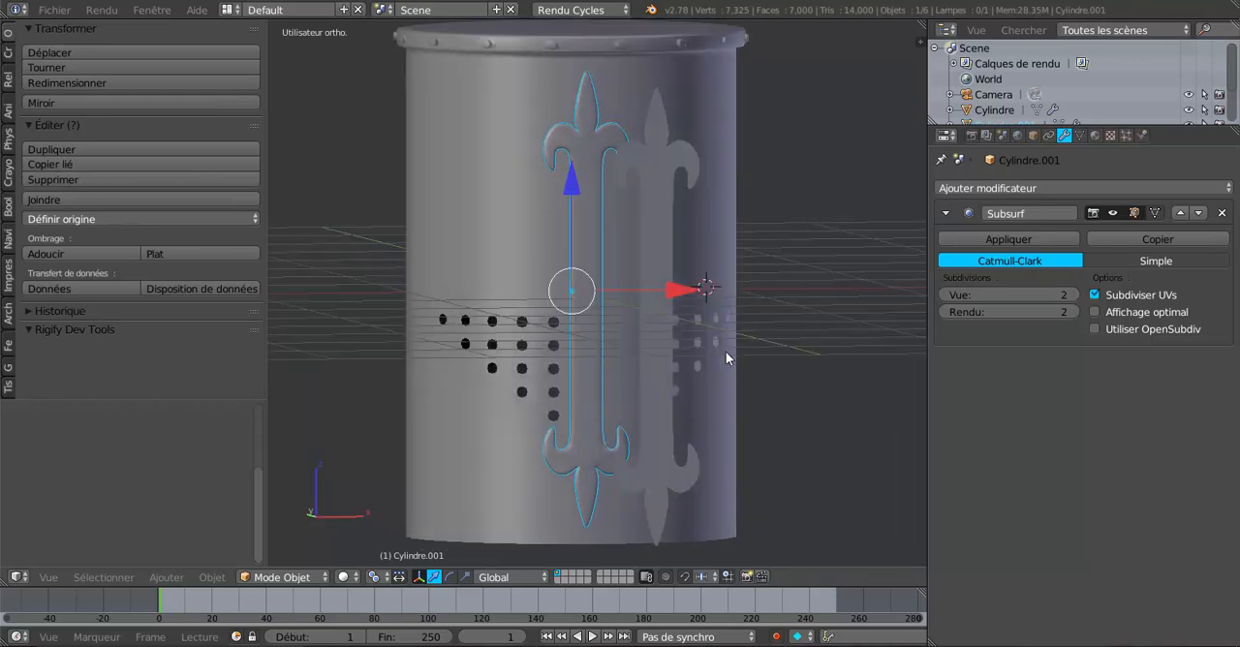
right_click(657, 249)
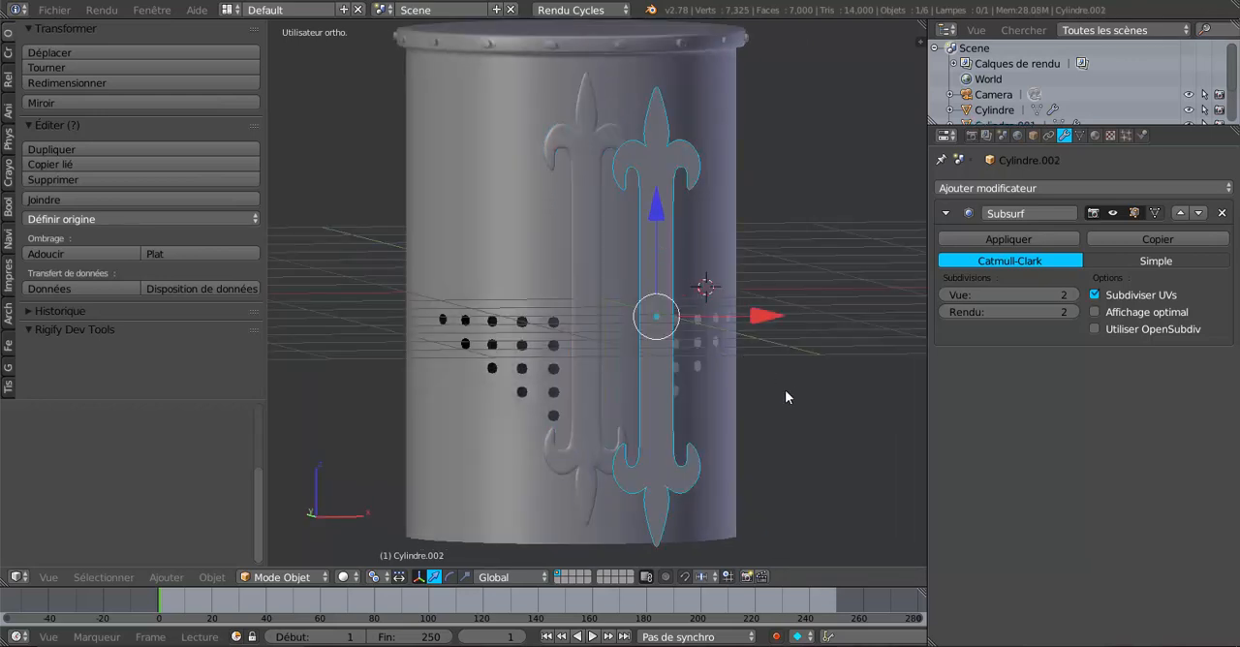
middle_click_drag(786, 395, 712, 402)
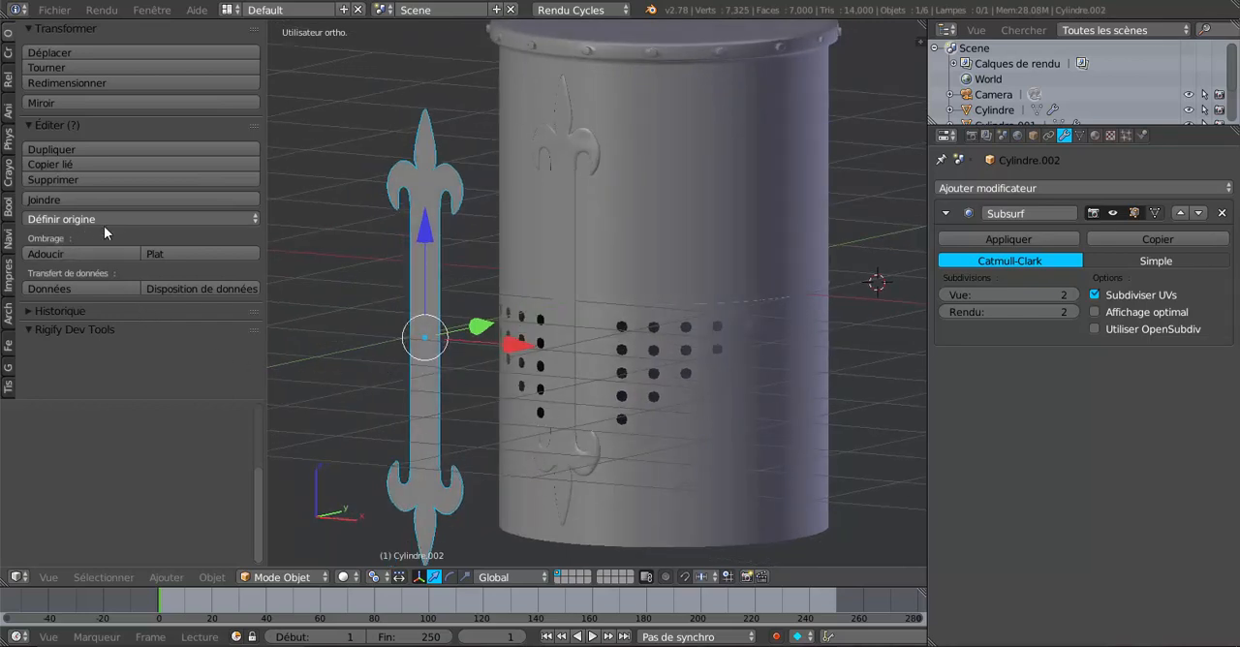
scroll(582, 407, "down", 3)
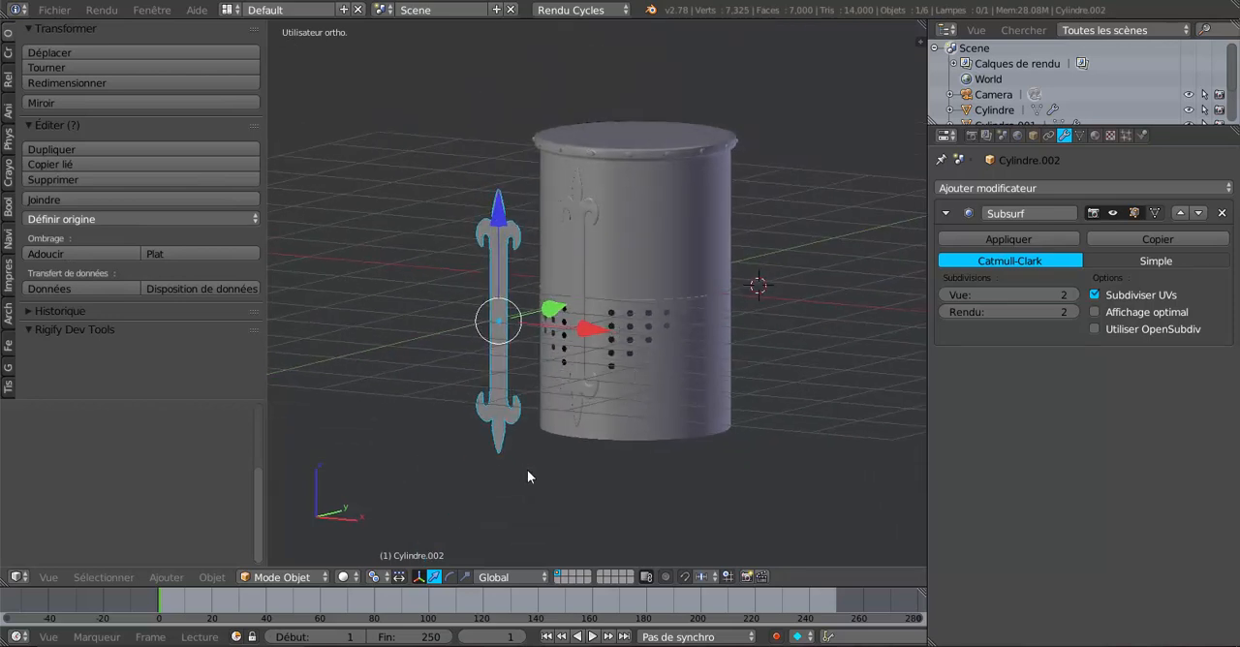
middle_click_drag(526, 471, 608, 468)
key("KP_1")
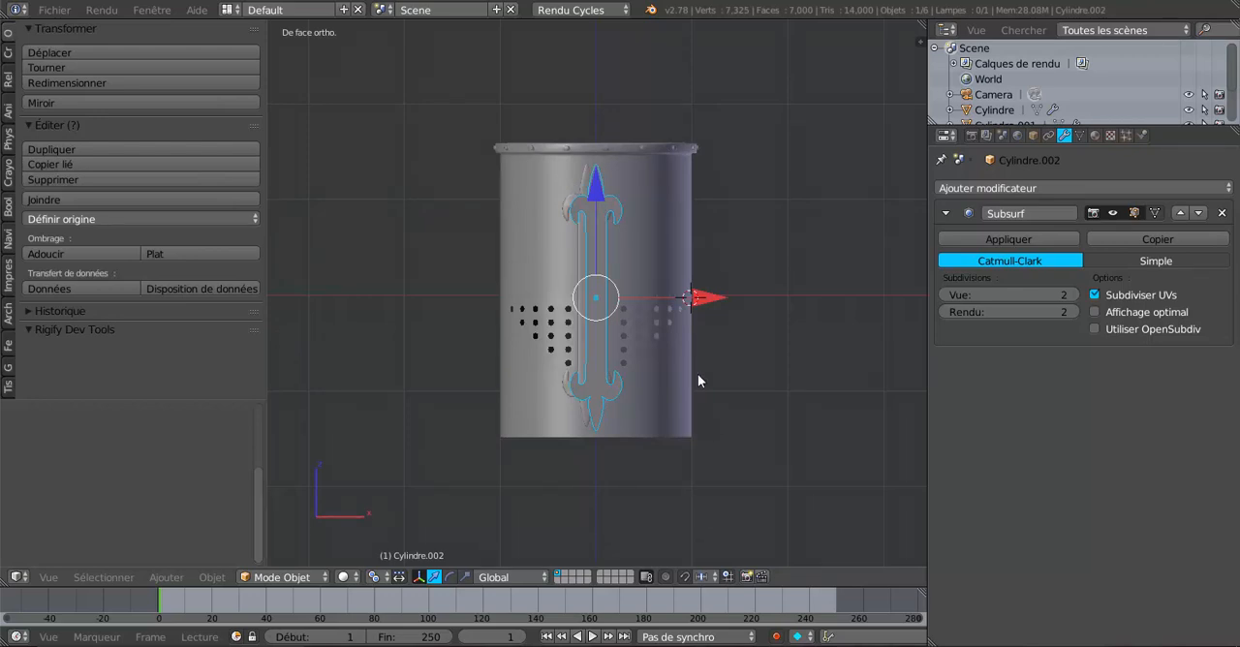
middle_click_drag(698, 381, 678, 428)
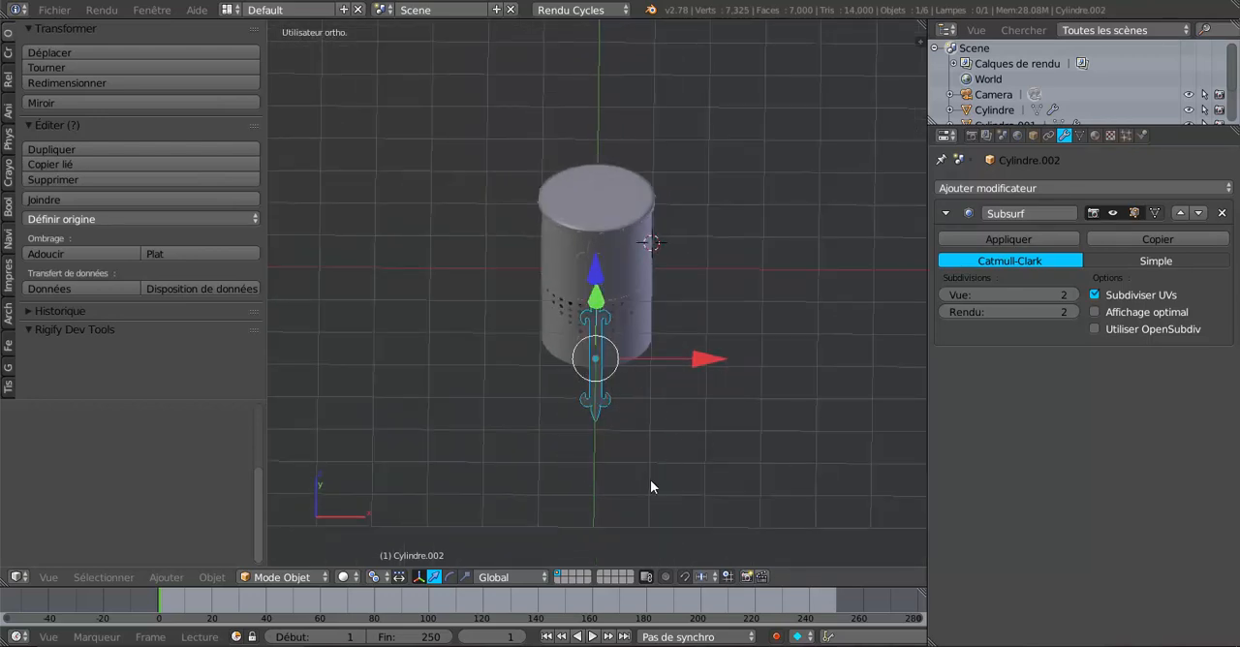
middle_click_drag(650, 487, 636, 423)
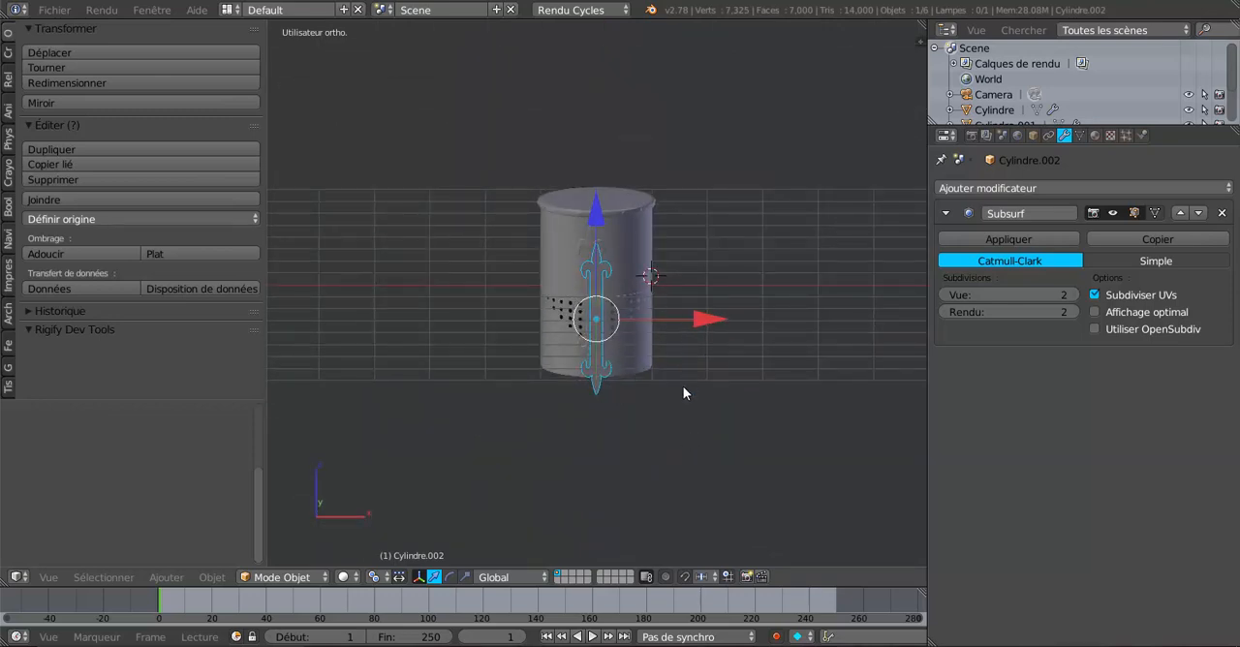
scroll(692, 415, "up", 2)
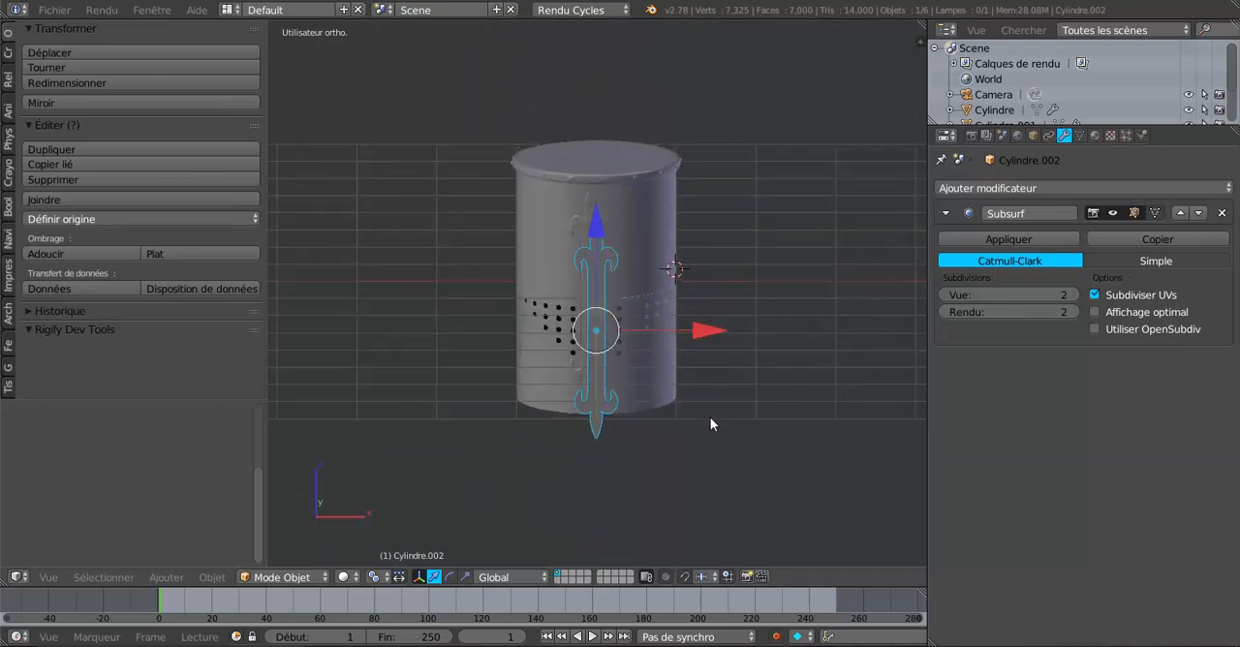
type("ry")
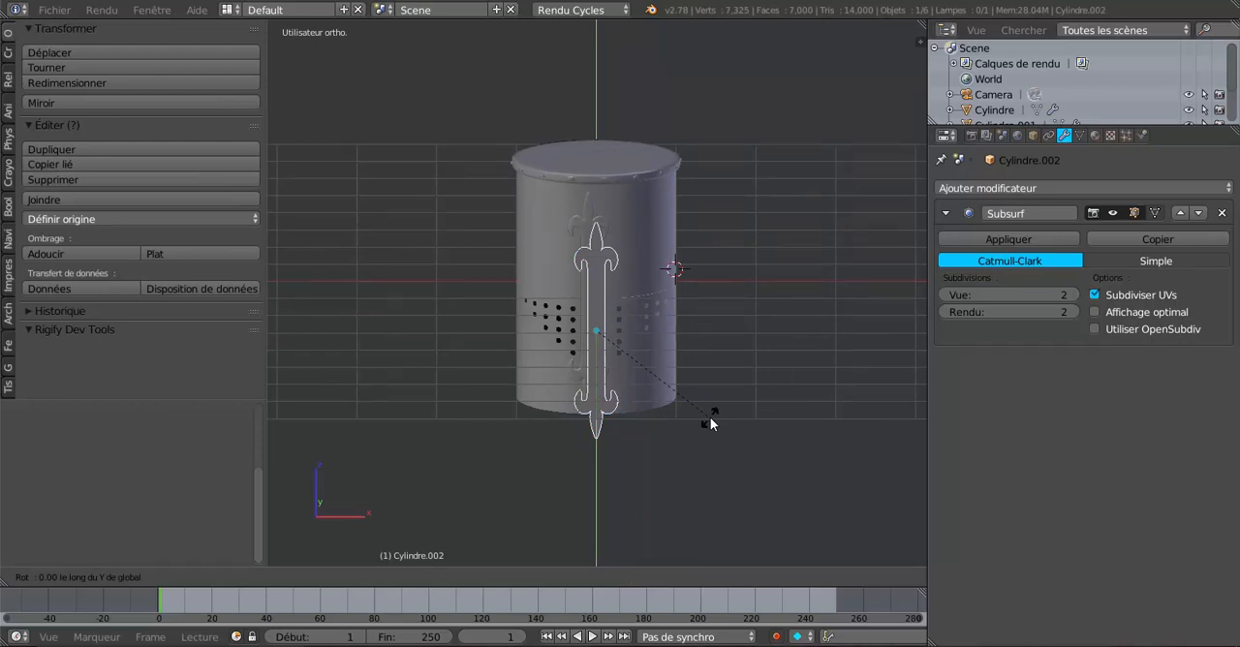
type("90")
key("Return")
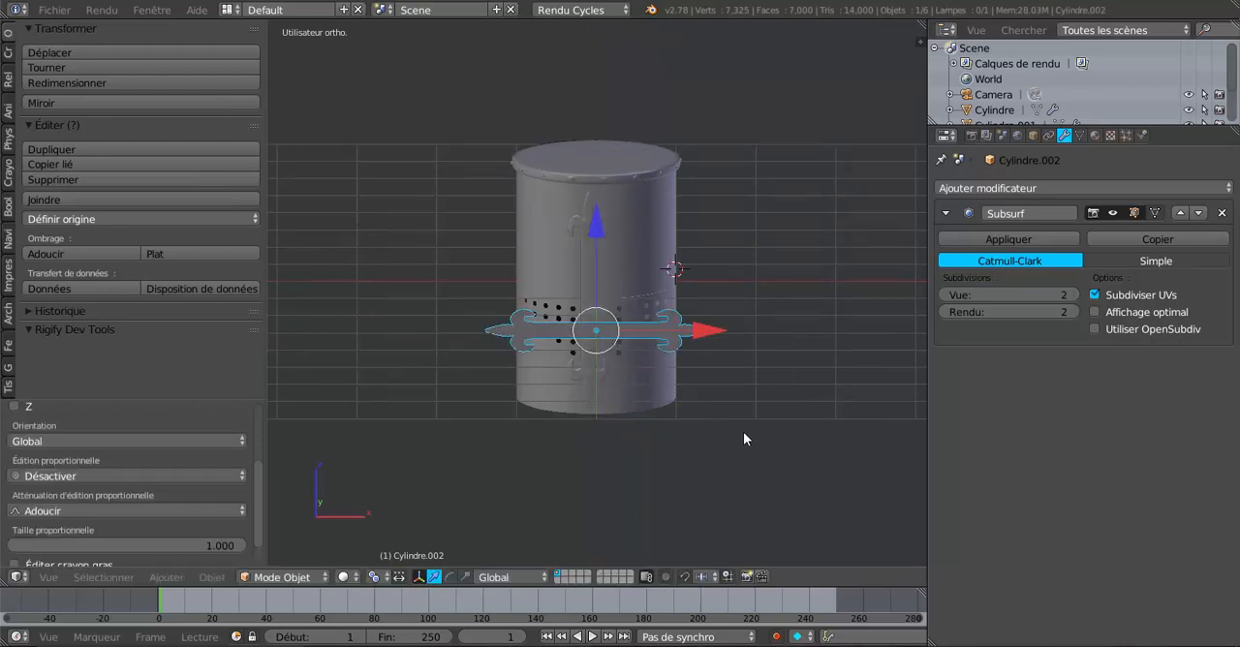
Step: Hide the helmet cylinder so only the ornament strips and the guide circle remain in view
middle_click_drag(743, 439, 652, 443)
scroll(591, 426, "up", 2)
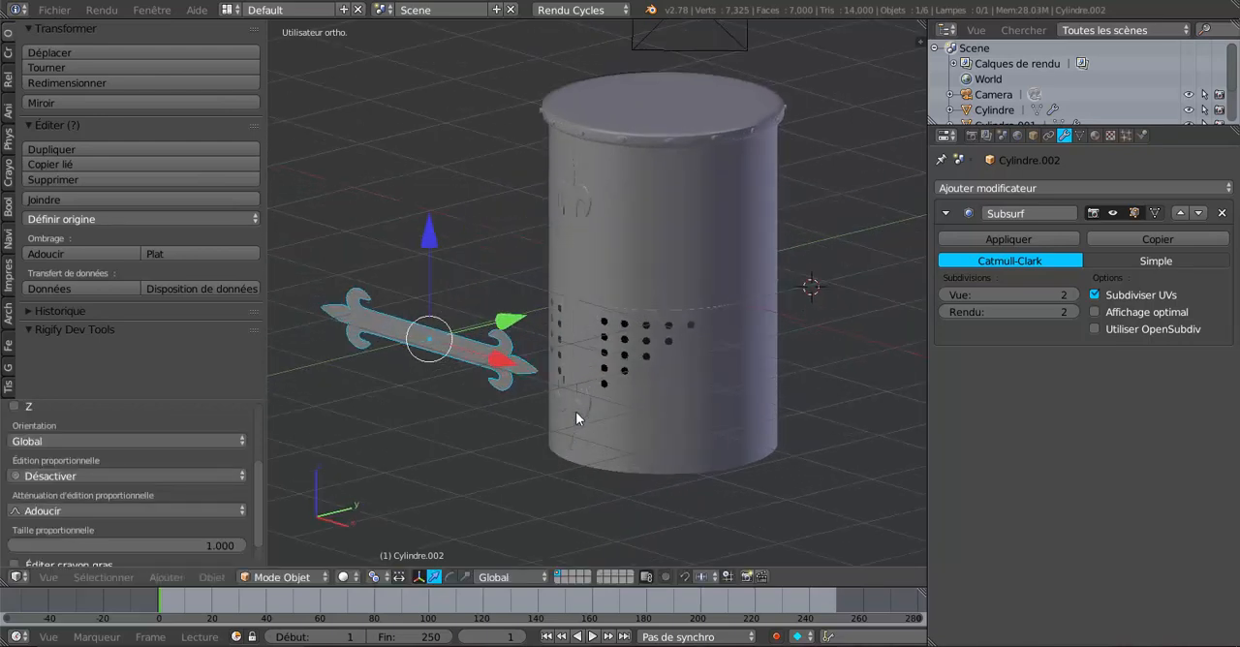
right_click(667, 254)
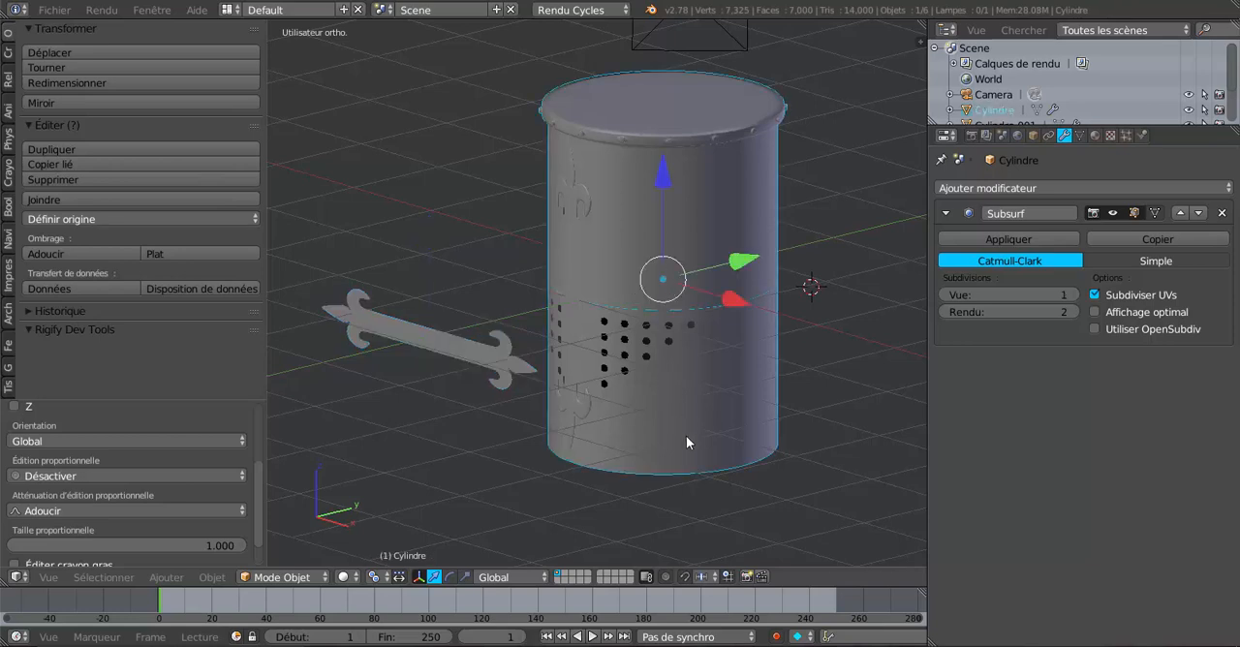
key("Delete")
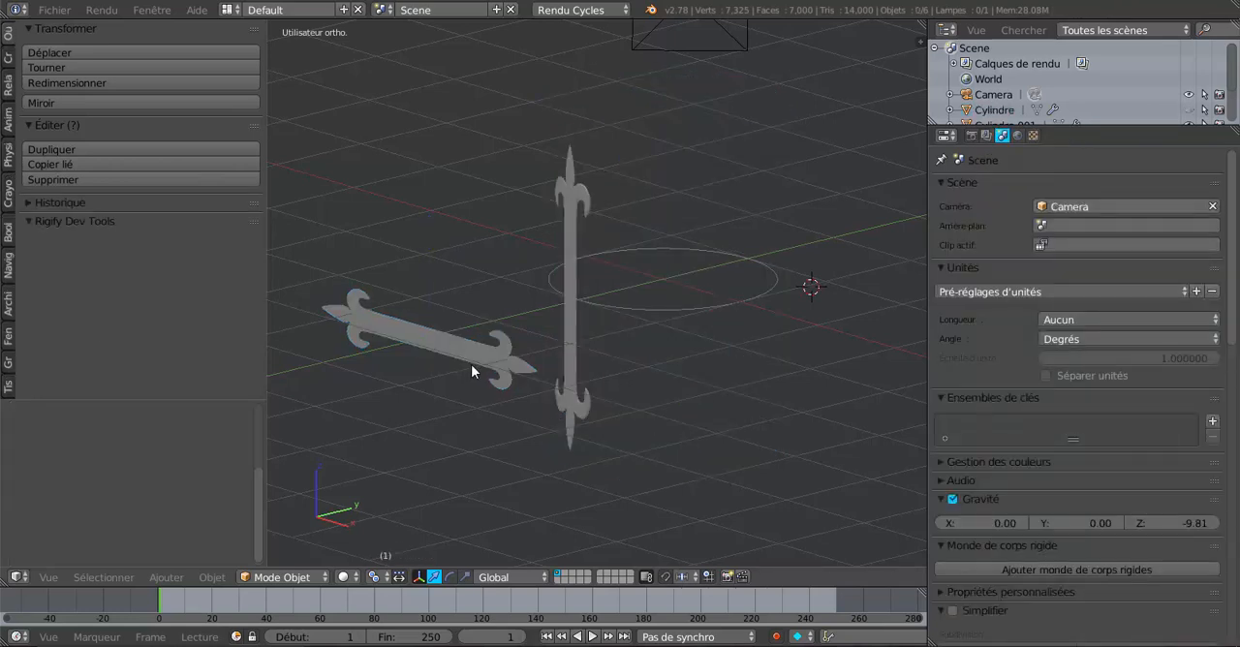
Step: Snap the 3D cursor to the scene centre, inside the guide circle
middle_click_drag(471, 365, 647, 377)
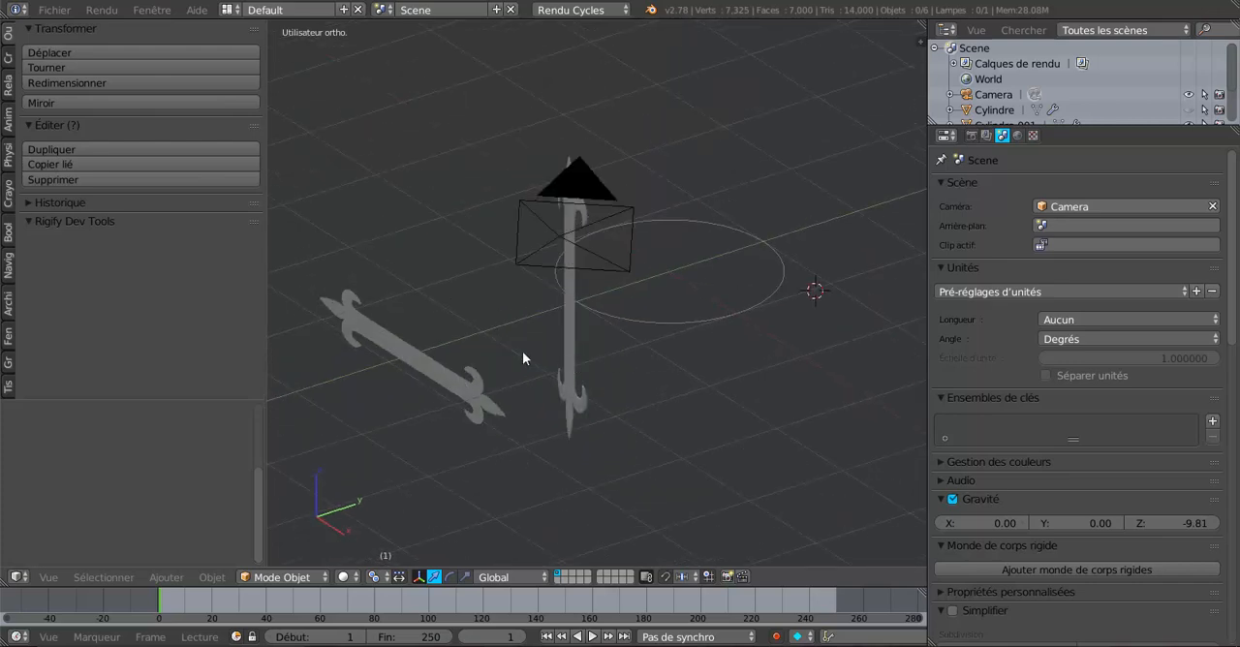
middle_click_drag(687, 343, 755, 356)
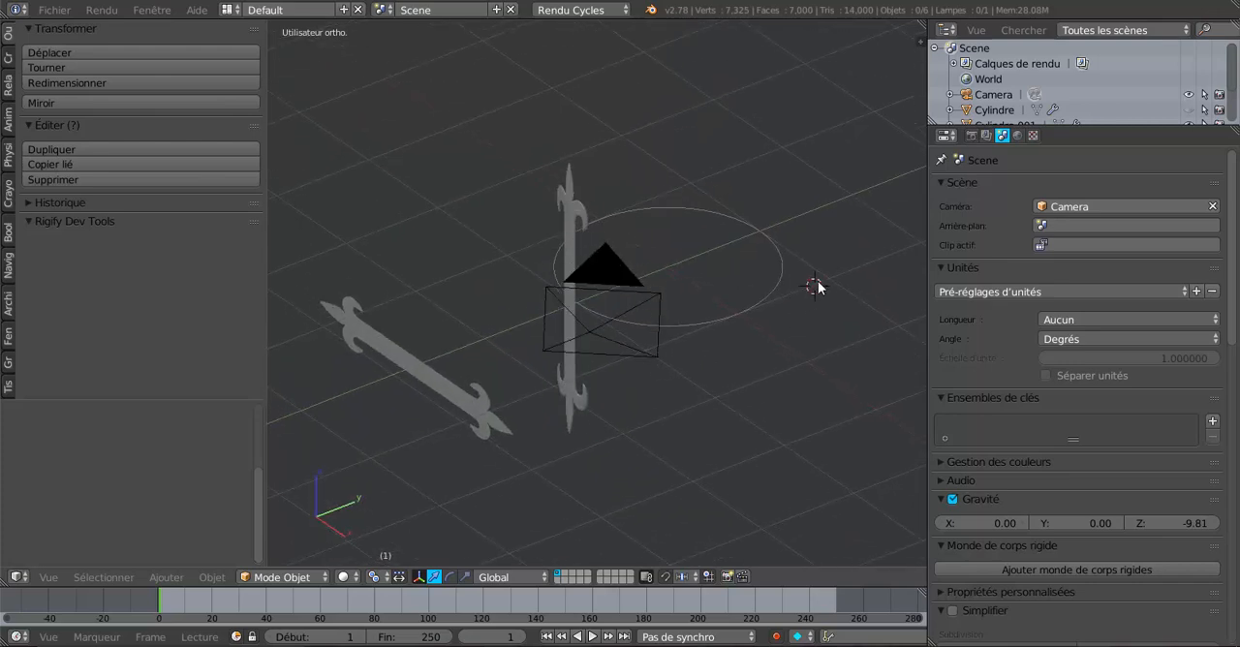
middle_click_drag(790, 320, 810, 350)
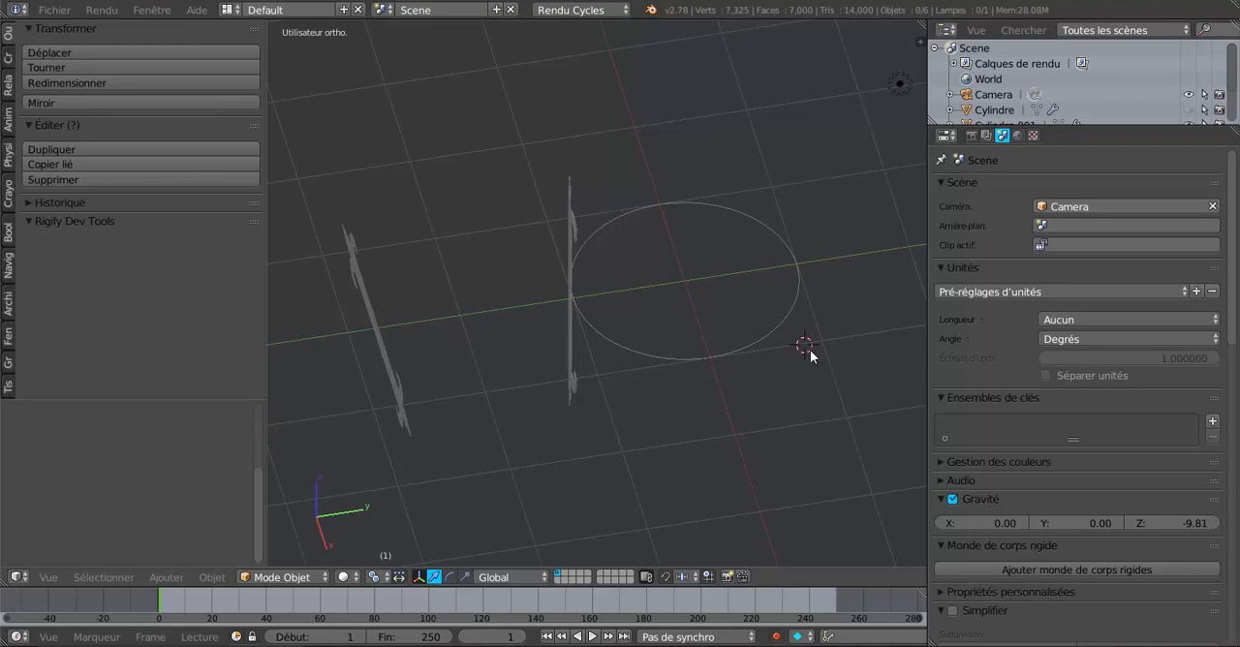
middle_click_drag(707, 375, 761, 368)
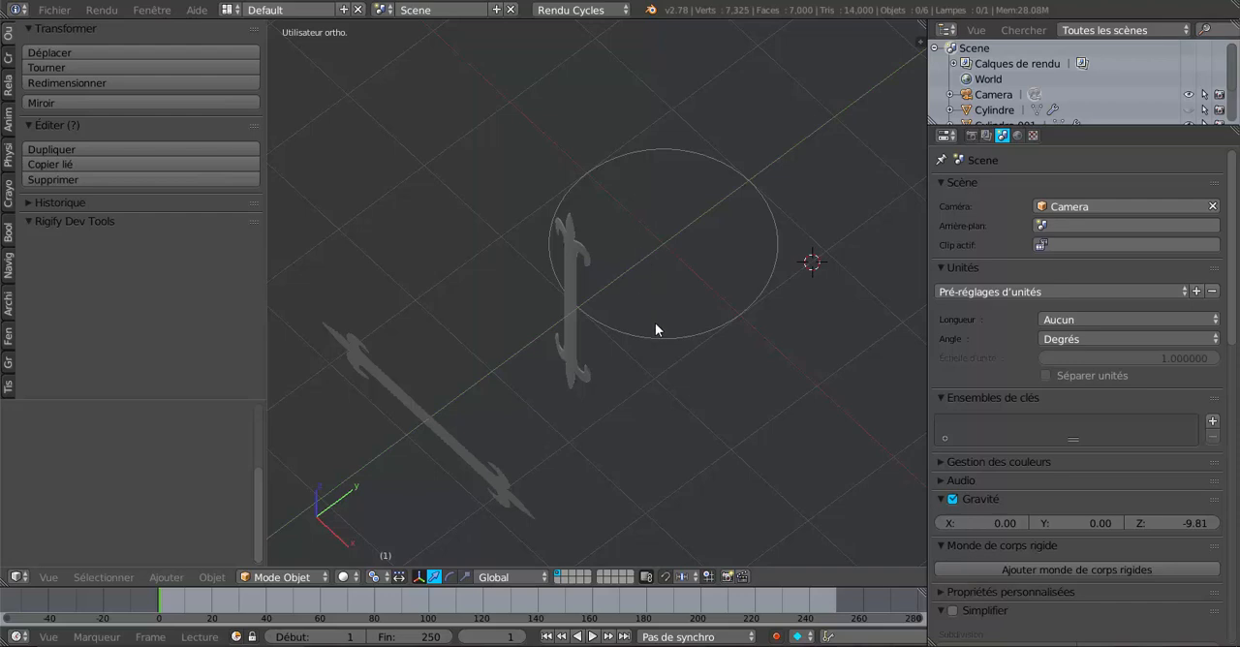
key("shift+s")
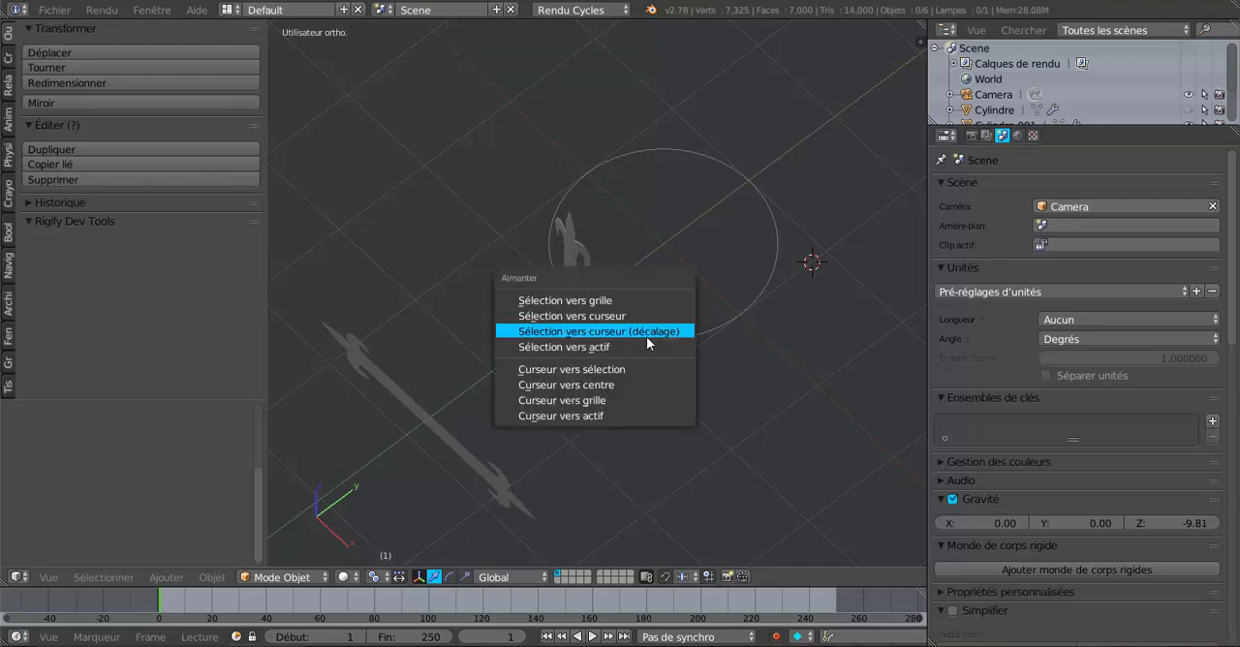
left_click(616, 386)
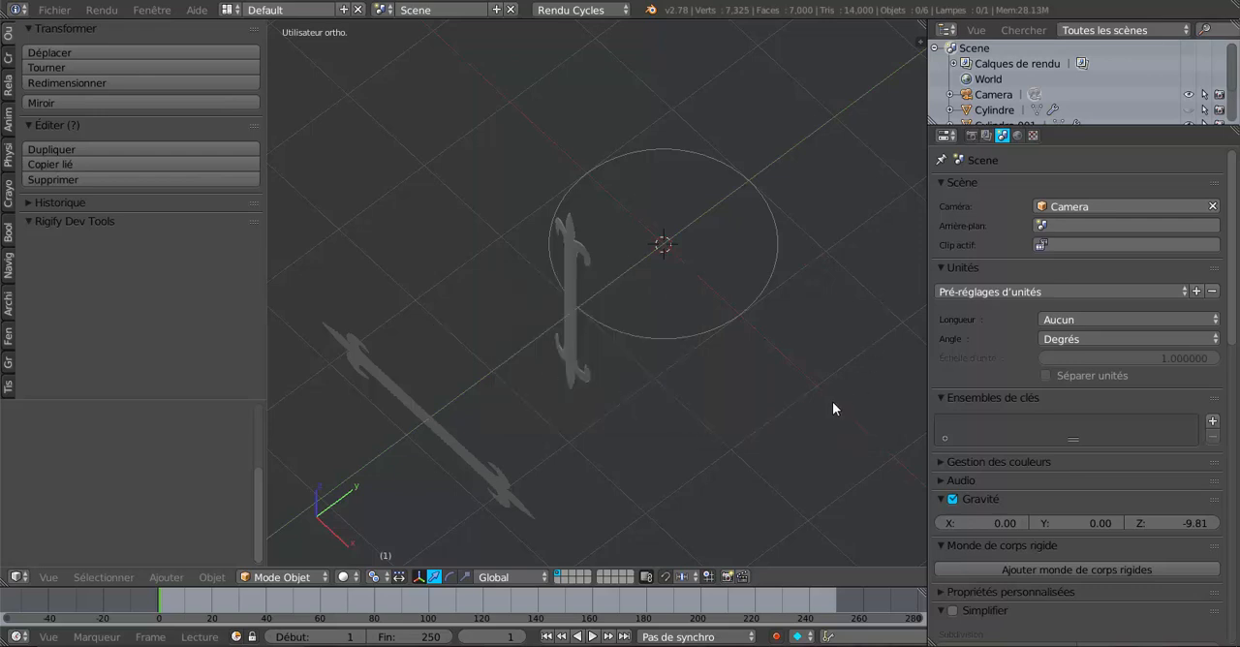
Step: Enlarge the 3D viewport by narrowing the properties editor and the tool shelf
left_click_drag(927, 350, 1061, 352)
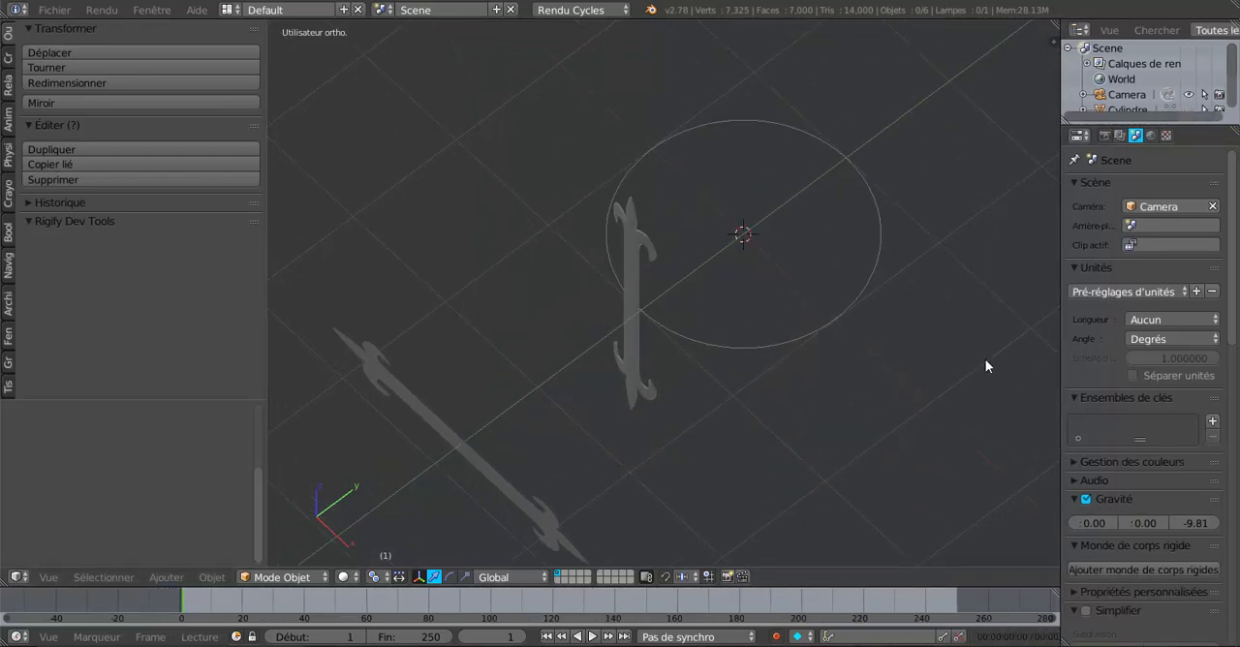
middle_click_drag(907, 334, 905, 318)
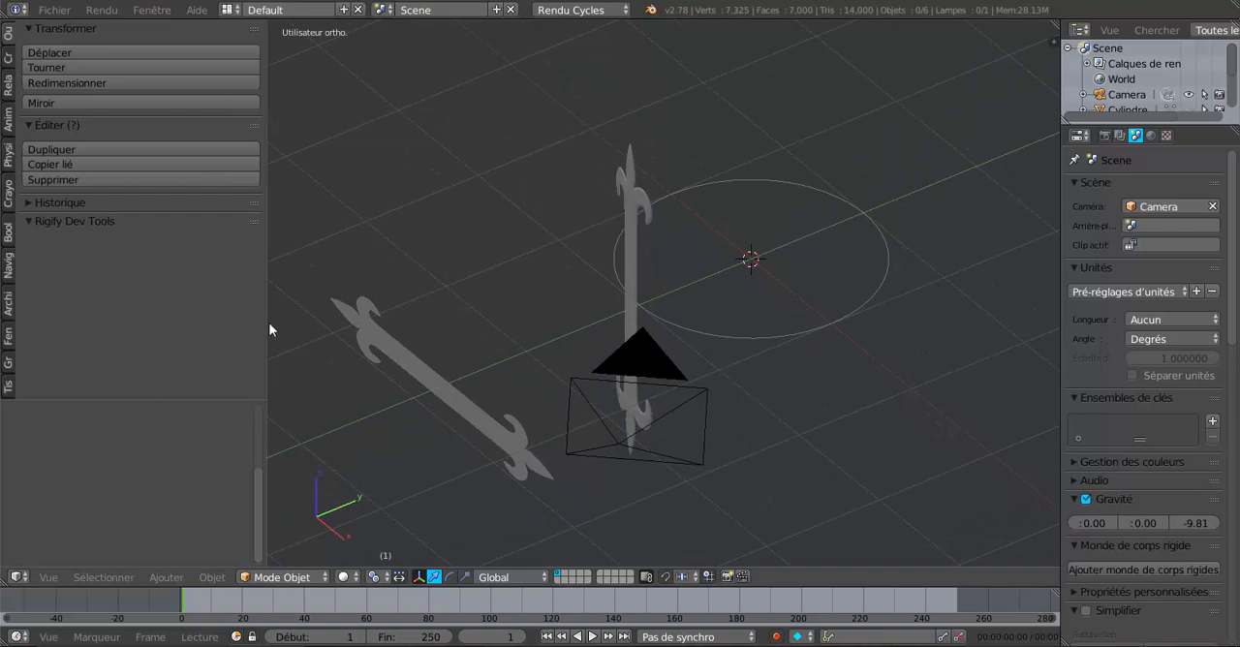
left_click_drag(267, 329, 120, 346)
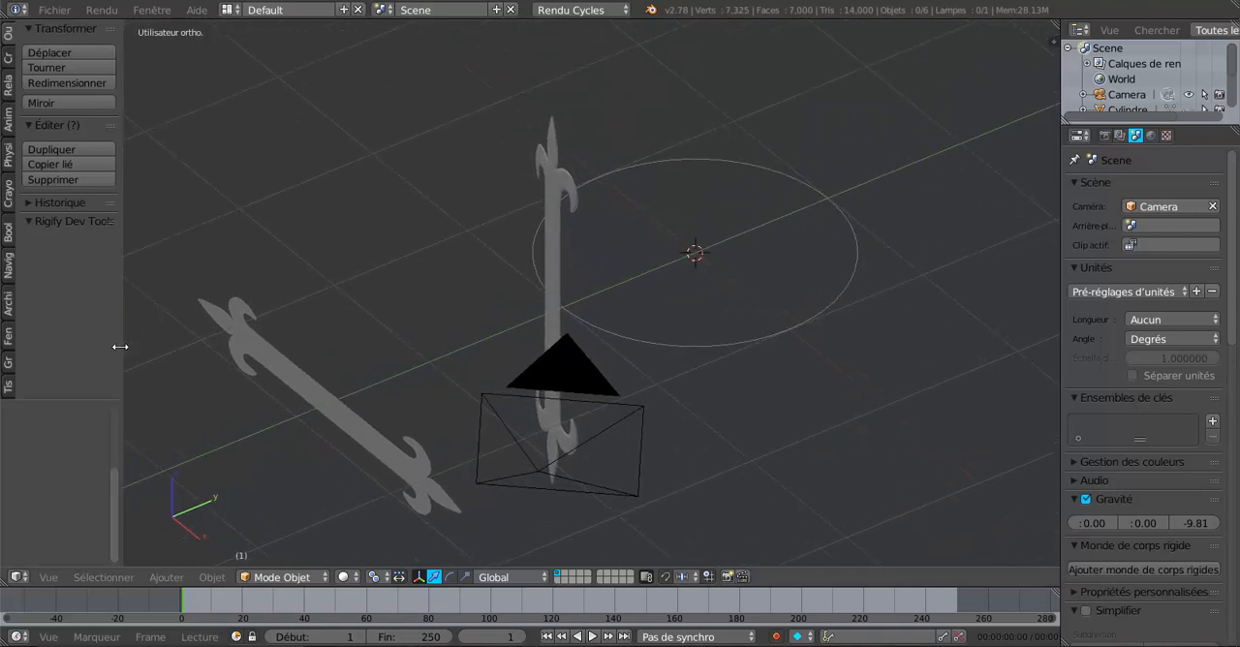
Step: Move the horizontal ornament copy onto the 3D cursor with Selection to Cursor (Offset)
right_click(331, 427)
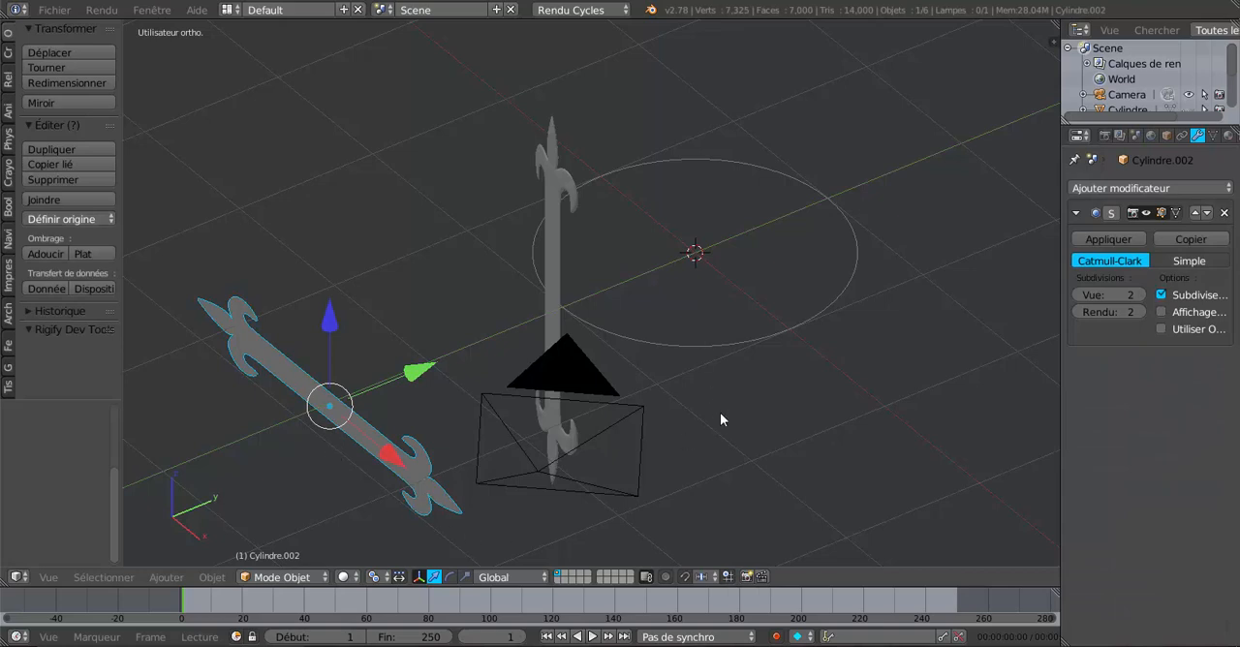
key("shift+s")
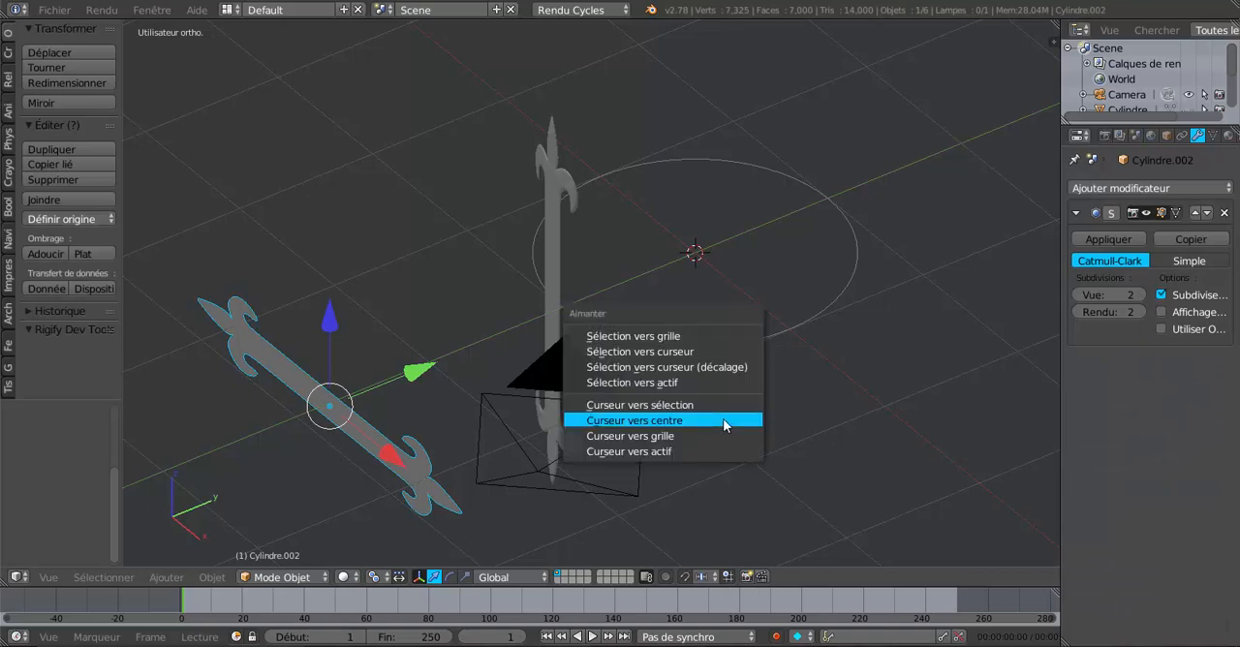
left_click(668, 369)
Step: Add a Curve modifier to the horizontal ornament copy with the guide circle Cylindre.003 as its curve object
middle_click_drag(726, 350, 794, 369)
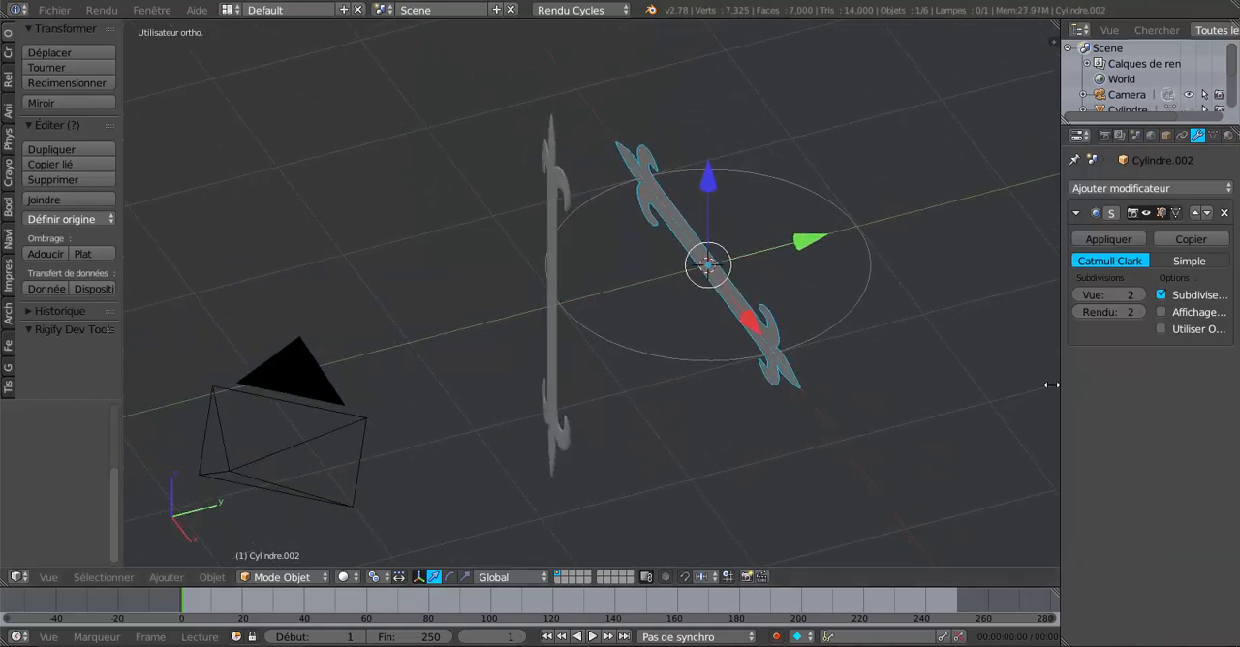
left_click_drag(1051, 384, 964, 377)
left_click(1079, 186)
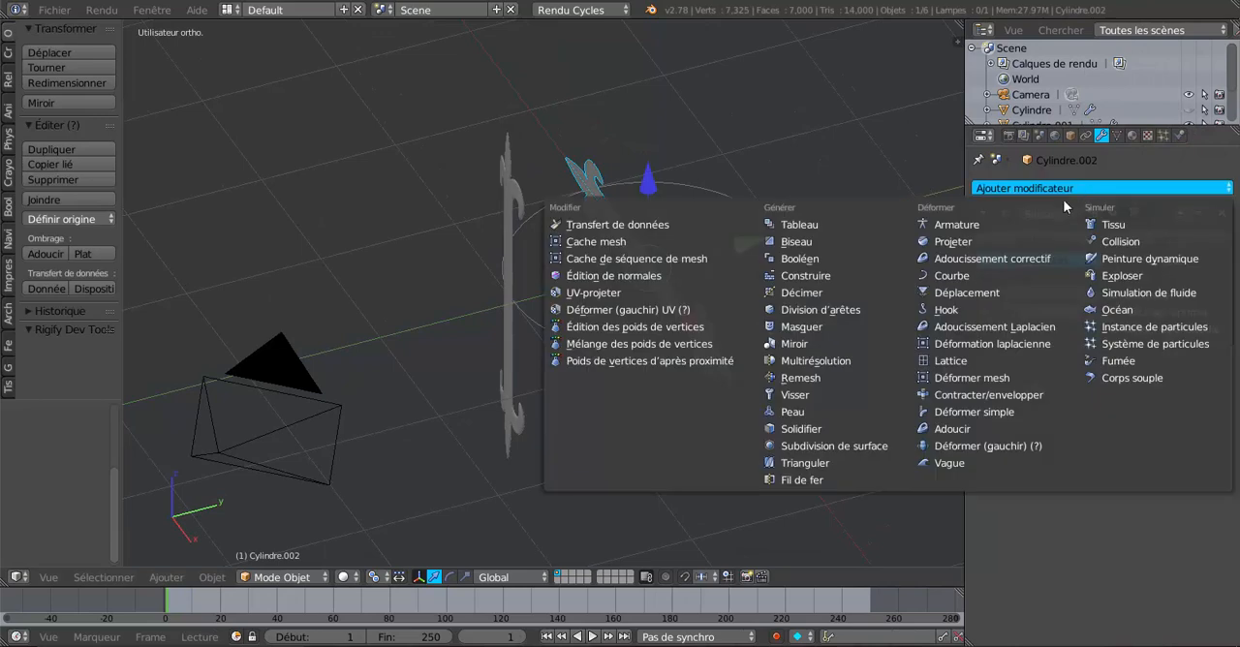
left_click(954, 276)
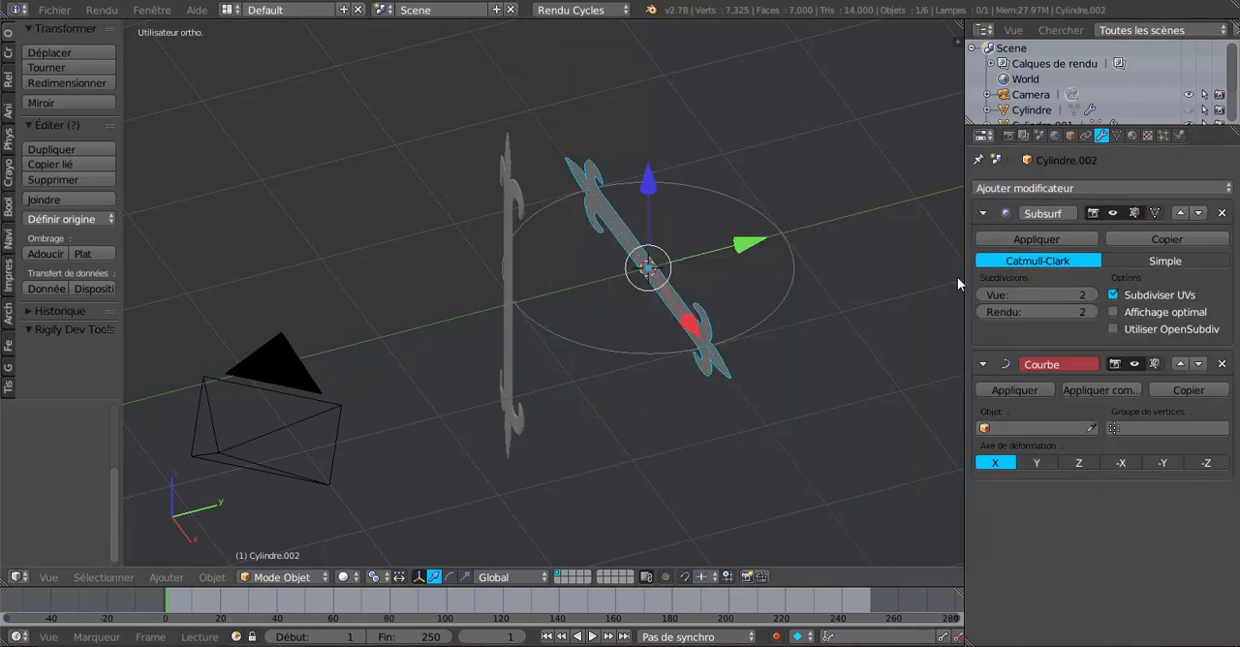
left_click(1026, 427)
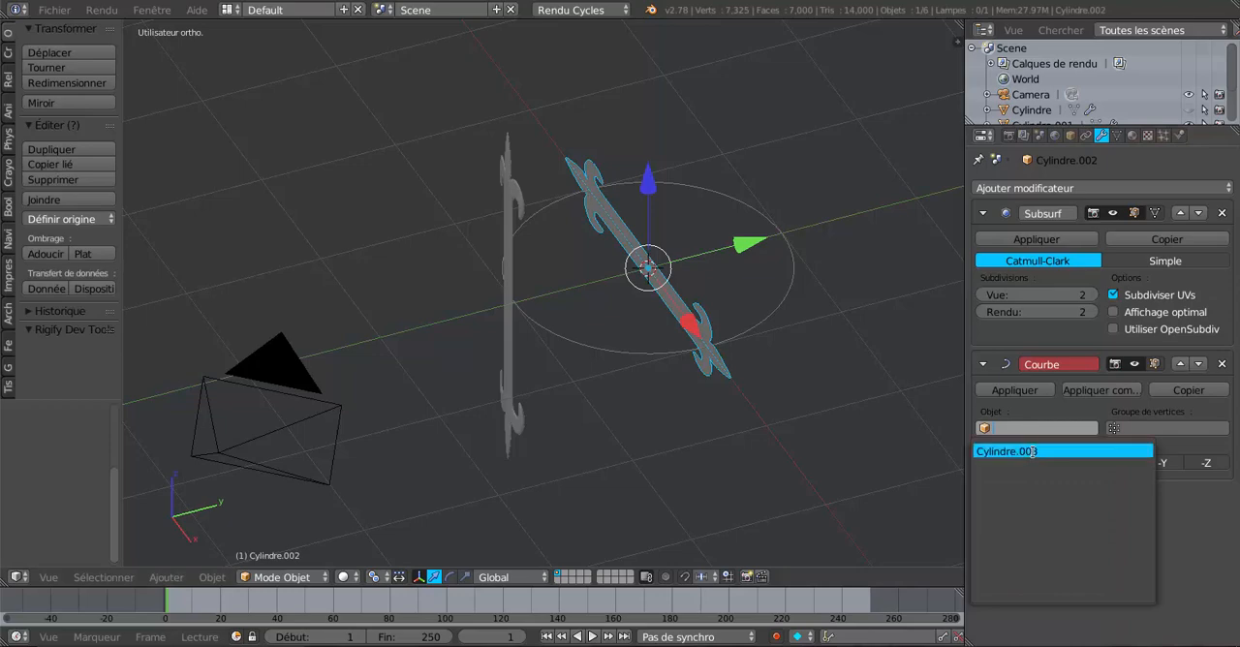
left_click(1027, 451)
Step: Stretch the bent ornament copy slightly along the global X axis with the scale manipulator so it wraps further around the guide circle
middle_click_drag(767, 478, 716, 427)
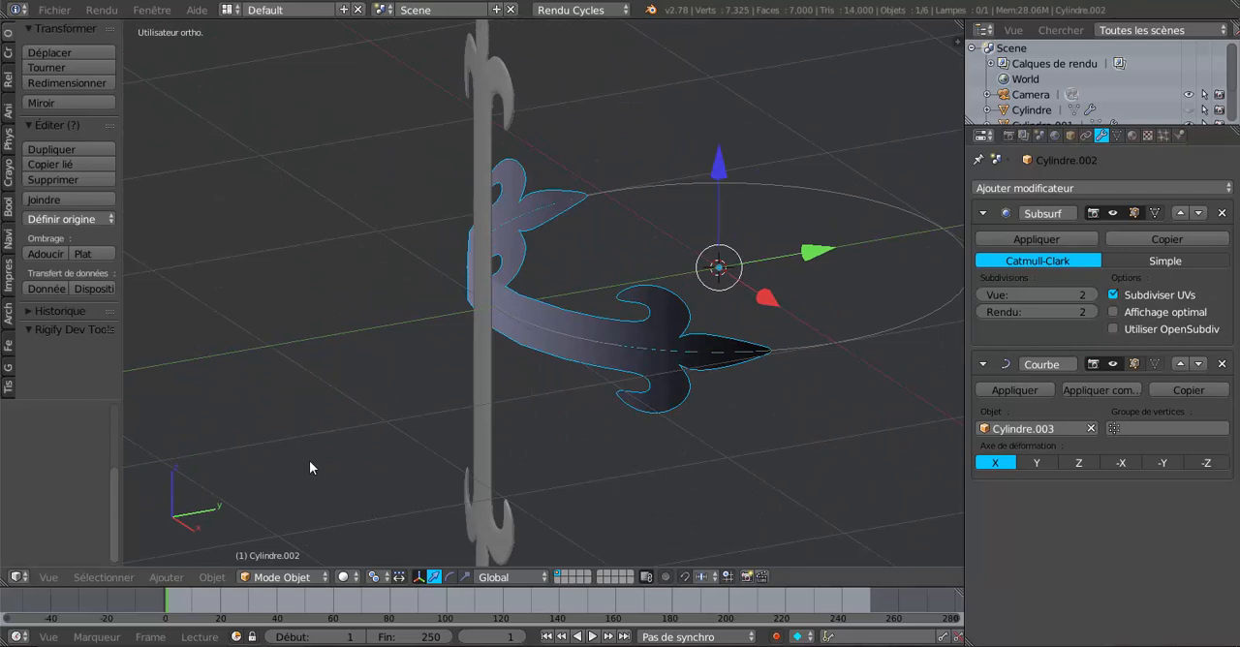
key("KP_1")
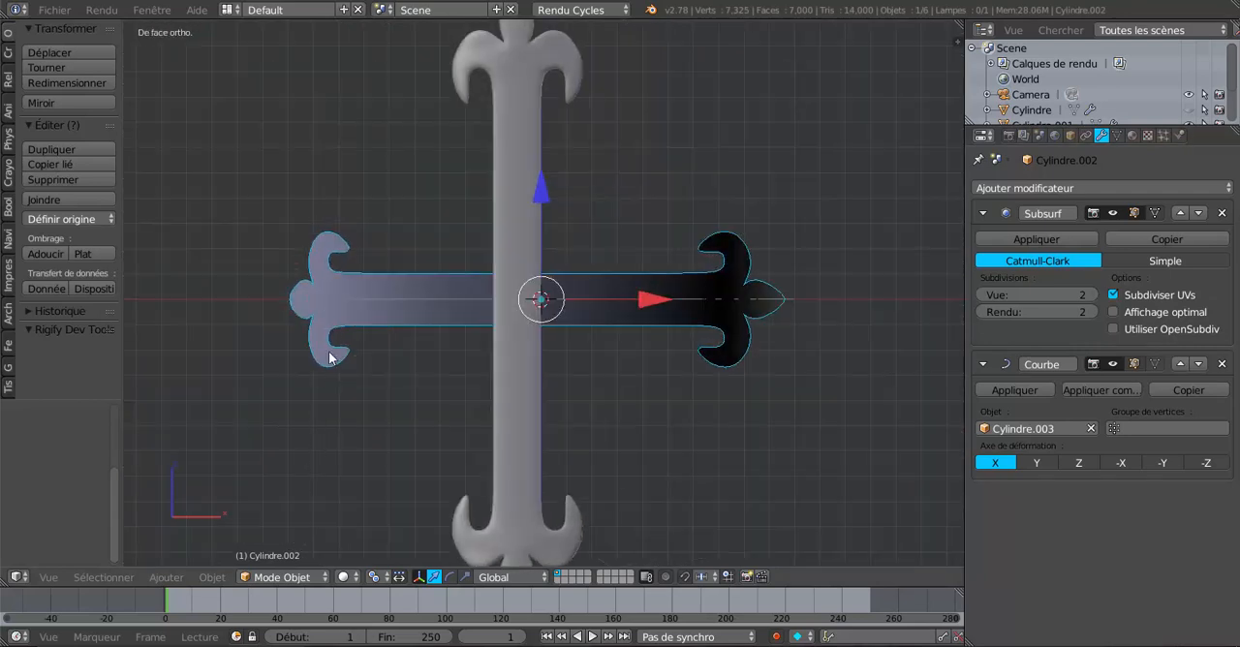
middle_click_drag(726, 282, 689, 441)
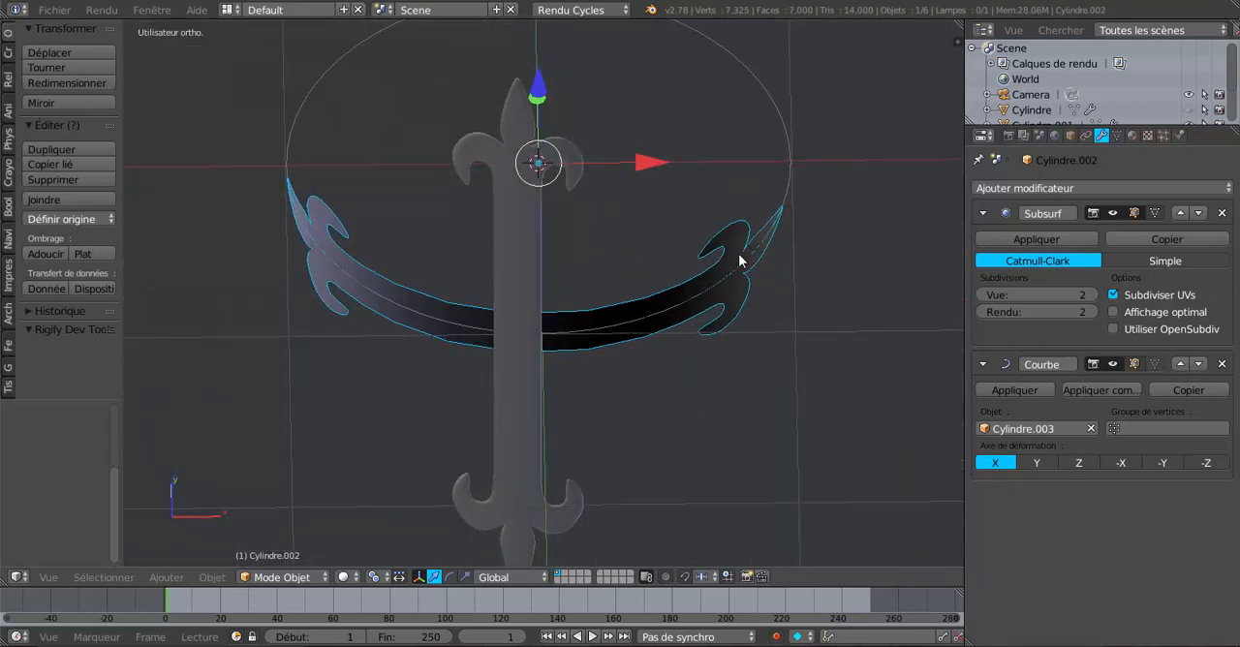
middle_click_drag(708, 305, 781, 267)
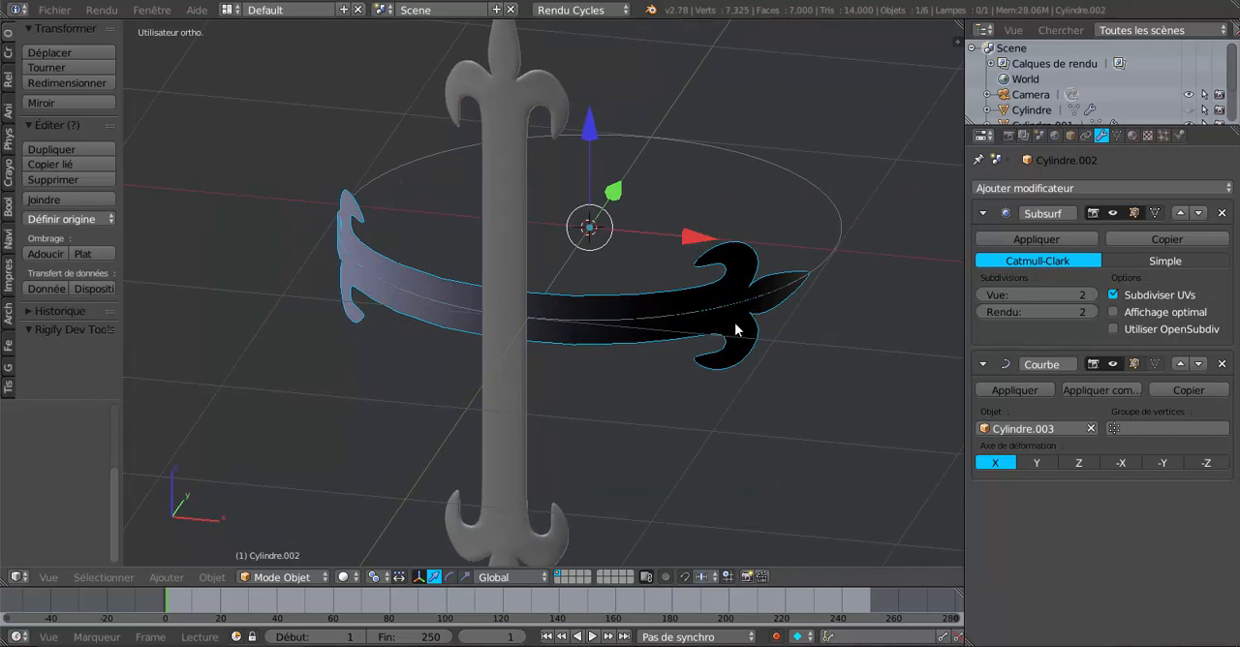
middle_click_drag(713, 343, 742, 335)
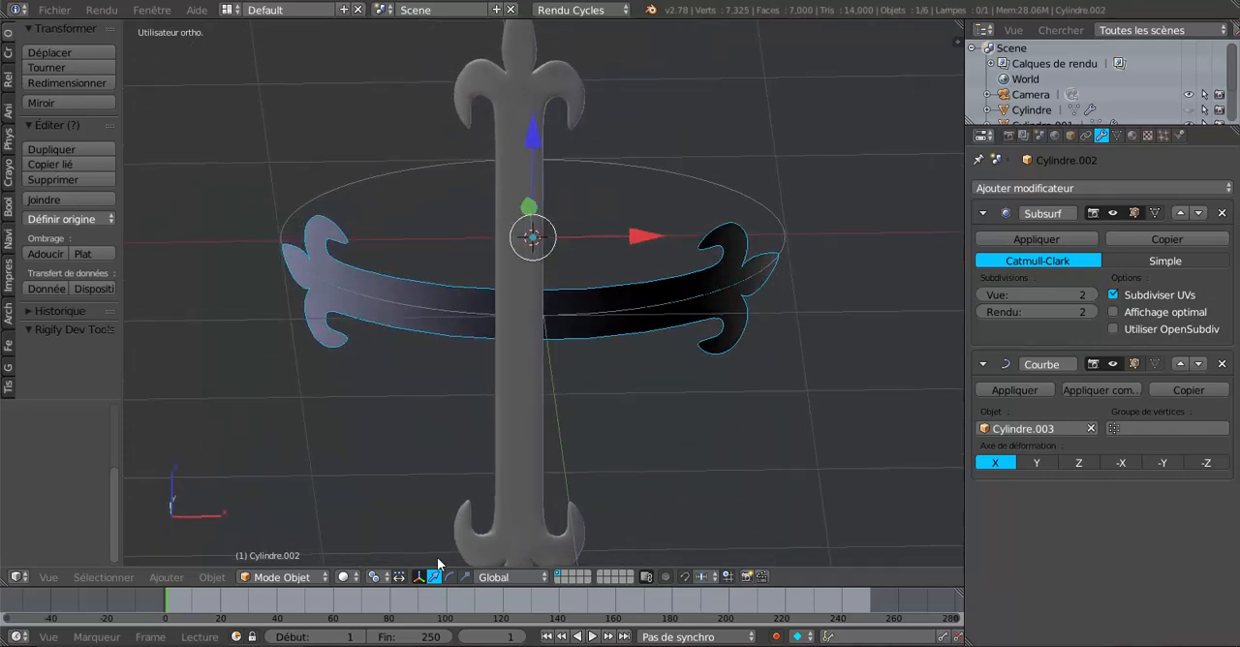
left_click(465, 571)
middle_click_drag(594, 312, 606, 401)
left_click_drag(634, 172, 658, 160)
middle_click_drag(658, 160, 534, 171)
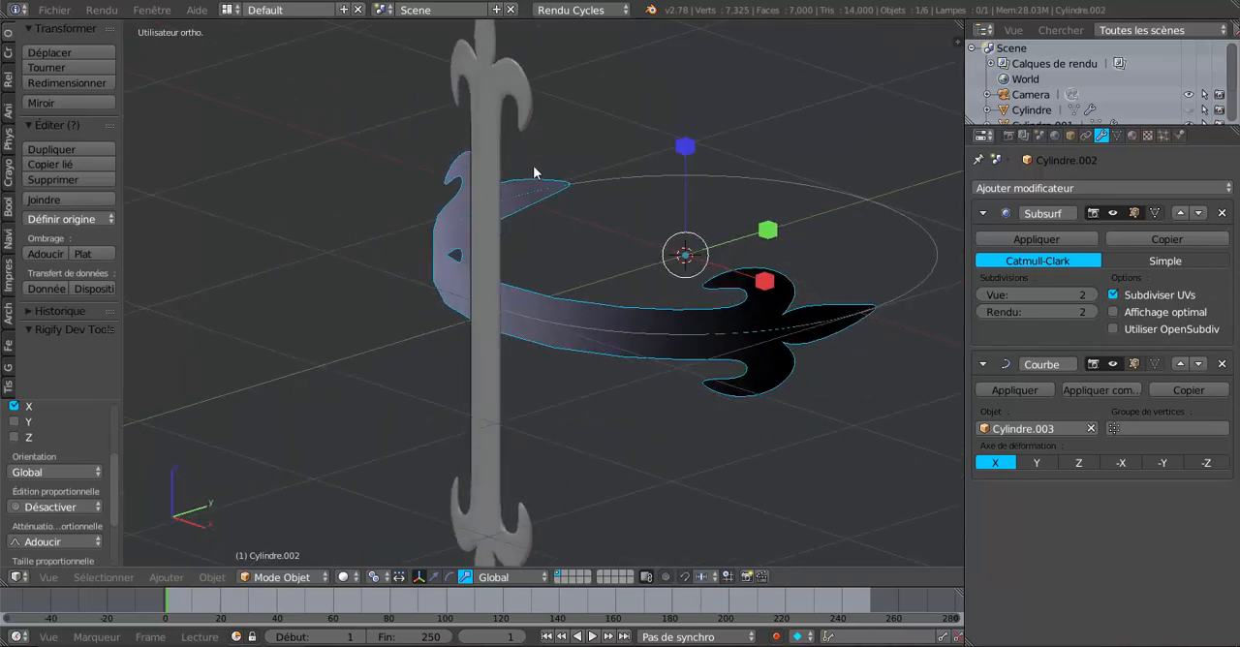
middle_click_drag(693, 333, 693, 288)
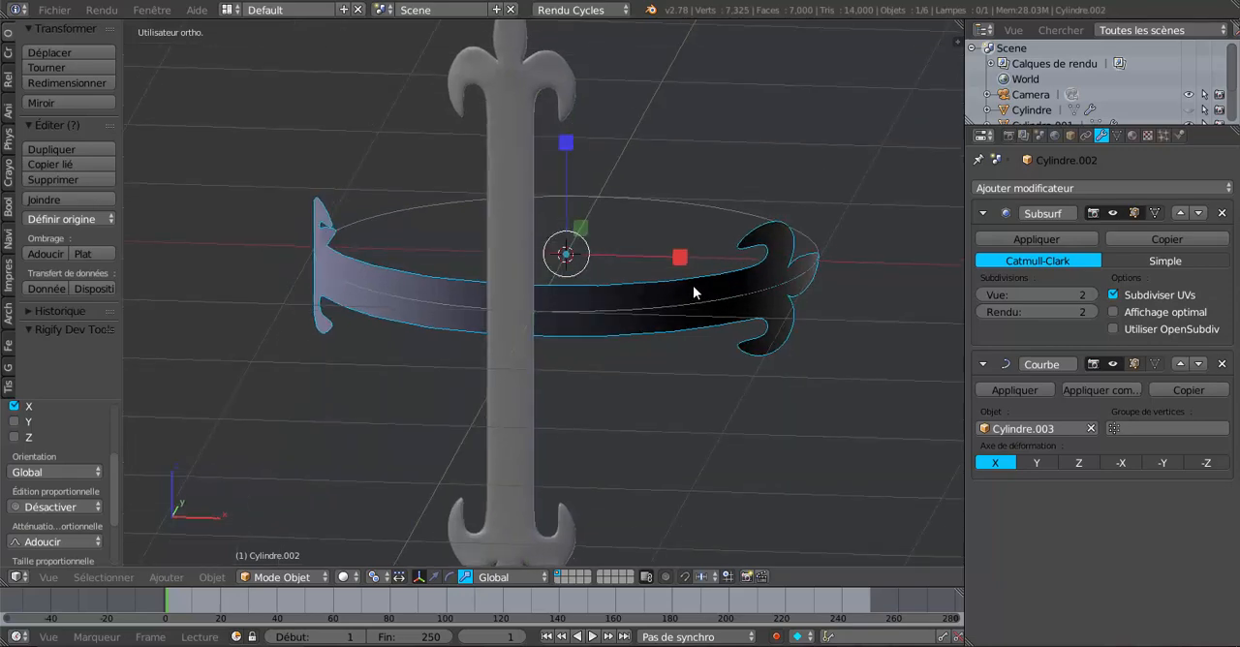
Step: Set the Subsurf view subdivisions of the bent horizontal ornament to 3
key("Tab")
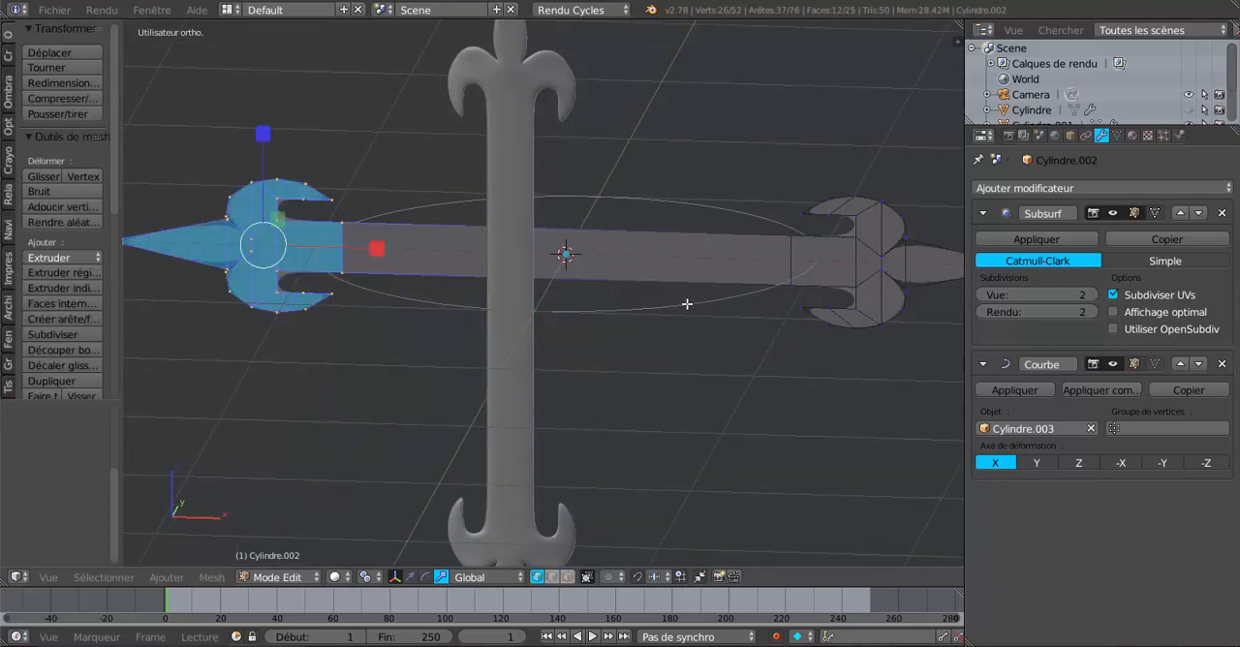
key("Tab")
mouse_move(650, 313)
middle_mouse_down()
mouse_move(596, 318)
mouse_move(594, 285)
mouse_move(714, 280)
mouse_move(623, 301)
mouse_move(604, 356)
mouse_move(580, 373)
mouse_move(533, 349)
mouse_move(667, 313)
middle_mouse_up()
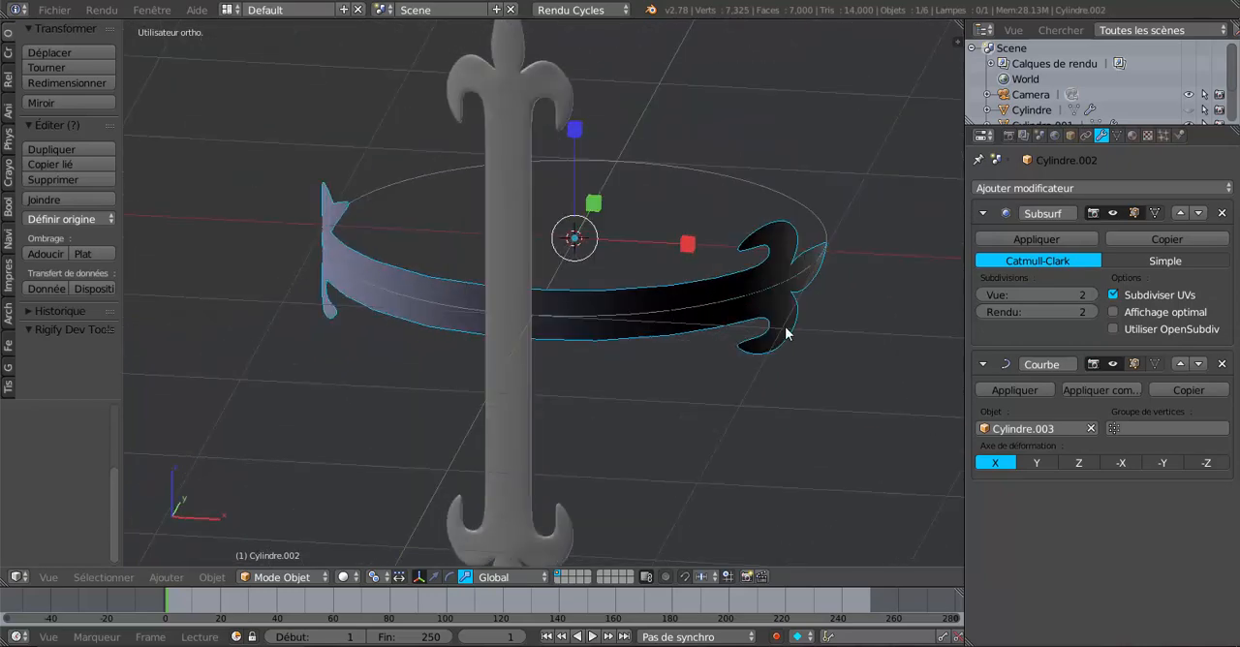
middle_click_drag(785, 335, 698, 370)
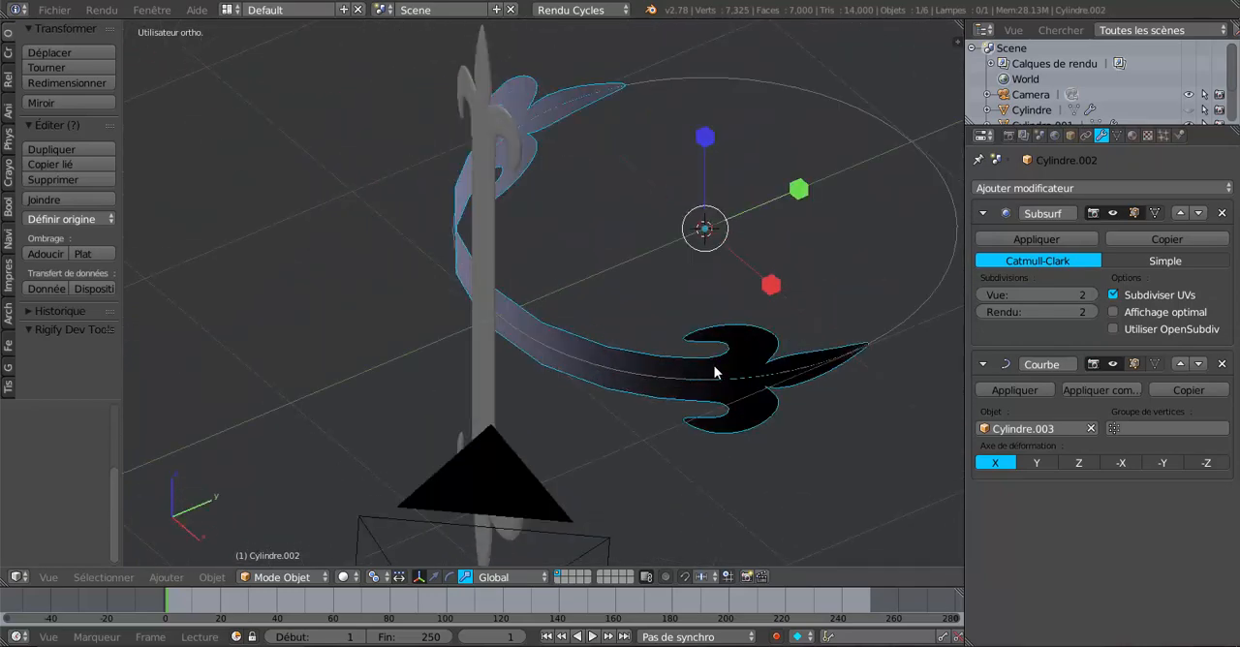
middle_click_drag(656, 384, 623, 408)
scroll(691, 392, "up", 2)
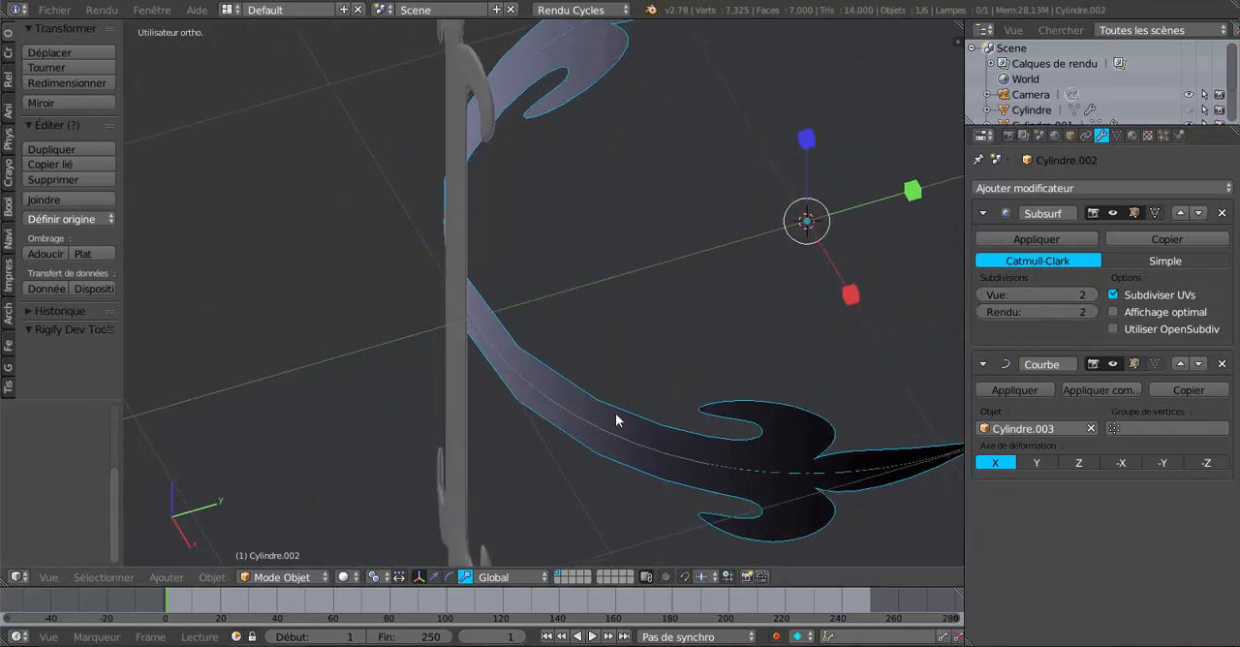
left_click(1094, 296)
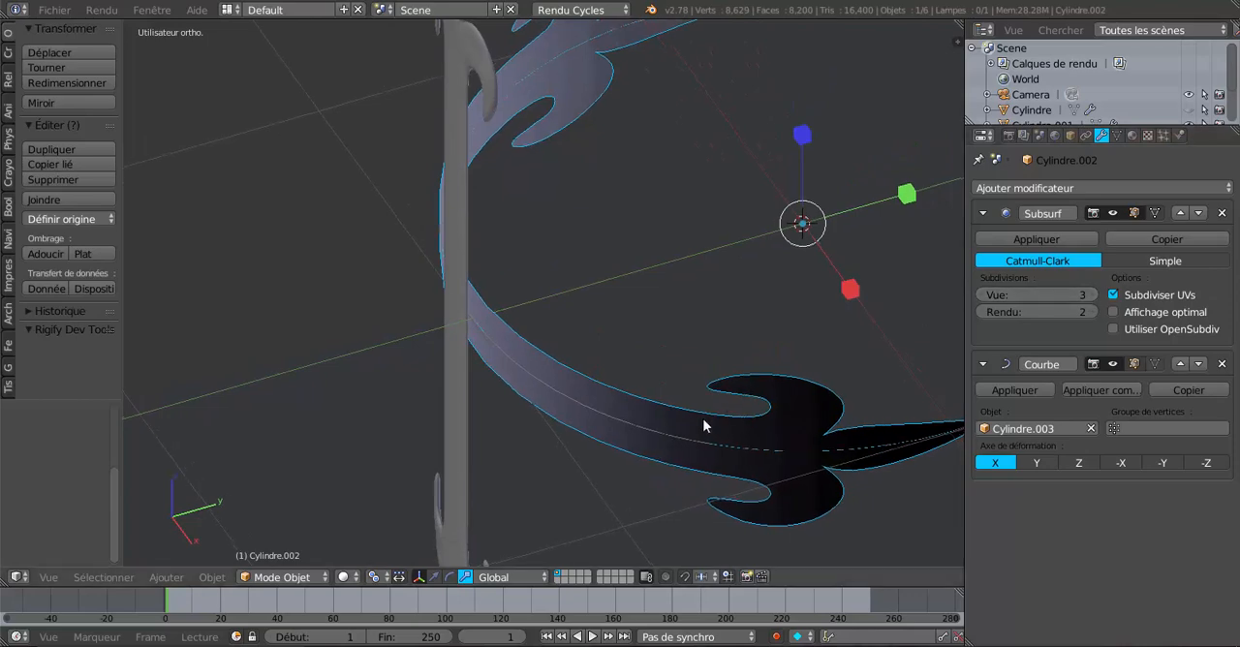
Step: Examine how smoothly the bent ornament and its fleur-de-lis ends follow the guide circle
middle_click_drag(704, 424, 645, 424)
middle_click_drag(576, 388, 534, 446)
scroll(536, 445, "up", 1)
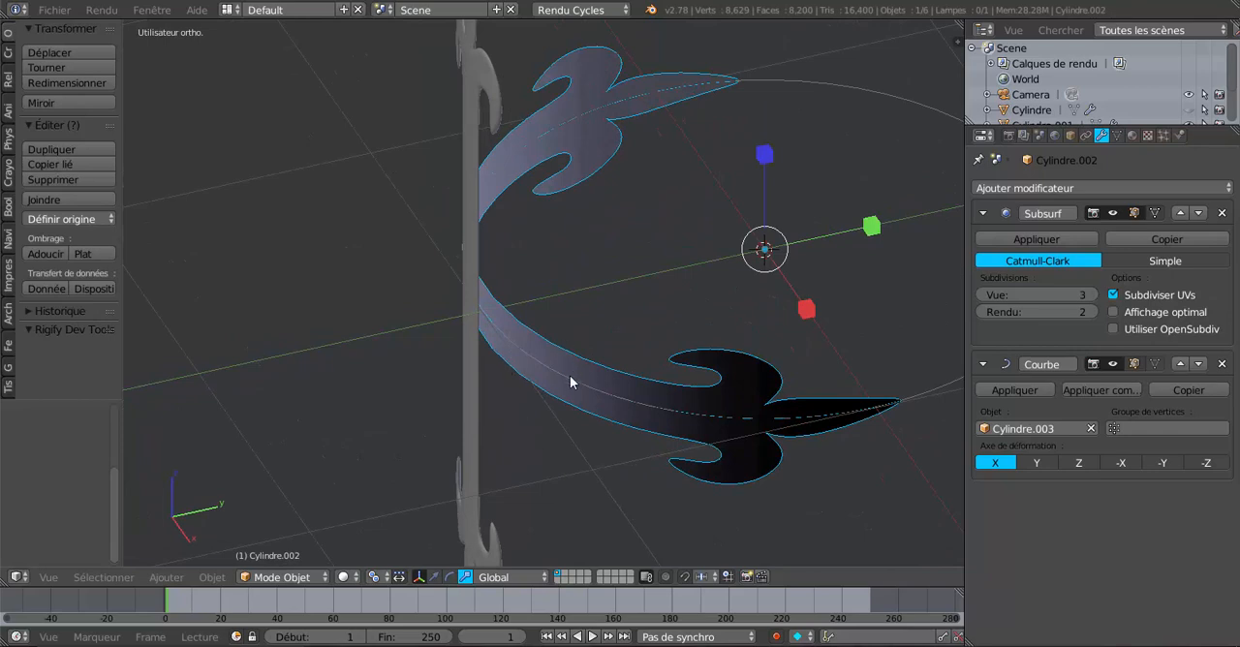
mouse_move(575, 393)
middle_mouse_down()
mouse_move(571, 410)
mouse_move(570, 388)
middle_mouse_up()
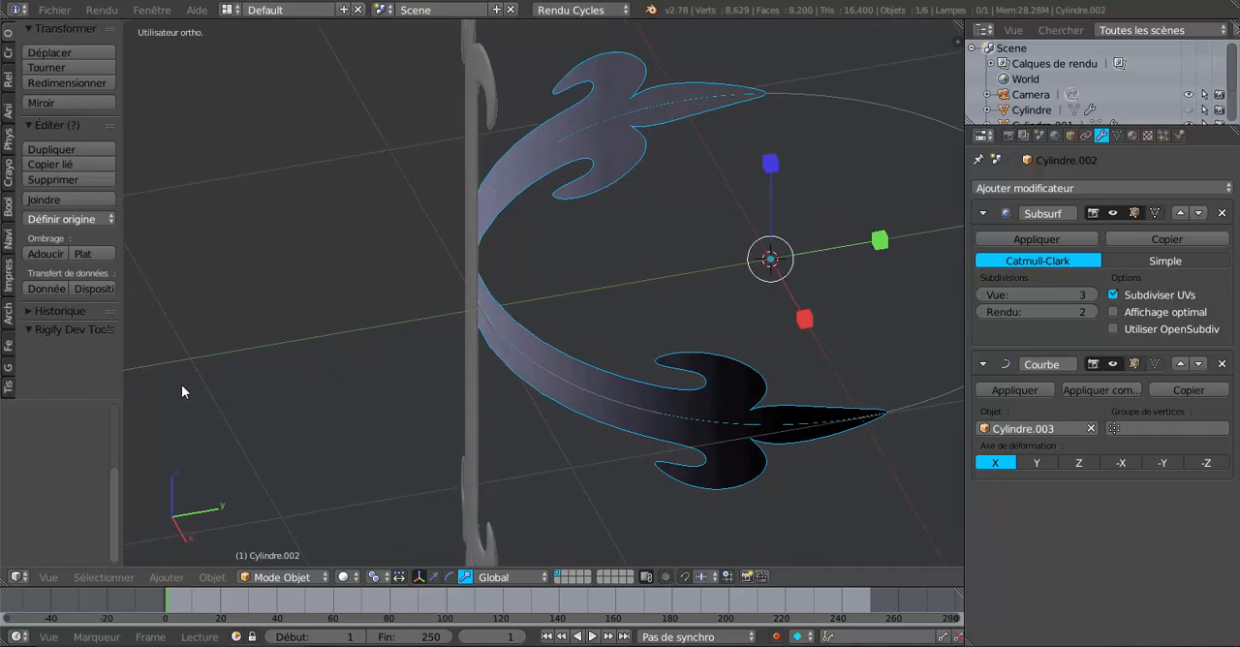
middle_click_drag(512, 380, 522, 329)
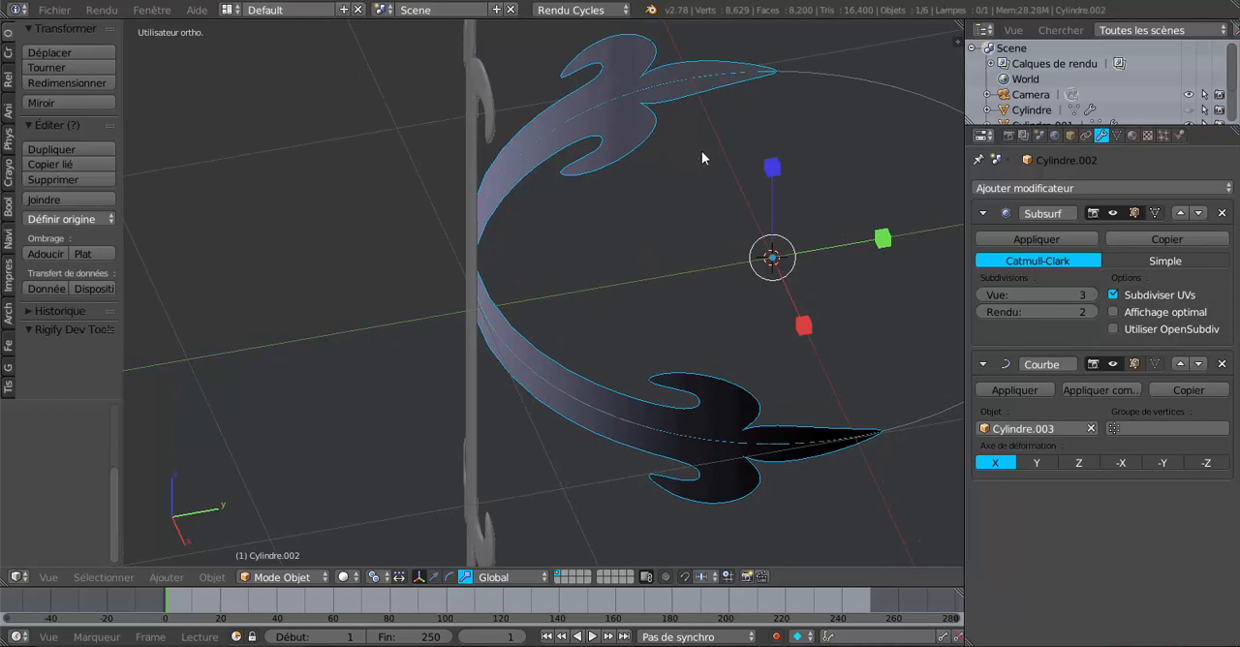
middle_click_drag(701, 150, 856, 315)
middle_click_drag(808, 263, 530, 320)
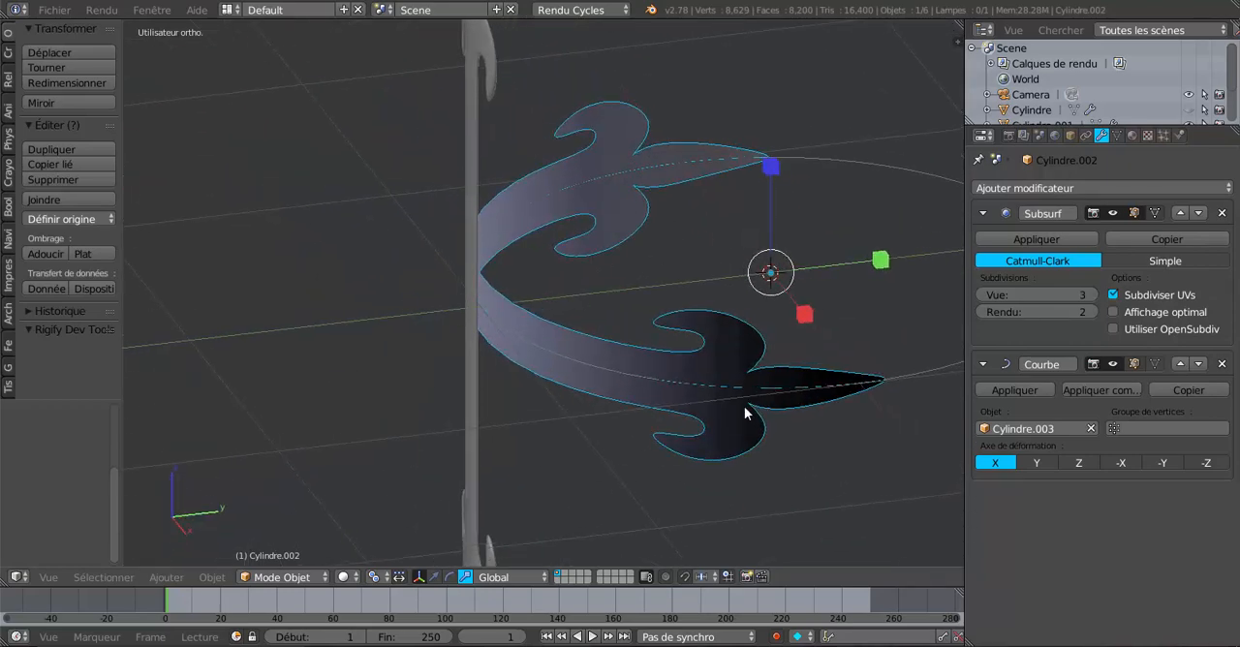
middle_click_drag(763, 362, 742, 388)
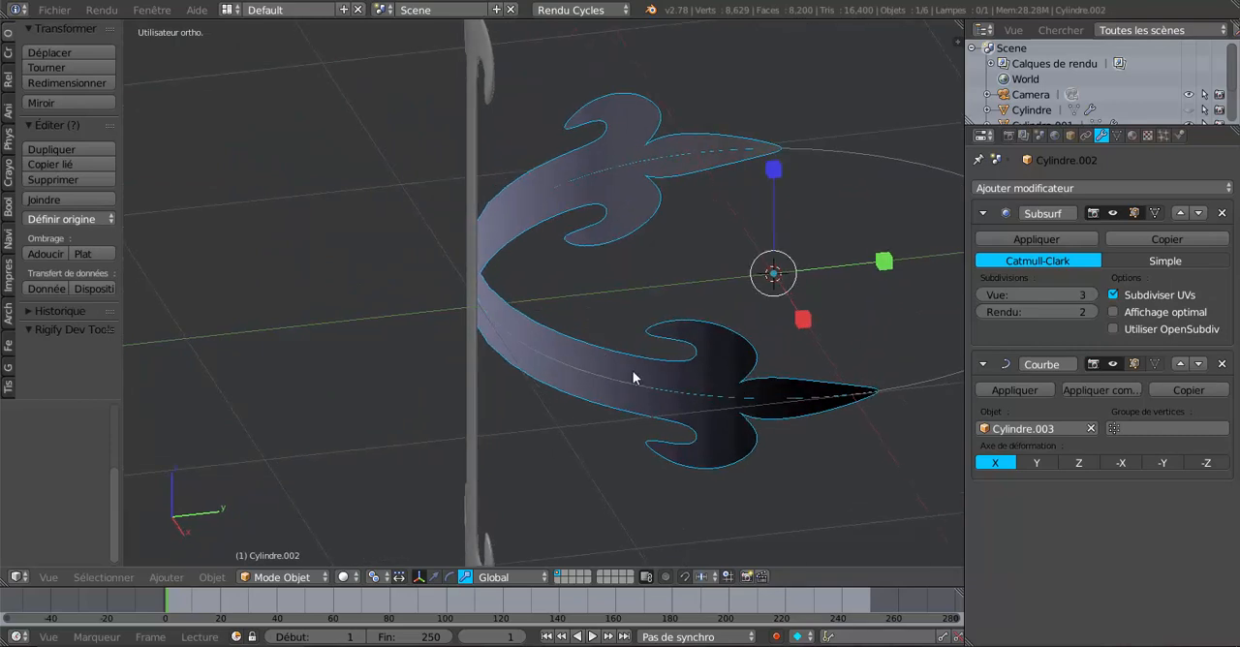
middle_click_drag(484, 333, 775, 321)
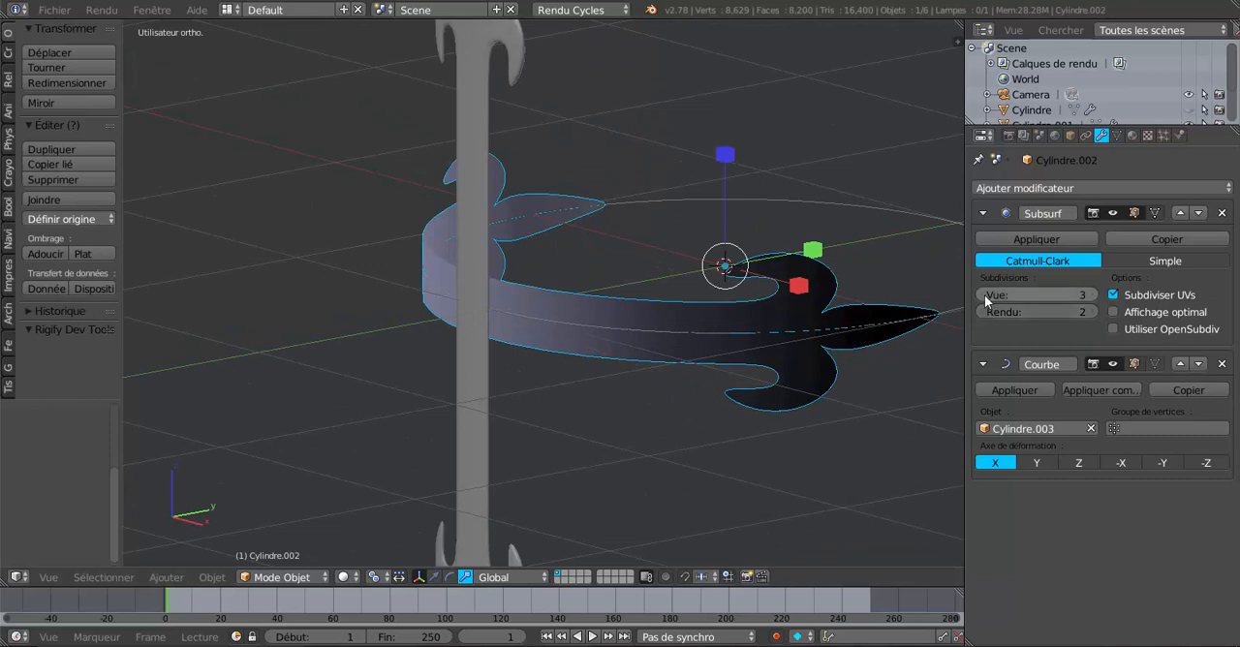
Step: Try the Curve modifier above Subsurf in the ornament's modifier stack, check the bend, and move Subsurf back above it
left_click(1178, 364)
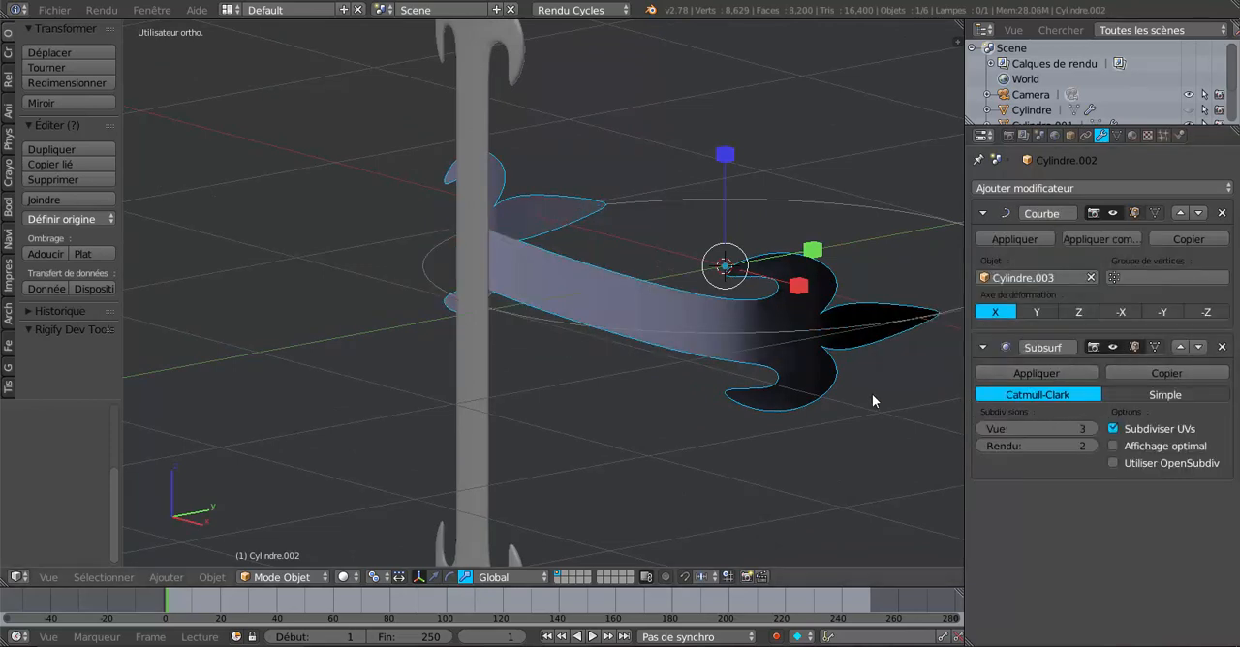
scroll(872, 394, "down", 3)
middle_click_drag(871, 393, 884, 413)
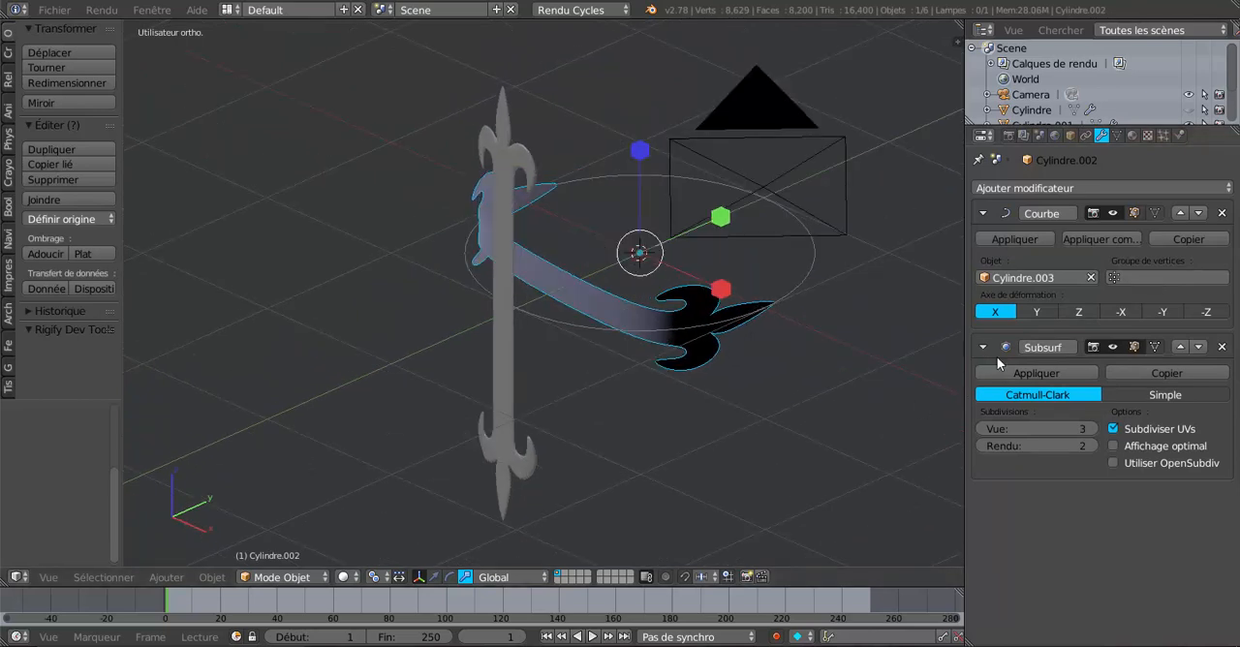
middle_click_drag(690, 350, 704, 446)
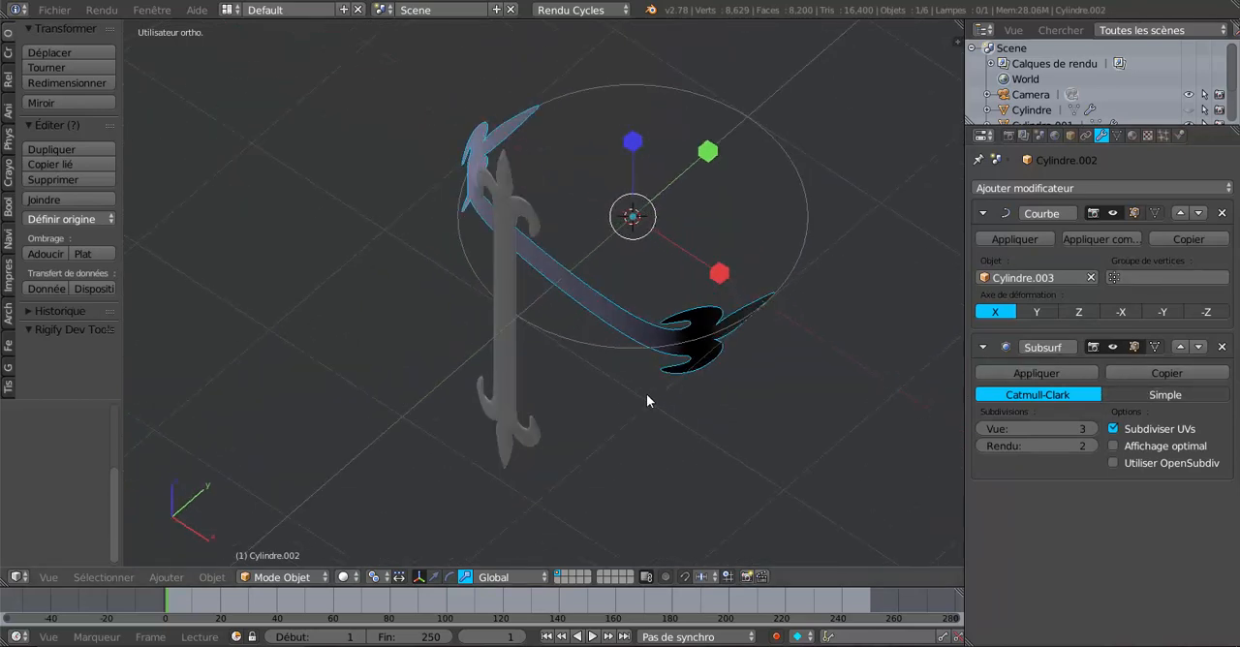
scroll(635, 381, "up", 2)
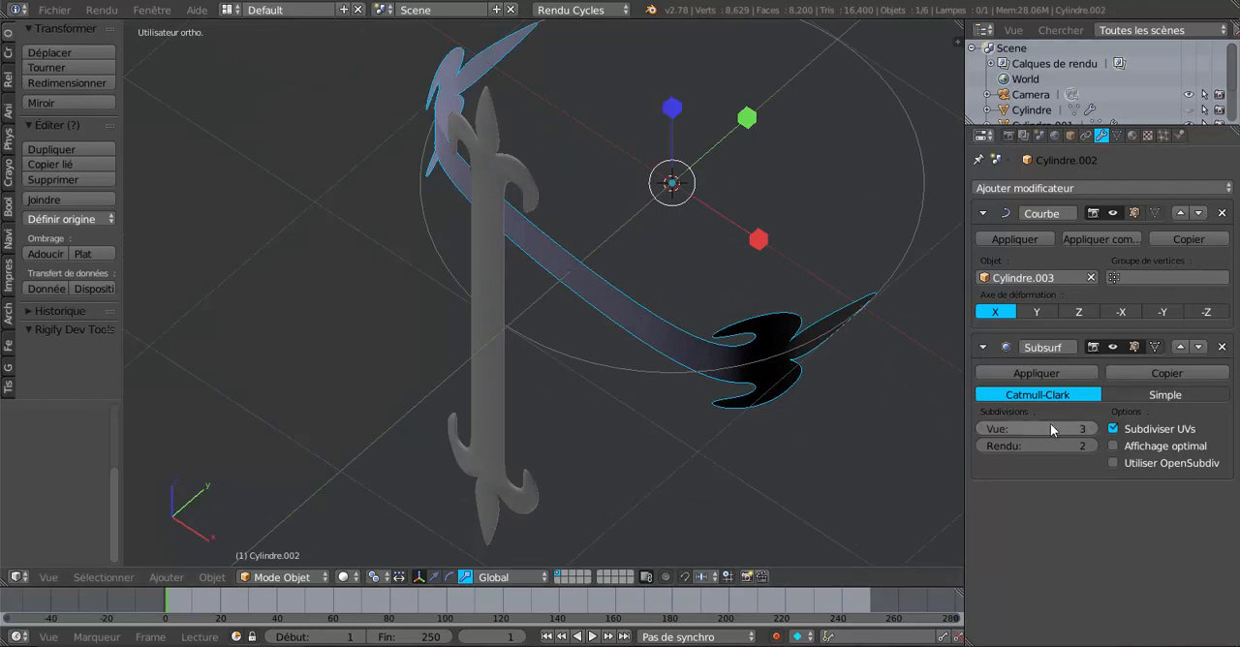
middle_click_drag(676, 390, 640, 367)
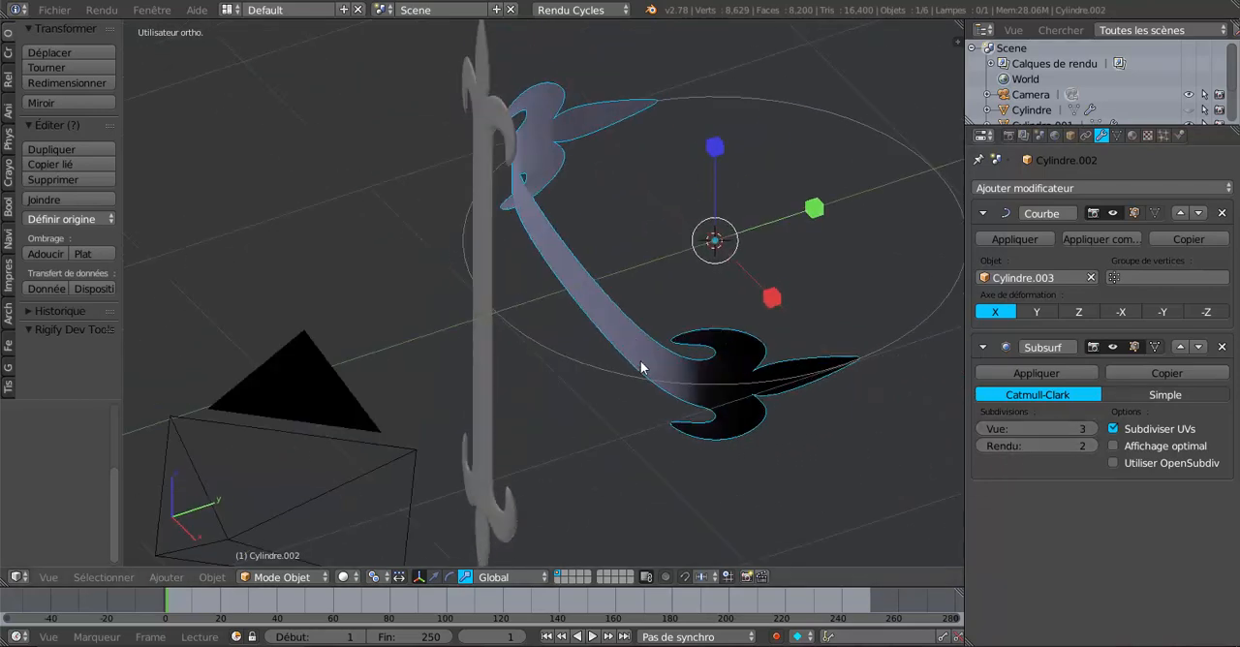
left_click(1179, 347)
middle_click_drag(794, 354, 839, 347)
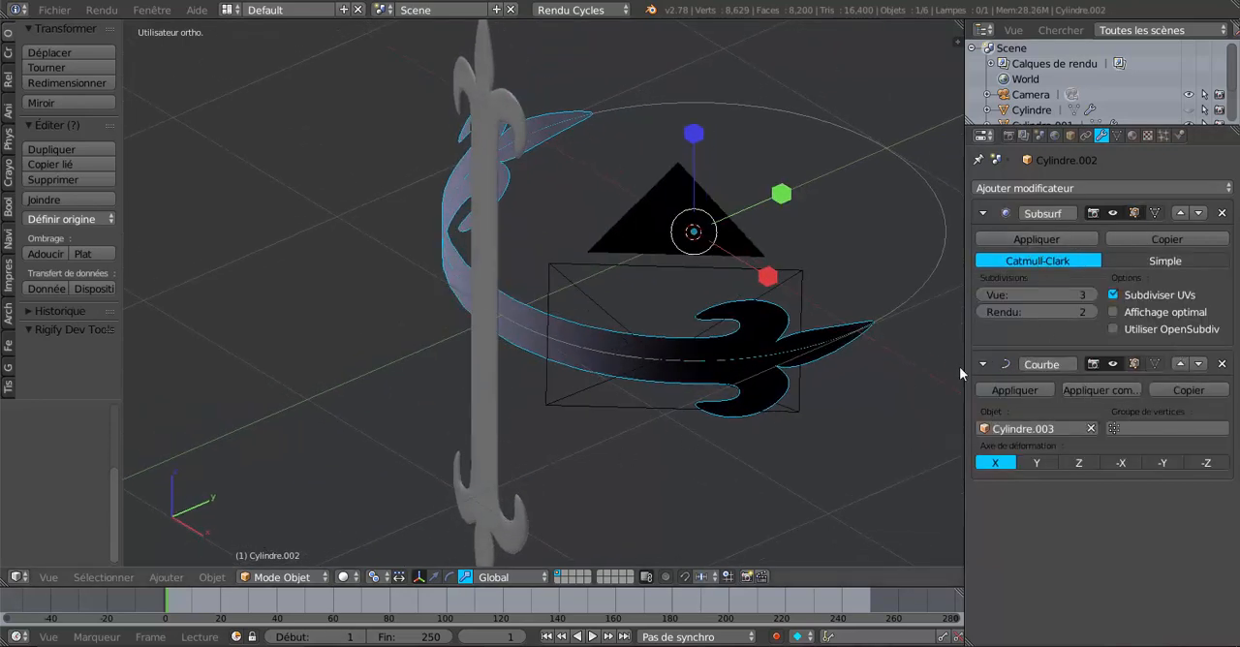
Step: Try a Subsurf view subdivision level of 1 on the bent ornament and set the level to 2
left_click(984, 295)
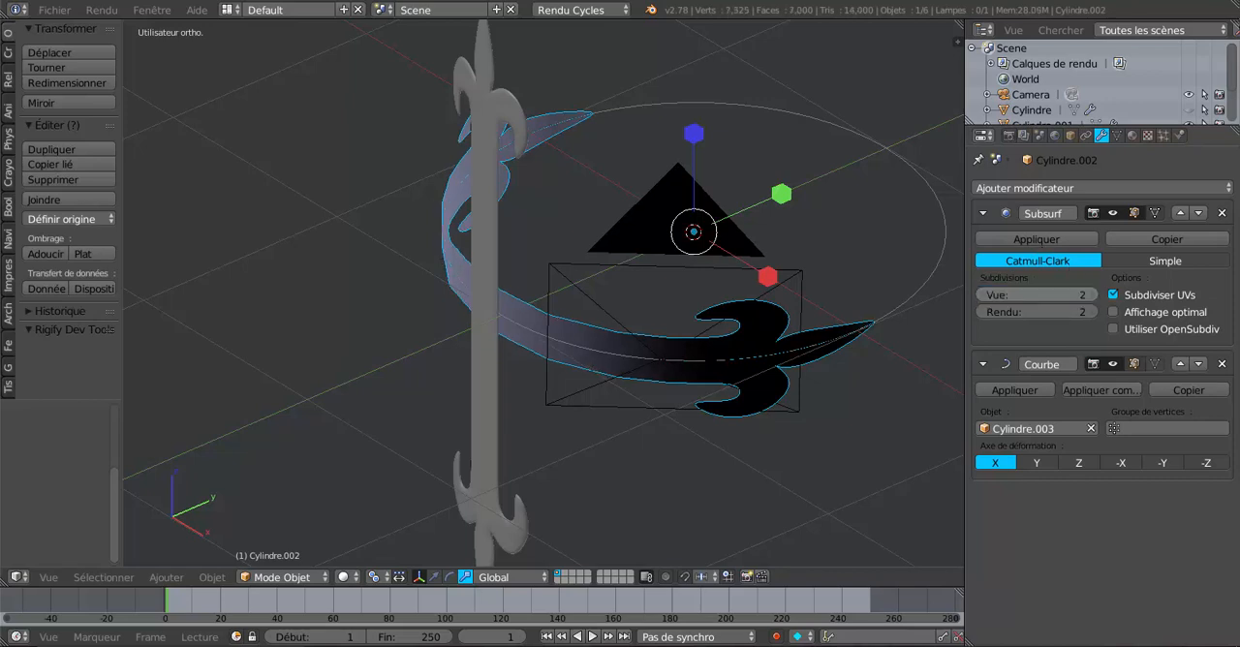
left_click(984, 296)
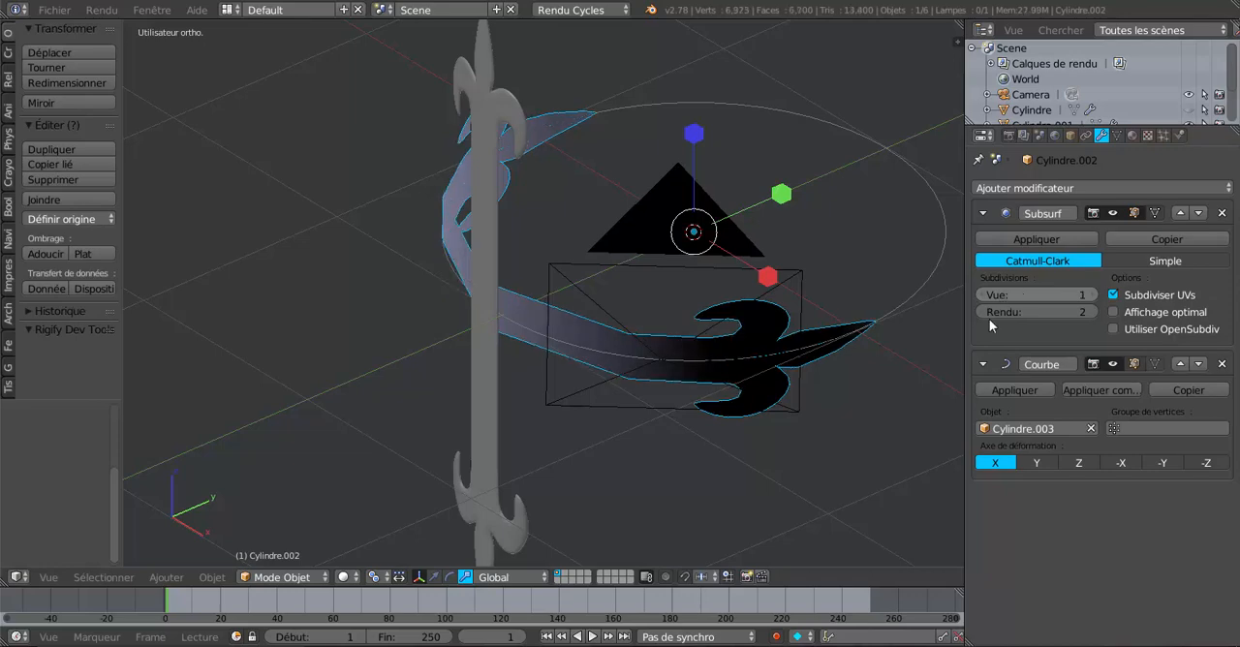
middle_click_drag(825, 410, 832, 370)
left_click(1093, 294)
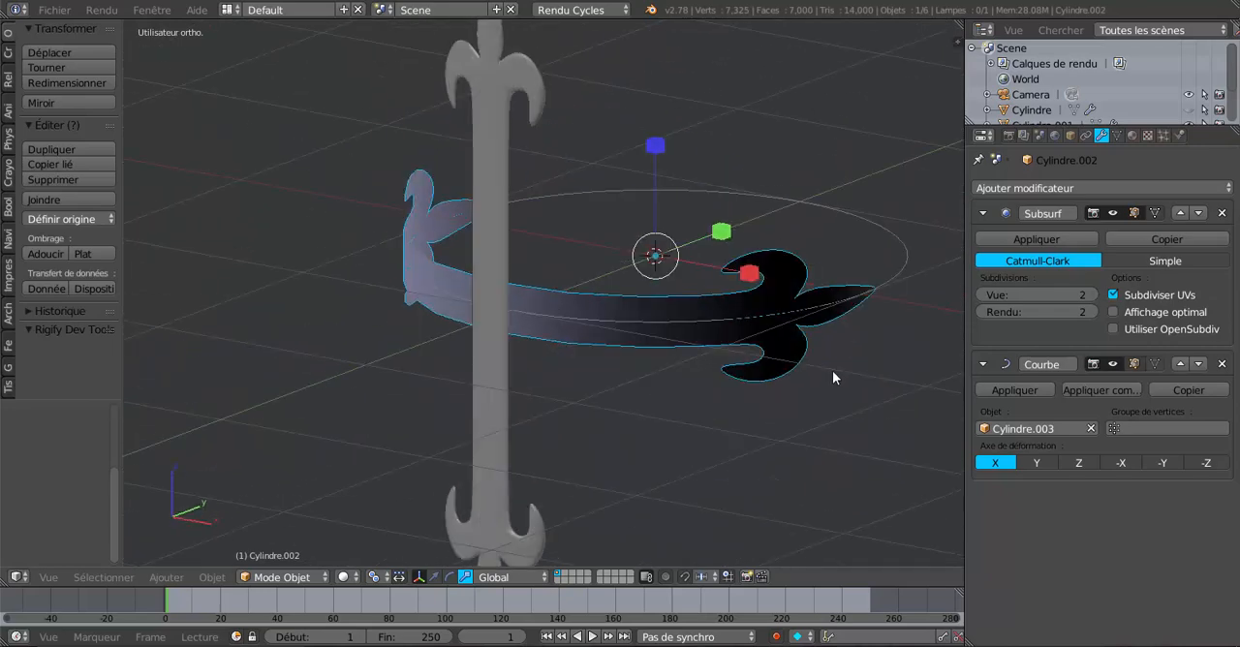
Step: Apply the Subsurf and Curve modifiers on the bent ornament and check the resulting mesh in Edit Mode
left_click(1029, 238)
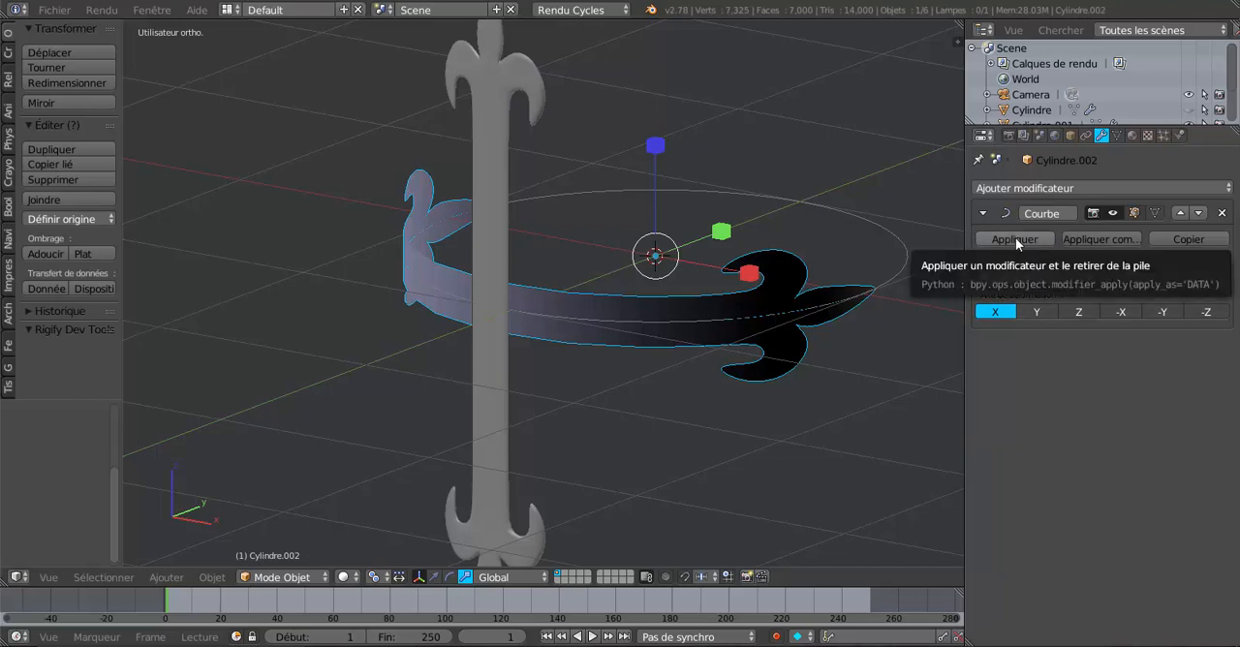
left_click(1015, 238)
middle_click_drag(857, 390, 825, 405)
key("Tab")
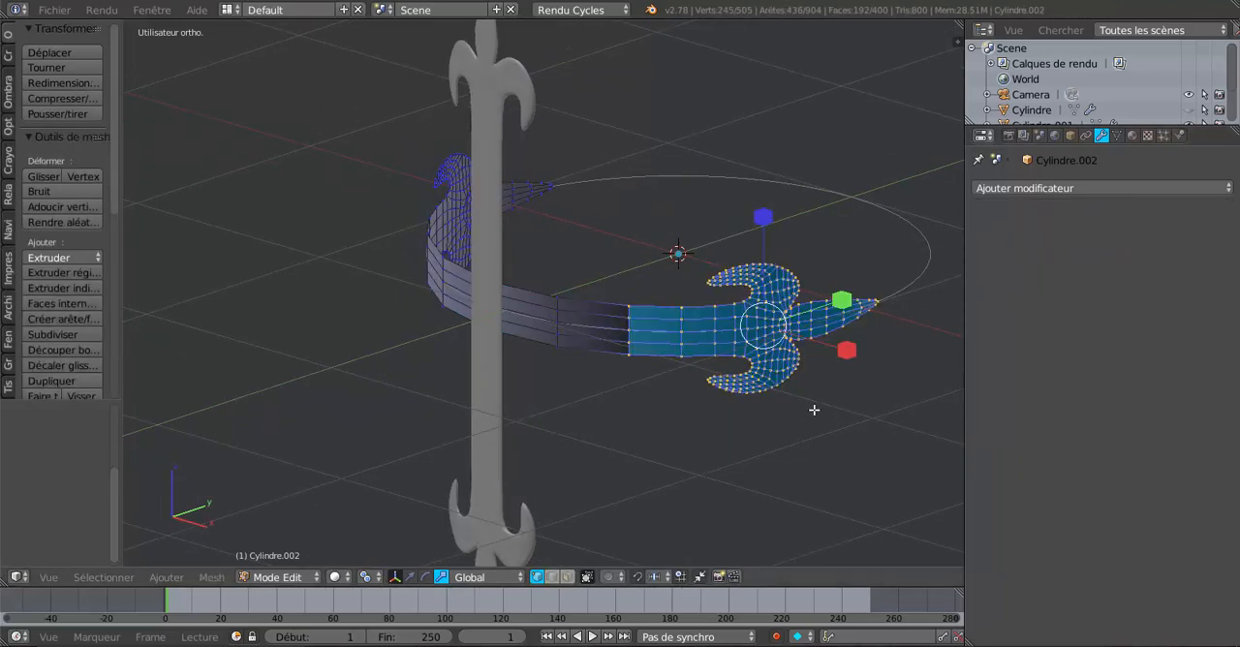
middle_click_drag(665, 426, 675, 476)
scroll(727, 417, "up", 2)
scroll(648, 398, "down", 3)
key("Tab")
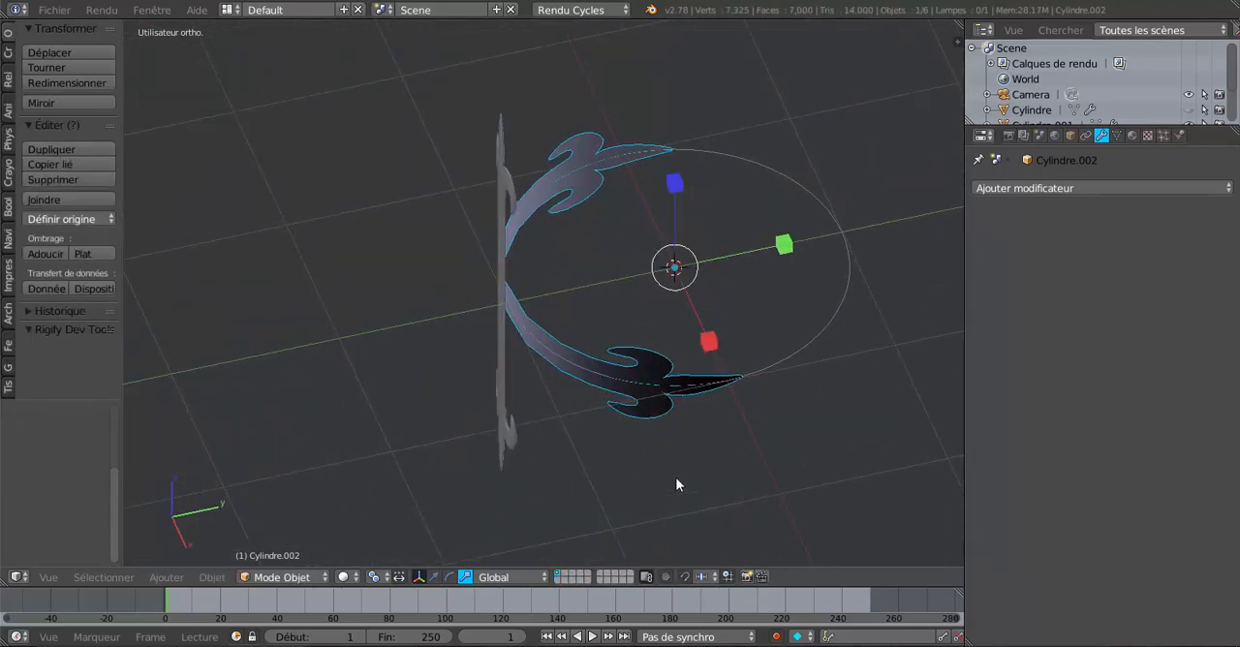
Step: Delete the guide circle Cylindre.003
right_click(784, 363)
middle_click_drag(731, 450, 769, 443)
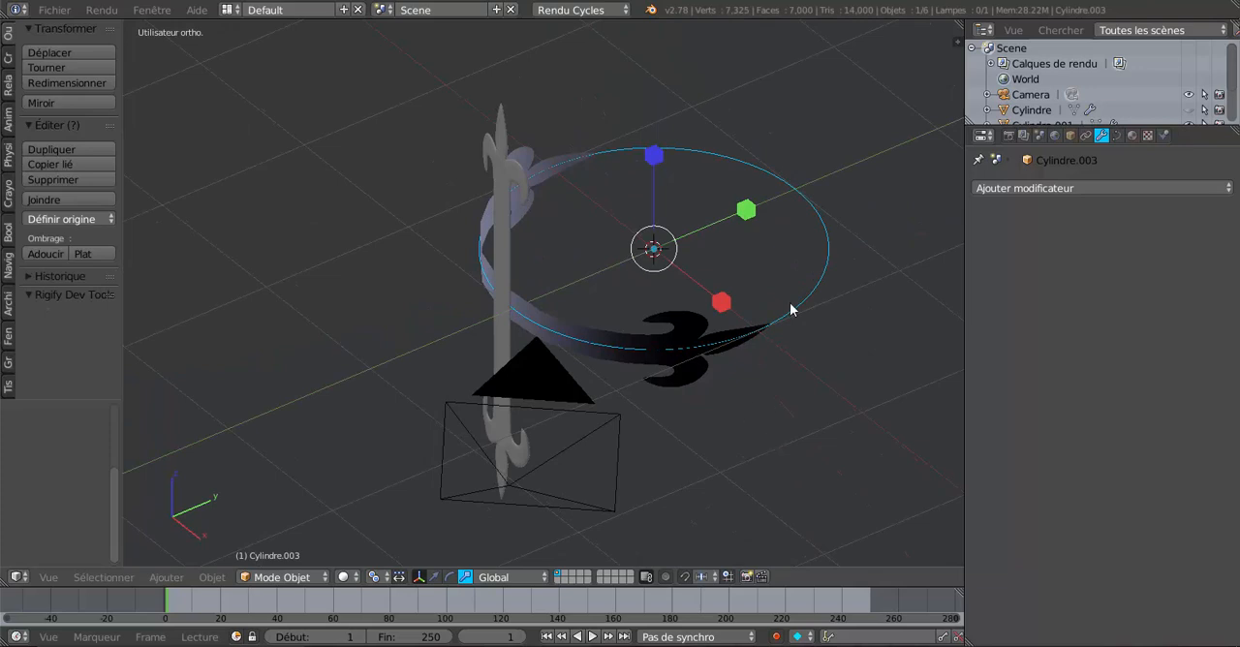
key("x")
left_click(813, 477)
middle_click_drag(697, 474, 732, 466)
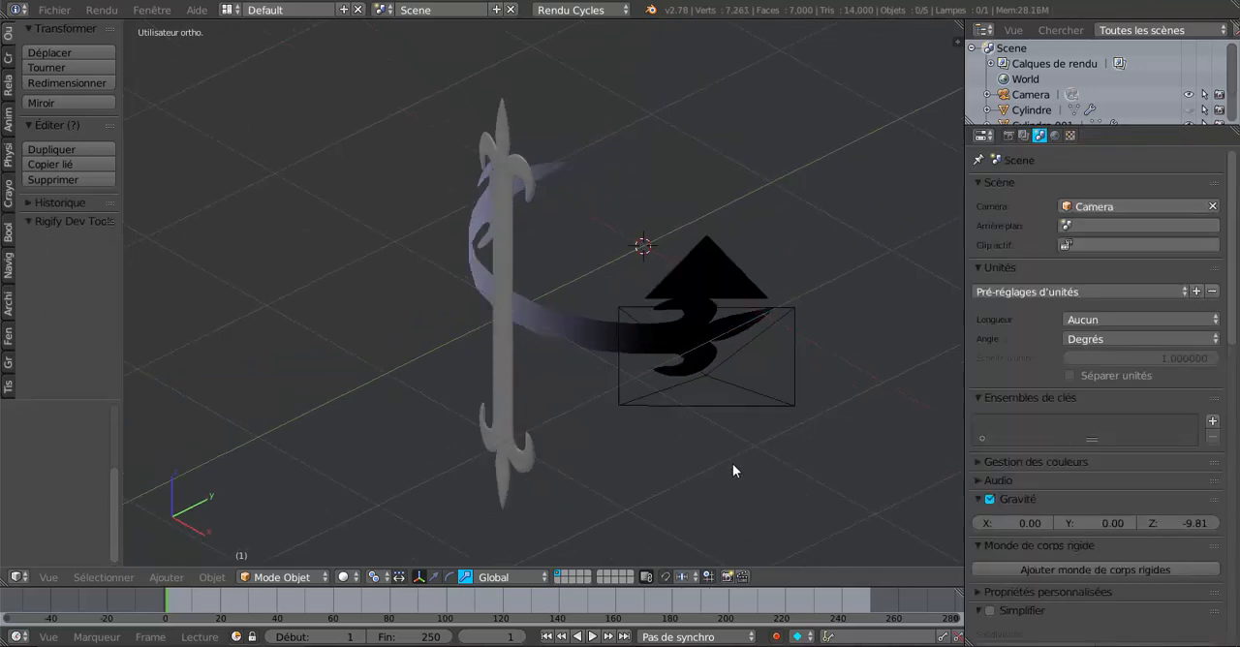
Step: Extrude all the faces of the bent ornament in place without an offset, with the translate manipulator enabled
scroll(729, 463, "up", 3)
mouse_move(609, 445)
middle_mouse_down()
mouse_move(680, 445)
mouse_move(576, 441)
mouse_move(772, 448)
mouse_move(556, 487)
mouse_move(601, 465)
middle_mouse_up()
right_click(636, 355)
scroll(636, 448, "down", 3)
key("Tab")
left_click(410, 577)
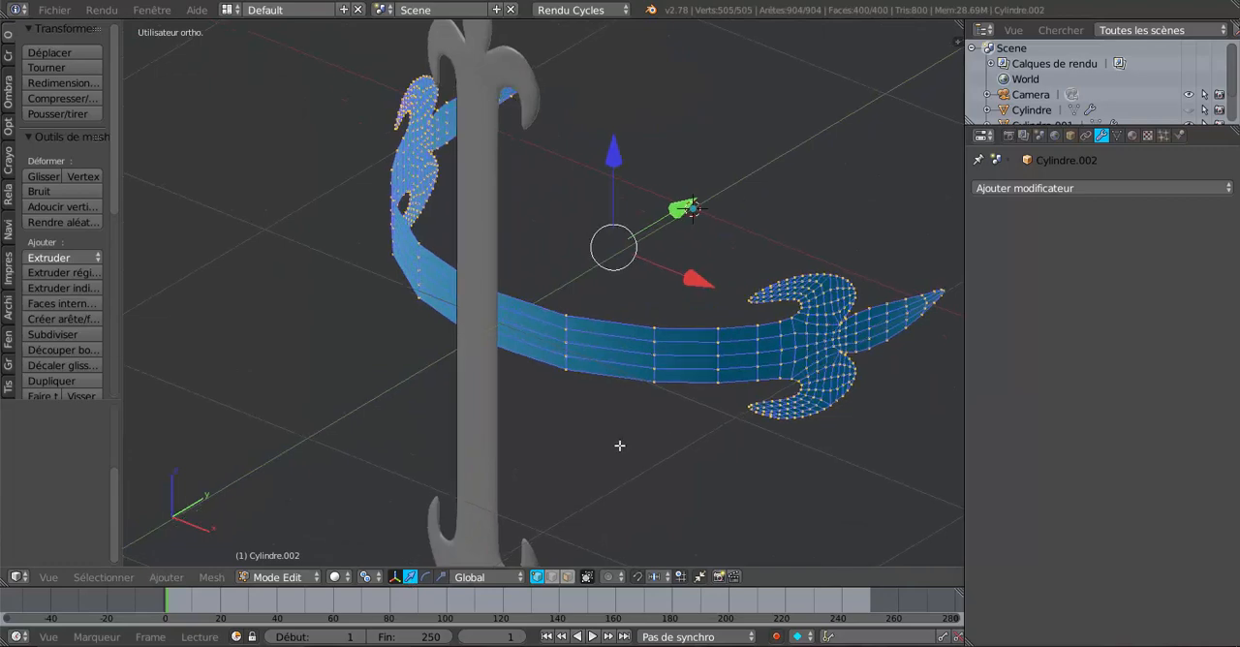
middle_click_drag(658, 439, 621, 445)
scroll(621, 443, "up", 1)
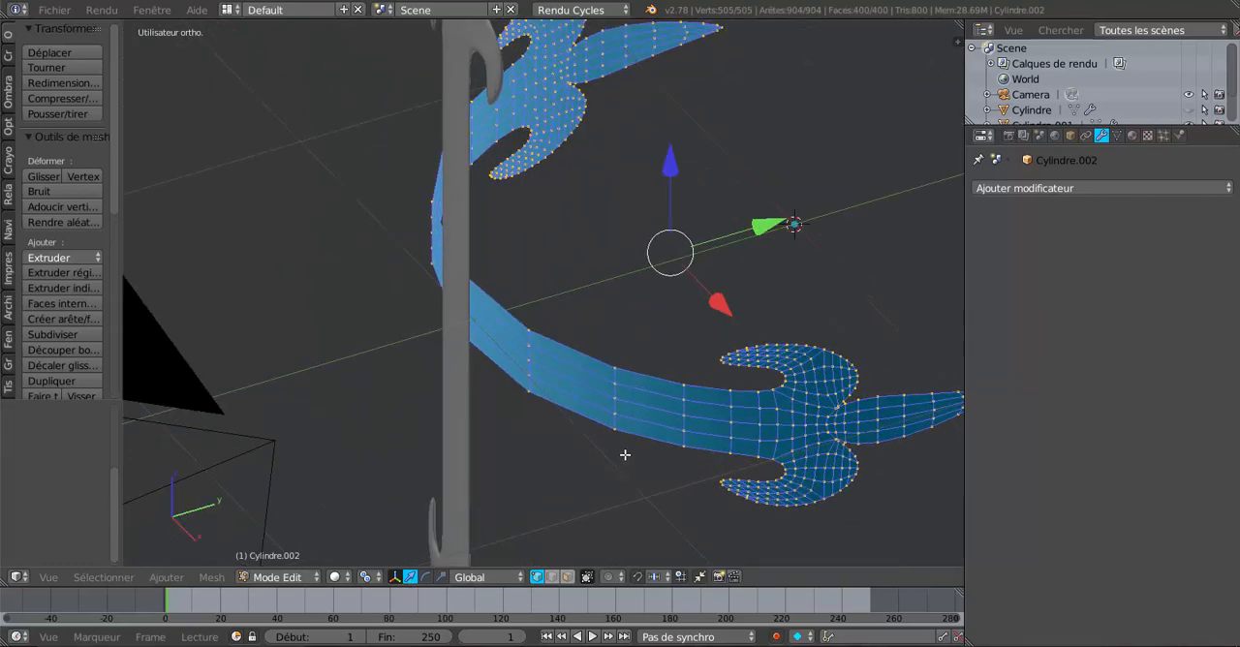
key("e")
key("Escape")
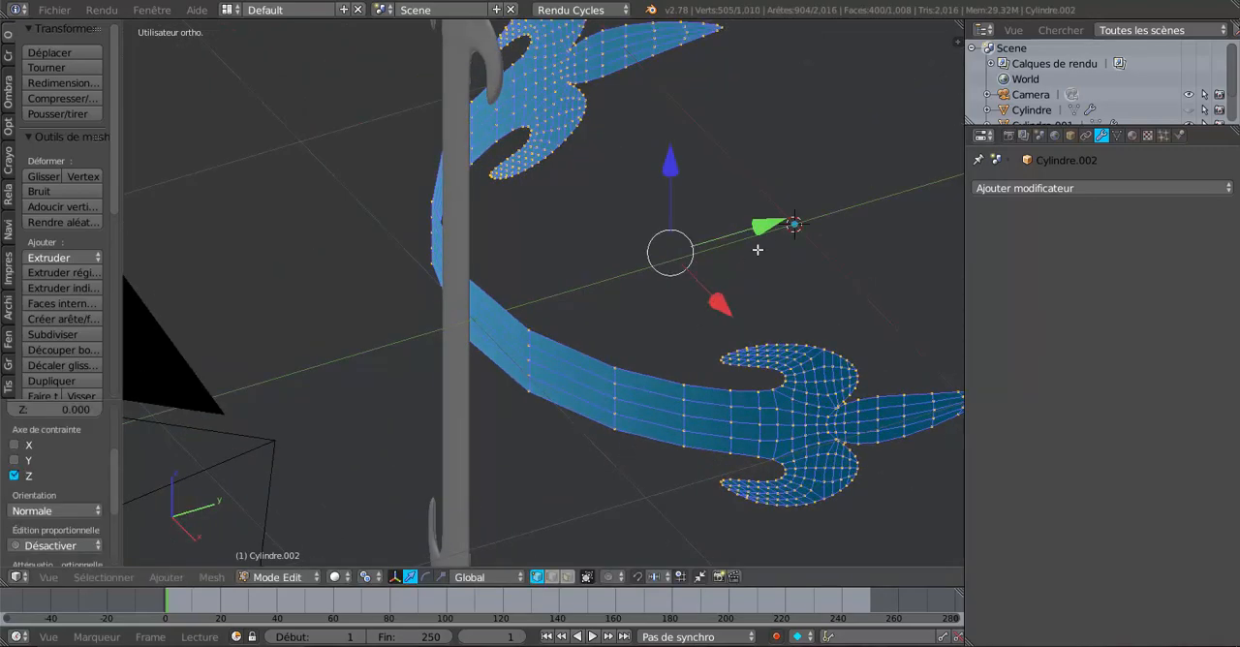
Step: Move the extruded faces of the bent ornament slightly along the global Y axis to give the strip thickness
left_click_drag(763, 227, 753, 236)
middle_click_drag(800, 404, 645, 271)
scroll(703, 342, "up", 4)
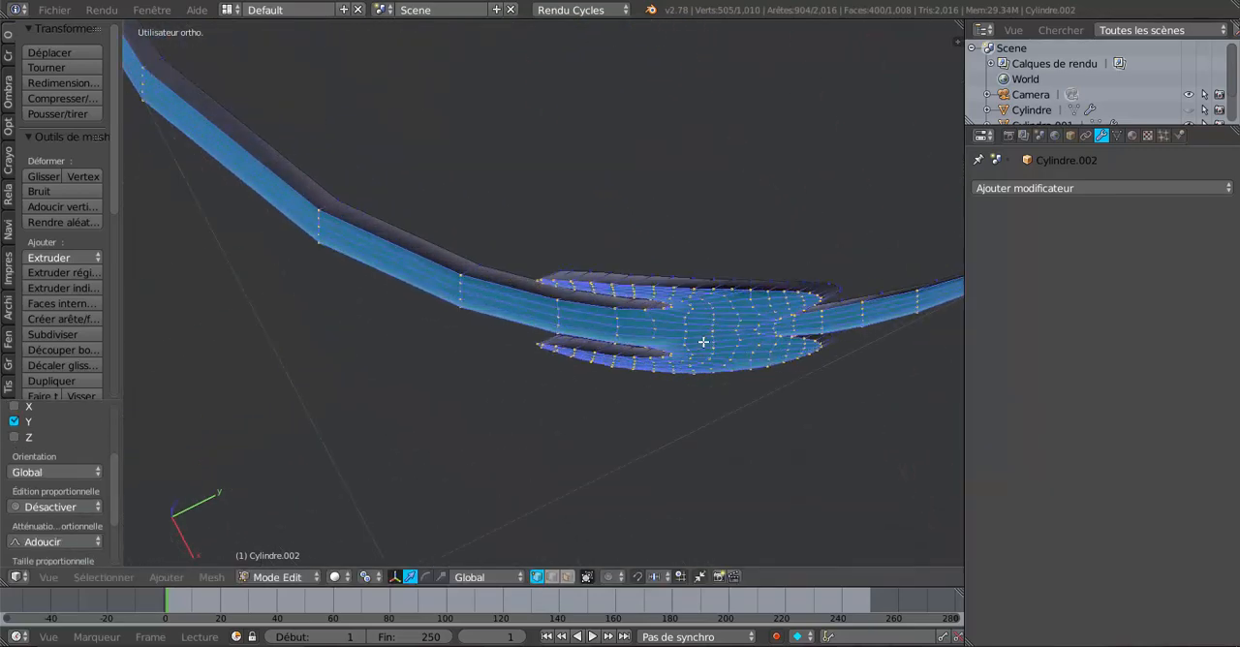
scroll(688, 341, "up", 1)
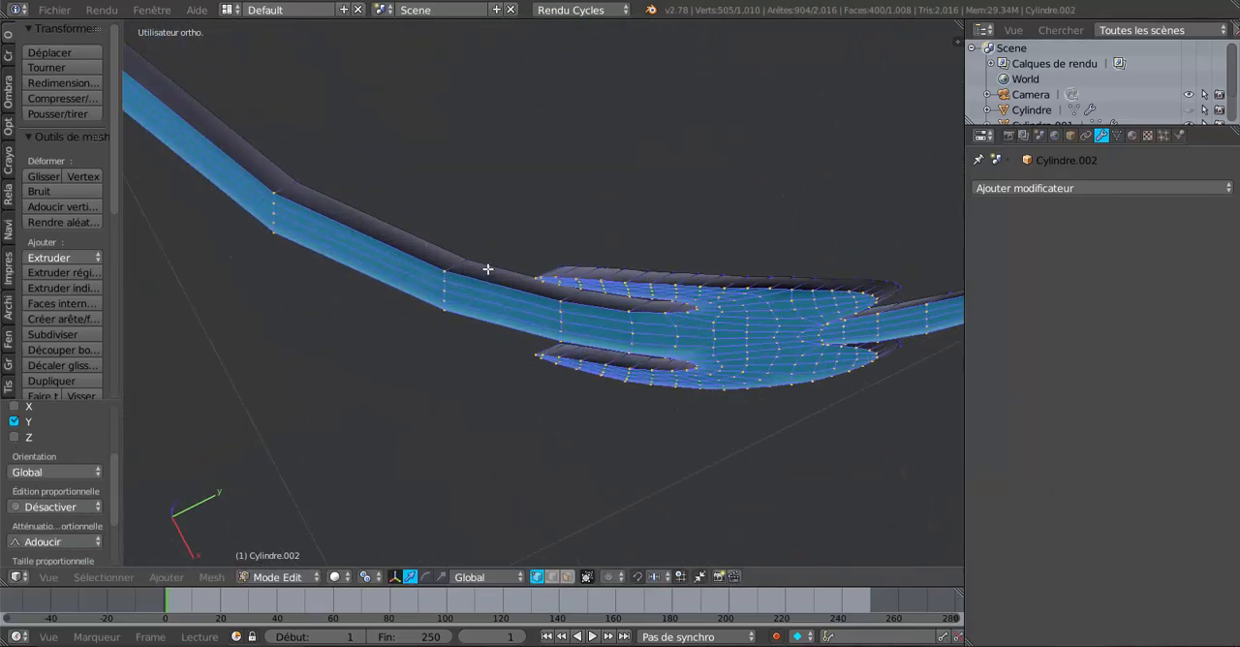
Step: Examine the extruded strip's thickness along the bend, around the fleur-de-lis and at its pointed tip
middle_click_drag(557, 330, 450, 228)
middle_click_drag(626, 428, 455, 164, "shift")
scroll(644, 249, "up", 2)
middle_click_drag(598, 275, 517, 325, "shift")
scroll(577, 307, "up", 2)
middle_click_drag(770, 382, 462, 313, "shift")
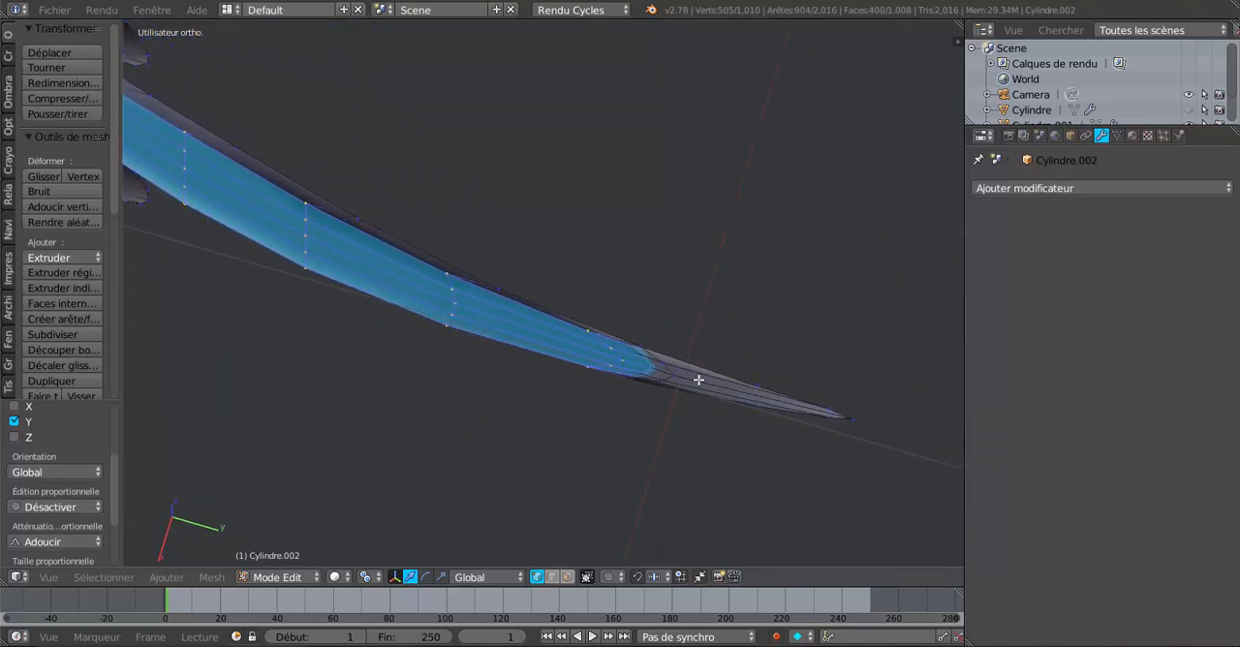
scroll(660, 363, "down", 6)
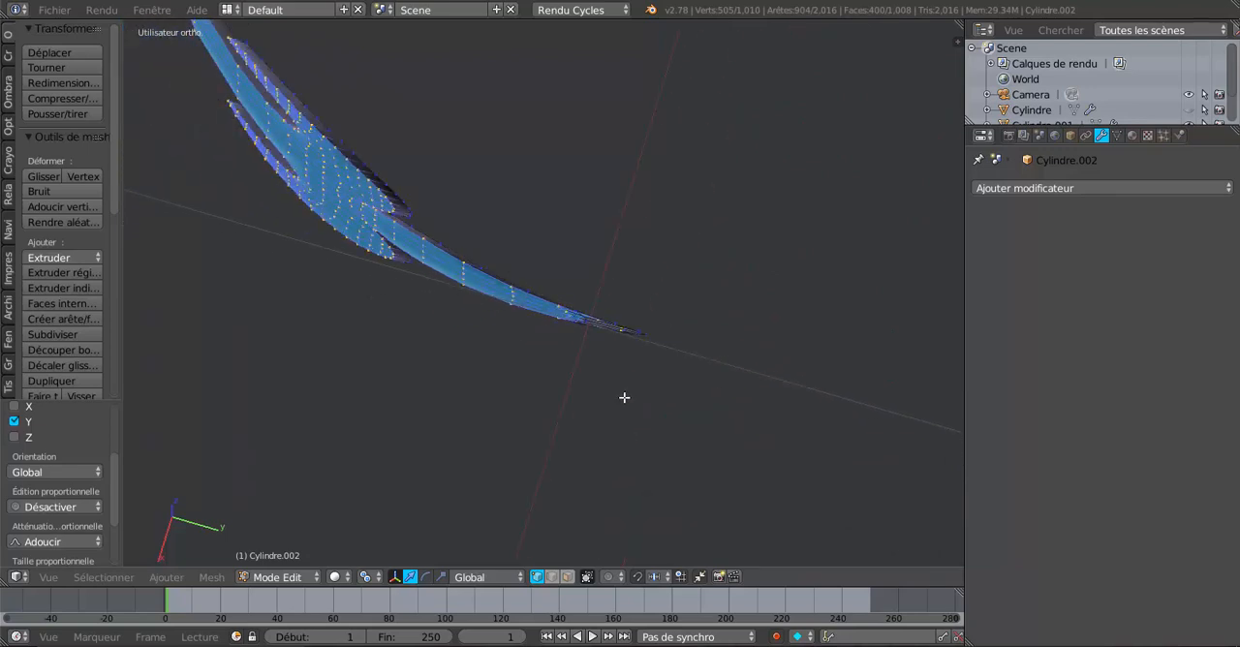
middle_click_drag(597, 408, 720, 400)
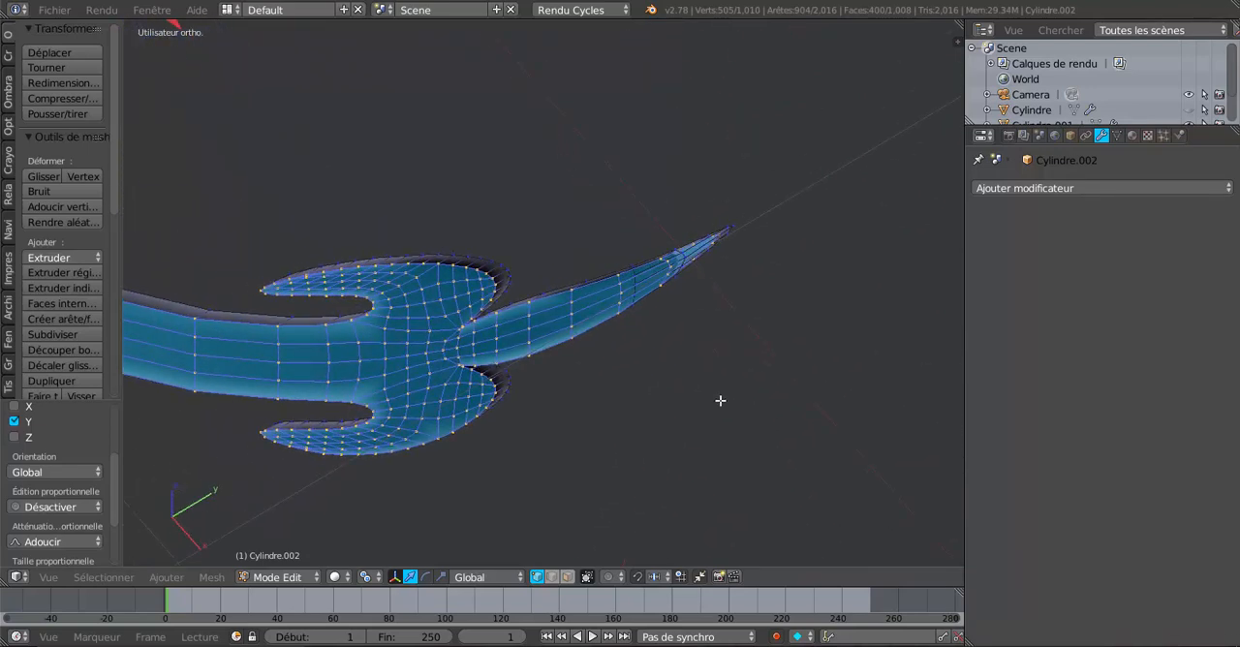
Step: Undo the Y-axis move of the bent ornament's extruded faces
scroll(642, 387, "down", 5)
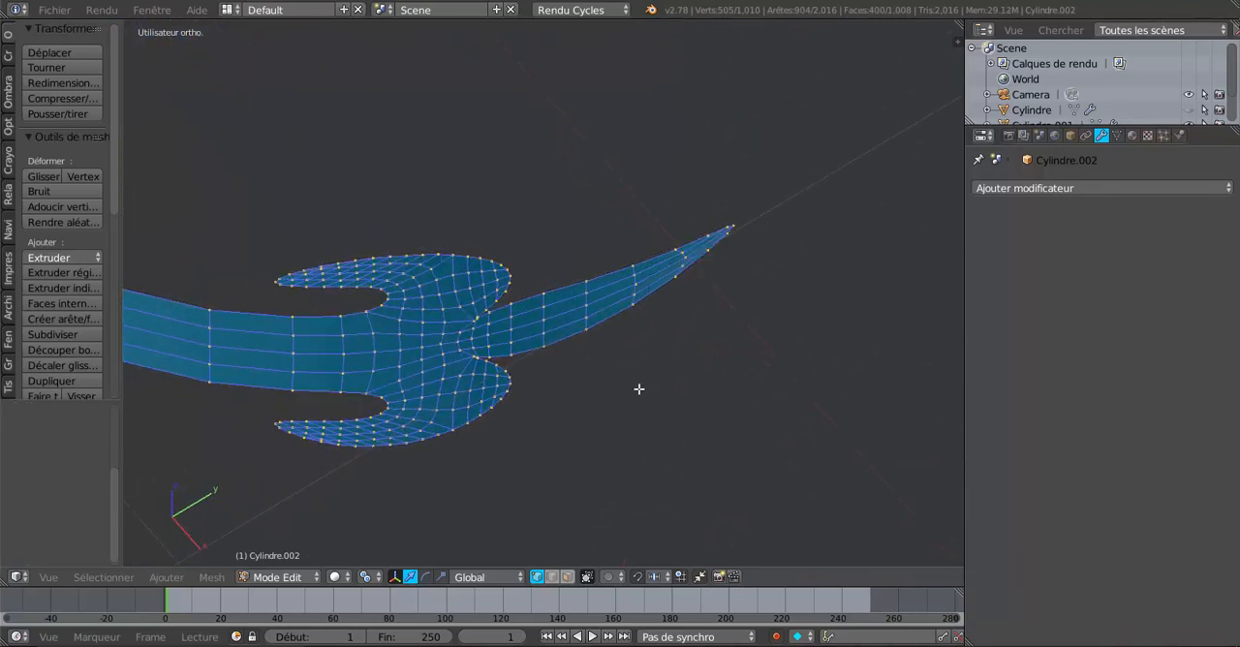
middle_click_drag(642, 388, 684, 393)
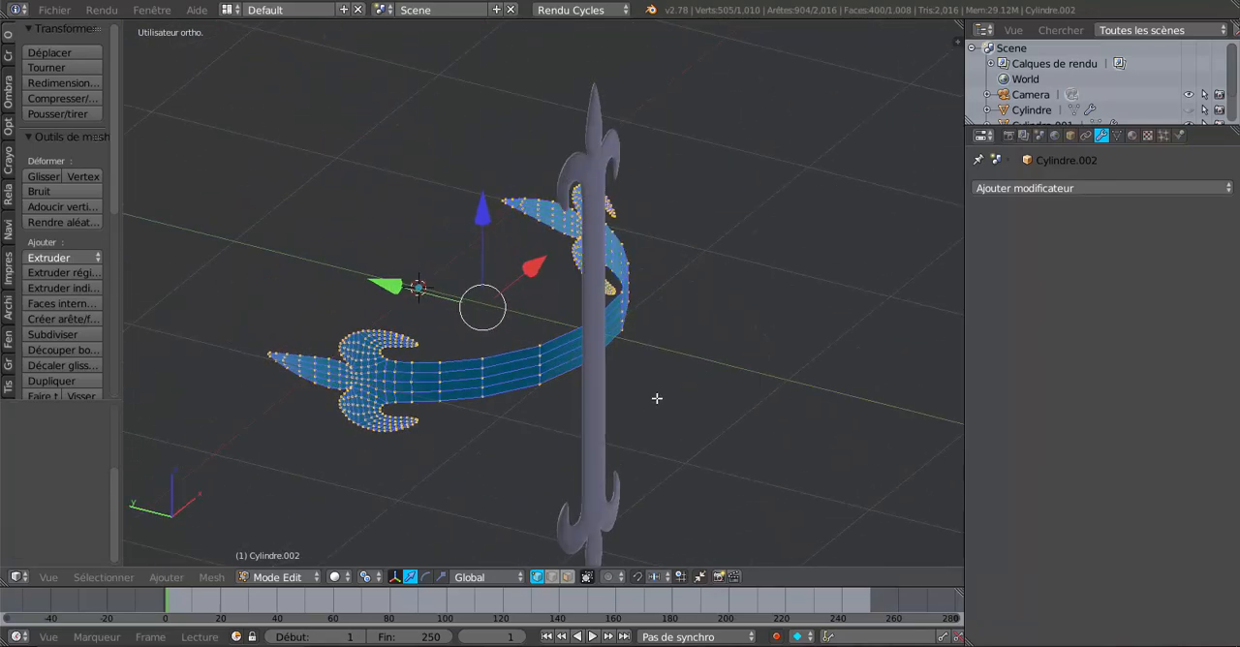
Step: Remove duplicate vertices from the bent ornament's selected mesh, widening the mesh tools area so the commands are readable
middle_click_drag(563, 385, 633, 380)
scroll(685, 351, "up", 3)
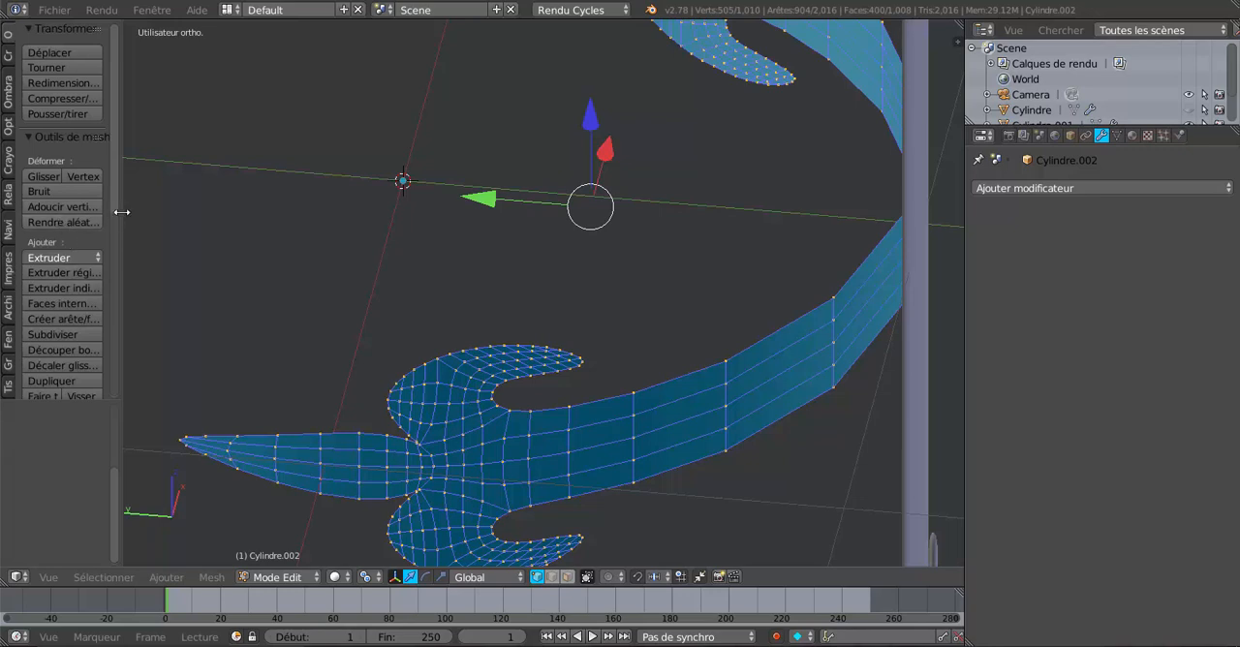
left_click_drag(121, 211, 199, 212)
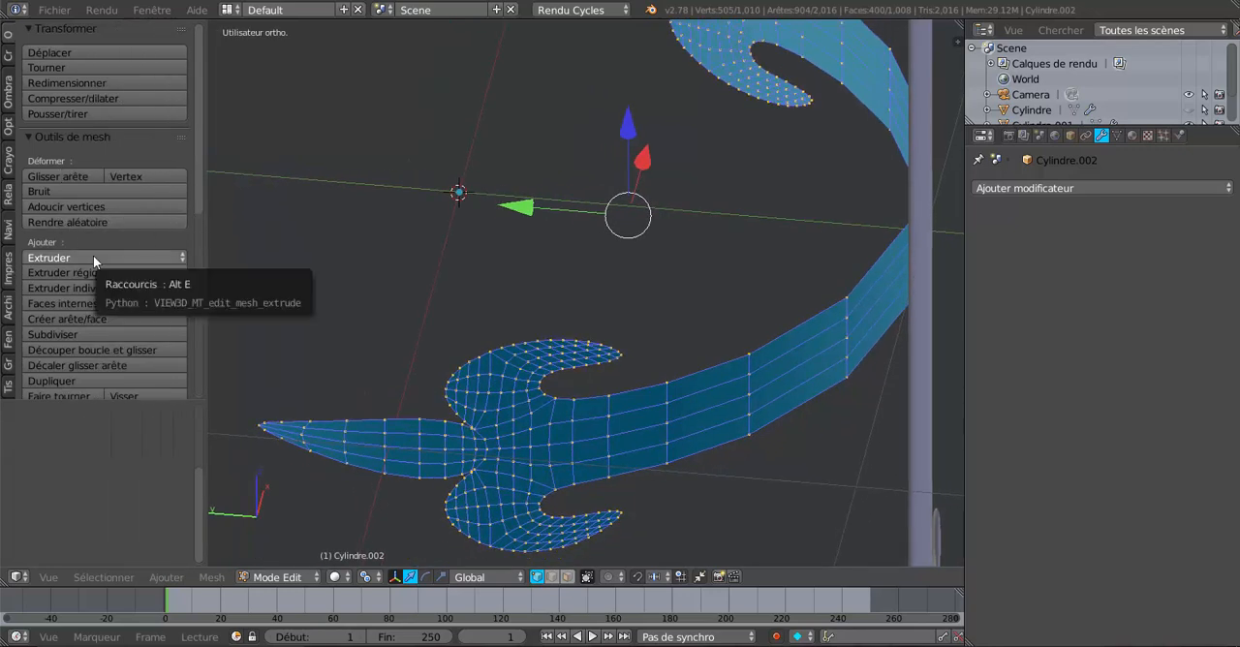
scroll(91, 251, "down", 5)
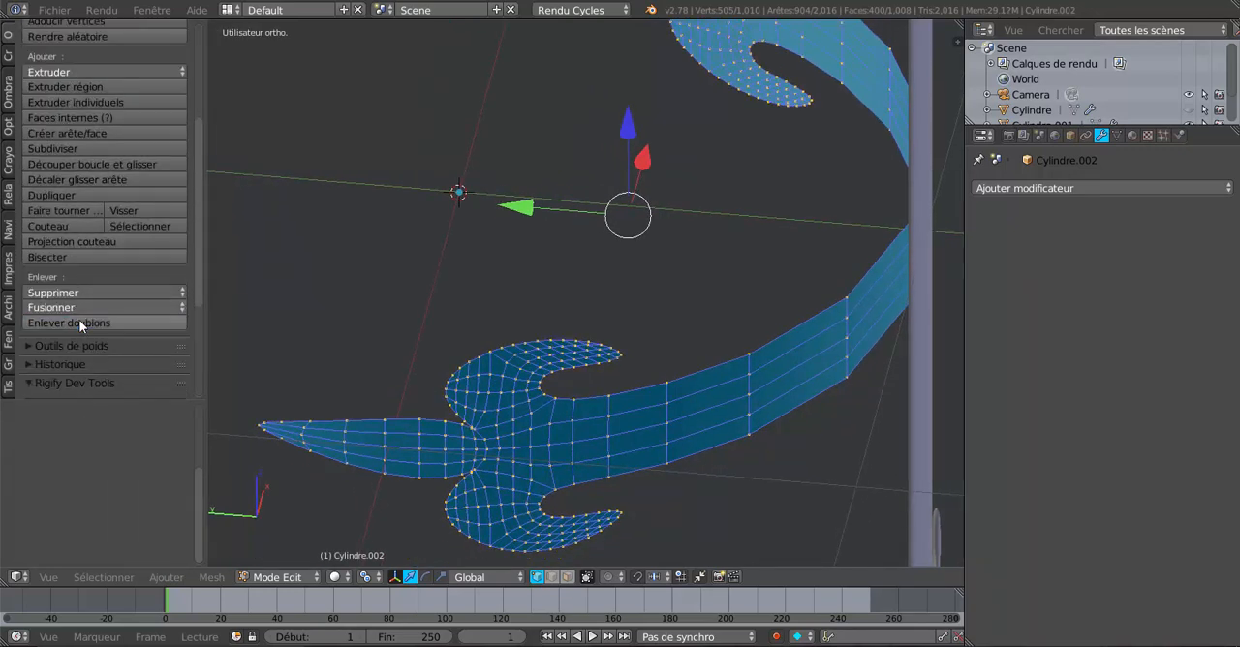
left_click(80, 325)
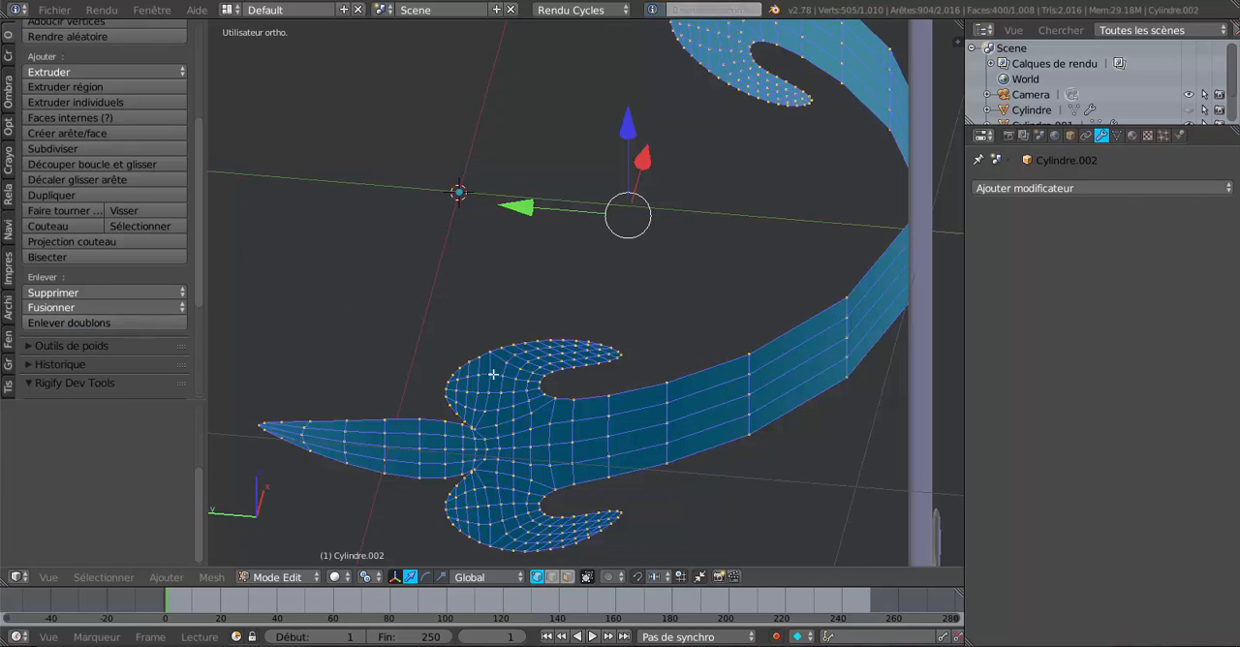
Step: Solidify the selected faces of the bent ornament and check the added thickness from the other side
left_click(213, 577)
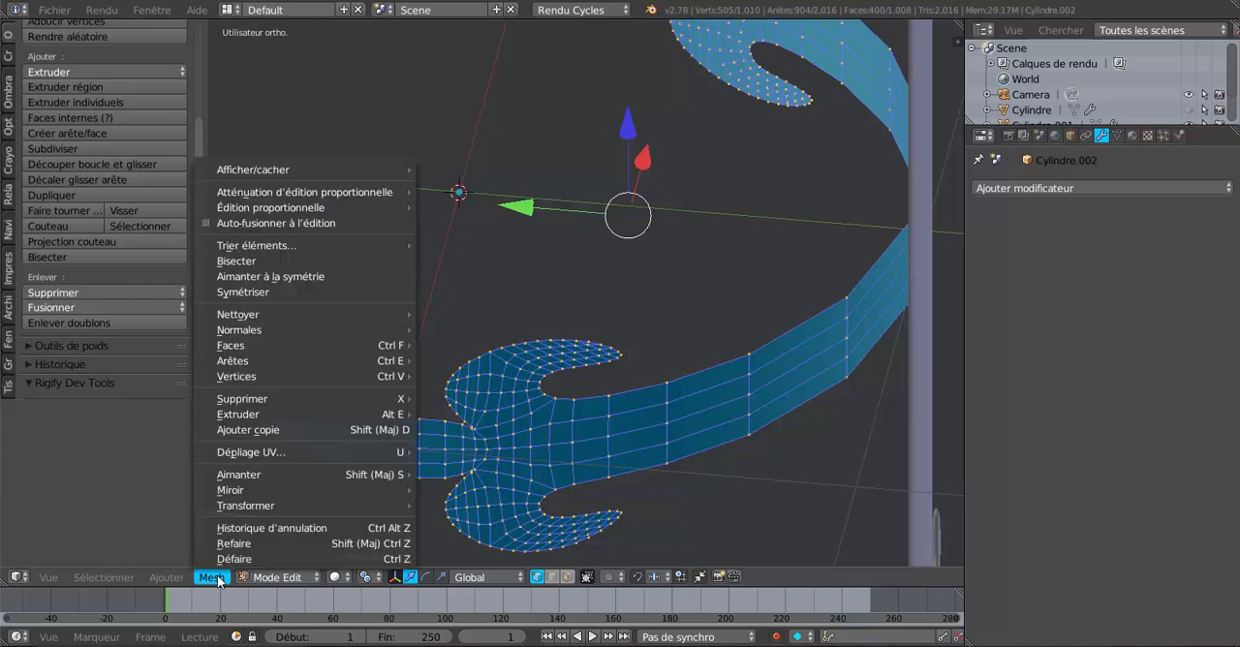
mouse_move(232, 351)
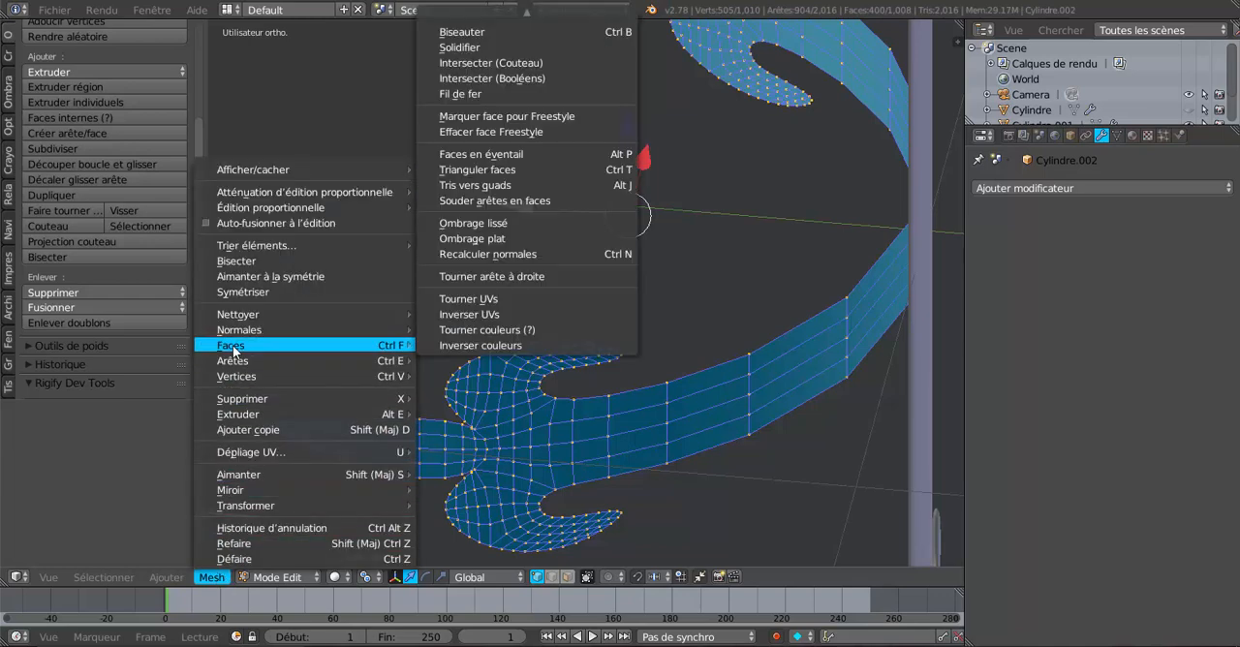
left_click(474, 50)
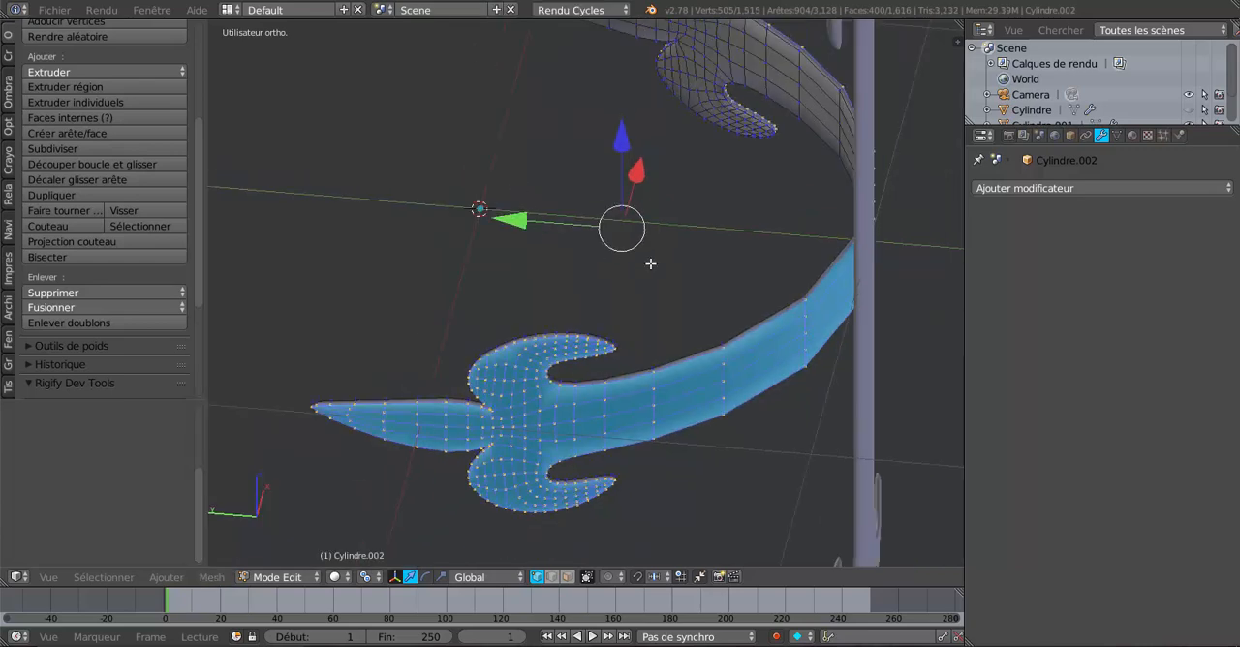
middle_click_drag(650, 265, 358, 319)
scroll(654, 301, "up", 4)
scroll(560, 320, "up", 4)
scroll(680, 237, "down", 4)
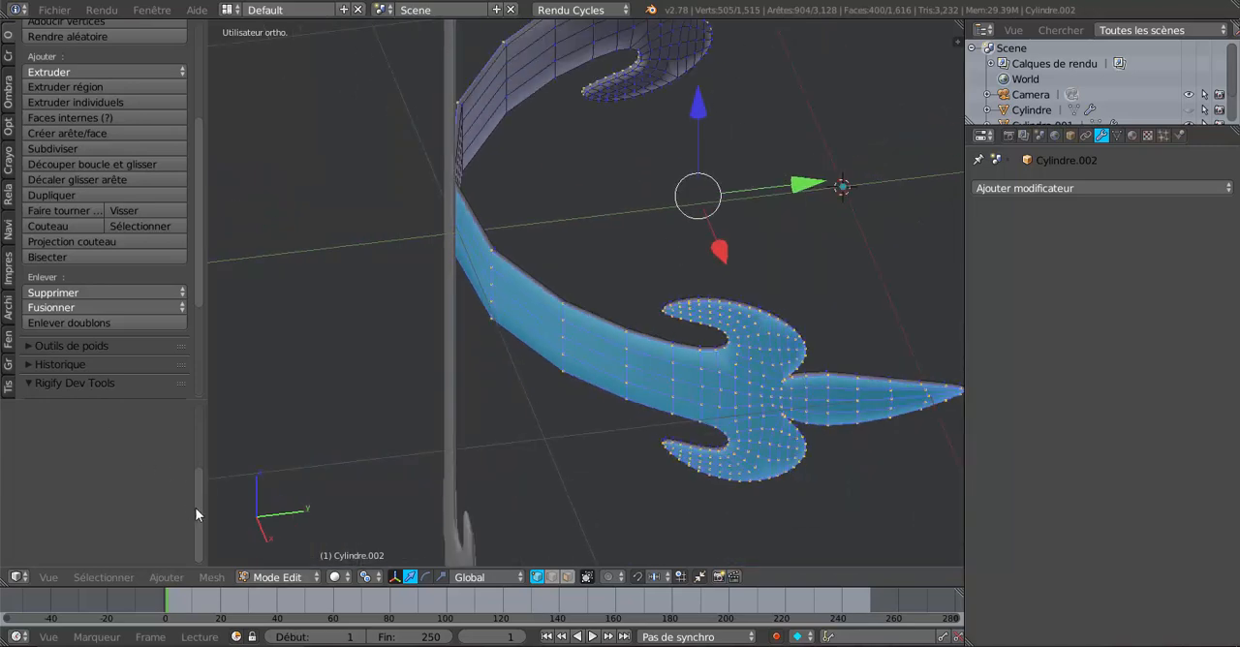
Step: Reveal the Solidify operation settings and enlarge their area in height and width
left_click_drag(196, 498, 201, 426)
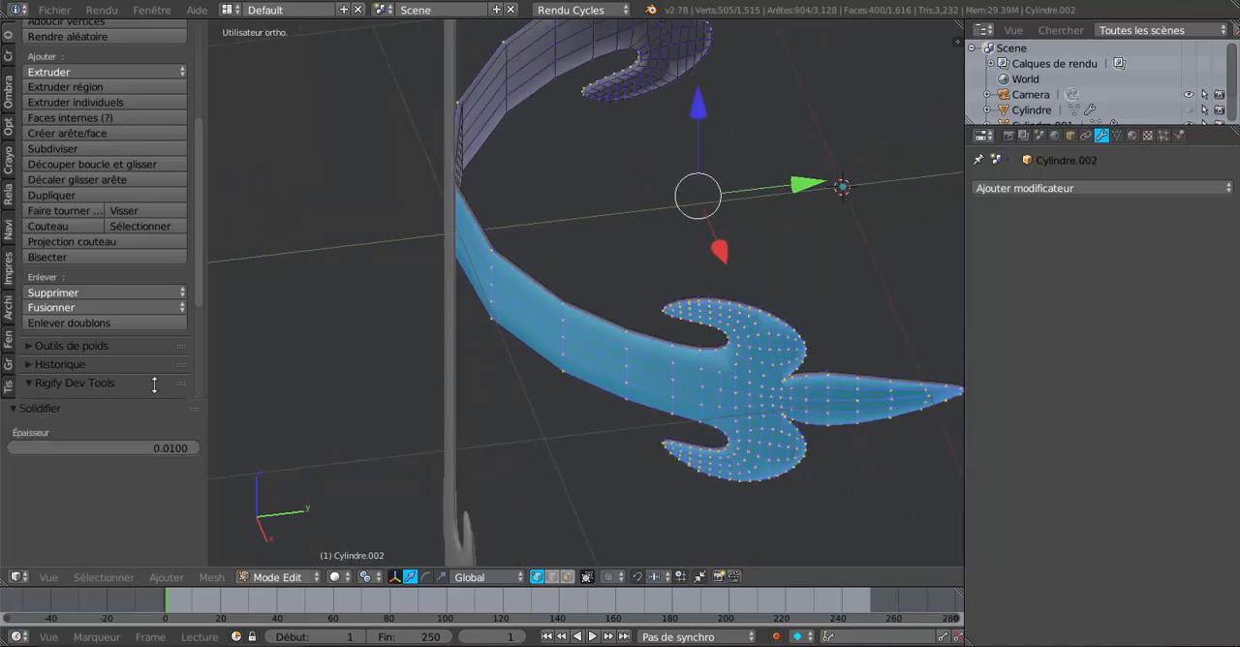
left_click_drag(152, 397, 142, 166)
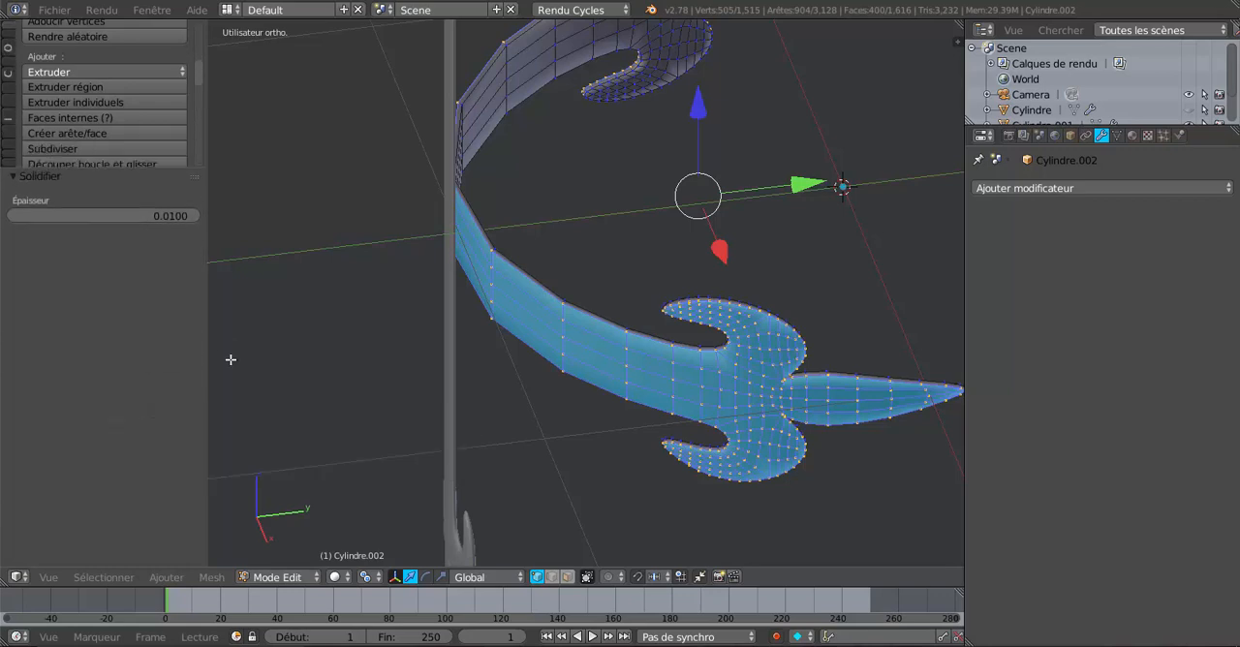
middle_click_drag(246, 304, 345, 362, "shift")
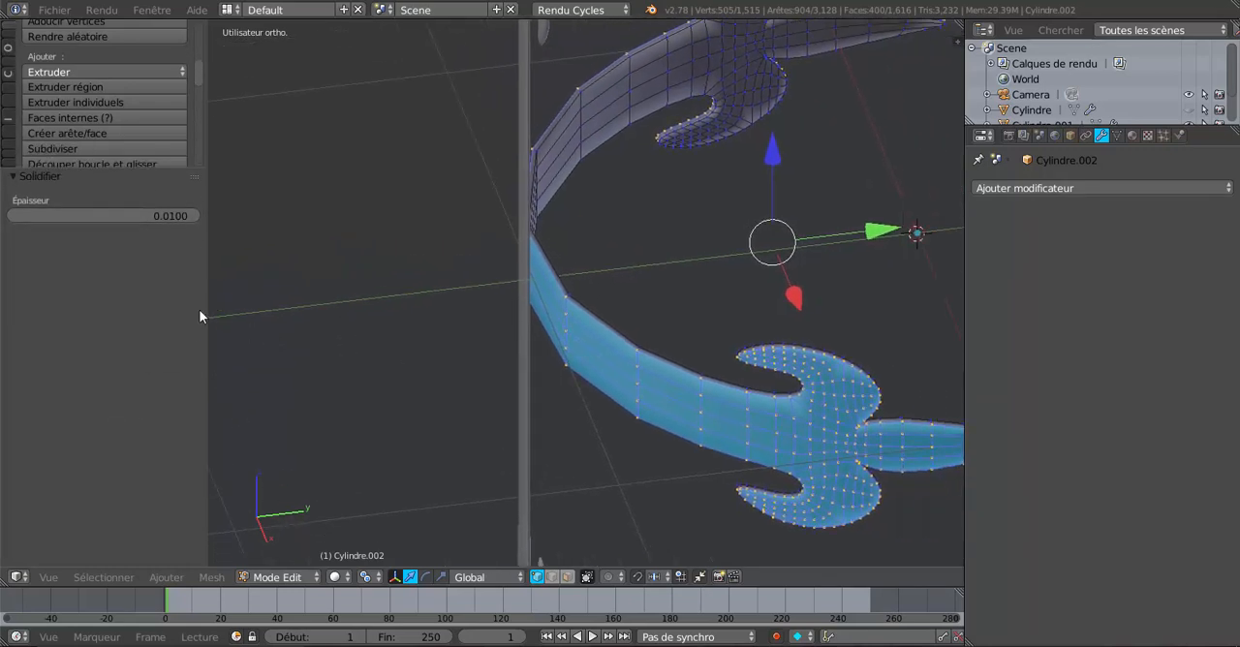
left_click_drag(207, 306, 267, 312)
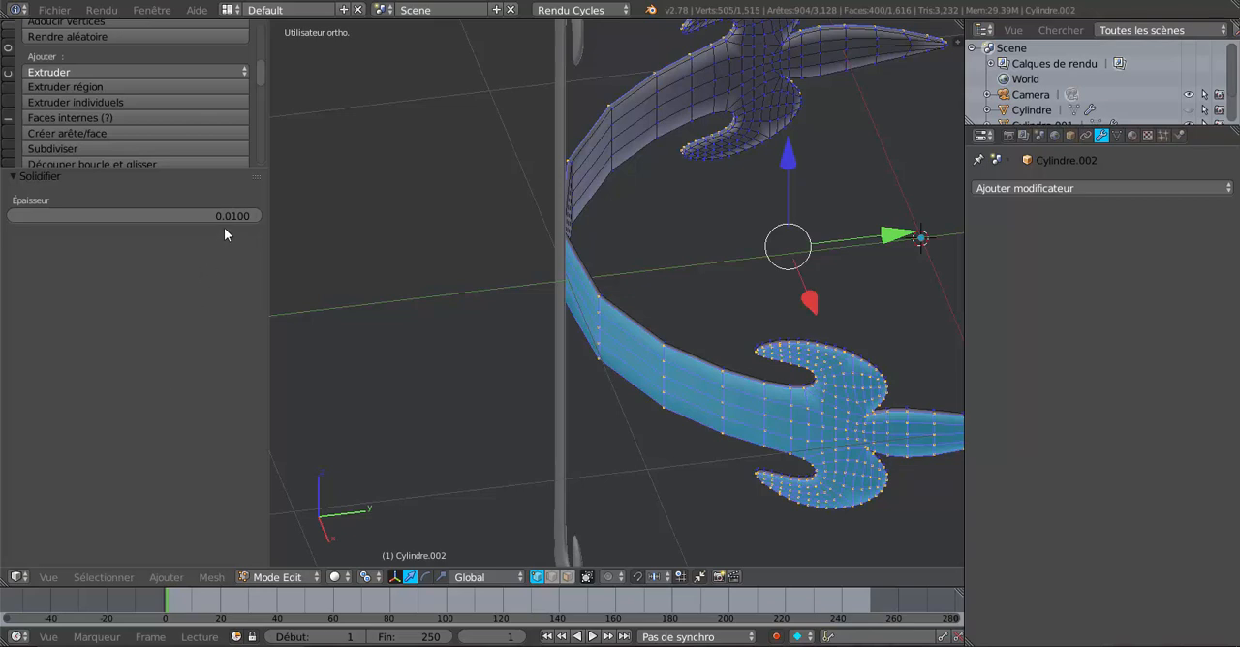
Step: Set the Solidify thickness to 0.0230 and check the bent strip against the vertical strip in Object Mode
mouse_move(233, 216)
left_mouse_down()
mouse_move(296, 216)
mouse_move(237, 221)
left_mouse_up()
scroll(297, 305, "down", 3)
middle_click_drag(296, 304, 538, 252)
middle_click_drag(599, 314, 457, 355)
scroll(473, 353, "up", 4)
middle_click_drag(444, 293, 420, 374)
key("Tab")
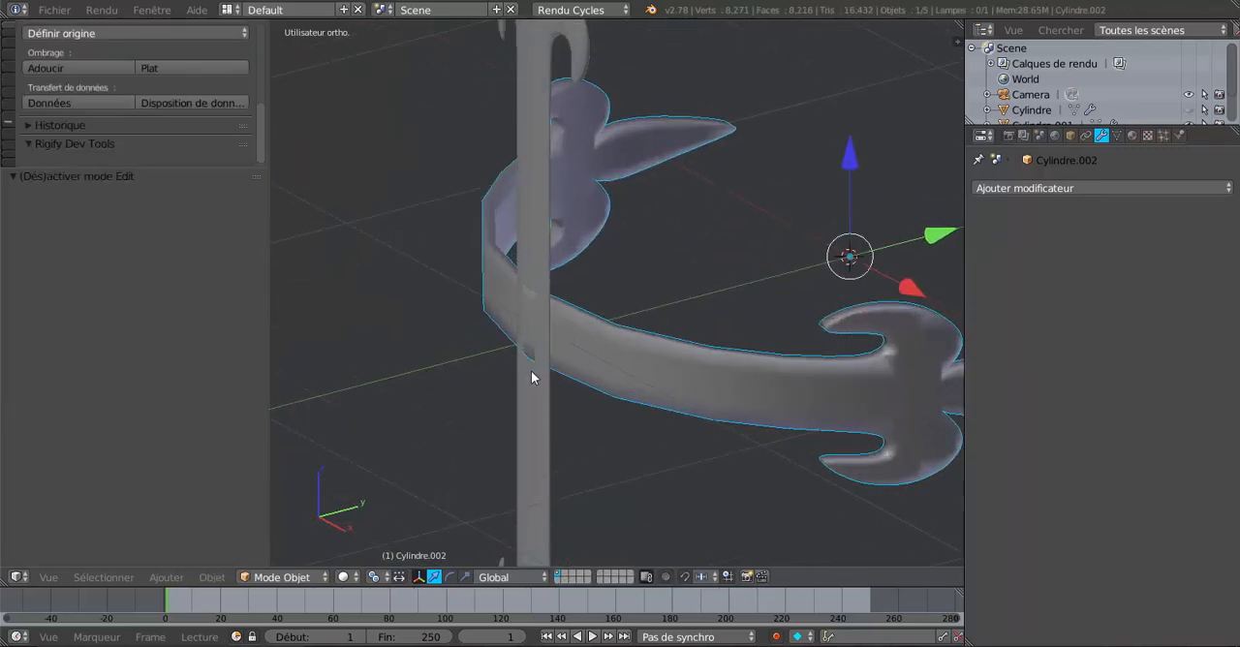
middle_click_drag(531, 370, 487, 381)
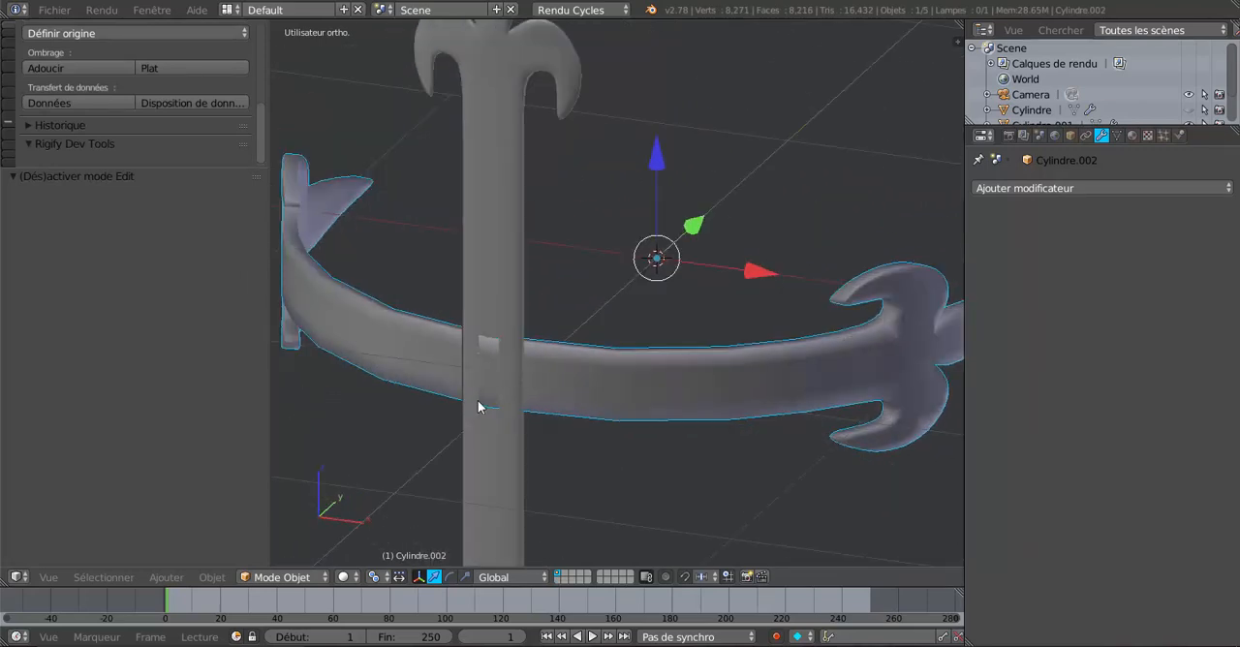
middle_click_drag(478, 401, 427, 421)
scroll(477, 401, "up", 2)
scroll(517, 400, "down", 3)
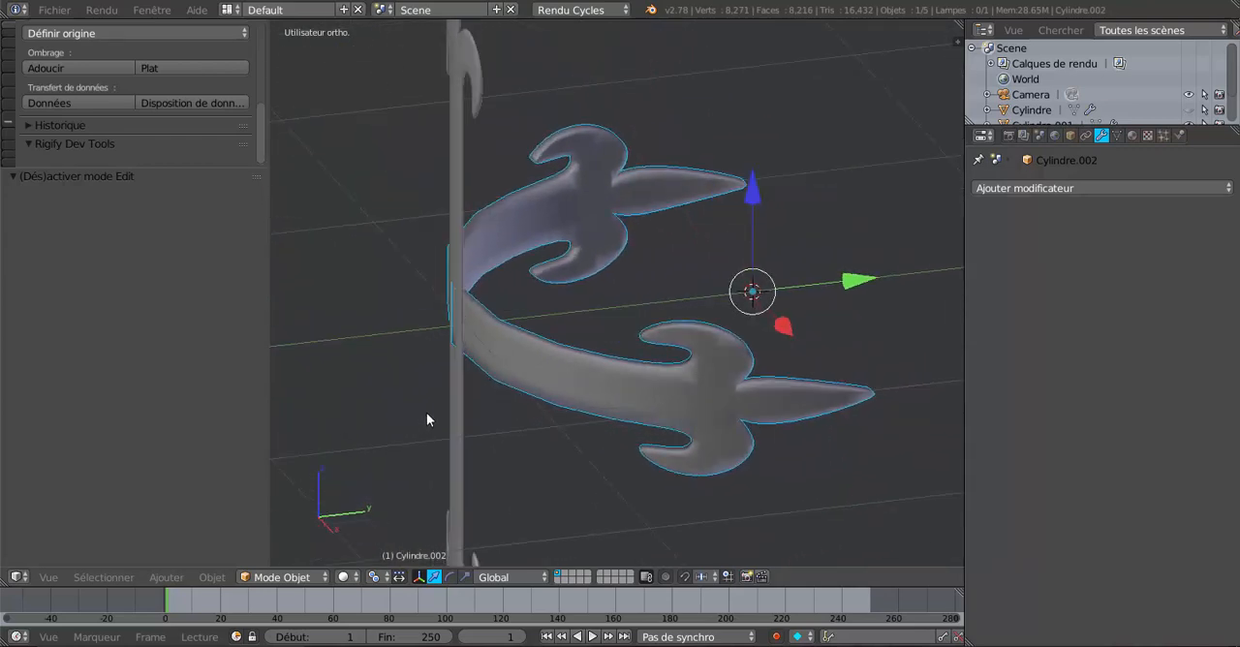
Step: Return the bent ornament to Edit Mode and undo its Solidify operation
key("Tab")
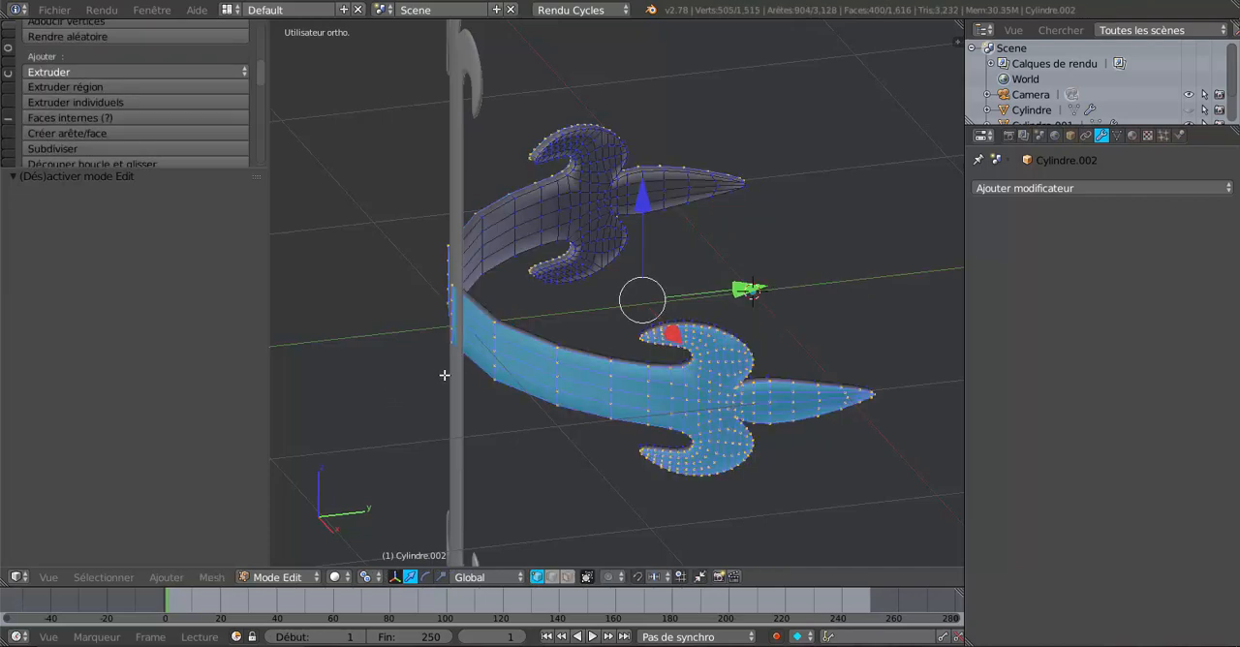
left_click(53, 178)
scroll(273, 332, "down", 4)
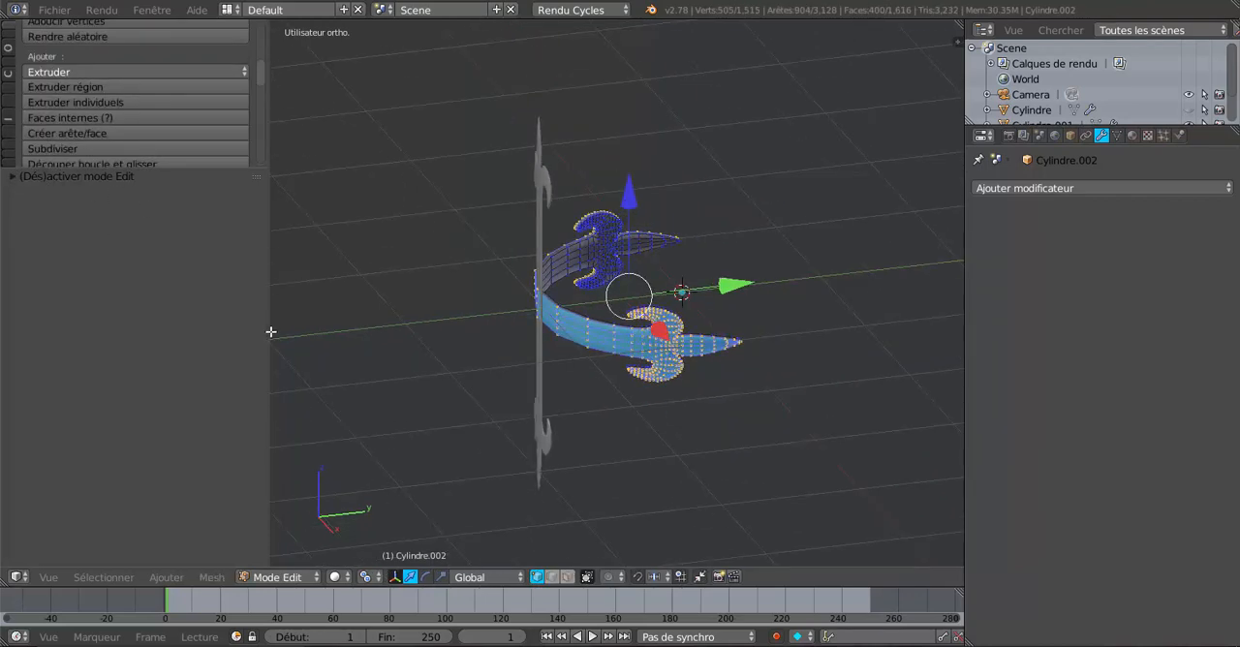
scroll(271, 332, "up", 2)
scroll(394, 273, "up", 1)
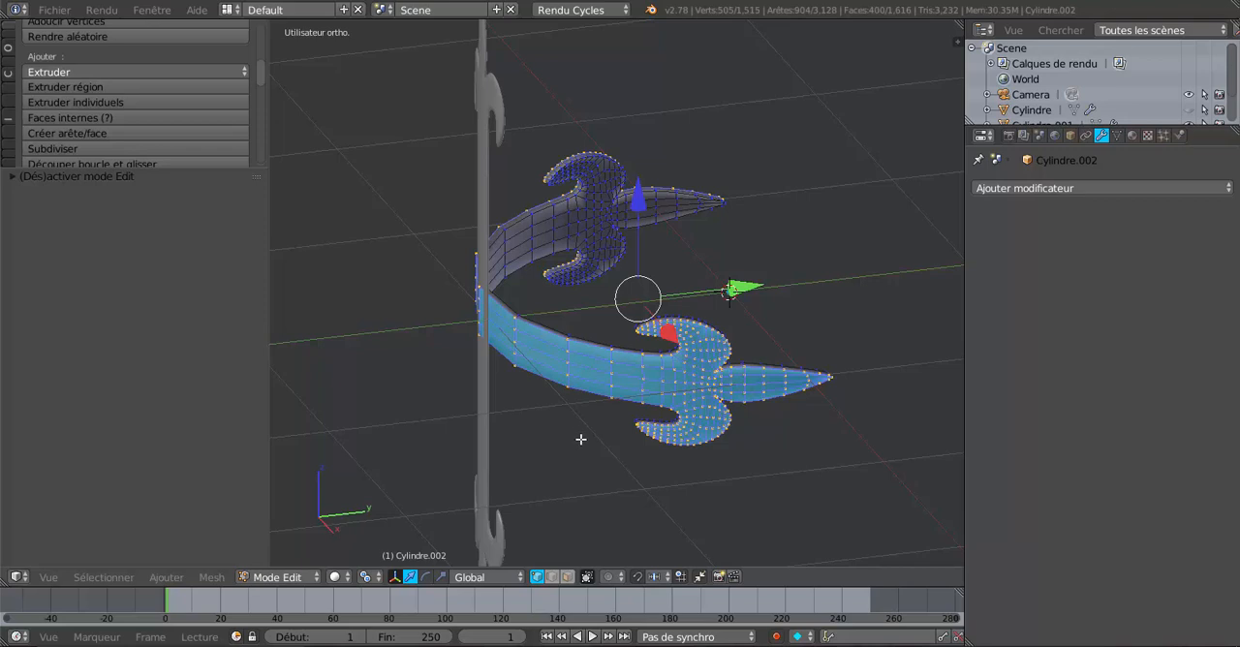
key("ctrl+z")
key("ctrl+z")
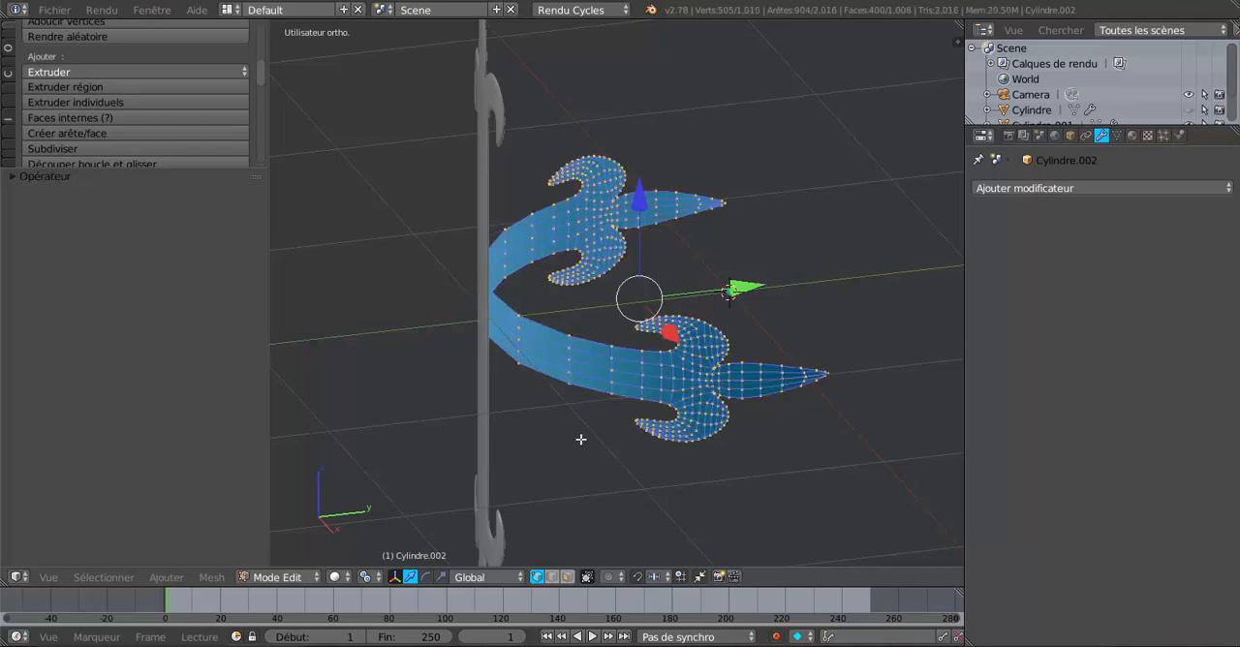
Step: Solidify the bent ornament's selected faces again with a thickness of 0.0120
left_click(210, 575)
mouse_move(223, 347)
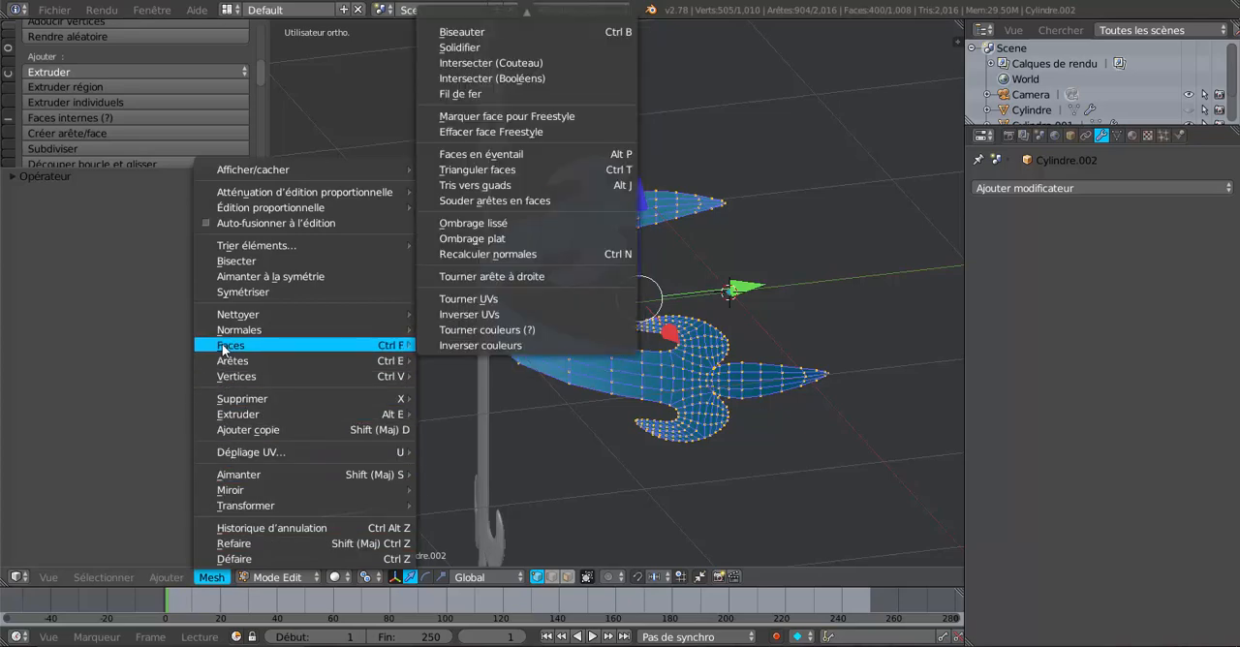
left_click(459, 47)
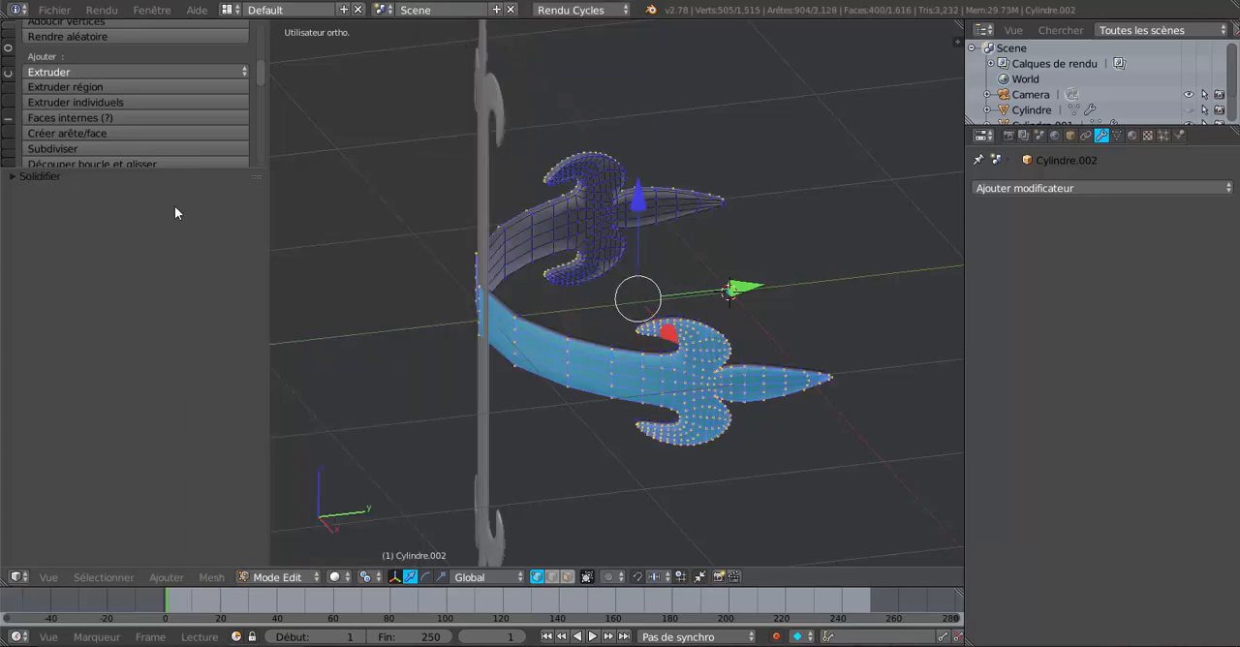
left_click(13, 178)
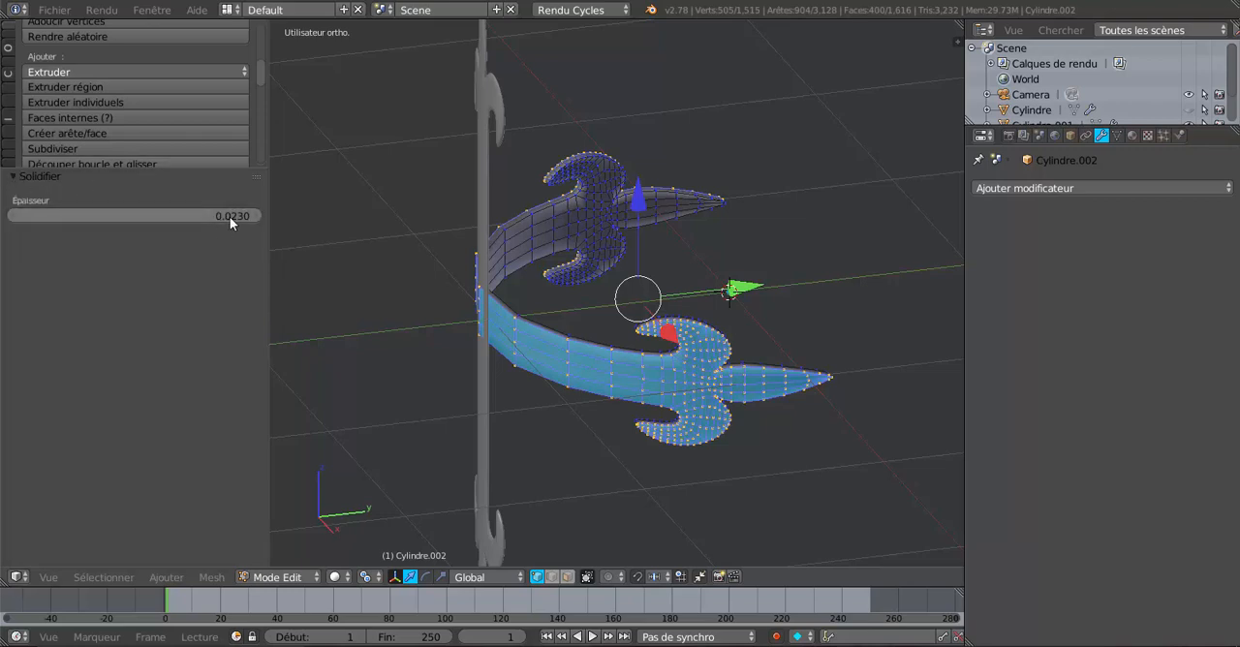
scroll(390, 263, "up", 3)
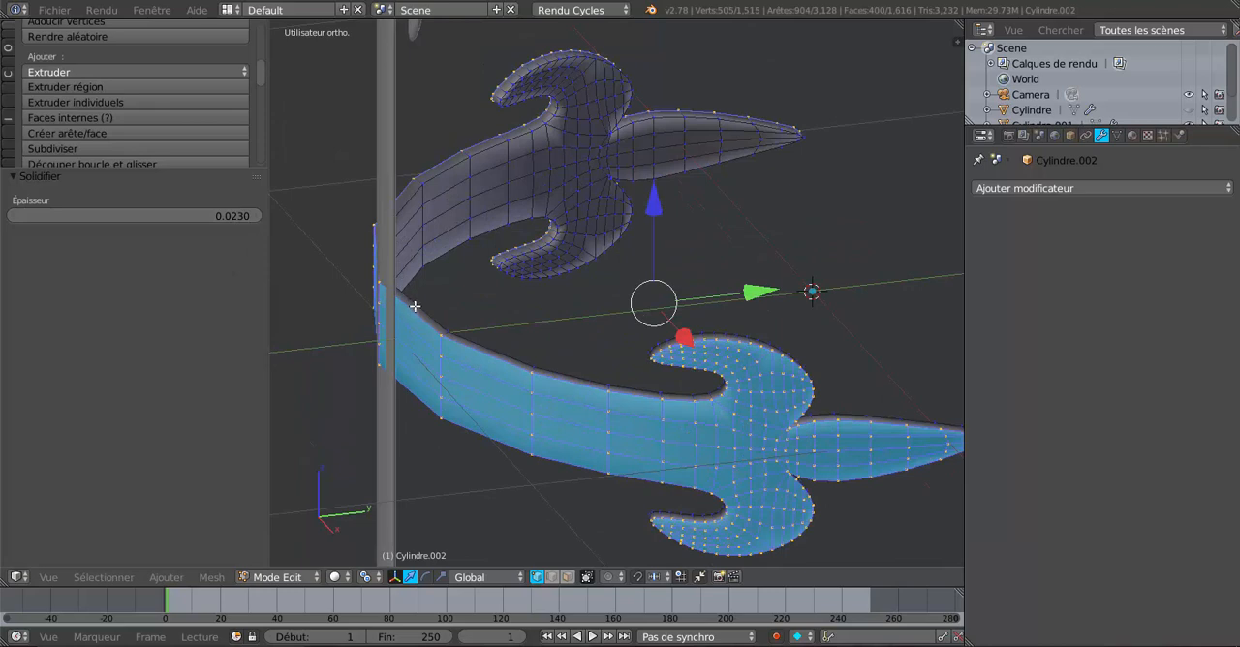
middle_click_drag(415, 306, 496, 429, "shift")
scroll(450, 389, "up", 3)
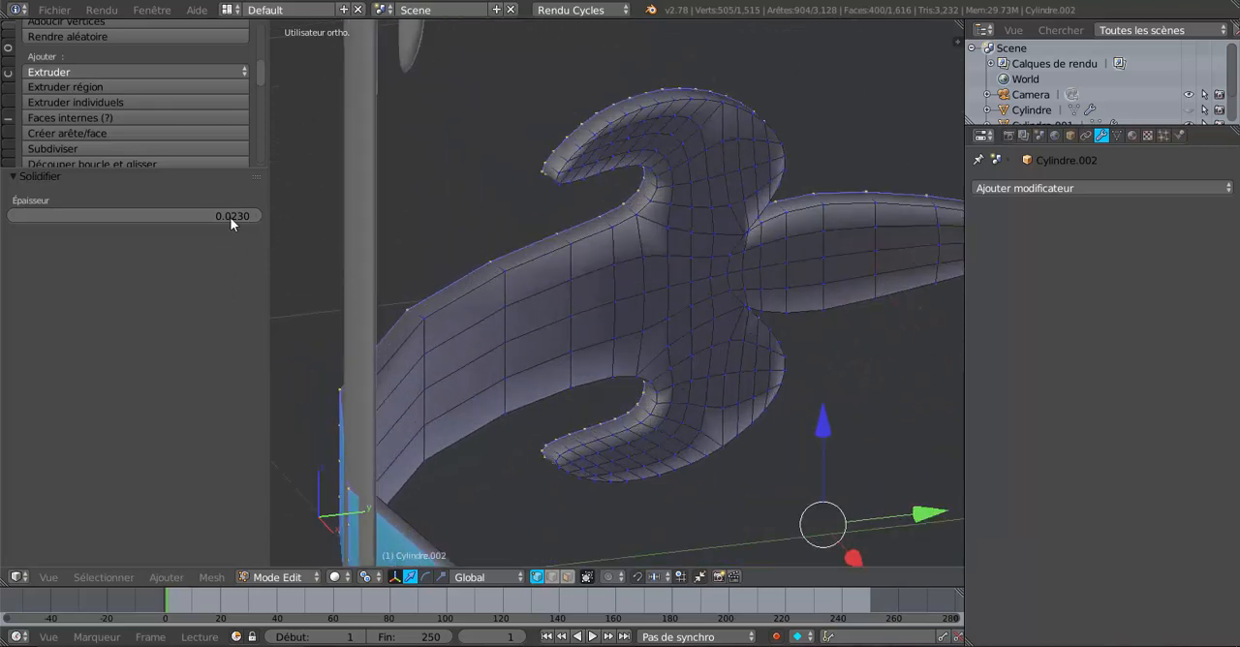
left_click_drag(230, 217, 194, 217)
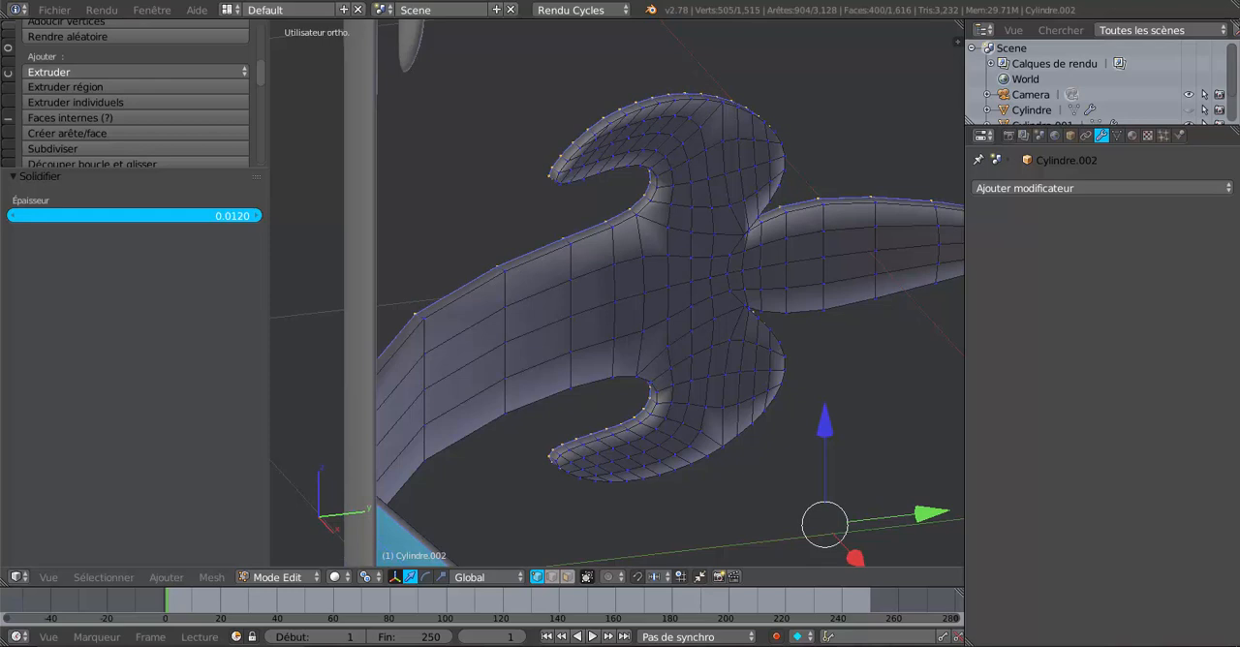
Step: Switch the bent ornament to Object Mode and add a Subdivision Surface modifier to it
scroll(743, 352, "down", 4)
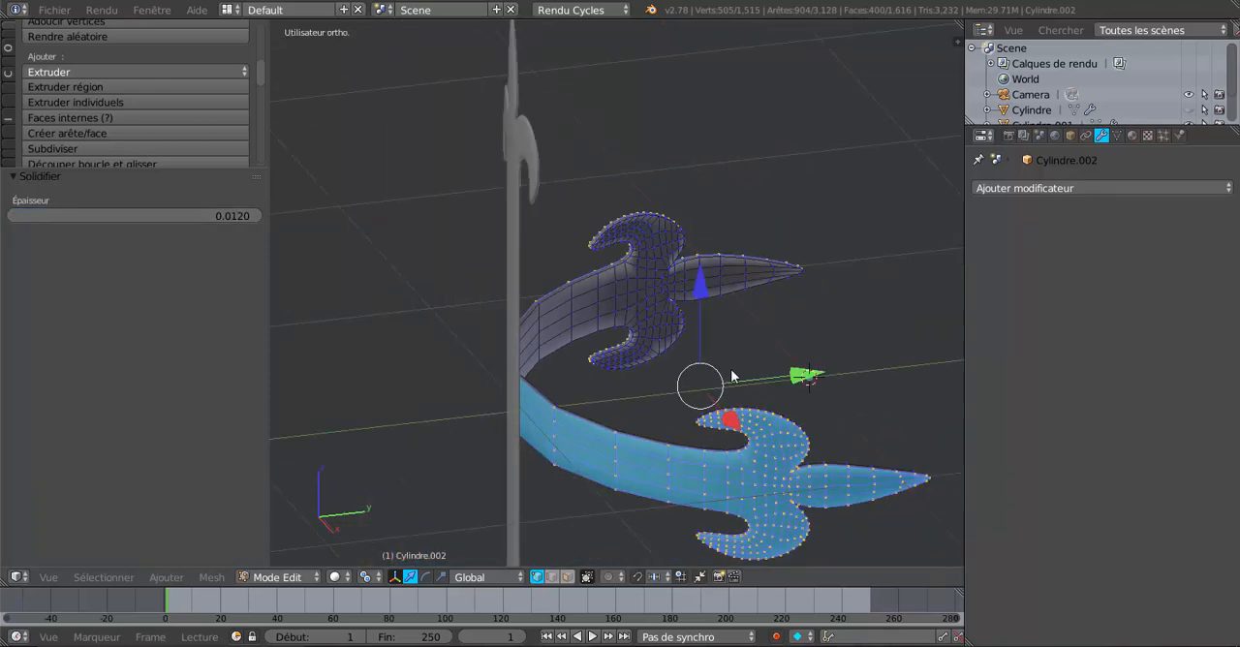
key("Tab")
middle_click_drag(734, 376, 823, 368)
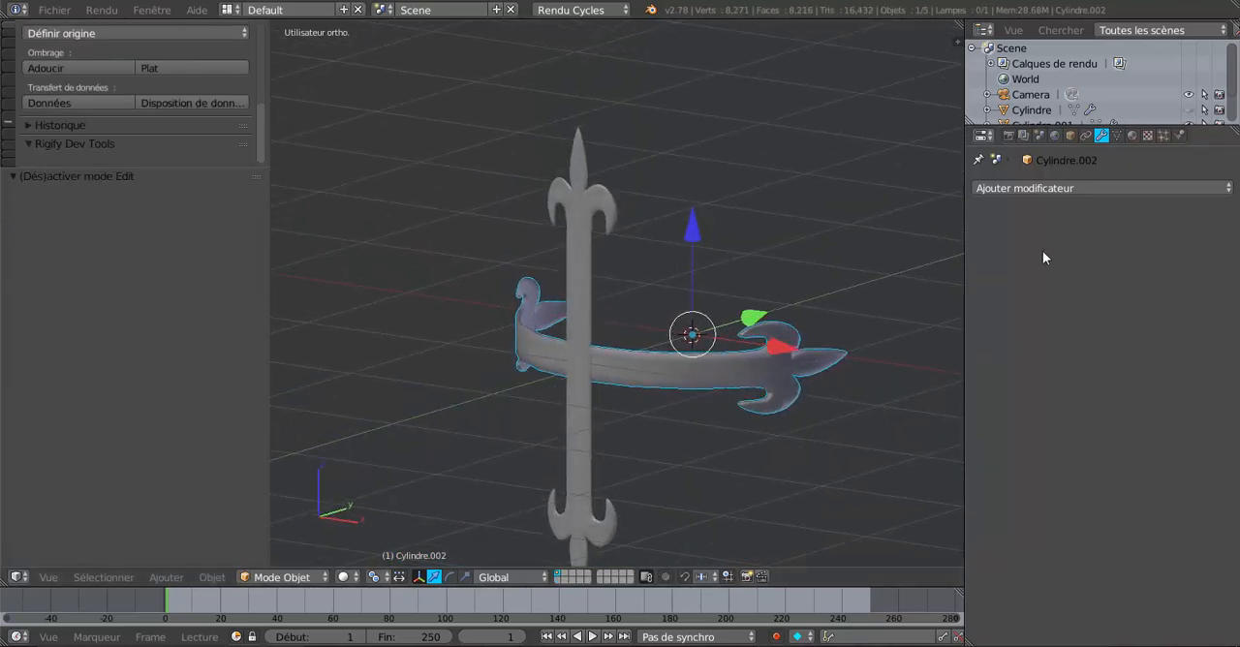
left_click(1084, 187)
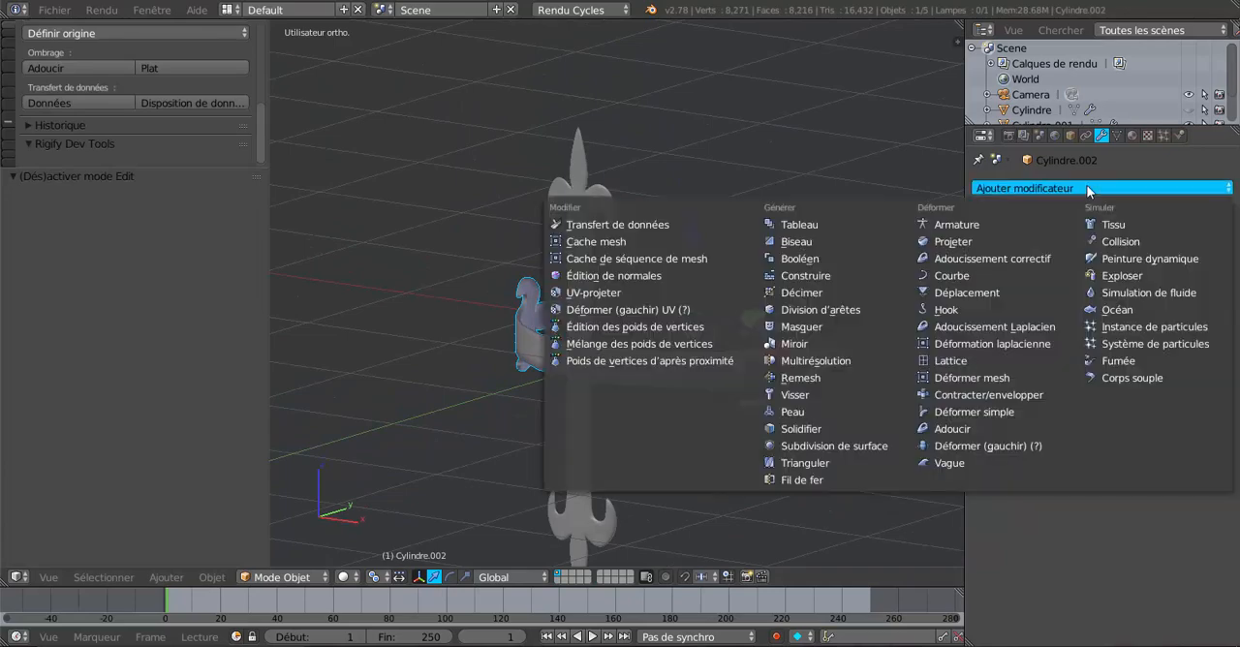
left_click(857, 444)
Step: Examine the shading along the inner face and edges of the subdivided strip in both Object and Edit Mode
scroll(699, 464, "up", 4)
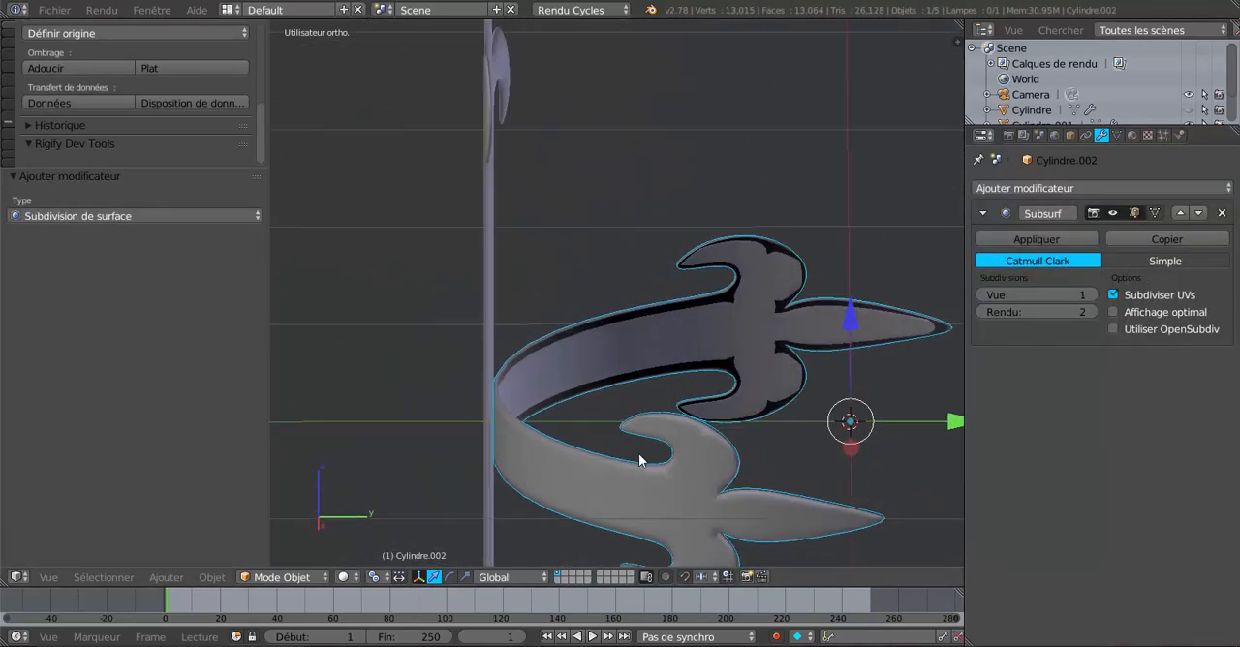
scroll(639, 460, "up", 6)
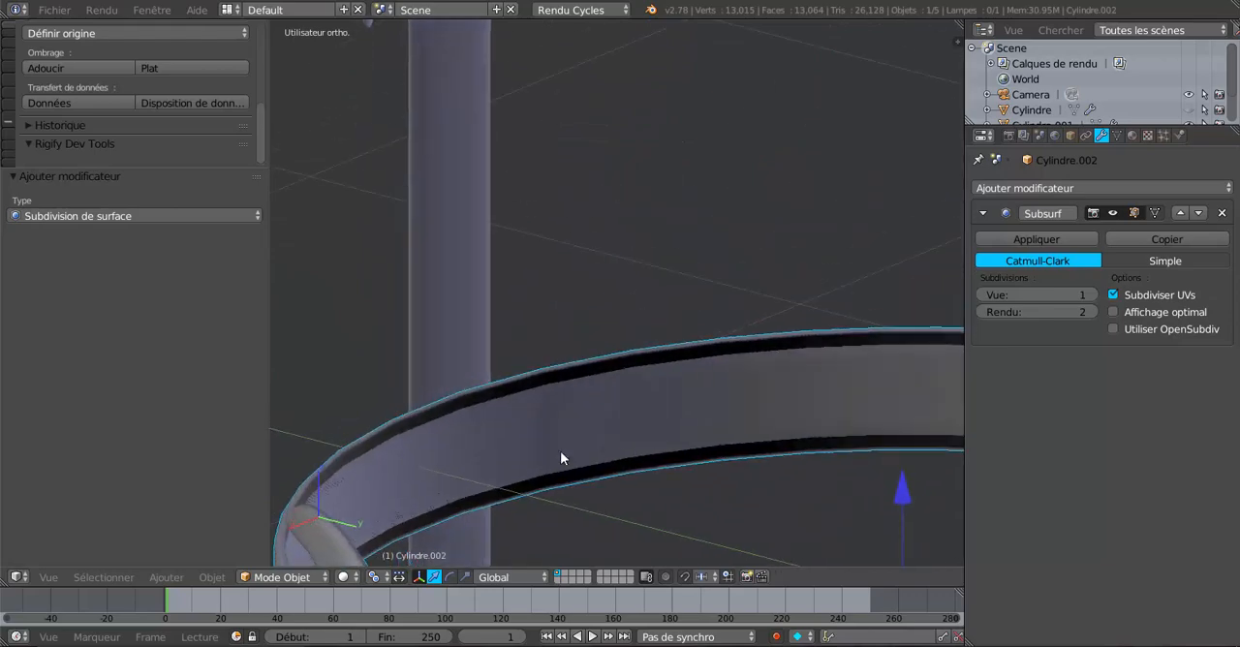
key("Tab")
scroll(549, 457, "up", 3)
middle_click_drag(548, 457, 595, 449)
scroll(676, 450, "down", 3)
scroll(598, 449, "up", 3)
key("Tab")
scroll(698, 470, "up", 2)
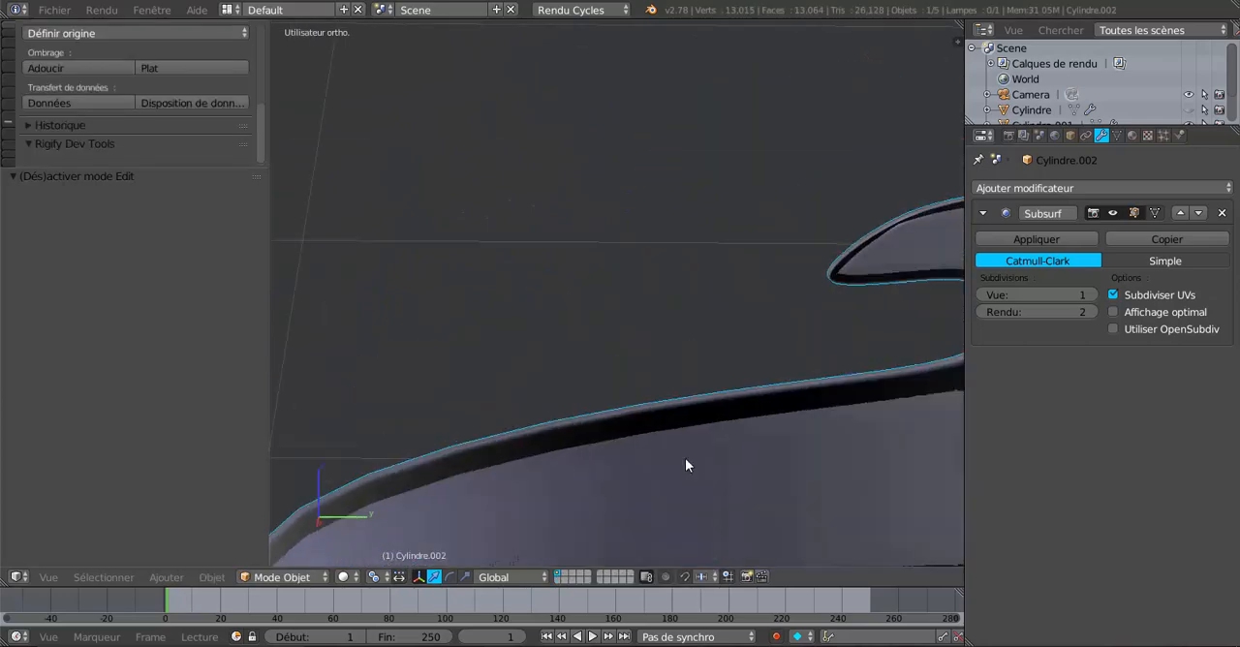
scroll(686, 461, "down", 4)
scroll(683, 479, "up", 2)
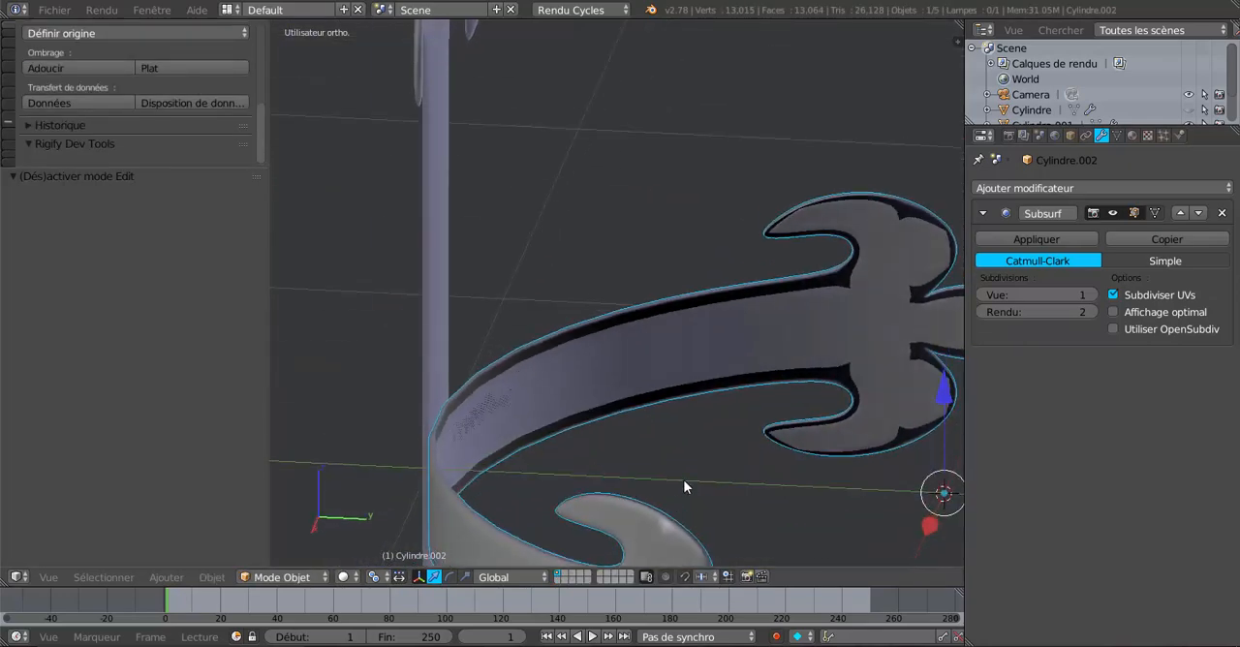
Step: Examine the subdivided strip from the opposite side and from above, including the fleur-de-lis rim mesh in Edit Mode
middle_click_drag(683, 480, 872, 446)
scroll(872, 447, "down", 5)
middle_click_drag(733, 456, 922, 497)
scroll(642, 436, "up", 3)
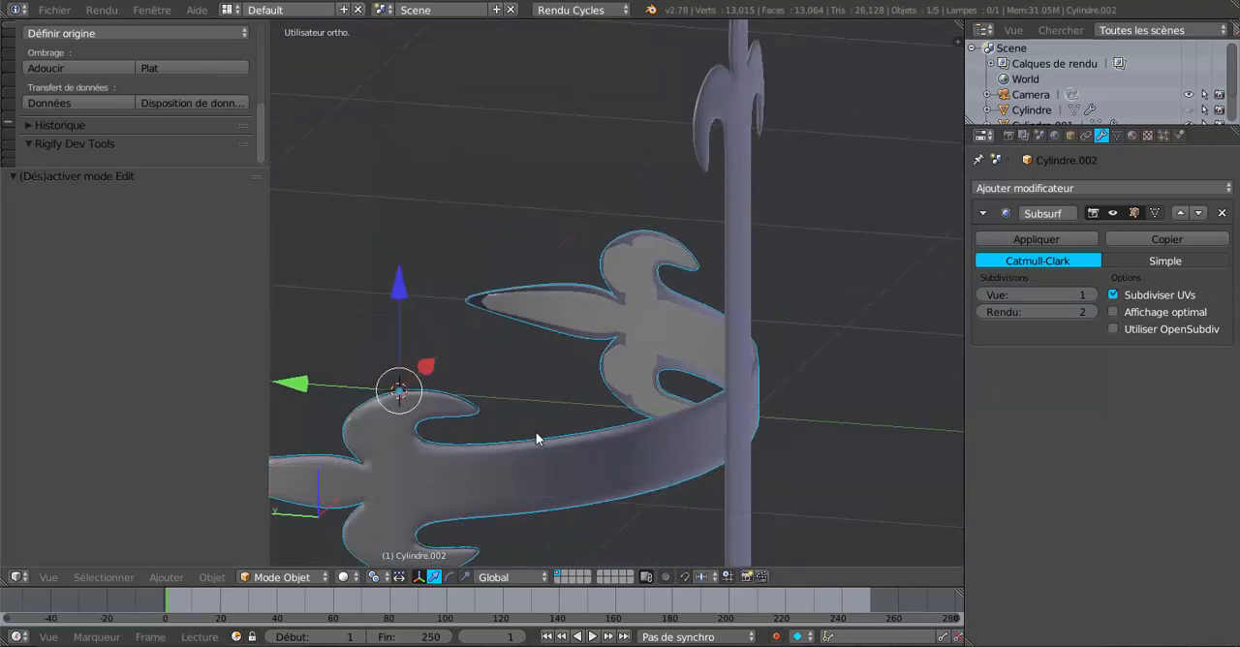
middle_click_drag(538, 438, 789, 419)
key("Tab")
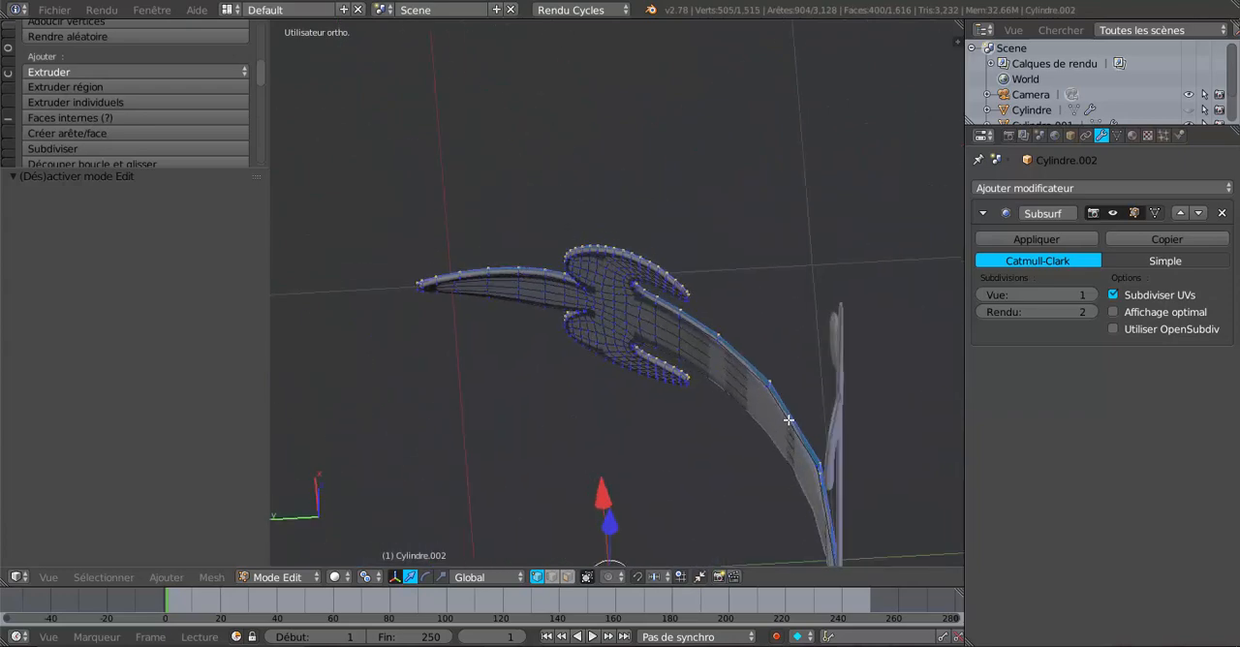
scroll(789, 419, "up", 8)
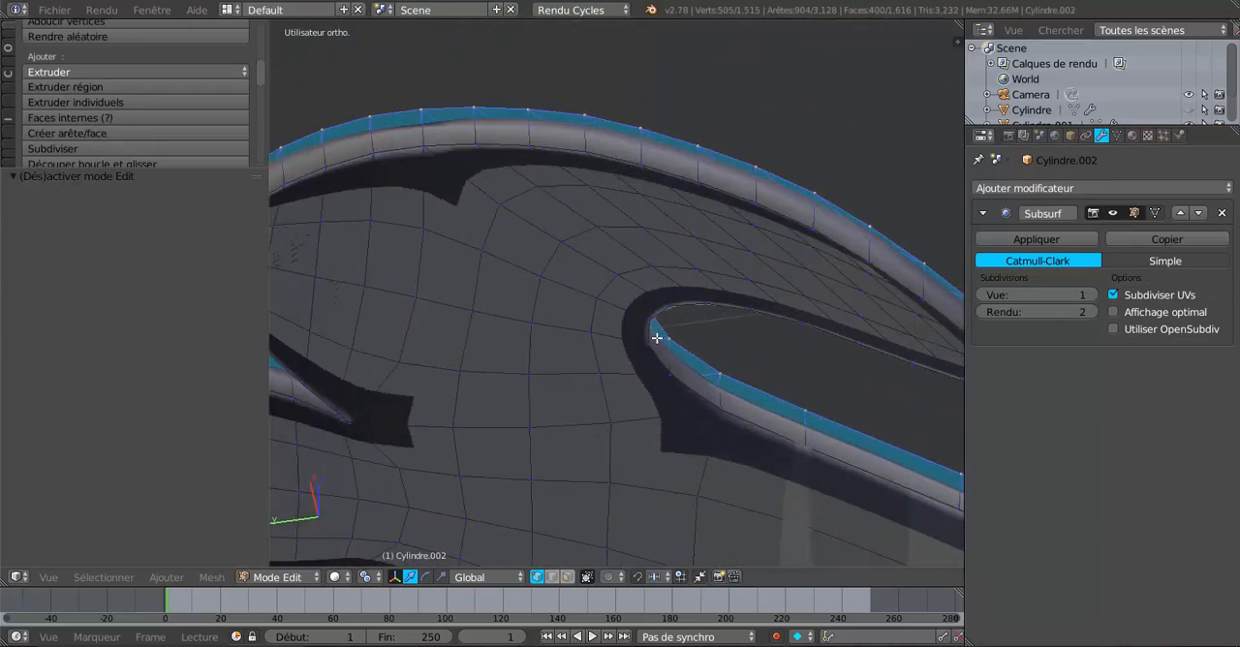
Step: Select the bent ornament's whole mesh, recalculate its normals and return to Object Mode
middle_click_drag(657, 337, 688, 445, "shift")
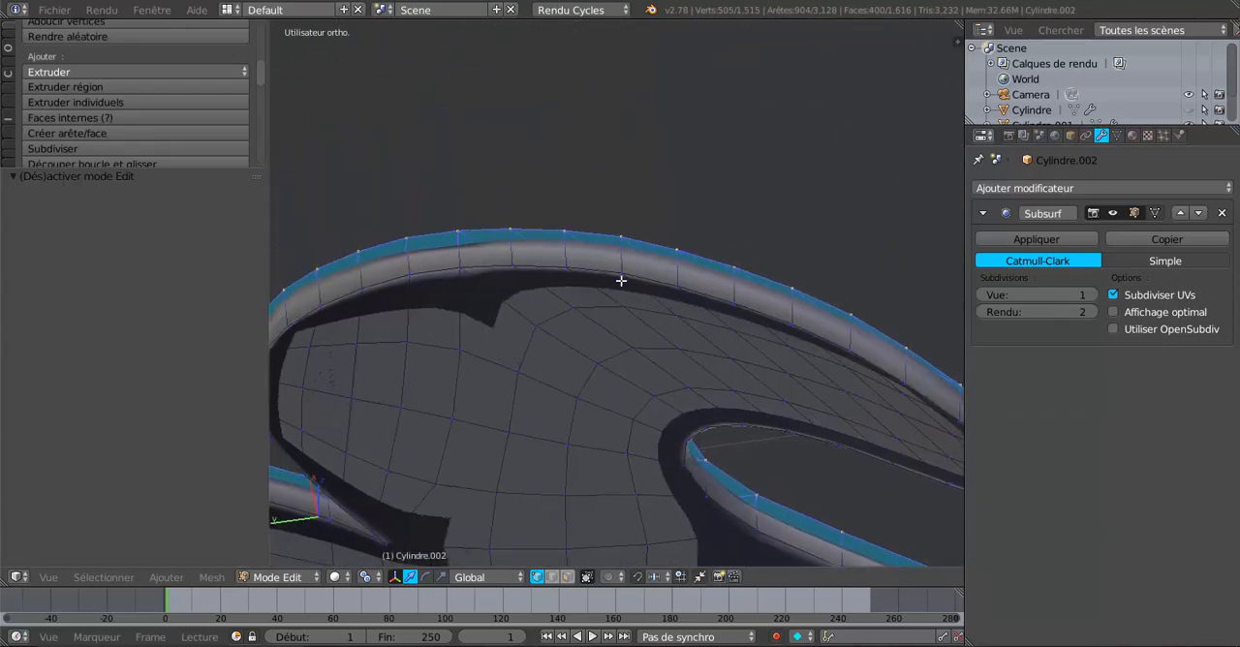
scroll(620, 281, "down", 5)
key("a")
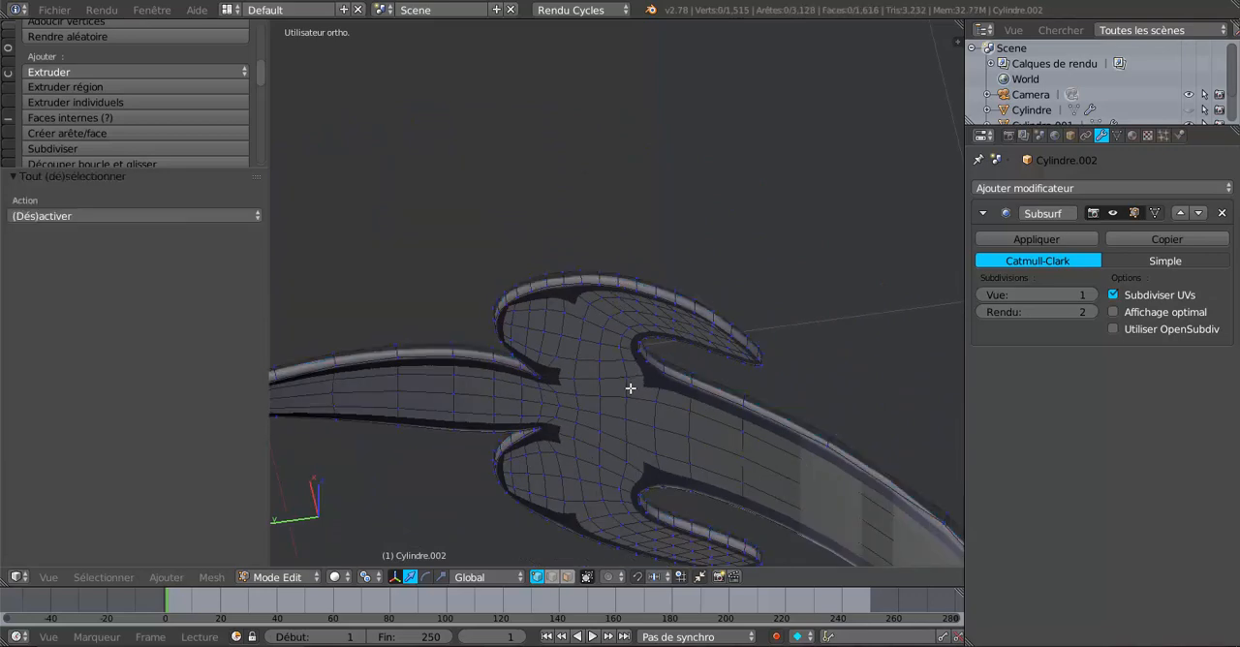
key("a")
scroll(630, 388, "down", 3)
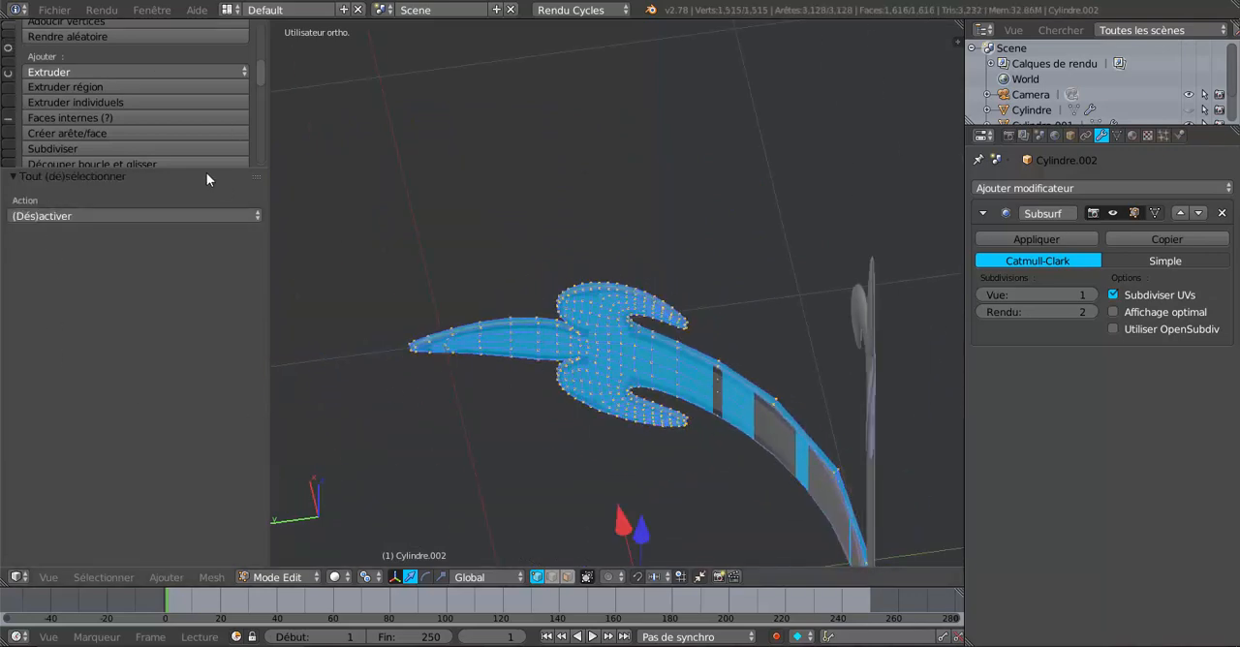
left_click_drag(207, 169, 216, 373)
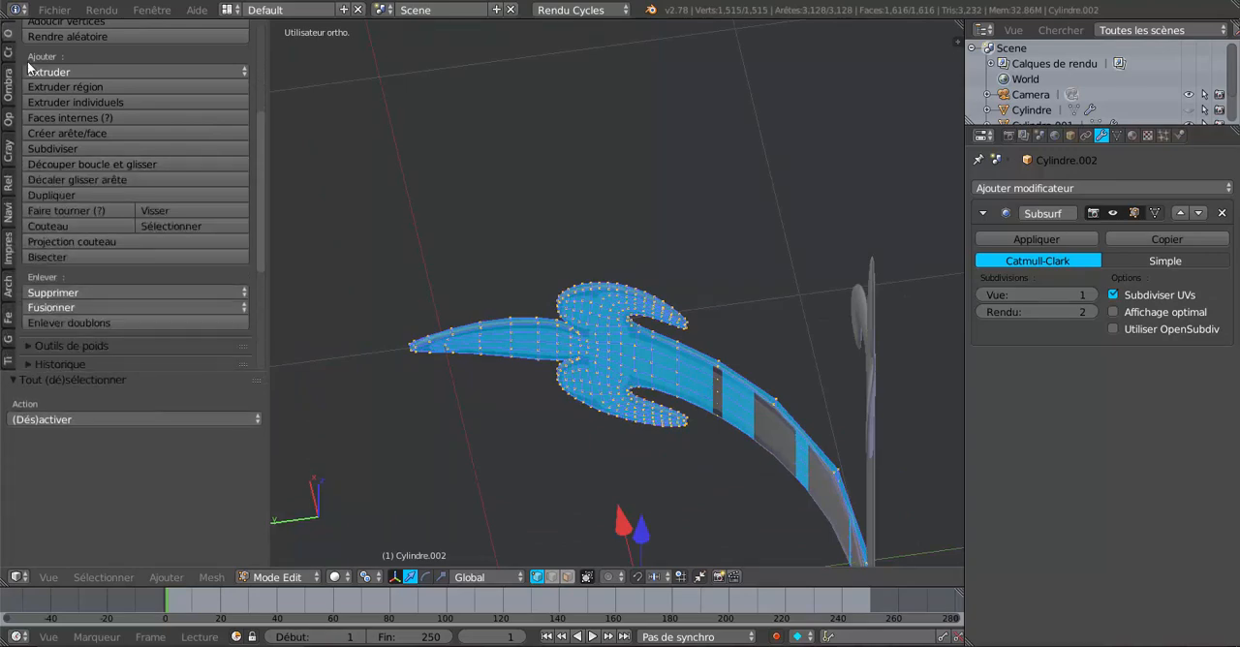
left_click(9, 36)
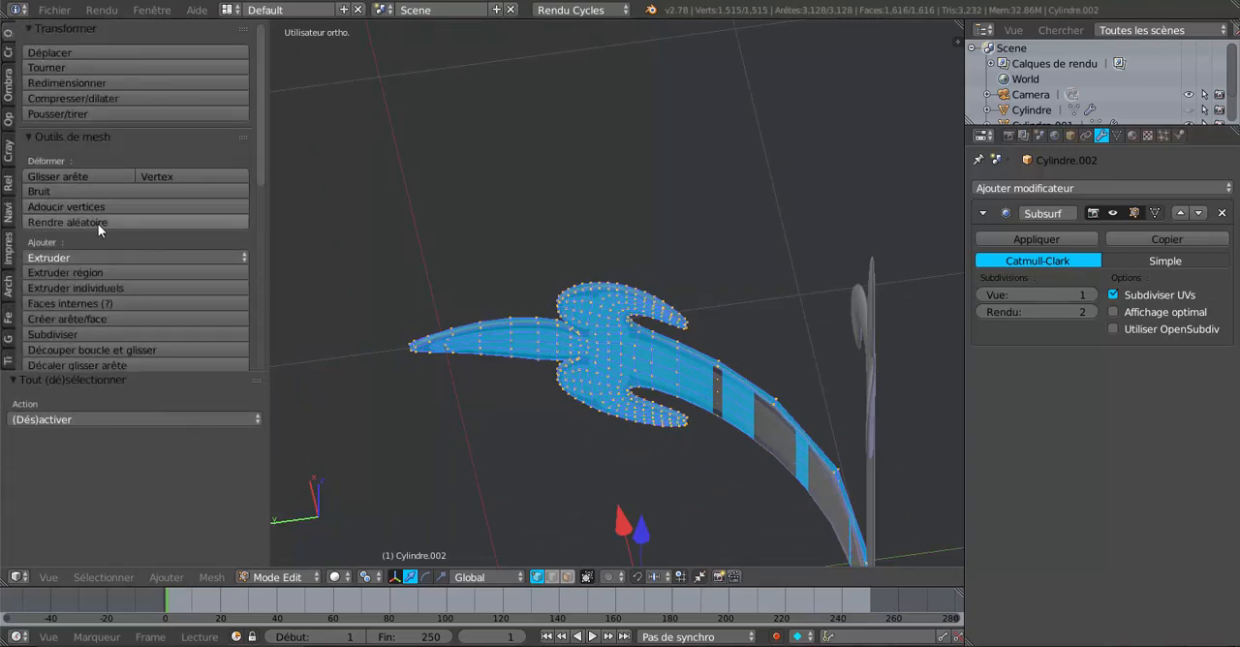
scroll(98, 224, "down", 2)
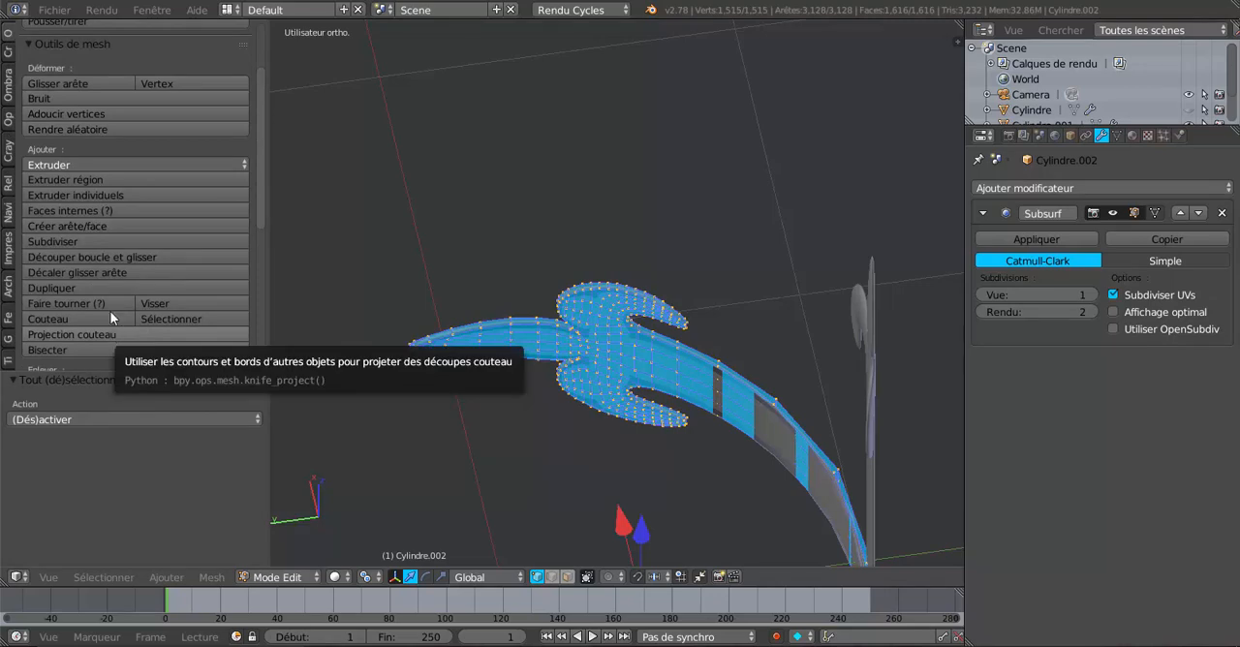
scroll(55, 170, "down", 3)
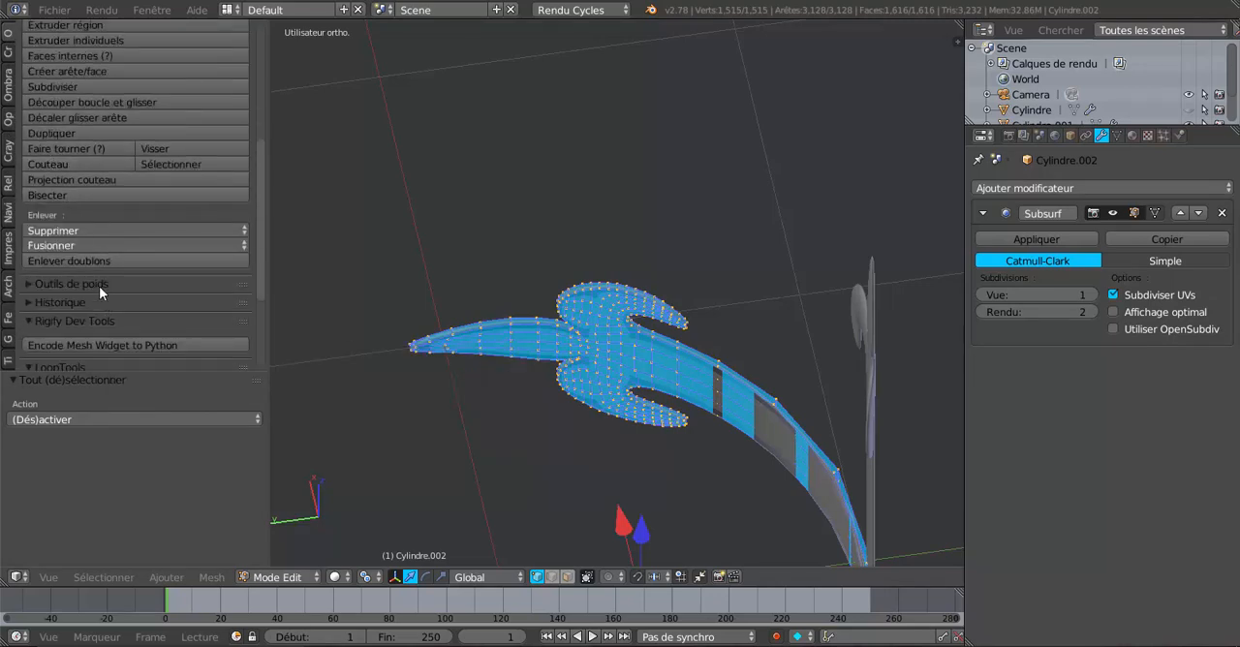
scroll(67, 262, "up", 1)
left_click(9, 85)
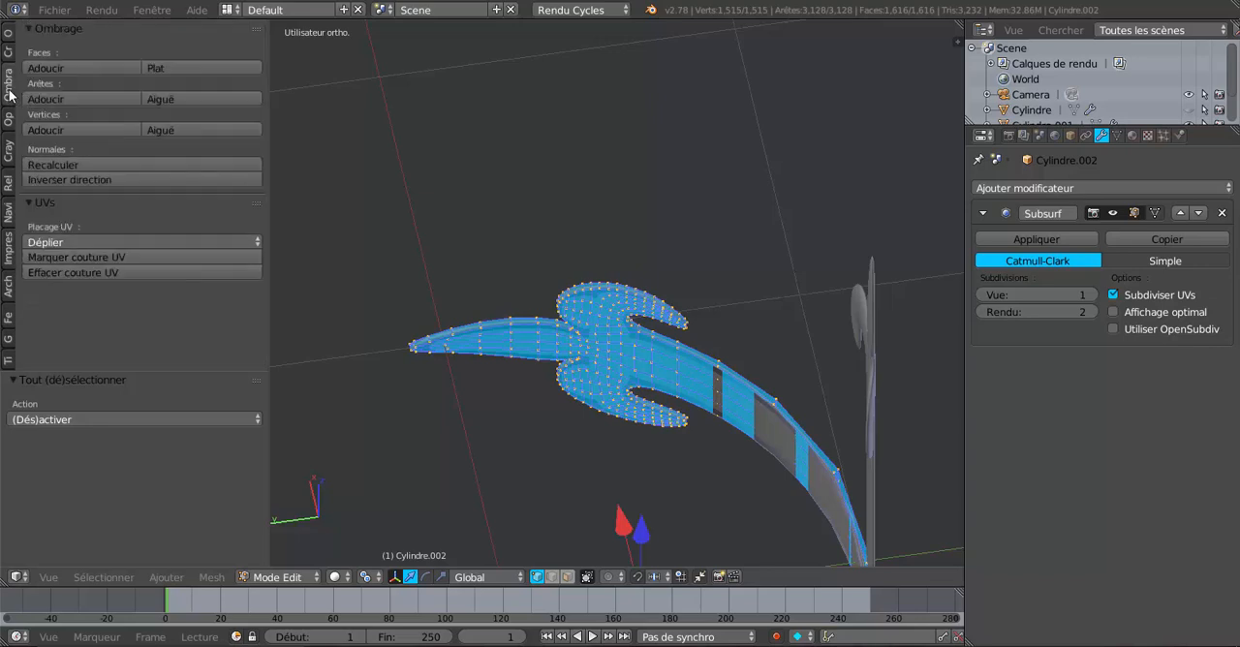
left_click(102, 164)
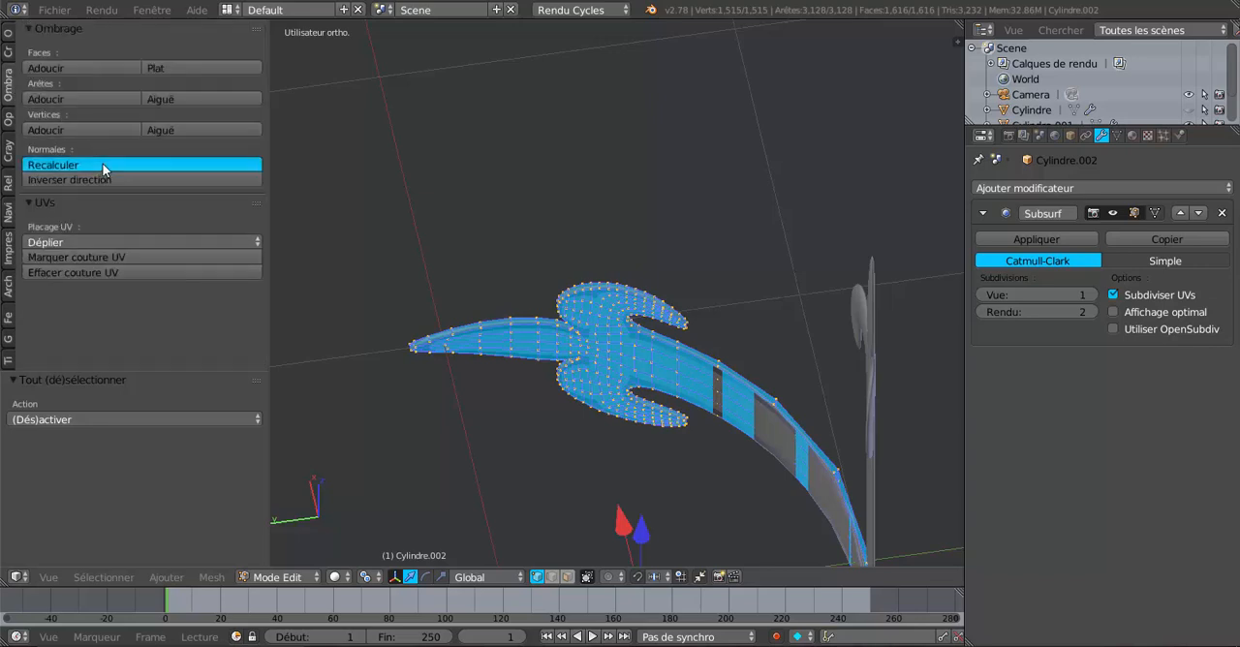
key("Tab")
Step: Move the bent horizontal strip along the Y axis by -0.024 and again by -0.007 relative to the vertical strip
middle_click_drag(494, 453, 489, 404)
scroll(490, 397, "up", 2)
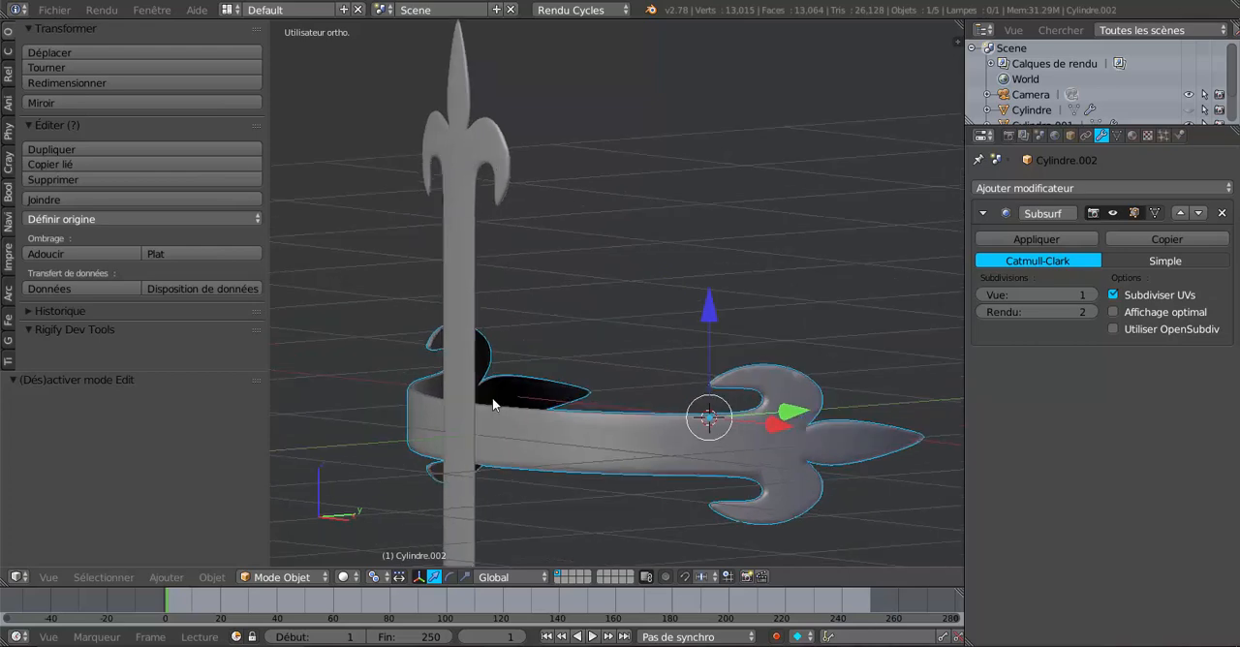
middle_click_drag(574, 449, 552, 463)
scroll(553, 463, "up", 3)
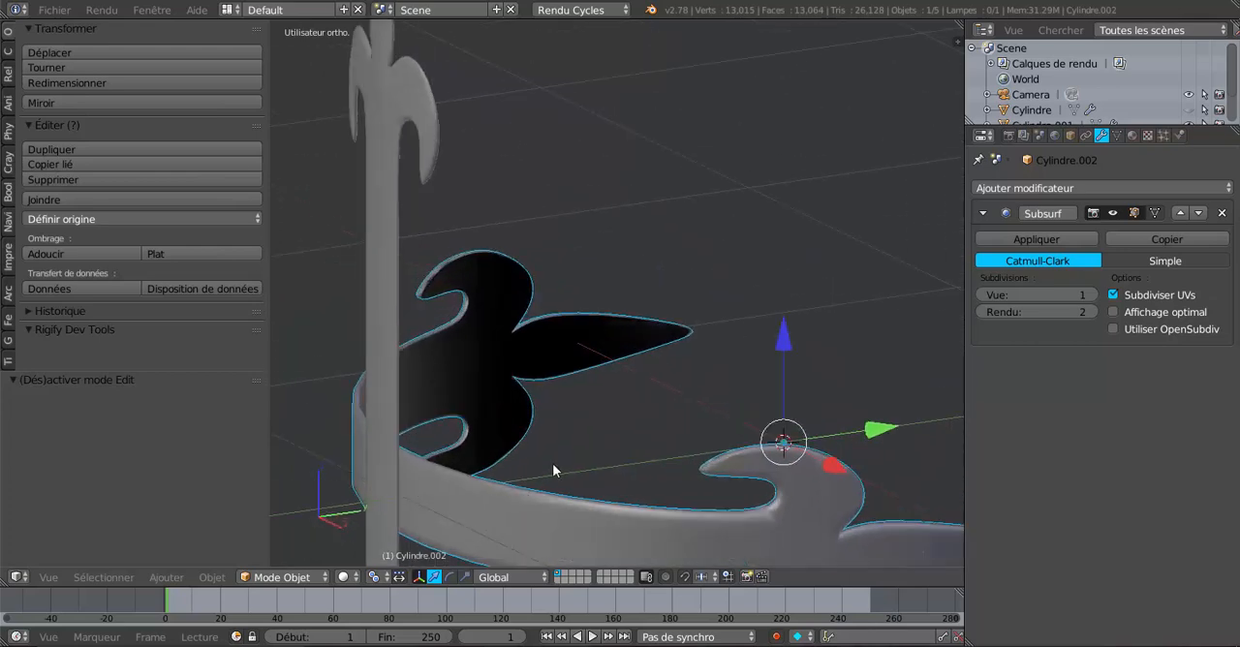
middle_click_drag(466, 442, 460, 298)
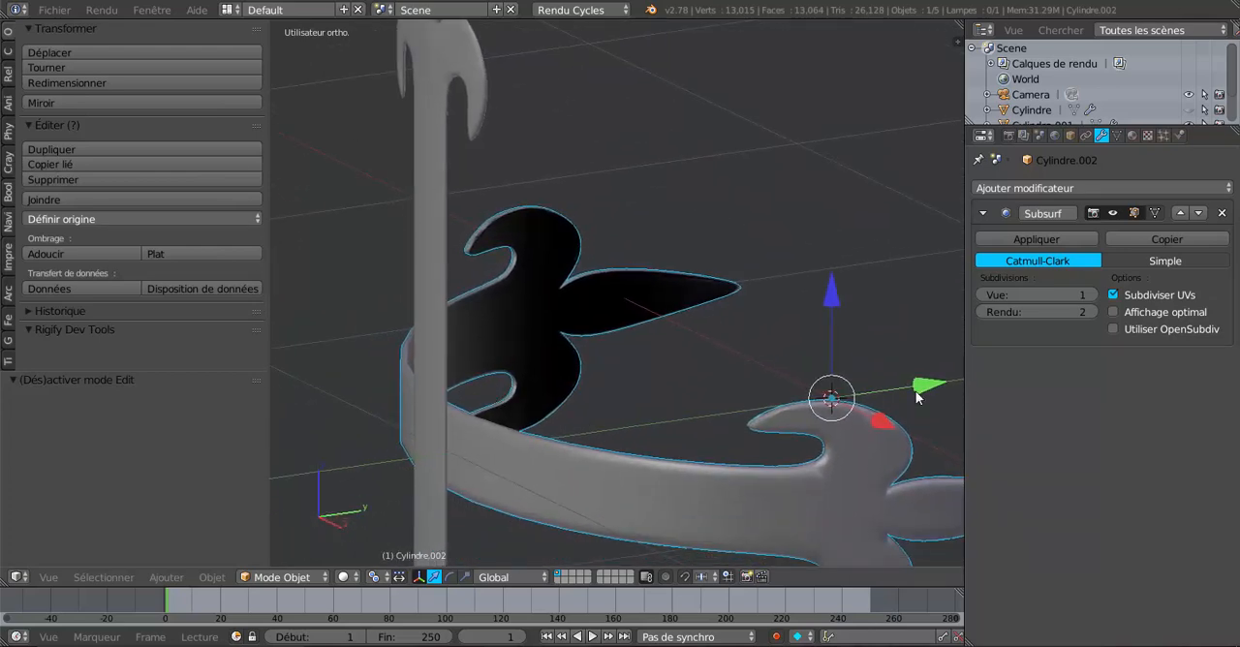
left_click_drag(924, 384, 918, 390)
middle_click_drag(919, 390, 816, 394)
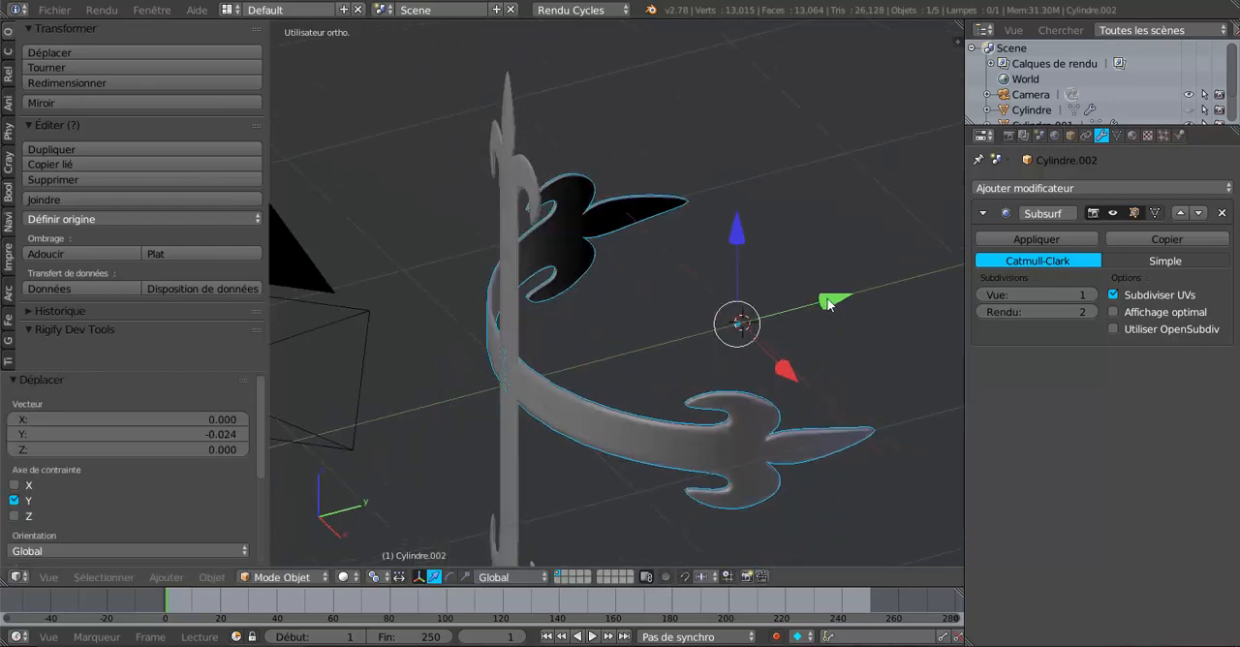
left_click_drag(827, 300, 822, 303)
scroll(559, 374, "up", 2)
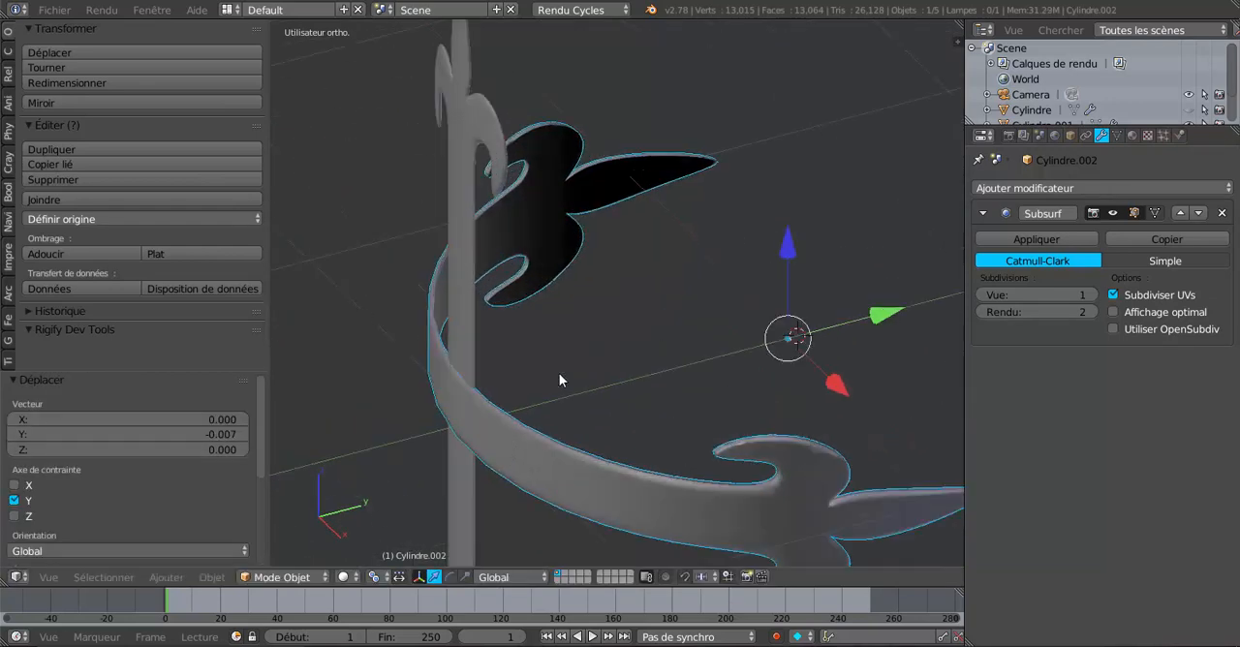
scroll(559, 373, "up", 5)
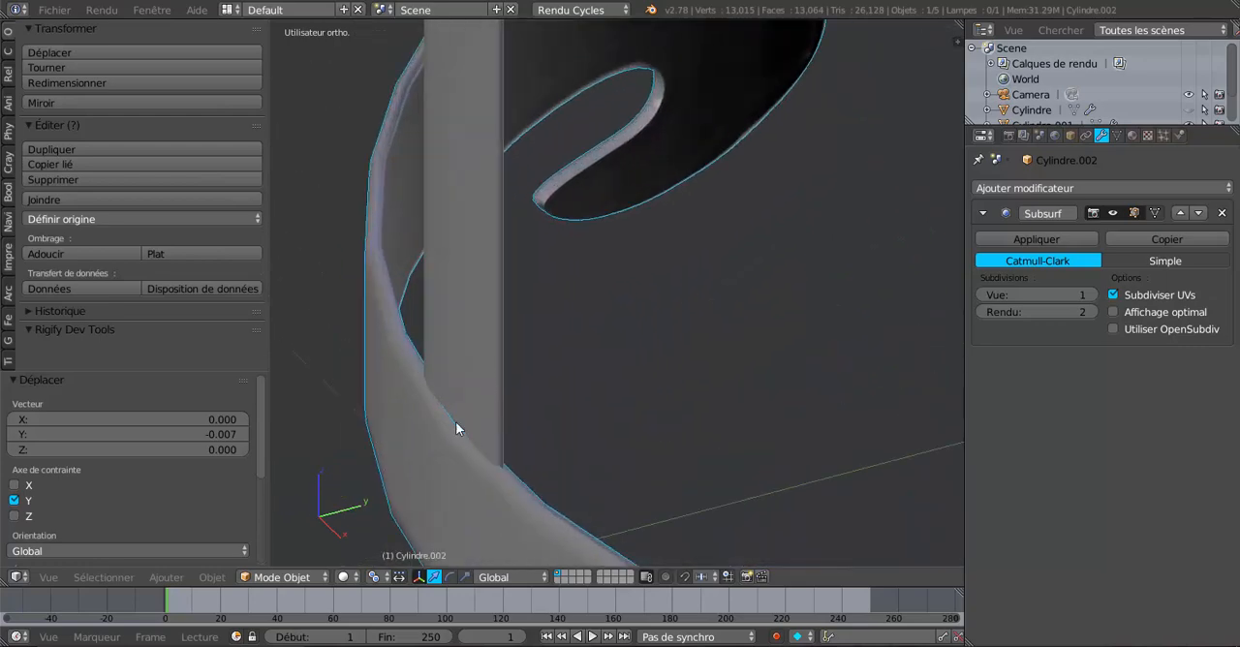
scroll(614, 459, "down", 4)
Step: Add four centred loop cuts along the thickness edge of the bent horizontal strip and check the shading in Object Mode
key("Tab")
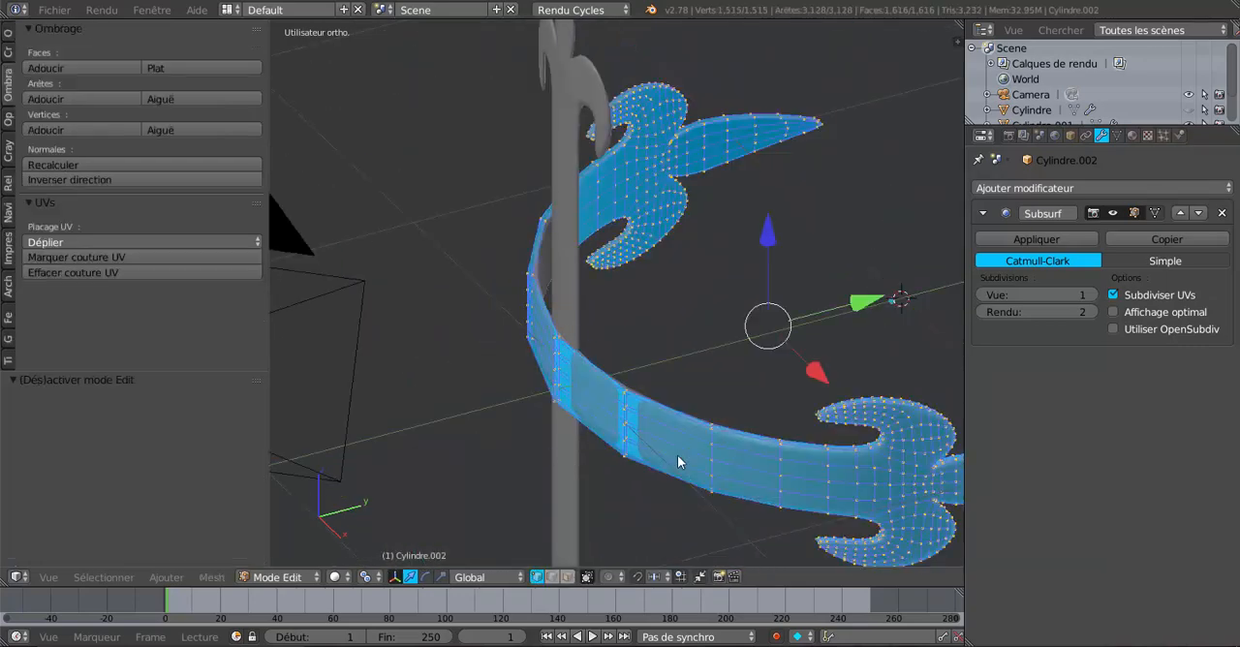
middle_click_drag(707, 468, 614, 257)
scroll(540, 426, "up", 3)
middle_click_drag(611, 412, 664, 488)
scroll(611, 478, "up", 3)
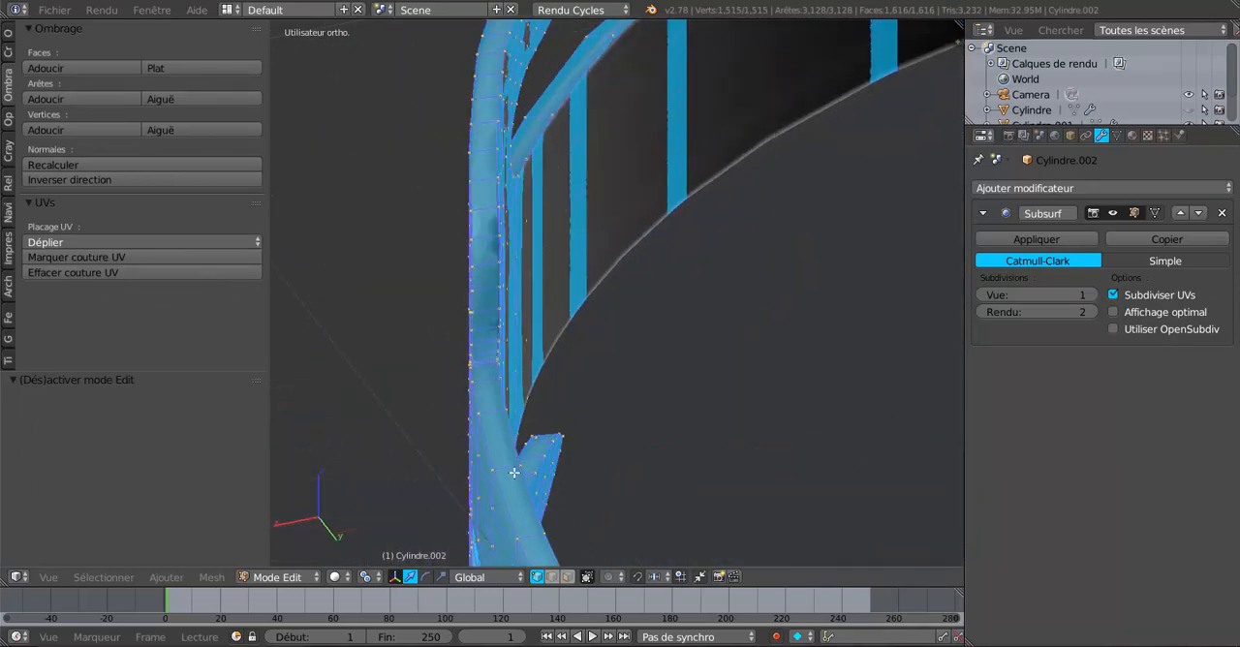
key("ctrl+r")
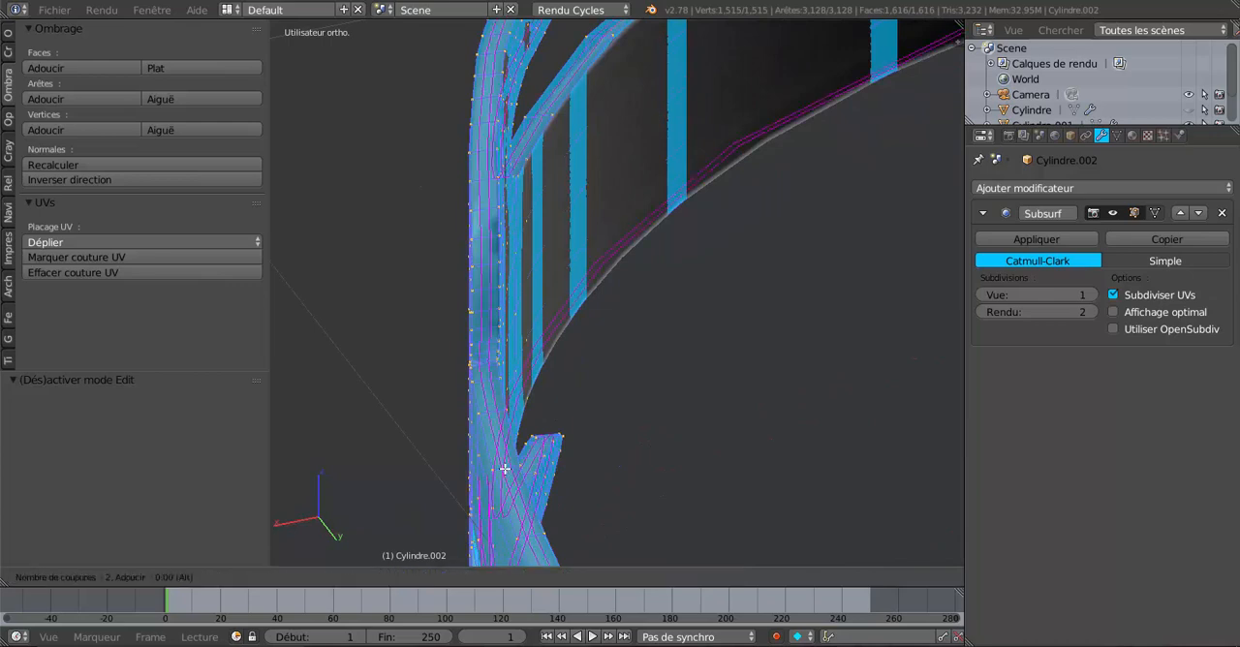
scroll(504, 469, "up", 1)
scroll(505, 469, "up", 2)
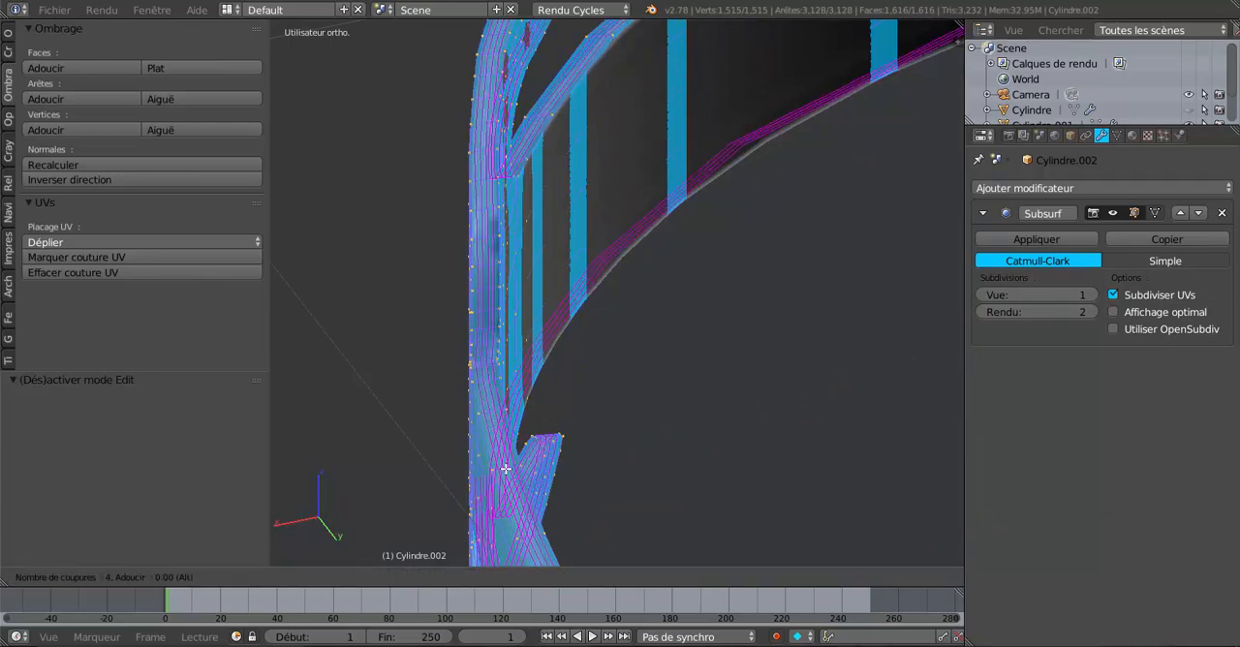
left_click(505, 469)
right_click(504, 469)
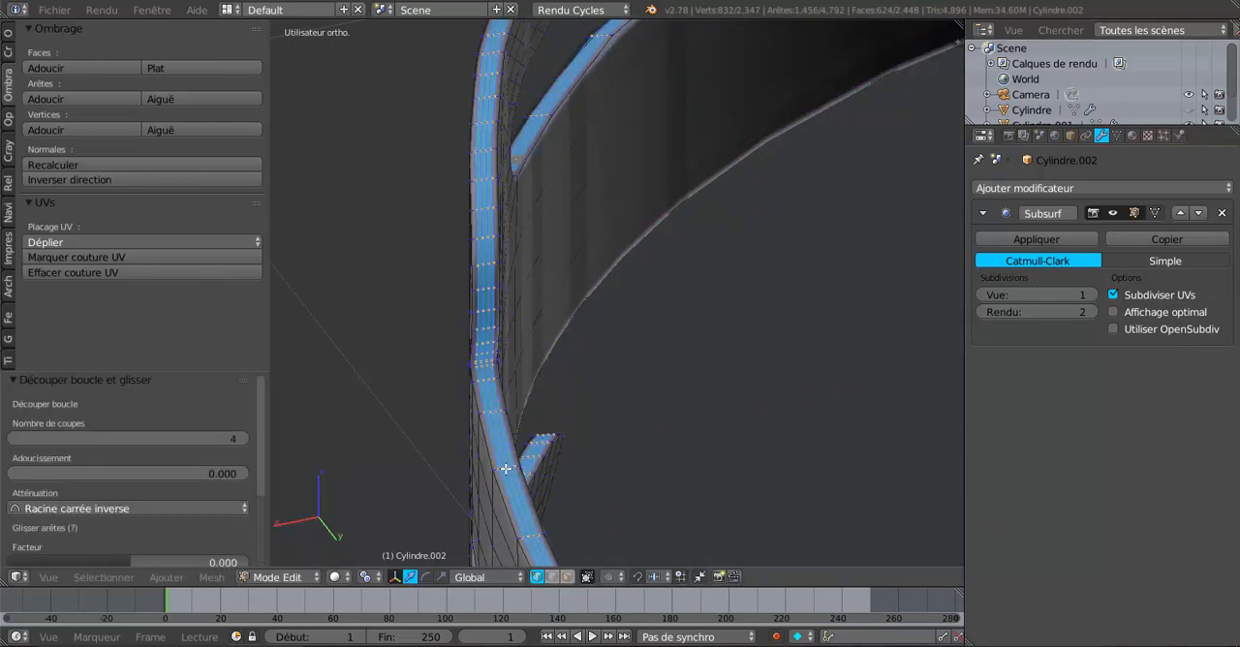
scroll(640, 478, "down", 5)
key("Tab")
middle_click_drag(547, 476, 630, 437)
key("Tab")
Step: Add four centred loop cuts along the thickness edge of the vertical fleur-de-lis strip and return to Object Mode
key("Tab")
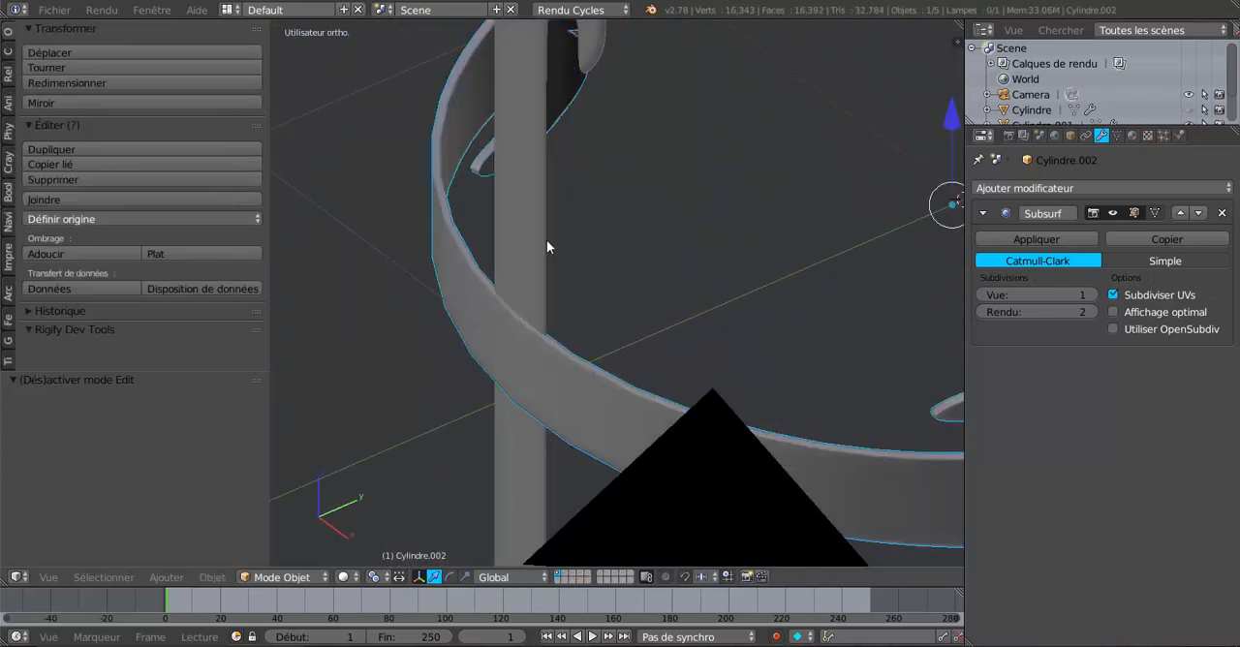
right_click(544, 240)
scroll(586, 267, "up", 3)
key("Tab")
middle_click_drag(628, 263, 580, 389)
key("ctrl+r")
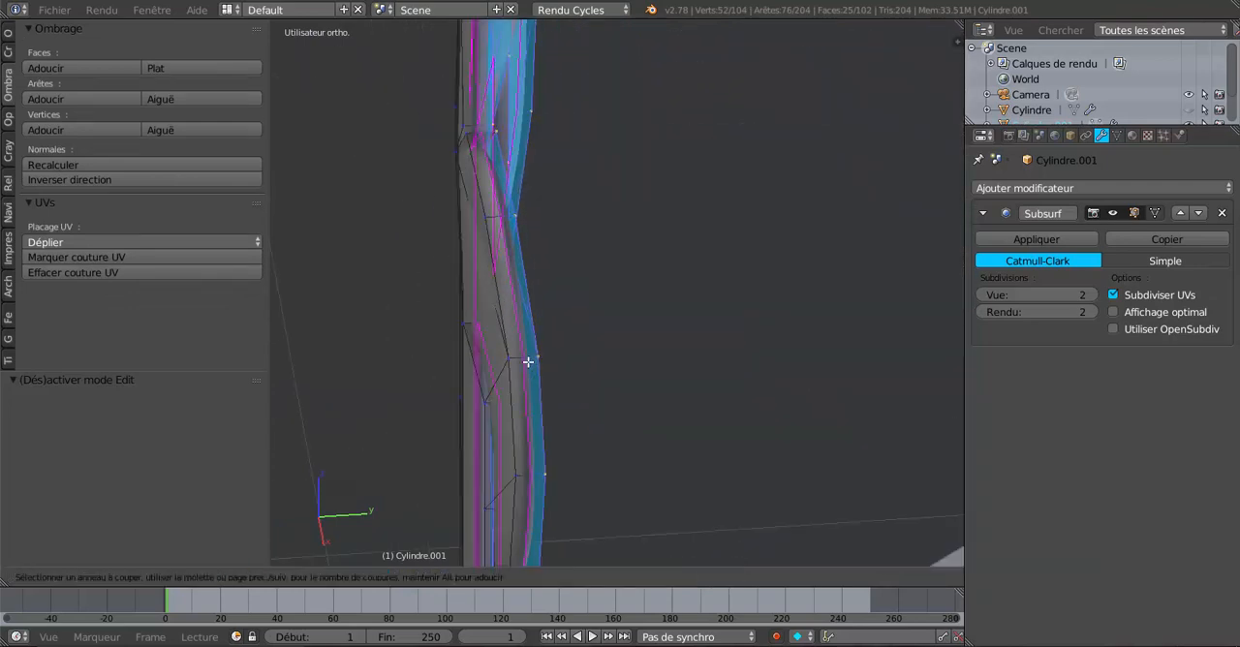
scroll(528, 361, "up", 5)
left_click(528, 361)
right_click(528, 361)
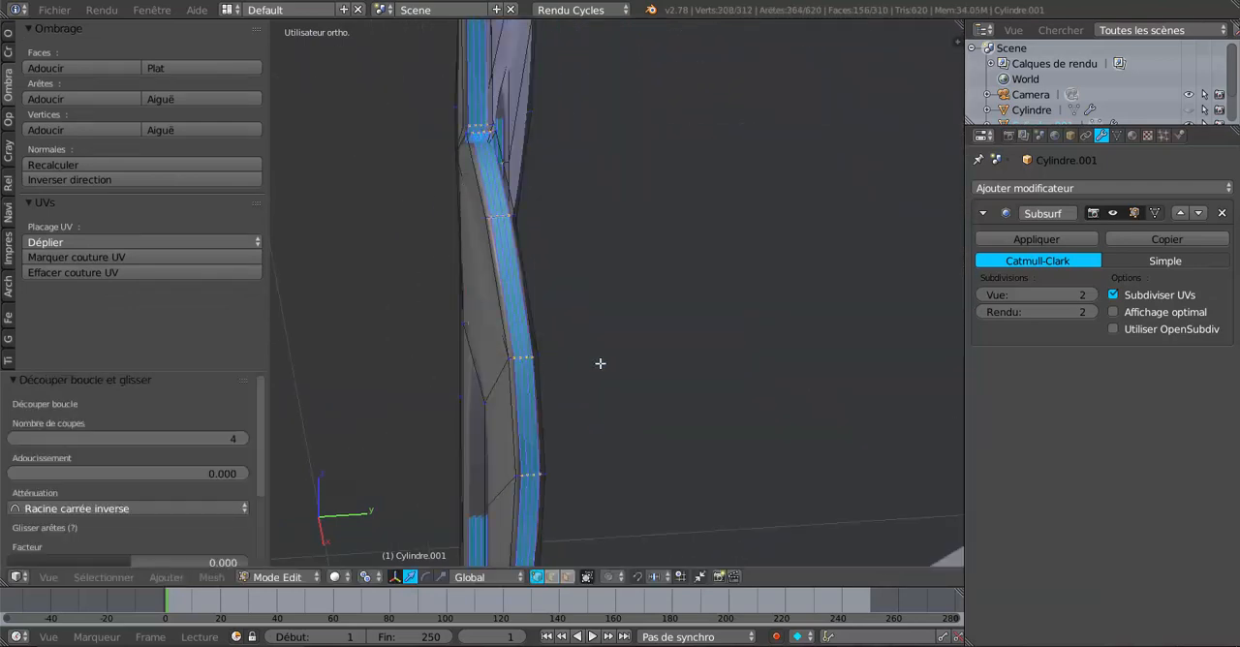
scroll(729, 365, "down", 6)
key("Tab")
Step: Examine the crossing of the two strips from several angles and clear the vertical strip's mesh selection
middle_click_drag(608, 447, 792, 393)
scroll(793, 393, "down", 5)
middle_click_drag(792, 455, 624, 533)
middle_click_drag(602, 468, 550, 324, "shift")
scroll(557, 384, "up", 3)
middle_click_drag(552, 388, 580, 412)
key("Tab")
key("a")
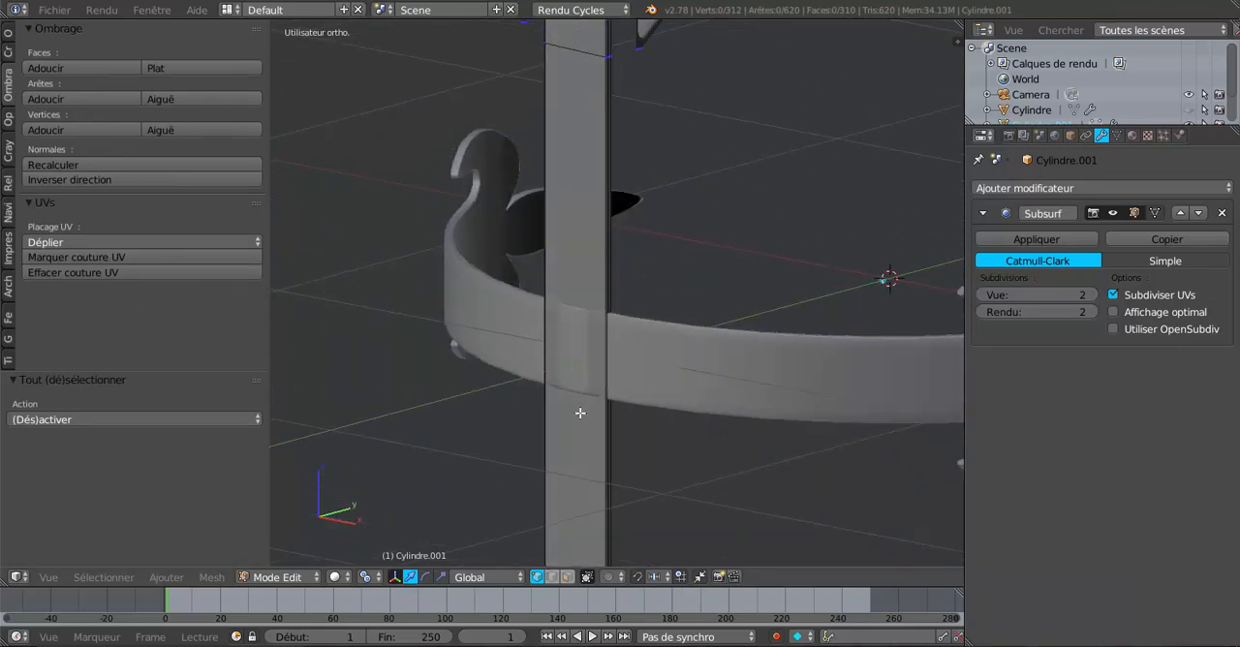
middle_click_drag(570, 322, 653, 402)
key("Tab")
Step: Move the bent horizontal strip along the Y axis by -0.011 and check its mesh against the vertical strip
right_click(640, 354)
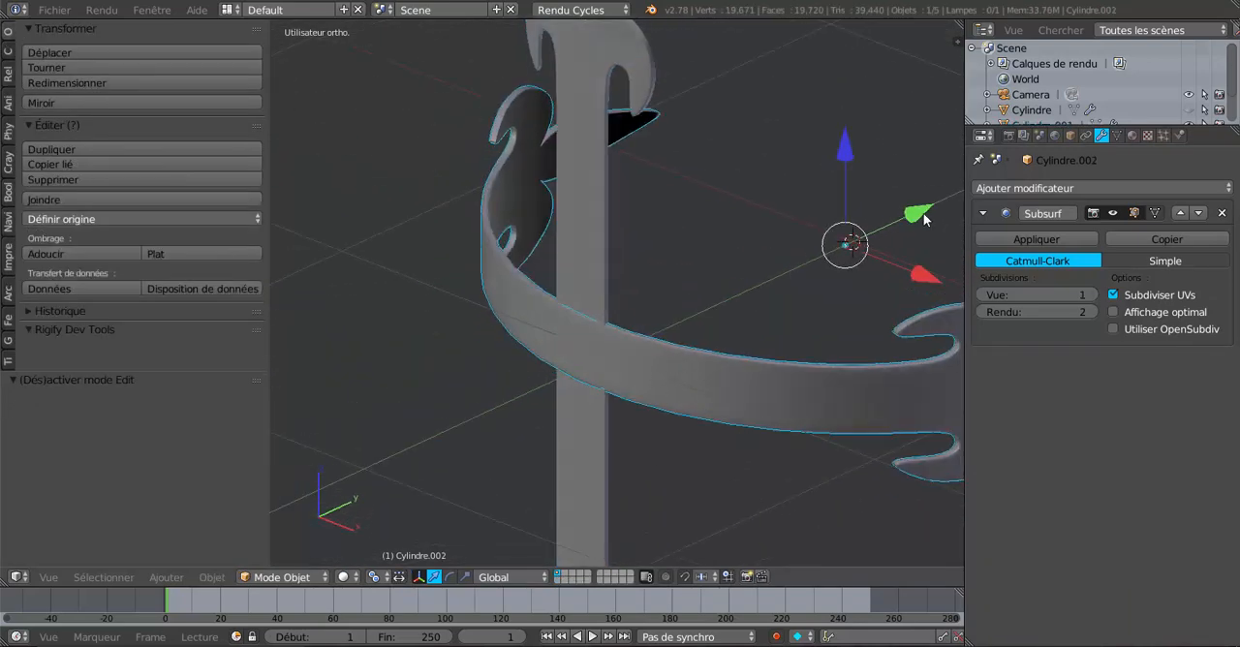
left_click_drag(925, 220, 922, 221)
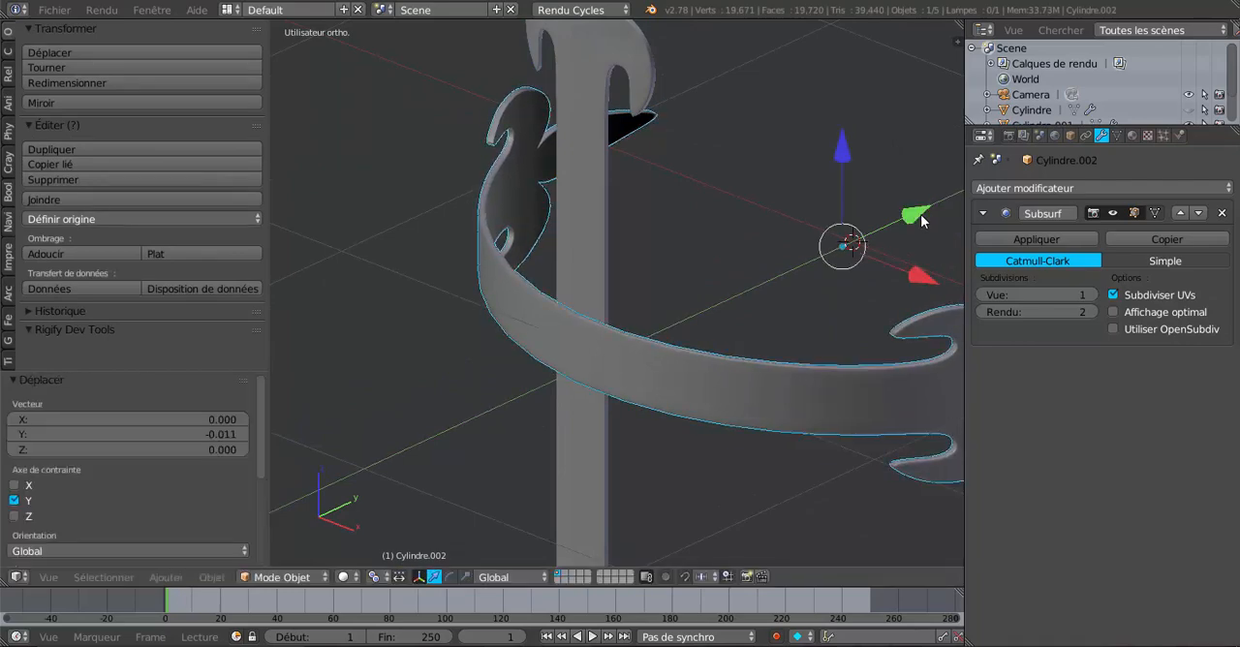
key("Tab")
middle_click_drag(603, 416, 651, 388)
key("Tab")
Step: Examine the crossed strips from behind, straight on and close up, in both Object and Edit Mode
middle_click_drag(660, 438, 724, 402)
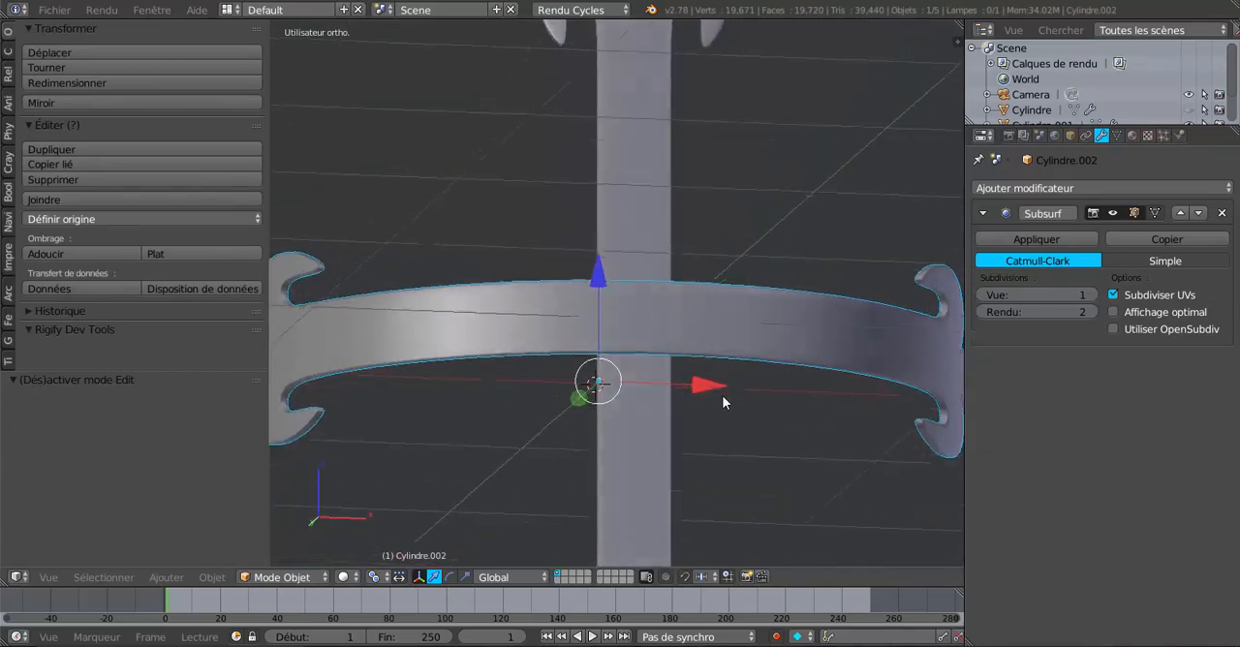
scroll(722, 395, "down", 4)
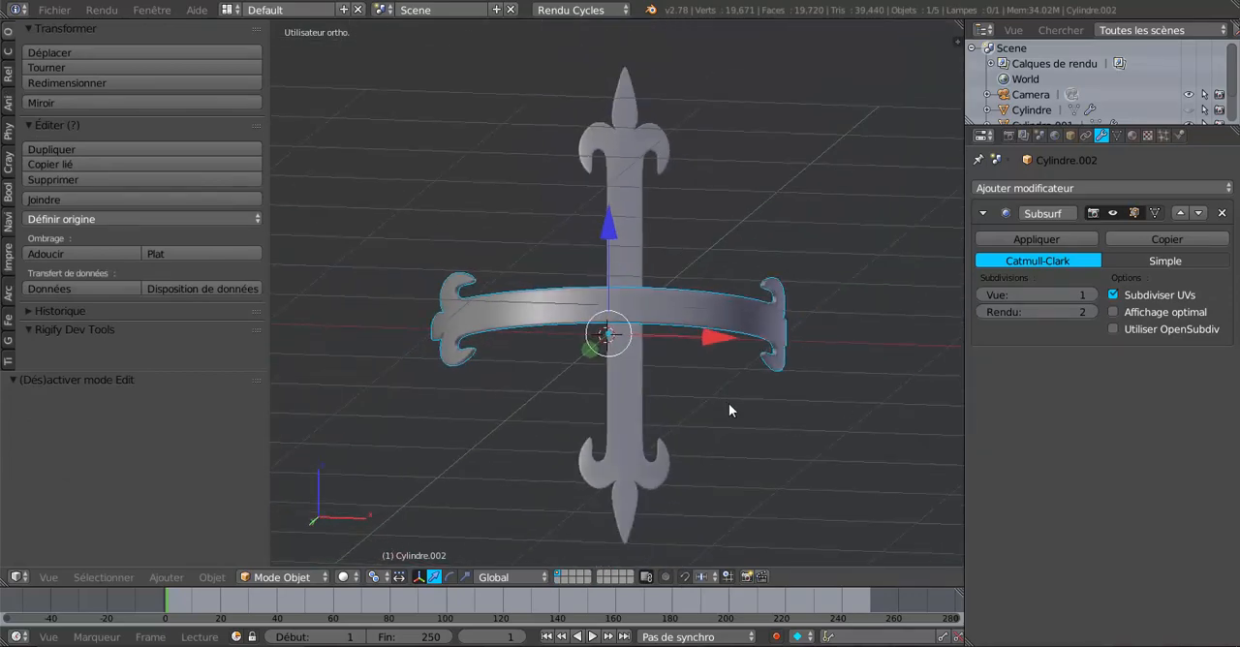
key("KP_1")
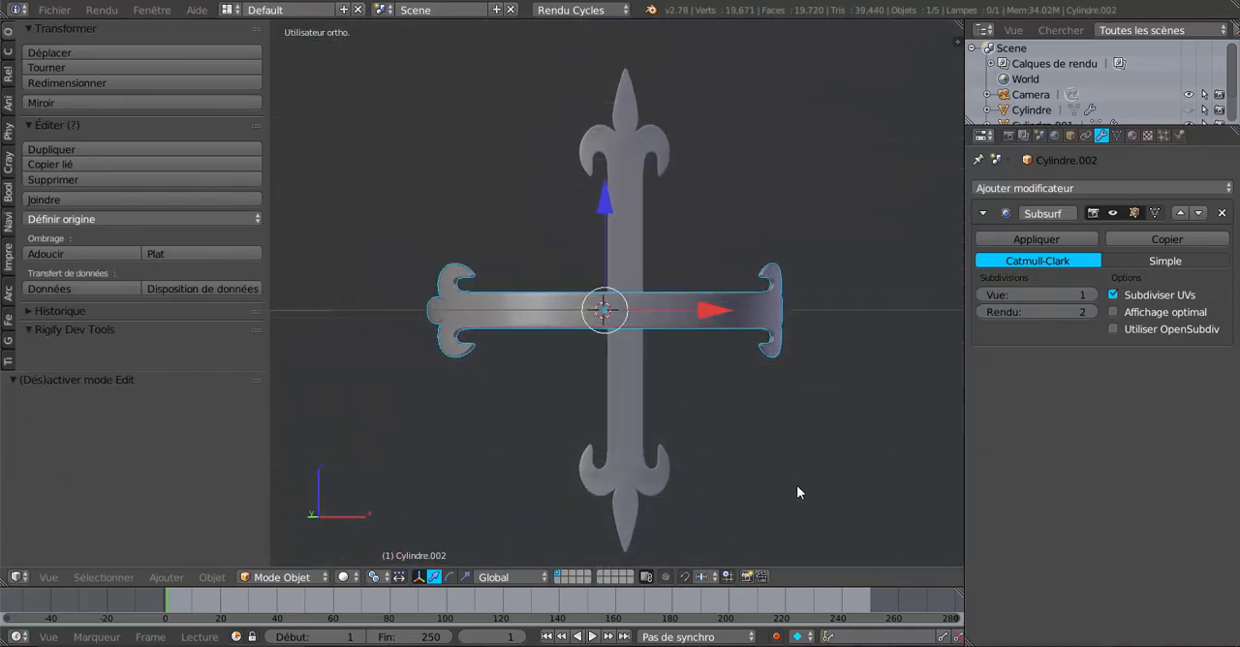
middle_click_drag(796, 489, 714, 482)
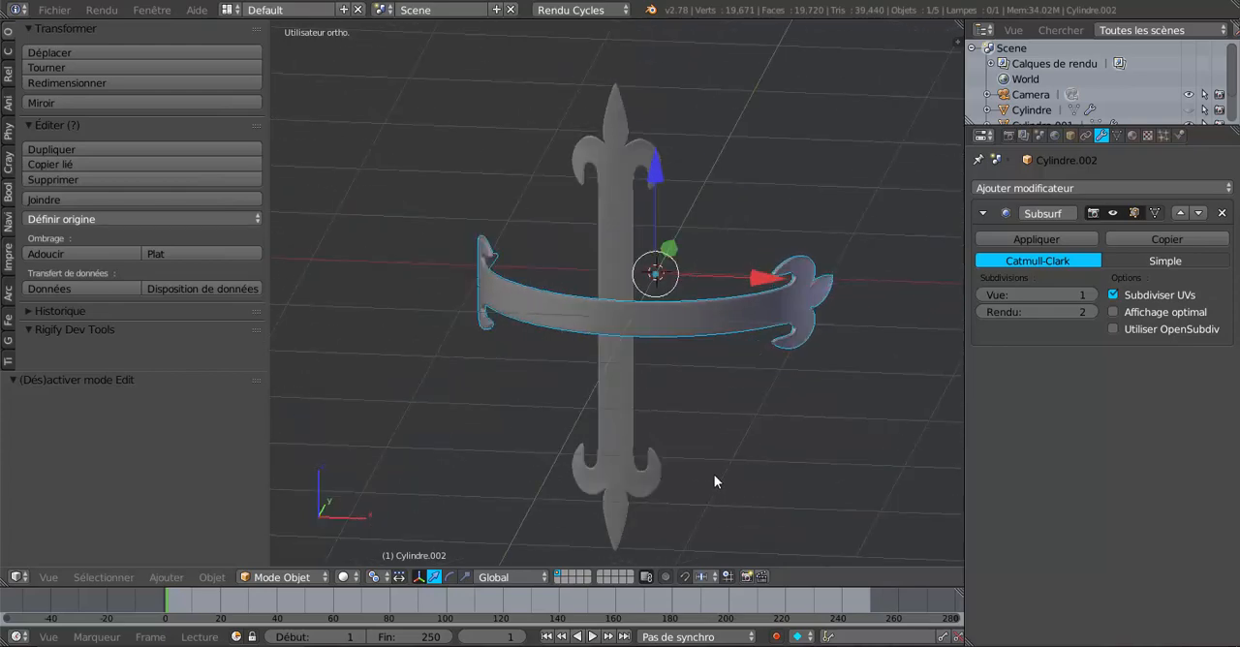
scroll(714, 482, "up", 5)
scroll(587, 413, "down", 5)
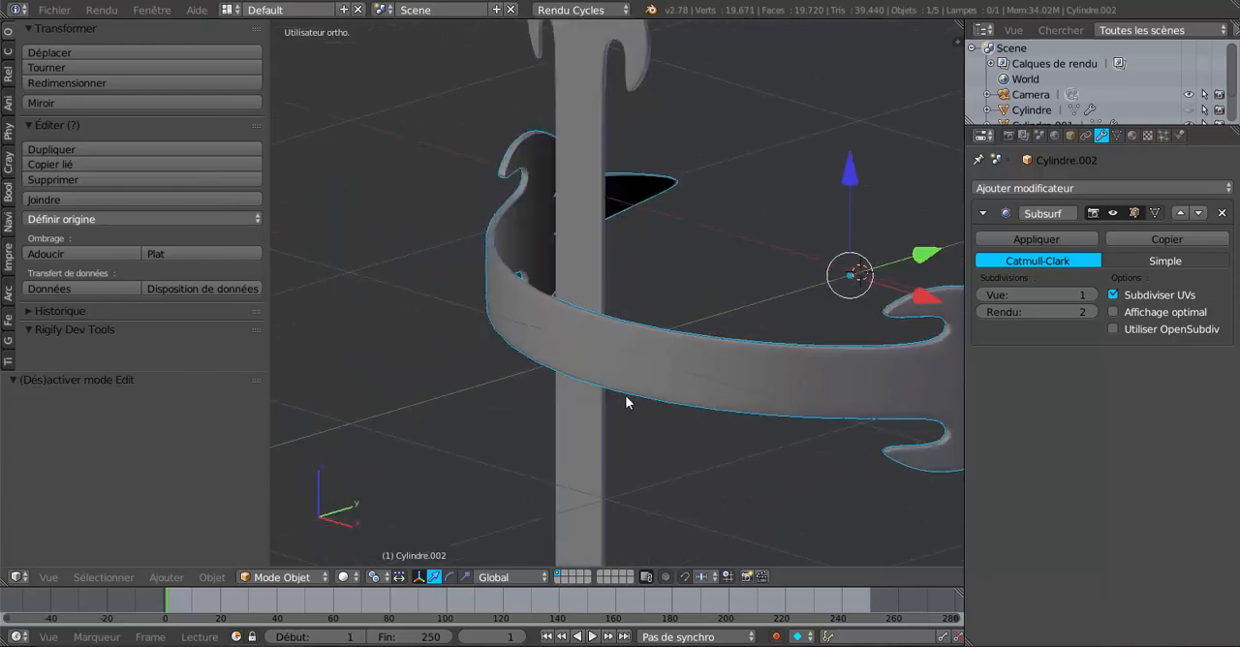
key("Tab")
middle_click_drag(644, 411, 714, 409)
scroll(594, 420, "down", 4)
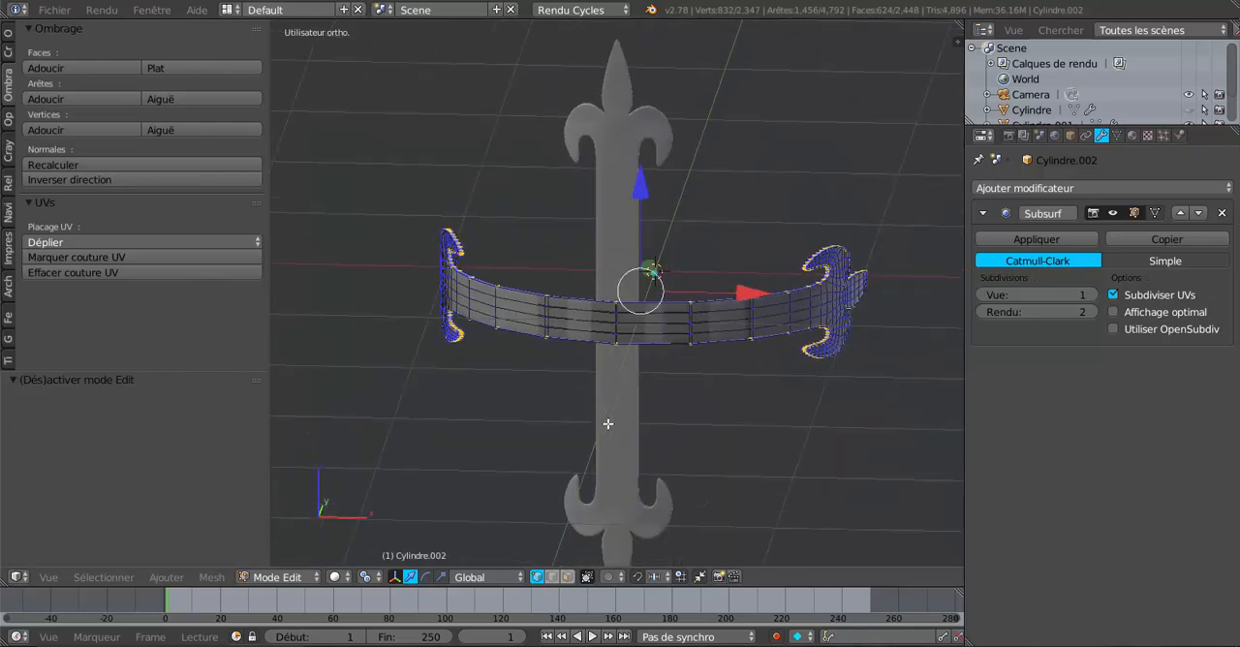
key("Tab")
scroll(707, 428, "down", 2)
middle_click_drag(717, 420, 671, 410)
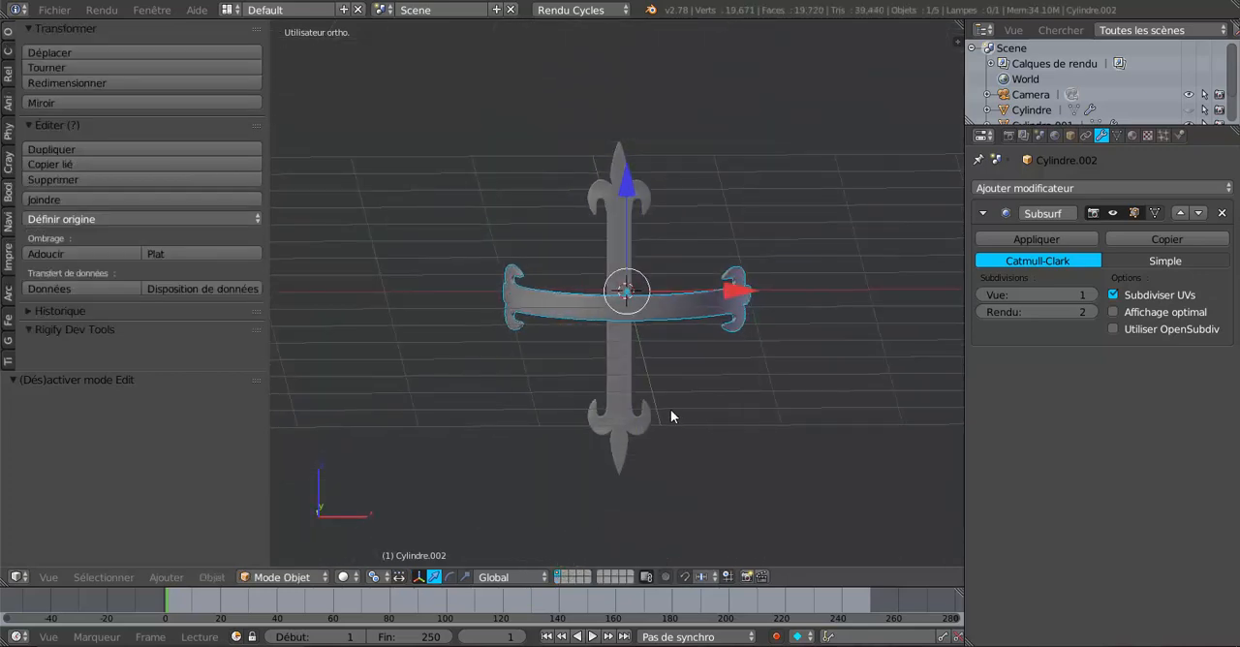
Step: Select the vertical fleur-de-lis strip and reveal the hidden helm body around the crossed strips
right_click(628, 370)
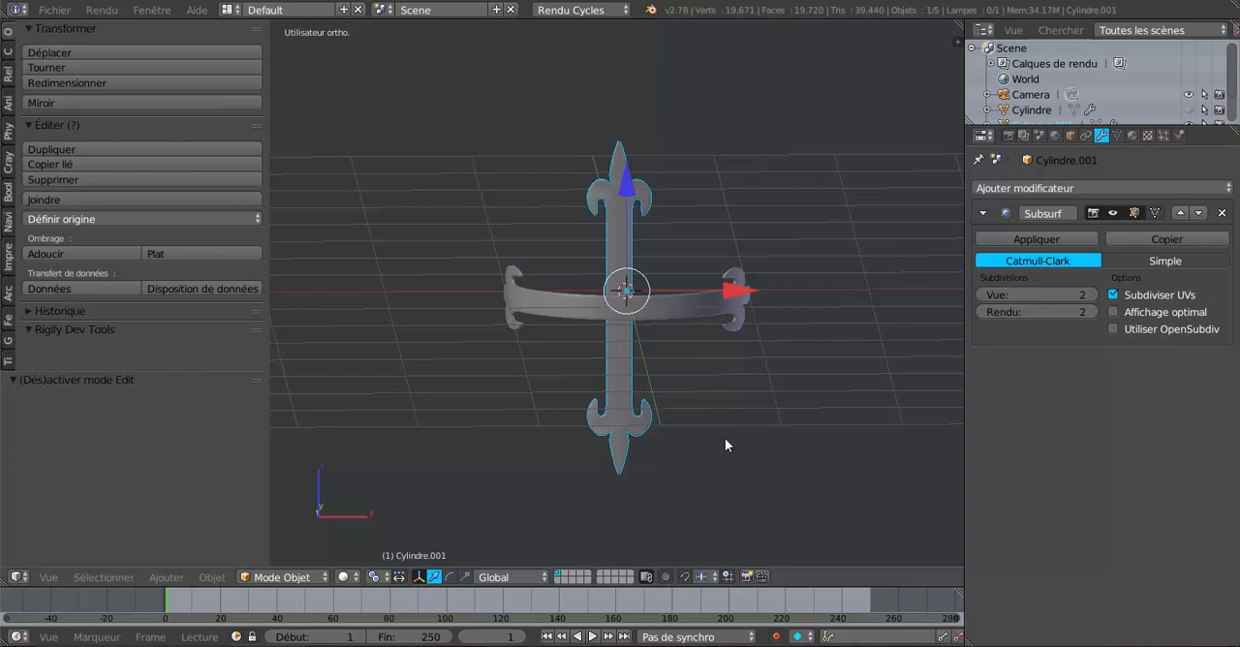
middle_click_drag(727, 445, 735, 429)
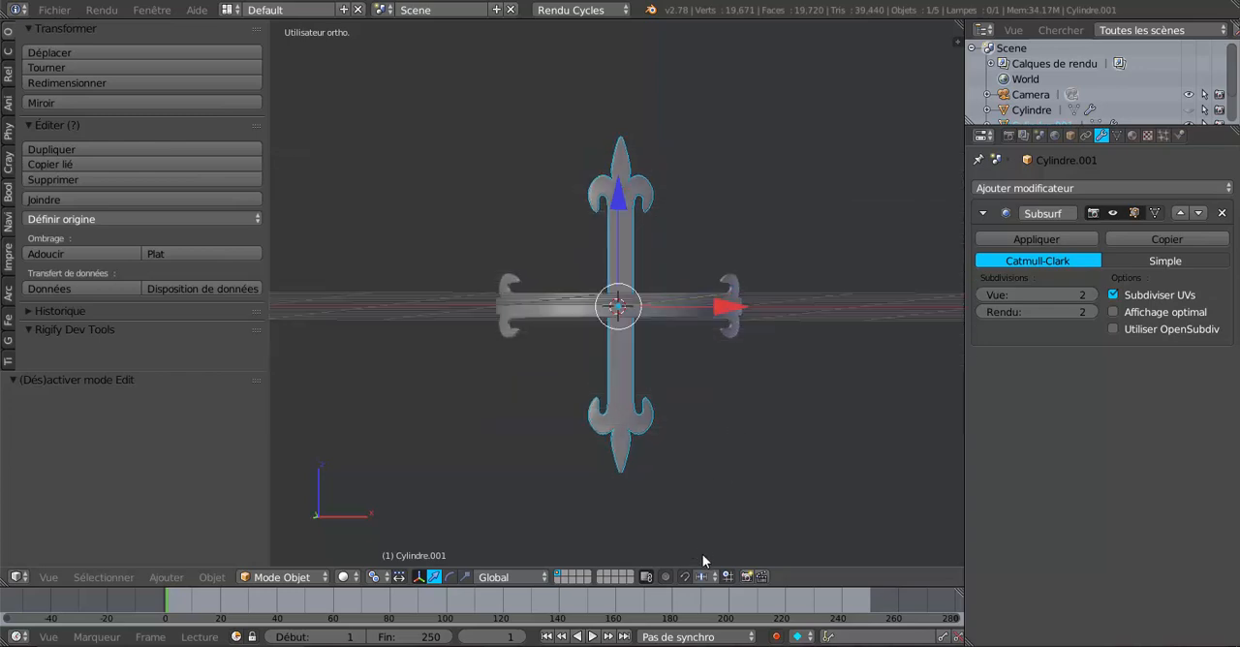
key("alt+h")
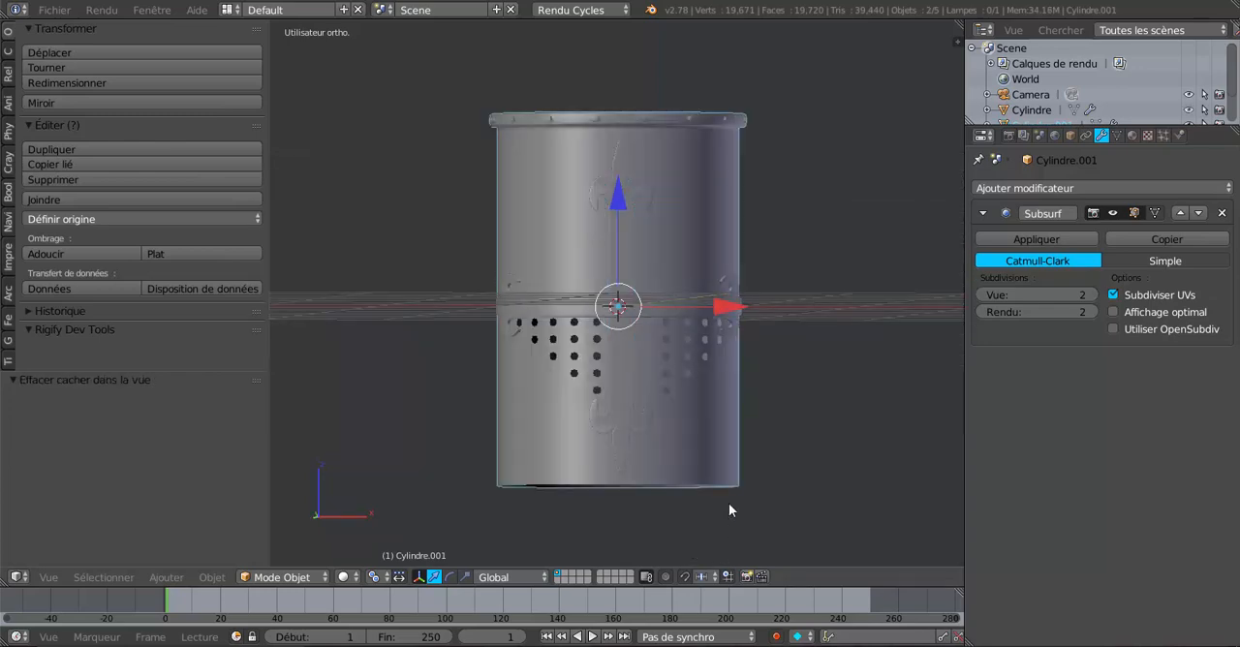
Step: Select the bent horizontal strip and raise it 0.502 along the Z axis above the ventilation holes
middle_click_drag(729, 506, 676, 498)
scroll(674, 493, "up", 4)
right_click(664, 333)
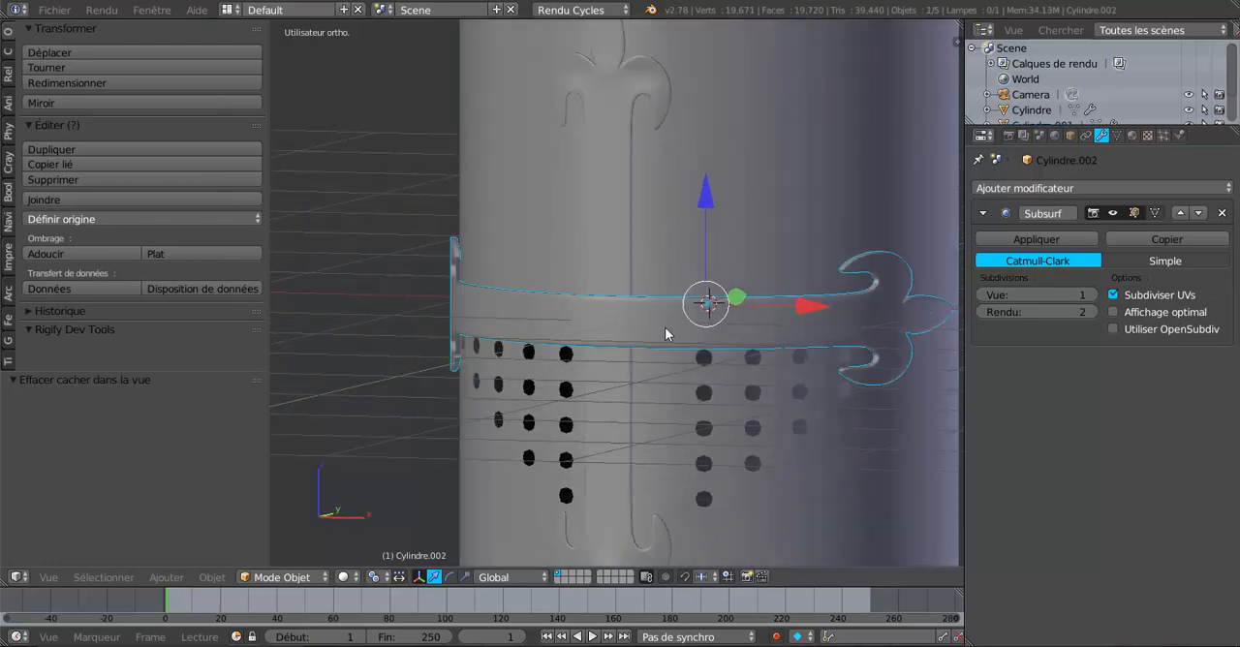
left_click_drag(708, 197, 734, 65)
scroll(741, 291, "down", 3)
mouse_move(745, 312)
middle_mouse_down()
mouse_move(775, 304)
mouse_move(740, 330)
middle_mouse_up()
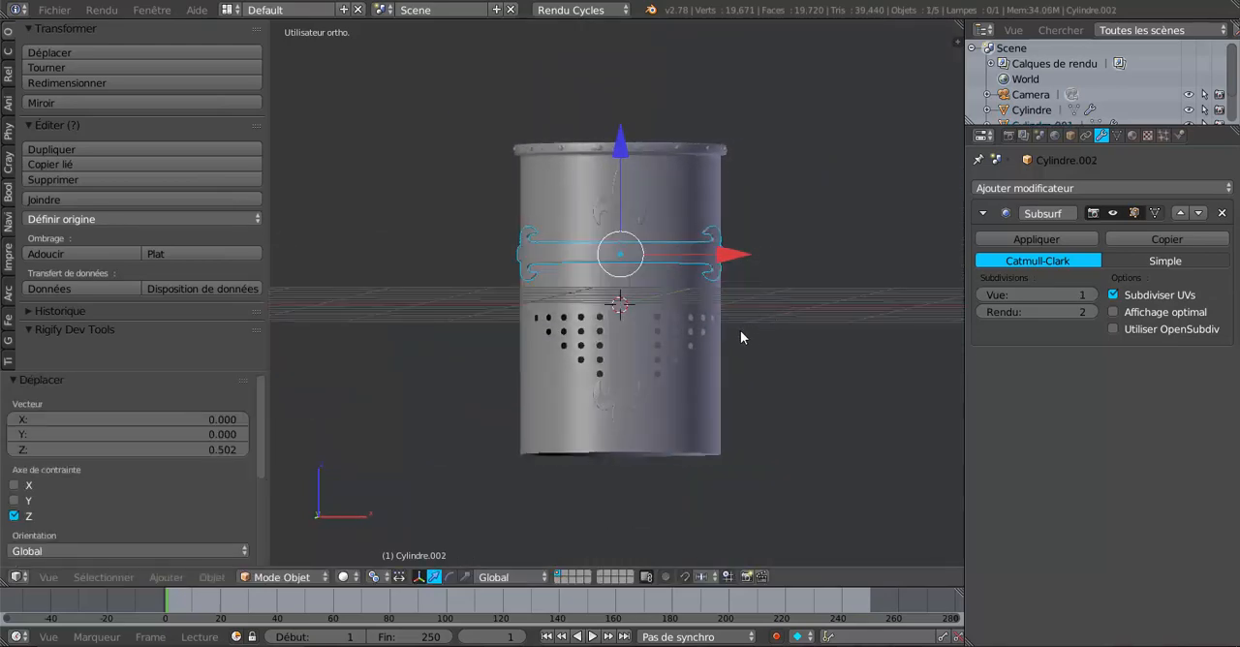
Step: Examine how the raised horizontal strip sits on the helm wall and over the vertical strip, in Object and Edit Mode
scroll(740, 330, "up", 3)
key("Tab")
scroll(736, 231, "up", 1)
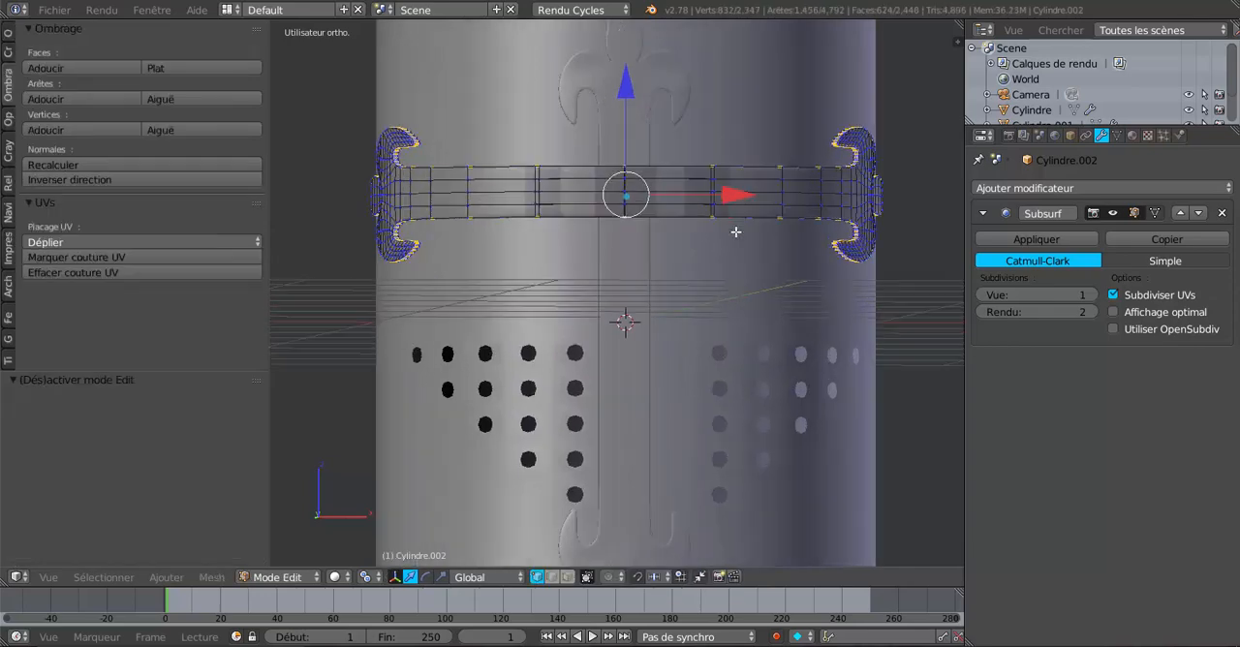
scroll(717, 252, "down", 3)
key("Tab")
middle_click_drag(729, 265, 630, 300)
scroll(689, 285, "up", 2)
key("Tab")
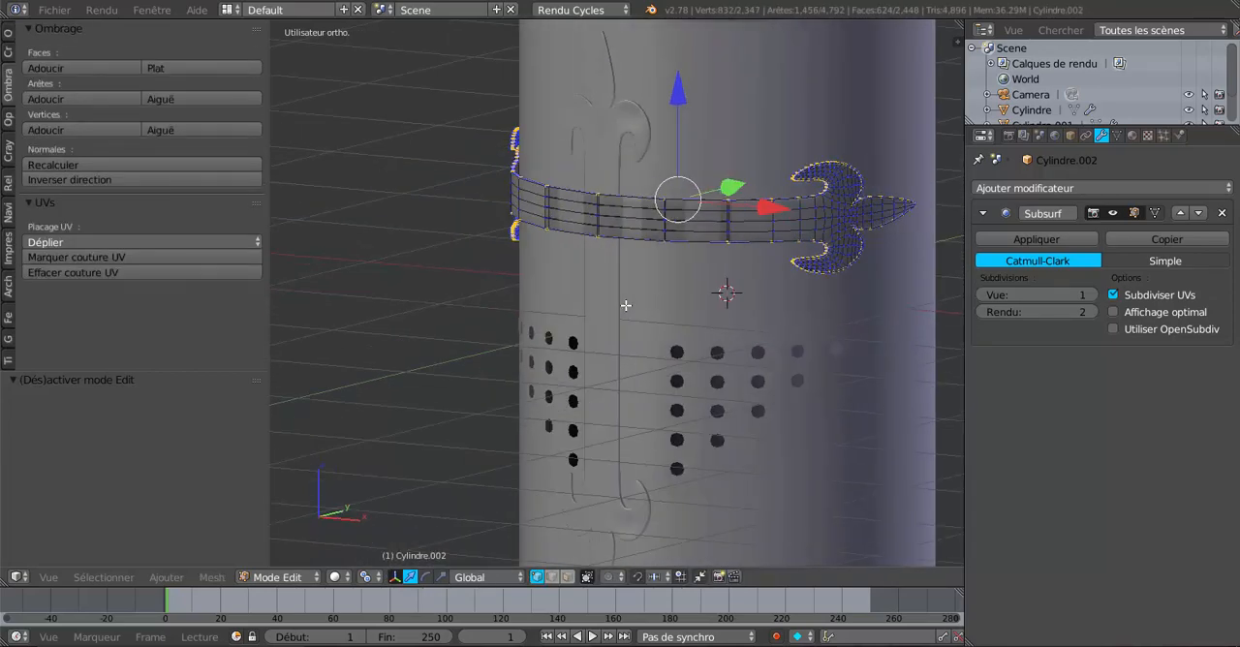
scroll(629, 300, "up", 2)
key("Tab")
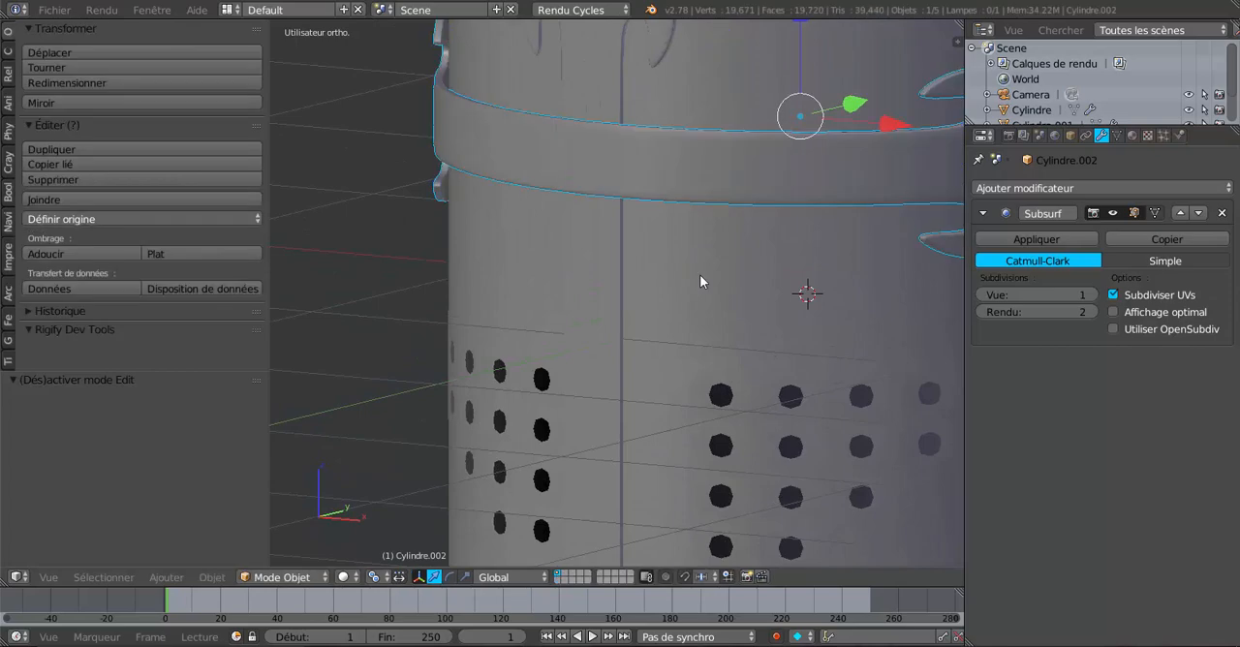
scroll(699, 275, "down", 4)
middle_click_drag(699, 275, 751, 297)
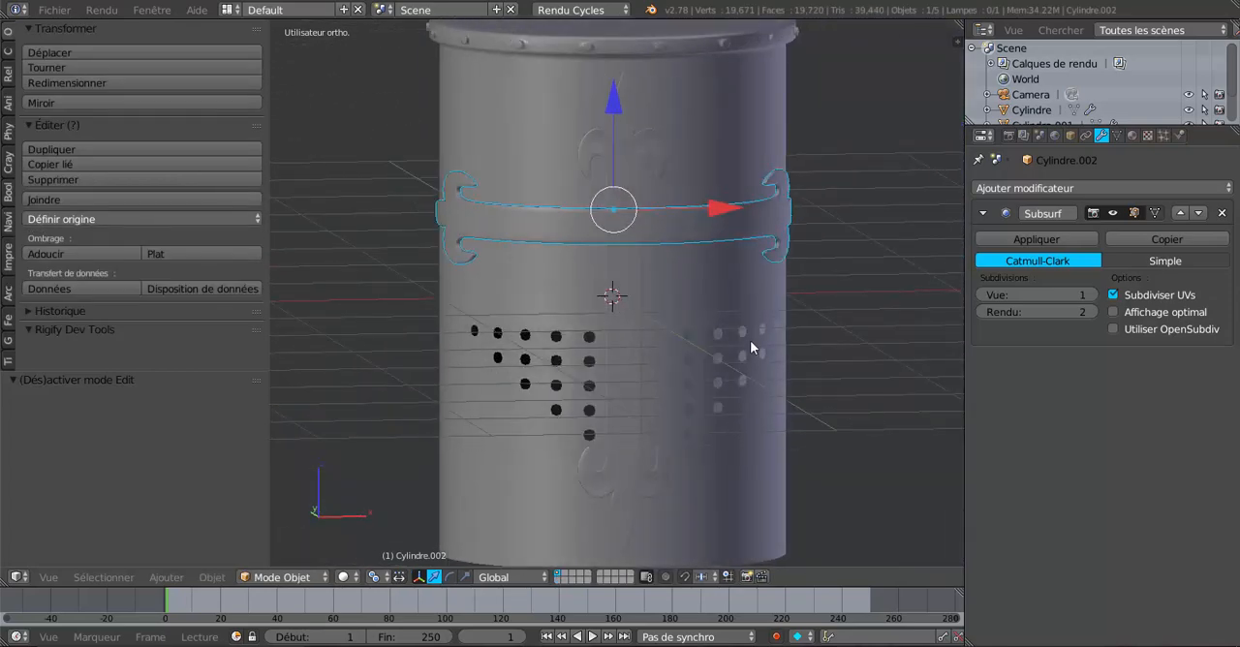
middle_click_drag(753, 347, 686, 456)
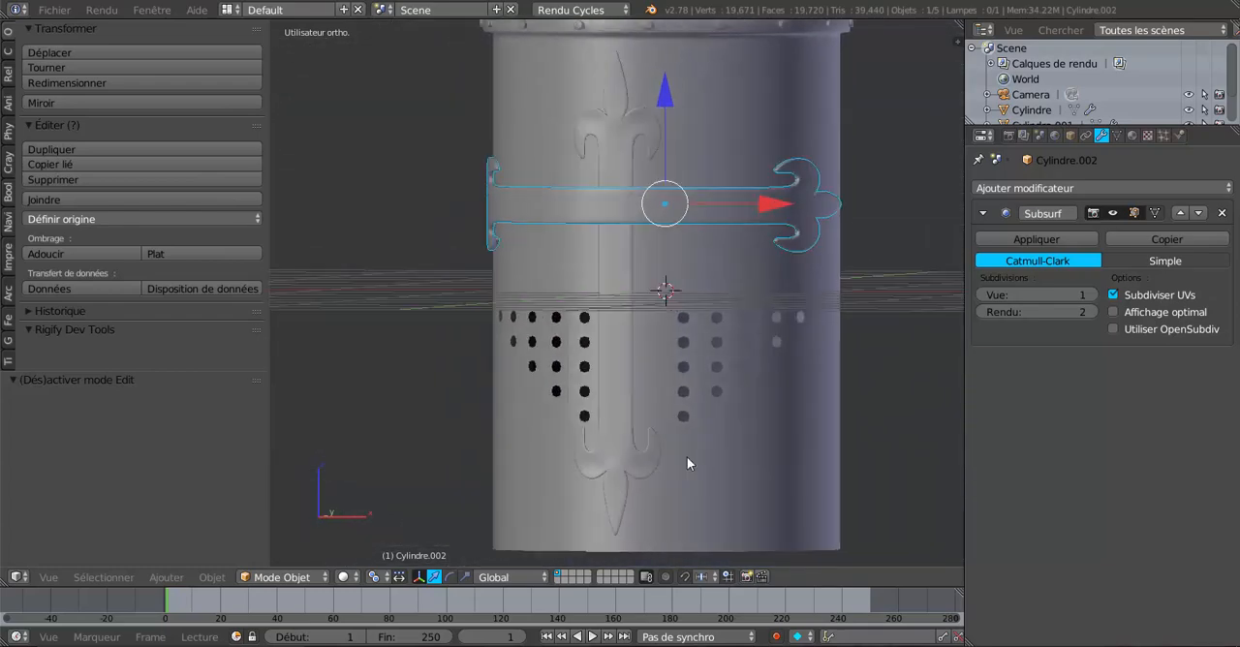
Step: Check the horizontal strip's mesh and fleur-de-lis ends against the helm's curvature from oblique and side angles
scroll(659, 444, "up", 2)
key("Tab")
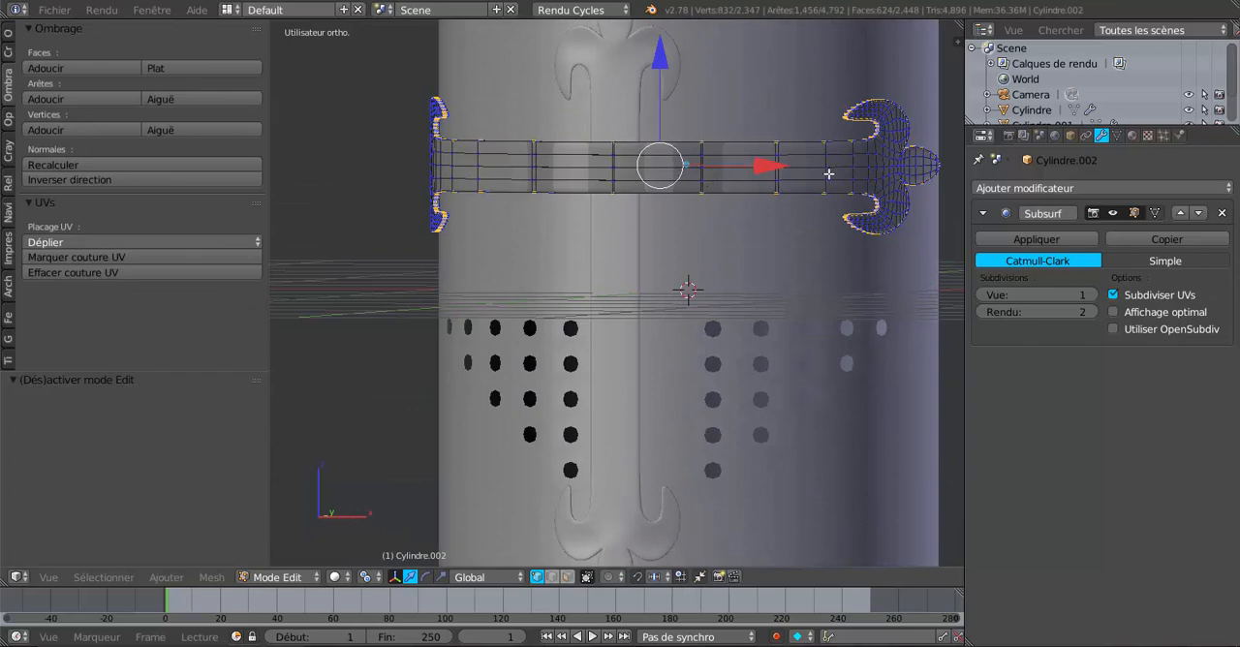
middle_click_drag(776, 243, 715, 266)
scroll(726, 280, "down", 5)
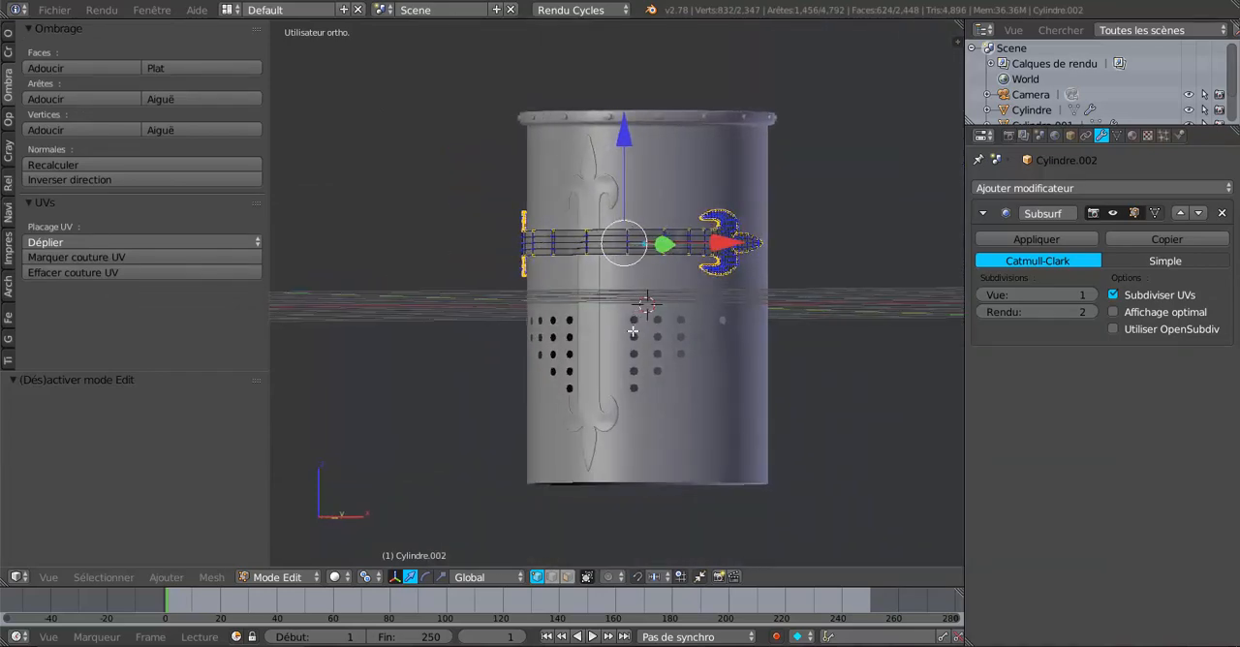
scroll(704, 412, "up", 2)
key("Tab")
middle_click_drag(728, 310, 749, 309)
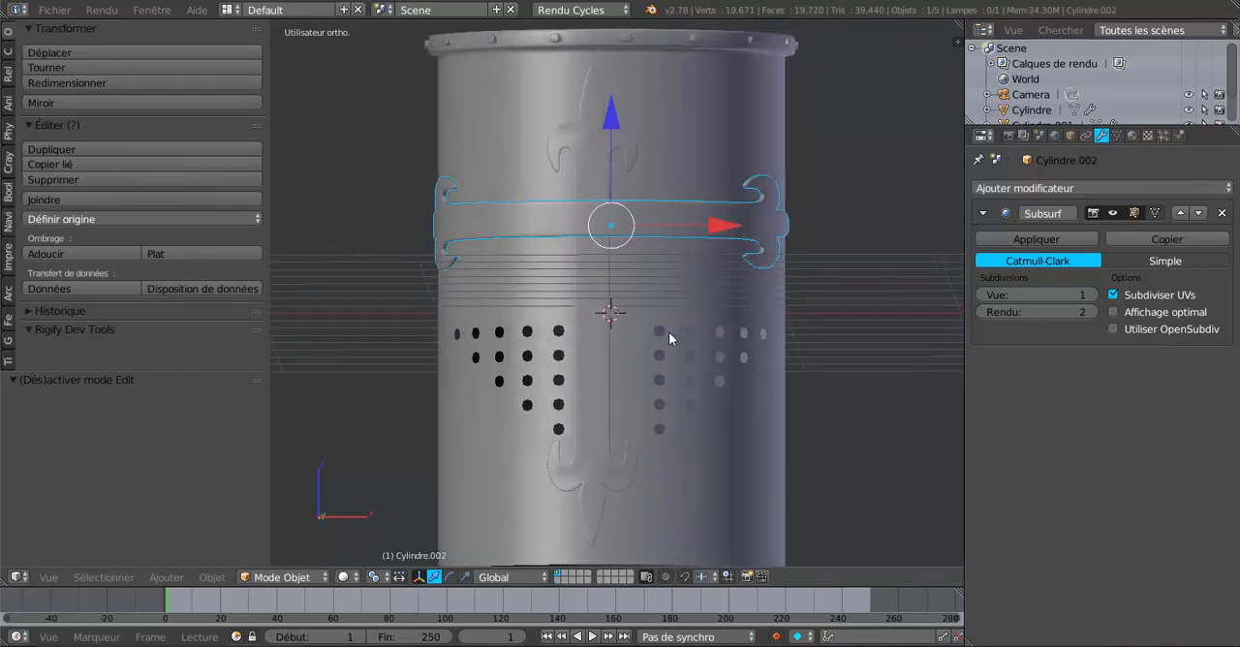
mouse_move(669, 331)
middle_mouse_down()
mouse_move(633, 336)
mouse_move(648, 338)
middle_mouse_up()
key("Tab")
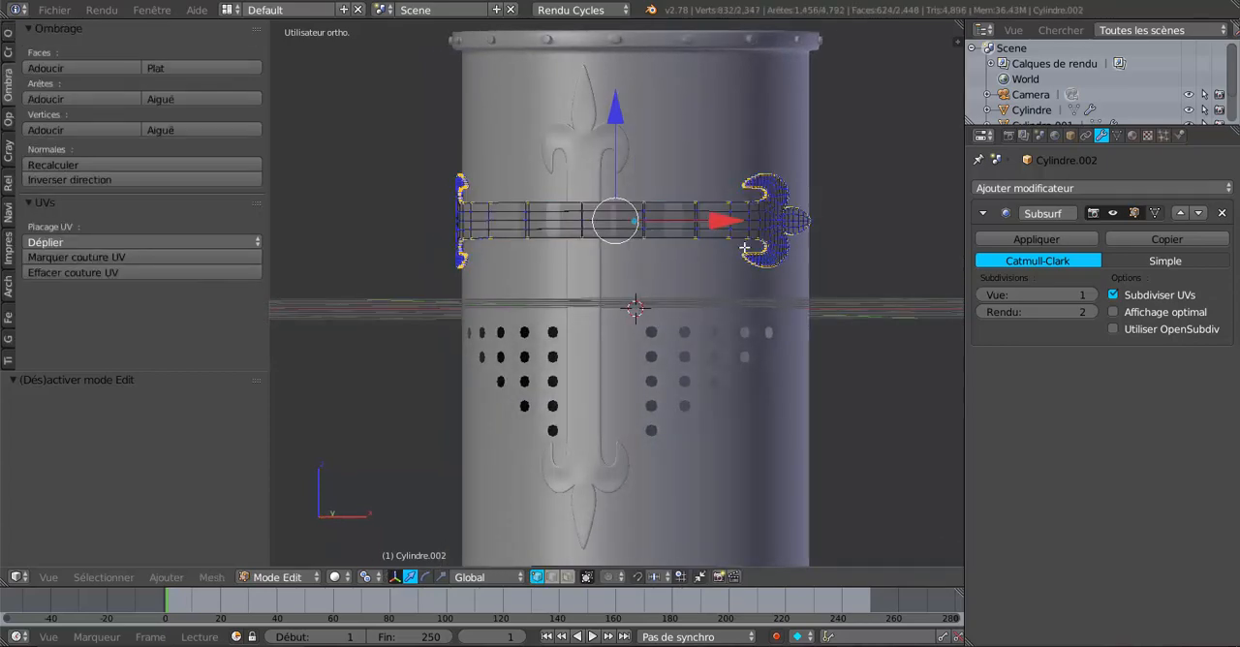
middle_click_drag(553, 224, 740, 327)
scroll(742, 327, "down", 4)
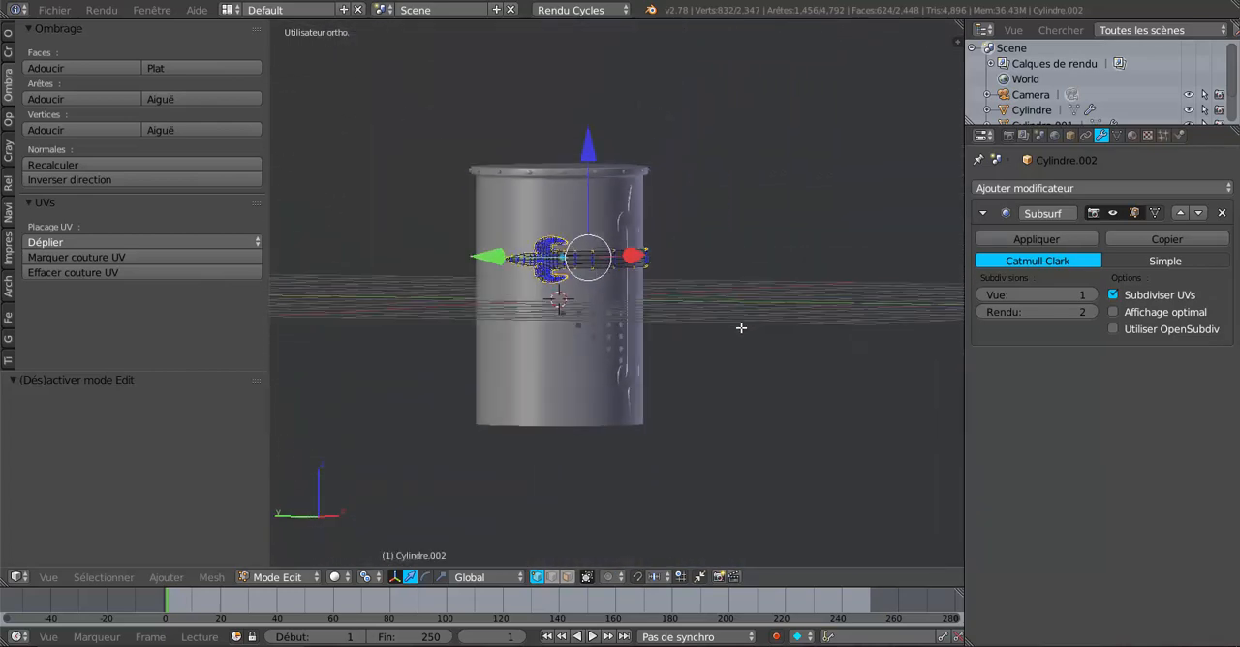
Step: Inspect the horizontal strip's wrap around the helm from front, right and low angles, ending in Object Mode
middle_click_drag(656, 360, 748, 364)
scroll(625, 429, "up", 4)
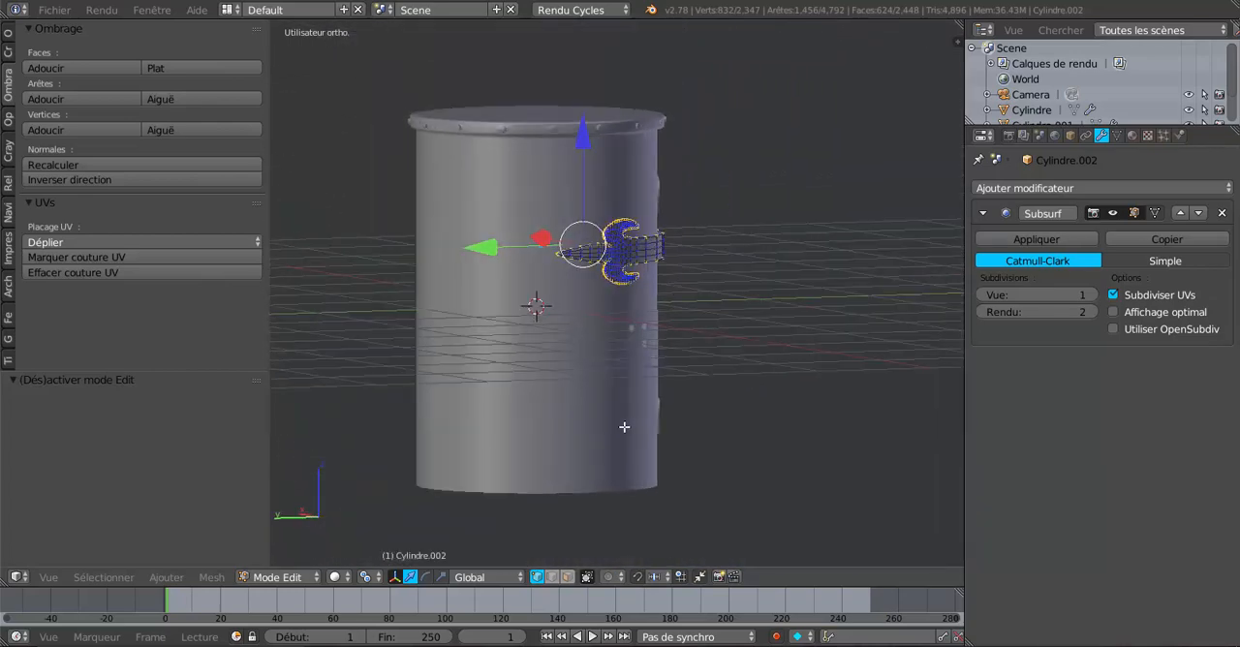
middle_click_drag(623, 428, 568, 398)
scroll(568, 397, "down", 1)
scroll(568, 397, "down", 1)
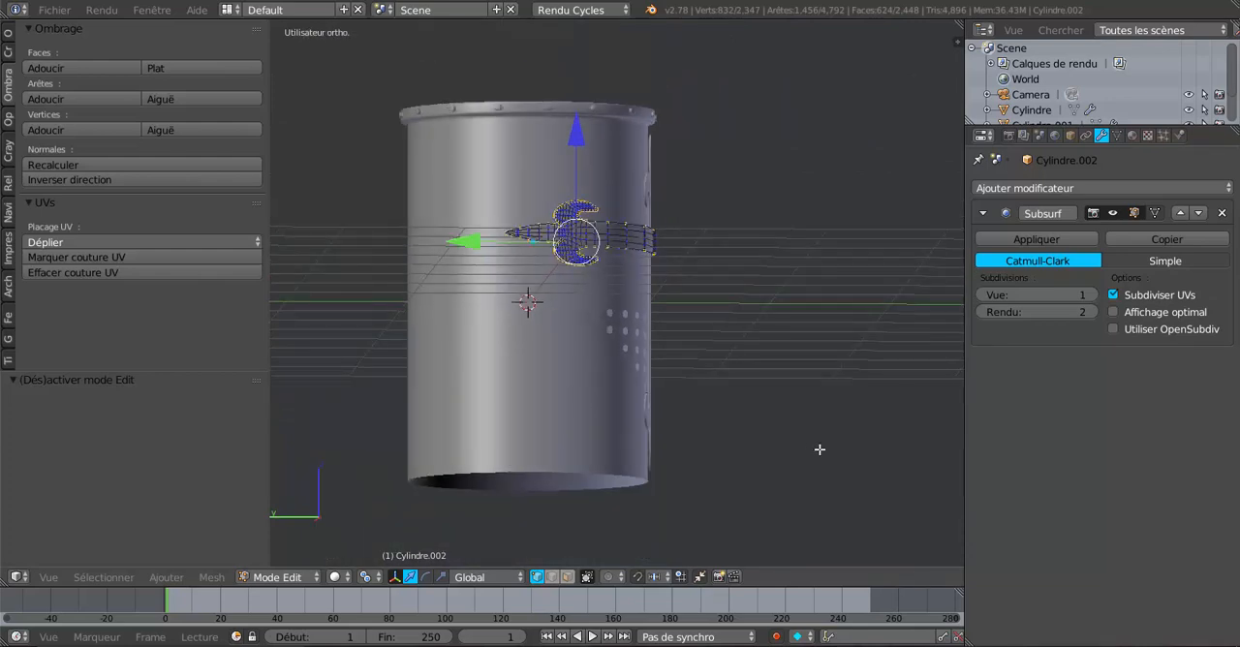
key("KP_1")
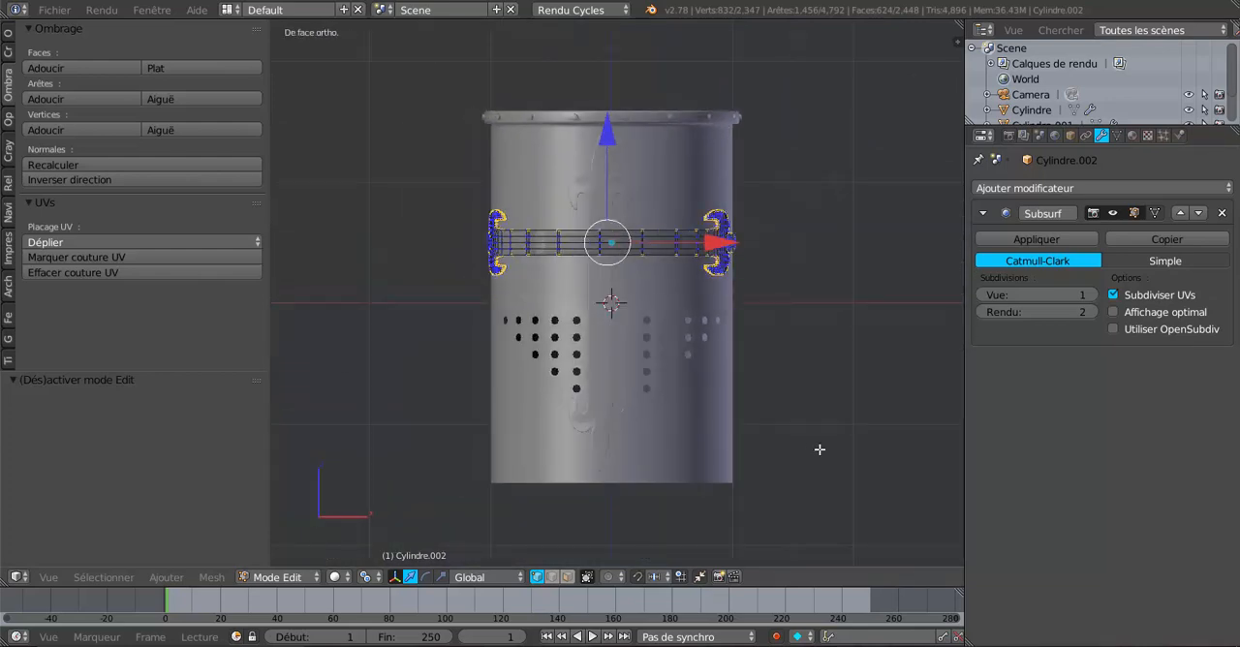
key("KP_3")
middle_click_drag(858, 438, 791, 443, "shift")
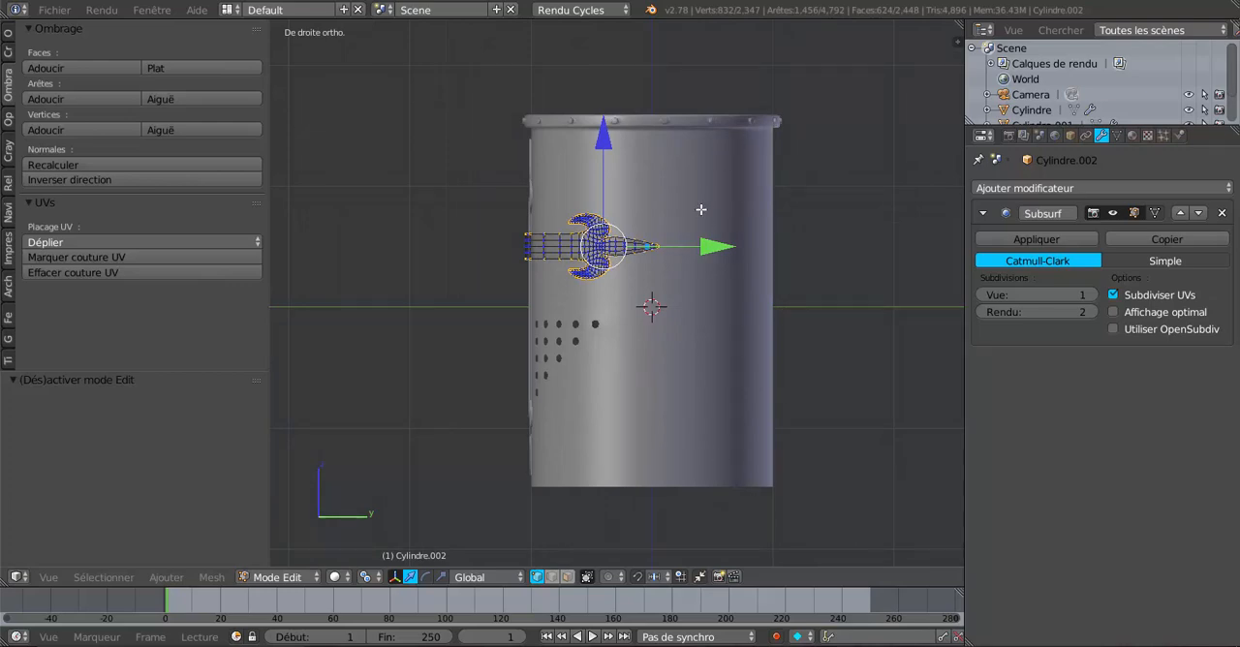
scroll(404, 506, "down", 3)
middle_click_drag(404, 506, 572, 412)
scroll(574, 413, "up", 4)
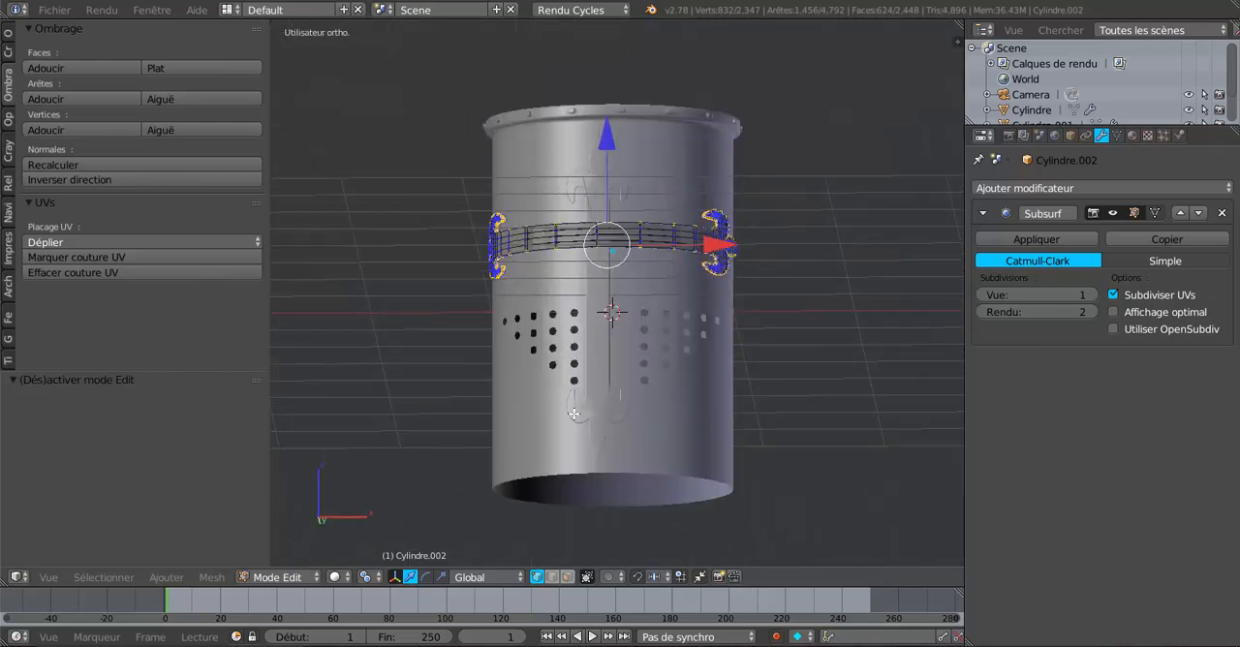
scroll(581, 441, "up", 3)
scroll(577, 415, "up", 1)
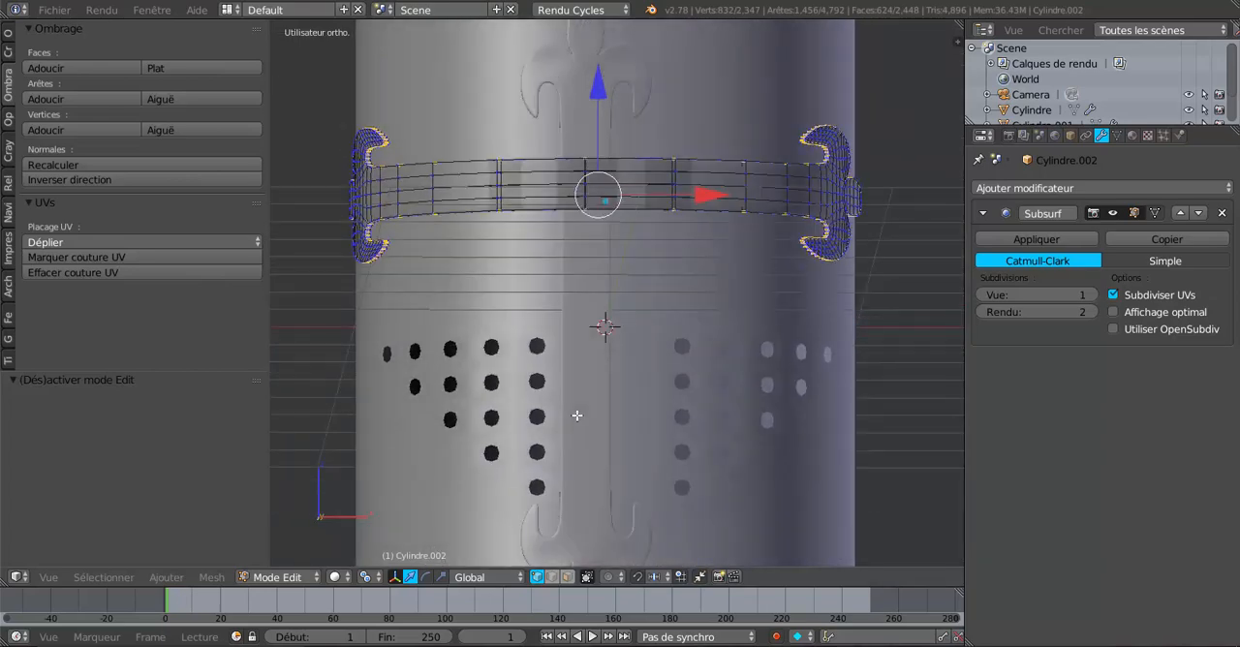
key("Tab")
scroll(576, 415, "down", 3)
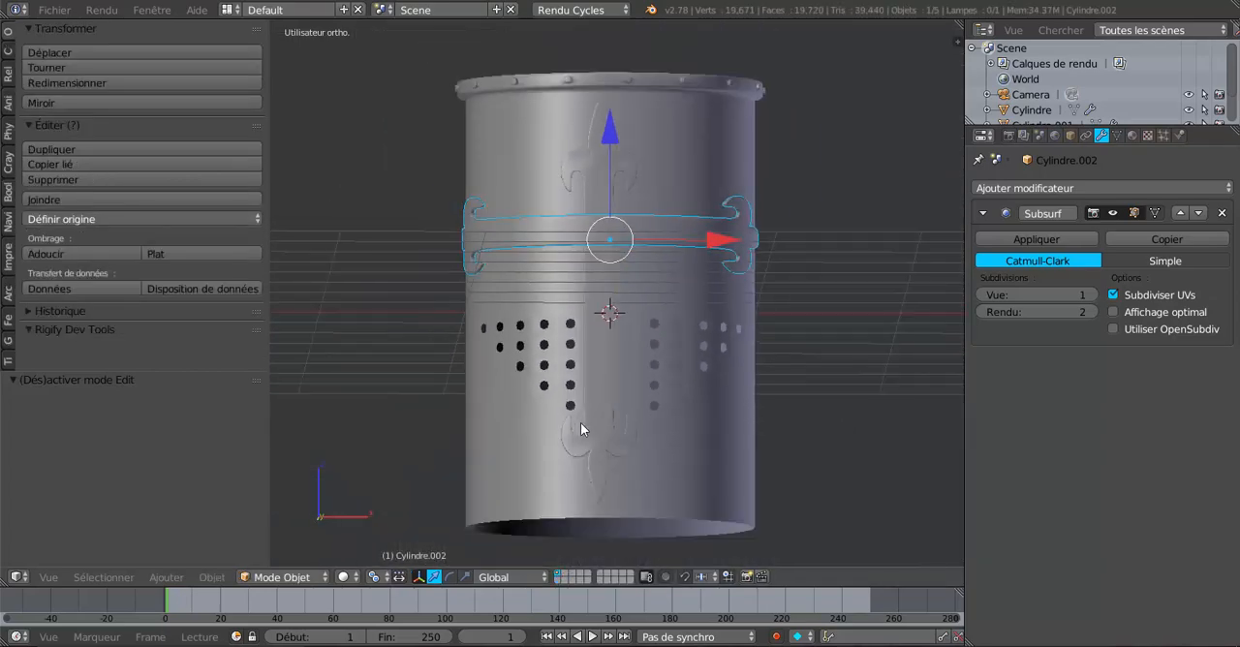
middle_click_drag(667, 478, 614, 478)
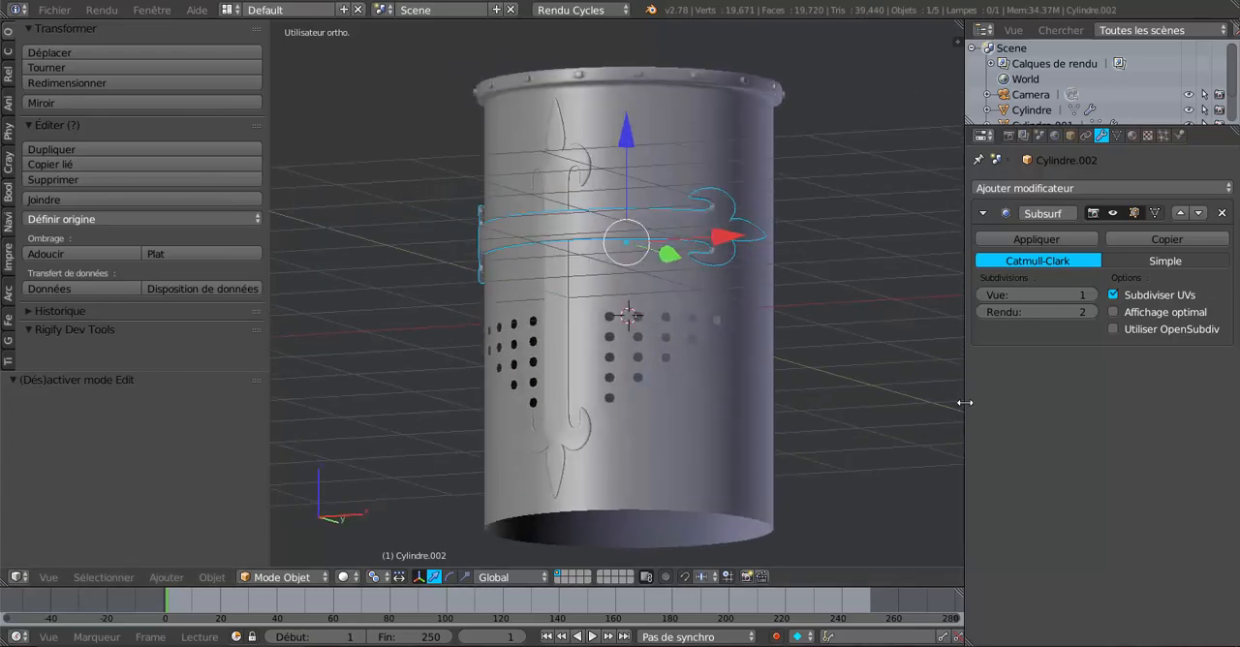
Step: Enlarge the 3D viewport by narrowing the properties and tool areas on either side of it
left_click_drag(965, 402, 1175, 407)
scroll(943, 425, "down", 2)
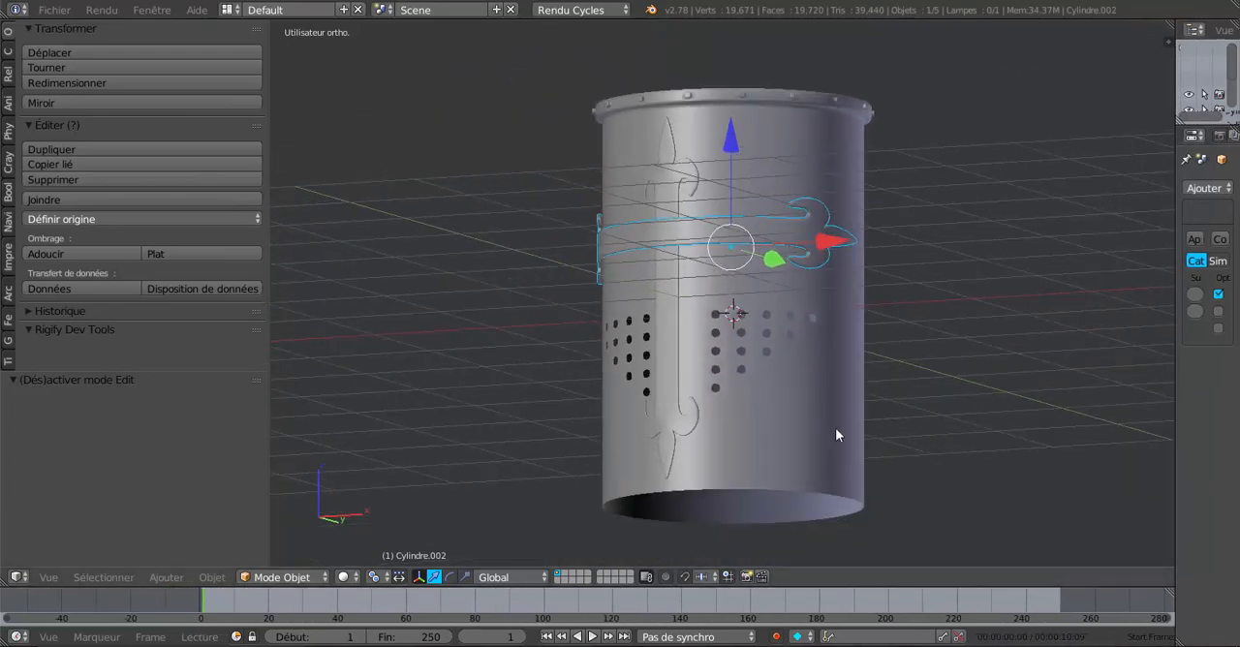
left_click_drag(261, 424, 148, 417)
middle_click_drag(284, 396, 305, 385, "shift")
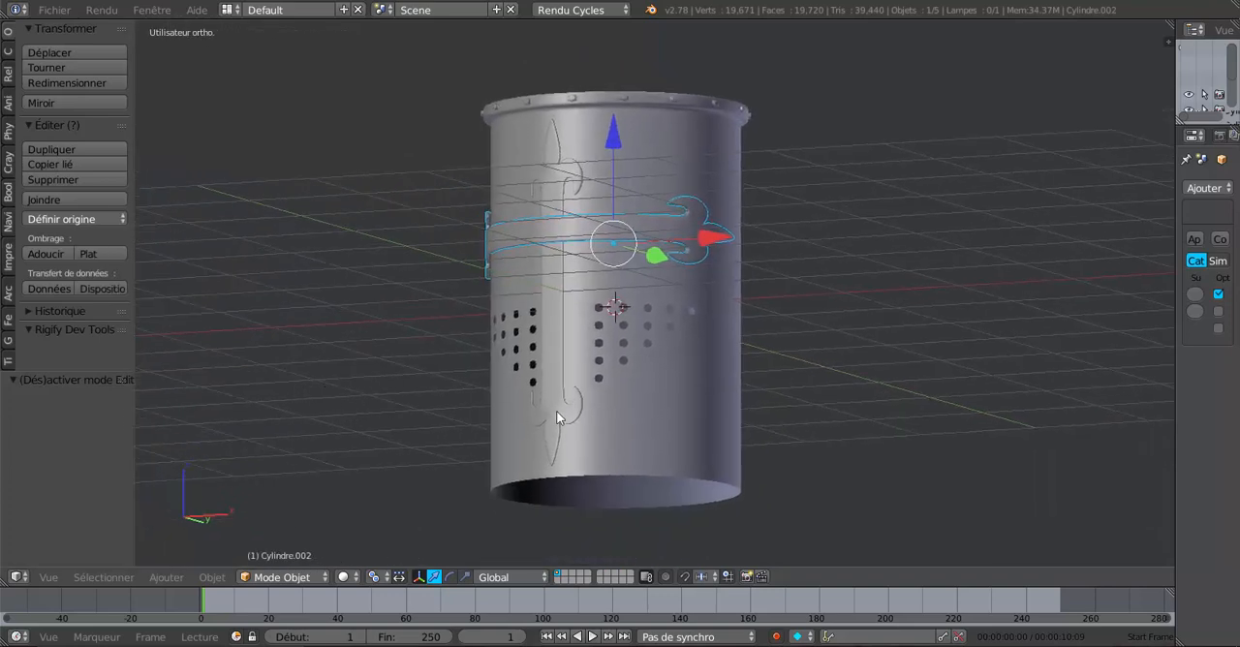
Step: Deselect all objects and view the helm straight from the front
key("Tab")
key("Tab")
middle_click_drag(716, 403, 717, 429)
key("a")
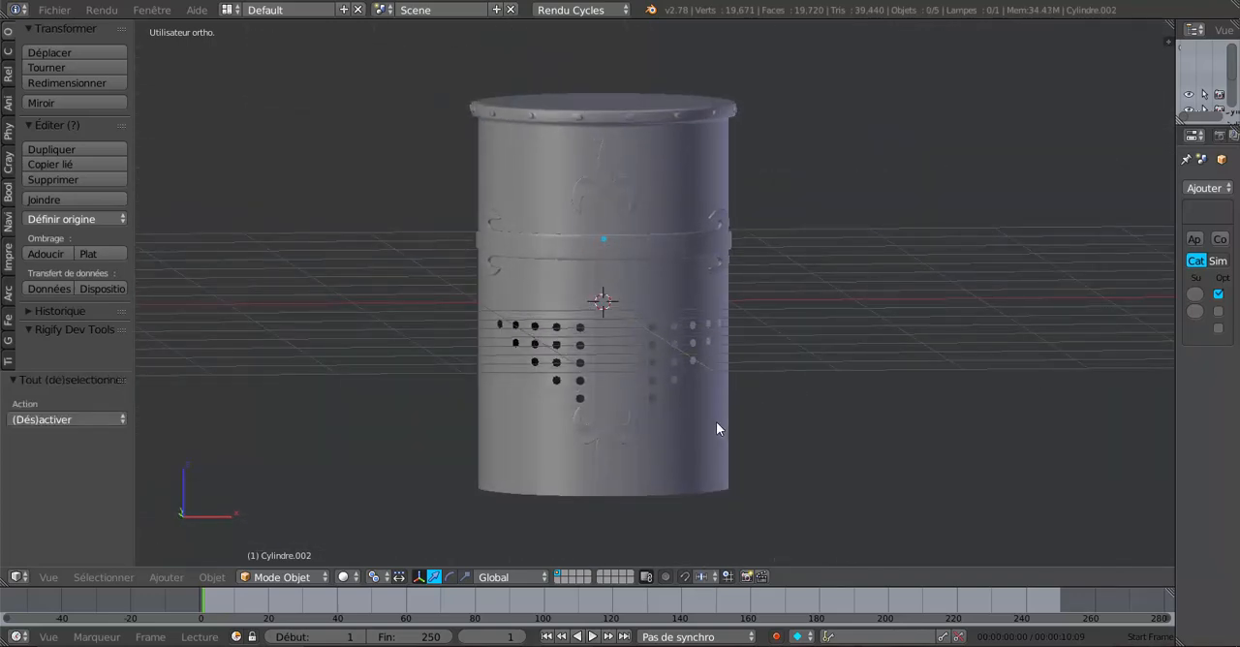
key("KP_1")
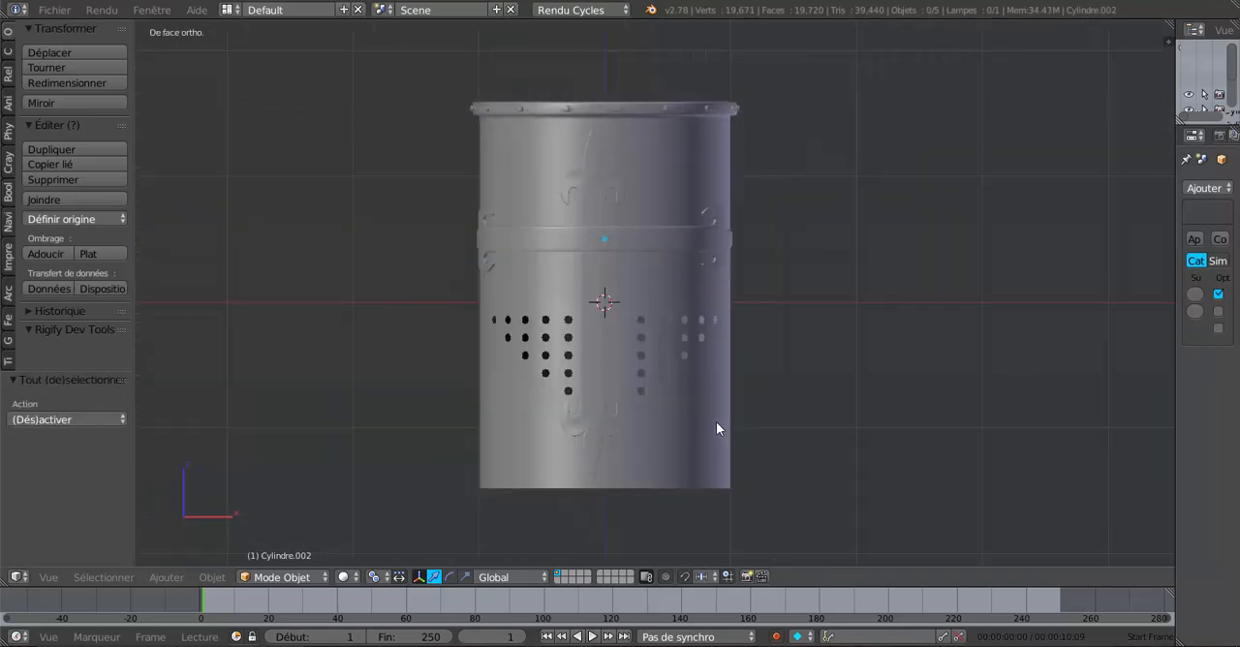
Step: Select the vertical fleur-de-lis strip on the helm and examine its placement beneath the horizontal strip
right_click(593, 279)
middle_click_drag(638, 304, 696, 367)
scroll(658, 396, "up", 3)
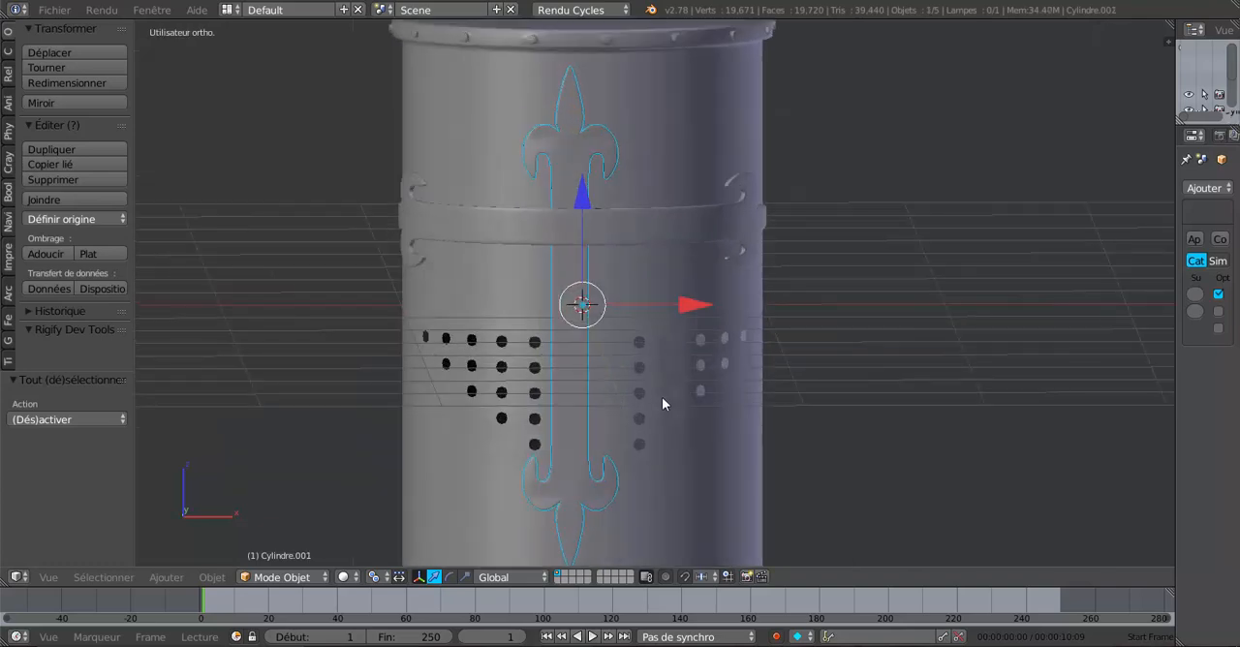
middle_click_drag(625, 363, 553, 404)
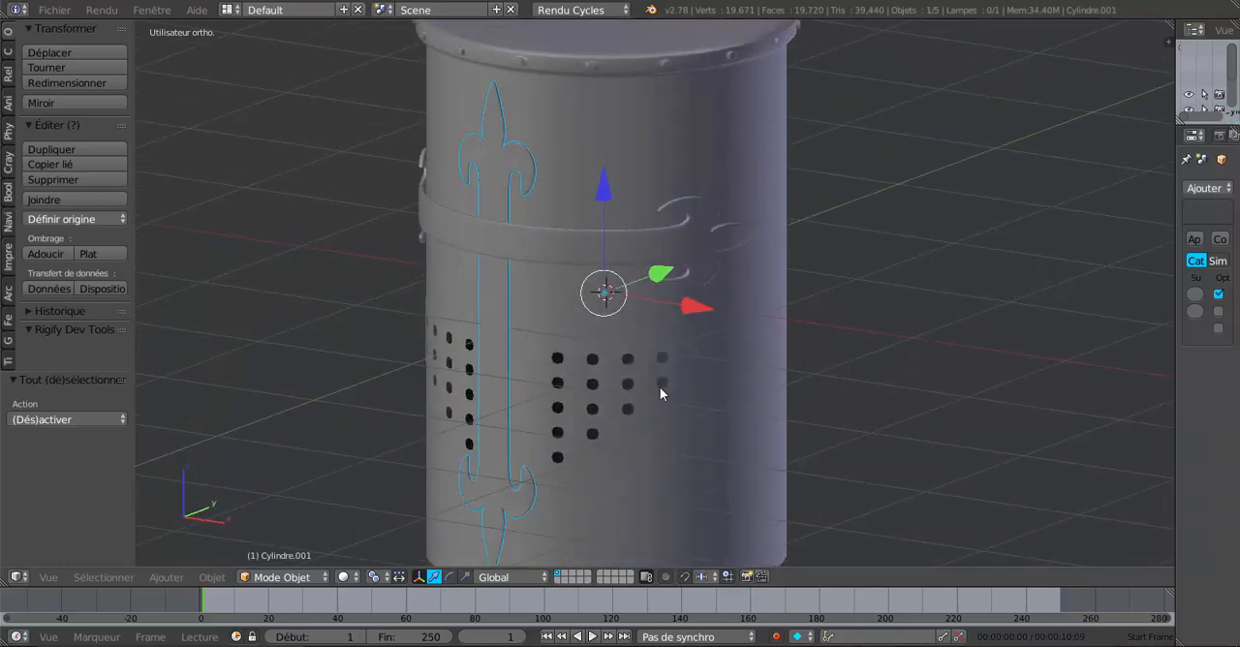
middle_click_drag(662, 391, 733, 336)
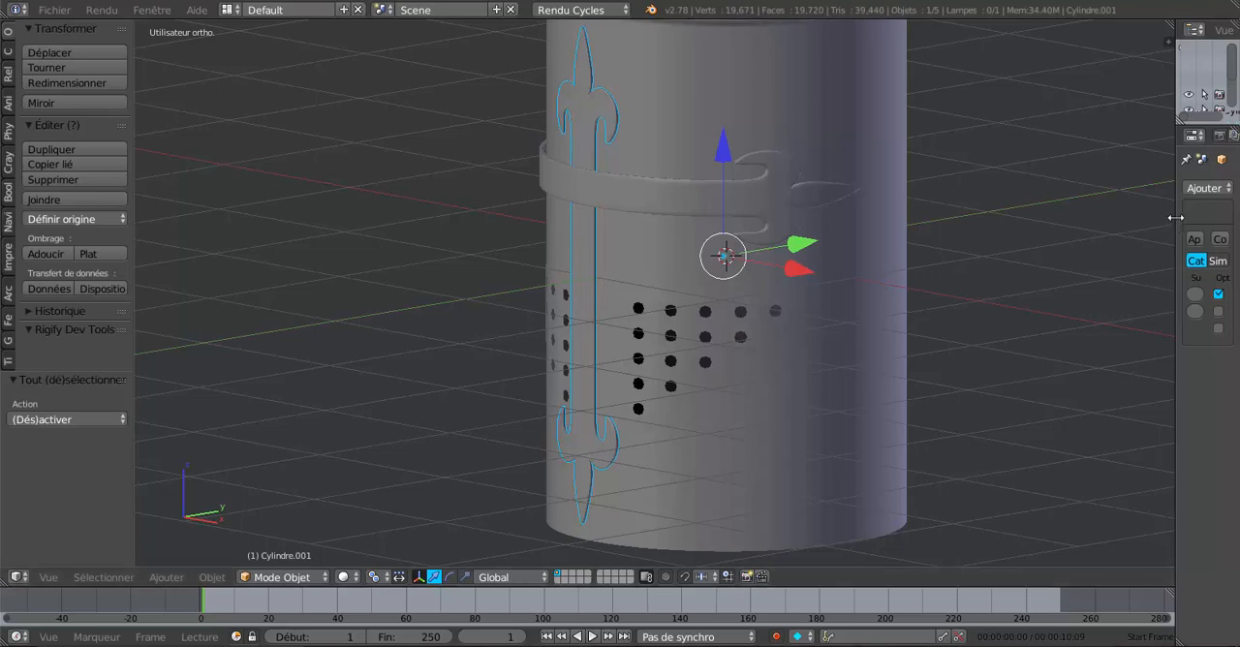
Step: Widen the properties area to make the modifier settings readable and inspect the strips' crossing up close
left_click_drag(1173, 221, 1072, 241)
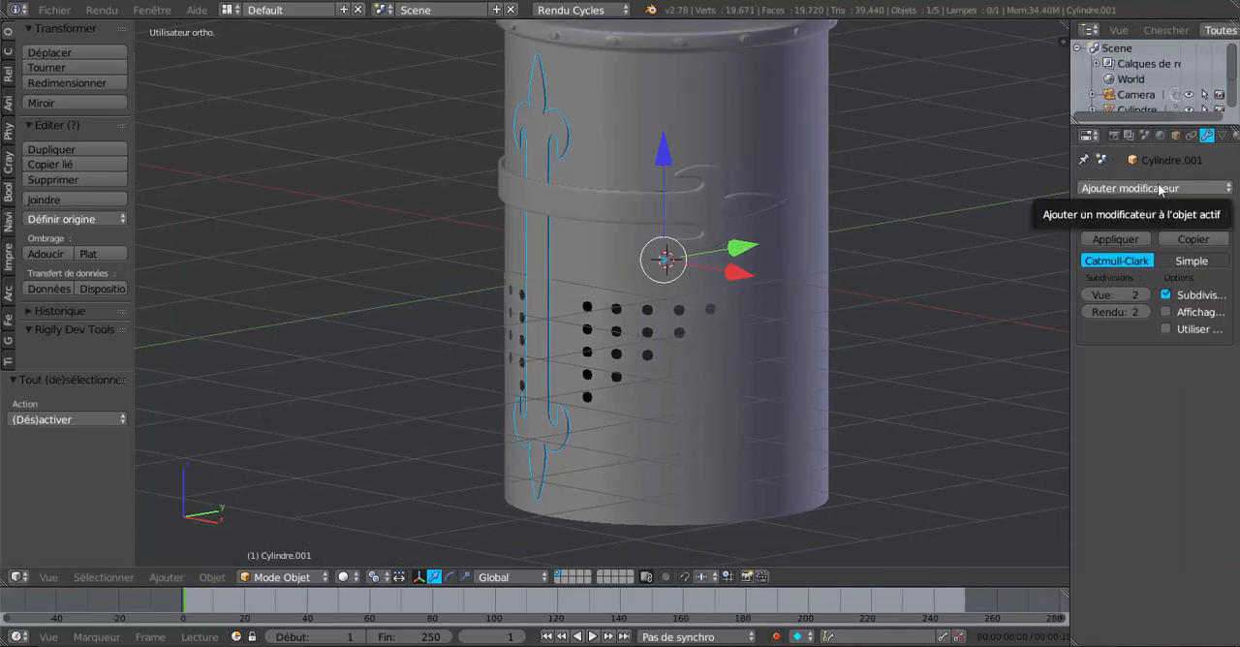
middle_click_drag(823, 313, 754, 344)
scroll(687, 263, "up", 2)
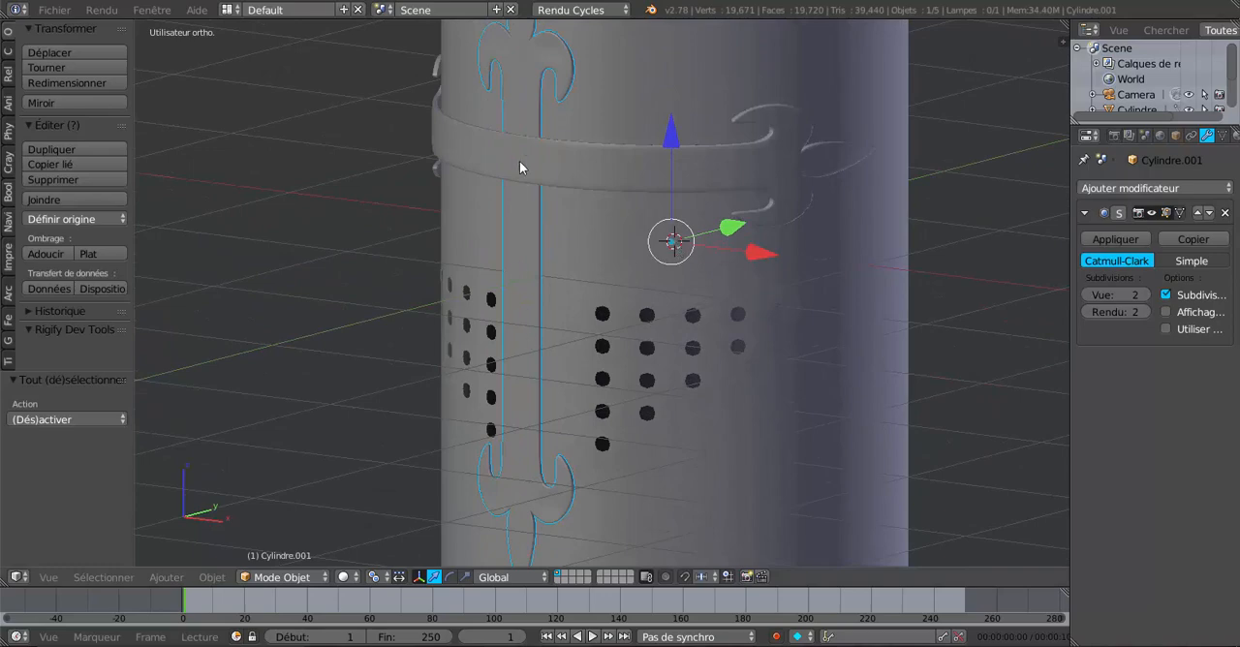
scroll(708, 251, "down", 3)
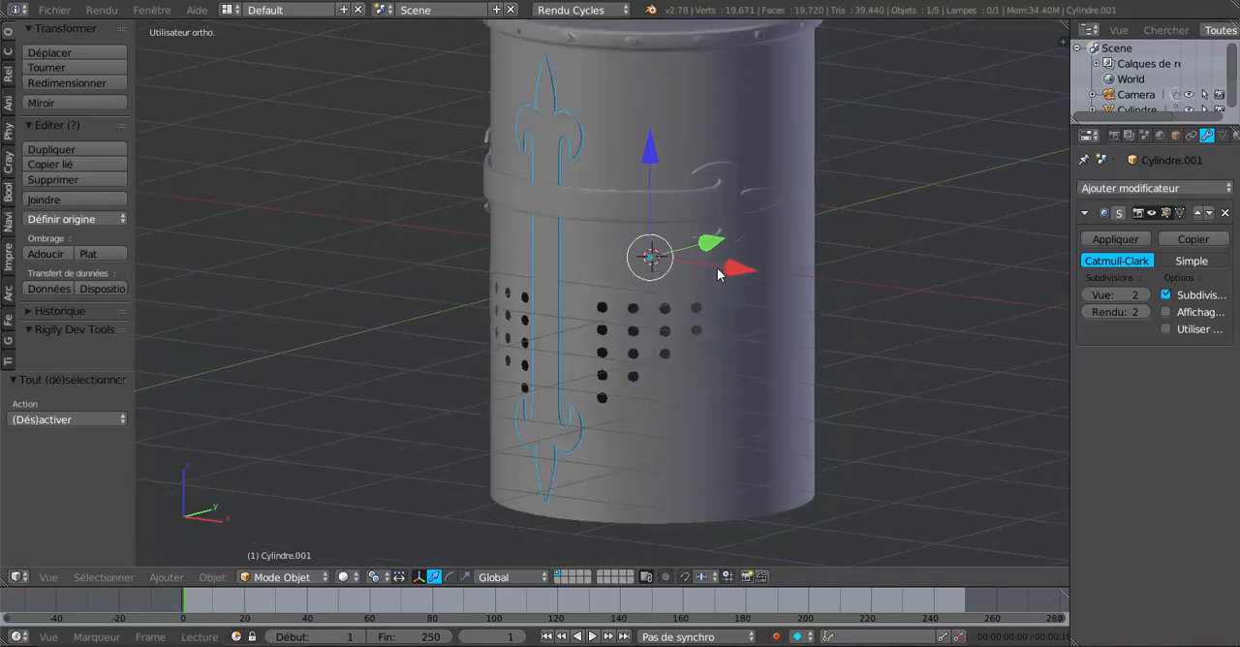
Step: Rotate the vertical fleur-de-lis strip about 7.5° around the global Z axis to bring it towards the helm's front centre
middle_click_drag(758, 299, 760, 299)
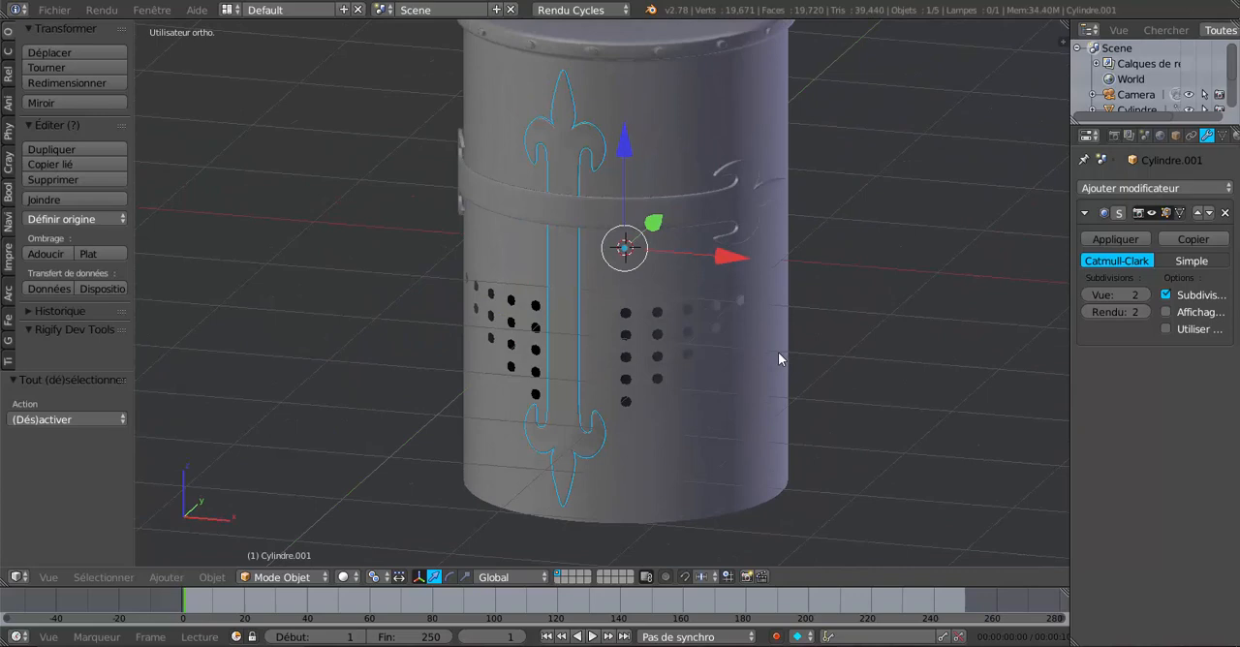
key("r")
key("z")
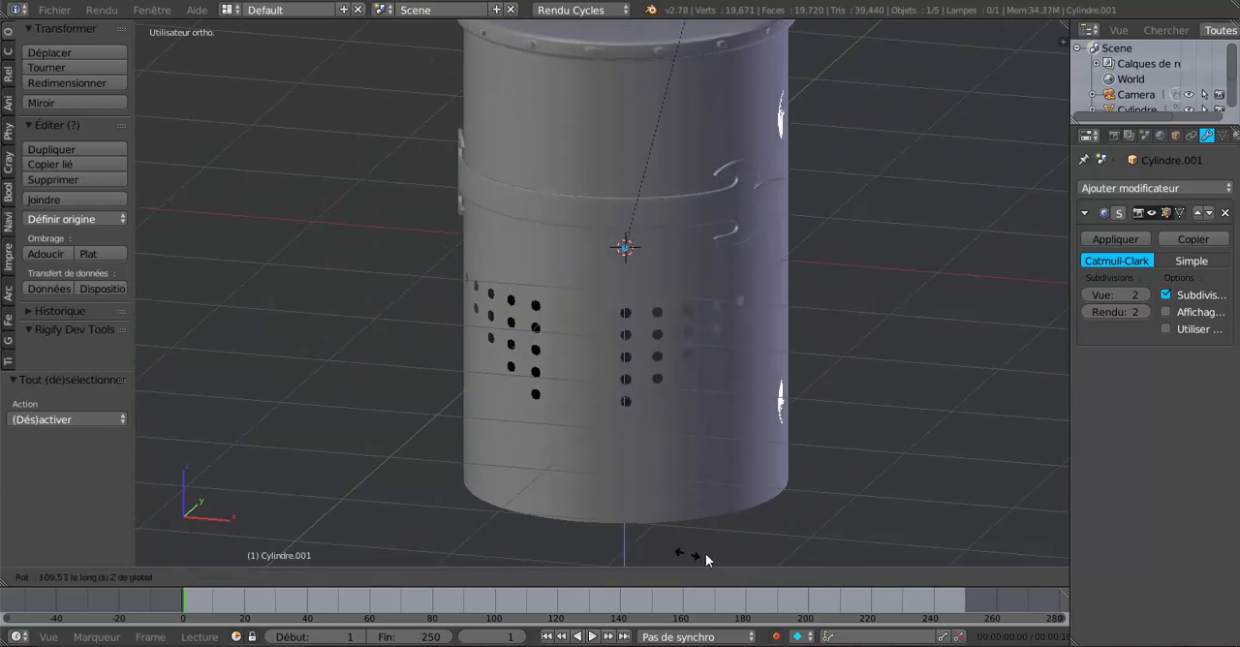
left_click(956, 415)
key("KP_1")
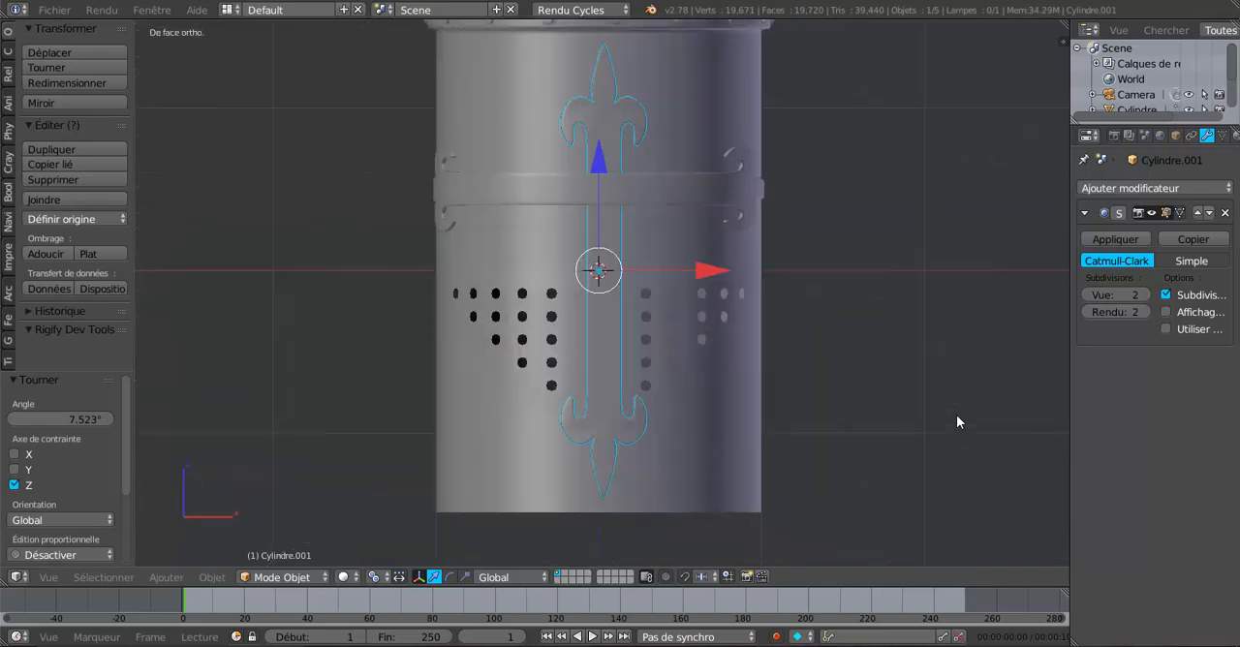
Step: Fine-tune the vertical strip's centring in front view with a rotation of about -0.75° around the Z axis
key("r")
key("z")
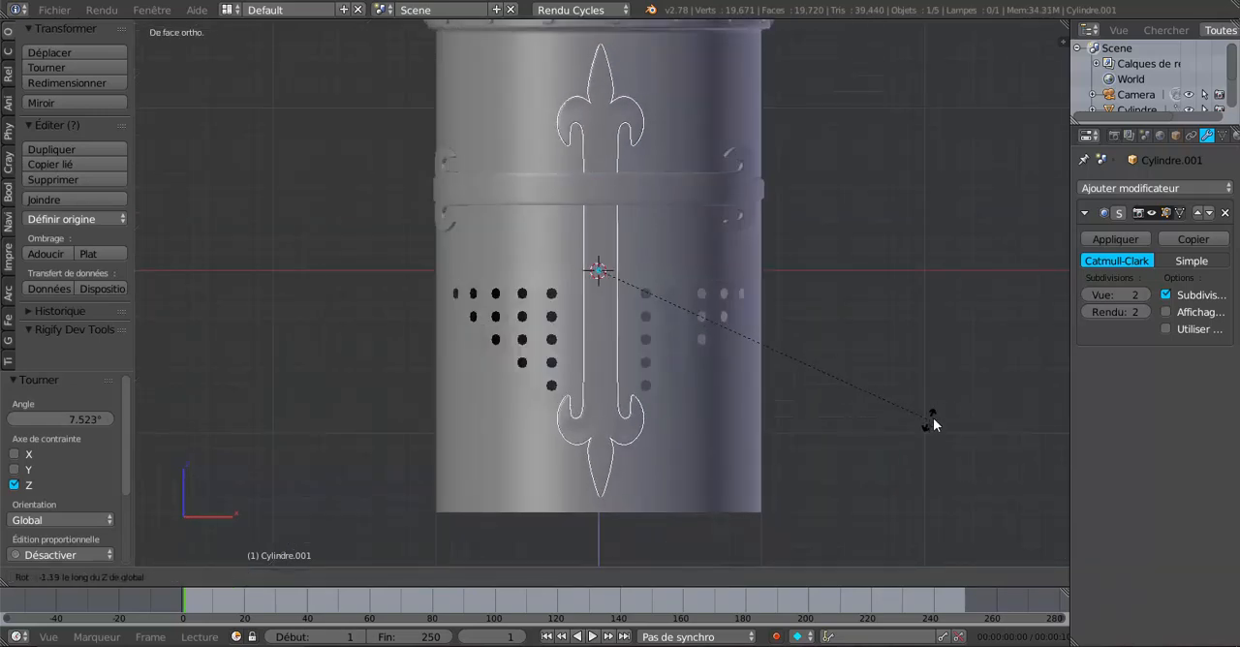
left_click(927, 423)
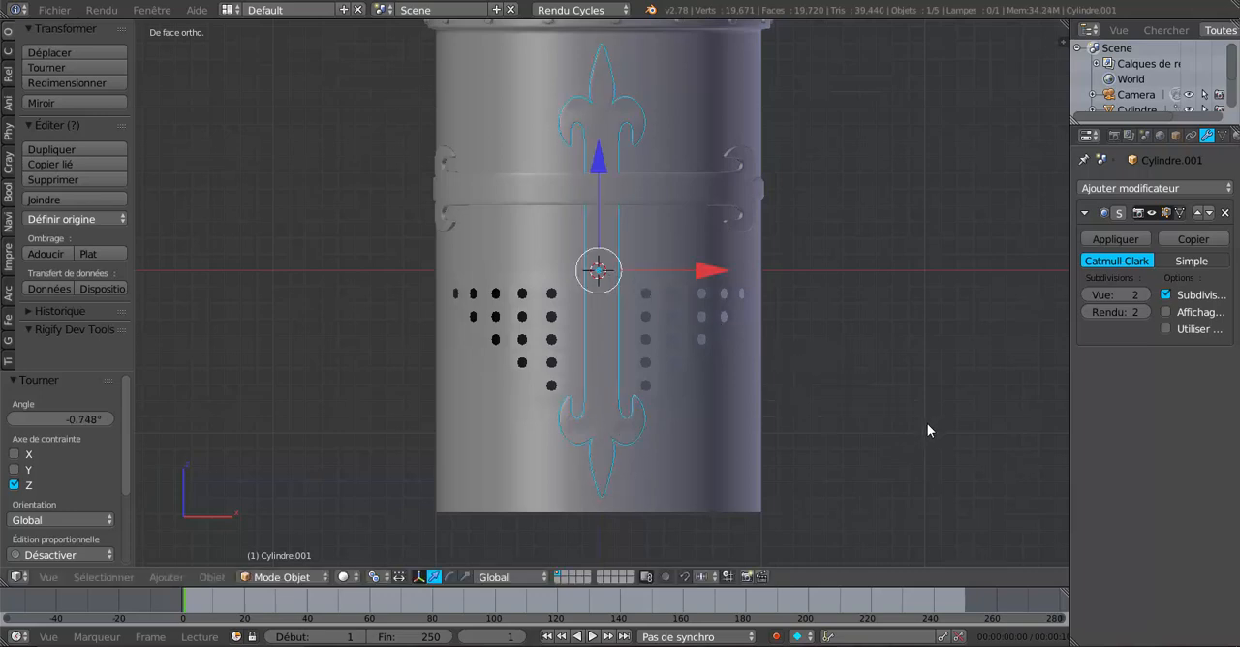
Step: Select the horizontal fleur-de-lis strip and rotate it about 6.4° around the Z axis to even out its two ends in front view
middle_click_drag(927, 424, 820, 450)
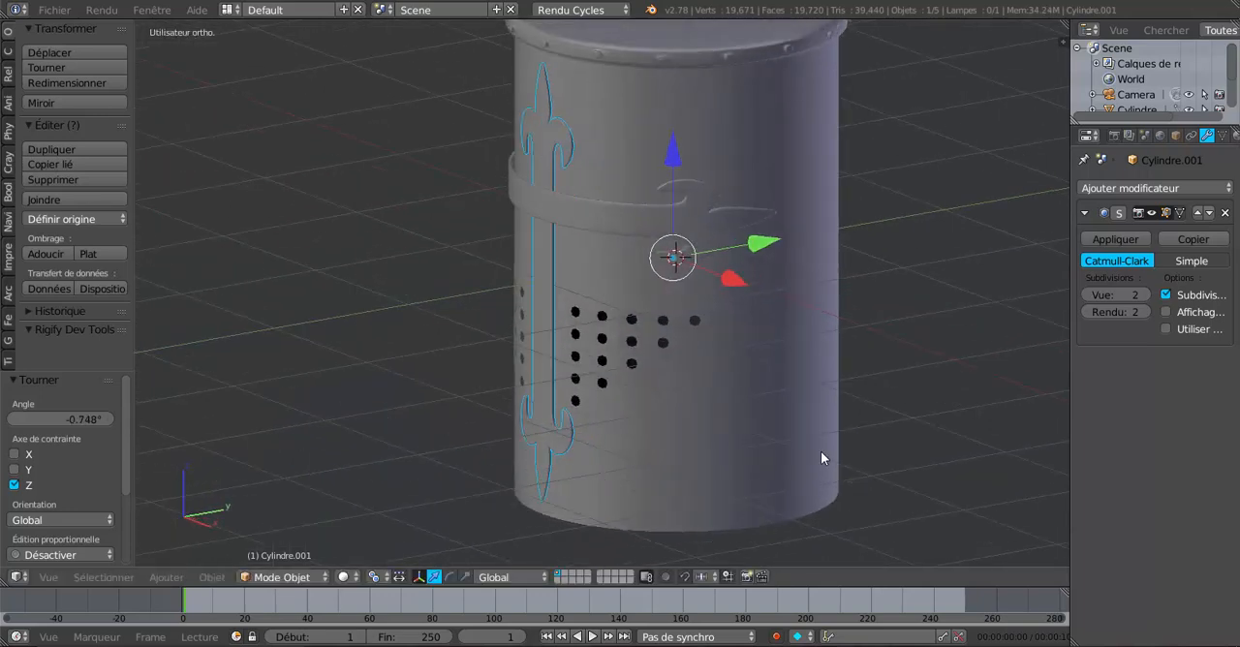
right_click(580, 215)
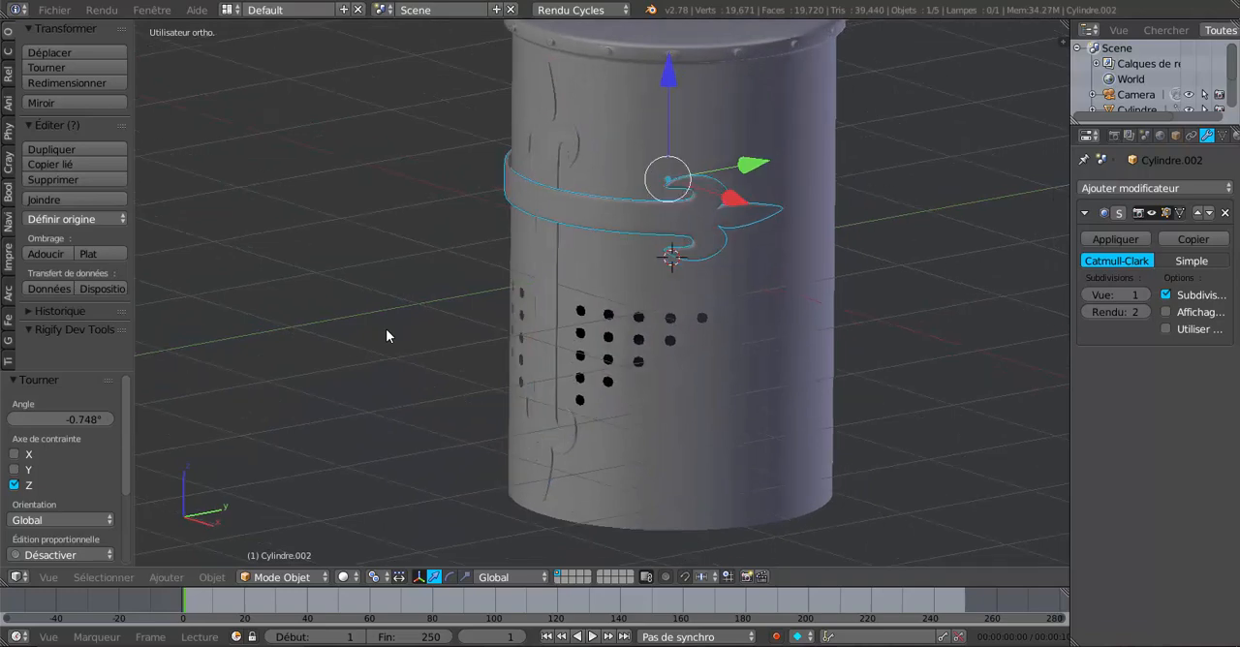
key("KP_1")
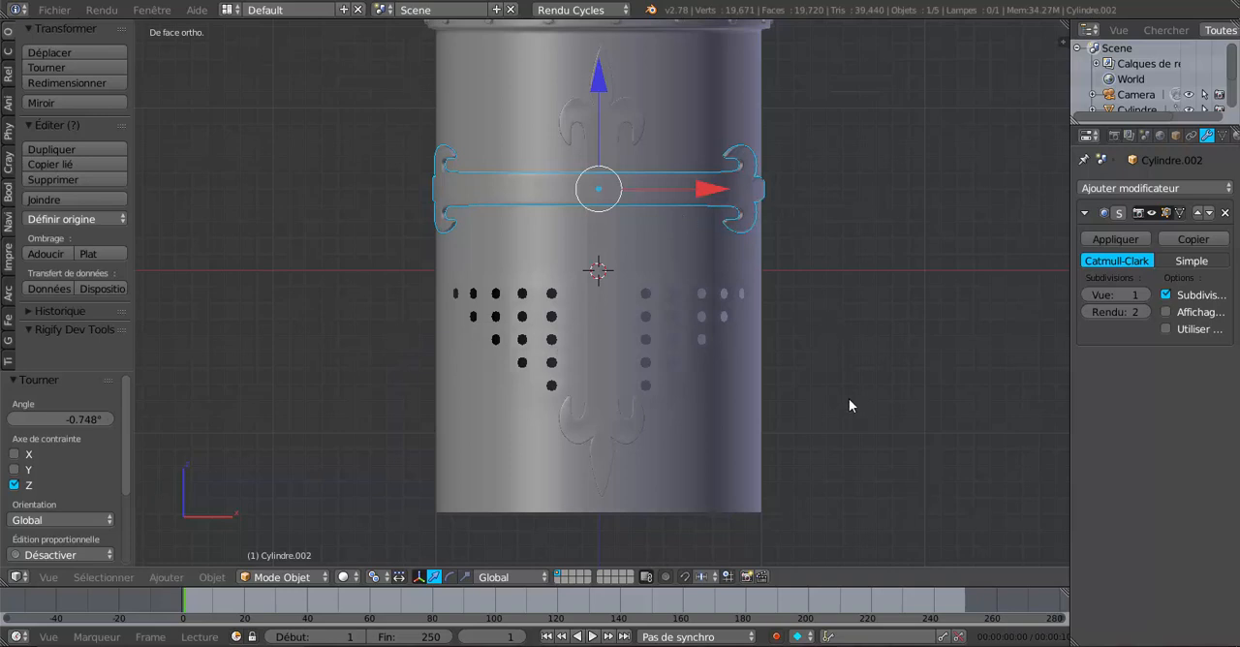
key("r")
key("z")
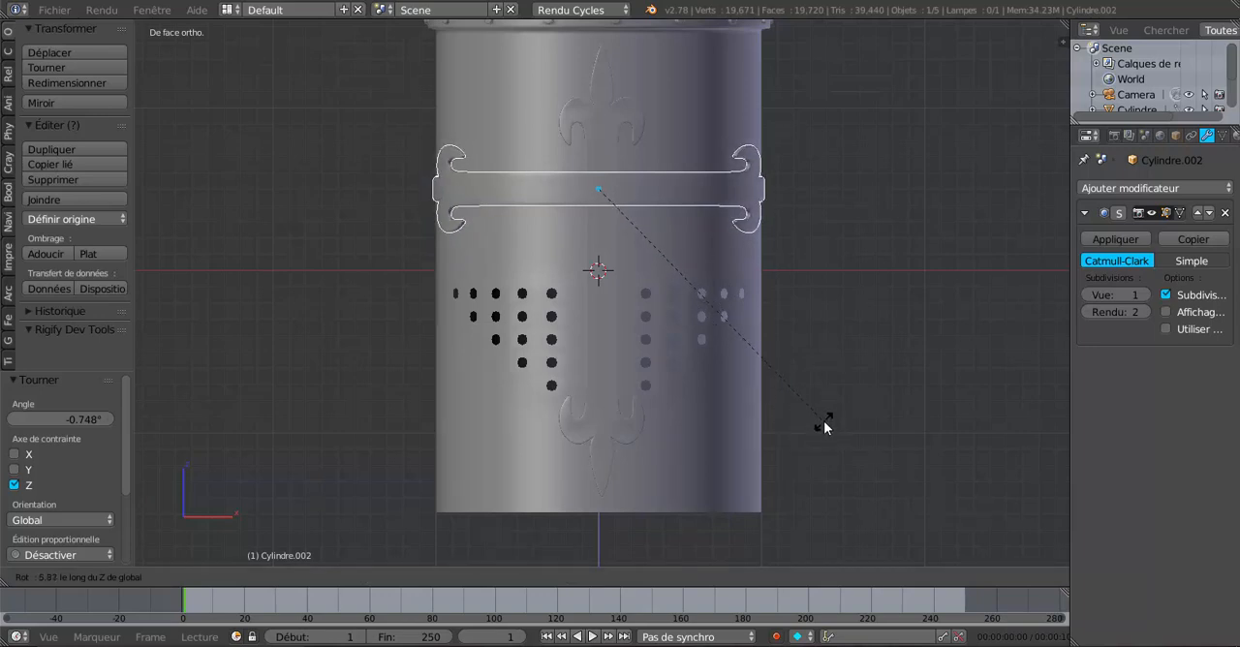
left_click(824, 427)
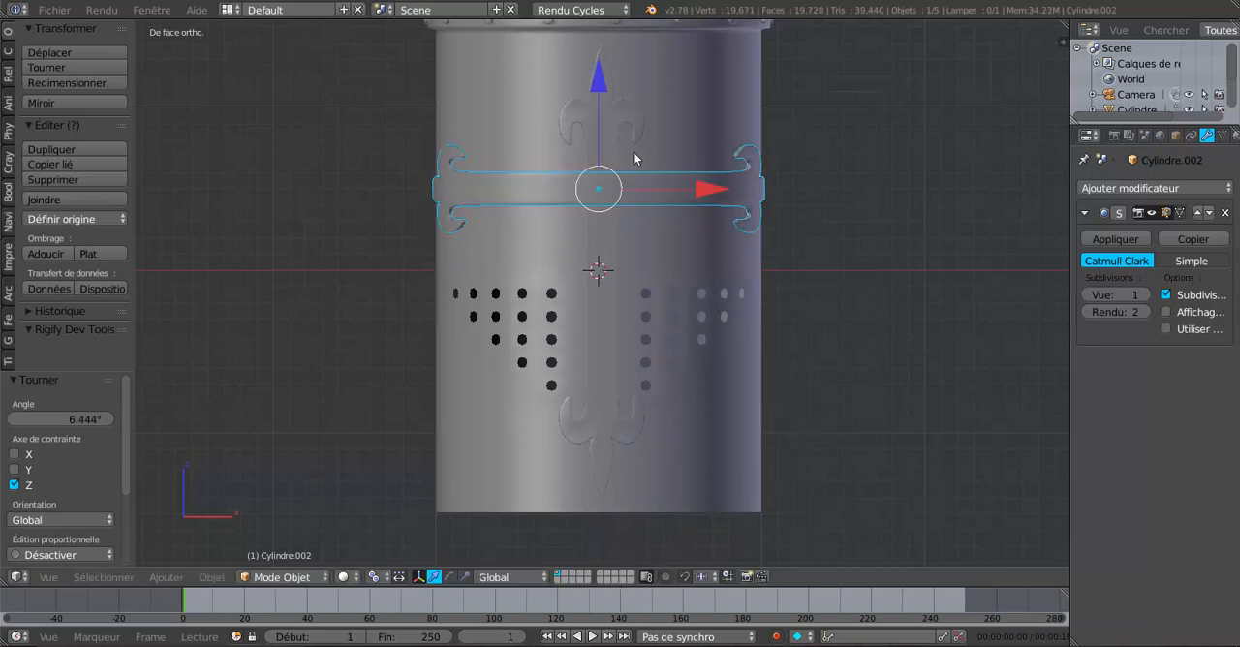
Step: Set the horizontal strip's origin to its geometry
middle_click_drag(817, 319, 783, 324)
scroll(656, 335, "up", 1)
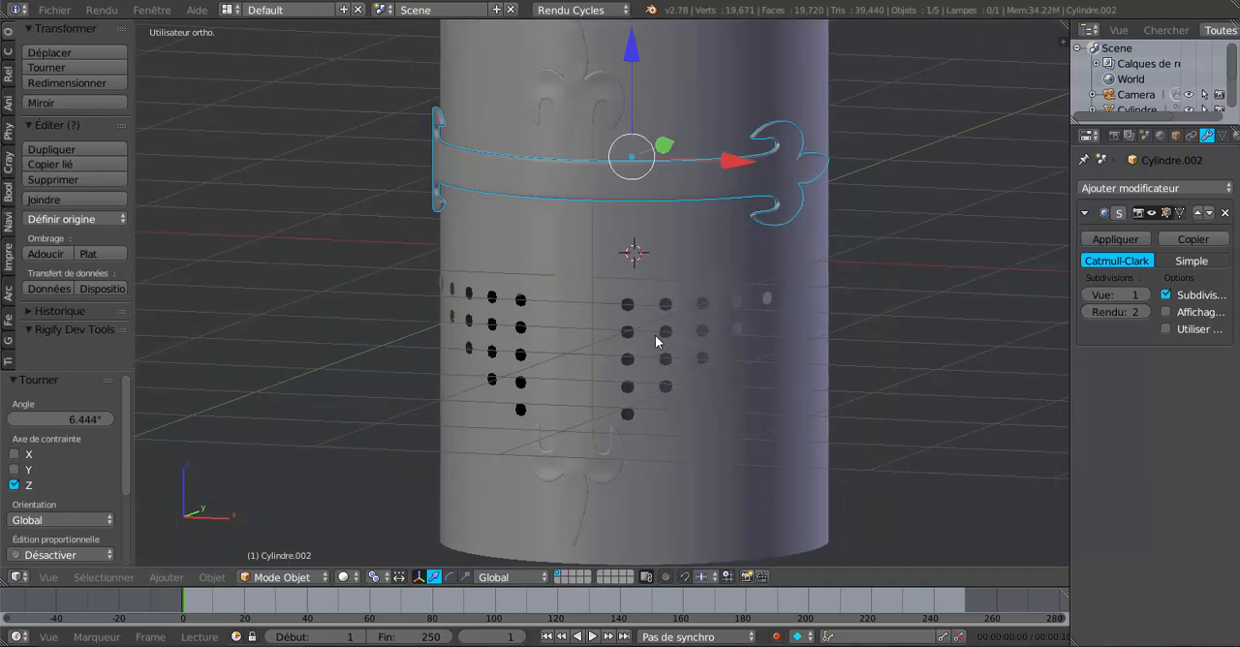
key("Tab")
key("Tab")
middle_click_drag(655, 336, 595, 369)
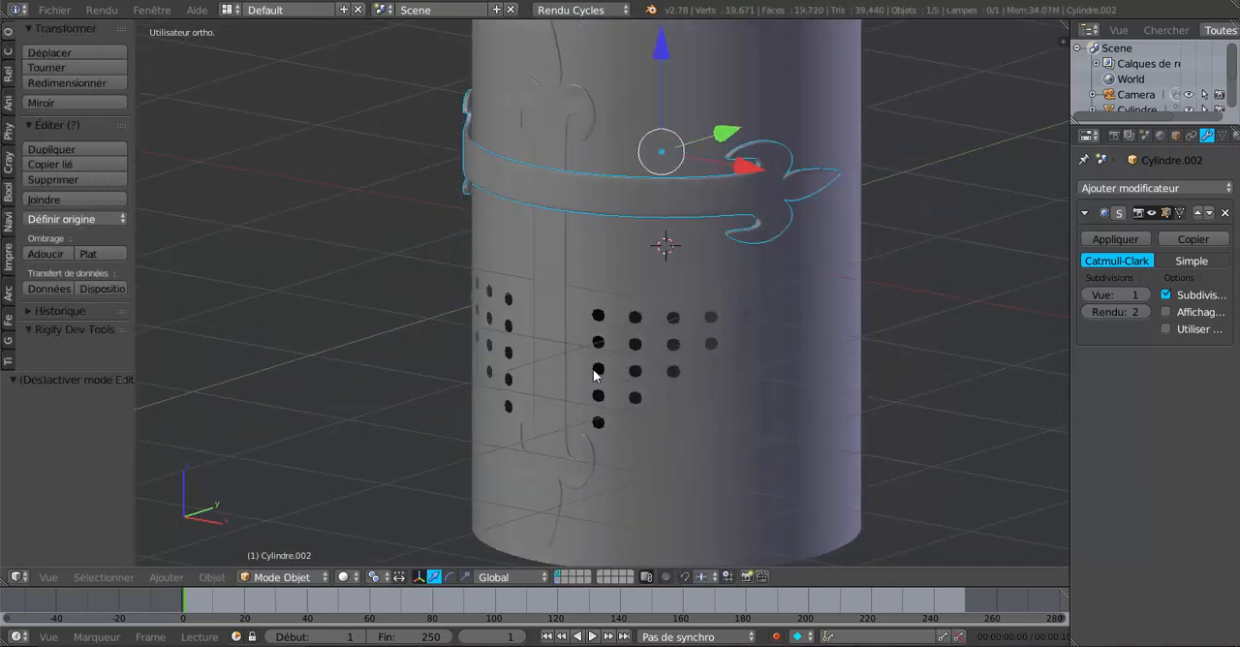
left_click(94, 223)
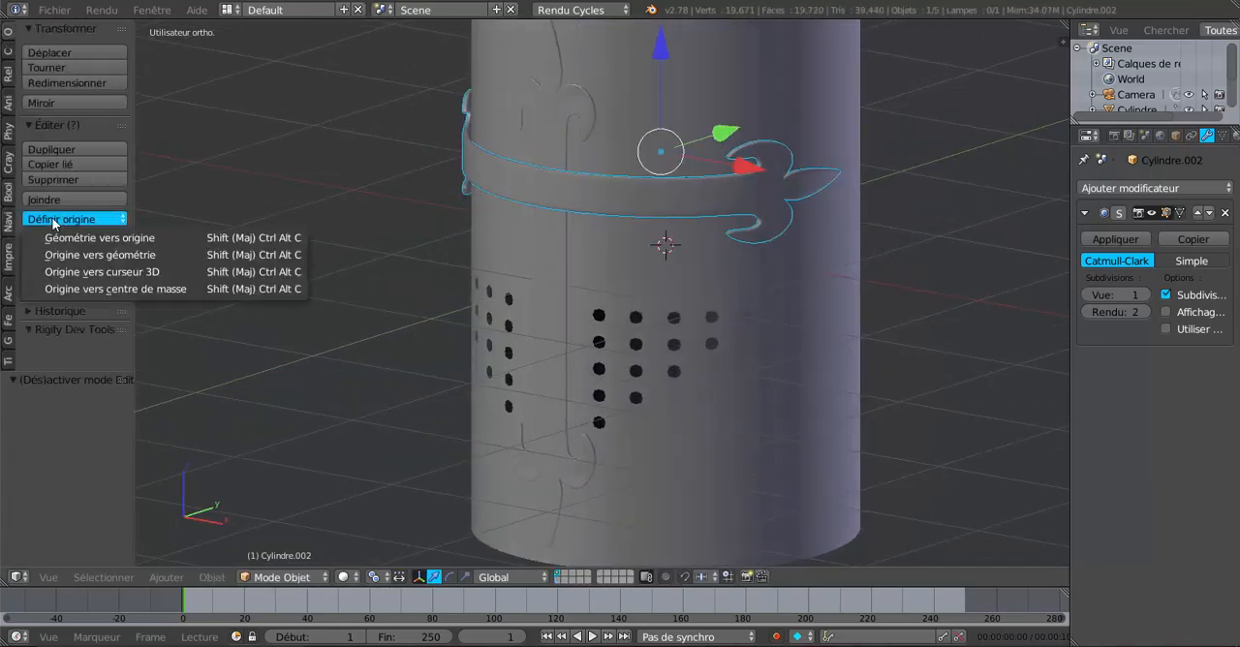
left_click(80, 254)
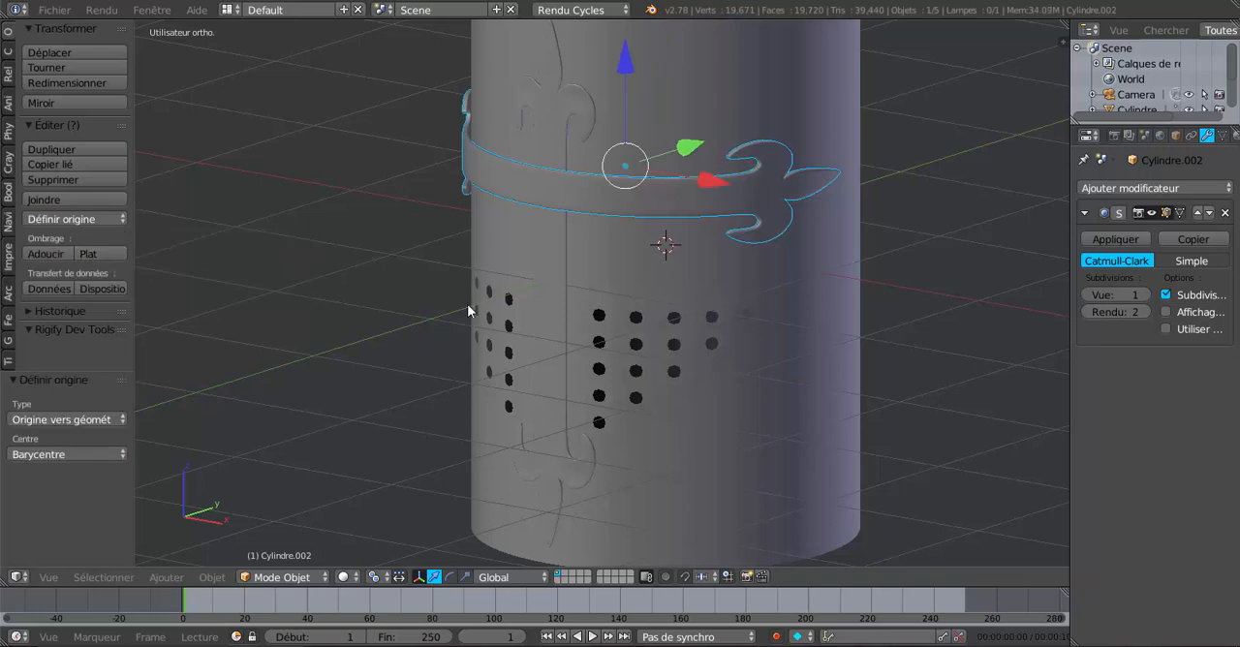
Step: Select the vertical strip and set its origin to its geometry
right_click(561, 320)
left_click(55, 220)
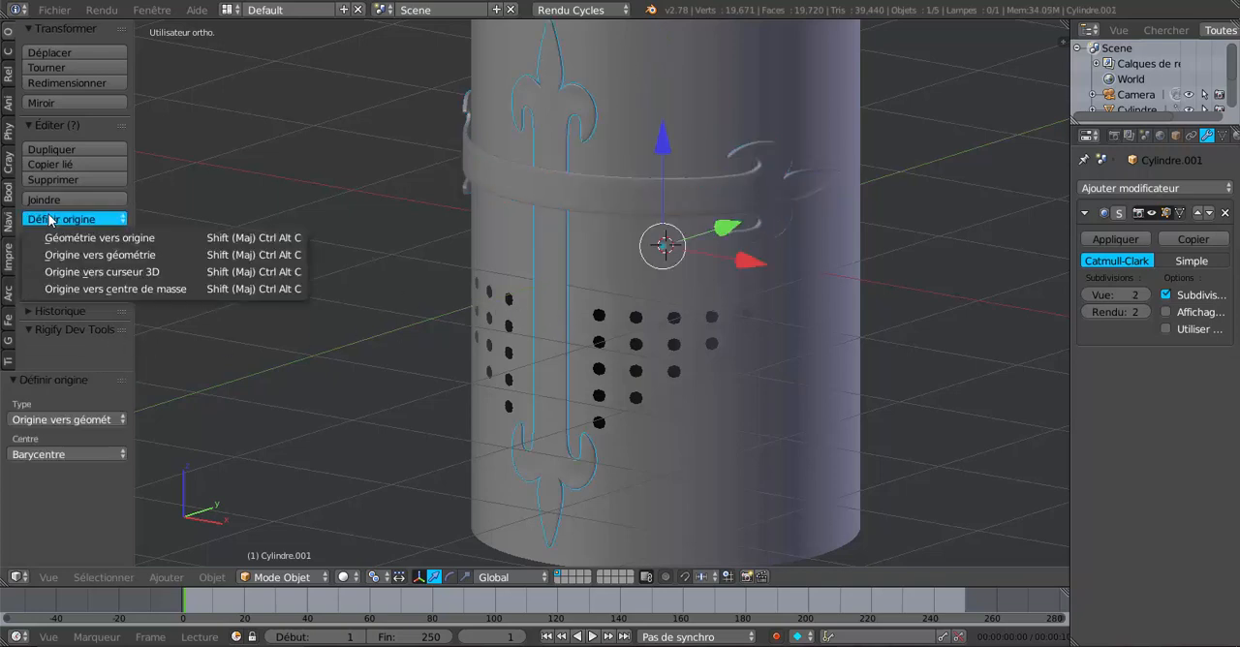
left_click(79, 255)
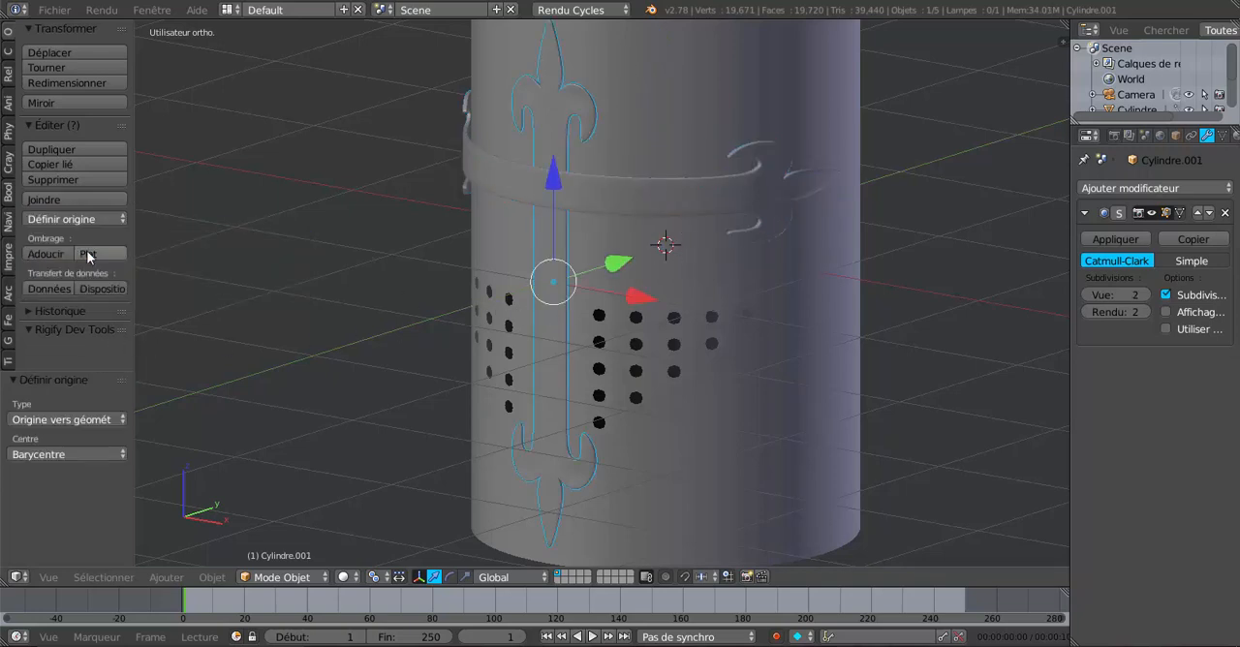
Step: Examine the vertical strip's mesh in edit mode and its fit against the helm from several angles
scroll(212, 271, "down", 4)
middle_click_drag(211, 271, 404, 293)
key("Tab")
scroll(404, 293, "up", 3)
middle_click_drag(576, 311, 583, 349)
scroll(577, 291, "up", 3)
scroll(573, 277, "down", 4)
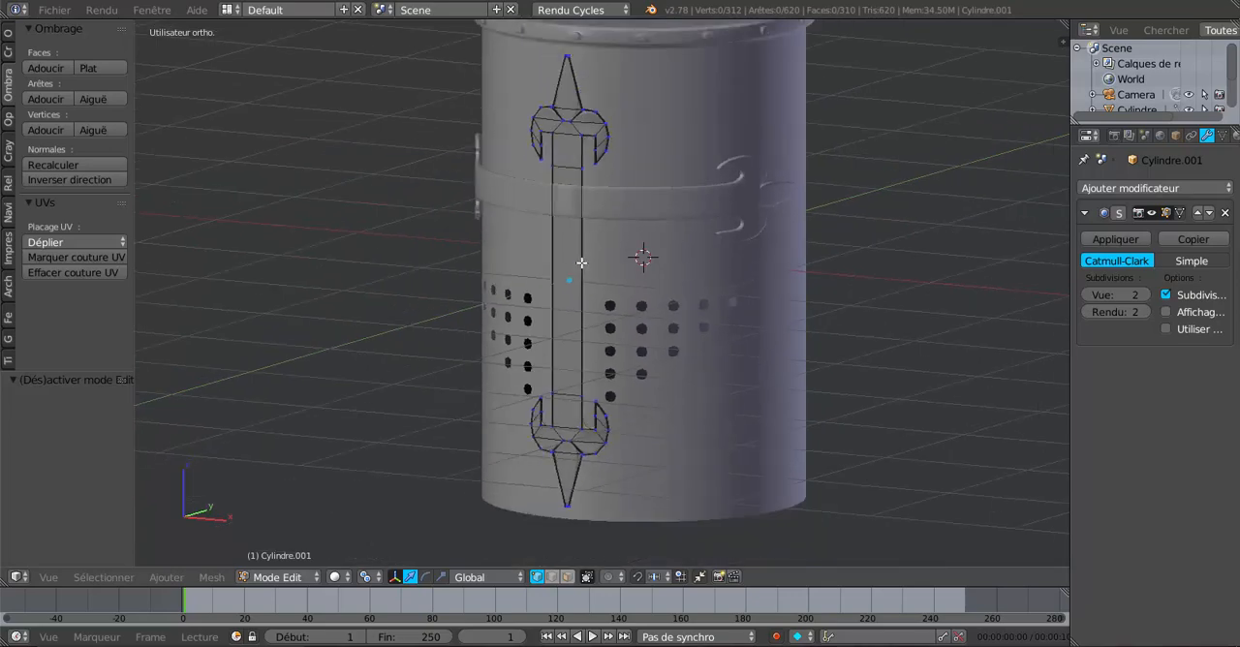
key("Tab")
middle_click_drag(609, 212, 774, 331)
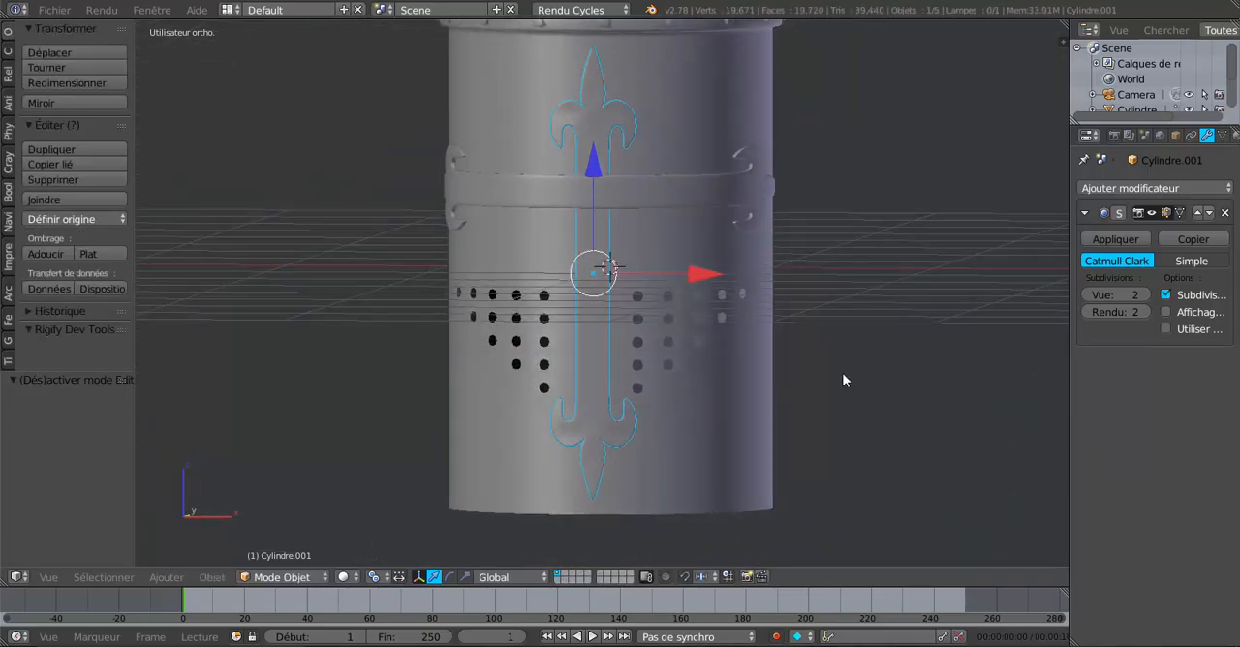
middle_click_drag(843, 366, 724, 414)
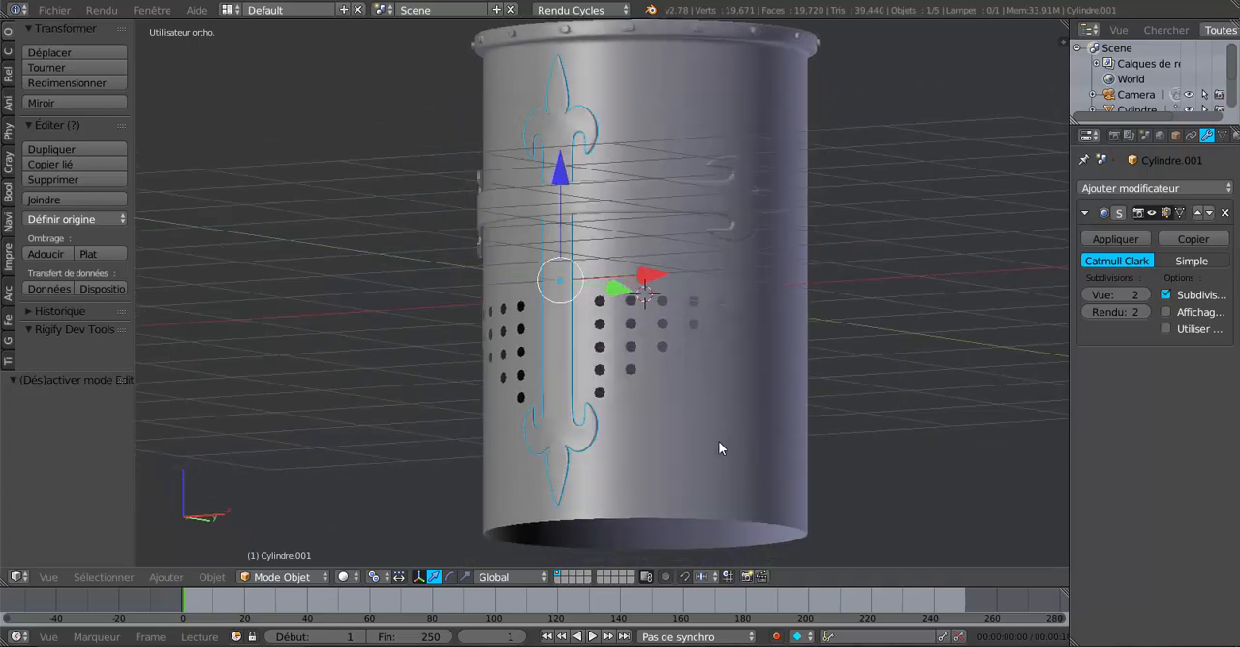